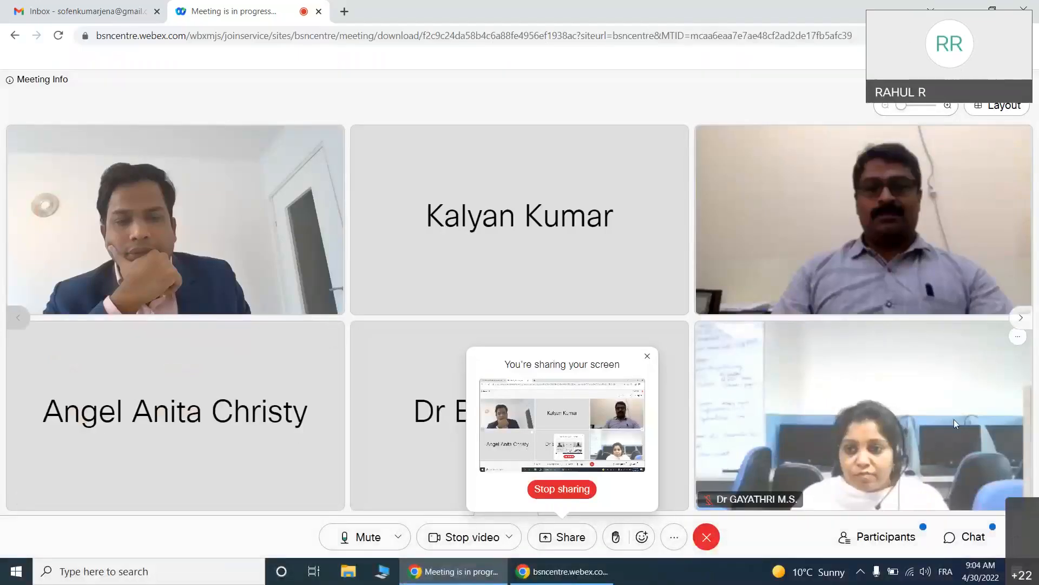
# - Open the meeting chat and send the message "shall we start now ?" to everyone
pyautogui.click(968, 537)
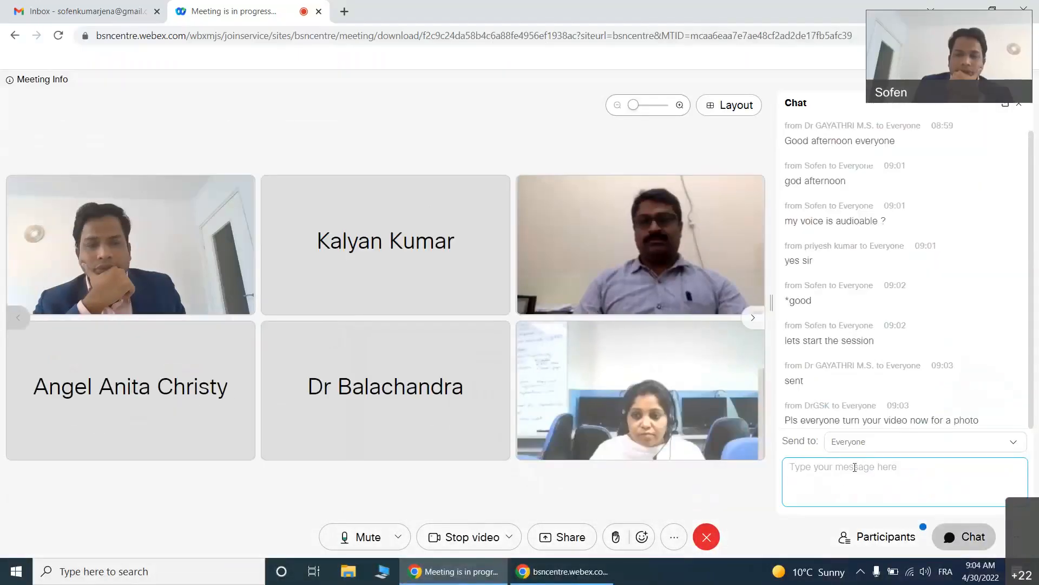
pyautogui.write('shall we ')
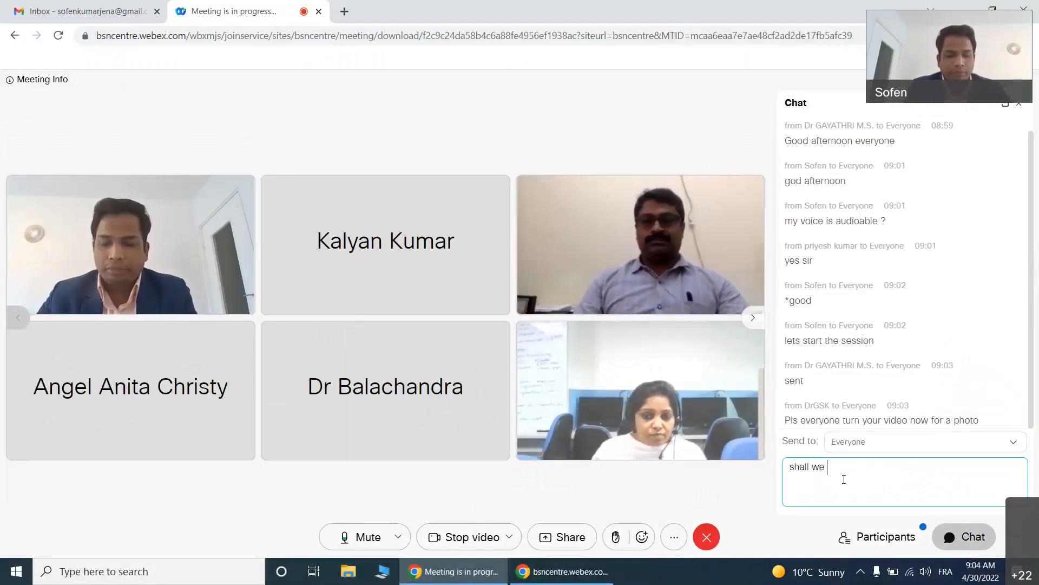
pyautogui.write('start no')
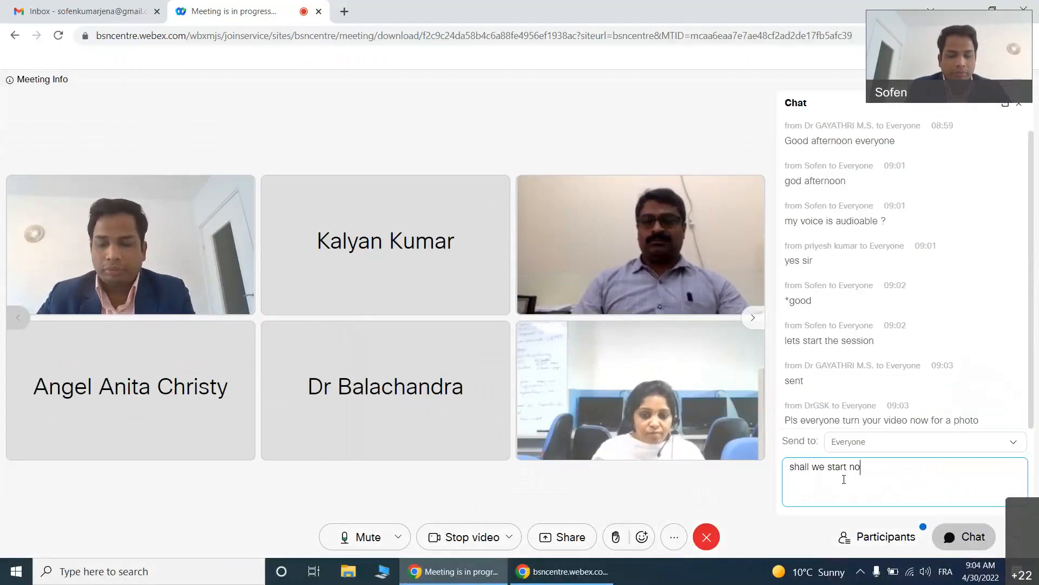
pyautogui.write('w ?')
pyautogui.press('Return')
# - Send the message "all joined ?" to everyone in the meeting chat
pyautogui.write('all')
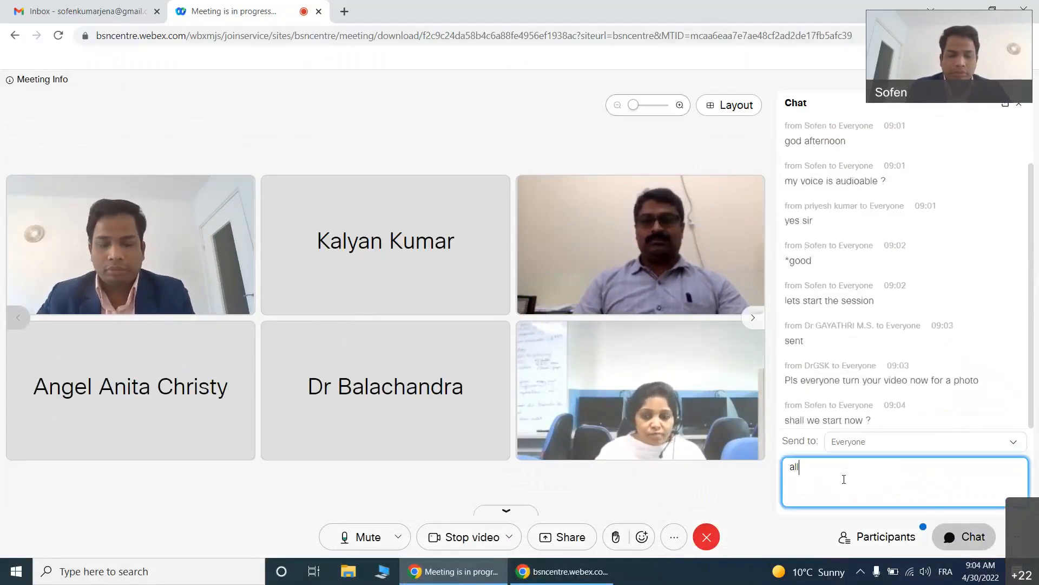
pyautogui.write(' joined')
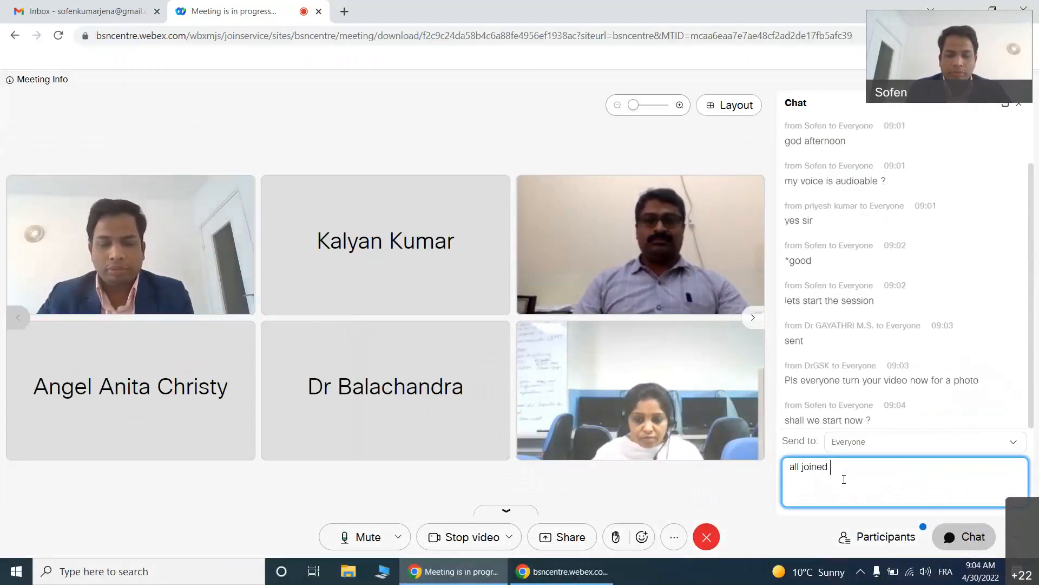
pyautogui.write(' ?')
pyautogui.press('Return')
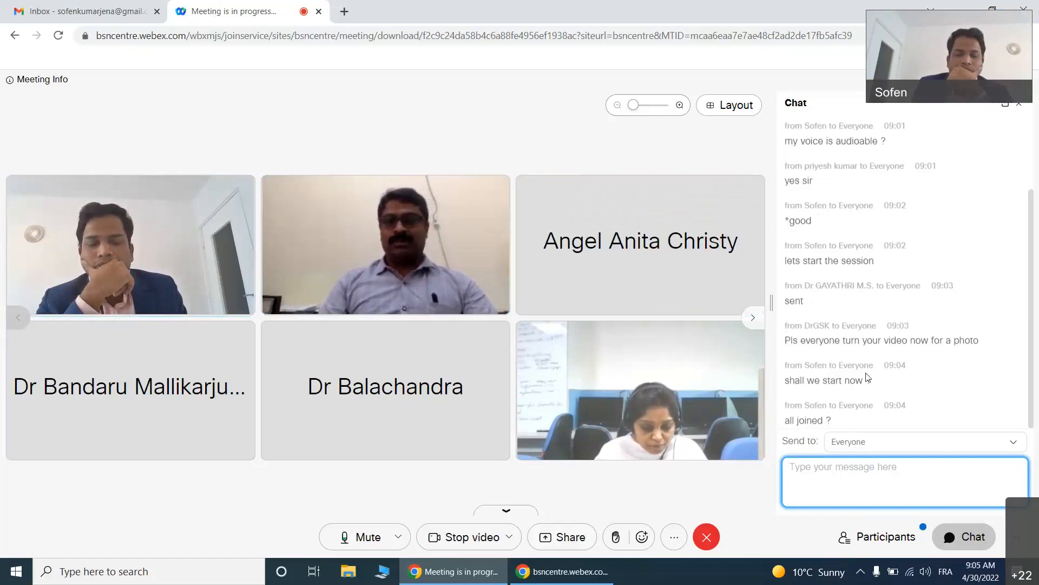
# - Hide the screen-sharing notice and acknowledge the cohost notification
pyautogui.click(593, 575)
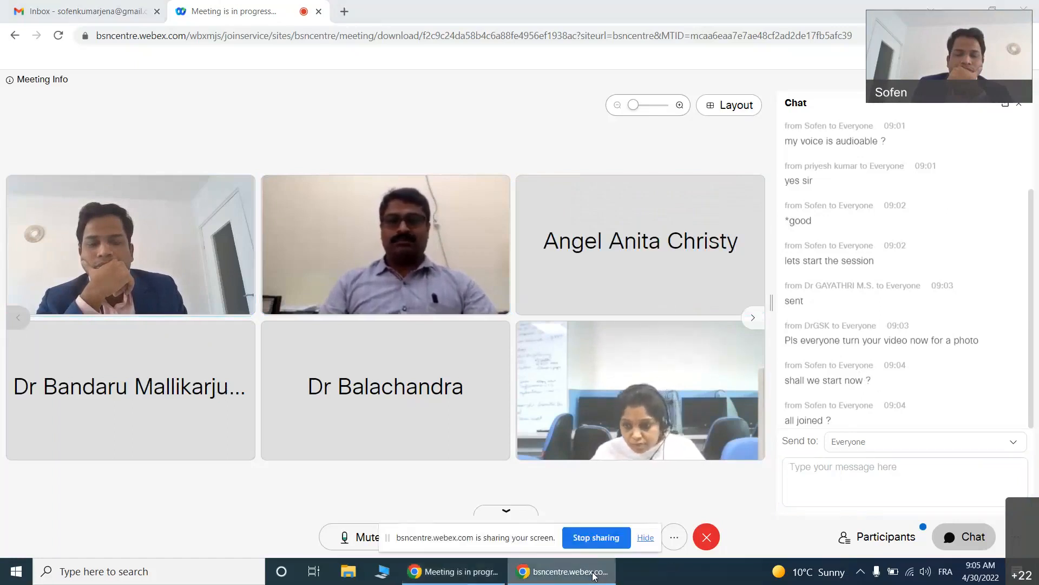
pyautogui.click(646, 538)
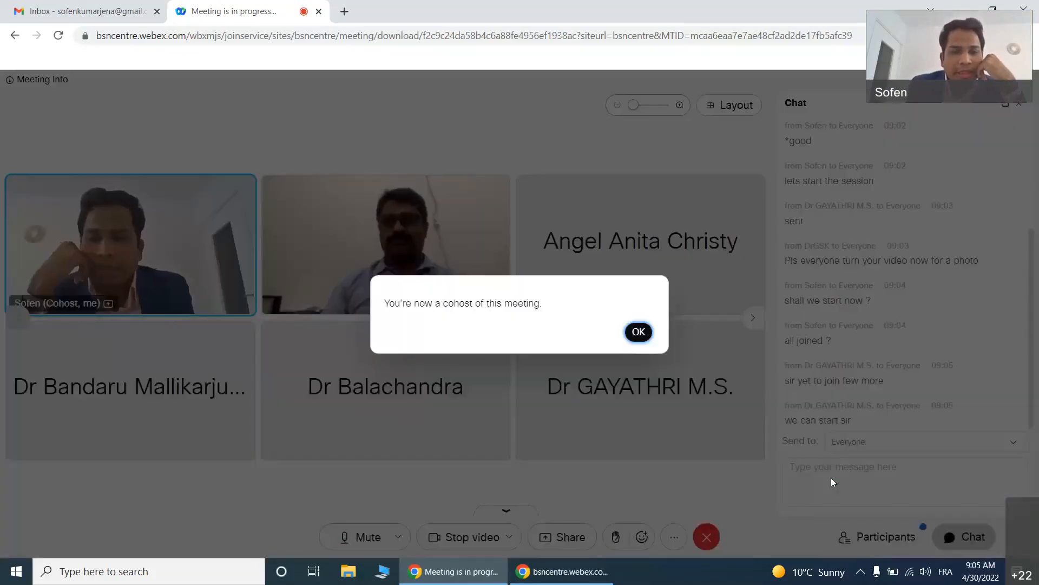
pyautogui.click(643, 332)
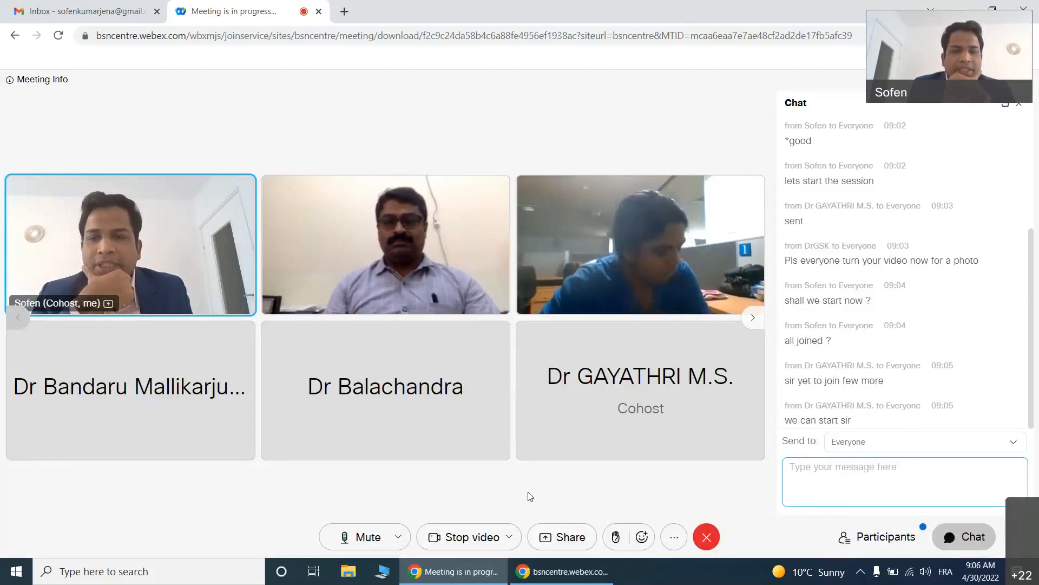
# - Find SpaceClaim 2021 R1 through the Windows search and launch it
pyautogui.click(146, 579)
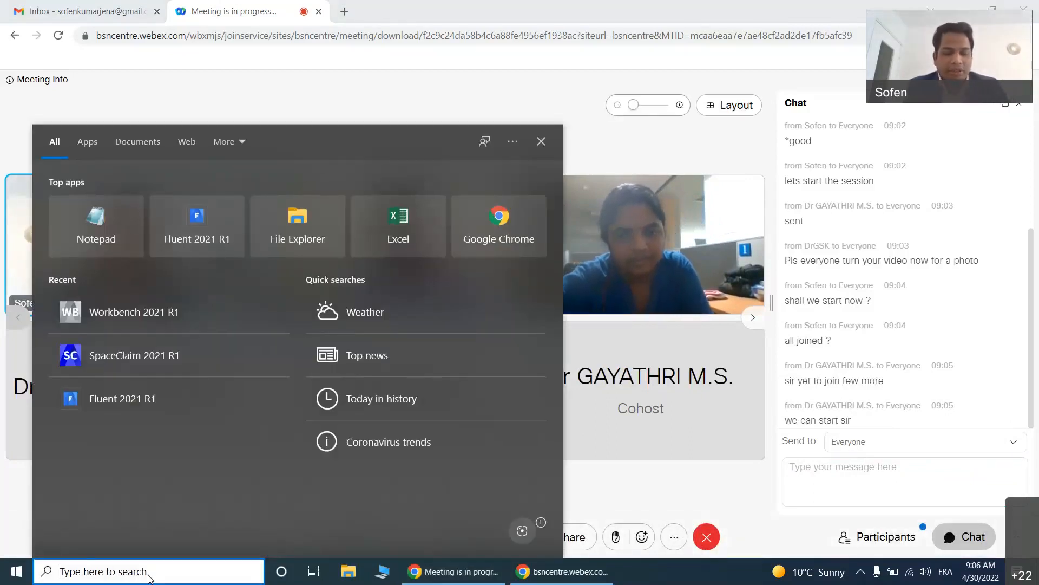
pyautogui.write('spac')
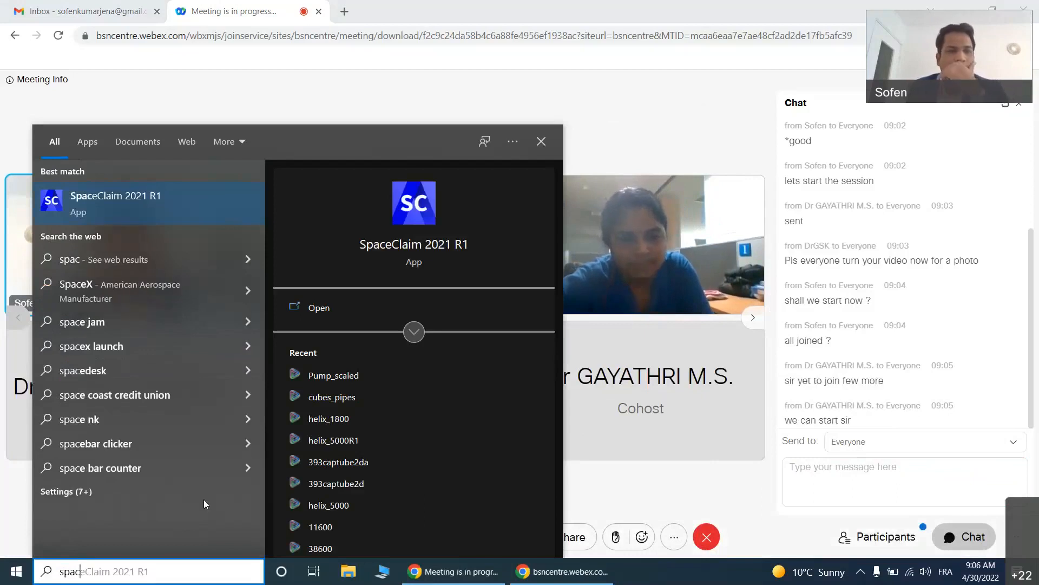
pyautogui.click(109, 209)
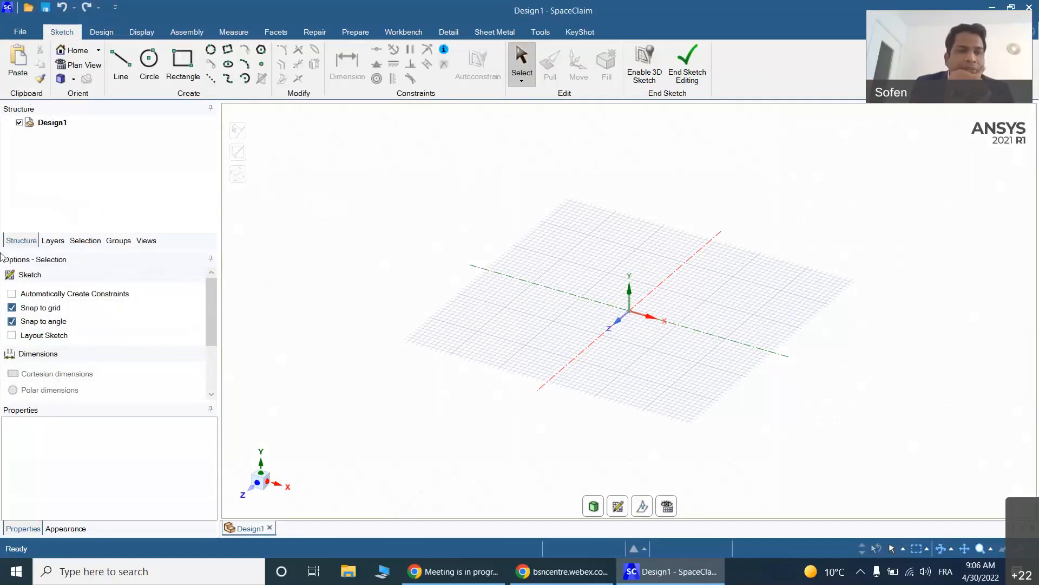
# - Open the Cube and cubes_pipes geometry files together from the workshop's Natural_convection folder
pyautogui.click(23, 8)
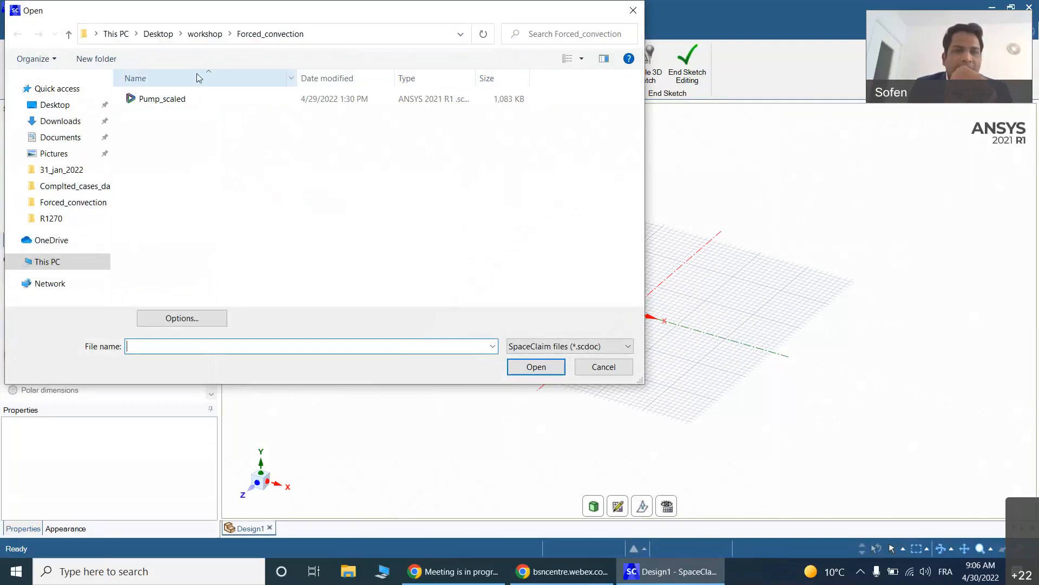
pyautogui.click(198, 35)
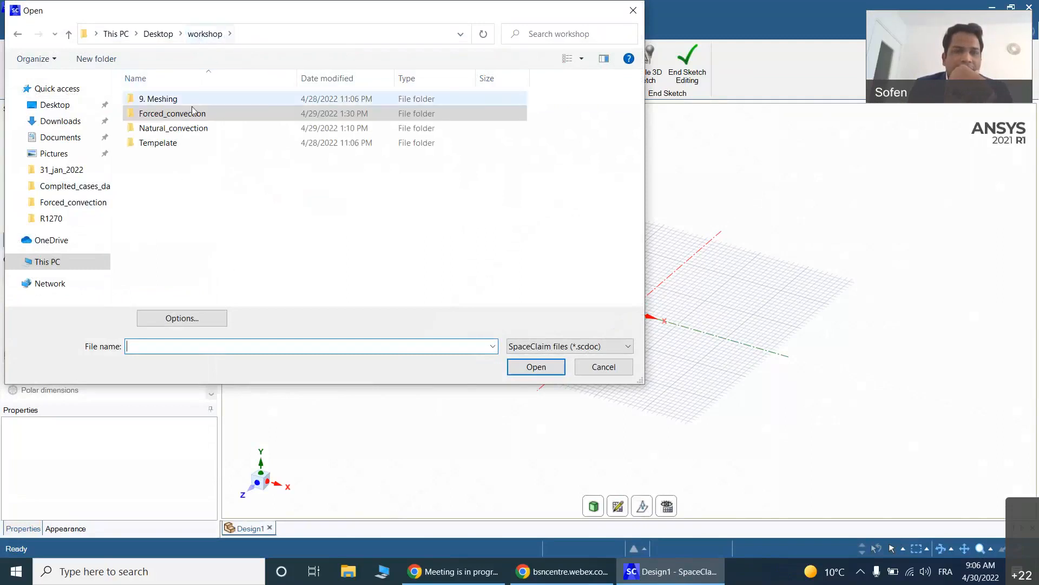
pyautogui.doubleClick(186, 130)
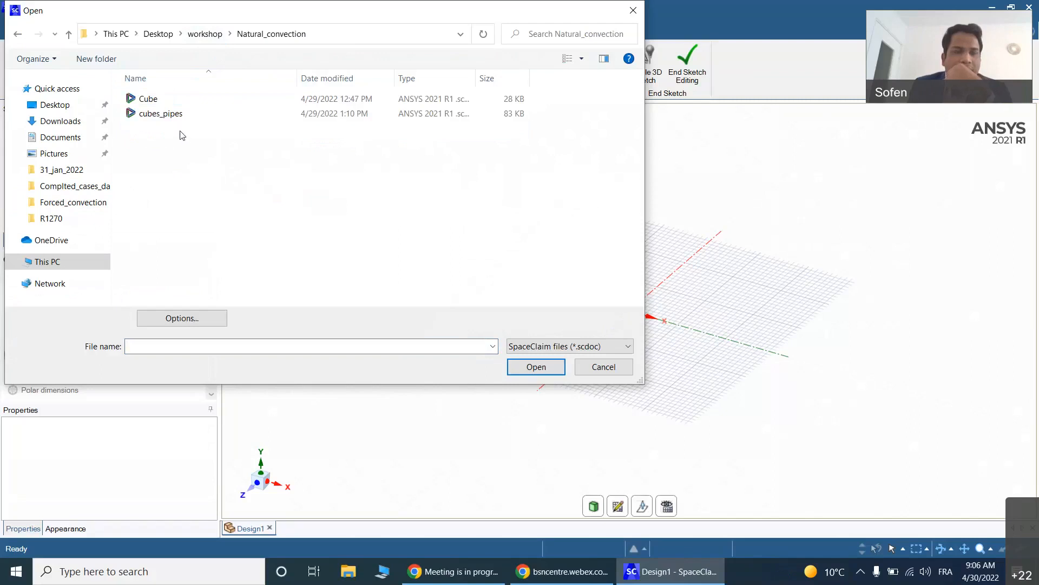
pyautogui.click(177, 114)
pyautogui.keyDown('ctrl'); pyautogui.click(173, 103); pyautogui.keyUp('ctrl')
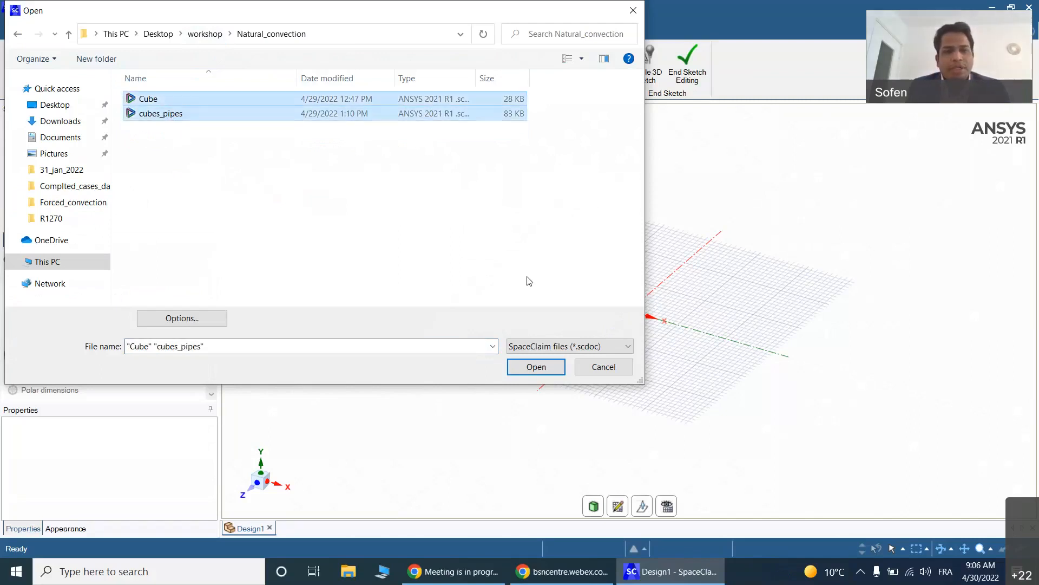
pyautogui.click(544, 374)
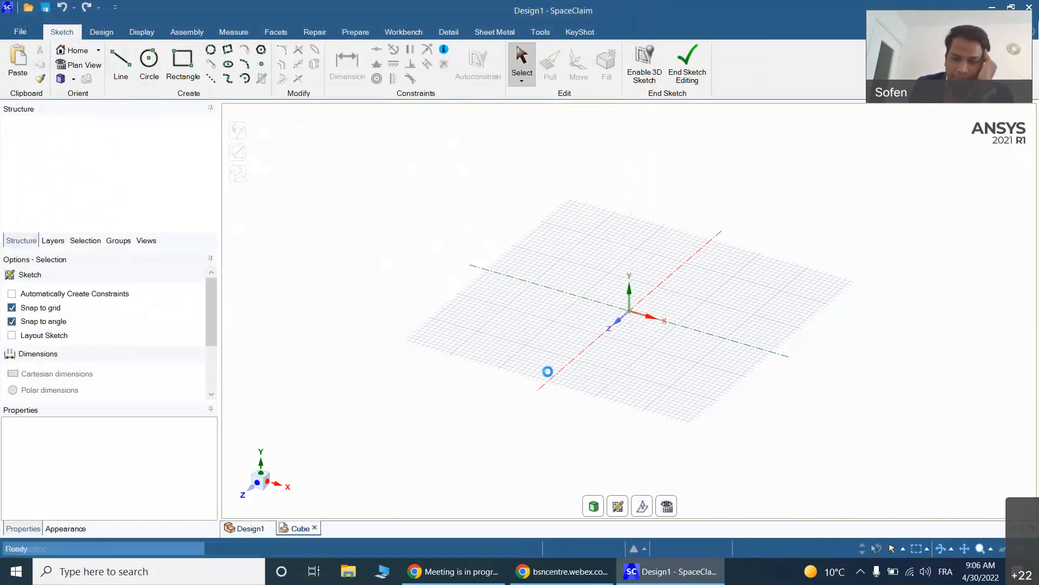
# - Examine the Cube geometry from several angles and review its list of named groups
pyautogui.click(244, 528)
pyautogui.scroll(-5, 361, 287)
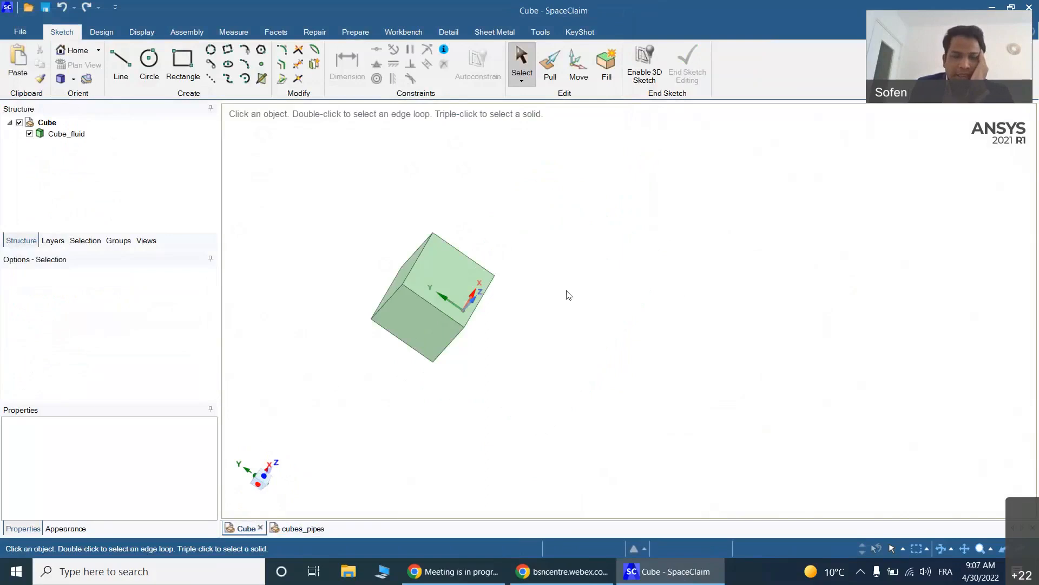
pyautogui.moveTo(608, 315); pyautogui.dragTo(433, 336, button='middle')
pyautogui.scroll(3, 374, 198)
pyautogui.scroll(-2, 478, 229)
pyautogui.moveTo(600, 237)
pyautogui.mouseDown(button='middle')
pyautogui.moveTo(597, 274)
pyautogui.moveTo(489, 397)
pyautogui.moveTo(406, 381)
pyautogui.moveTo(372, 355)
pyautogui.mouseUp(button='middle')
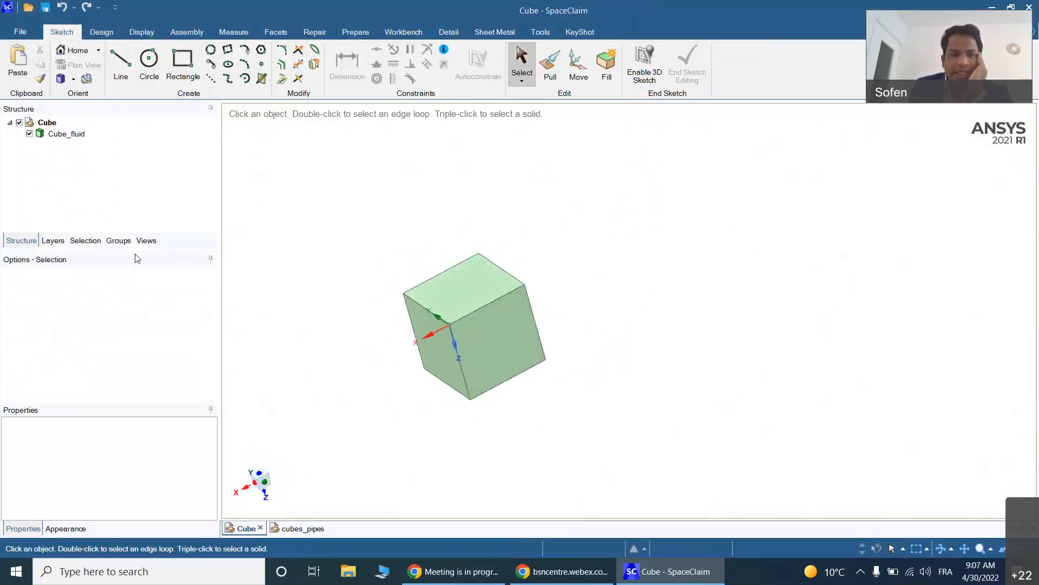
pyautogui.click(118, 240)
pyautogui.scroll(-2, 197, 187)
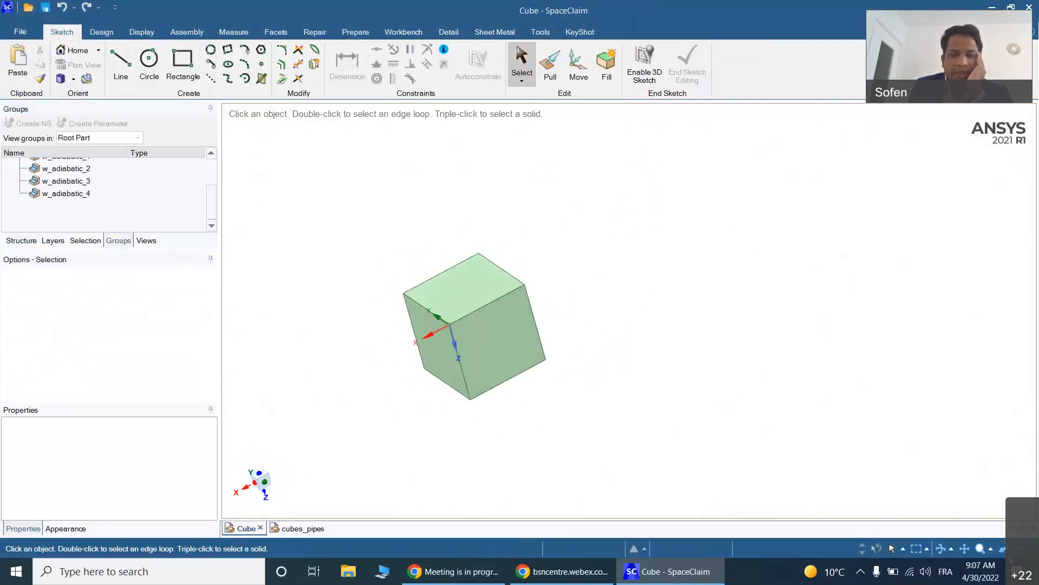
# - Open the Natural_convection folder inside the desktop's workshop folder in File Explorer and return to the Cube model in SpaceClaim
pyautogui.click(1037, 573)
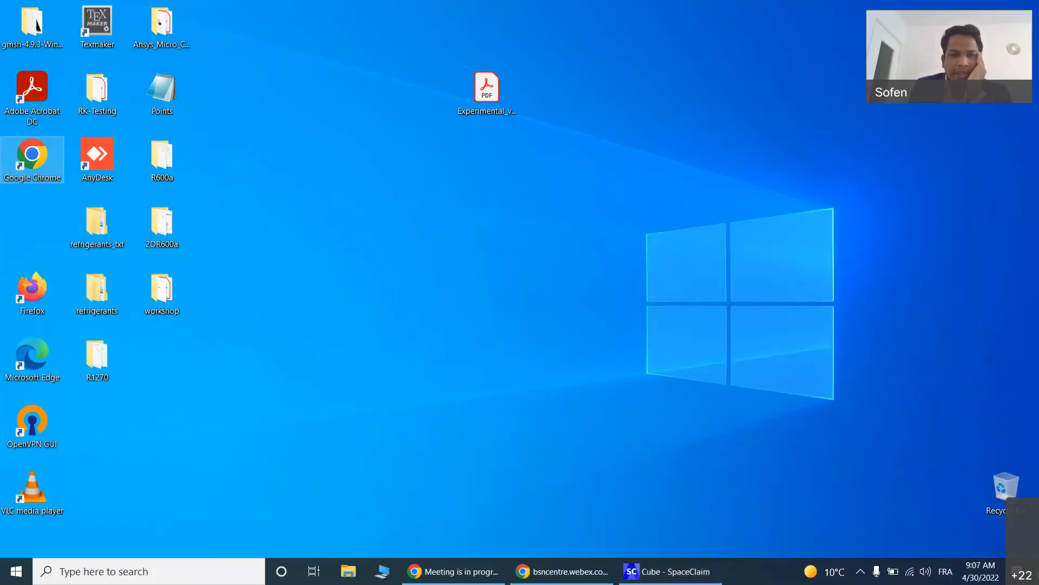
pyautogui.doubleClick(161, 288)
pyautogui.doubleClick(250, 121)
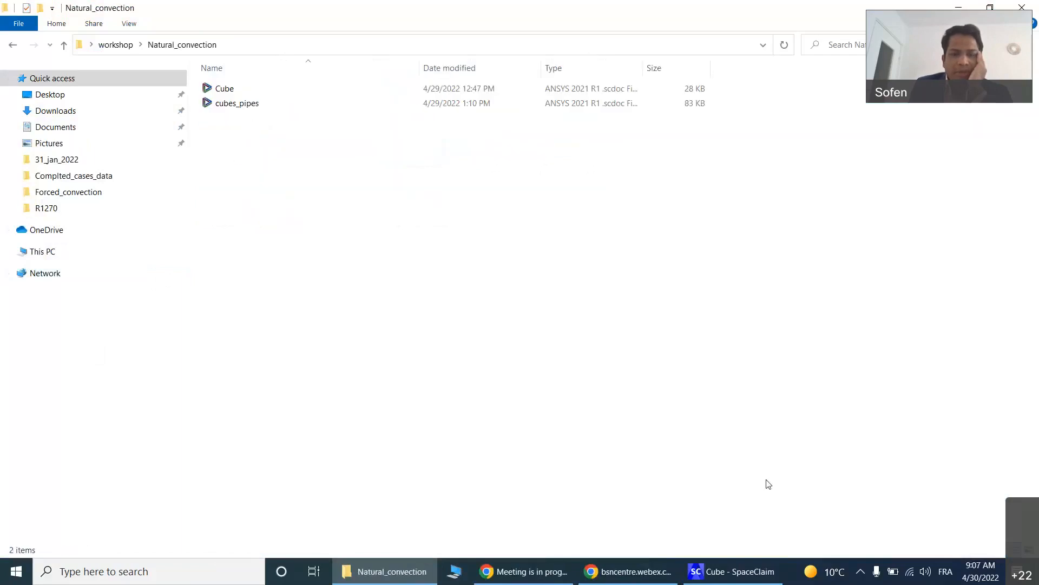
pyautogui.click(725, 572)
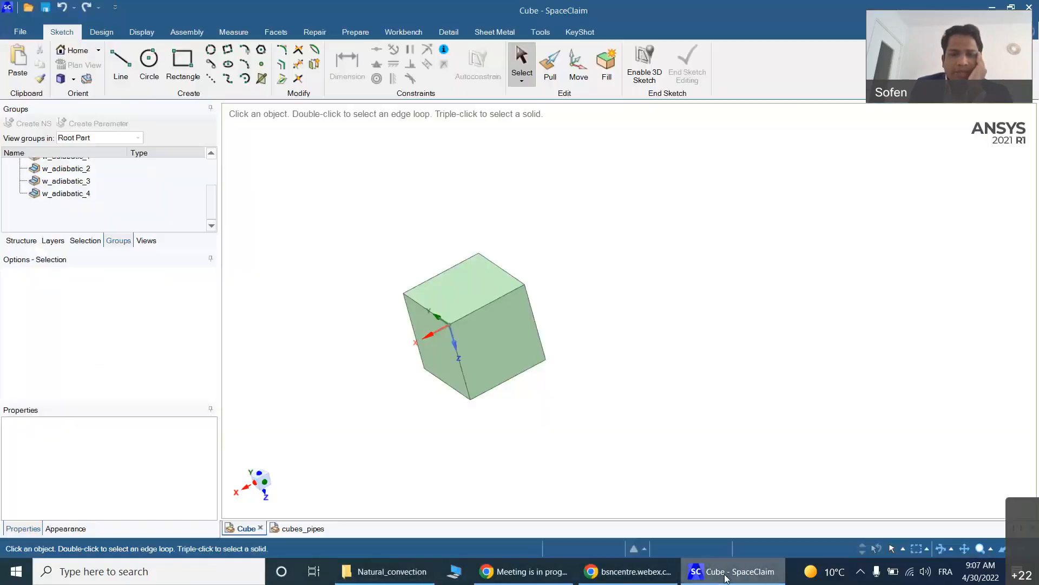
pyautogui.scroll(3, 349, 316)
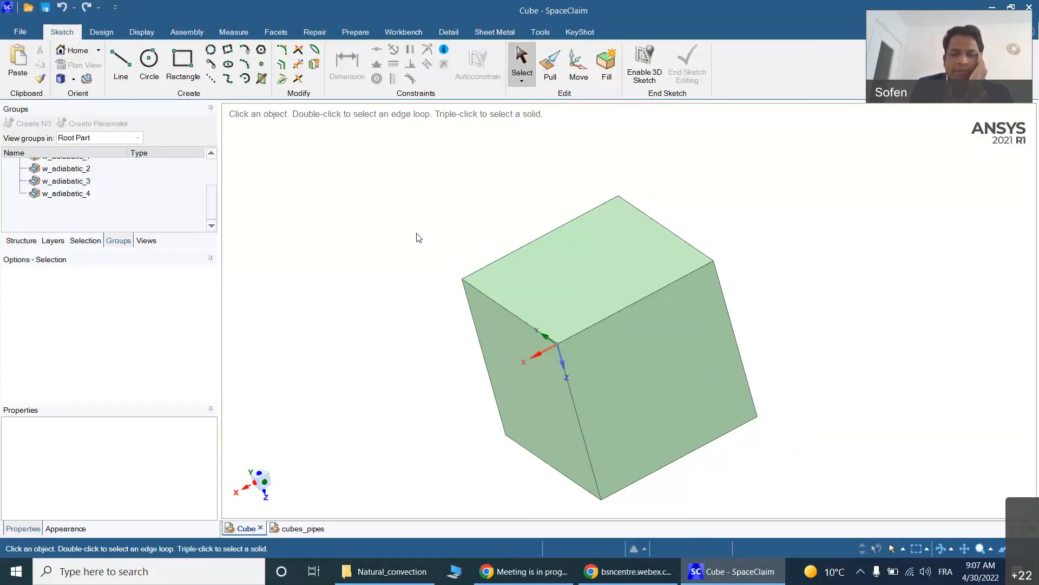
# - Launch Fluent 2021 R1 from the Windows search and choose the Meshing mode in its launcher
pyautogui.click(85, 572)
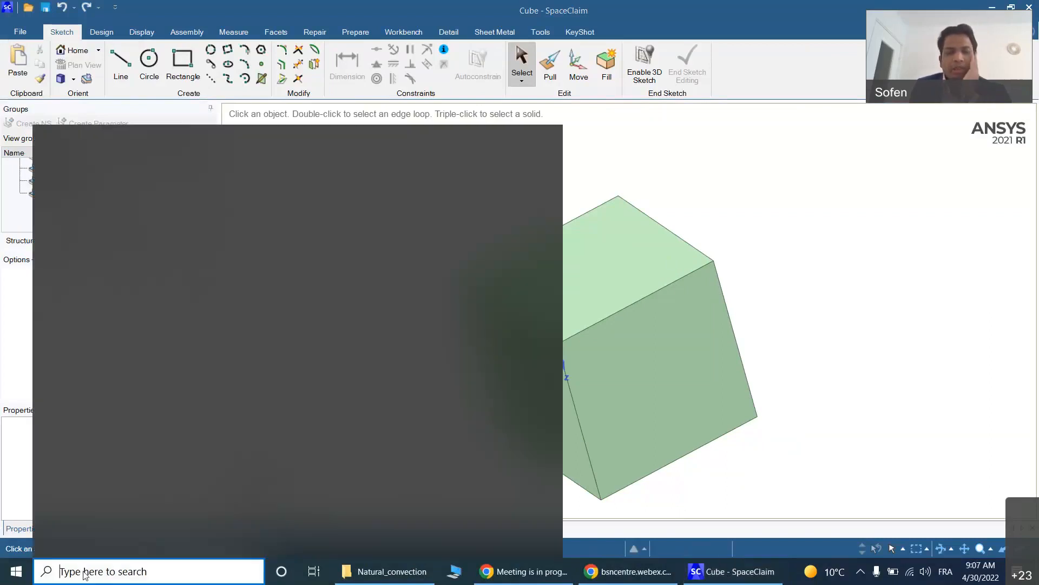
pyautogui.write('fl')
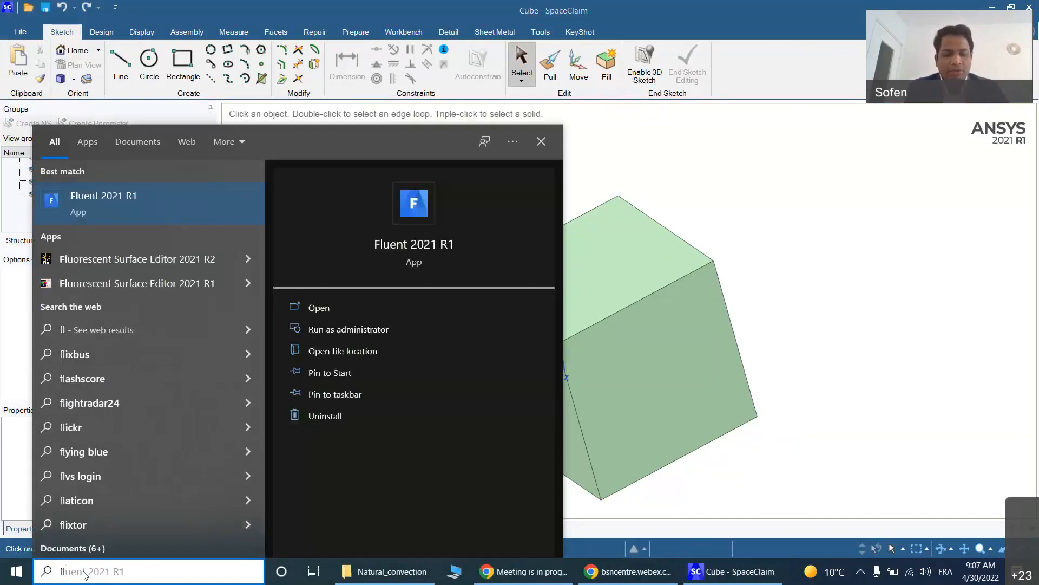
pyautogui.write('u')
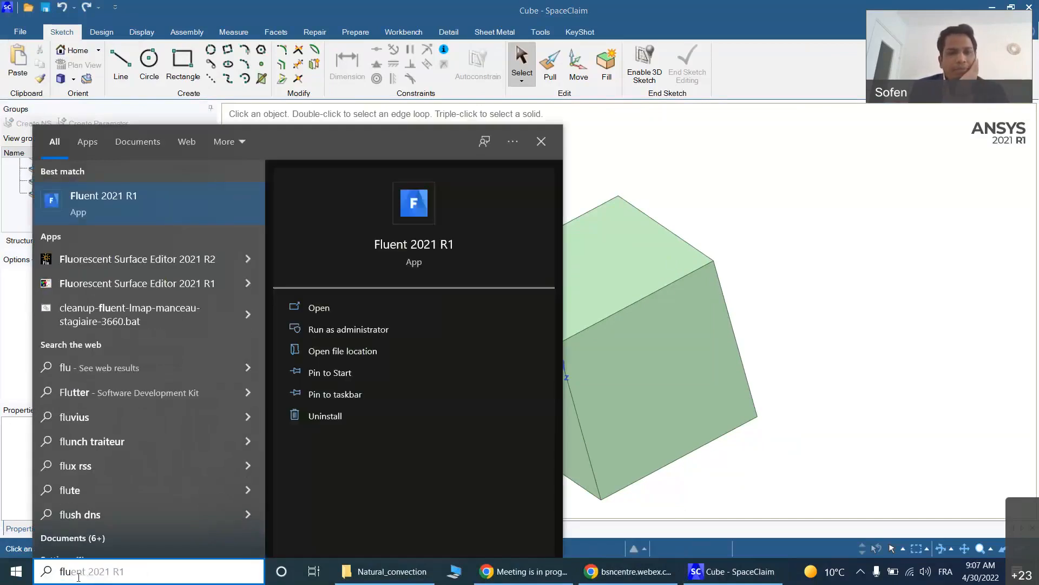
pyautogui.click(103, 206)
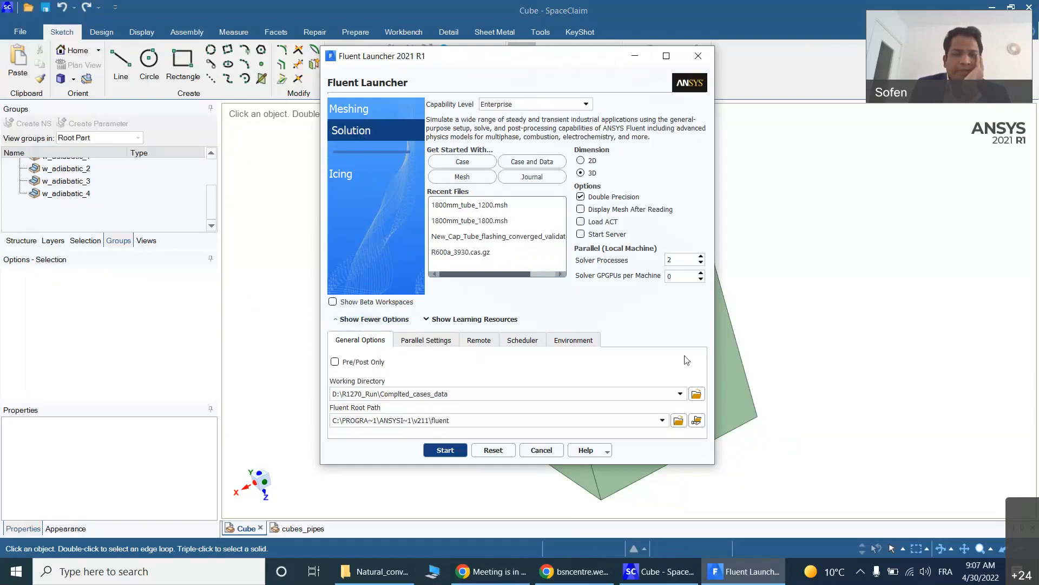
pyautogui.click(366, 110)
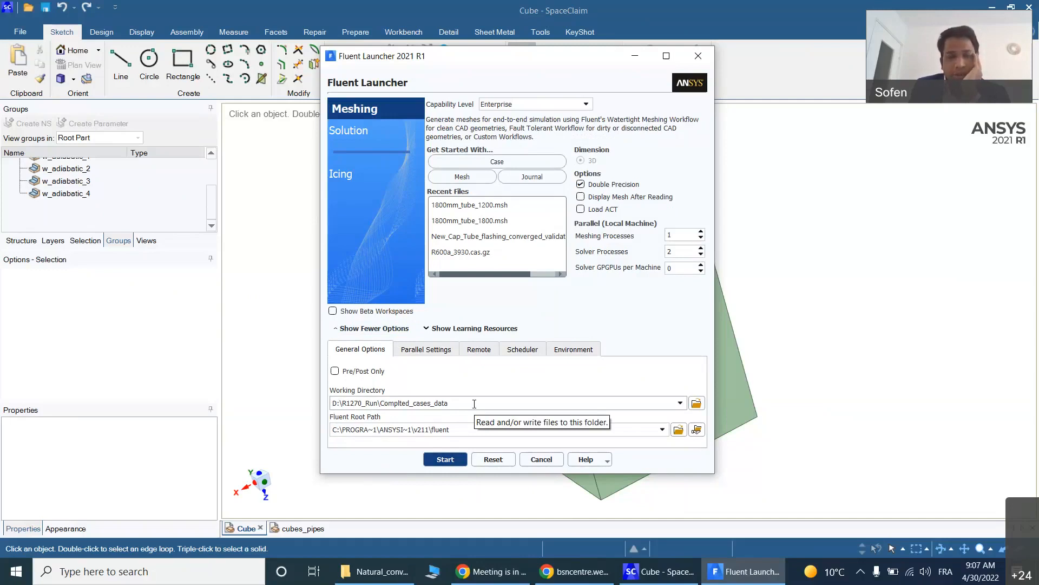
# - Copy the Natural_convection folder's path from File Explorer and set it as the working directory in Fluent Launcher
pyautogui.click(376, 571)
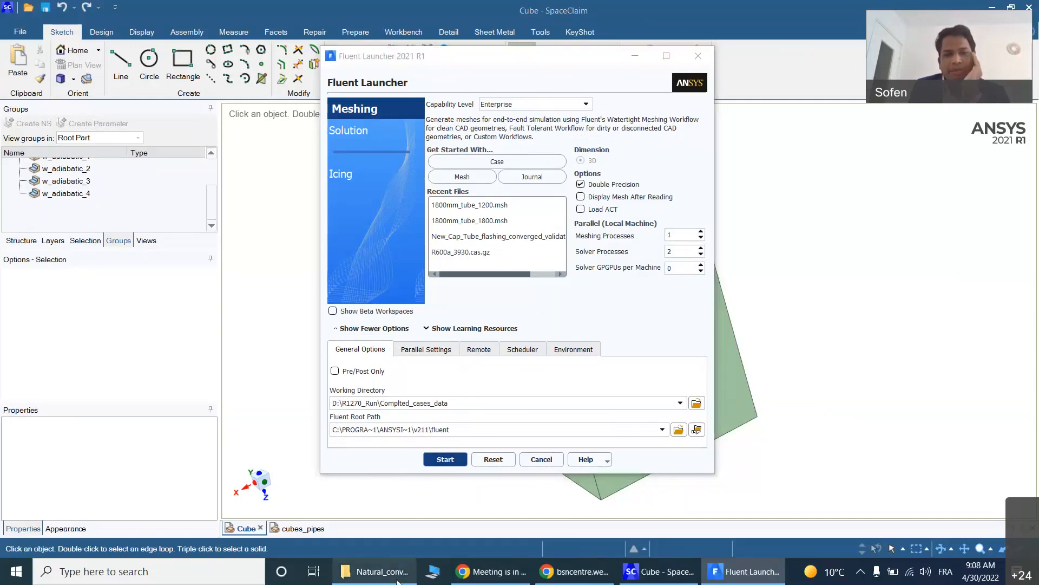
pyautogui.click(524, 48)
pyautogui.hotkey('ctrl', 'c')
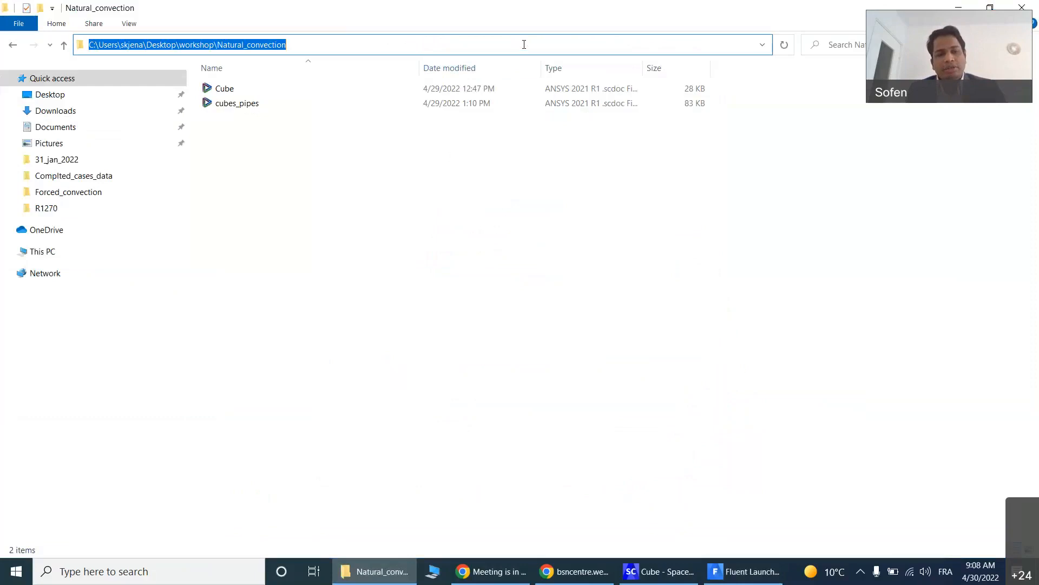
pyautogui.click(744, 571)
pyautogui.moveTo(492, 404); pyautogui.dragTo(266, 378)
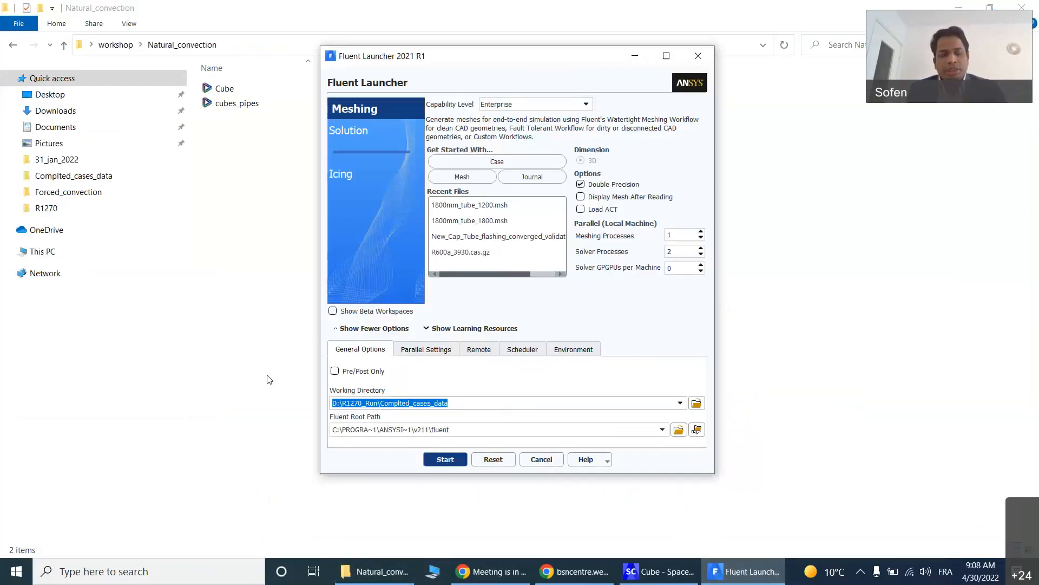
pyautogui.hotkey('ctrl', 'v')
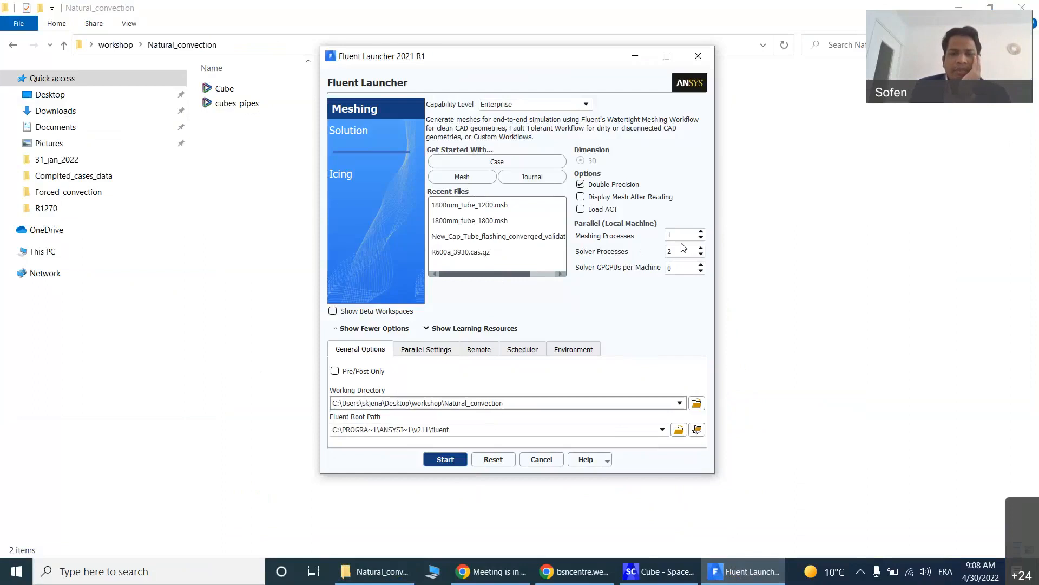
# - Set both the meshing processes and the solver processes to 2
pyautogui.click(701, 254)
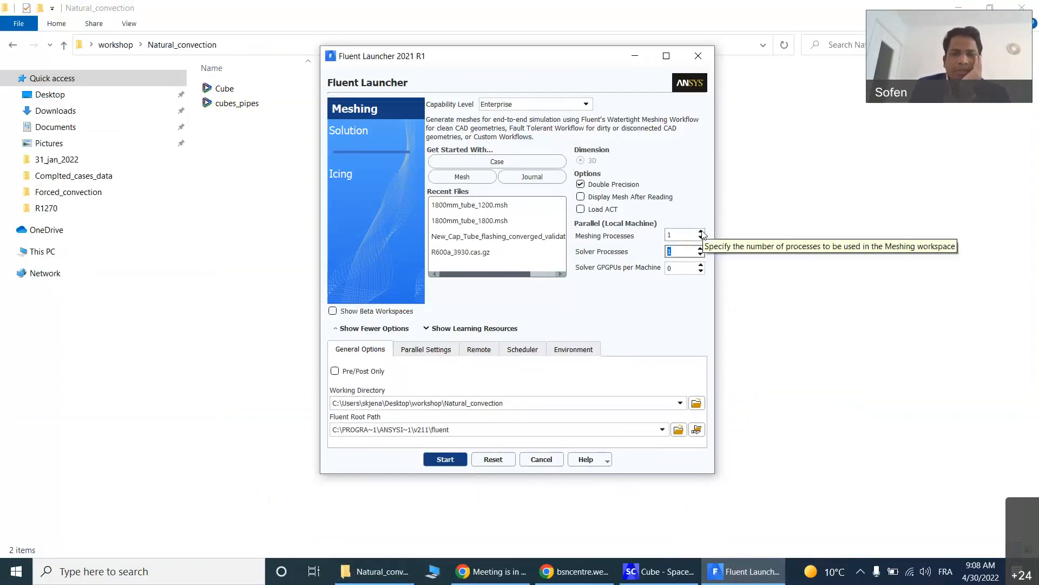
pyautogui.click(701, 232)
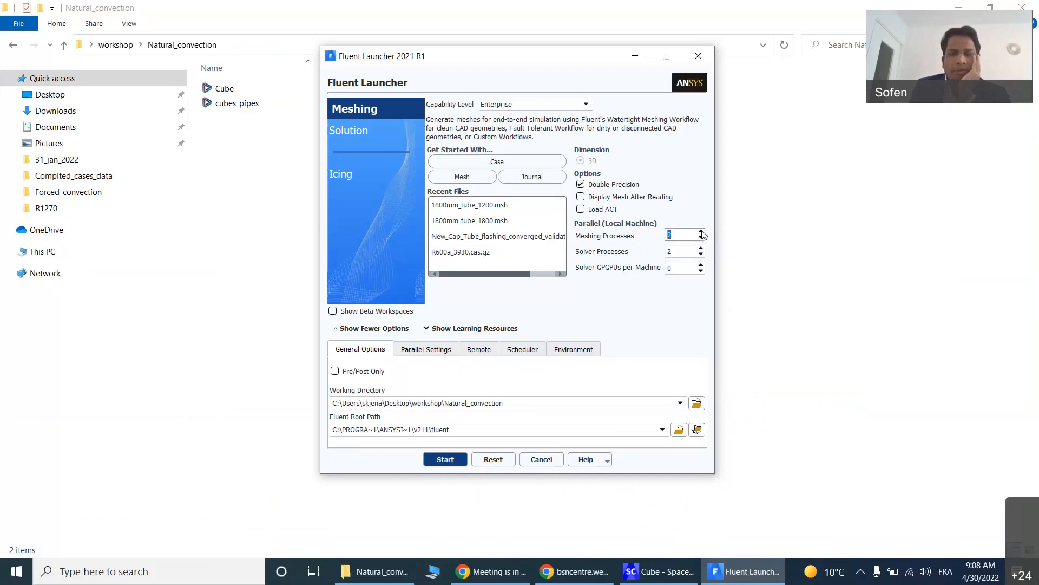
# - Lower the solver processes to 1 and start the Fluent meshing session with its outline view shown
pyautogui.click(701, 255)
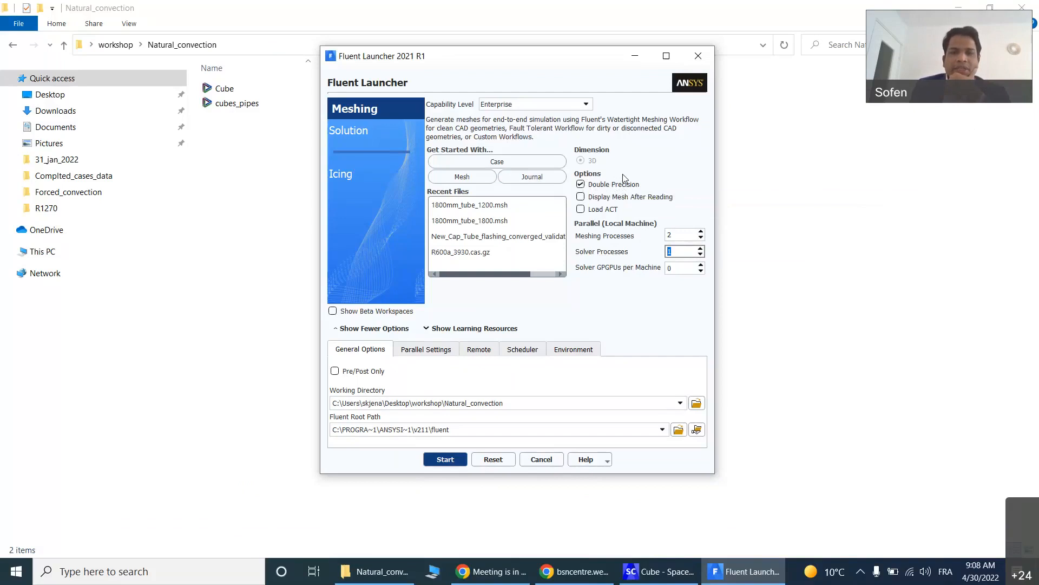
pyautogui.click(445, 459)
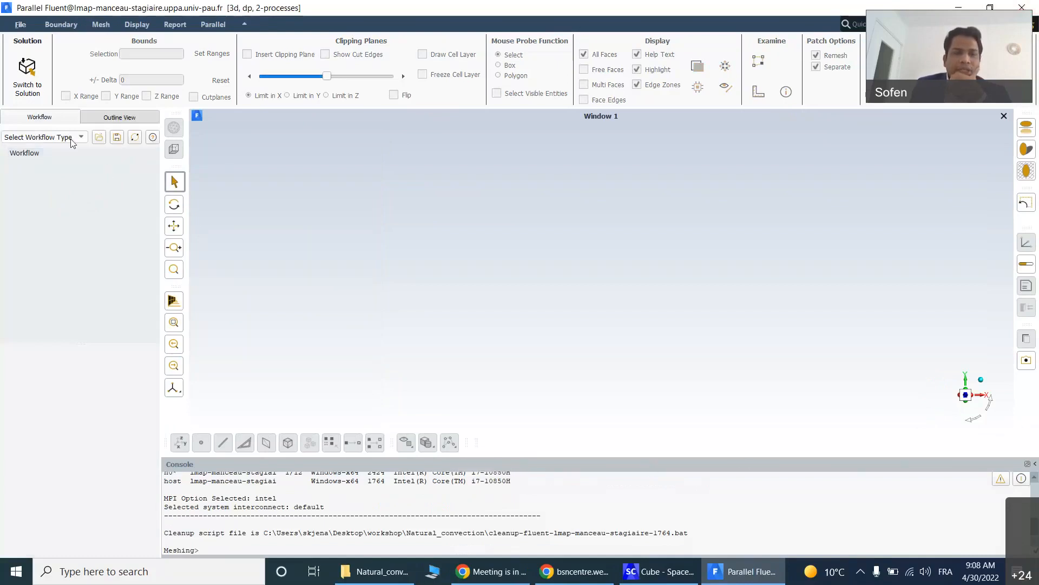
pyautogui.click(103, 121)
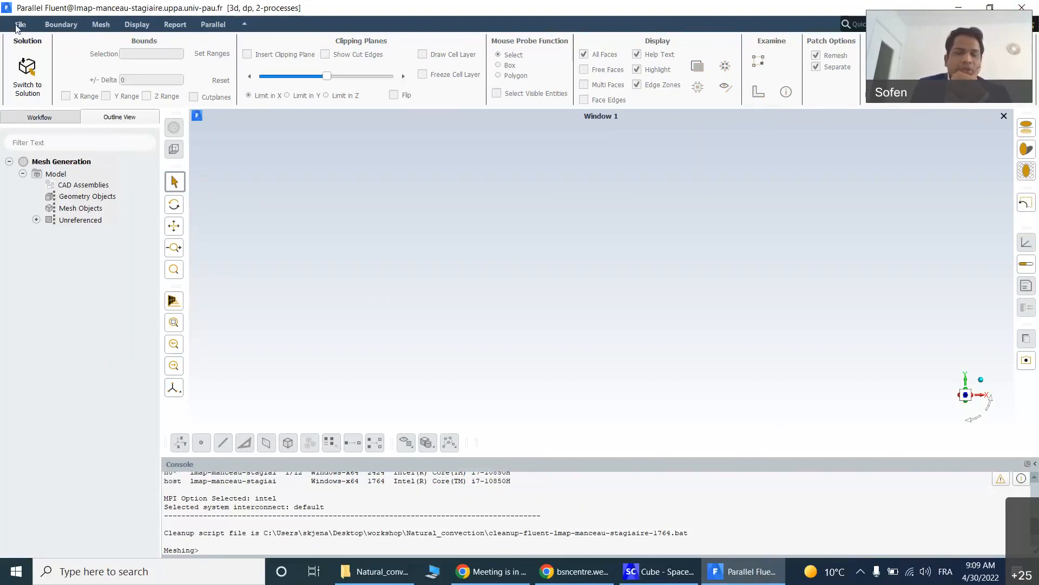
# - Open the CAD geometry import and choose Cube.scdoc from the Natural_convection folder as the file to import
pyautogui.click(19, 26)
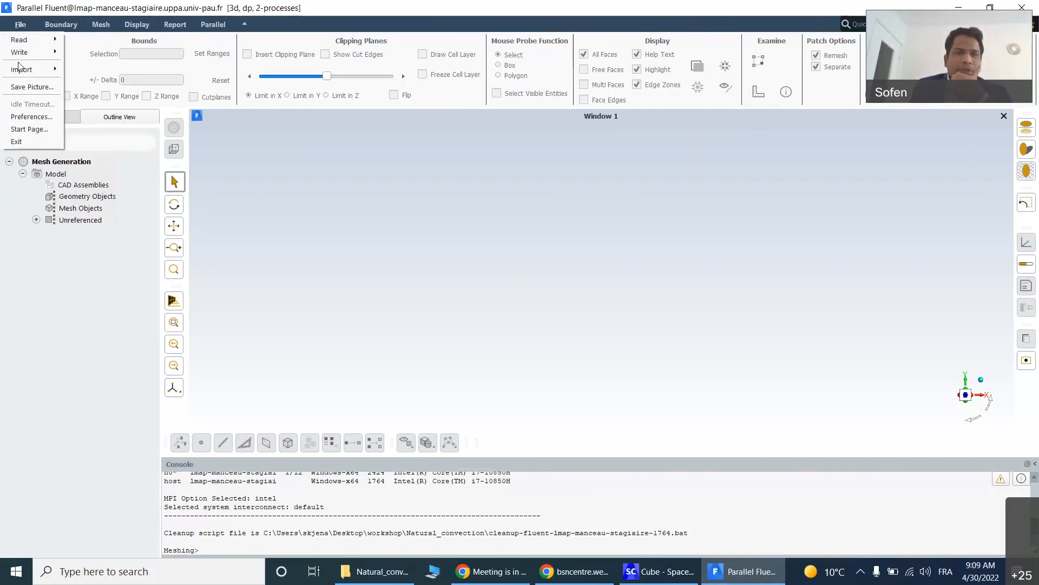
pyautogui.moveTo(20, 70)
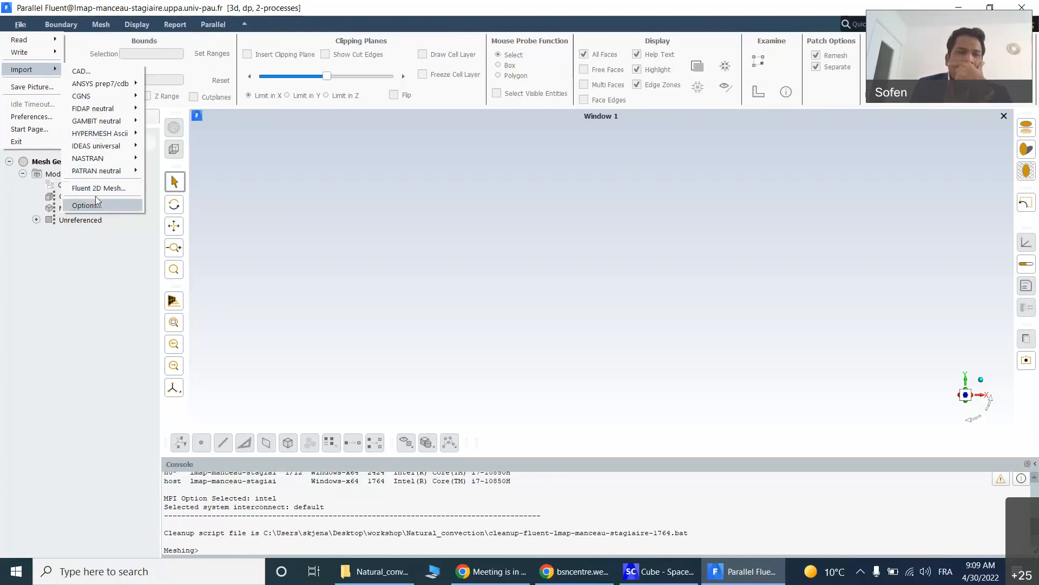
pyautogui.moveTo(108, 152)
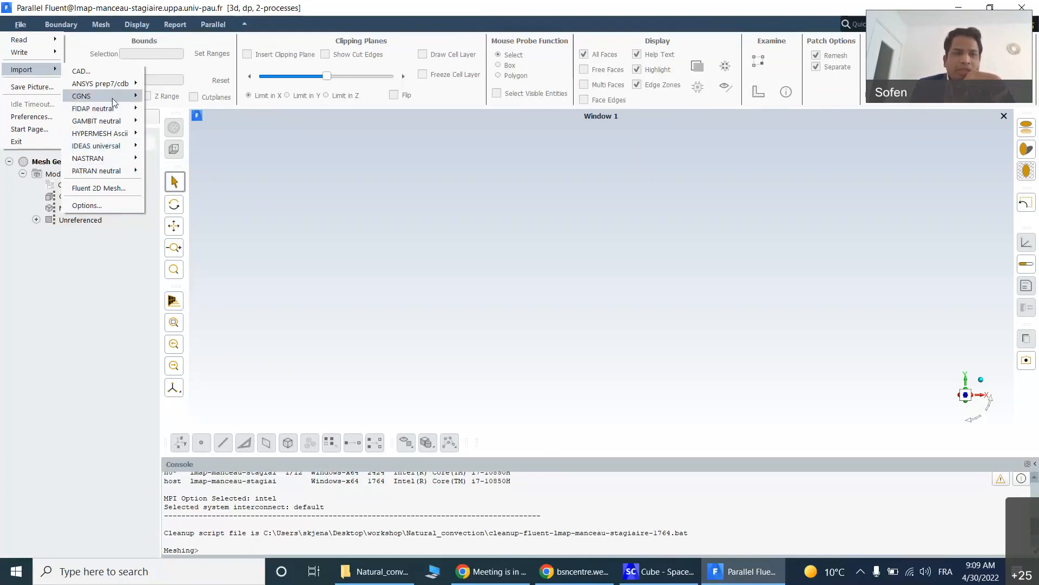
pyautogui.moveTo(110, 173)
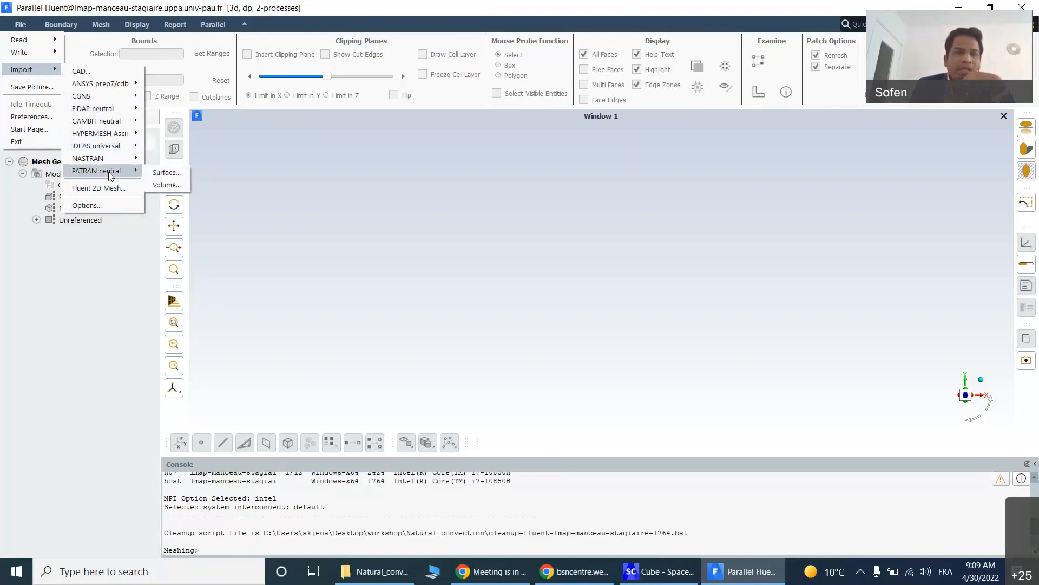
pyautogui.click(104, 76)
pyautogui.moveTo(286, 285); pyautogui.dragTo(337, 92)
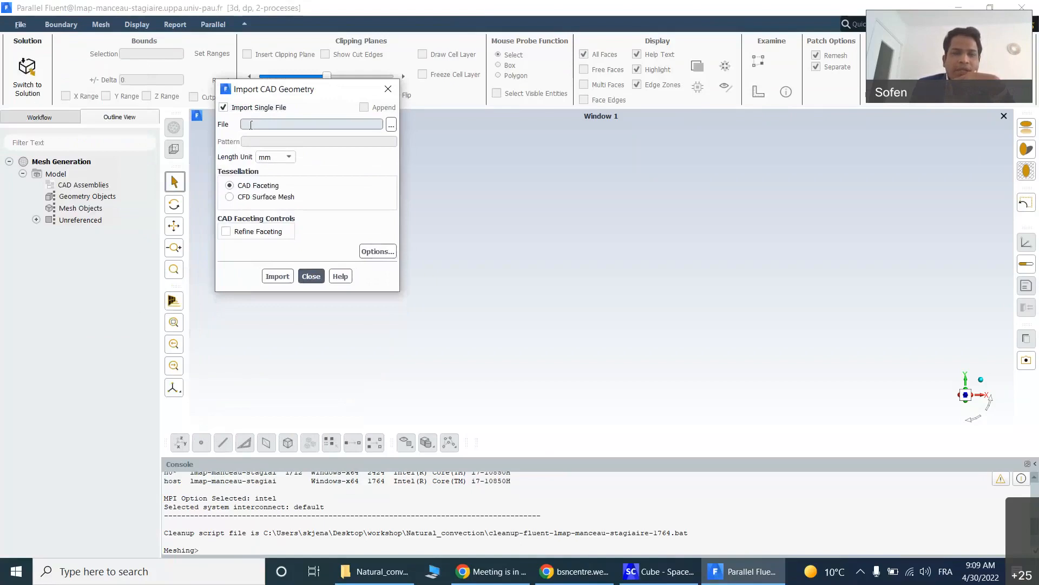
pyautogui.click(391, 125)
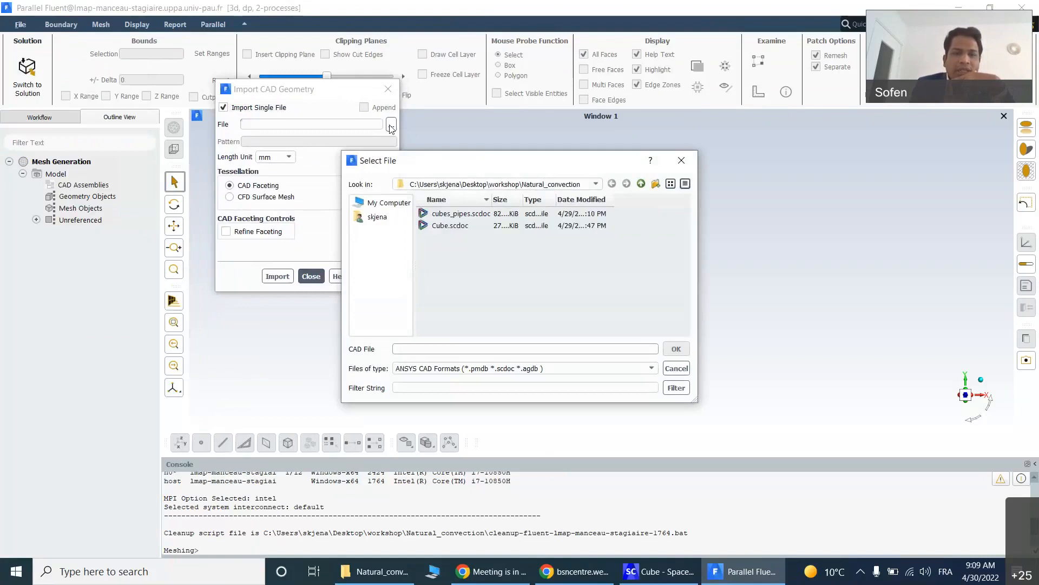
pyautogui.click(456, 226)
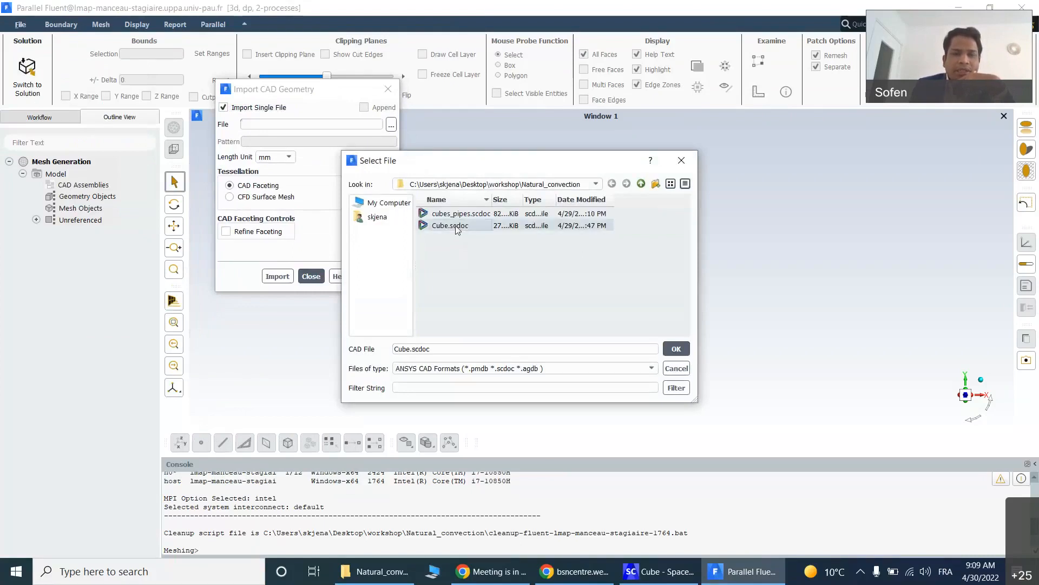
pyautogui.click(675, 355)
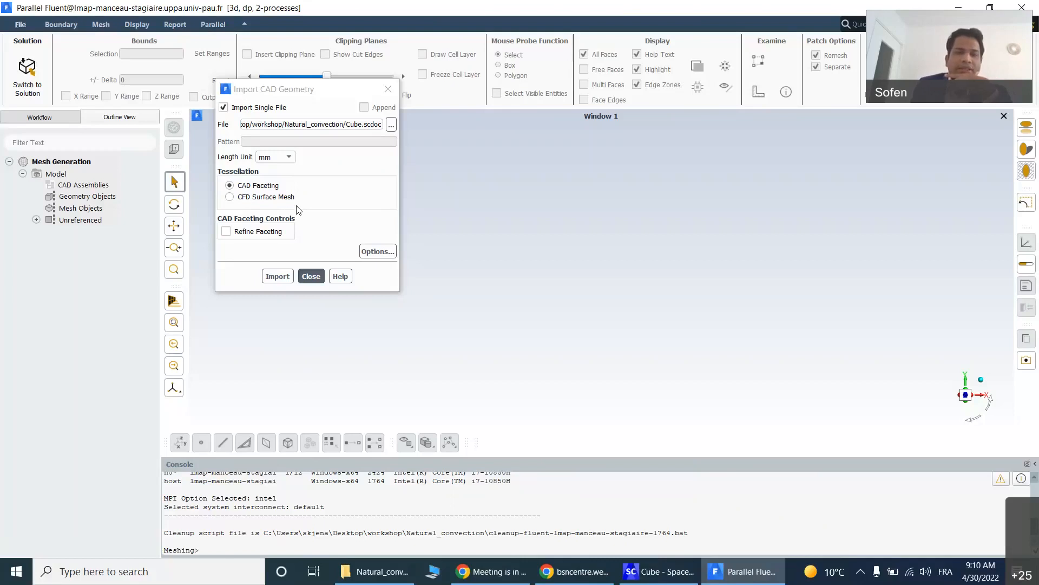
# - Switch the import tessellation to CFD Surface Mesh with a minimum size of 2 and a maximum size of 10
pyautogui.click(229, 197)
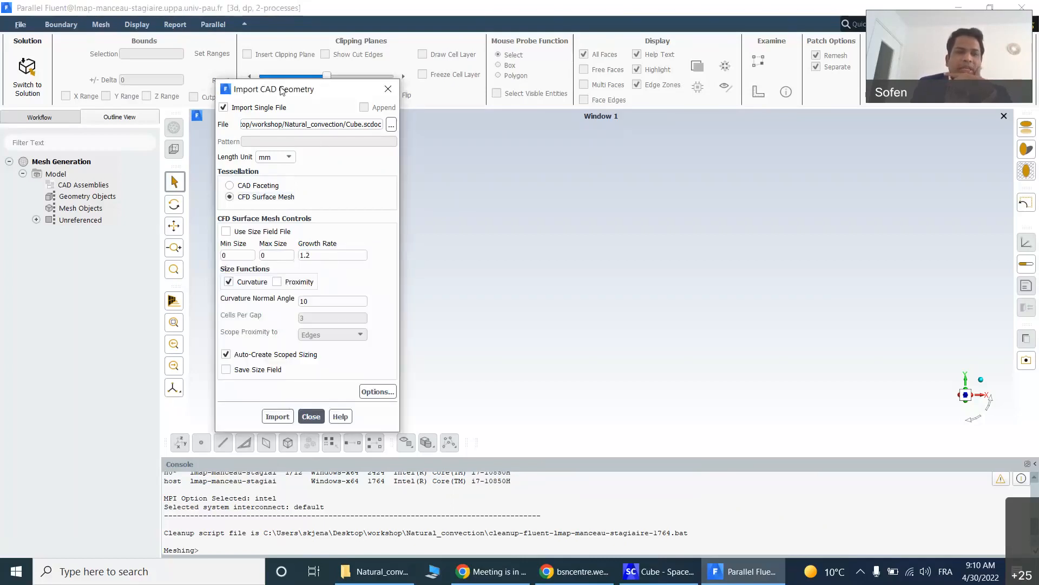
pyautogui.moveTo(332, 90); pyautogui.dragTo(390, 44)
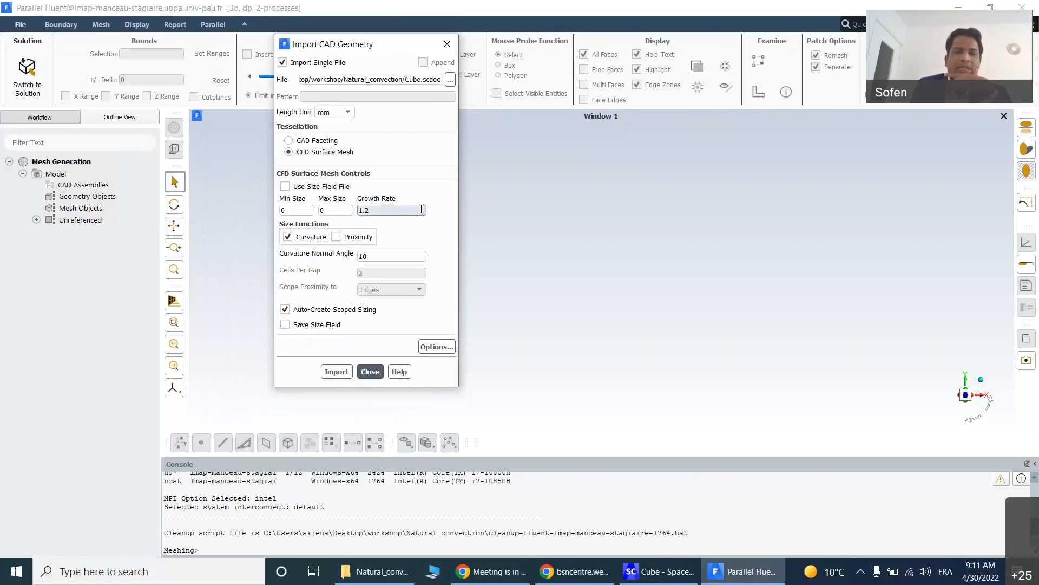
pyautogui.doubleClick(292, 210)
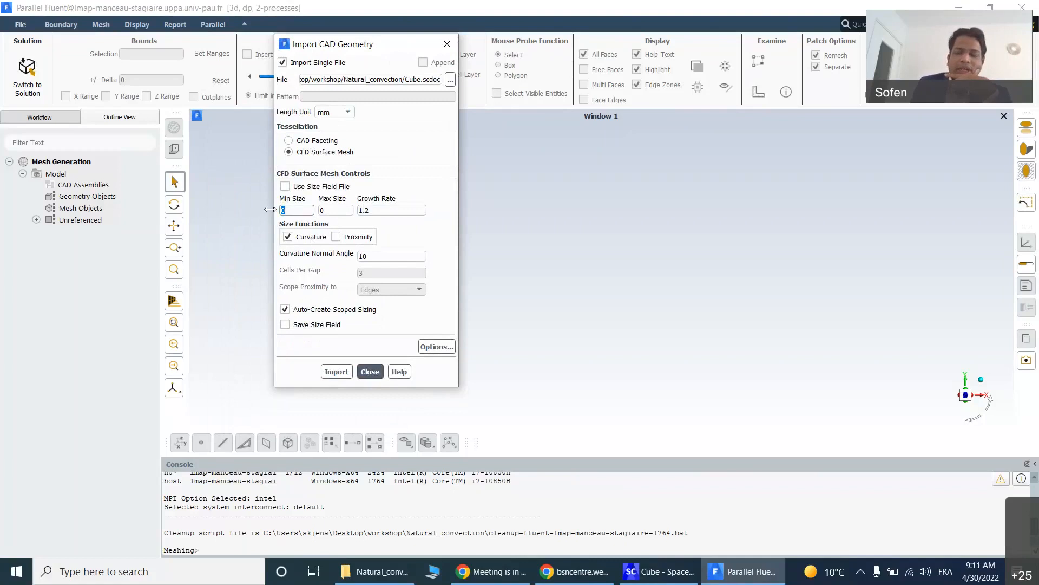
pyautogui.write('2')
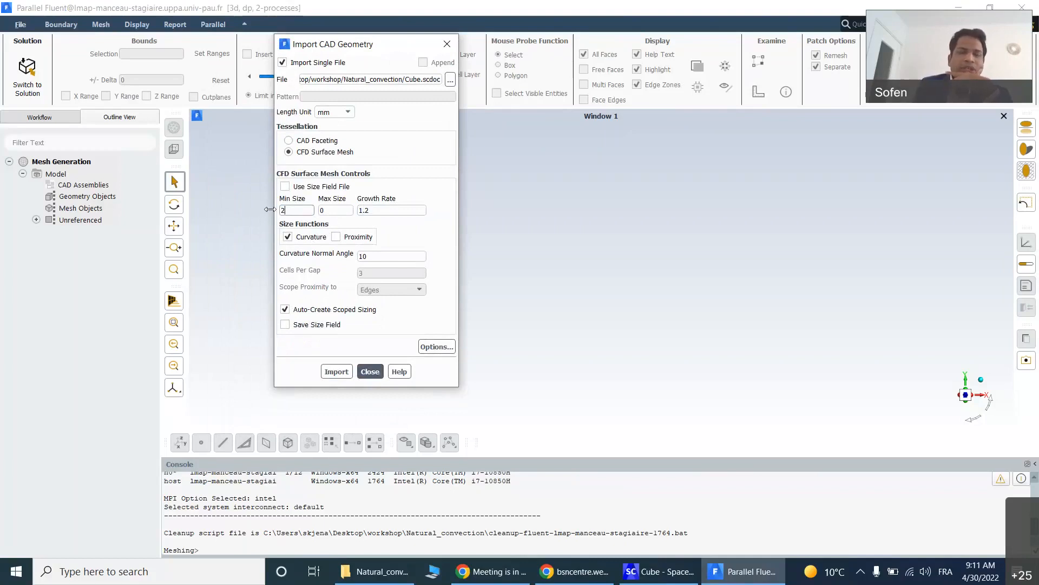
pyautogui.press('Tab')
pyautogui.write('10')
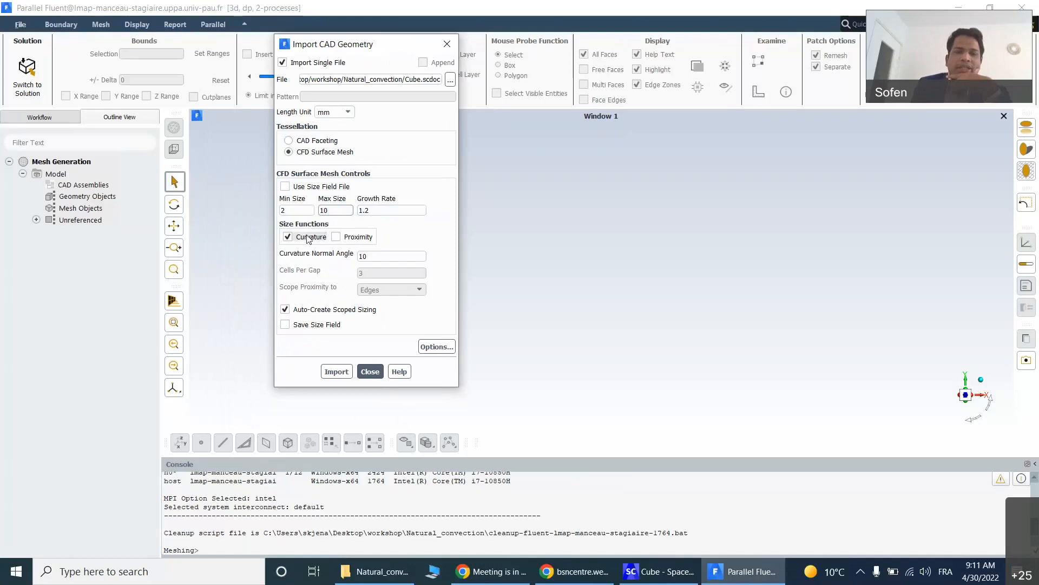
# - Enable the Proximity size function with 2 cells per gap, scoped to edges
pyautogui.click(336, 237)
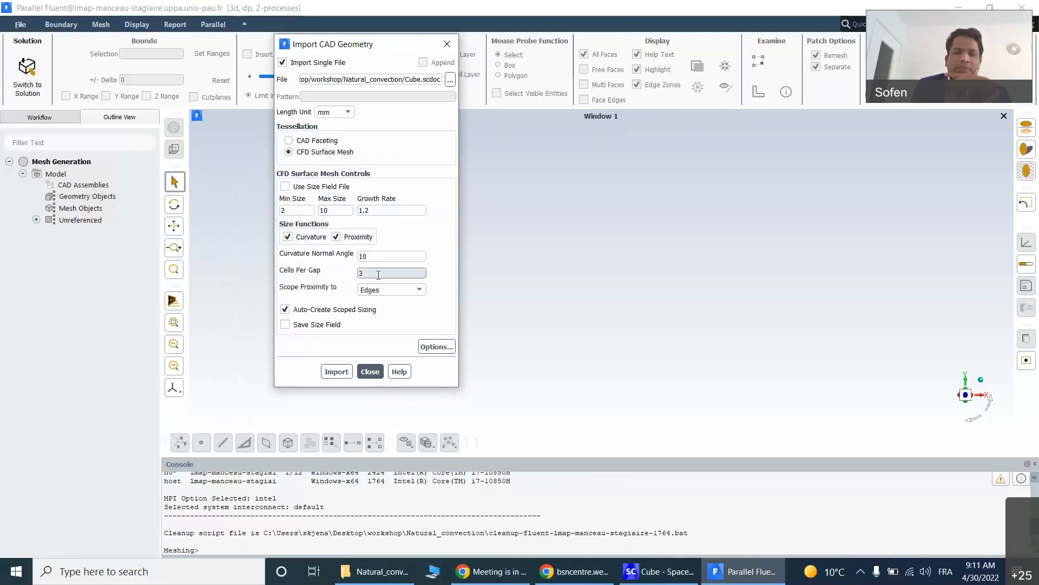
pyautogui.doubleClick(355, 273)
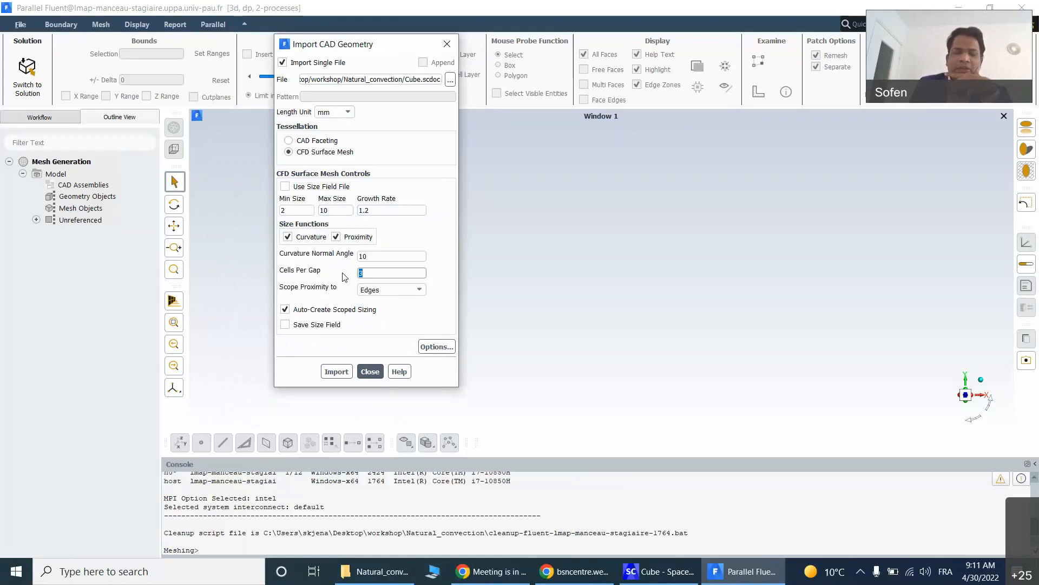
pyautogui.write('2')
pyautogui.click(408, 292)
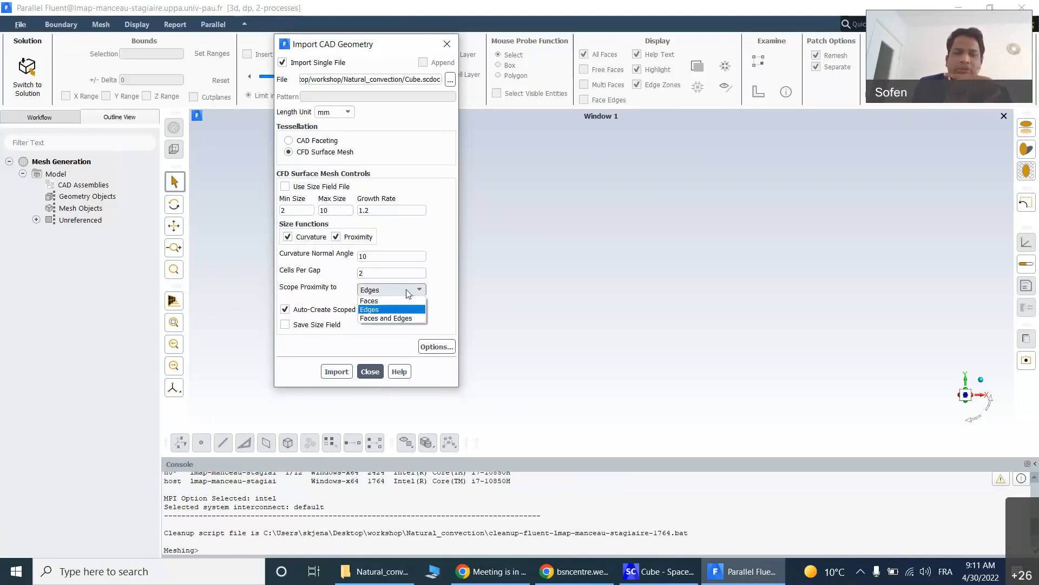
pyautogui.click(383, 311)
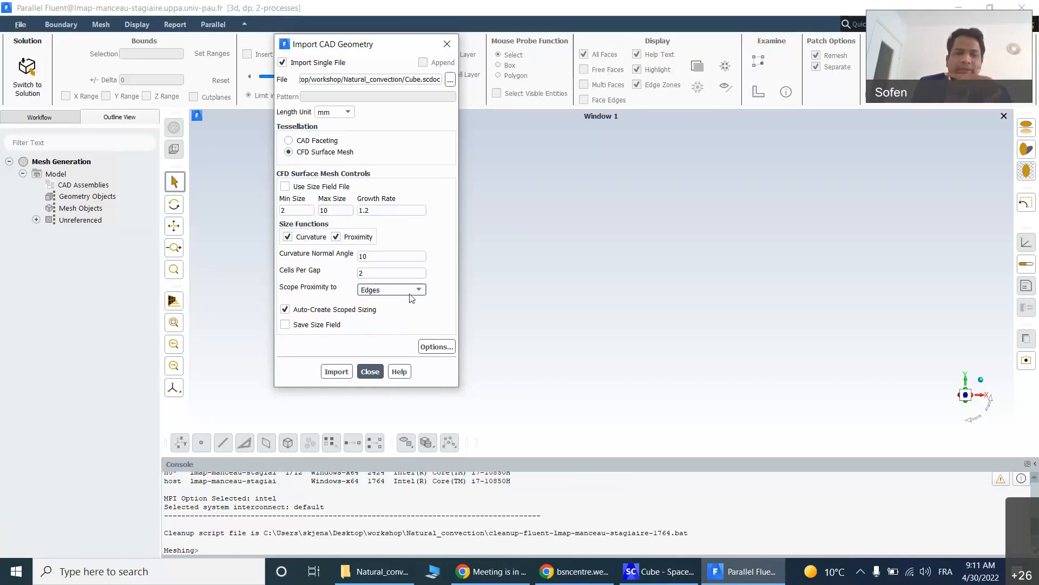
# - Apply the CAD options with one zone per body and import the cube geometry
pyautogui.click(436, 347)
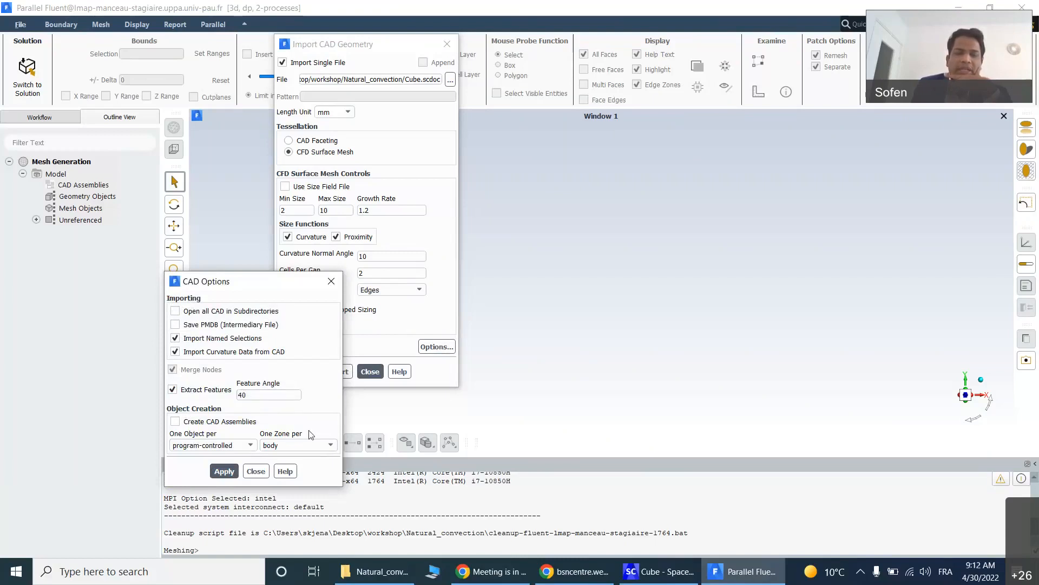
pyautogui.click(227, 472)
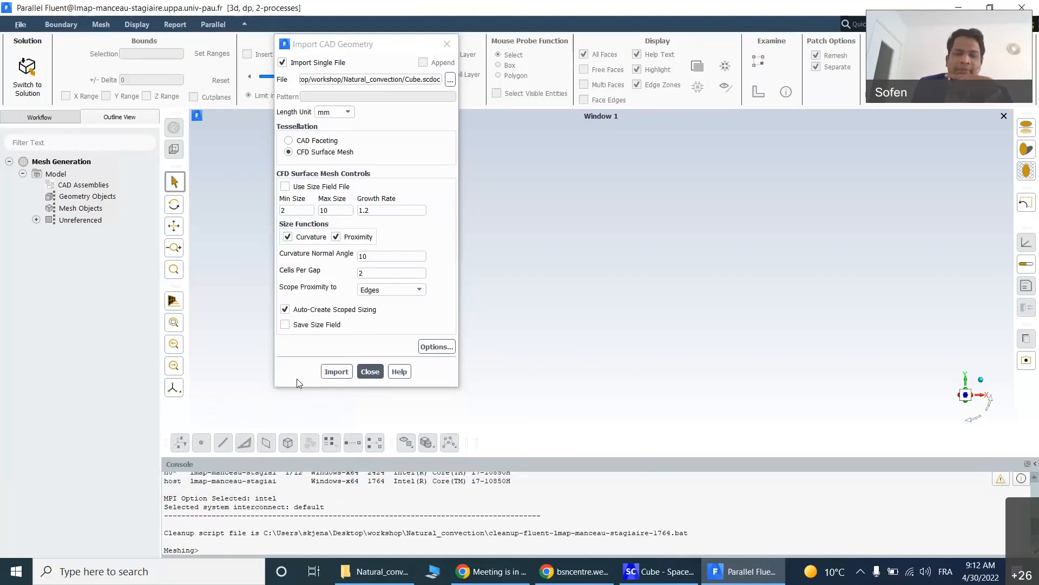
pyautogui.click(345, 373)
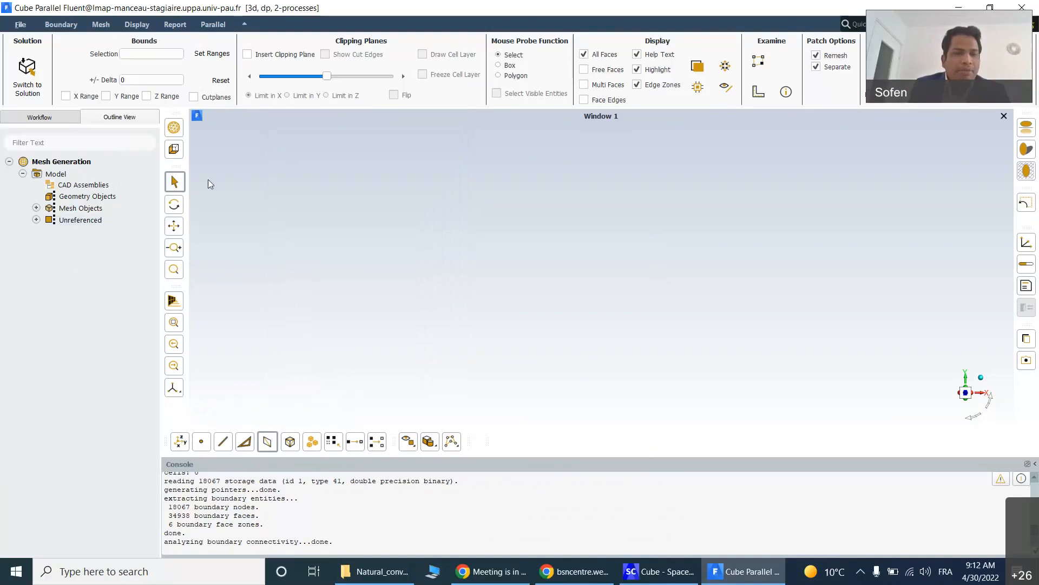
# - Expand the mesh objects and compare the imported cube body with the Cube model's structure in SpaceClaim, returning to Fluent
pyautogui.click(36, 208)
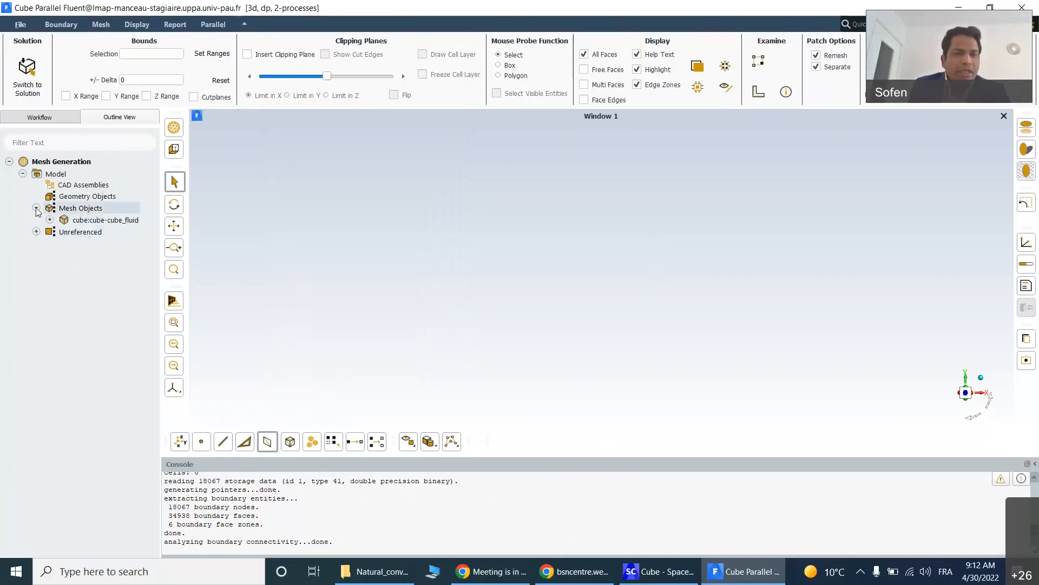
pyautogui.click(37, 208)
pyautogui.click(36, 208)
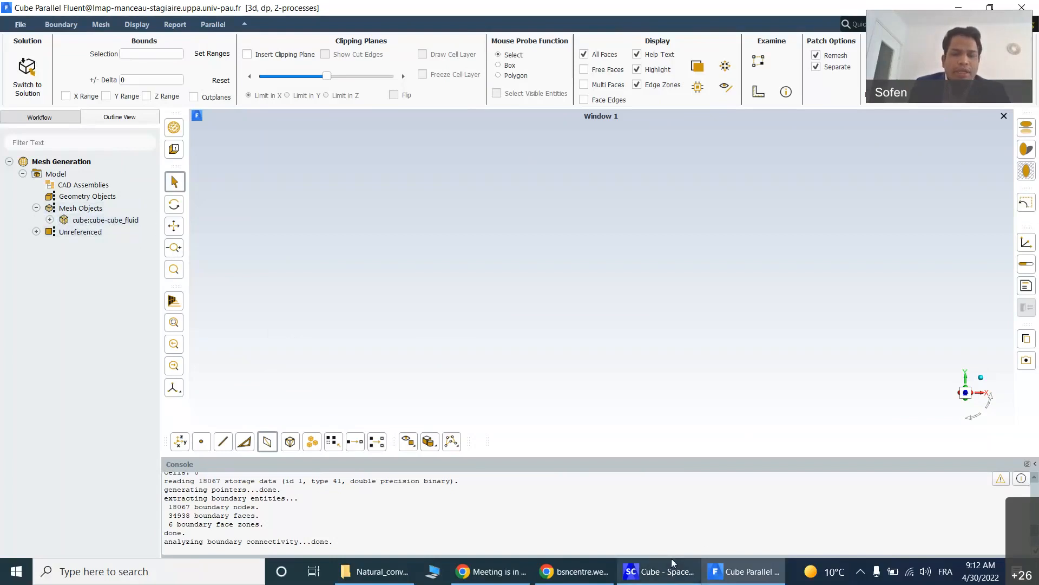
pyautogui.click(673, 575)
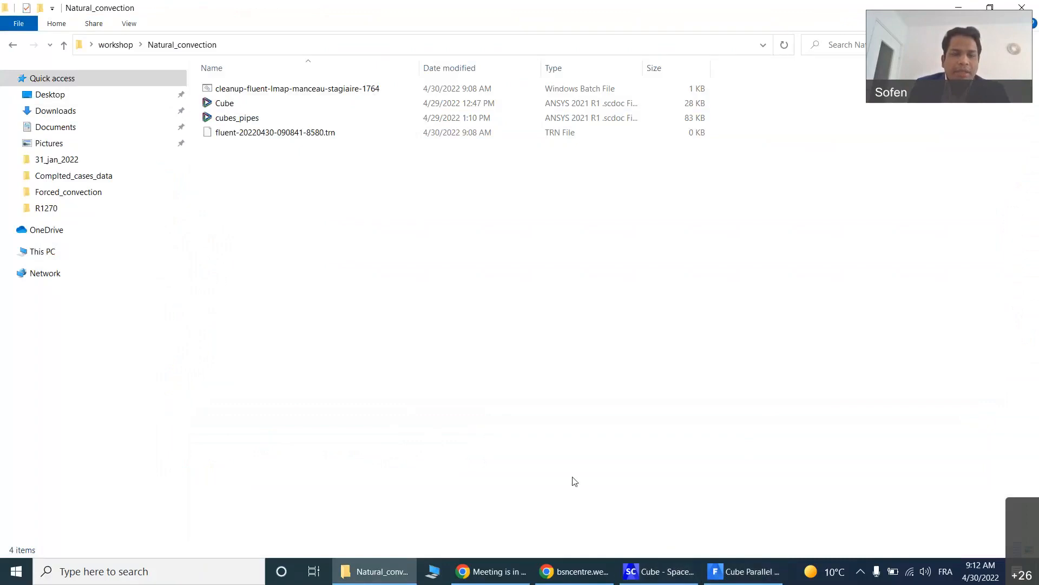
pyautogui.click(659, 569)
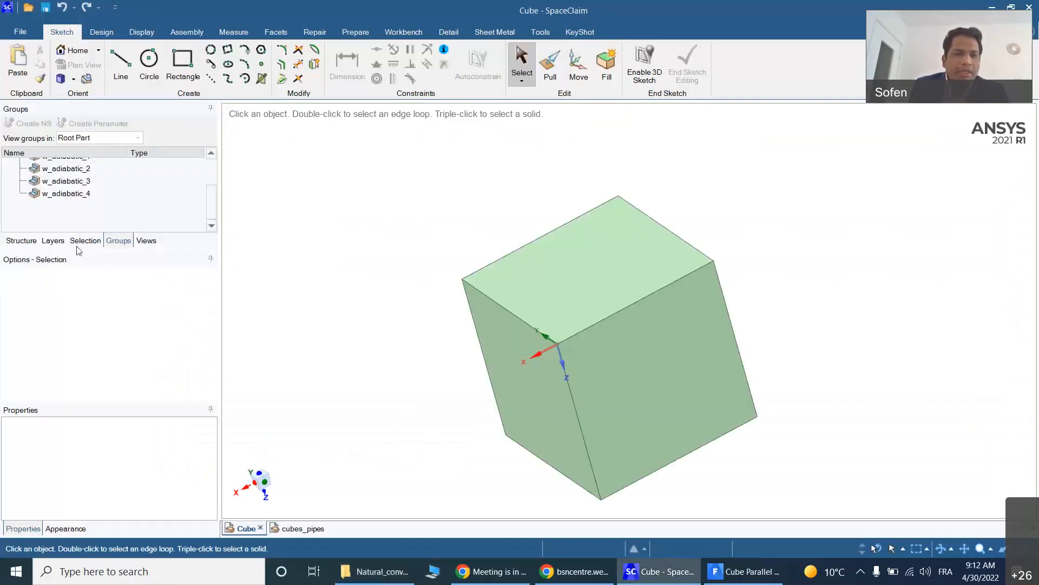
pyautogui.click(26, 240)
pyautogui.click(766, 574)
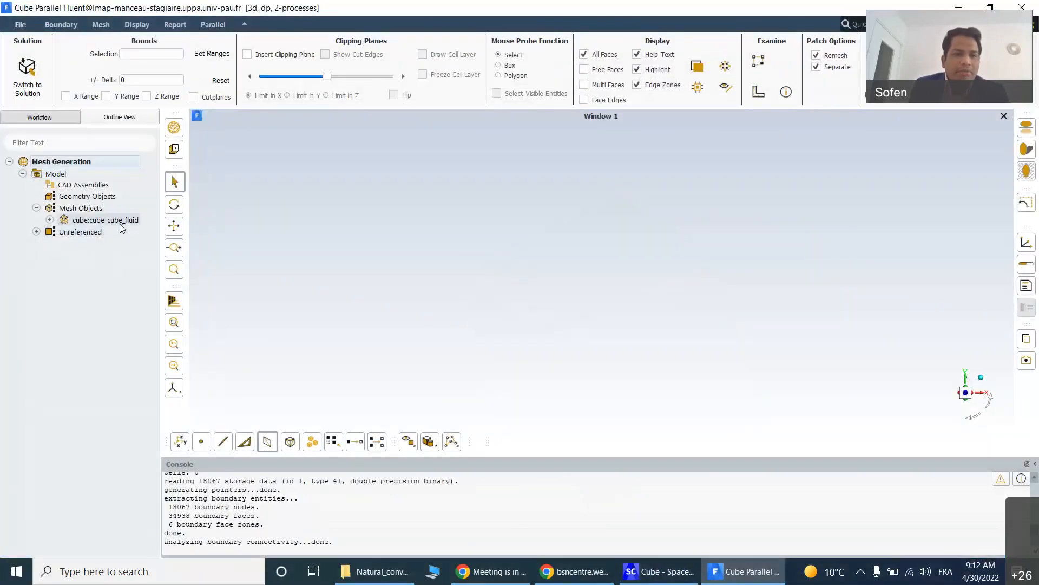
# - Draw the cube:cube-cube_fluid mesh object and fit it in the graphics window
pyautogui.click(49, 219)
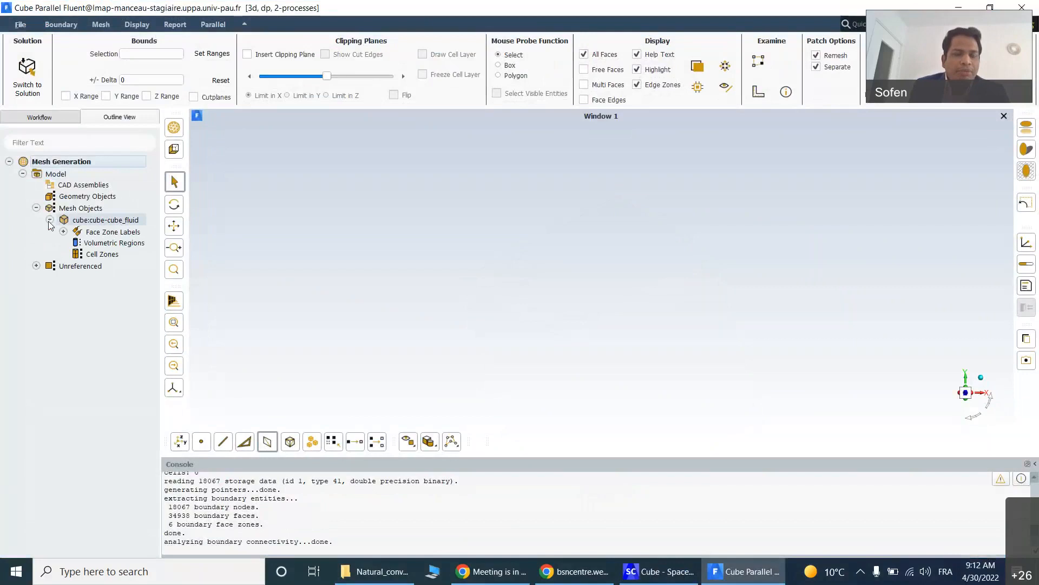
pyautogui.rightClick(104, 224)
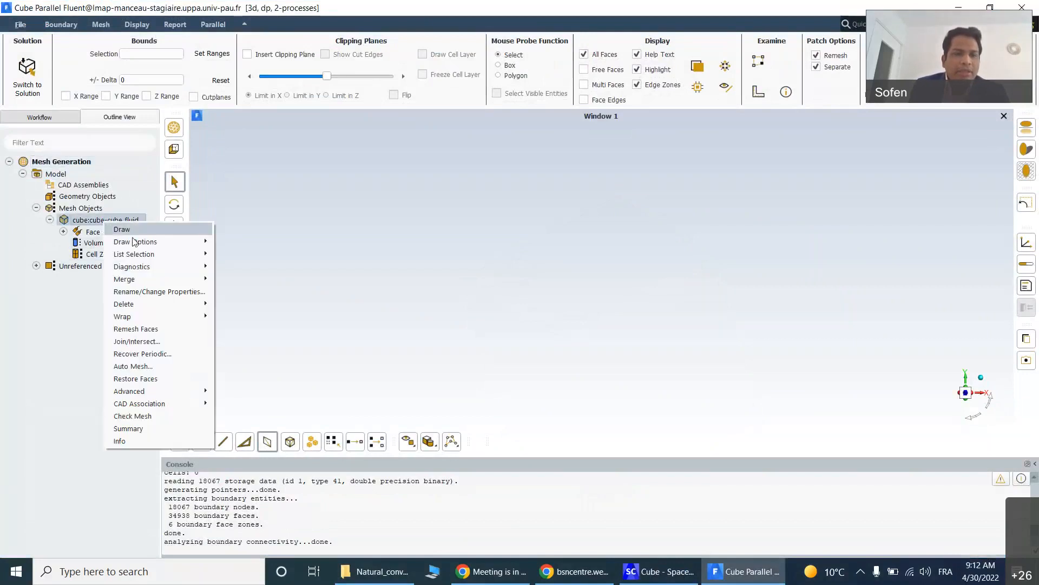
pyautogui.click(124, 230)
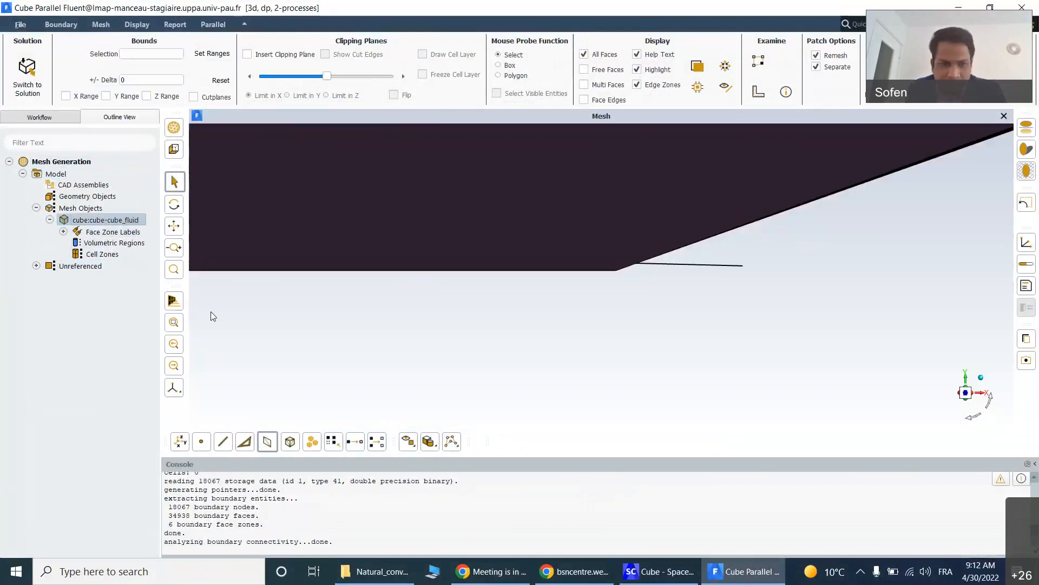
pyautogui.click(173, 346)
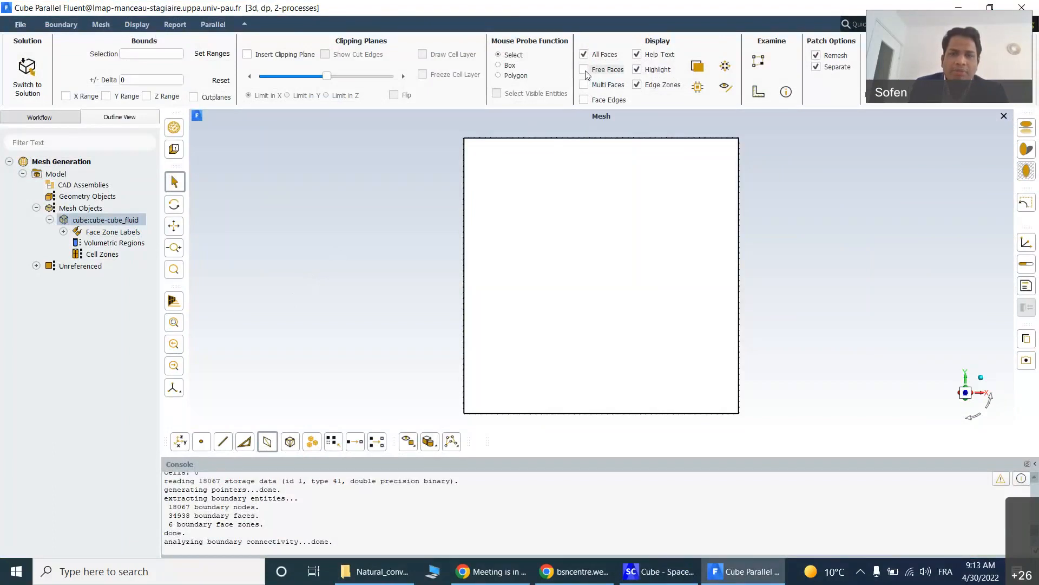
# - Display the free faces, multi faces and face edges and examine the cube's surface mesh from an angle
pyautogui.click(584, 84)
pyautogui.click(584, 99)
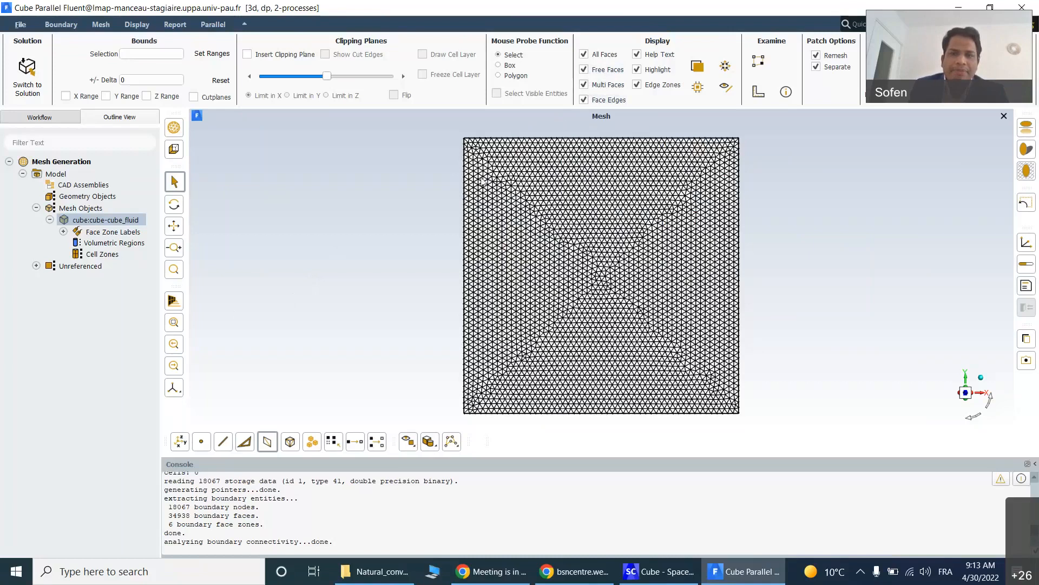
pyautogui.moveTo(816, 303)
pyautogui.mouseDown(button='middle')
pyautogui.moveTo(813, 217)
pyautogui.moveTo(810, 290)
pyautogui.mouseUp(button='middle')
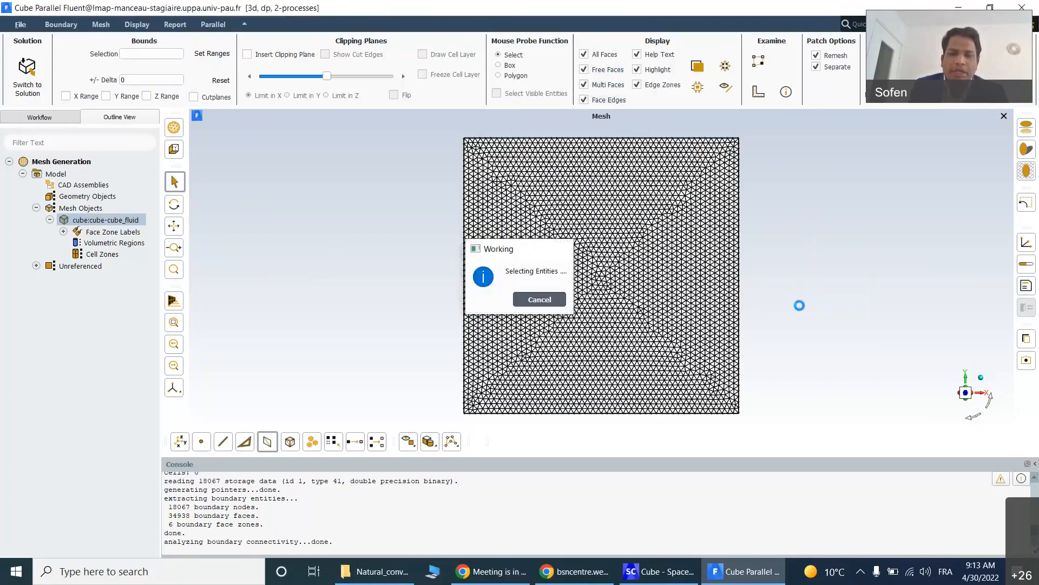
pyautogui.moveTo(803, 177); pyautogui.dragTo(573, 178)
pyautogui.scroll(3, 762, 247)
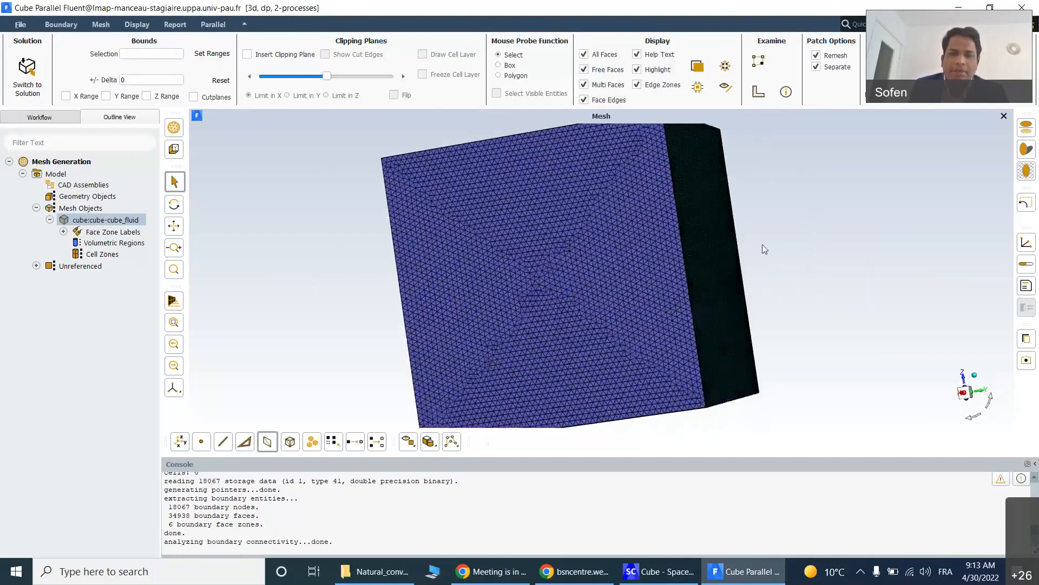
# - Examine the cube's surface mesh from several sides, both close up and as a whole
pyautogui.scroll(-1, 762, 248)
pyautogui.scroll(-2, 762, 247)
pyautogui.moveTo(762, 246); pyautogui.dragTo(393, 257, button='middle')
pyautogui.moveTo(876, 237); pyautogui.dragTo(735, 157, button='middle')
pyautogui.moveTo(736, 157); pyautogui.dragTo(800, 362)
pyautogui.moveTo(795, 228); pyautogui.dragTo(577, 222)
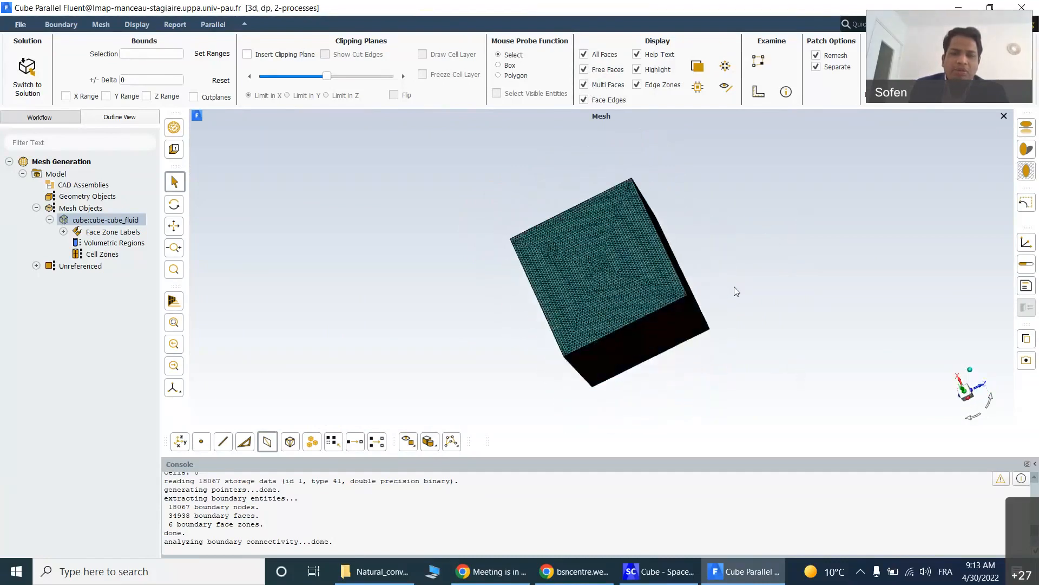
pyautogui.scroll(2, 736, 298)
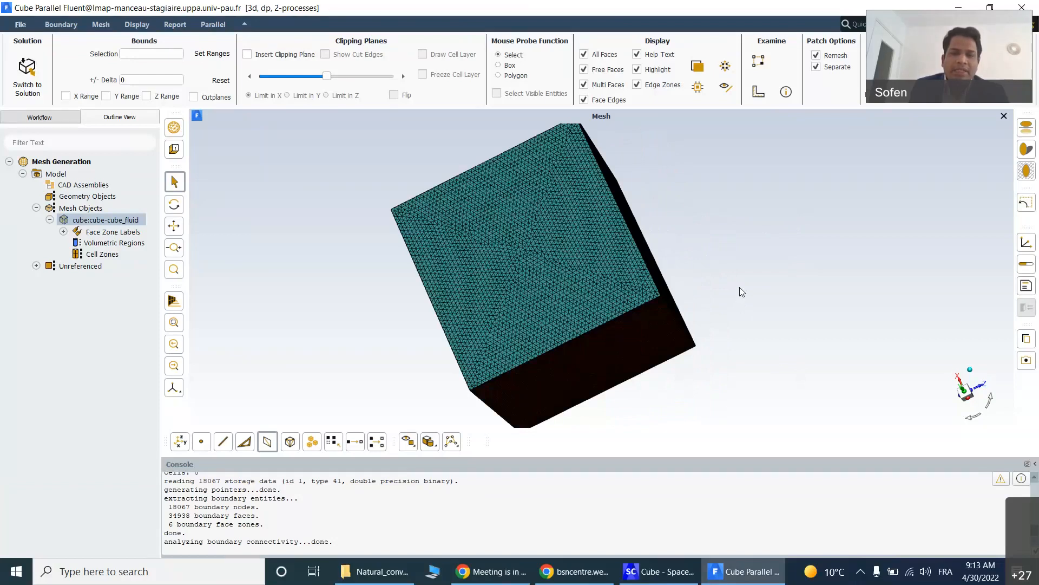
pyautogui.scroll(1, 740, 288)
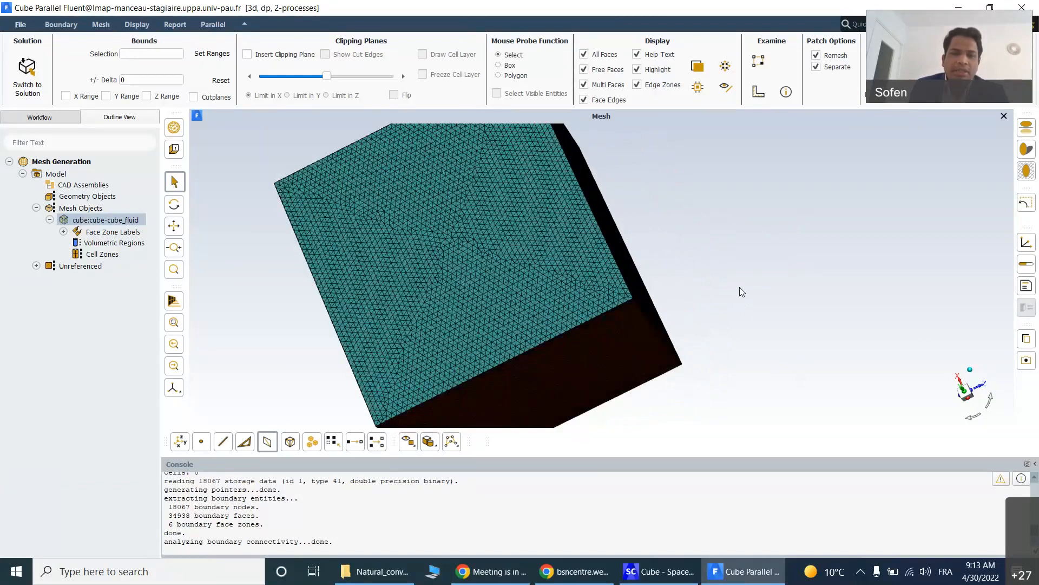
pyautogui.scroll(-1, 739, 287)
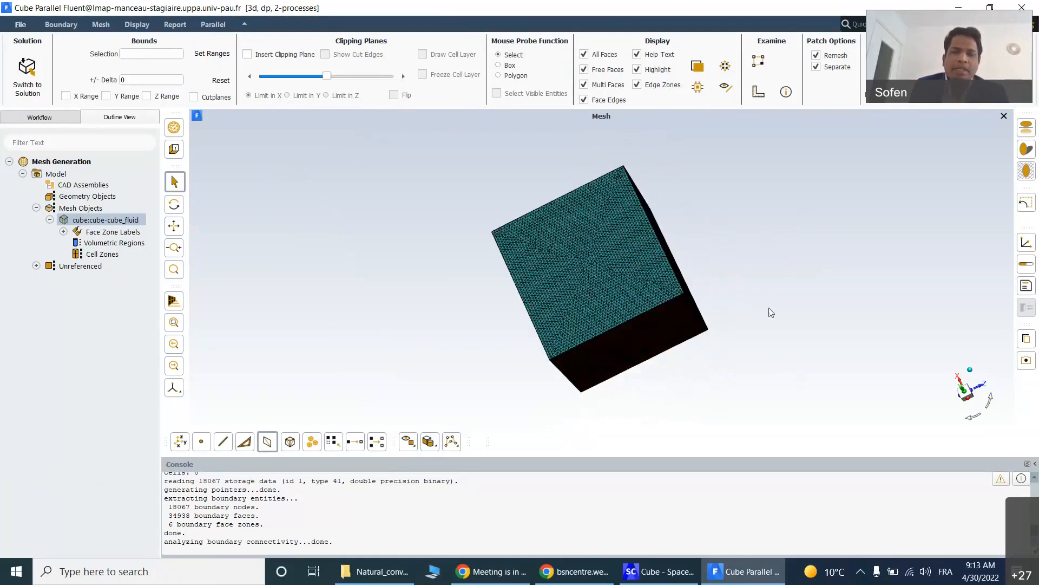
pyautogui.moveTo(779, 301); pyautogui.dragTo(510, 267)
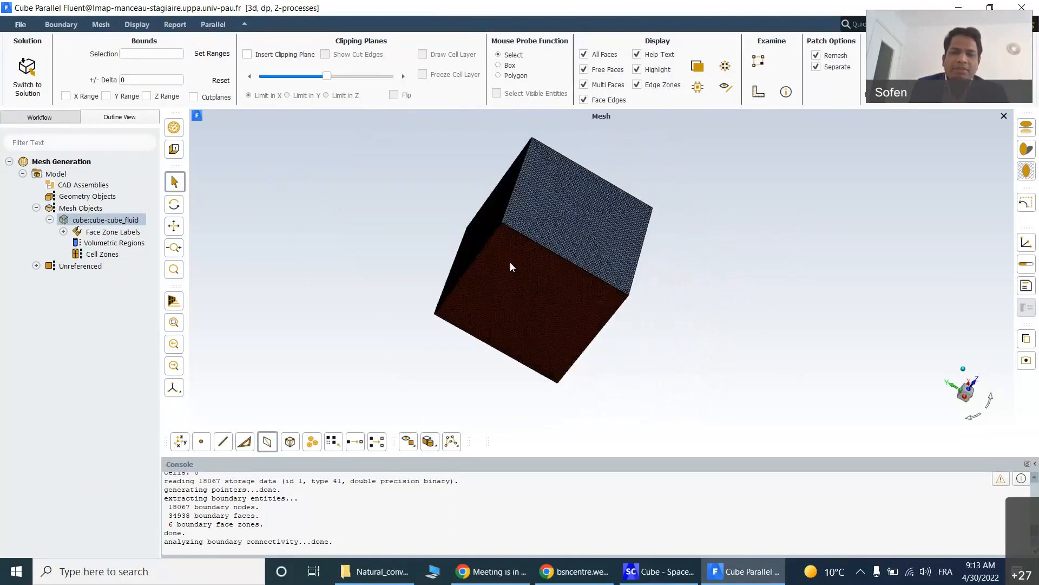
pyautogui.moveTo(717, 283); pyautogui.dragTo(531, 282)
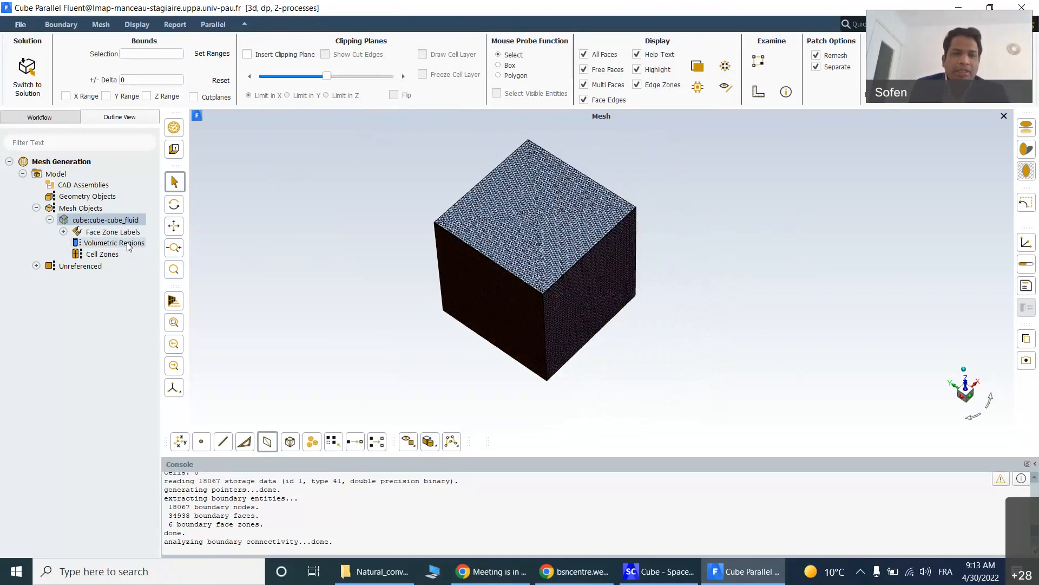
# - Run face connectivity diagnostics on all boundary zones of the cube:cube-cube_fluid mesh object, marking free faces and self intersections
pyautogui.rightClick(103, 221)
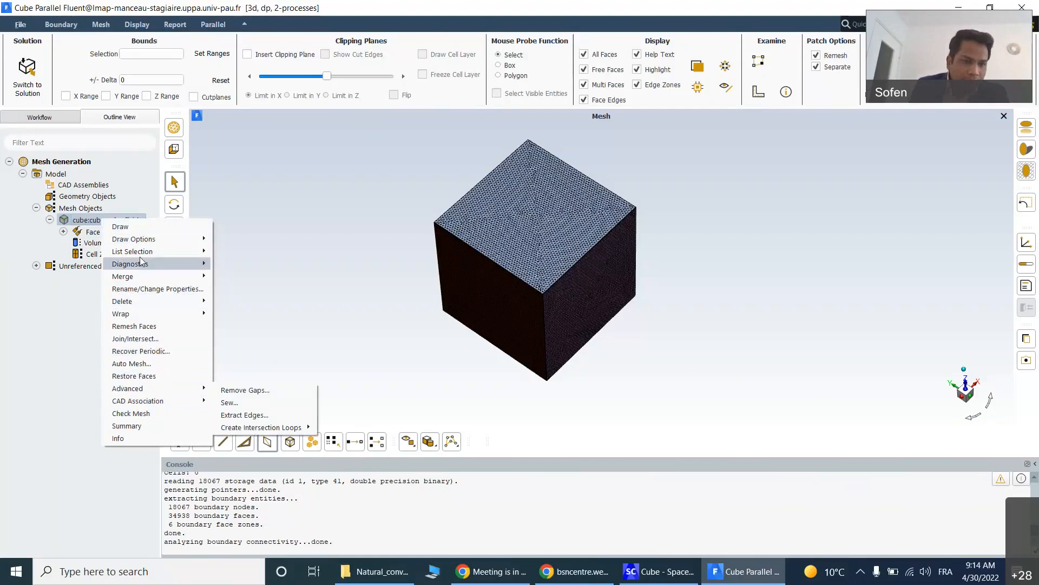
pyautogui.moveTo(152, 265)
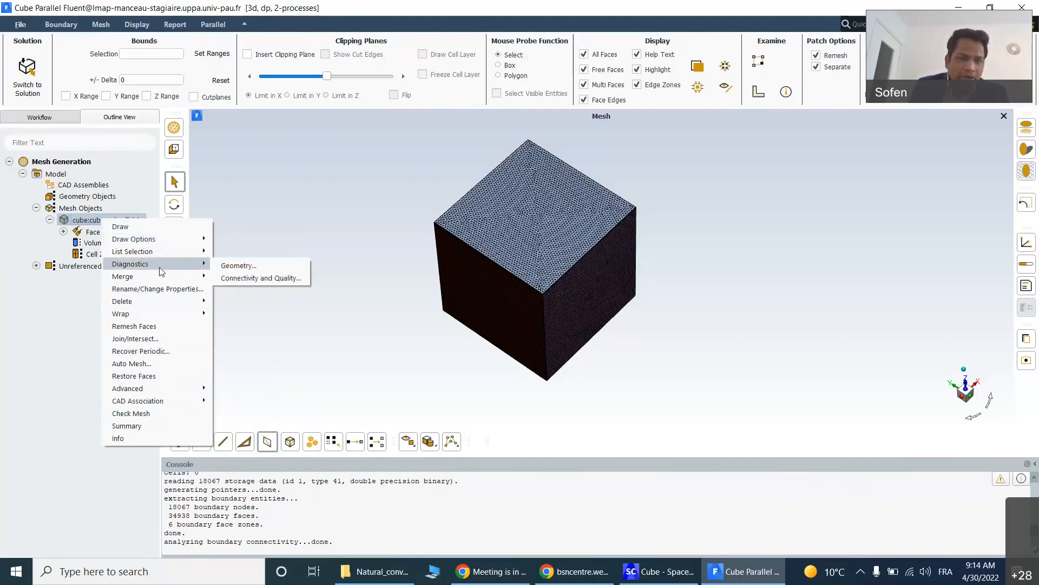
pyautogui.click(246, 278)
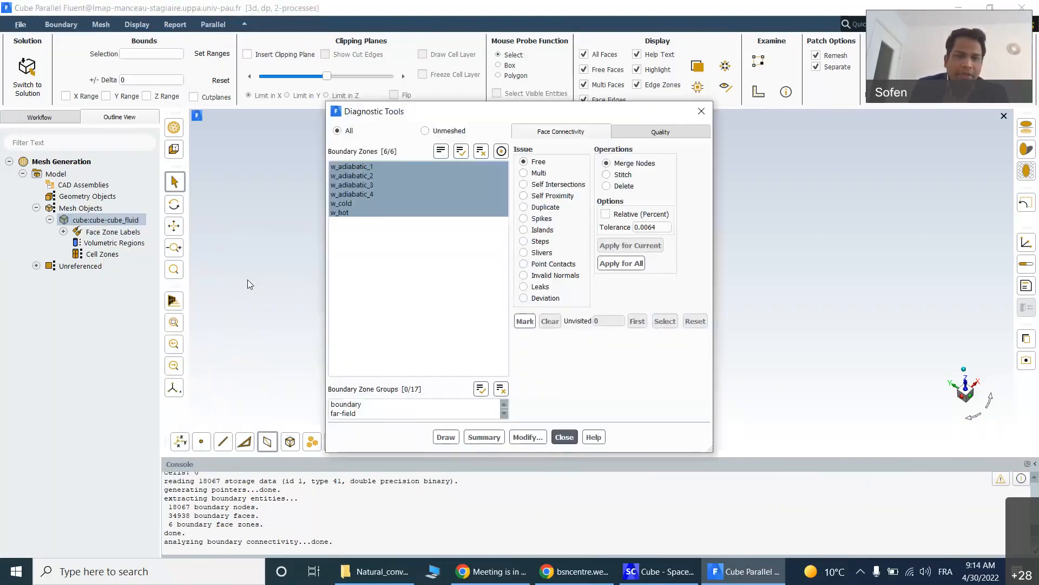
pyautogui.click(415, 203)
pyautogui.moveTo(587, 112); pyautogui.dragTo(374, 98)
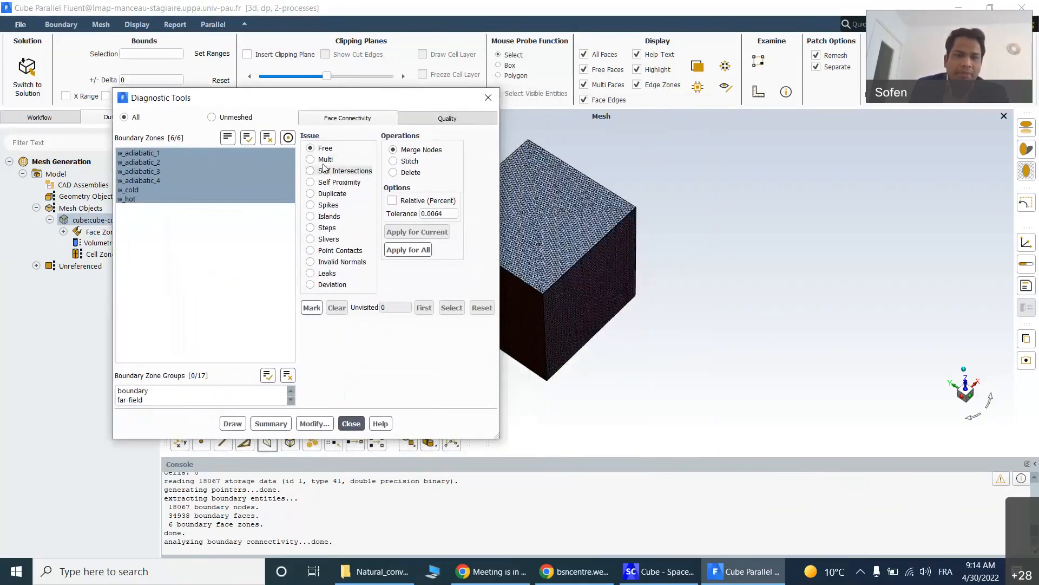
pyautogui.click(312, 307)
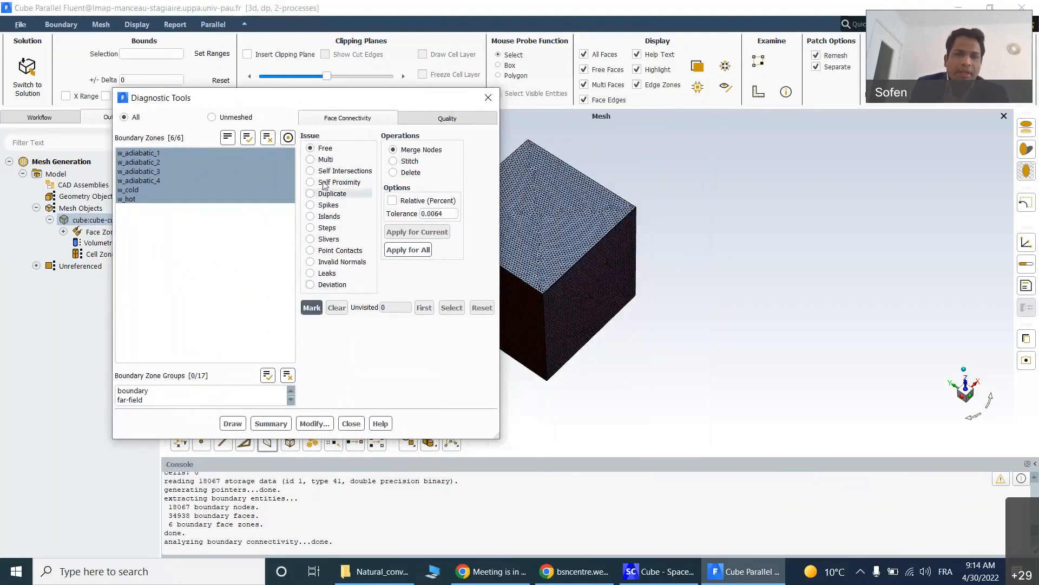
pyautogui.click(310, 170)
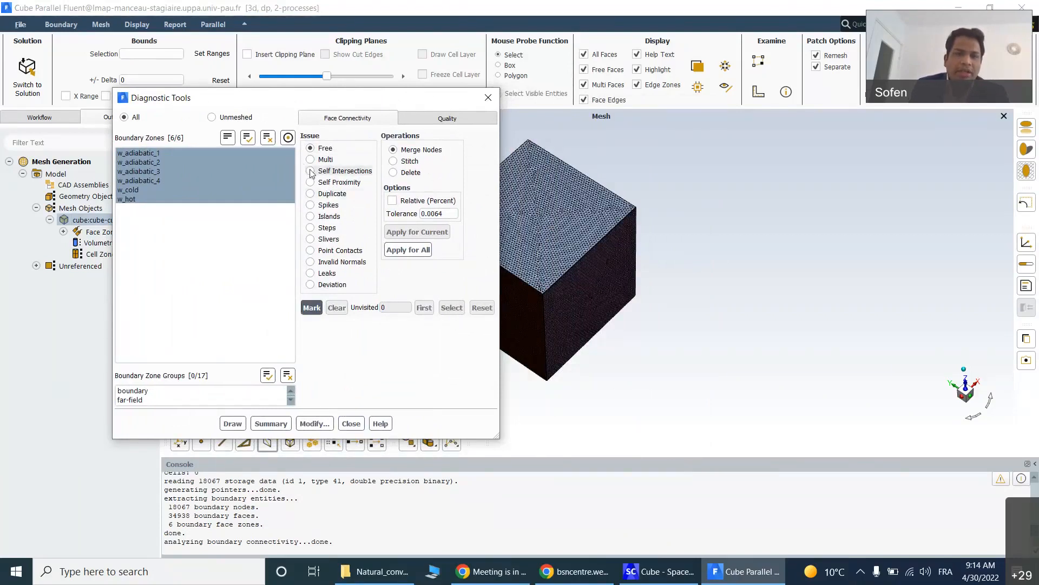
pyautogui.click(311, 332)
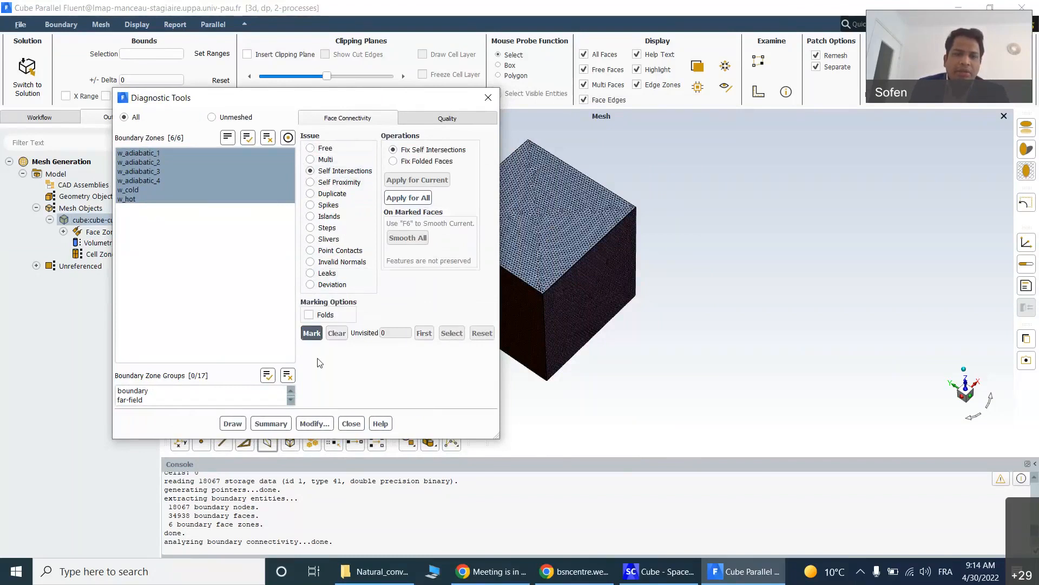
pyautogui.click(311, 148)
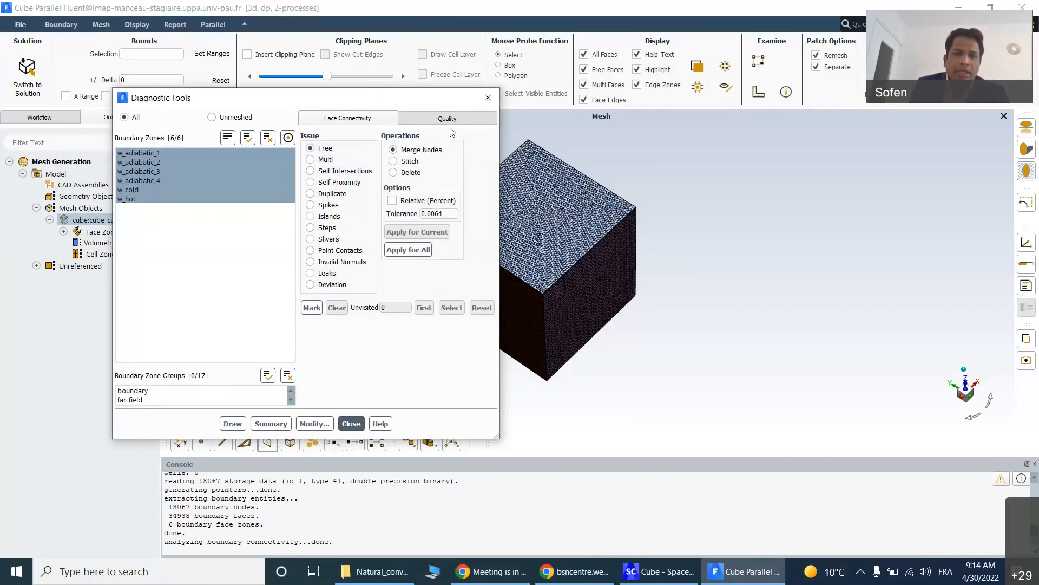
# - Mark faces with a minimum skewness of 0.7 in the quality diagnostics of all boundary zones and close the diagnostics
pyautogui.click(463, 121)
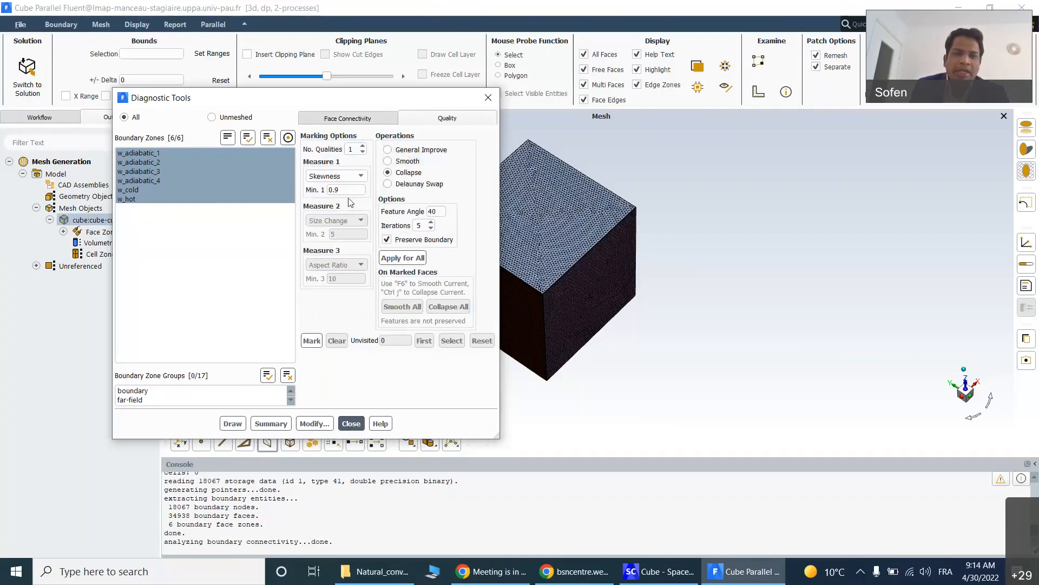
pyautogui.moveTo(347, 192); pyautogui.dragTo(321, 195)
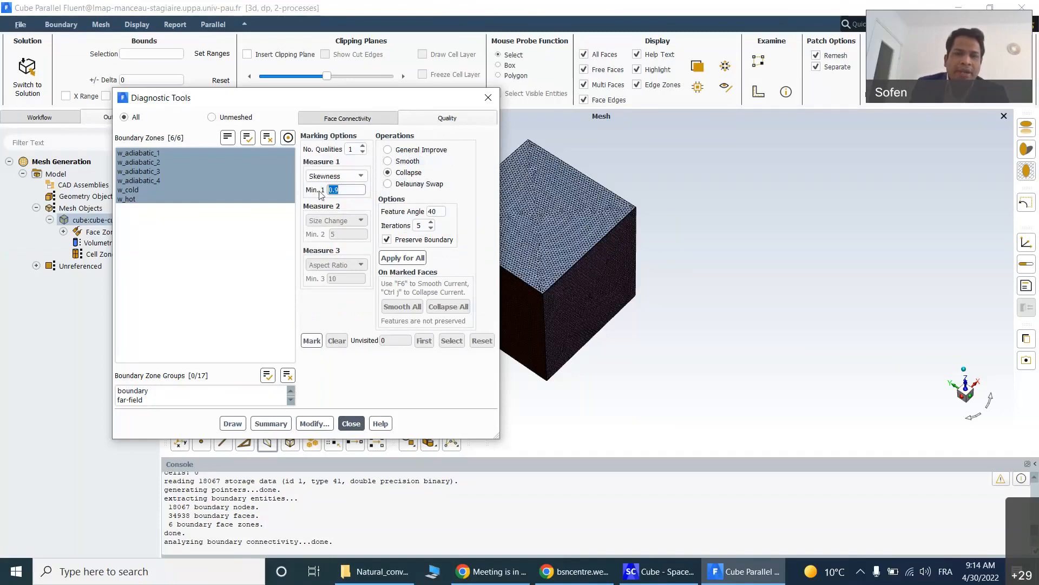
pyautogui.write('0.7')
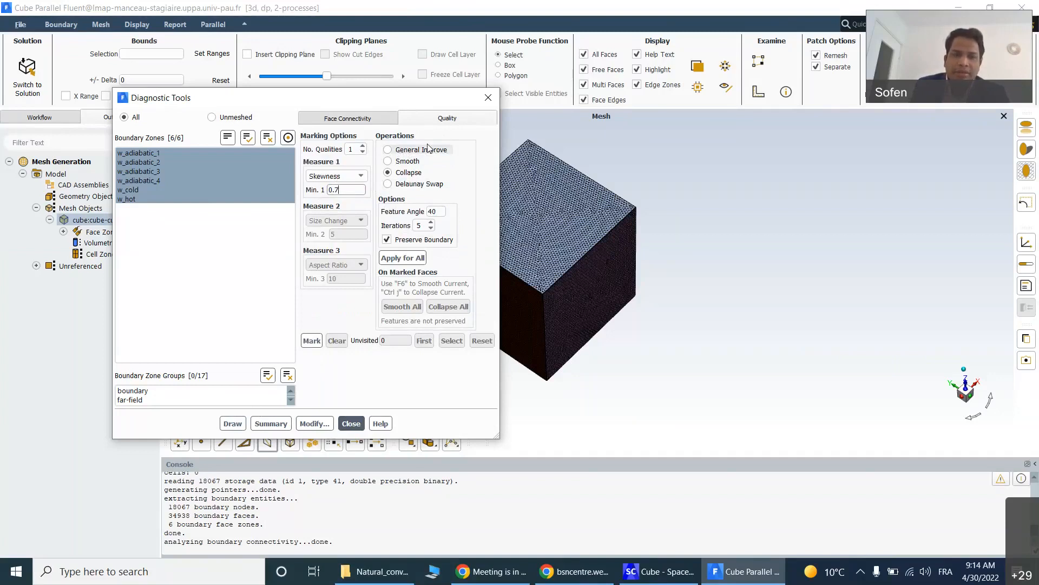
pyautogui.click(361, 176)
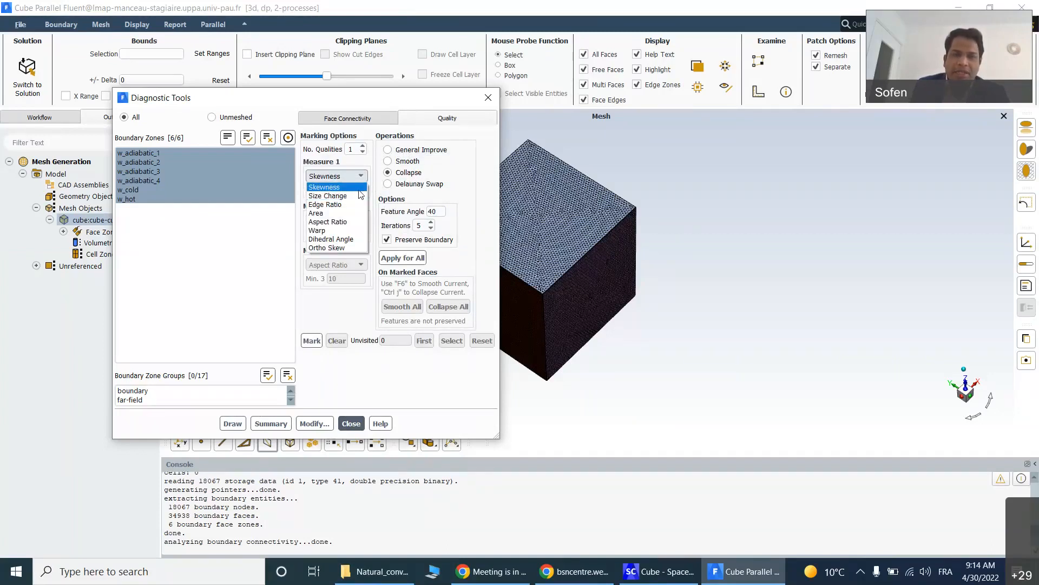
pyautogui.click(360, 188)
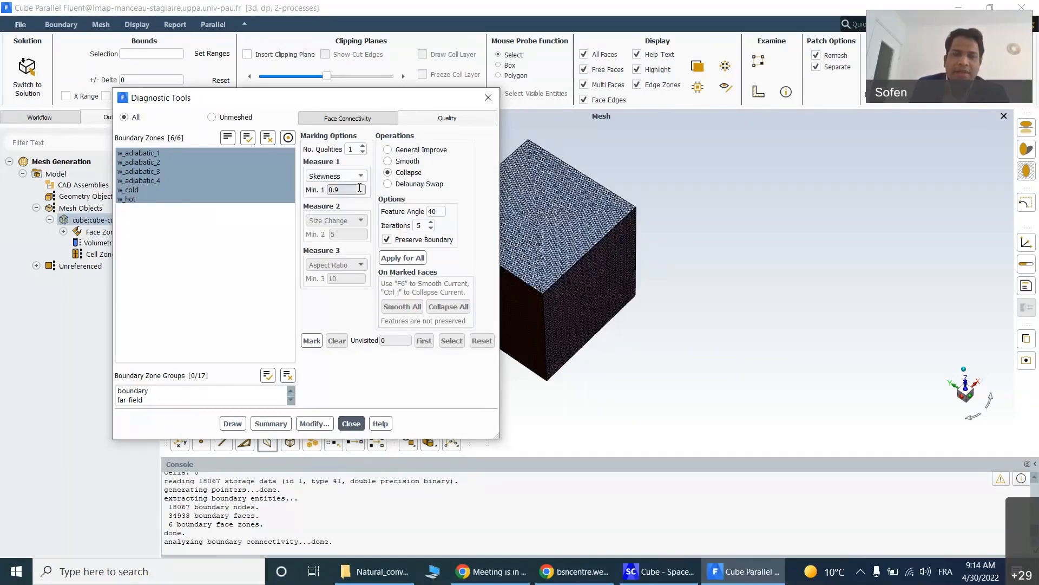
pyautogui.click(355, 190)
pyautogui.press('BackSpace')
pyautogui.write('7')
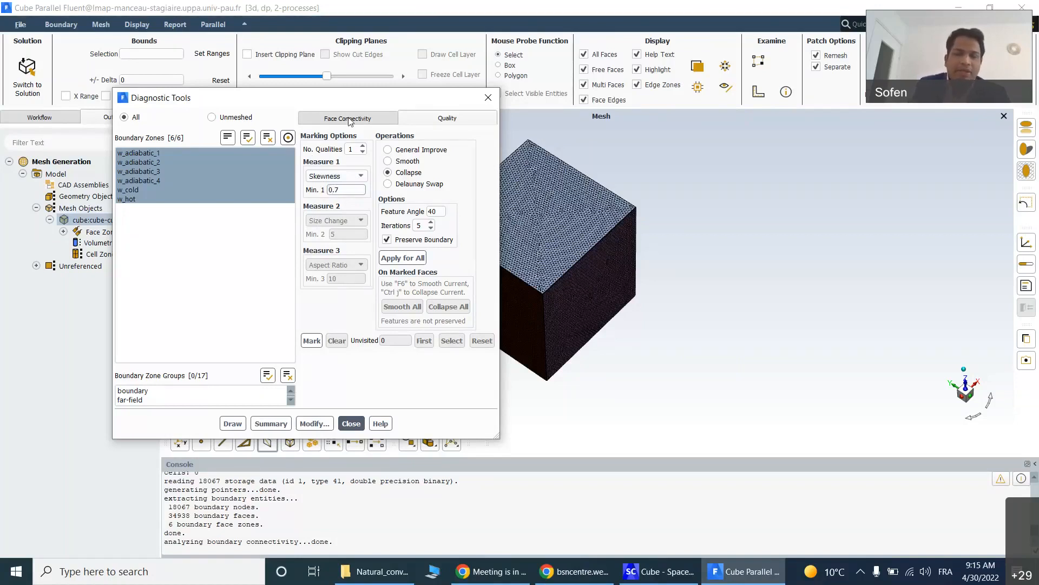
pyautogui.click(311, 342)
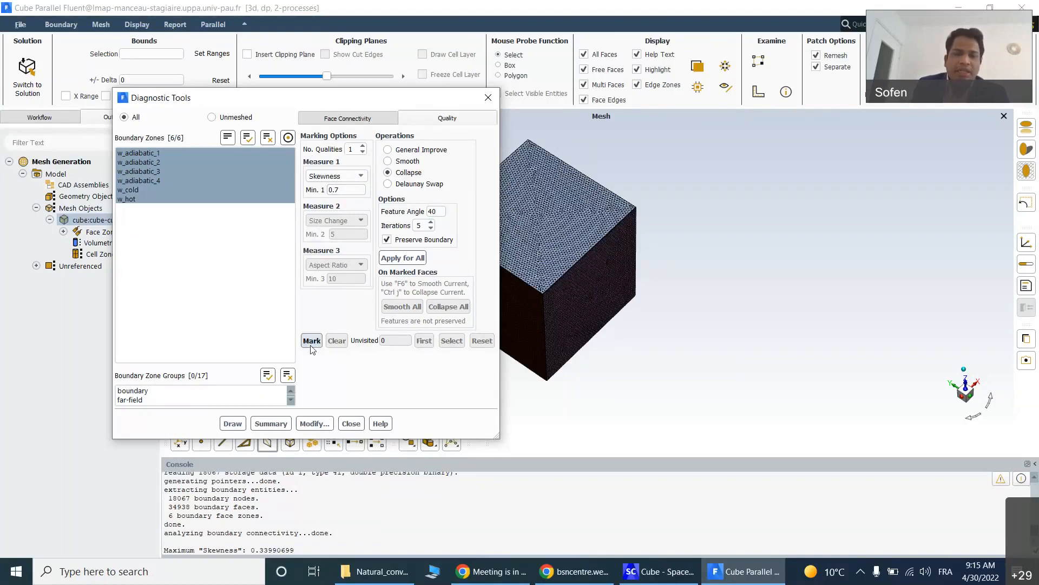
pyautogui.click(356, 427)
# - Print the summary of the cube:cube-cube_fluid mesh object and compute its volumetric regions, expanding them in the outline
pyautogui.rightClick(93, 220)
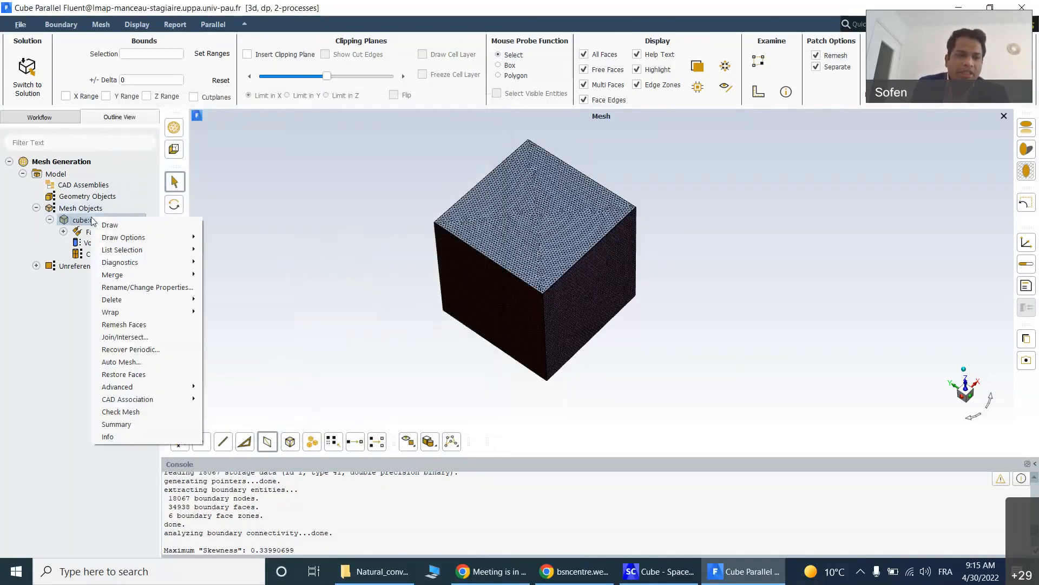
pyautogui.click(124, 424)
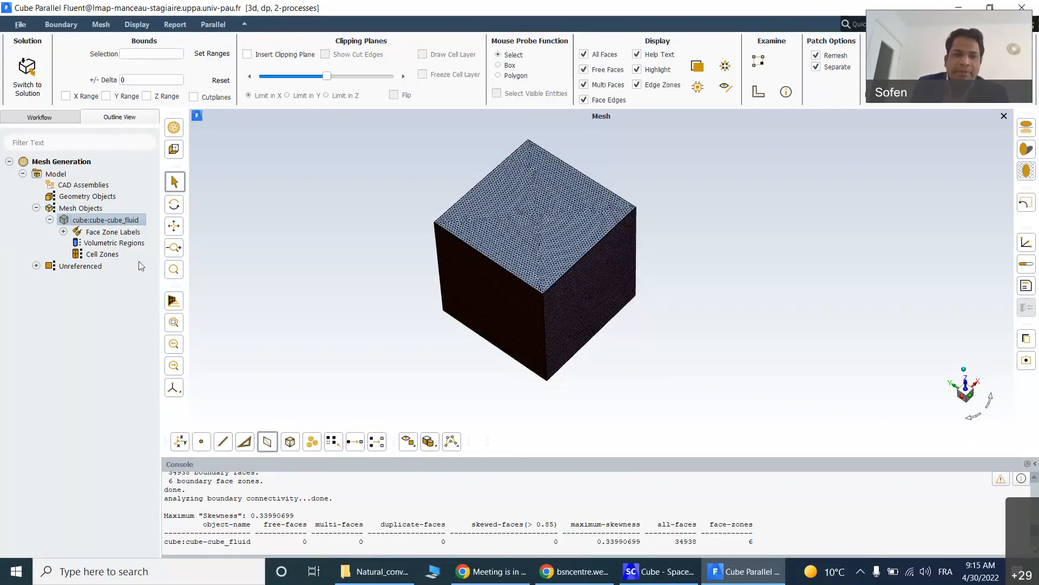
pyautogui.rightClick(130, 247)
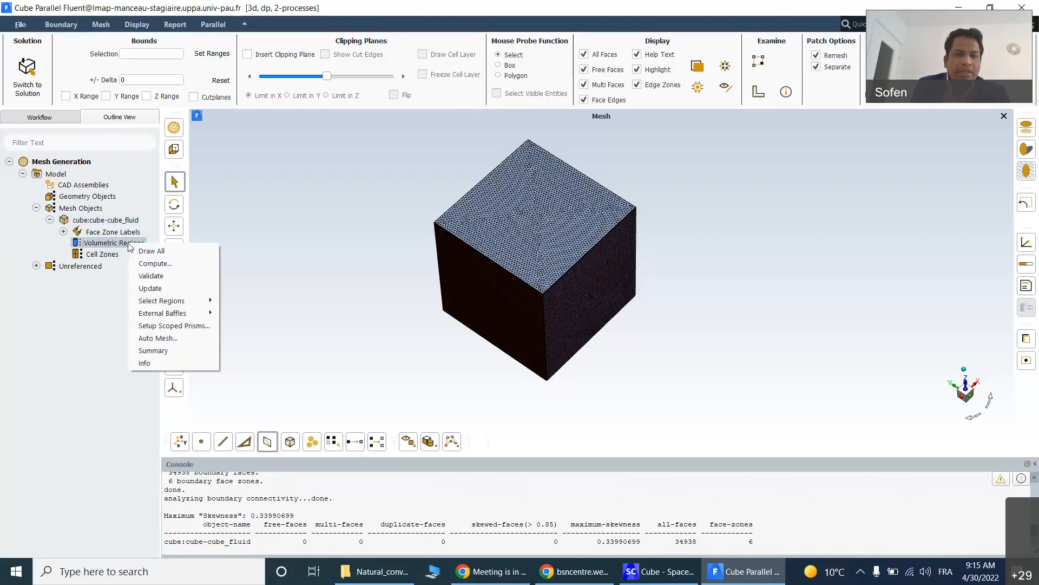
pyautogui.click(151, 263)
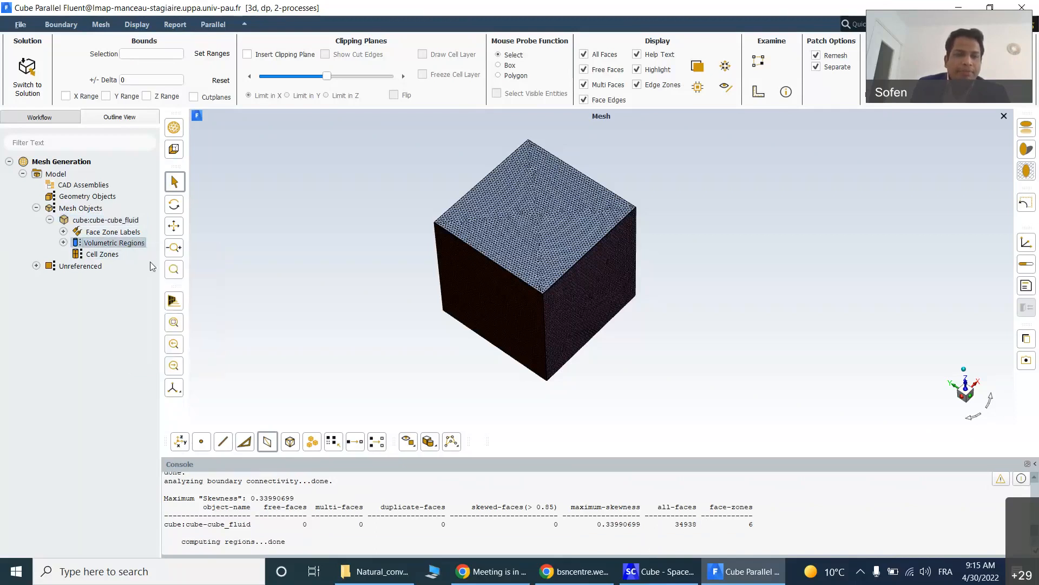
pyautogui.click(64, 243)
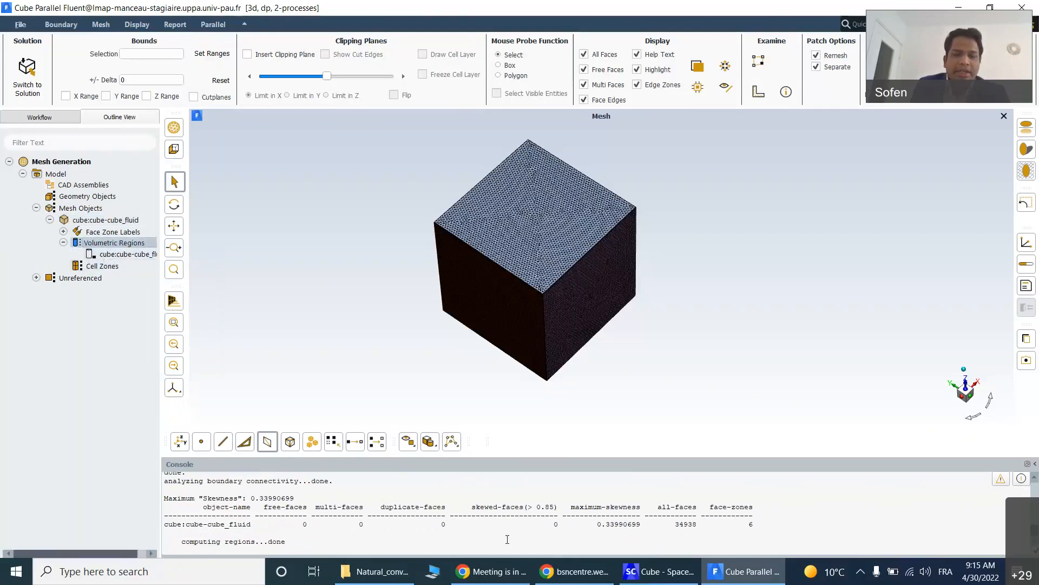
# - Draw the computed cube:cube-cube_fluid volumetric region in the graphics window
pyautogui.click(104, 257)
pyautogui.rightClick(104, 257)
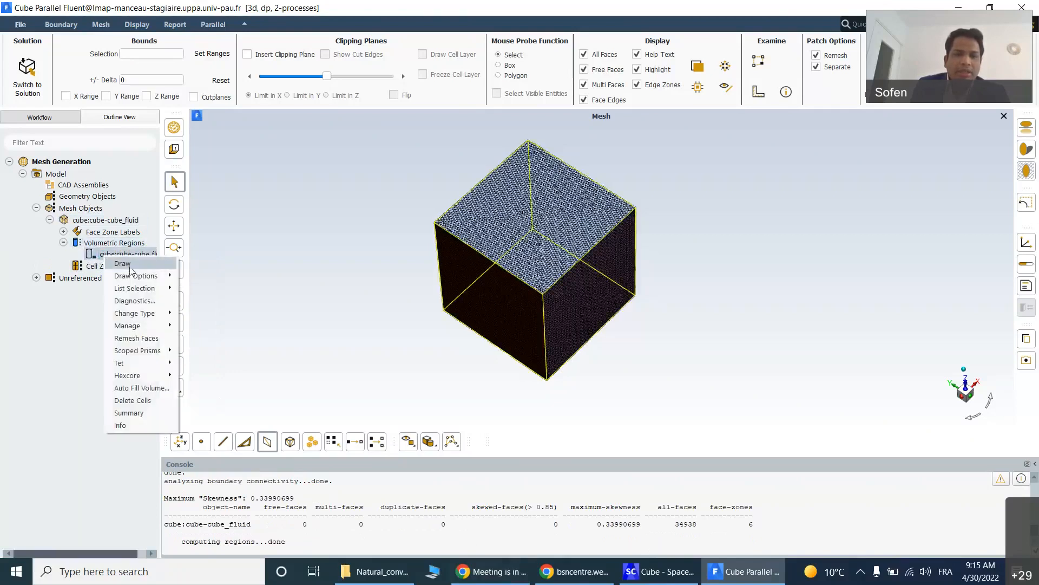
pyautogui.click(222, 82)
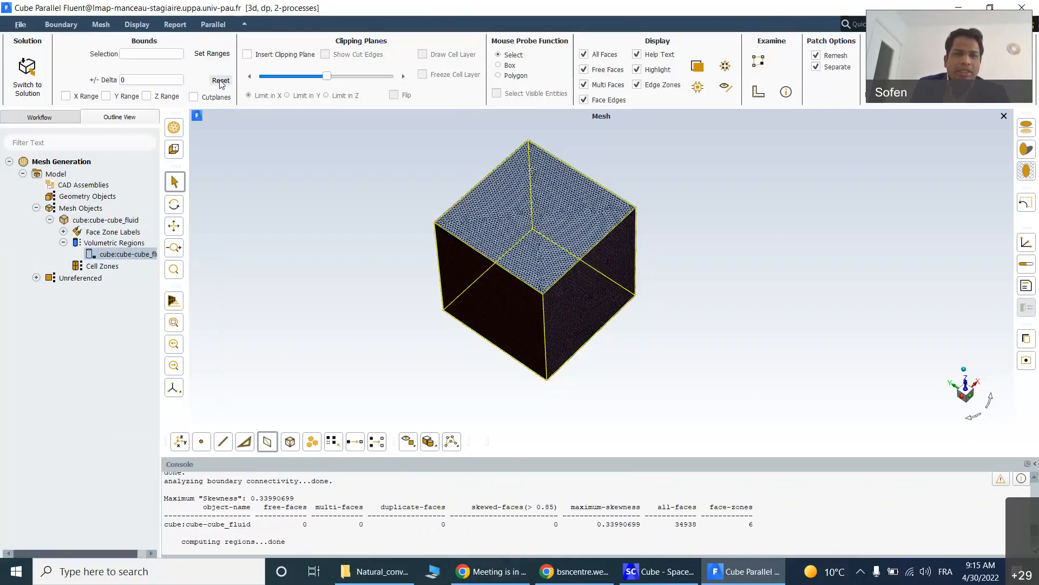
pyautogui.rightClick(121, 256)
pyautogui.click(131, 258)
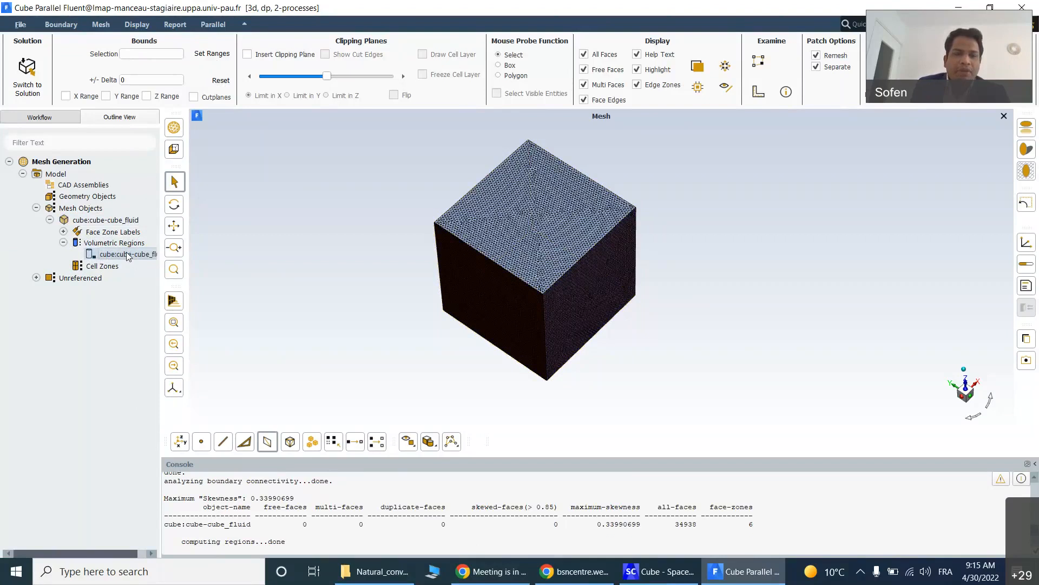
pyautogui.rightClick(128, 254)
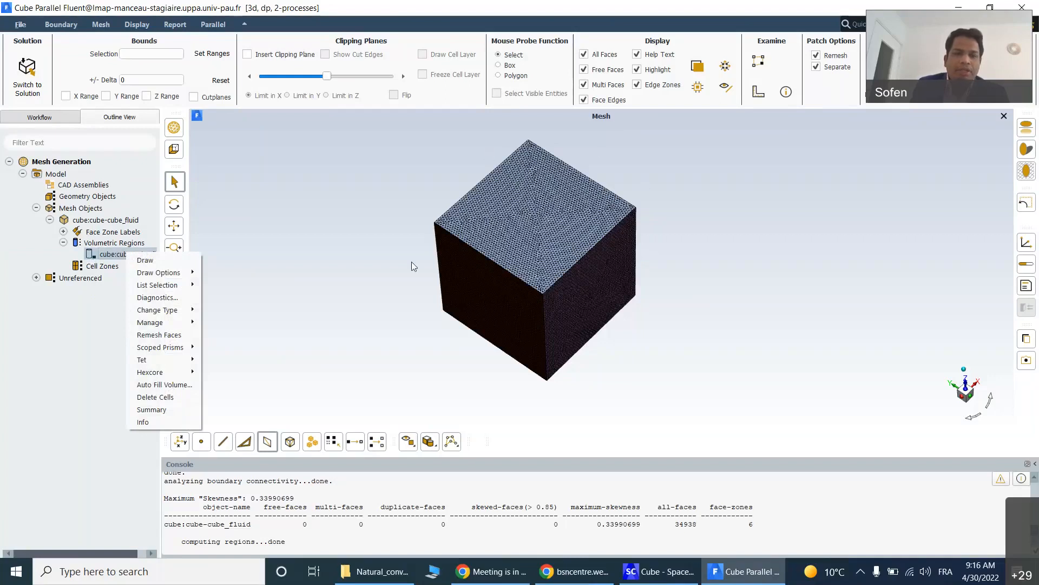
pyautogui.click(227, 272)
# - Change the type of the cube:cube-cube_fluid volumetric region to Fluid
pyautogui.rightClick(128, 255)
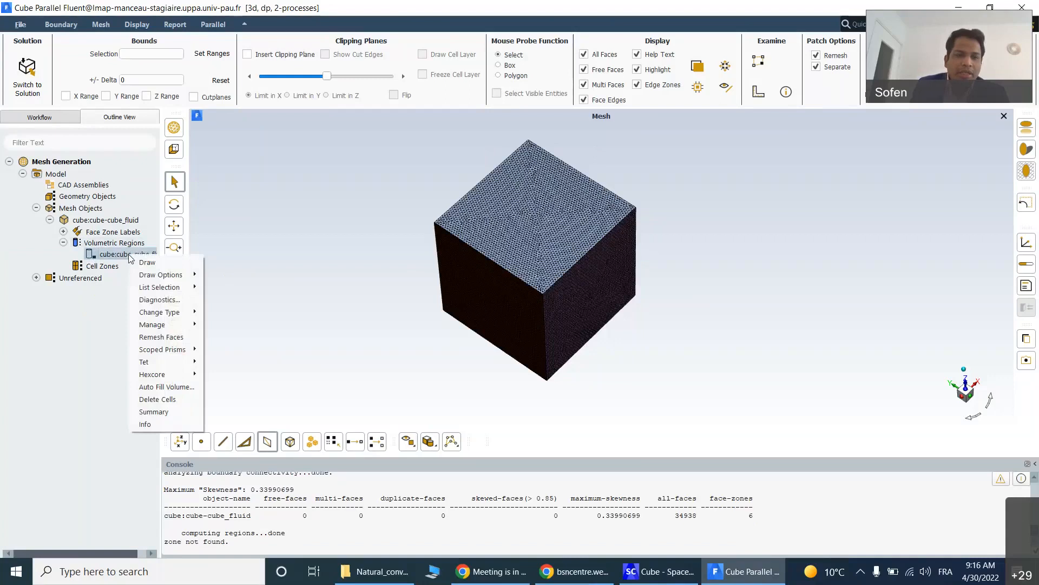
pyautogui.moveTo(175, 324)
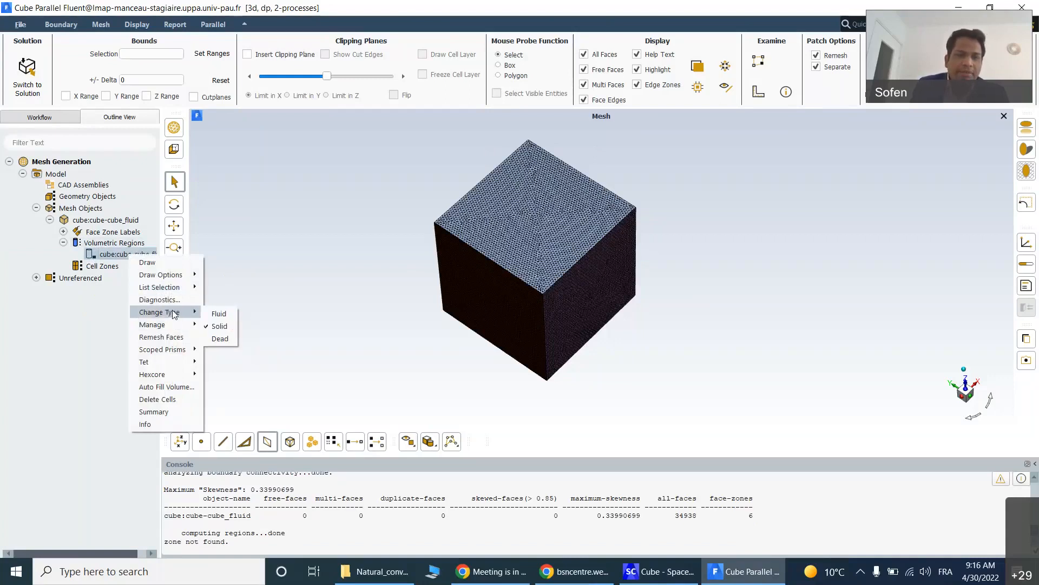
pyautogui.click(219, 314)
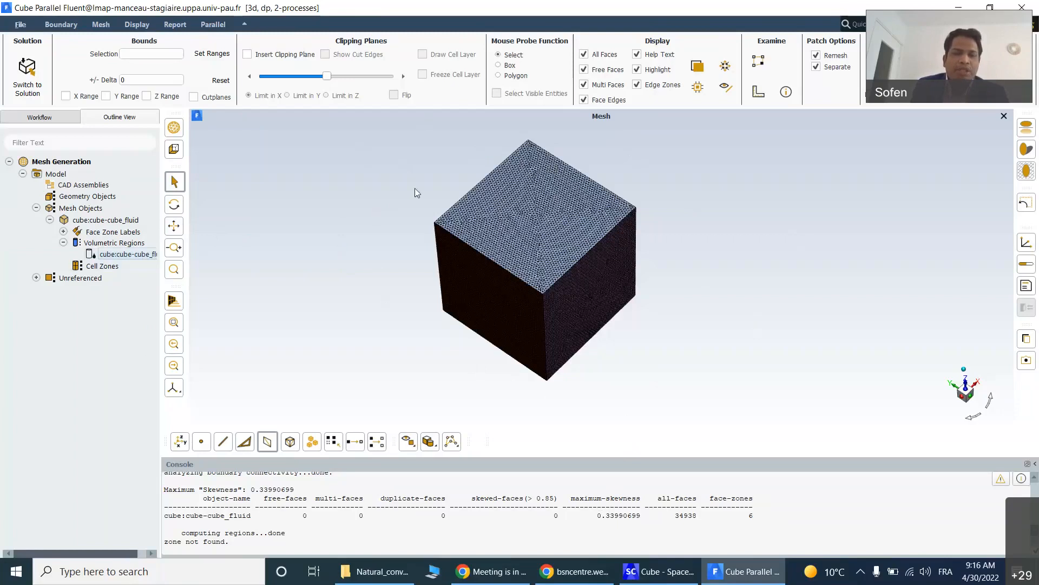
# - Open the Auto Mesh settings for the cell zones of cube:cube-cube_fluid and set Grow Prisms to scoped
pyautogui.rightClick(99, 269)
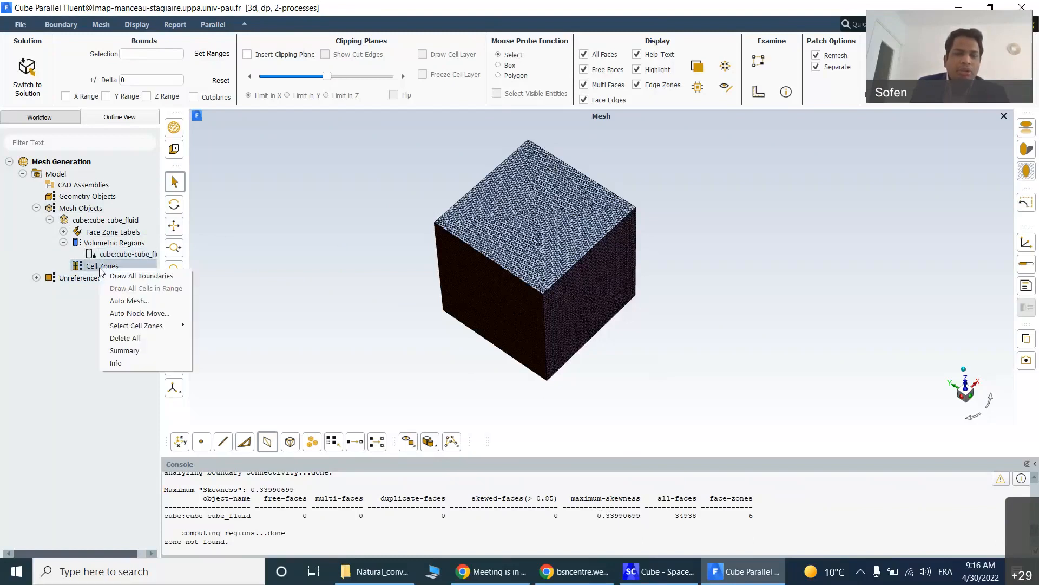
pyautogui.click(143, 303)
pyautogui.moveTo(533, 119); pyautogui.dragTo(326, 58)
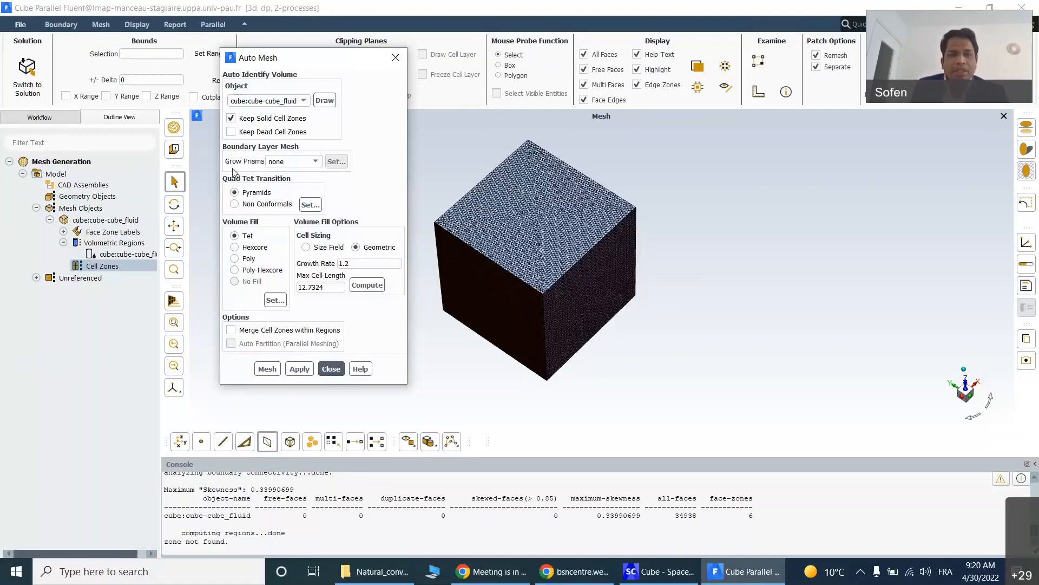
pyautogui.click(303, 164)
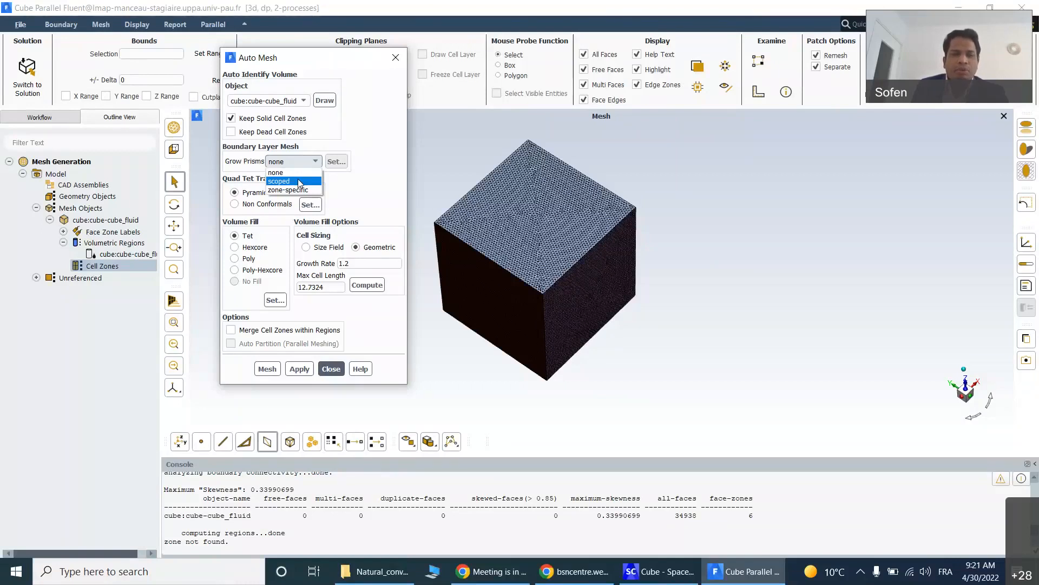
pyautogui.click(298, 182)
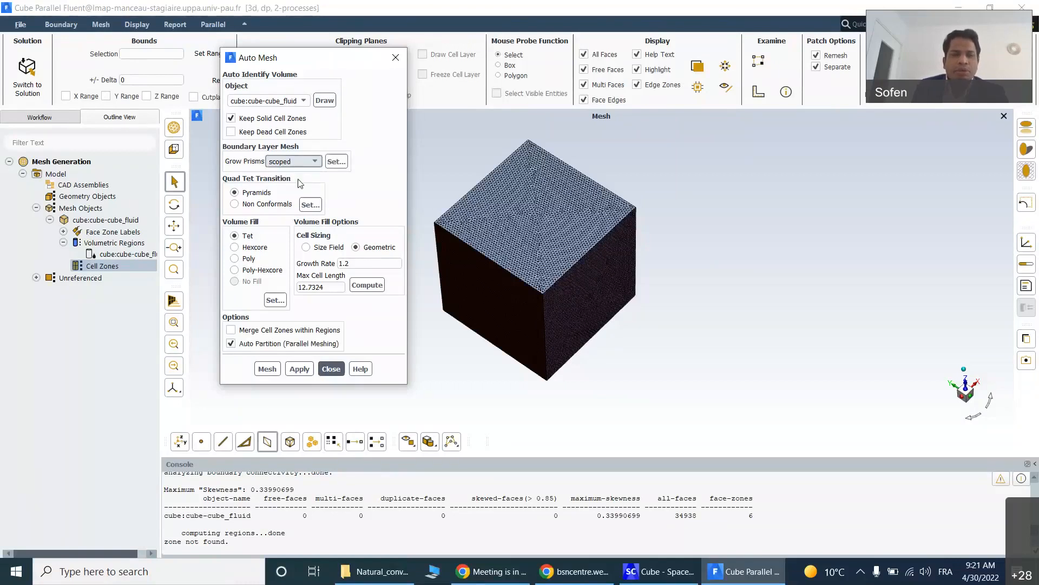
# - In the scoped prism settings, name the control wall_prisml, use the aspect-ratio offset method and set the rate to 1.1
pyautogui.click(335, 163)
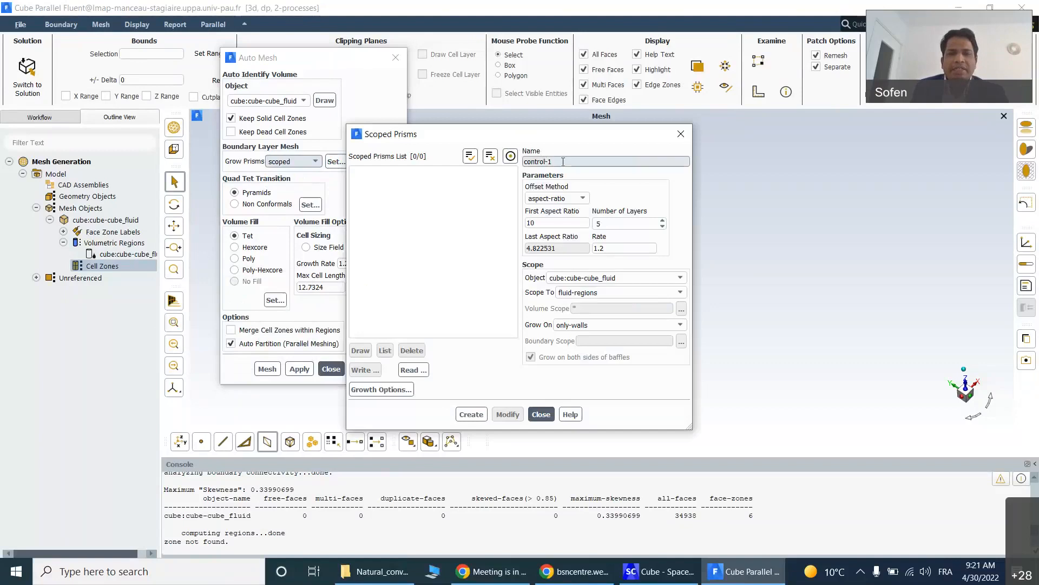
pyautogui.moveTo(565, 163); pyautogui.dragTo(517, 157)
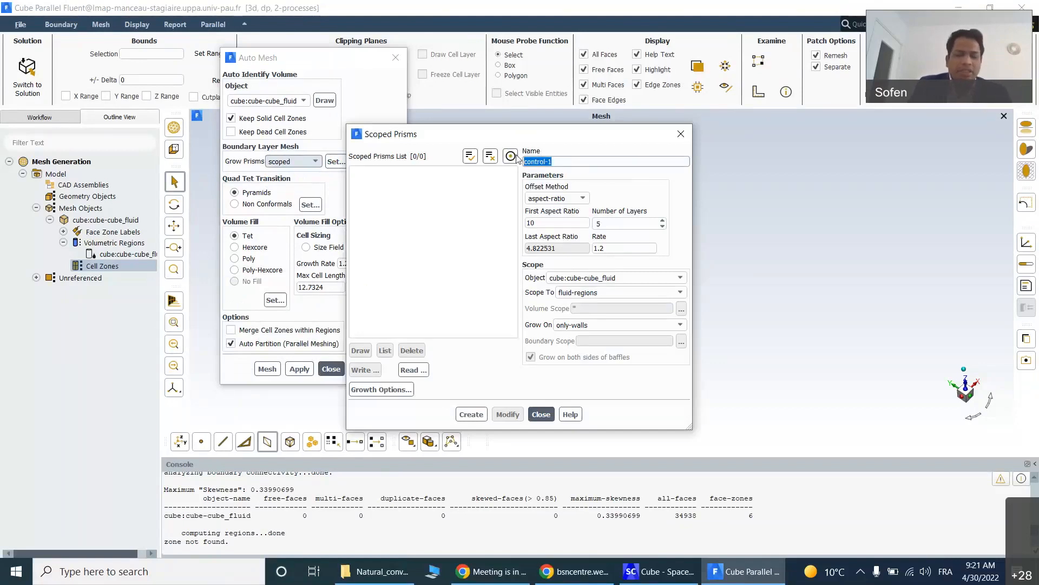
pyautogui.write('wall')
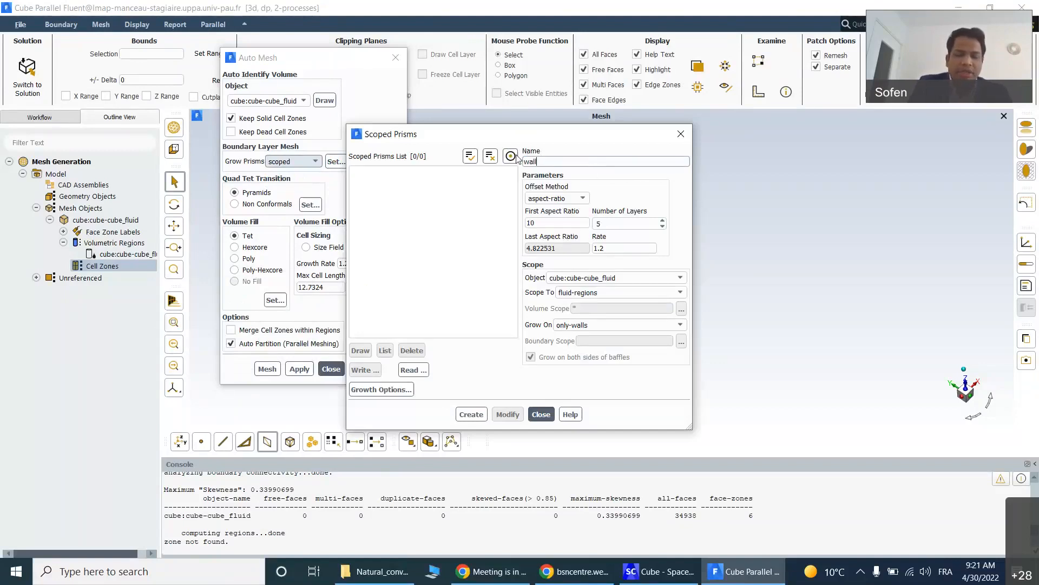
pyautogui.write('_prisml')
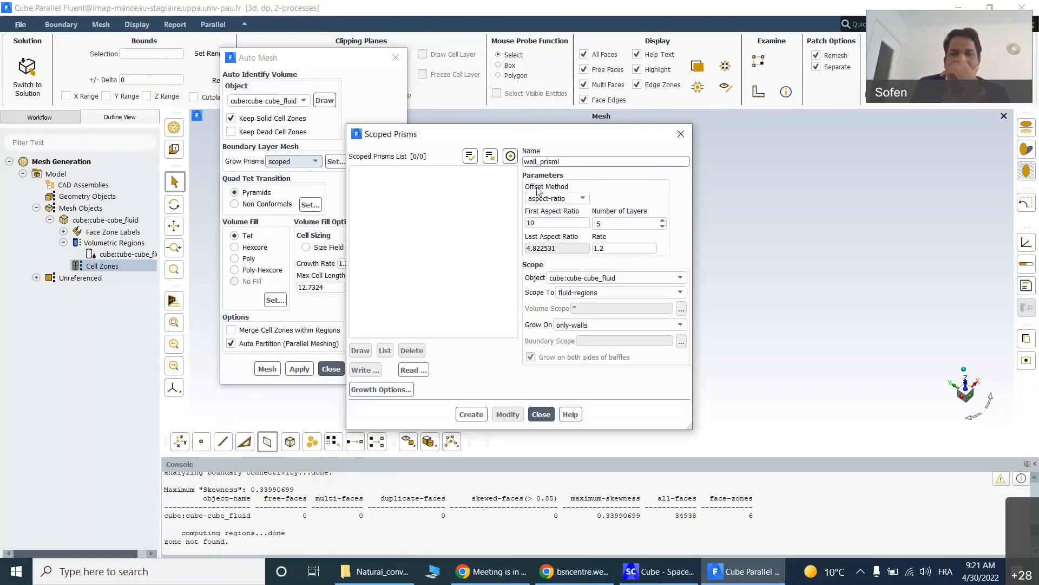
pyautogui.click(584, 198)
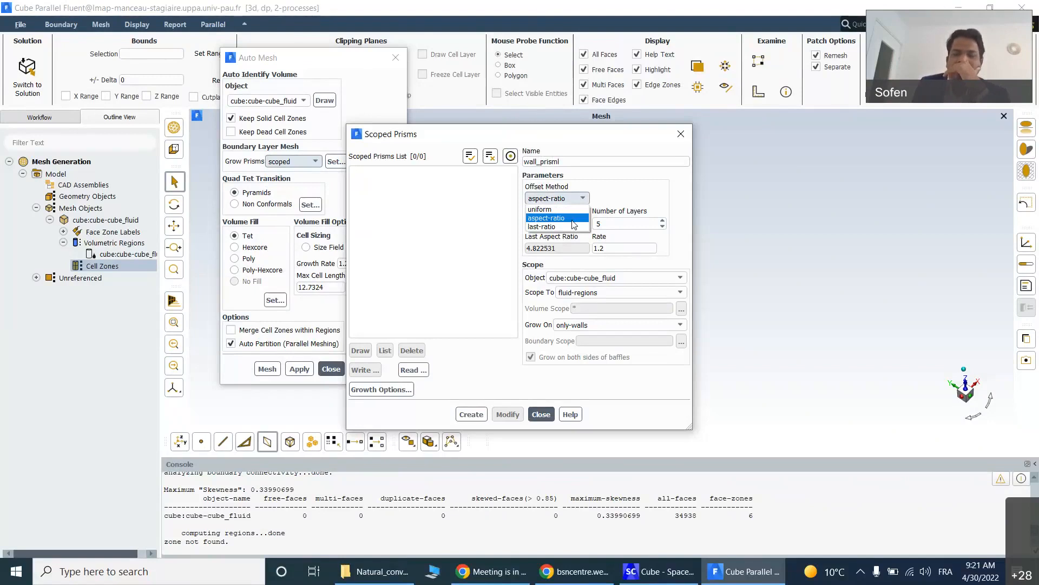
pyautogui.click(573, 219)
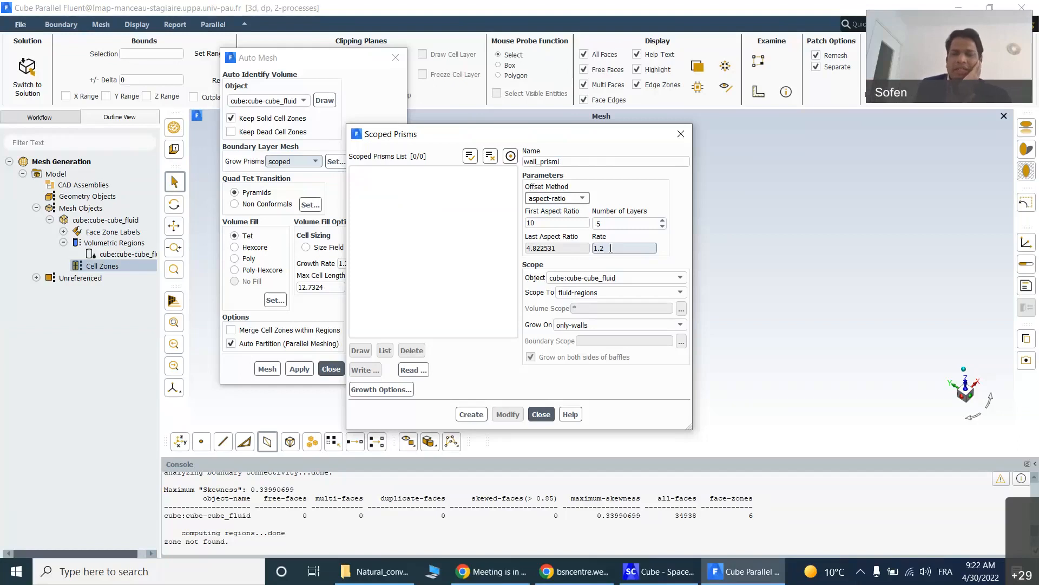
pyautogui.press('BackSpace')
pyautogui.write('1')
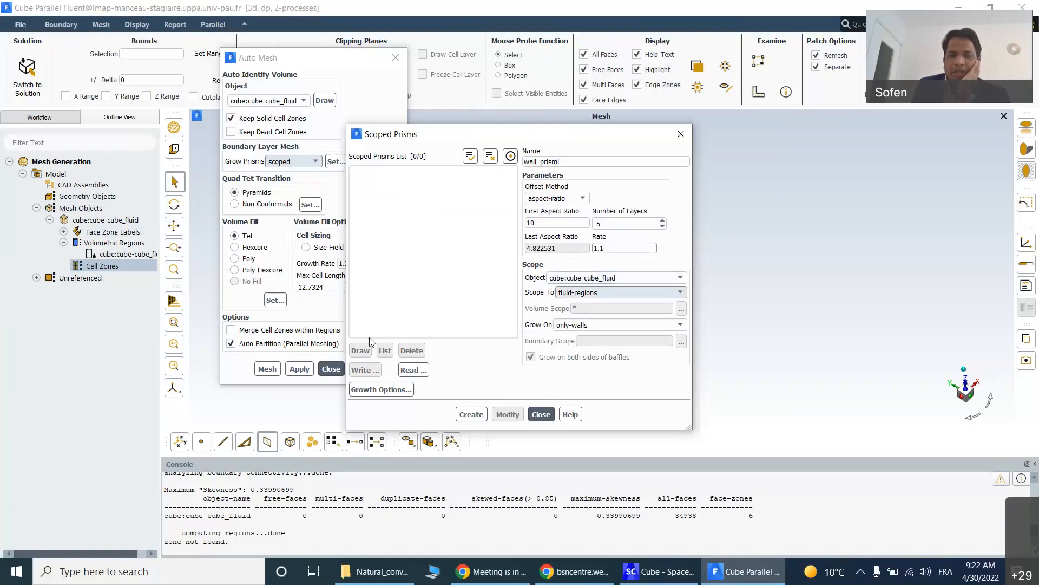
# - Scope the prism control to fluid-regions and grow it on selected-face-zones, choosing all adiabatic, cold and hot wall zones
pyautogui.click(641, 299)
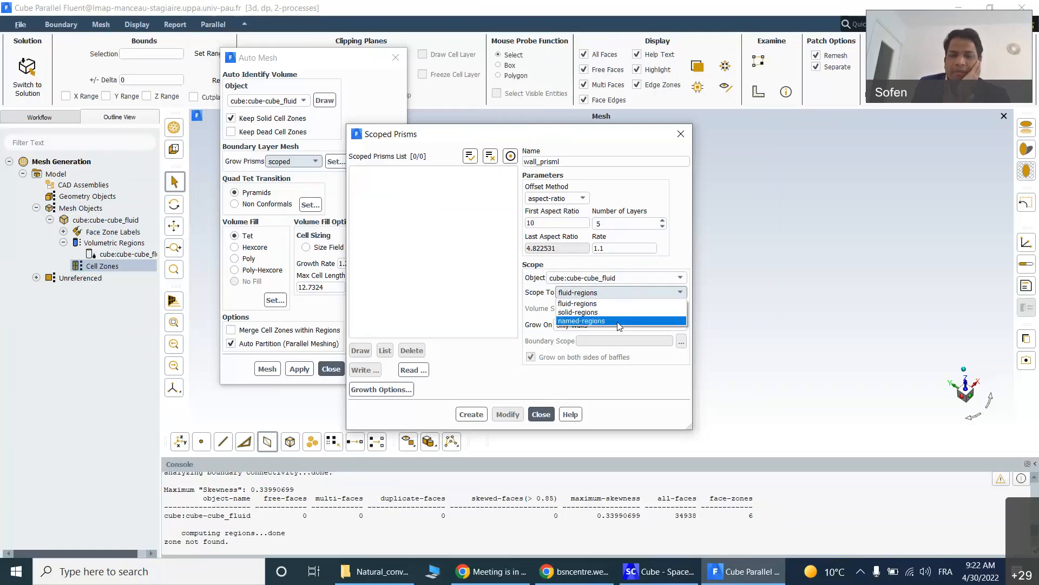
pyautogui.click(619, 322)
pyautogui.click(641, 299)
pyautogui.click(621, 300)
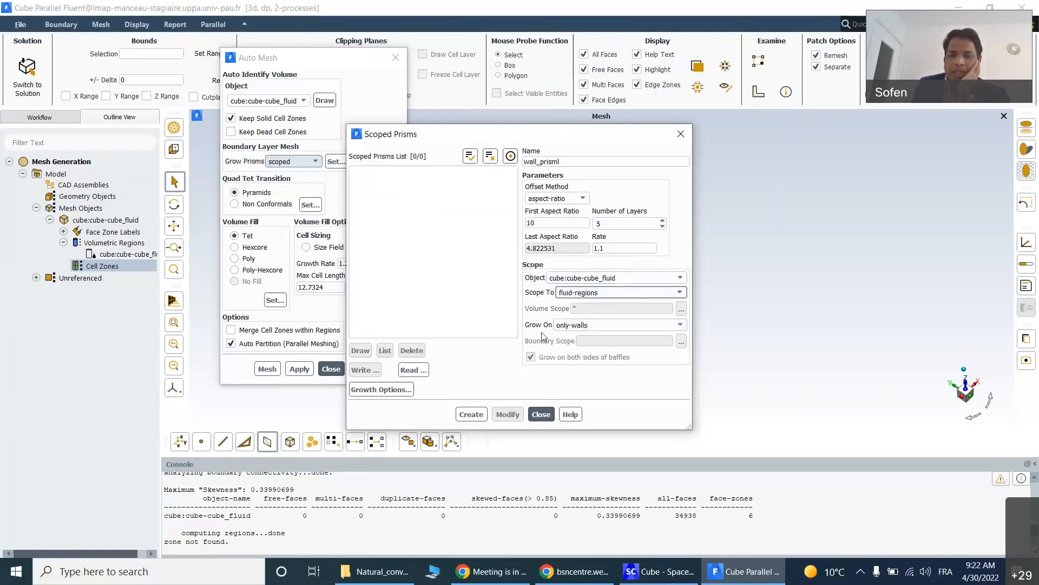
pyautogui.click(641, 325)
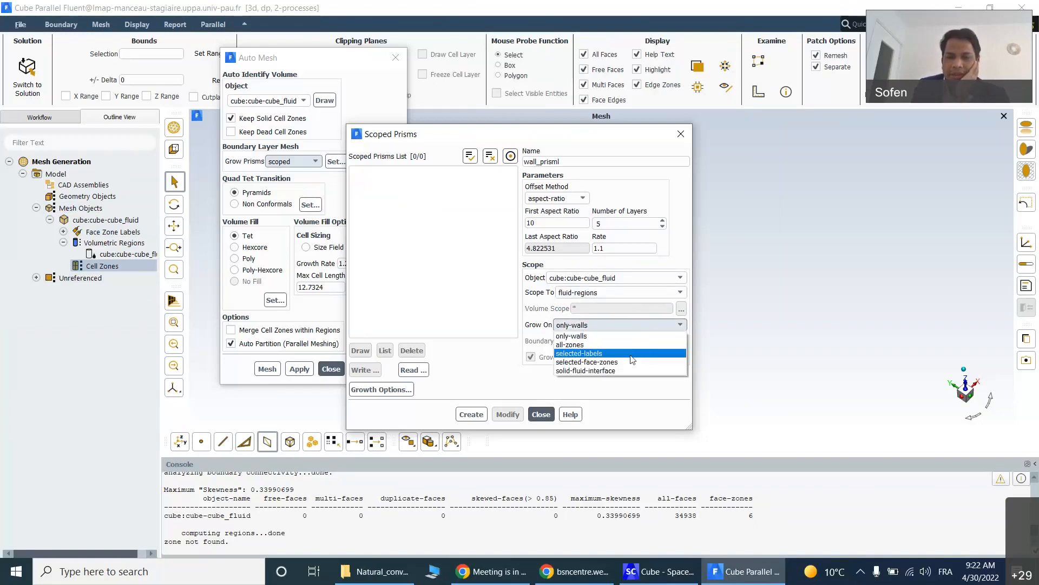
pyautogui.click(629, 362)
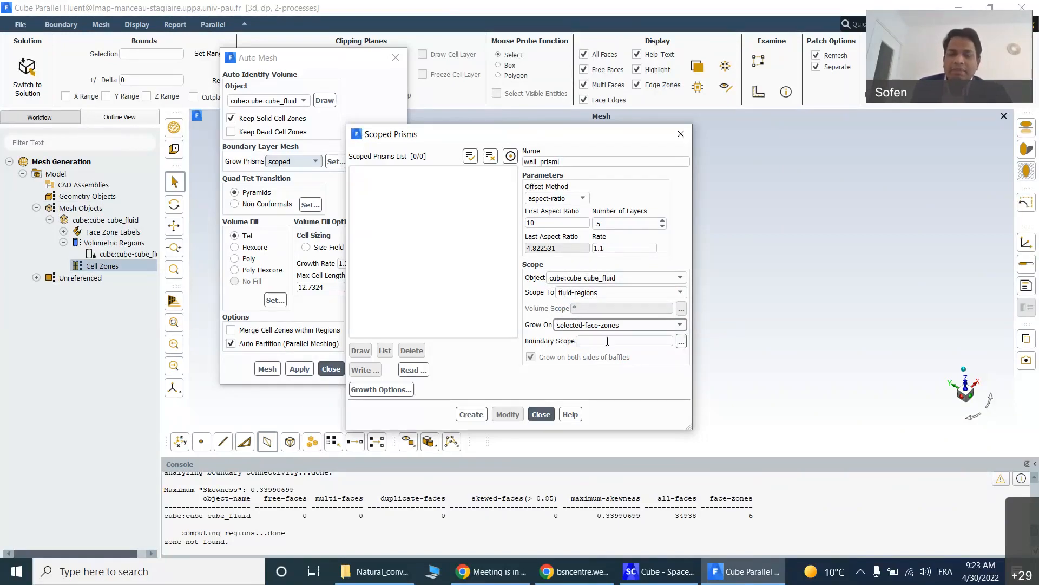
pyautogui.click(681, 341)
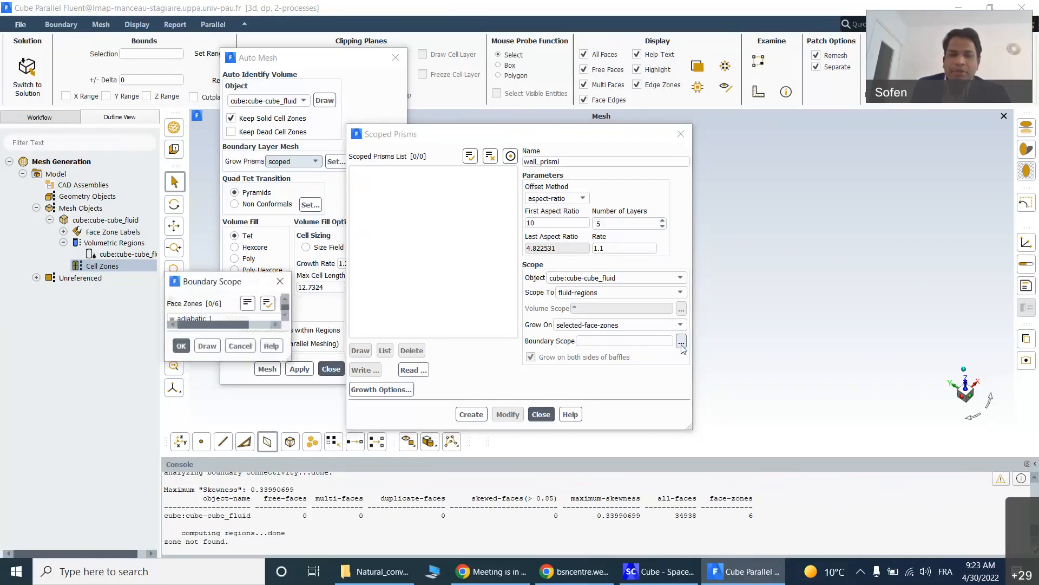
pyautogui.moveTo(256, 280); pyautogui.dragTo(627, 64)
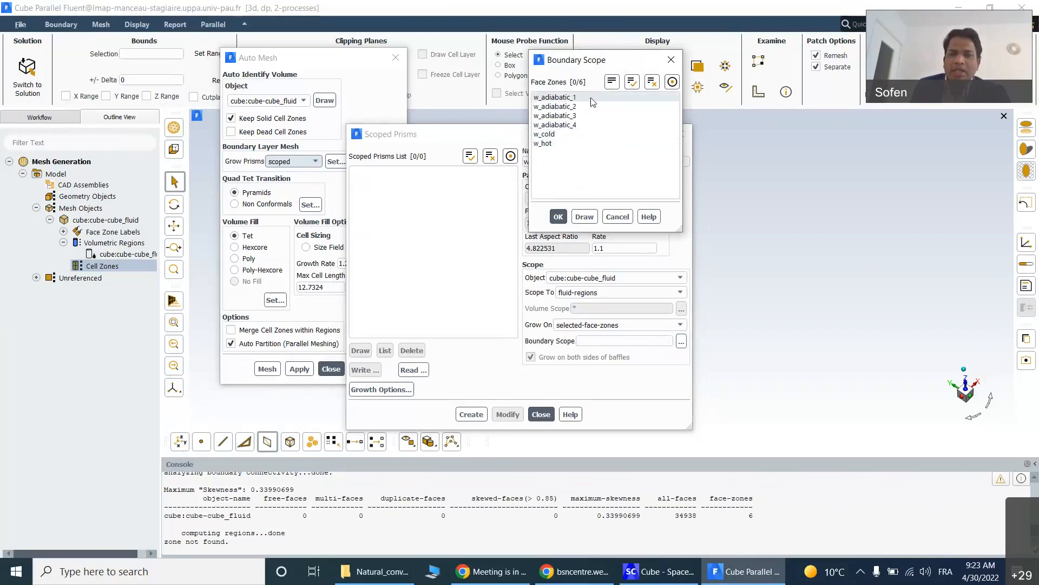
pyautogui.click(633, 83)
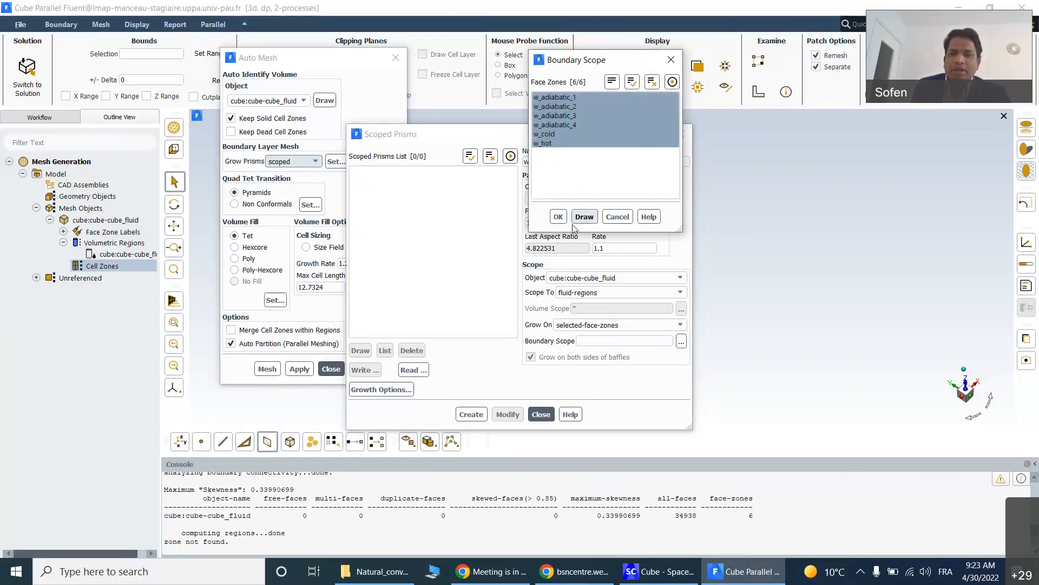
pyautogui.click(559, 217)
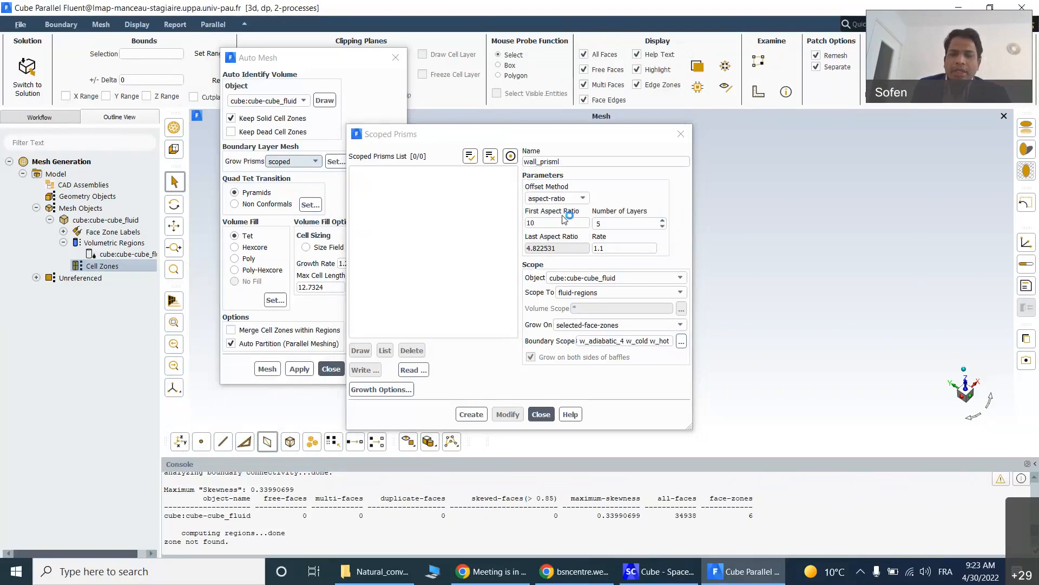
# - Enable Keep First Layer Offsets in the scoped prisms growth options and apply it
pyautogui.click(381, 389)
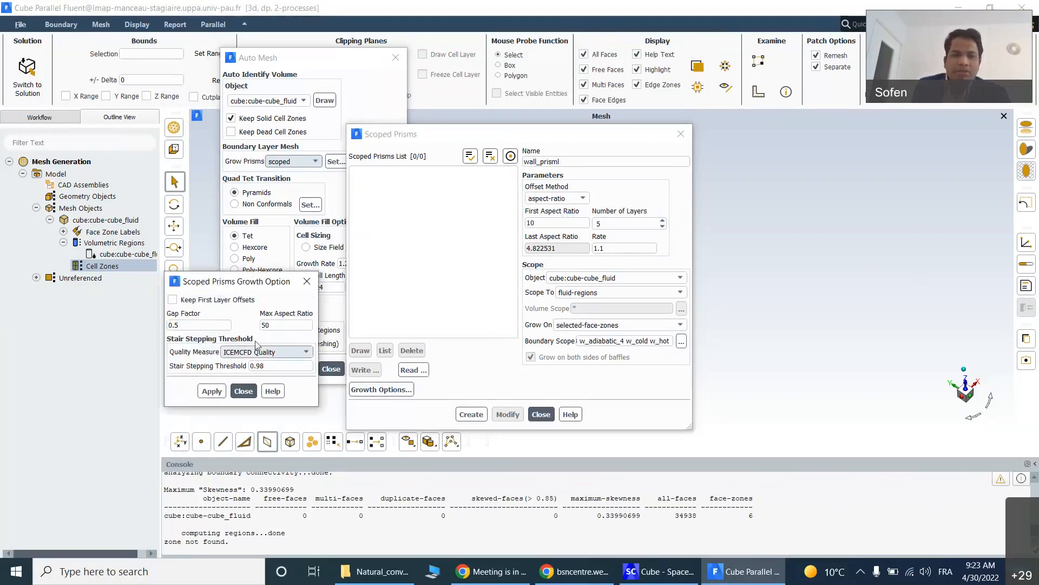
pyautogui.click(172, 300)
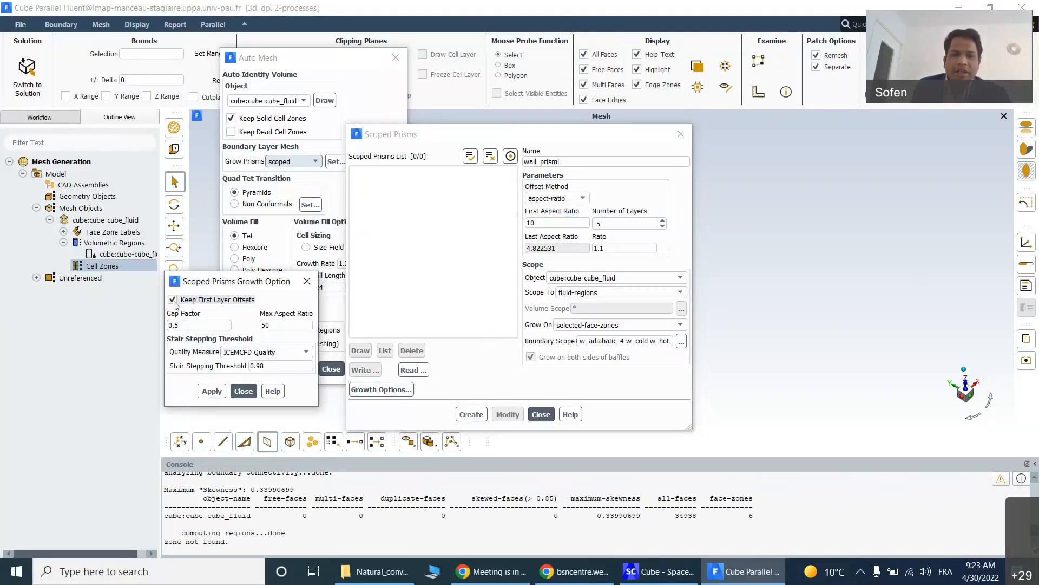
pyautogui.click(213, 391)
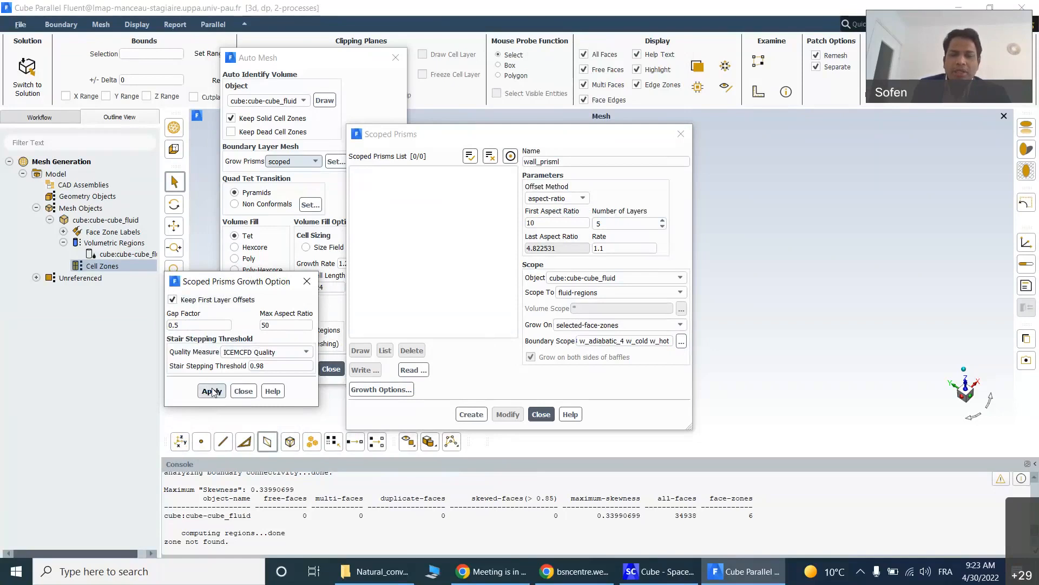
pyautogui.click(243, 390)
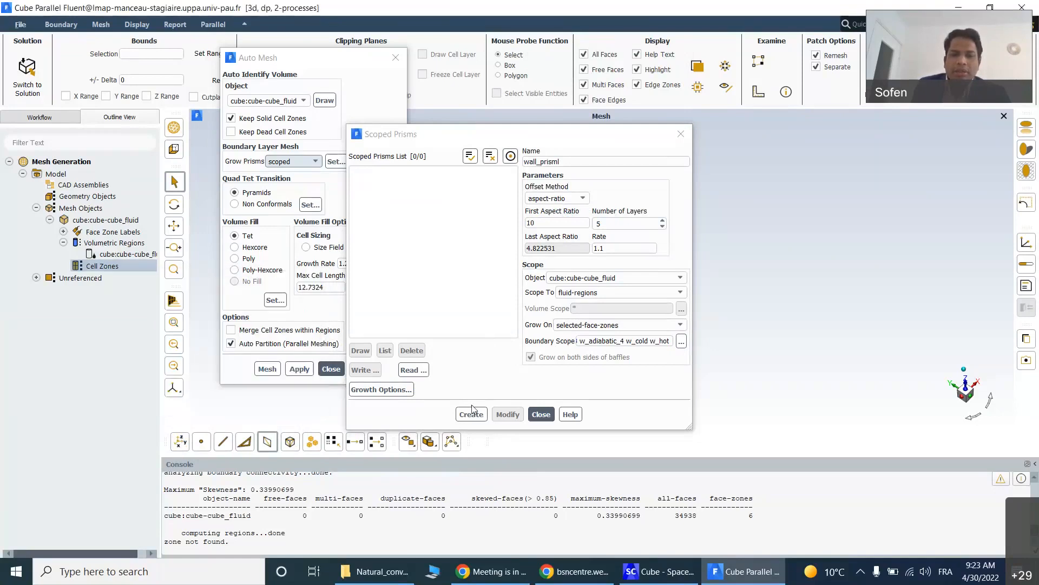
# - Create the wall_prisml scoped prism control, check its entry in the list and close the scoped prism settings
pyautogui.click(472, 415)
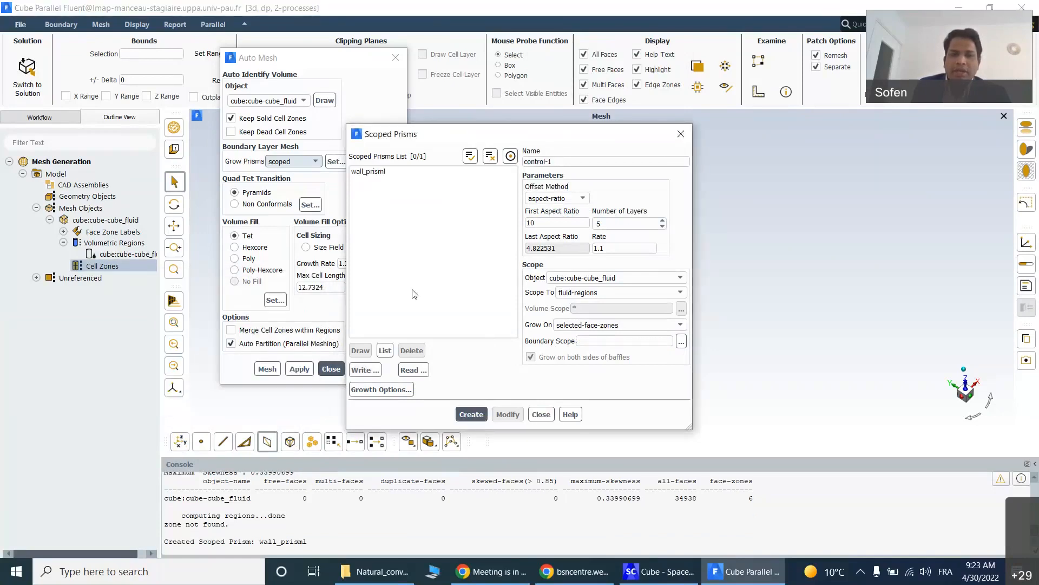
pyautogui.click(373, 172)
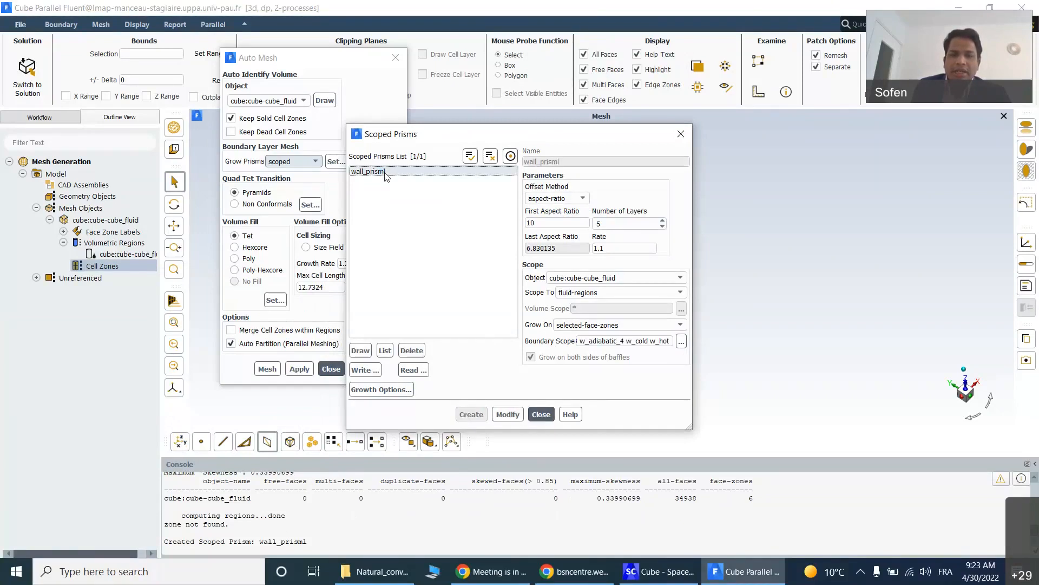
pyautogui.click(541, 414)
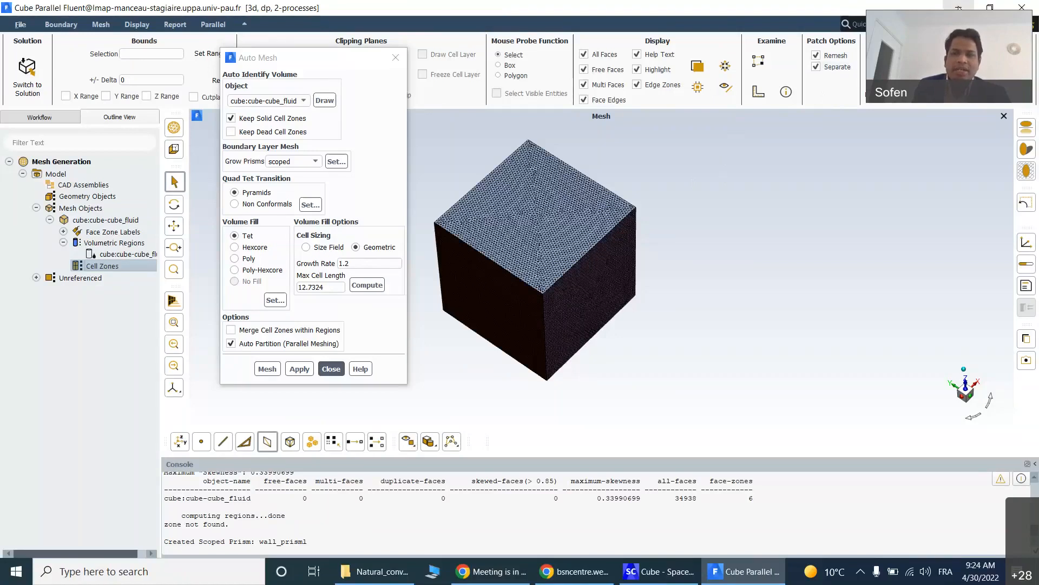
# - Switch to File Explorer and open the CFD_Meshing presentation from the 9. Meshing folder of the workshop directory
pyautogui.click(959, 8)
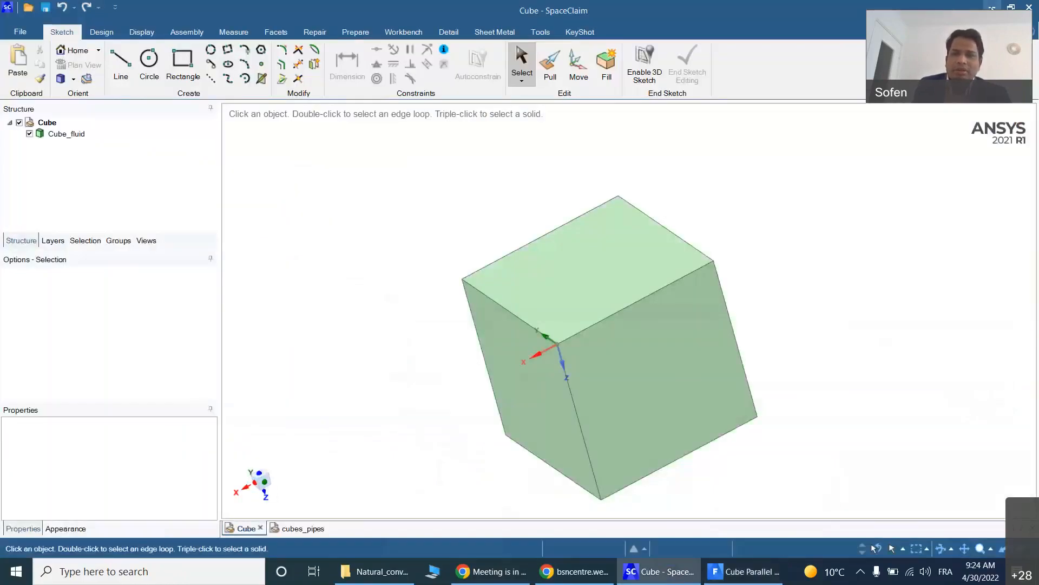
pyautogui.click(992, 8)
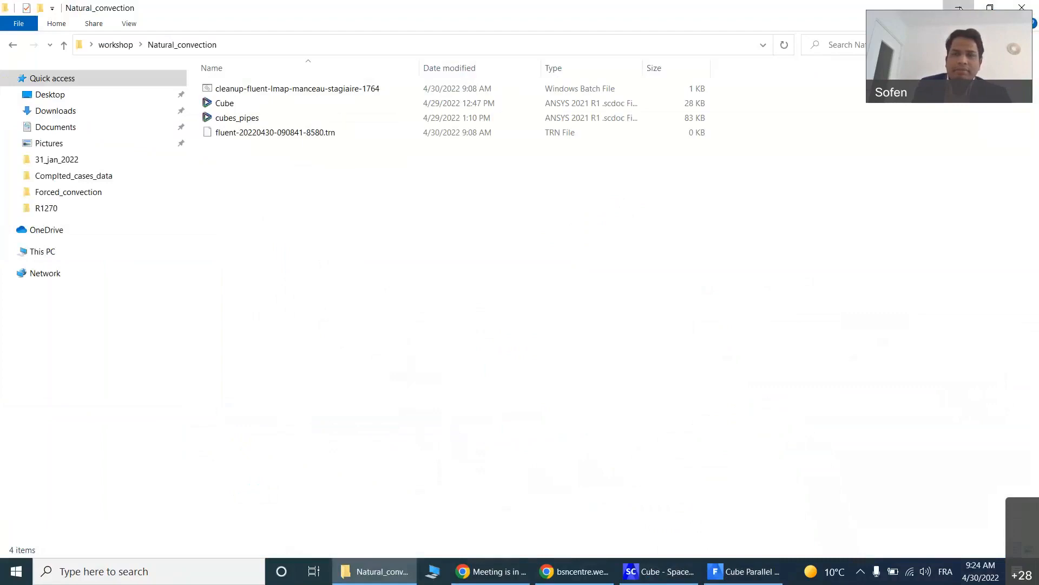
pyautogui.click(958, 7)
pyautogui.click(383, 571)
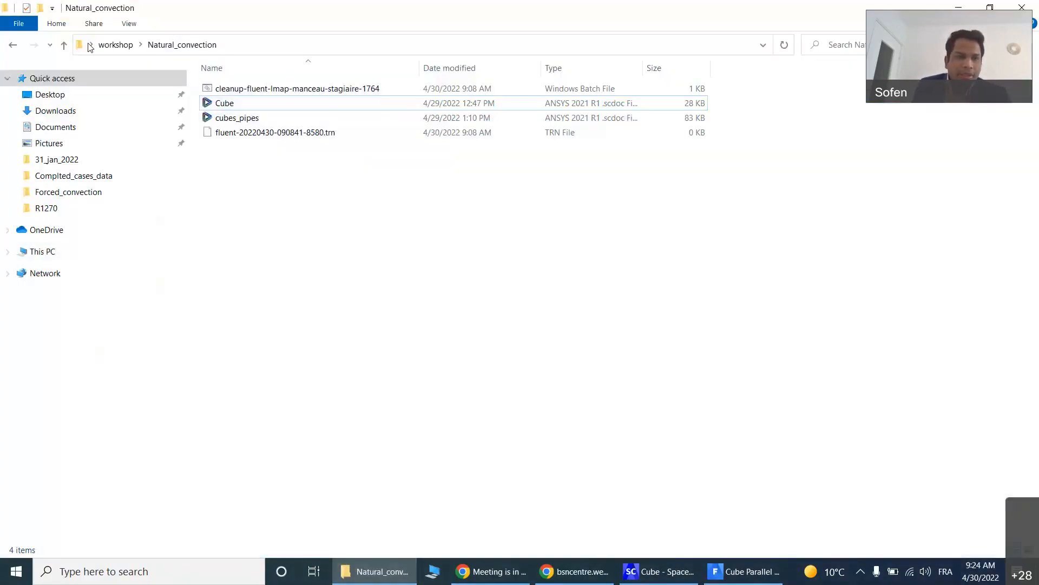
pyautogui.click(13, 44)
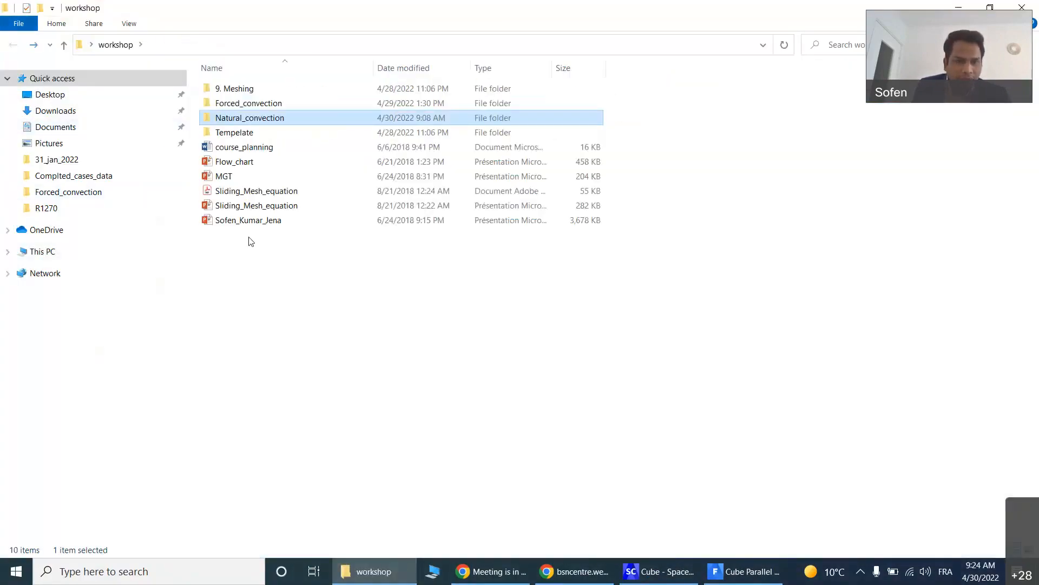
pyautogui.click(255, 89)
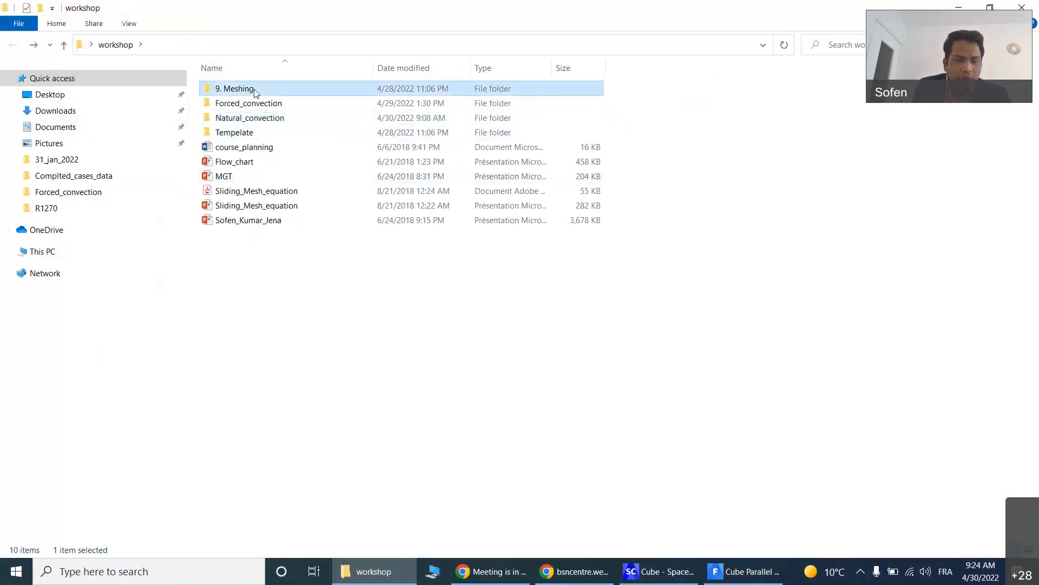
pyautogui.doubleClick(254, 89)
pyautogui.click(258, 108)
pyautogui.doubleClick(258, 104)
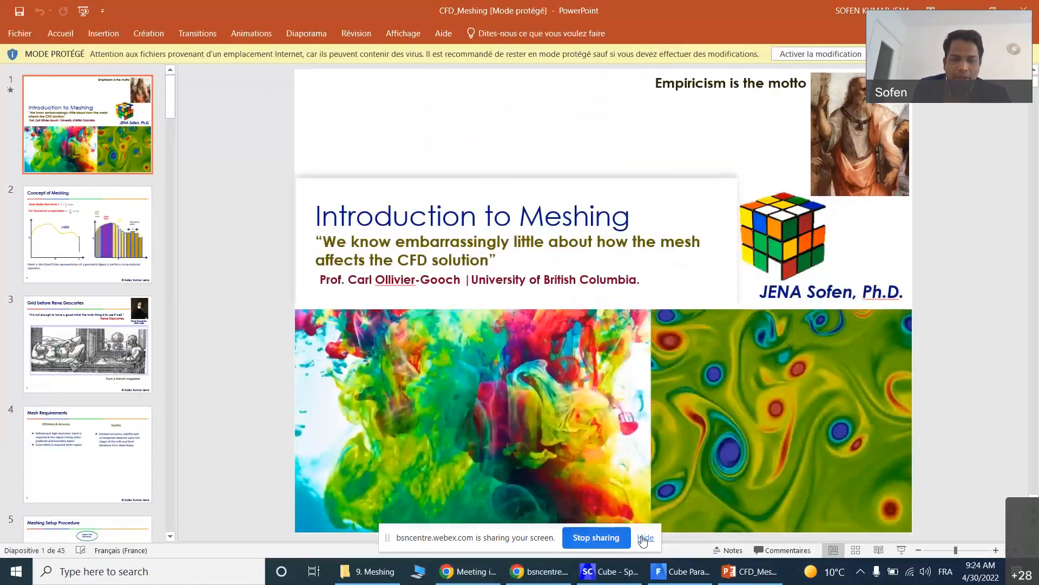
pyautogui.click(644, 537)
pyautogui.click(468, 571)
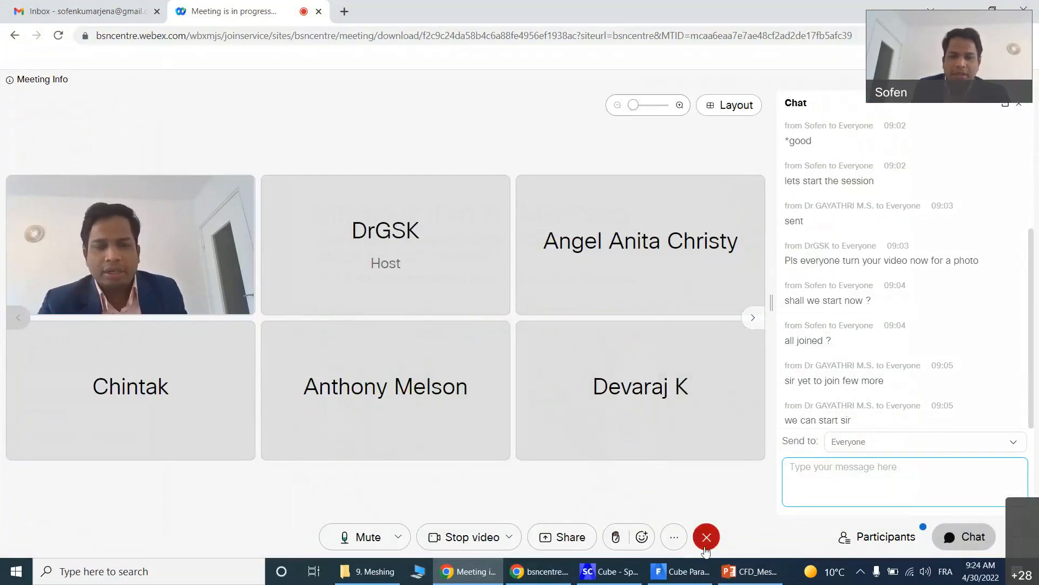
pyautogui.click(749, 571)
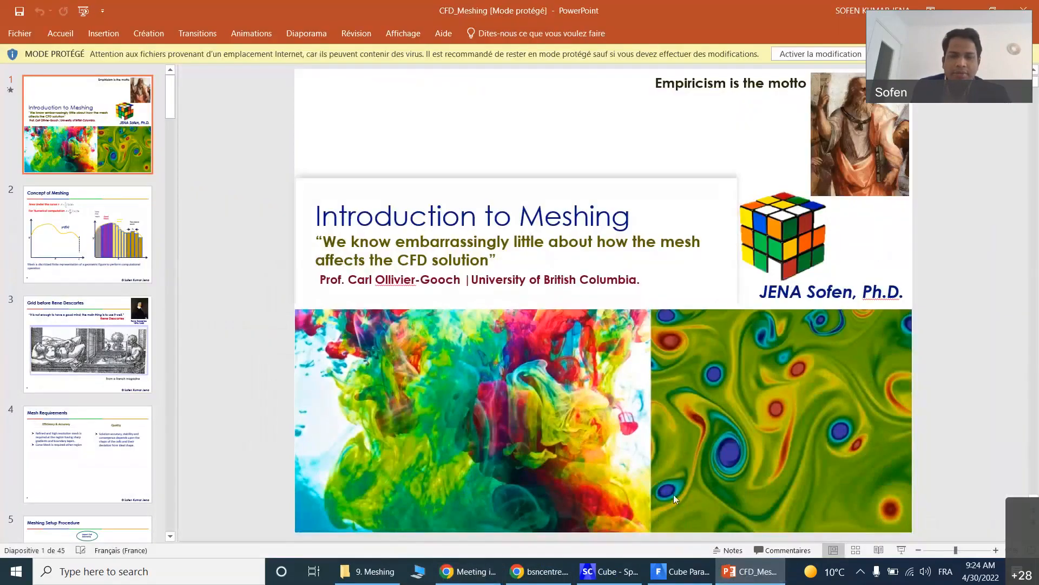
pyautogui.click(750, 571)
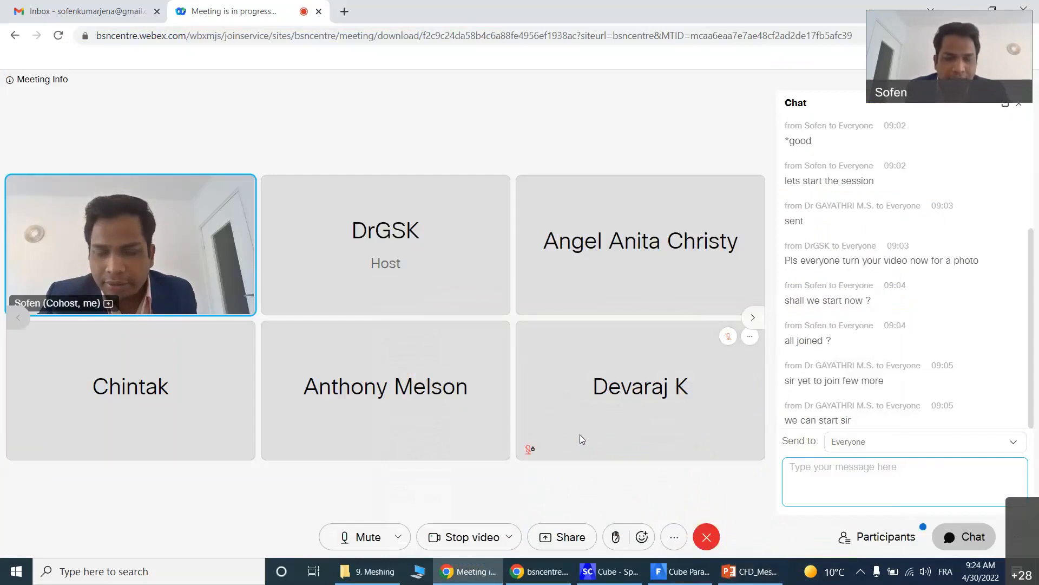
# - Switch to the CFD_Meshing presentation, start its slide show and advance to the Concept of Meshing slide
pyautogui.click(750, 569)
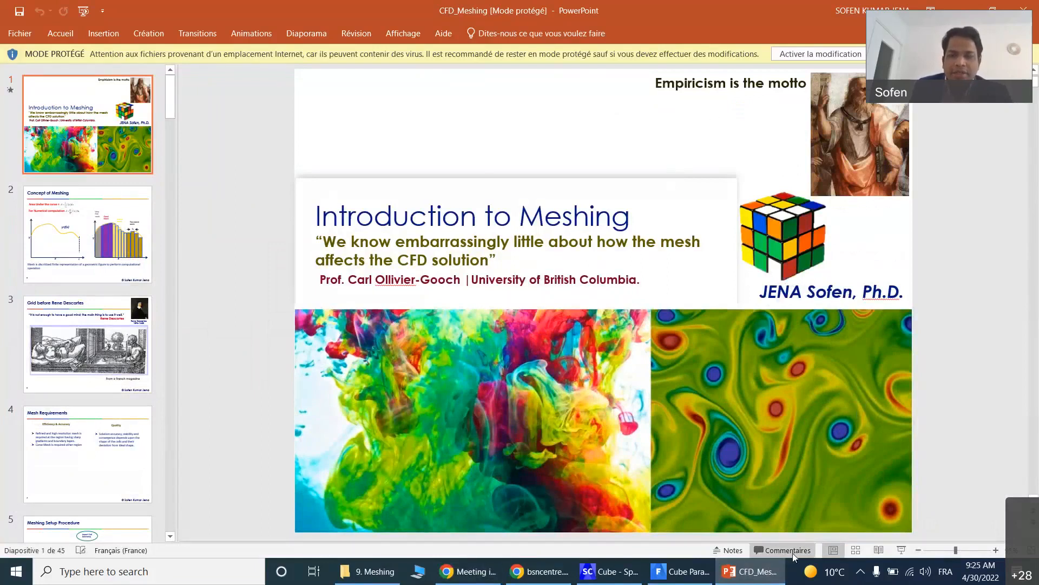
pyautogui.click(903, 549)
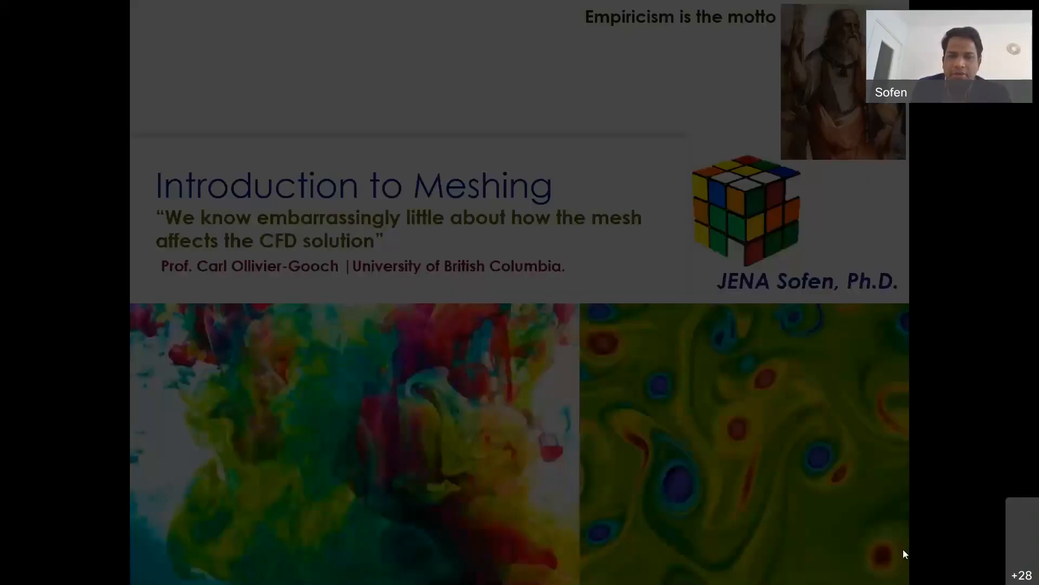
pyautogui.click(719, 329)
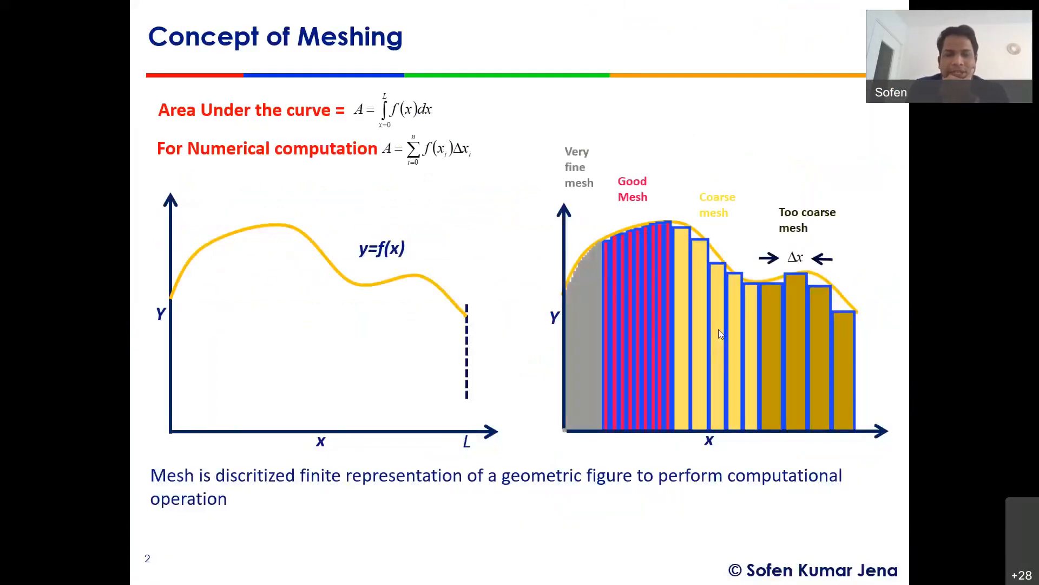
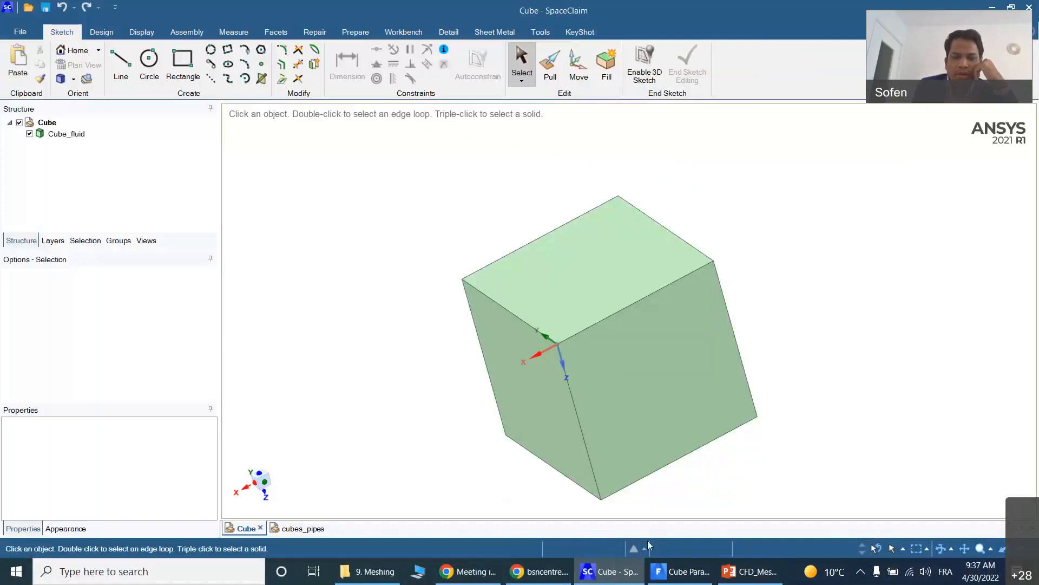
# - Switch between the Fluent Auto Mesh settings and the Types of Elements slide to compare the transition and fill options with the element shapes
pyautogui.click(673, 578)
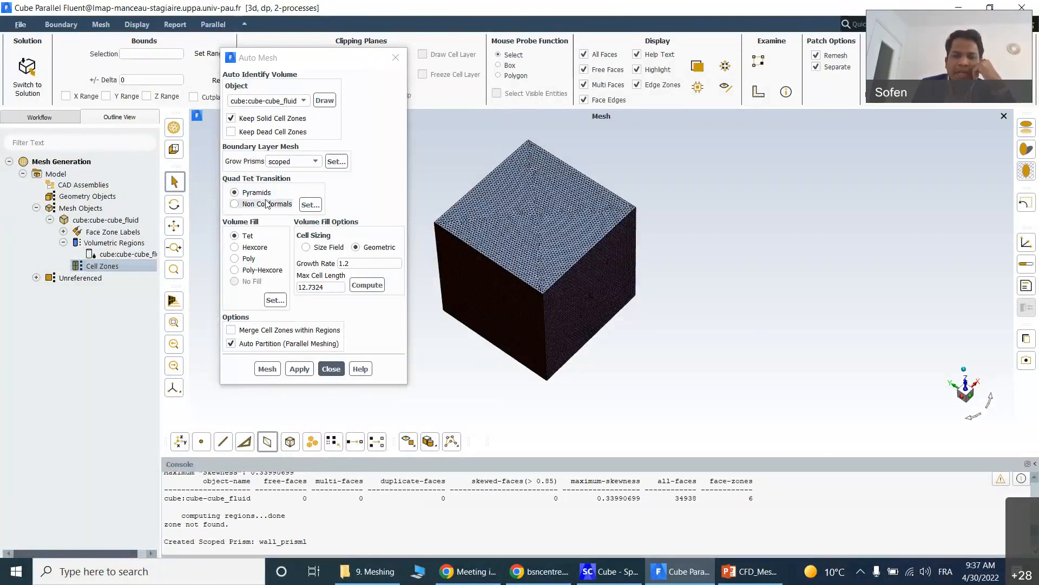
pyautogui.click(771, 575)
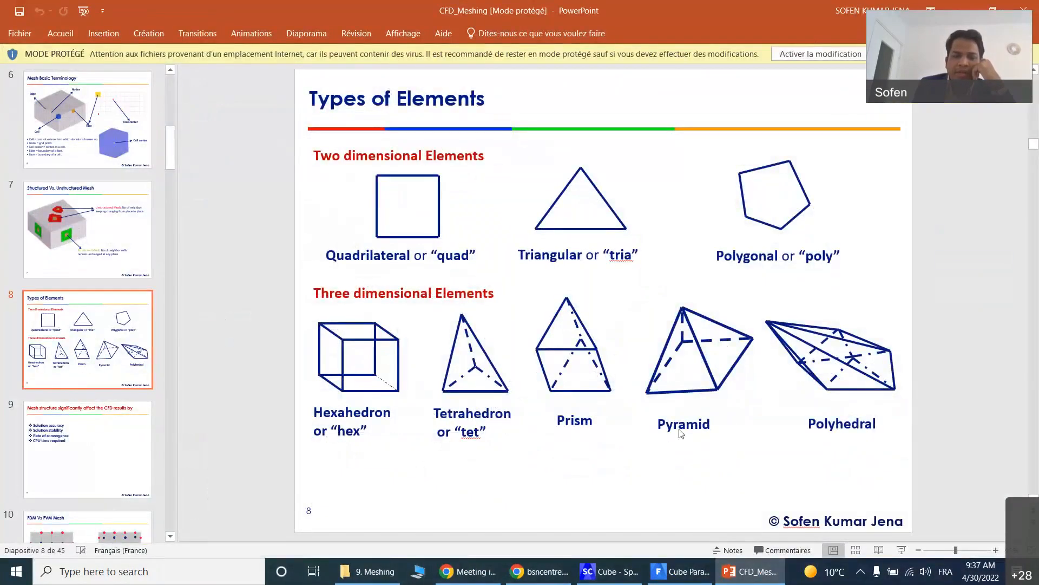
pyautogui.click(756, 580)
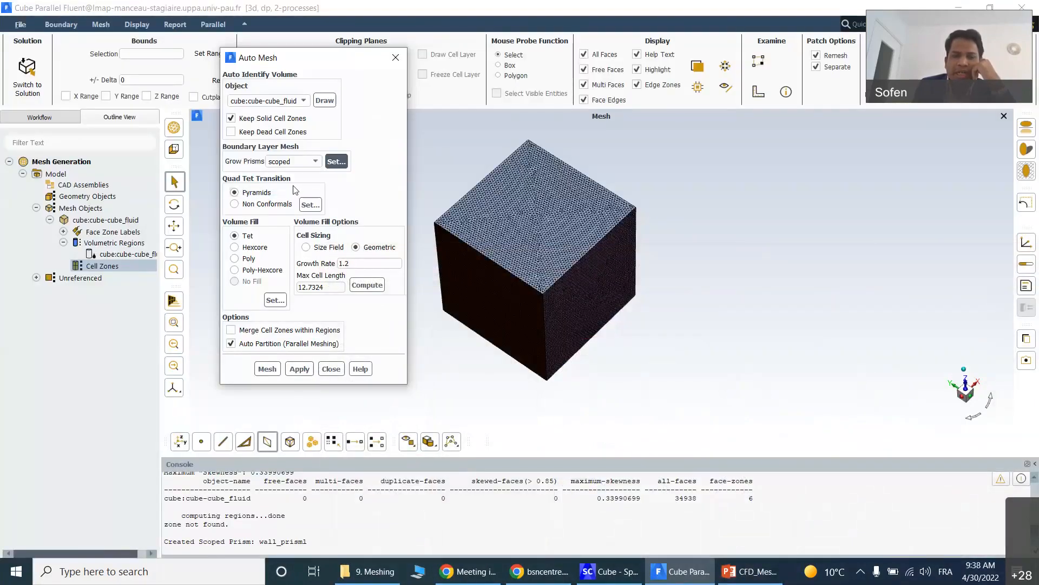
pyautogui.click(747, 571)
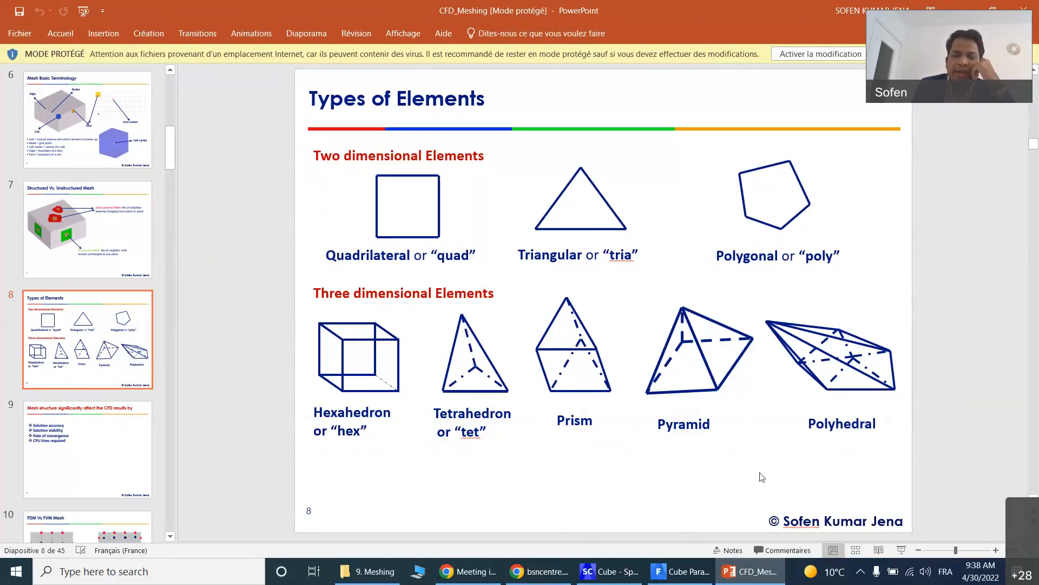
pyautogui.click(768, 576)
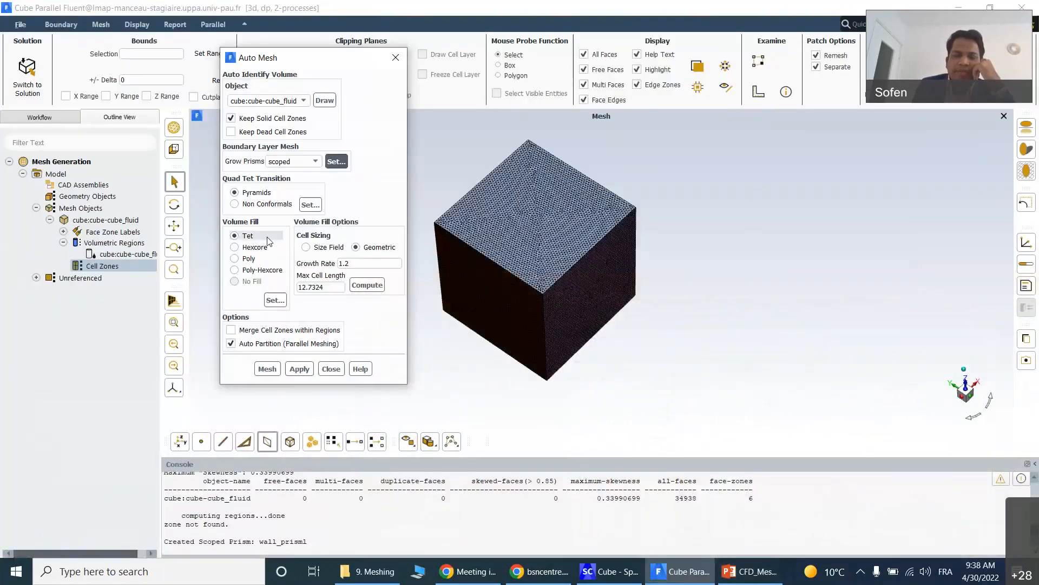
# - Try the Hexcore volume fill and compare it with the Types of Elements slide before returning to Fluent
pyautogui.click(239, 248)
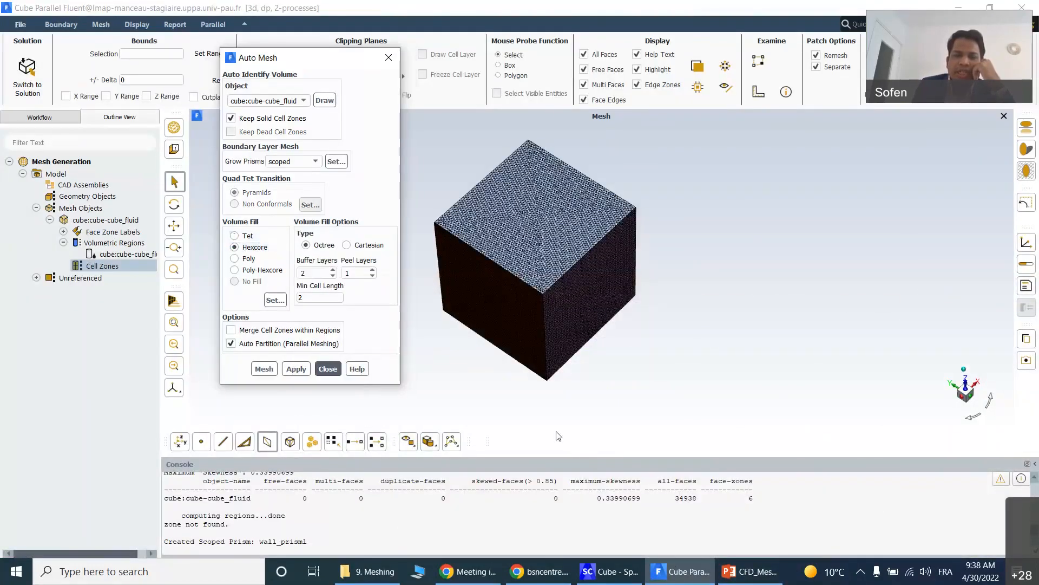
pyautogui.click(735, 572)
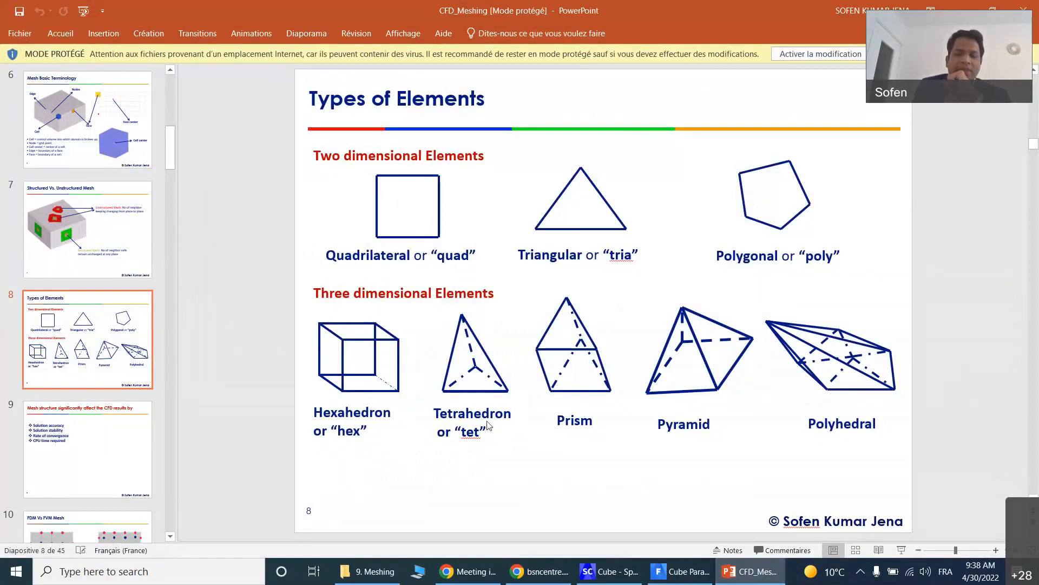
pyautogui.click(680, 571)
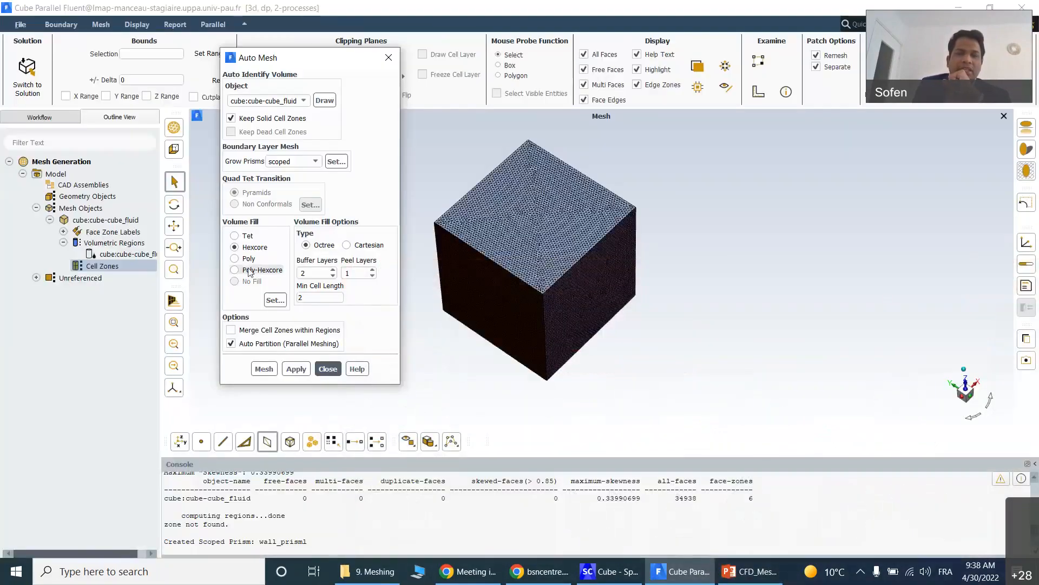
# - Choose the Poly volume fill, compute the max cell size from the mesh objects, and set growth rate 1.1 and max cell length 10
pyautogui.click(235, 259)
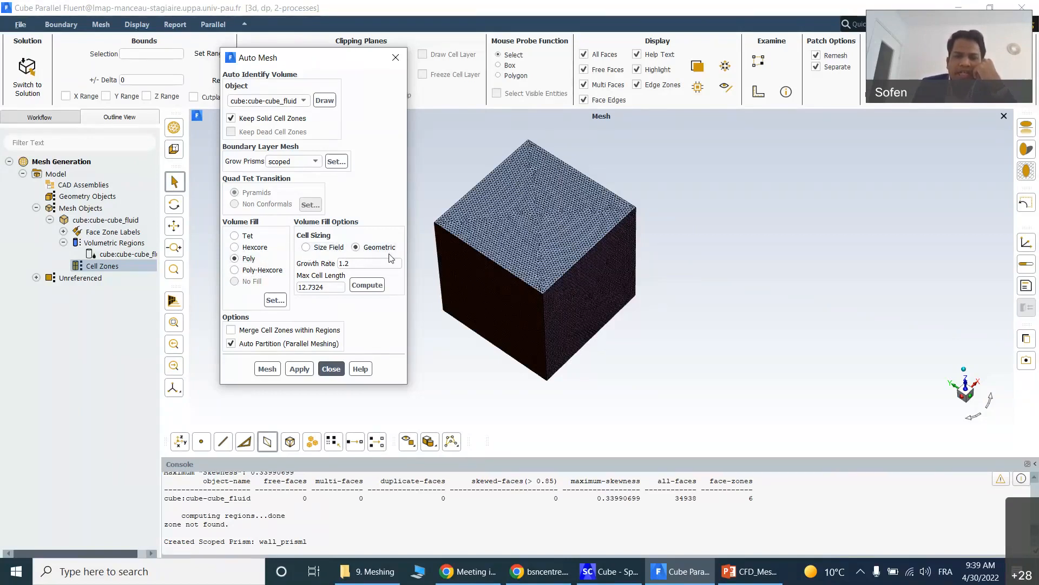
pyautogui.click(368, 291)
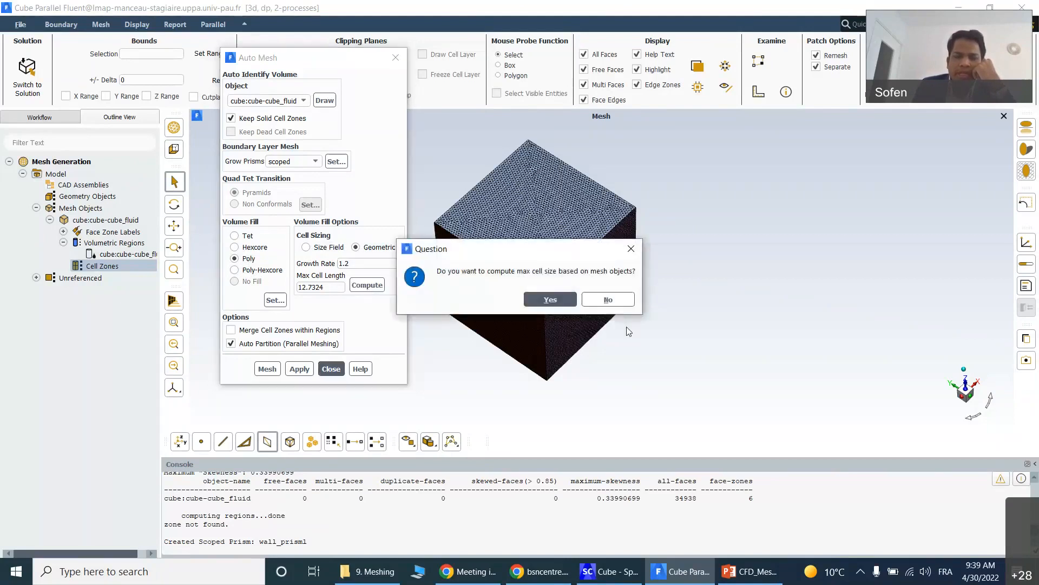
pyautogui.click(550, 299)
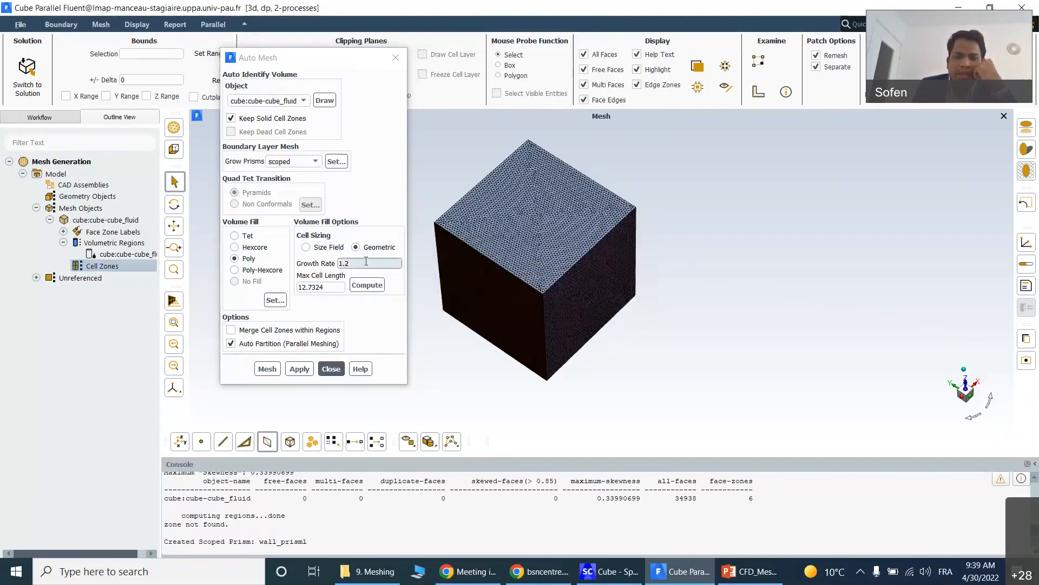
pyautogui.doubleClick(366, 260)
pyautogui.write('1.1')
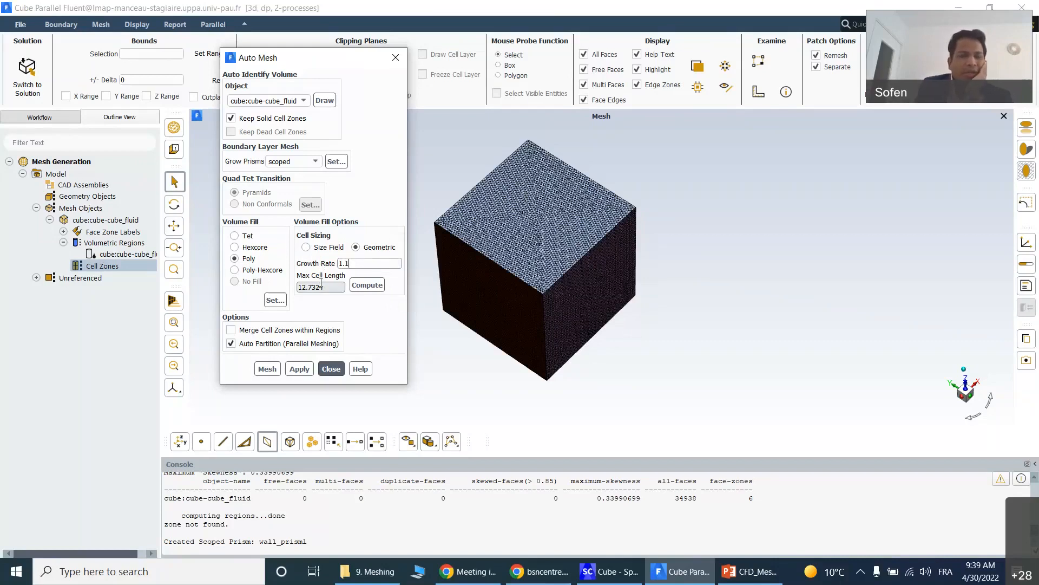
pyautogui.moveTo(326, 287); pyautogui.dragTo(298, 292)
pyautogui.write('10')
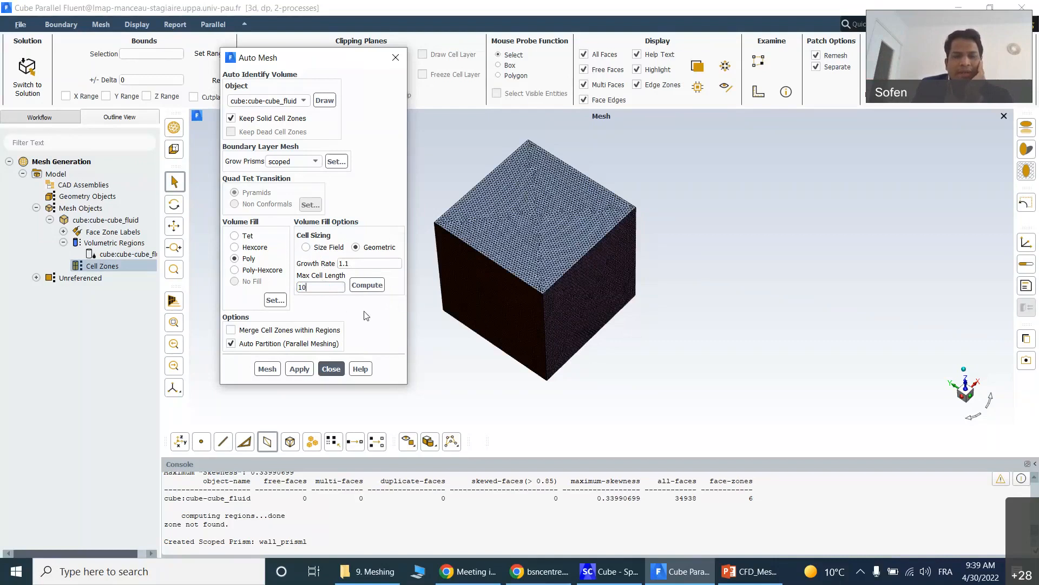
# - Enable merging of cell zones within regions, generate the volume mesh with parallel meshing, and close the Auto Mesh settings
pyautogui.click(235, 333)
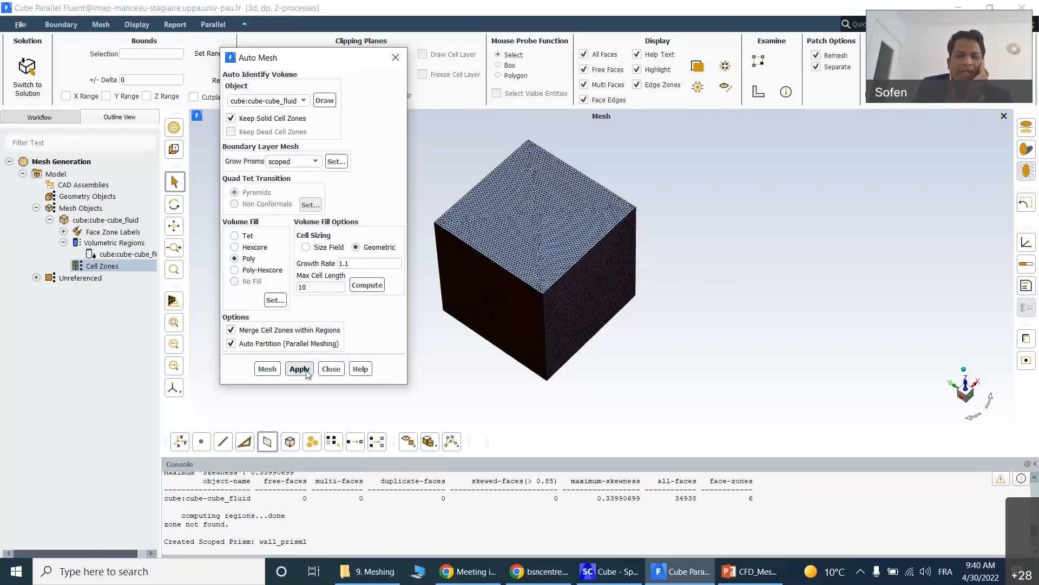
pyautogui.click(269, 371)
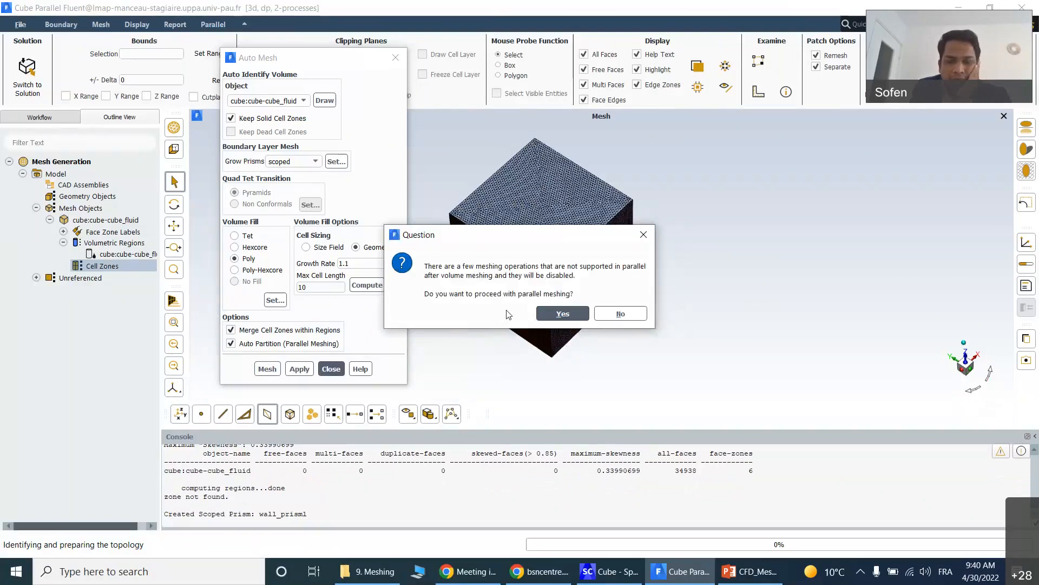
pyautogui.click(563, 315)
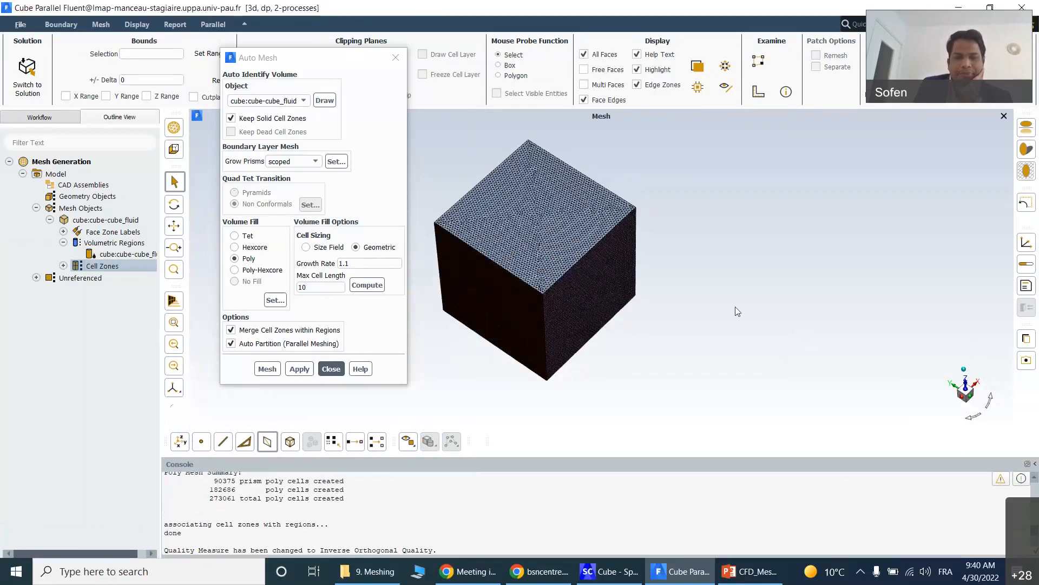
pyautogui.click(331, 369)
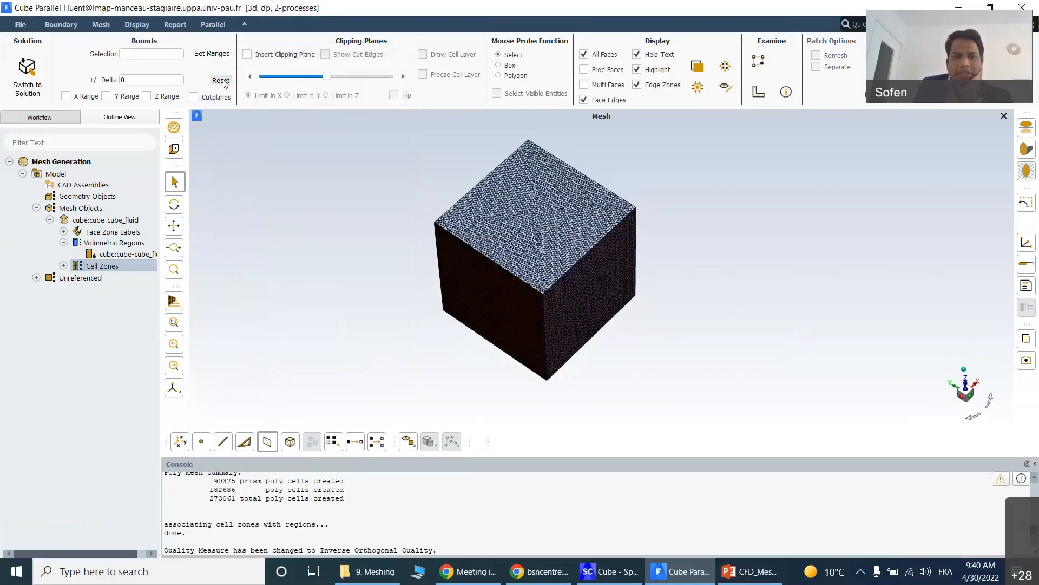
# - Draw the boundaries of the cube fluid cell zone and draw its volumetric region
pyautogui.click(64, 265)
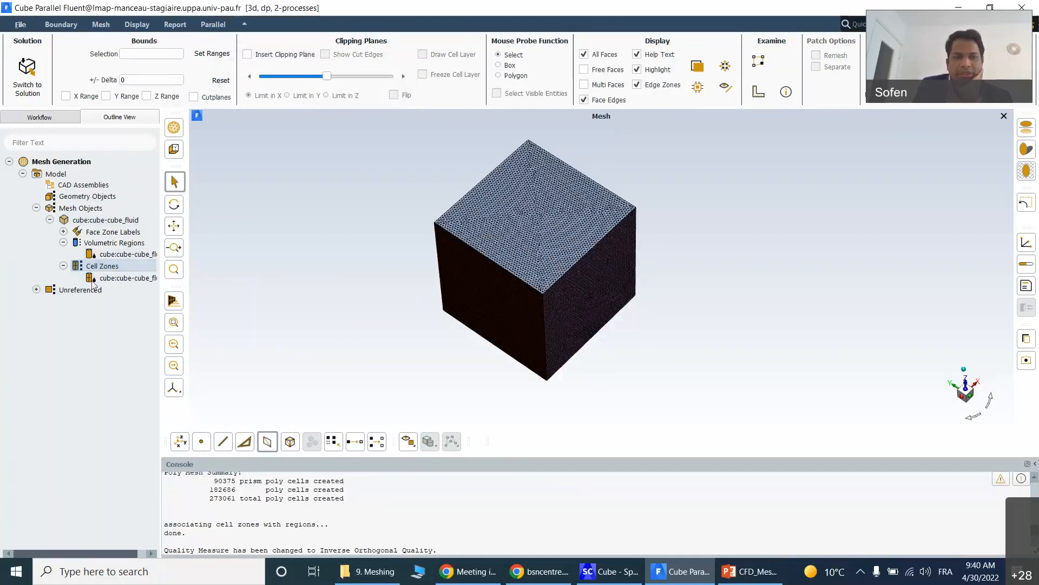
pyautogui.rightClick(116, 279)
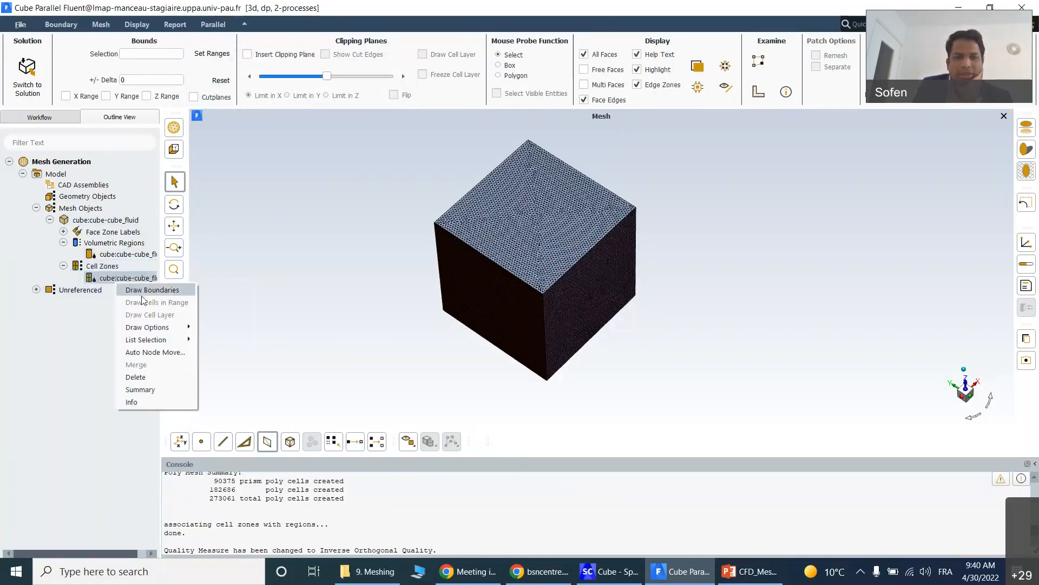
pyautogui.click(169, 291)
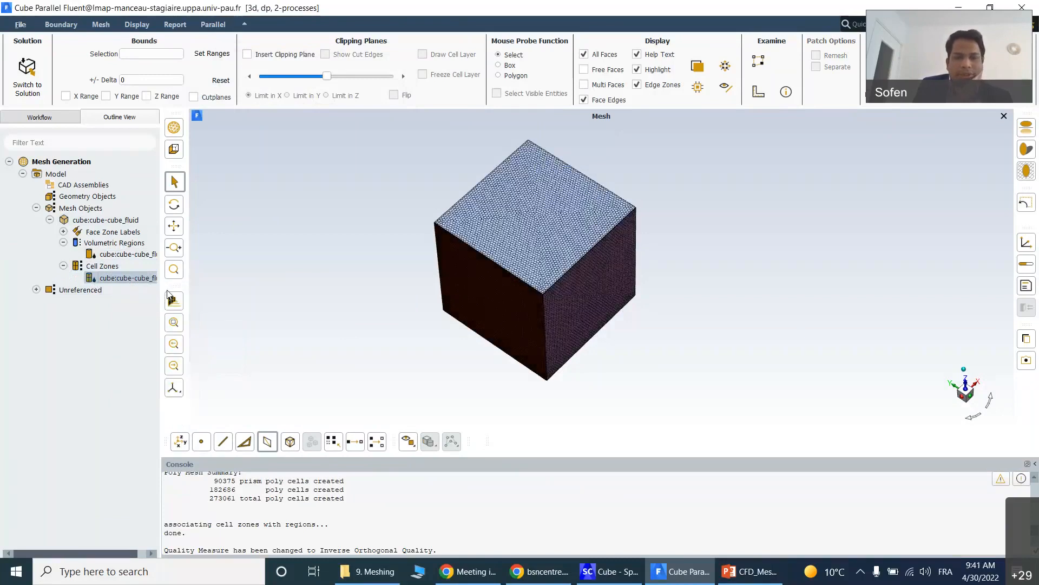
pyautogui.rightClick(128, 255)
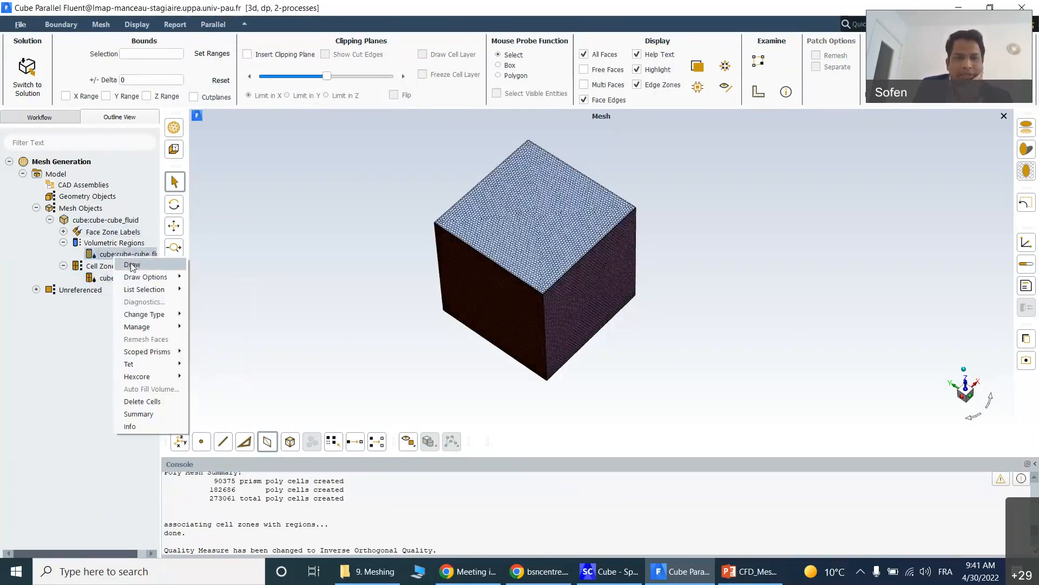
pyautogui.click(132, 265)
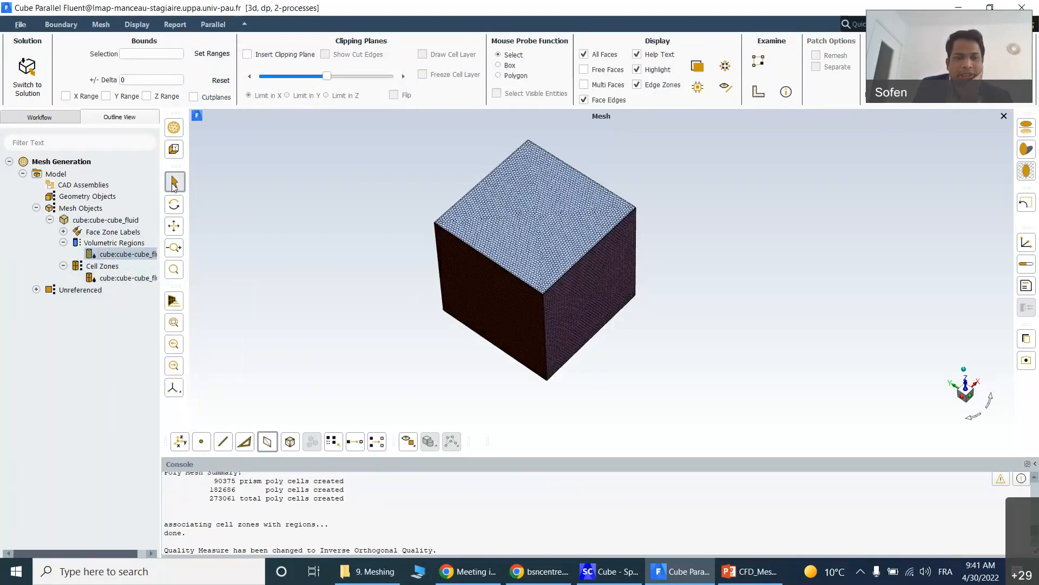
pyautogui.rightClick(130, 255)
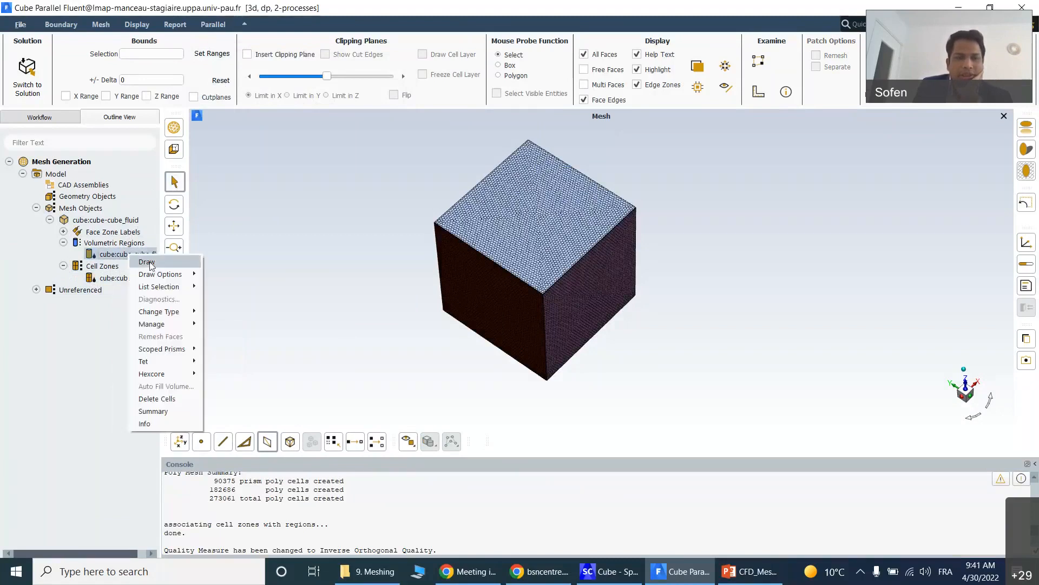
pyautogui.click(147, 262)
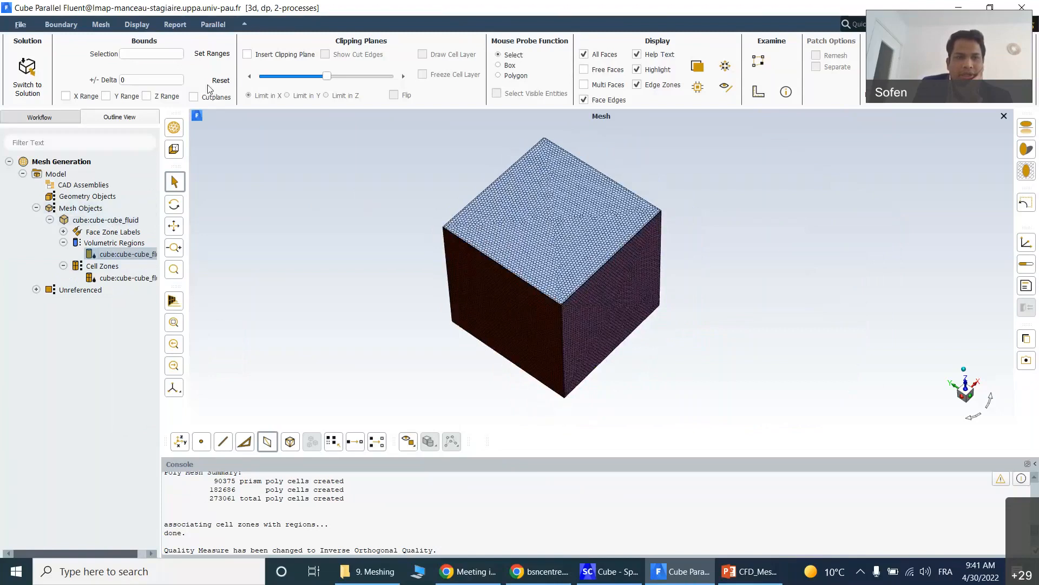
# - Draw the cube:cube-cube_fluid mesh object and examine the polyhedral cells on its faces and edges up close
pyautogui.rightClick(109, 223)
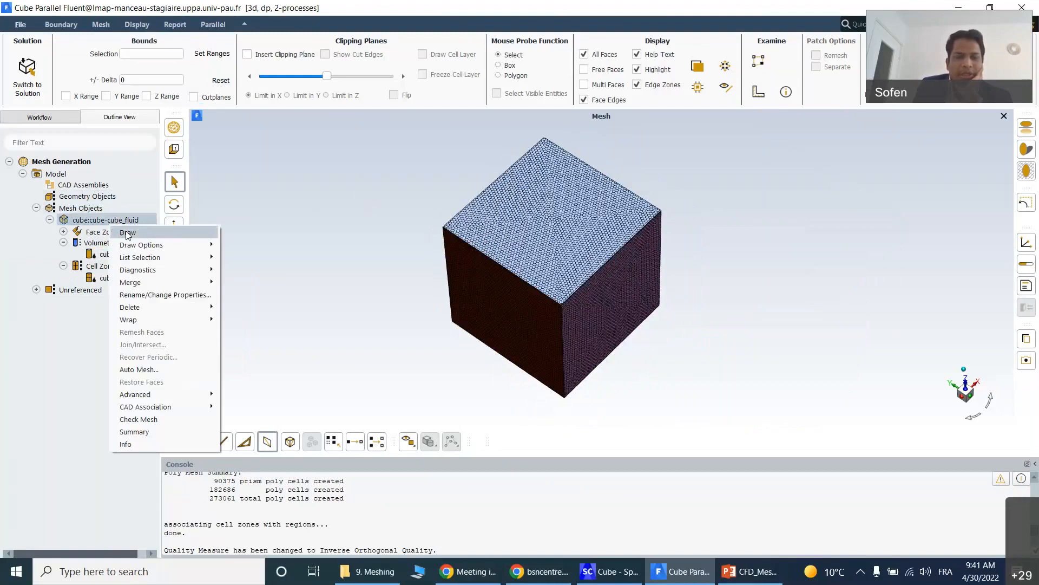
pyautogui.click(128, 233)
pyautogui.scroll(3, 458, 217)
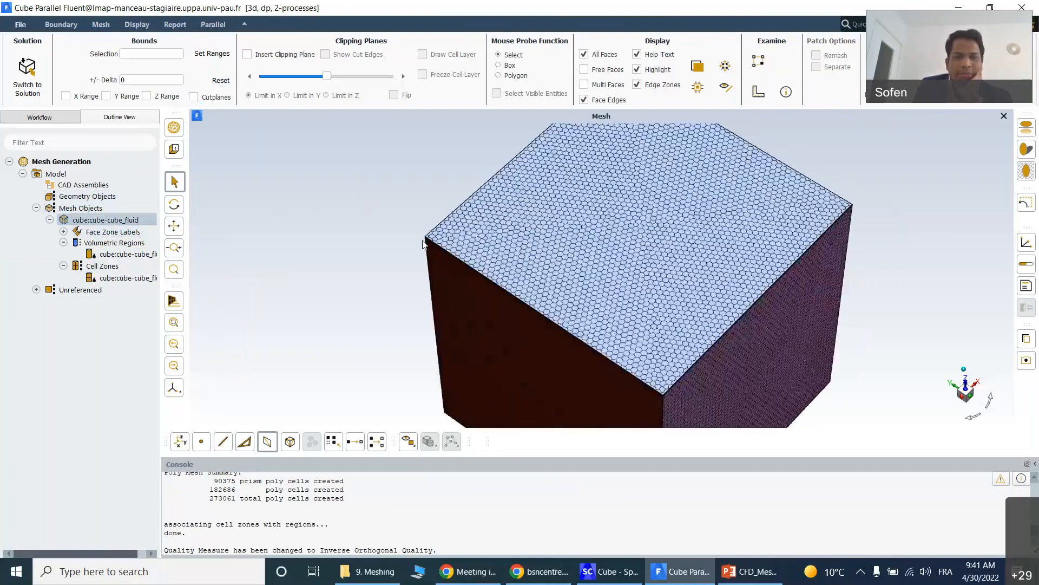
pyautogui.scroll(-4, 425, 238)
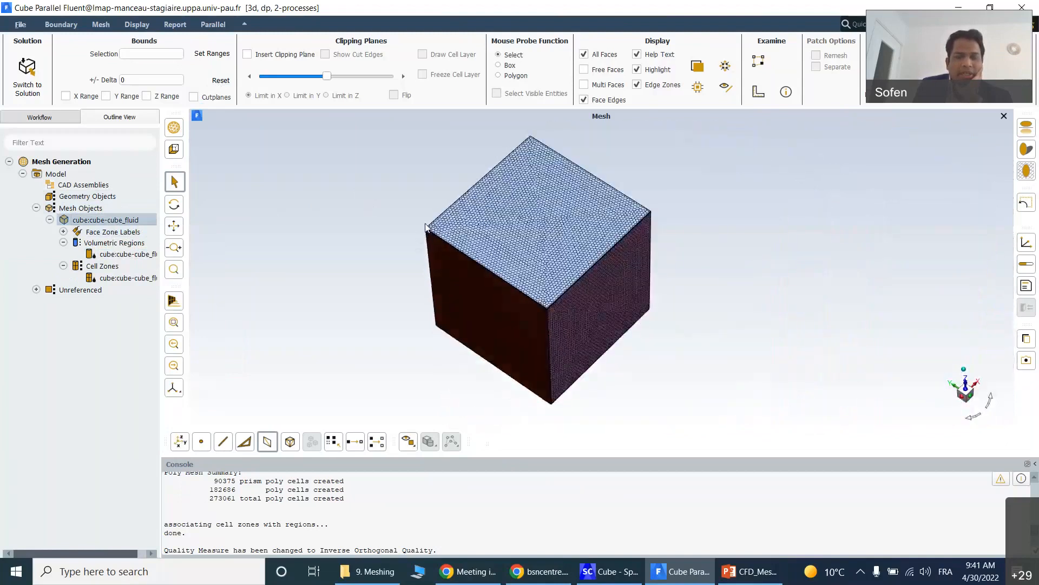
pyautogui.scroll(-2, 425, 226)
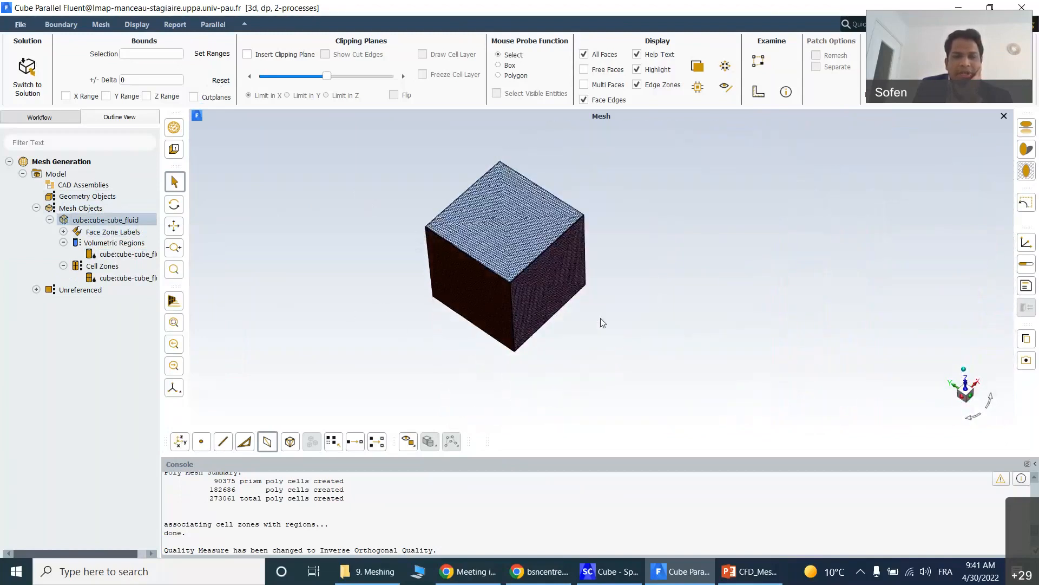
pyautogui.scroll(-1, 618, 230)
pyautogui.scroll(5, 598, 206)
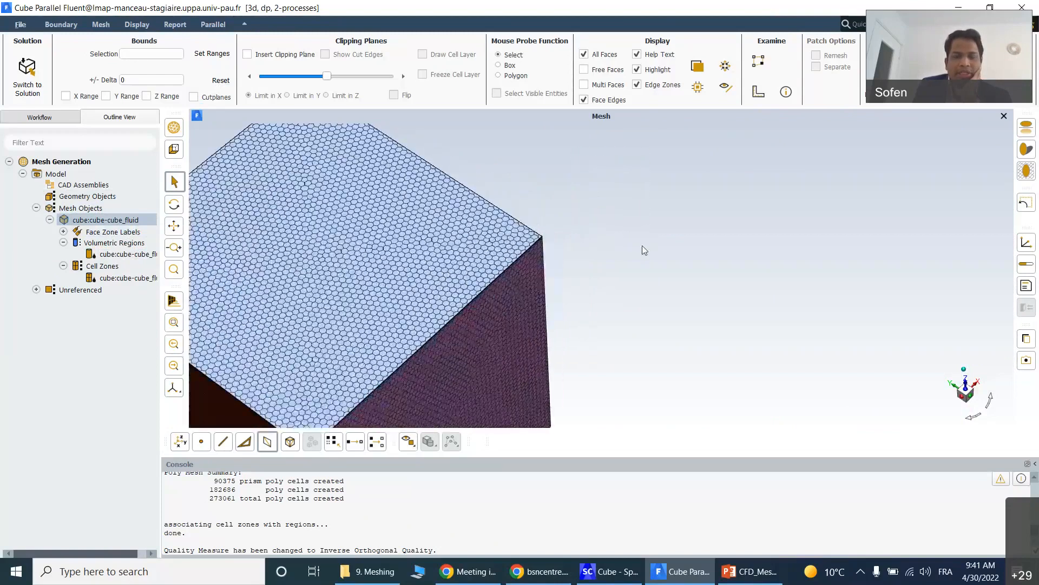
pyautogui.scroll(-3, 649, 238)
# - Print the quality summary of the cube fluid cell zone and read its maximum quality and cell count
pyautogui.moveTo(610, 333); pyautogui.dragTo(697, 251, button='middle')
pyautogui.moveTo(444, 346); pyautogui.dragTo(479, 299)
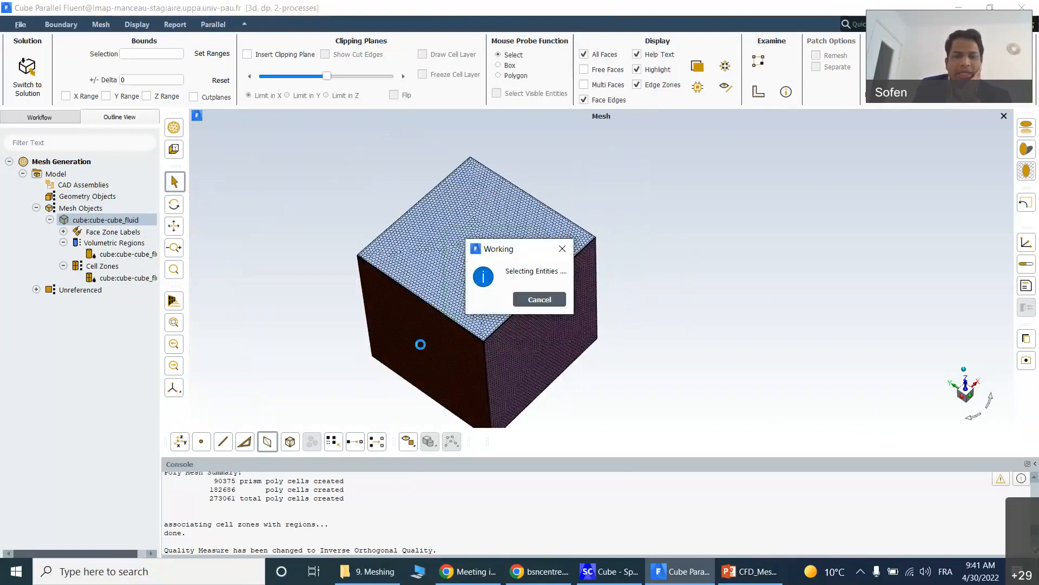
pyautogui.moveTo(412, 342); pyautogui.dragTo(412, 273, button='middle')
pyautogui.click(314, 266)
pyautogui.click(116, 278)
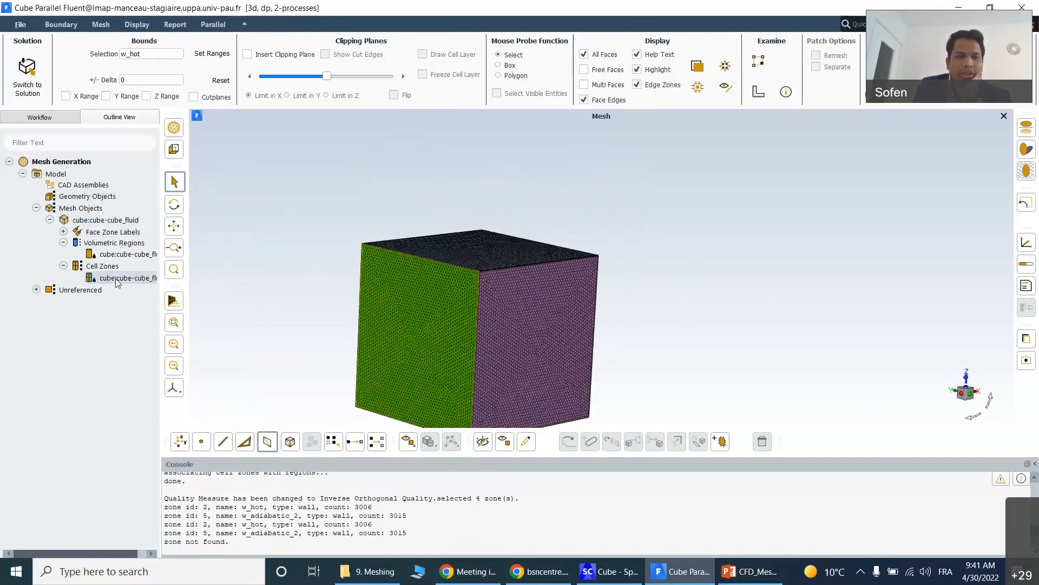
pyautogui.rightClick(116, 279)
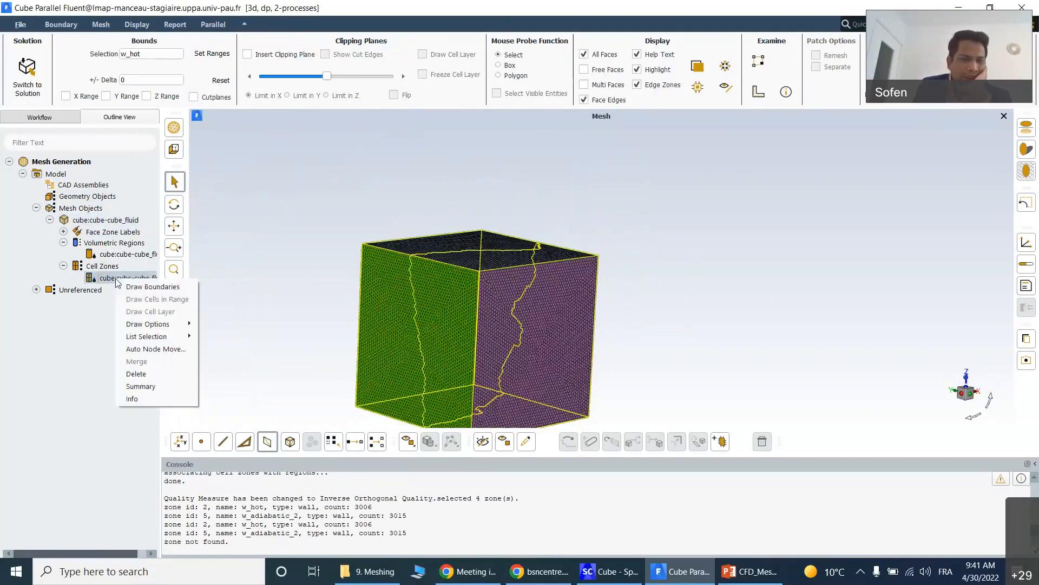
pyautogui.click(147, 388)
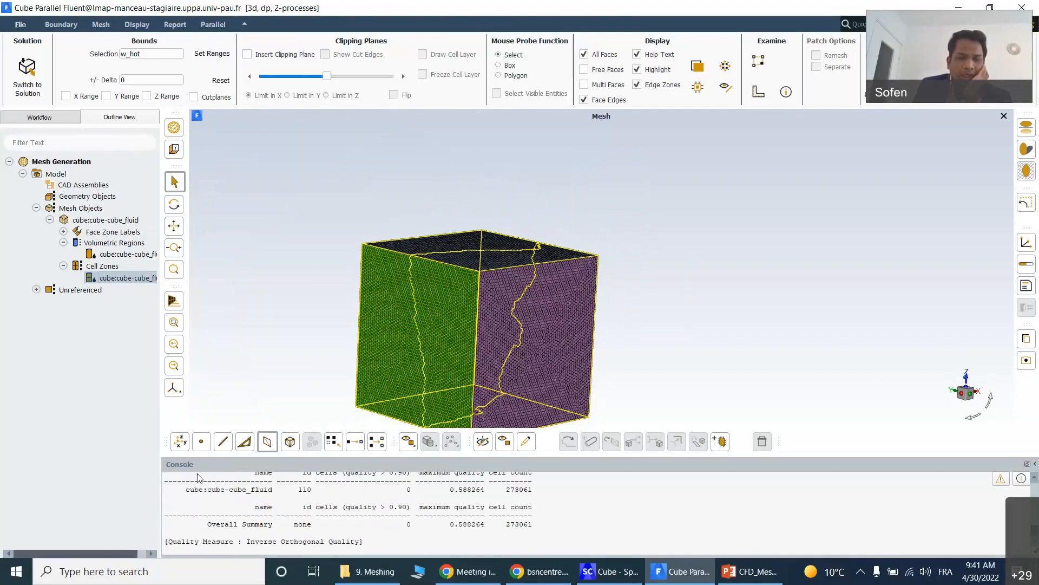
pyautogui.scroll(1, 468, 519)
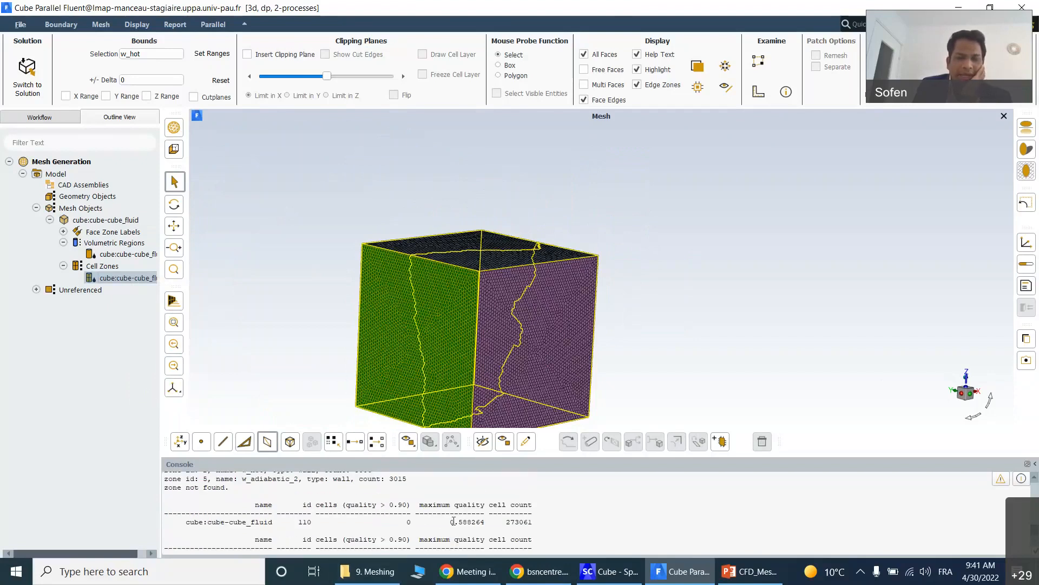
pyautogui.scroll(-1, 453, 521)
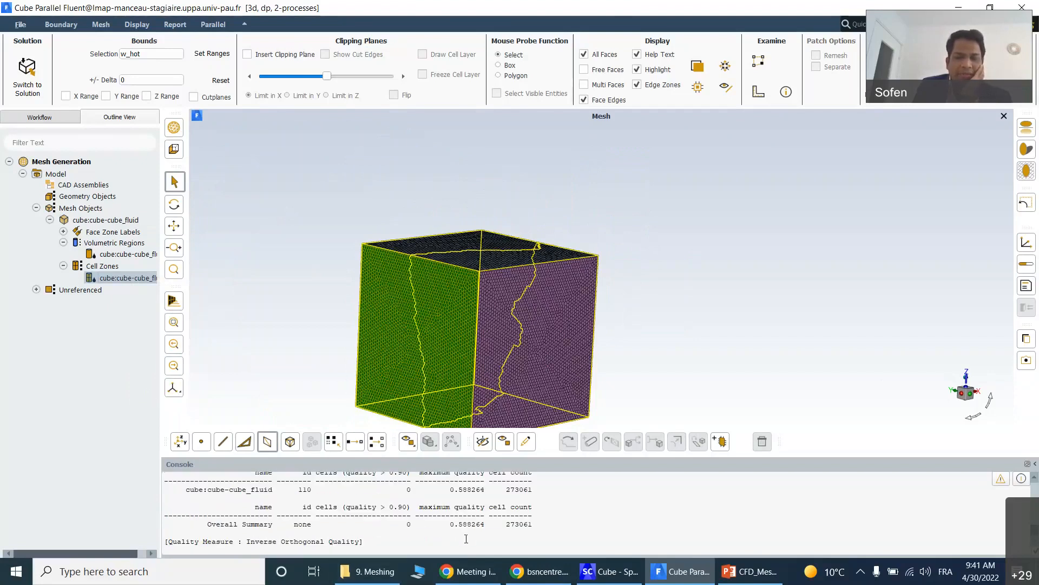
# - Open the Auto Node Move settings of the cube fluid cell zone, review the available quality measures, and close without changes
pyautogui.rightClick(123, 275)
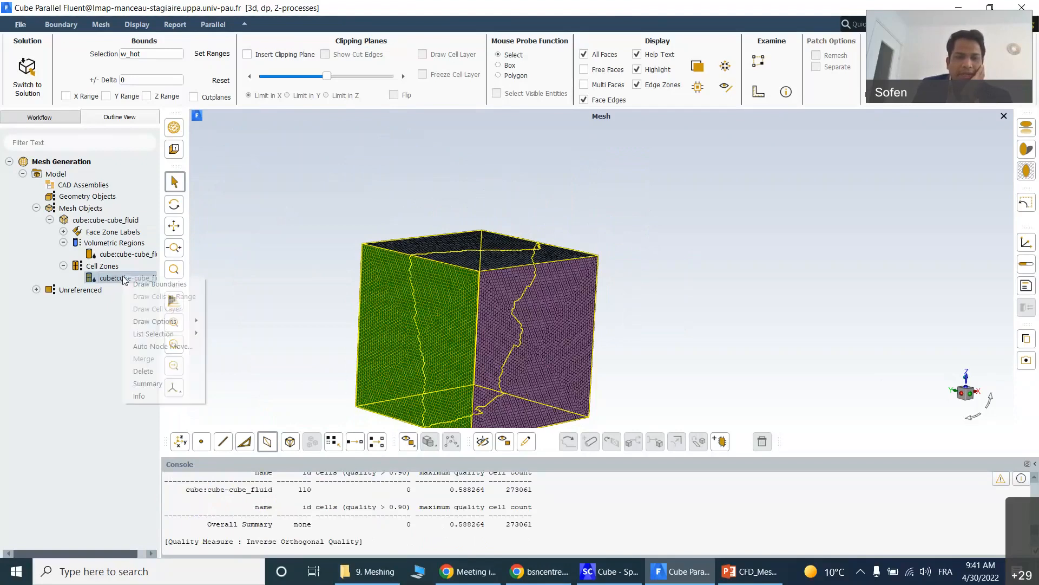
pyautogui.click(158, 347)
pyautogui.click(267, 476)
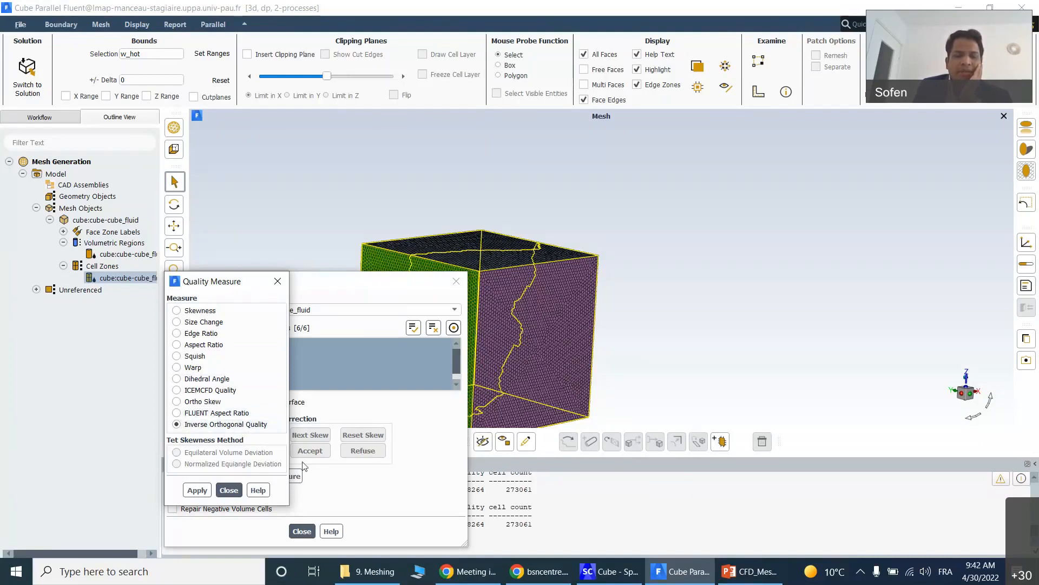
pyautogui.click(229, 490)
pyautogui.click(302, 530)
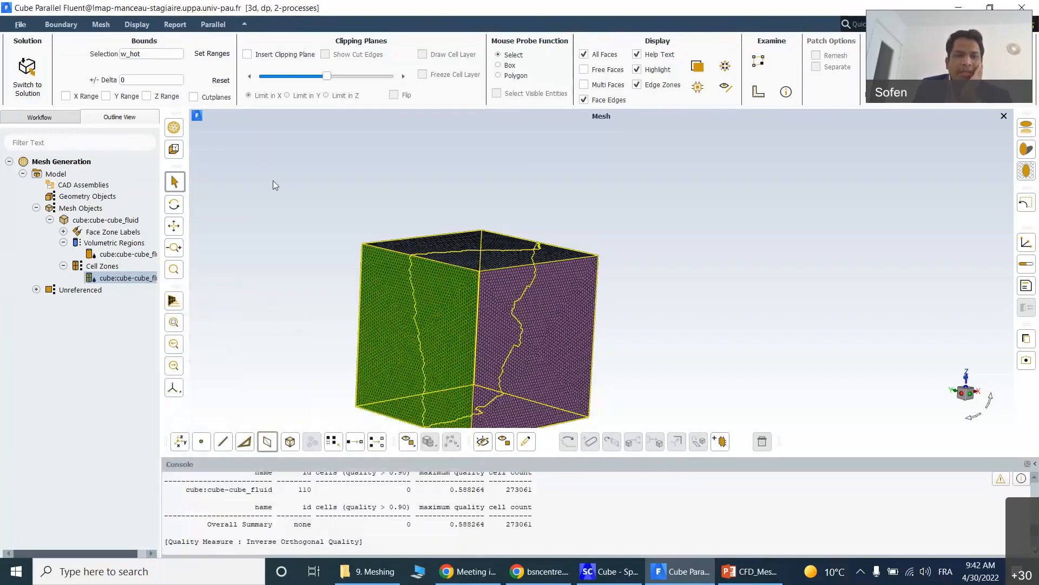
# - Draw the boundaries of the cube fluid cell zone and view the cube from an oblique angle
pyautogui.rightClick(126, 275)
pyautogui.moveTo(162, 337)
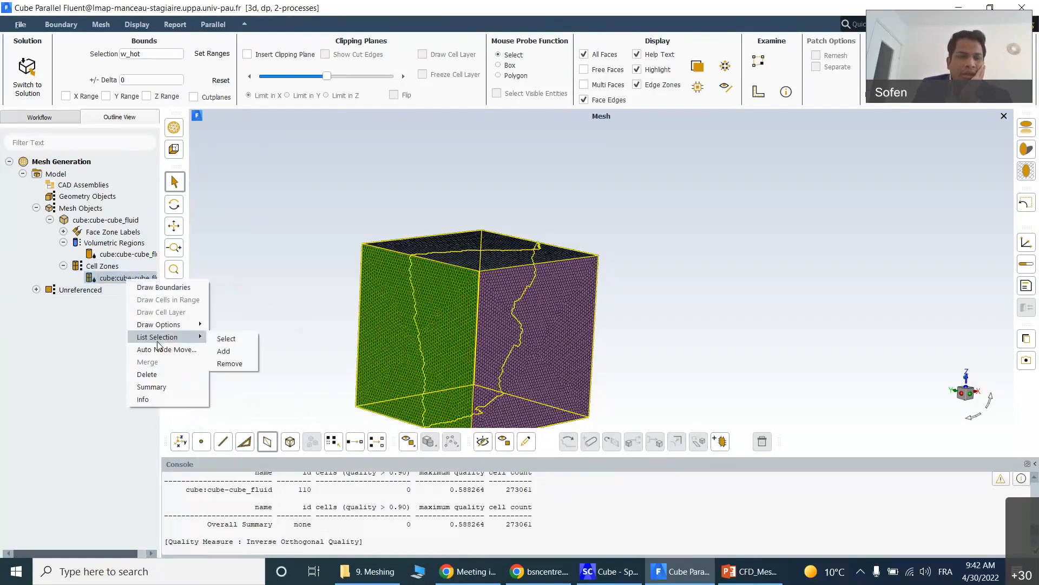
pyautogui.click(165, 286)
pyautogui.scroll(-3, 749, 247)
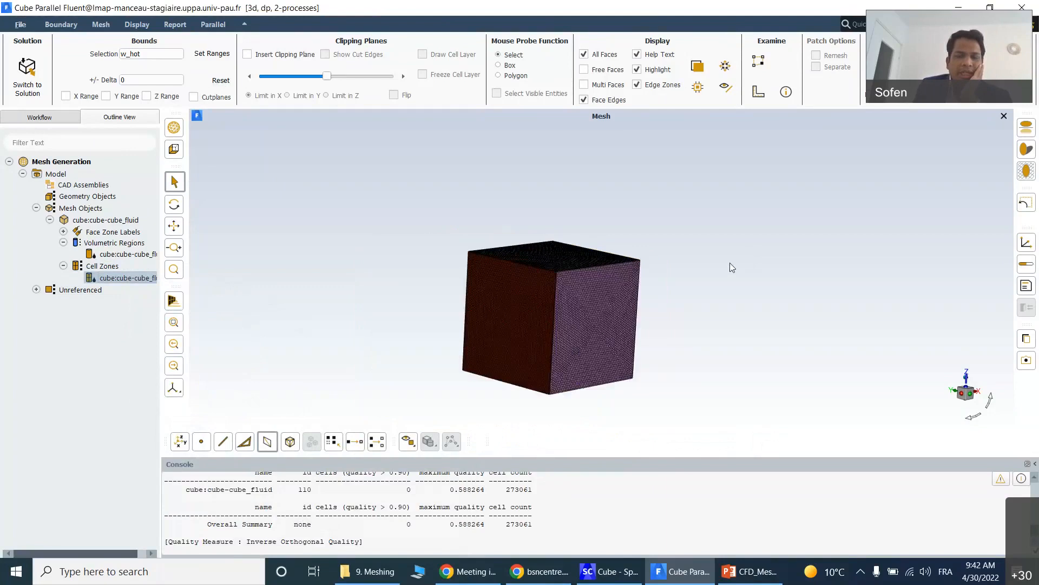
pyautogui.moveTo(719, 336); pyautogui.dragTo(737, 254)
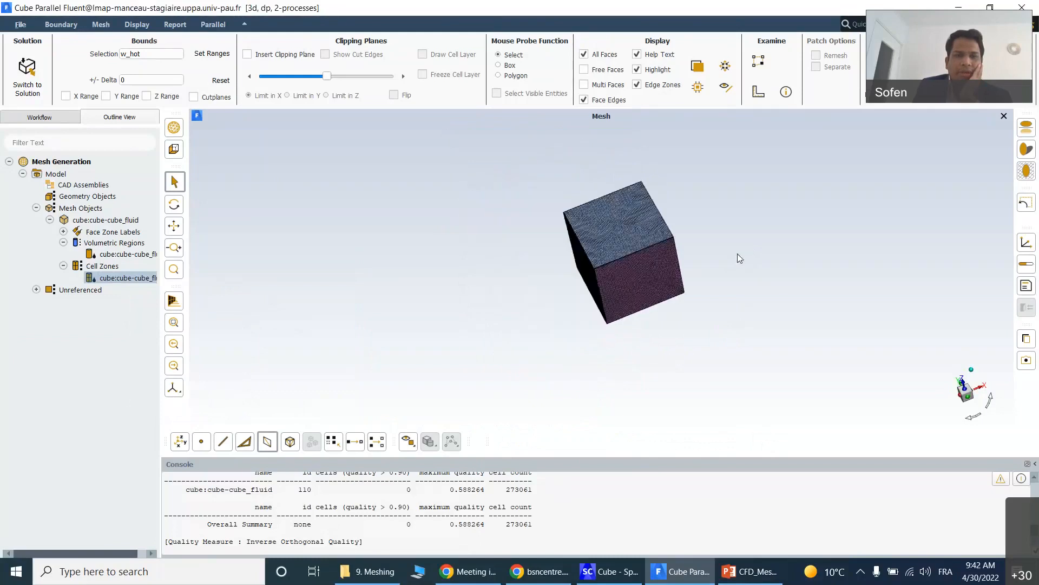
# - Insert a clipping plane through the cube, try the Y and Z limits, and set it to limit in X
pyautogui.click(247, 54)
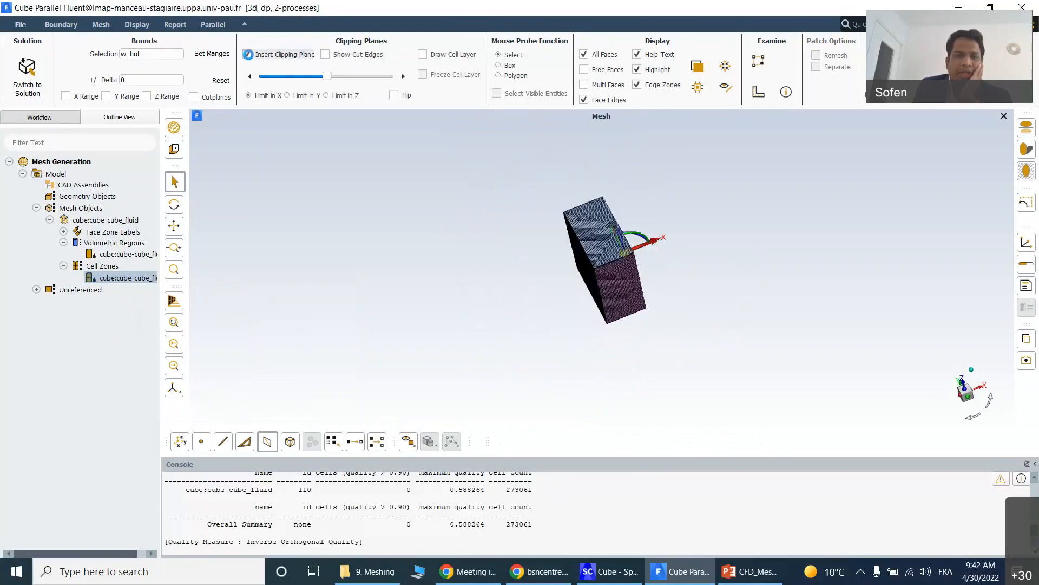
pyautogui.click(287, 95)
pyautogui.click(326, 96)
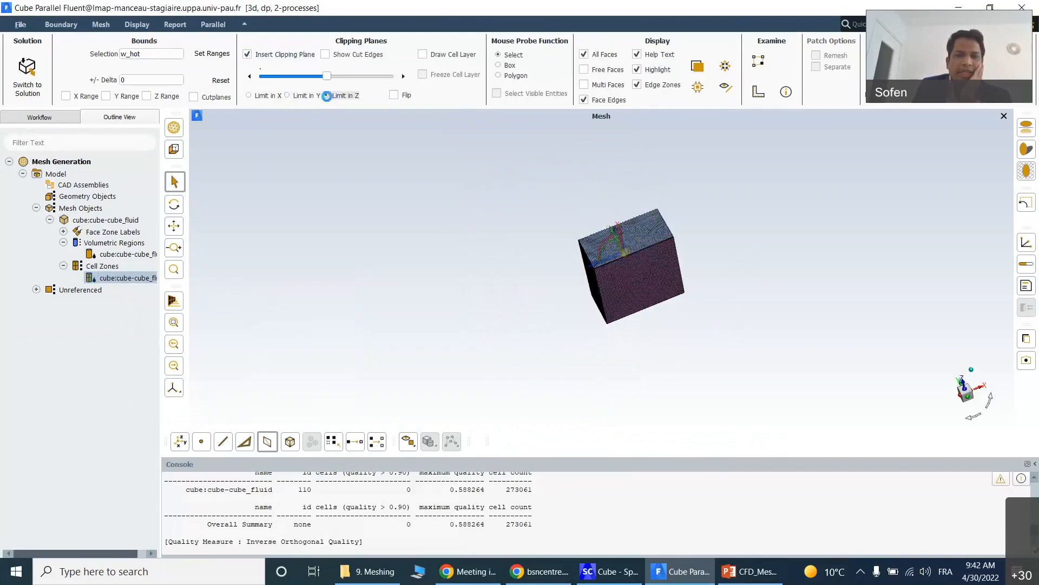
pyautogui.click(249, 95)
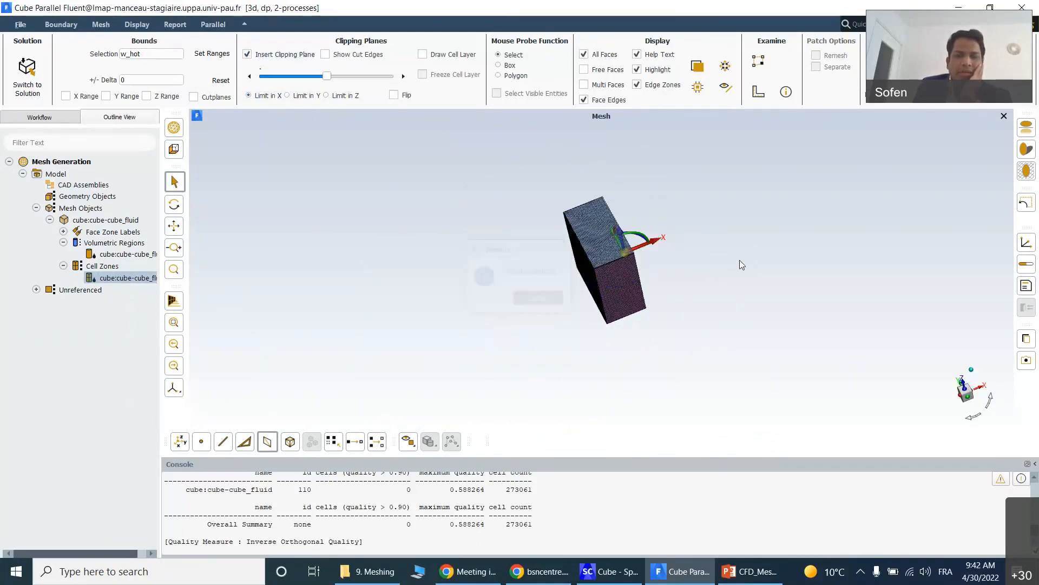
pyautogui.moveTo(739, 265); pyautogui.dragTo(711, 330)
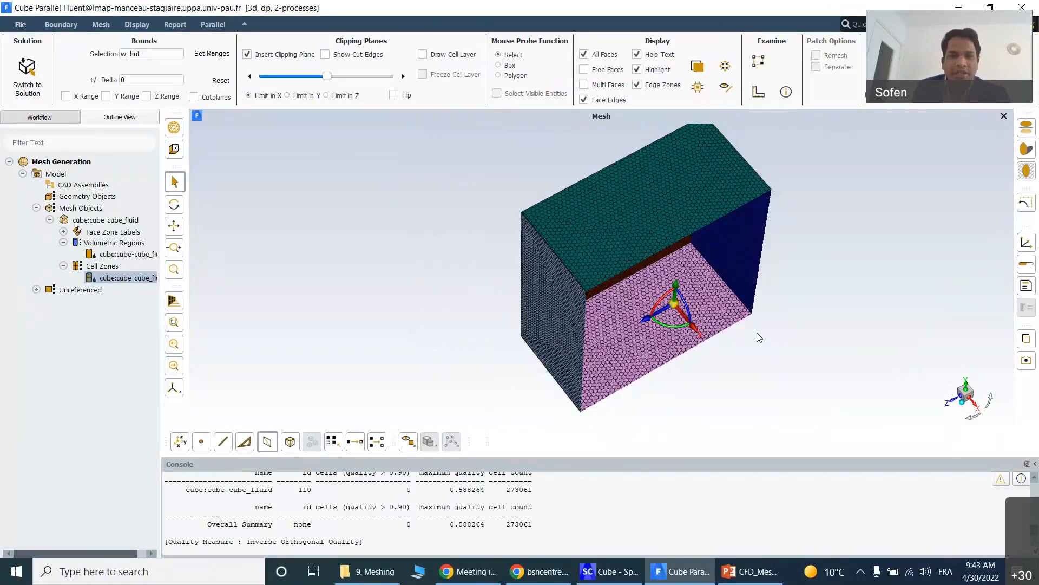
# - Draw the cell layer on the clipping plane and examine the prism layers along the walls and at the corner
pyautogui.click(423, 54)
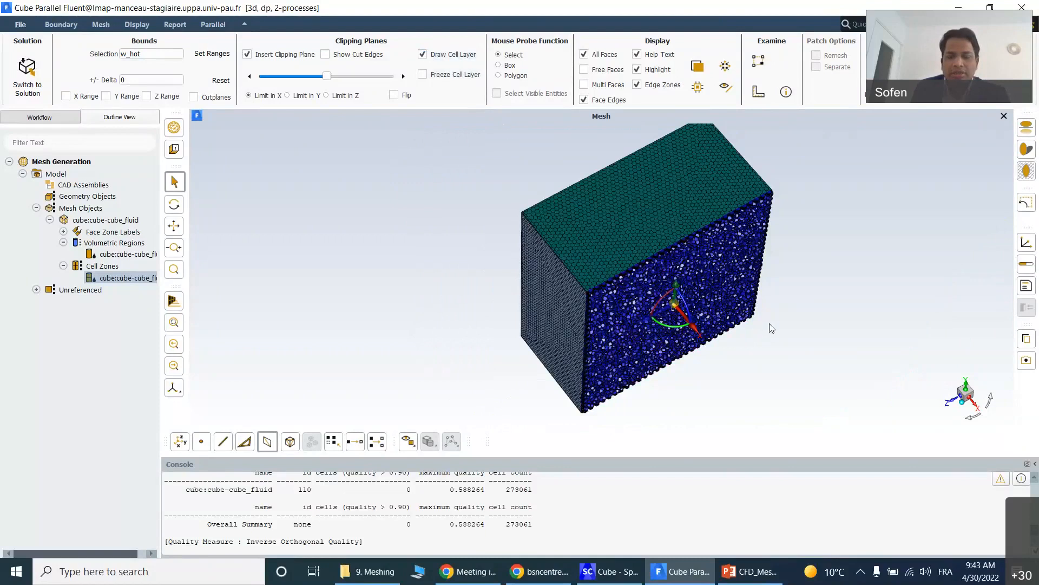
pyautogui.moveTo(772, 328); pyautogui.dragTo(586, 273)
pyautogui.scroll(3, 752, 168)
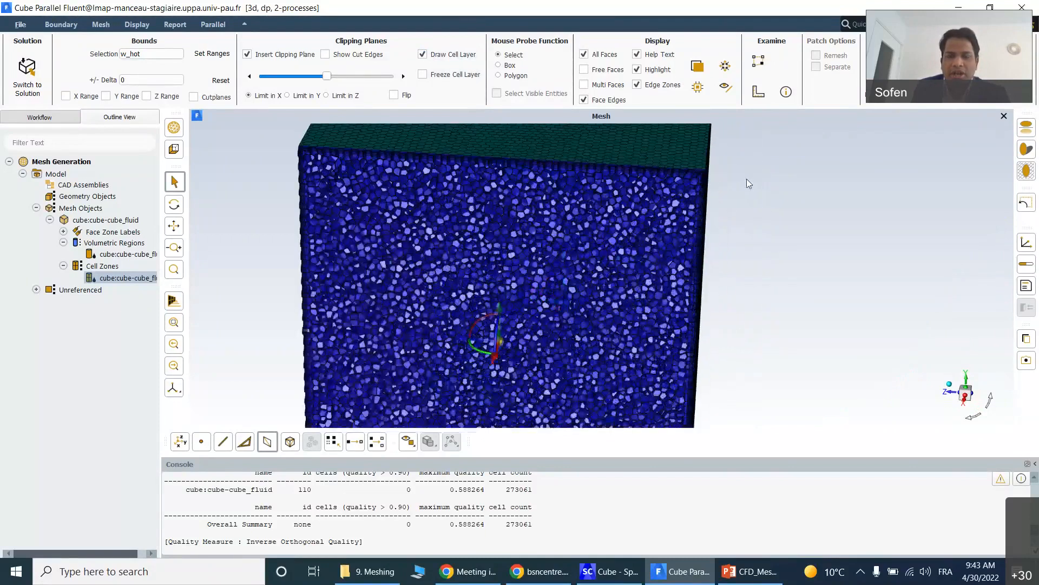
pyautogui.scroll(4, 722, 154)
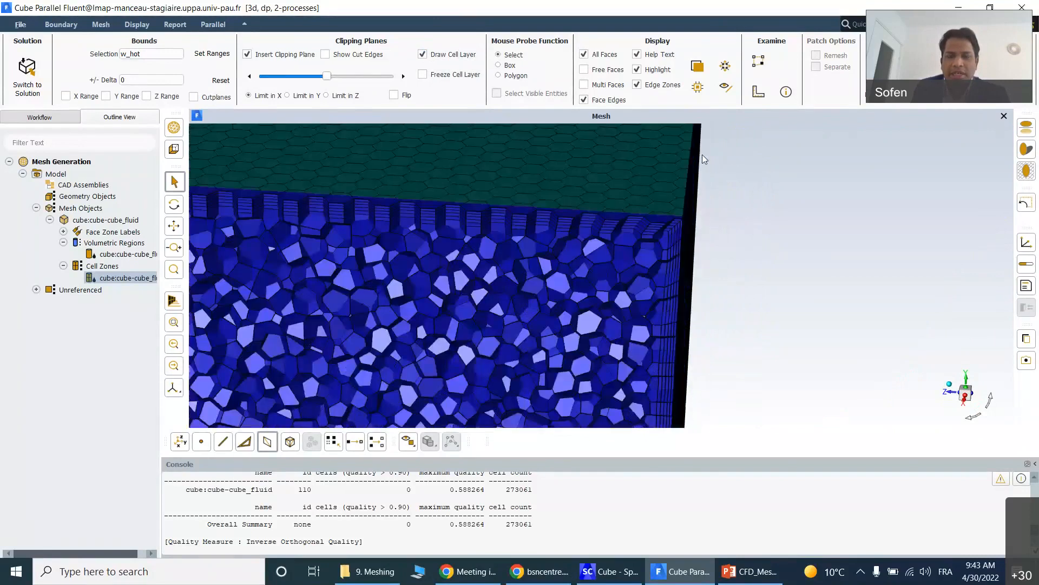
pyautogui.scroll(5, 744, 241)
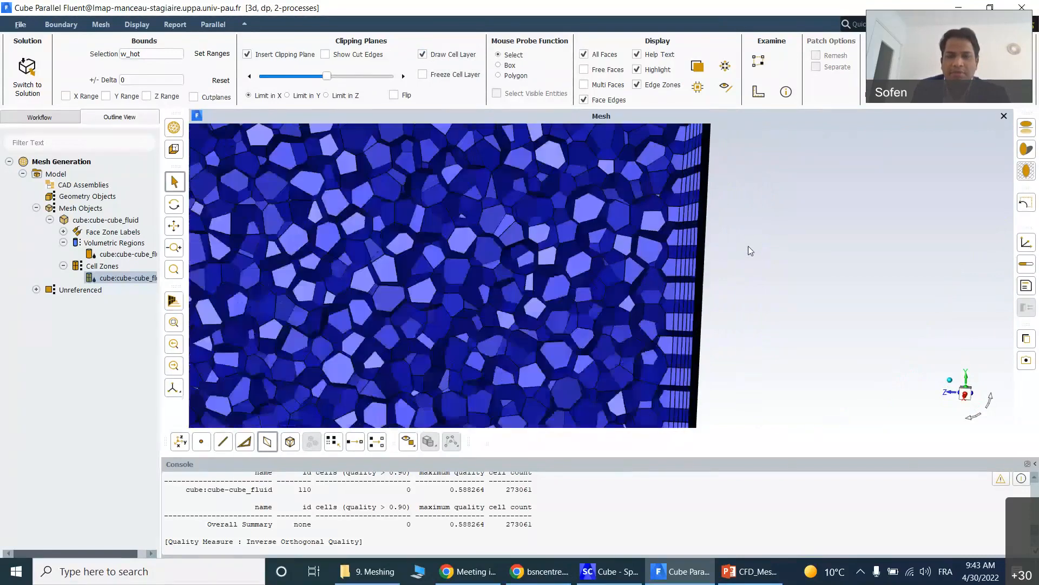
pyautogui.scroll(3, 750, 257)
pyautogui.scroll(-4, 751, 259)
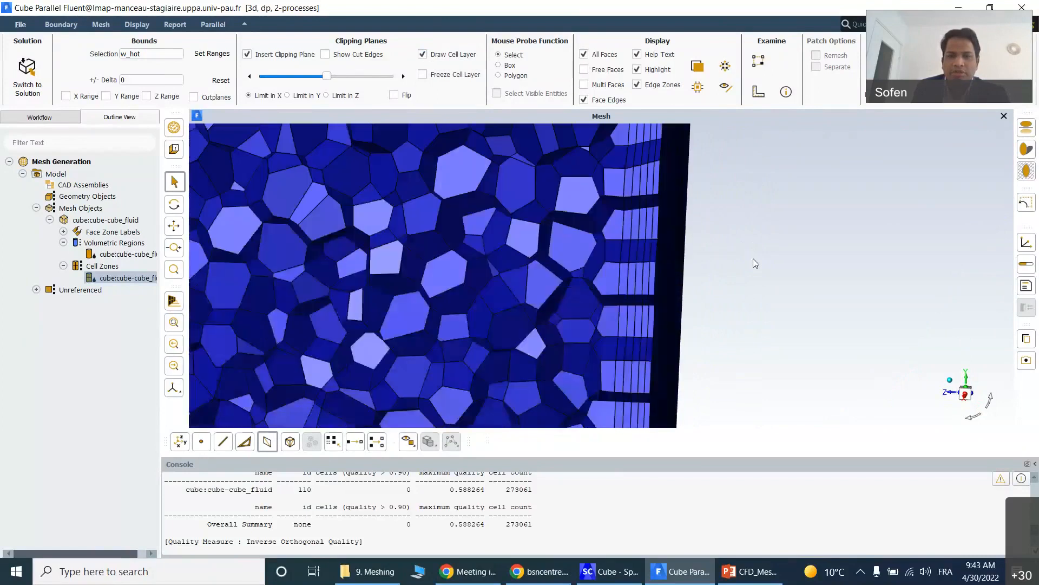
pyautogui.scroll(-4, 752, 258)
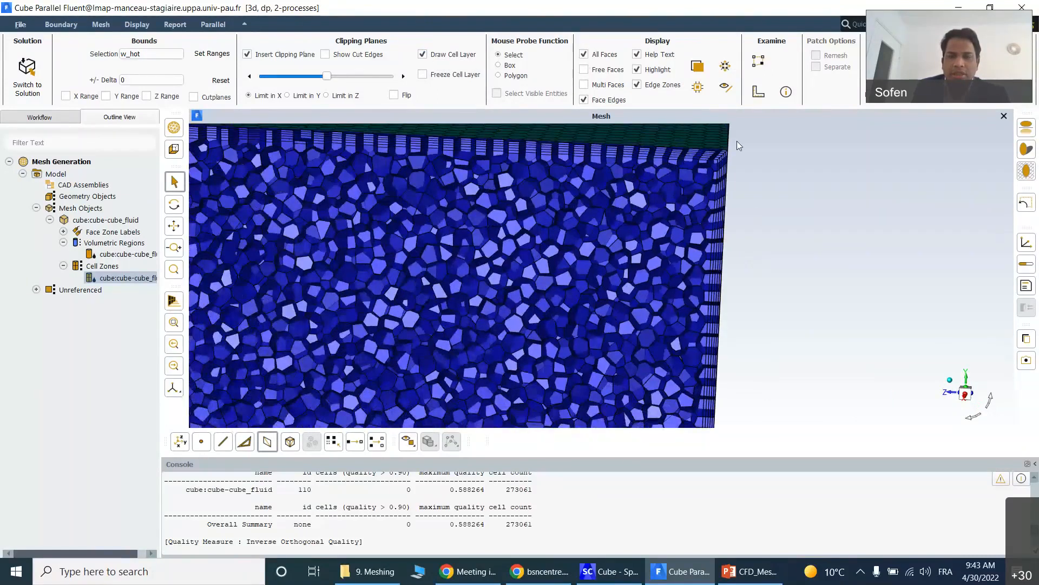
pyautogui.scroll(5, 736, 139)
pyautogui.scroll(2, 736, 138)
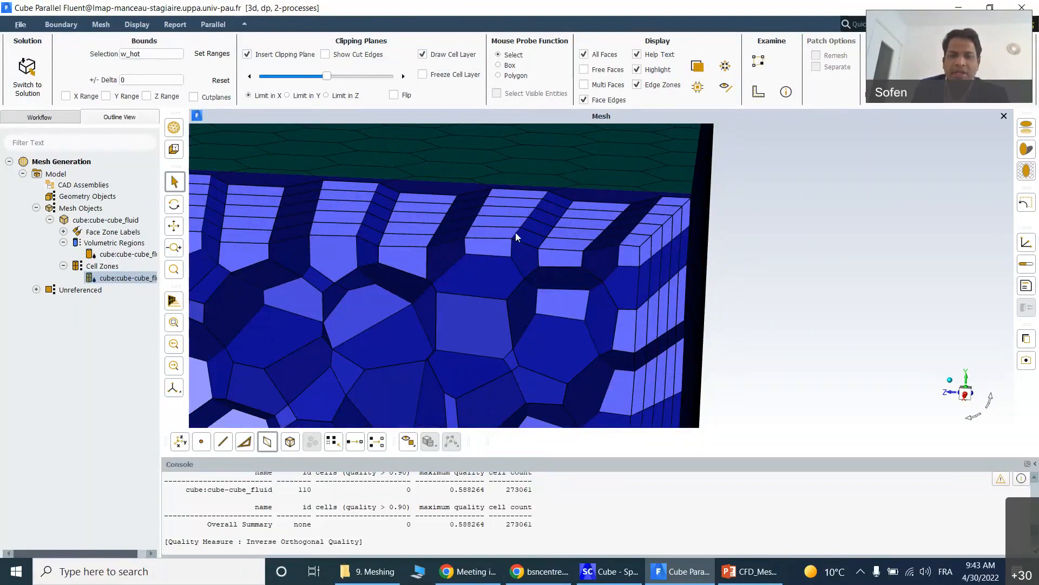
# - Examine the interior polyhedral cells on the cut and the transition from the wall prism layers to the polyhedra
pyautogui.scroll(-6, 814, 241)
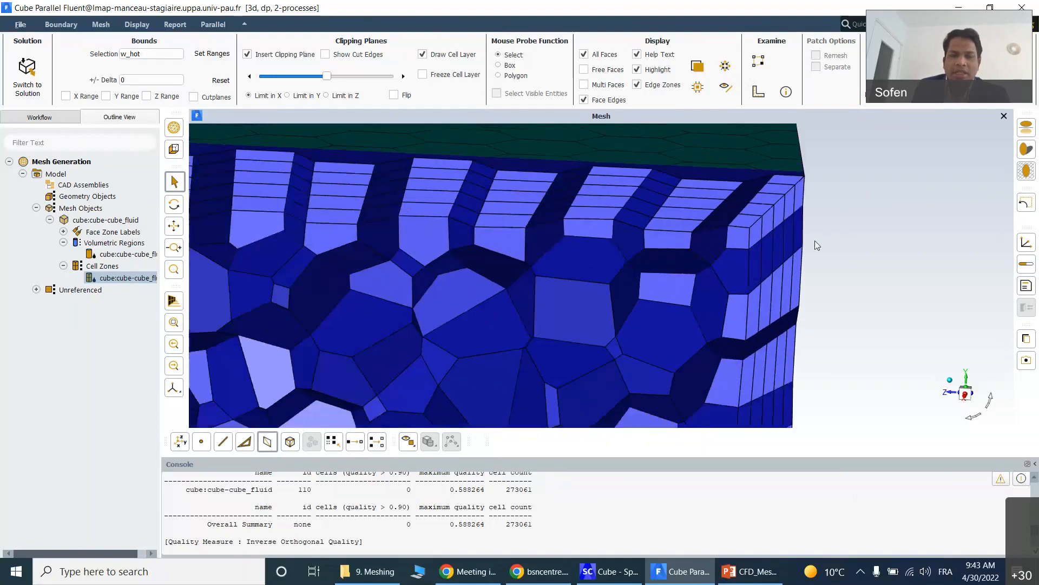
pyautogui.scroll(-2, 814, 240)
pyautogui.scroll(6, 501, 323)
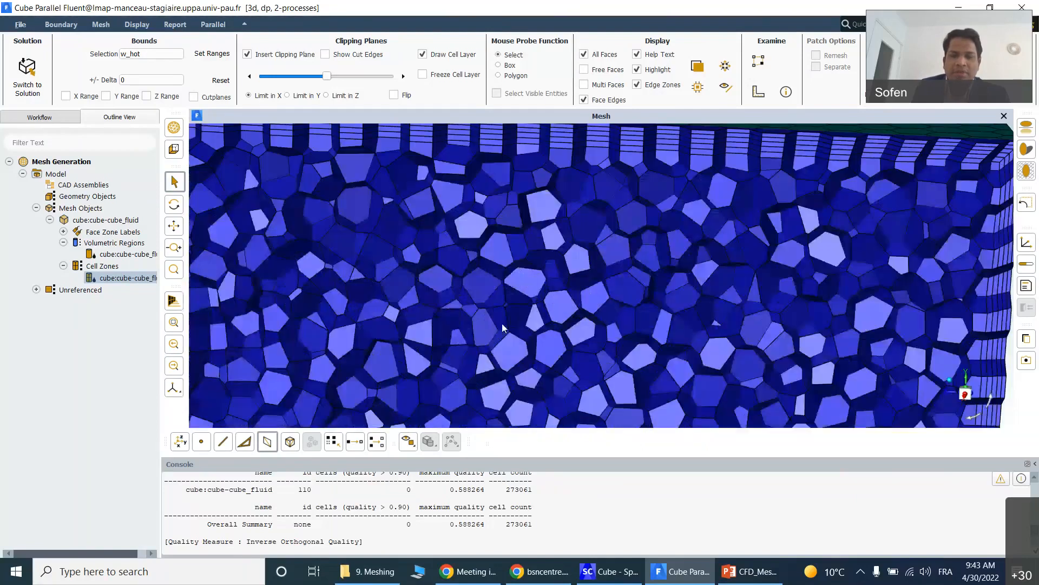
pyautogui.scroll(-2, 512, 349)
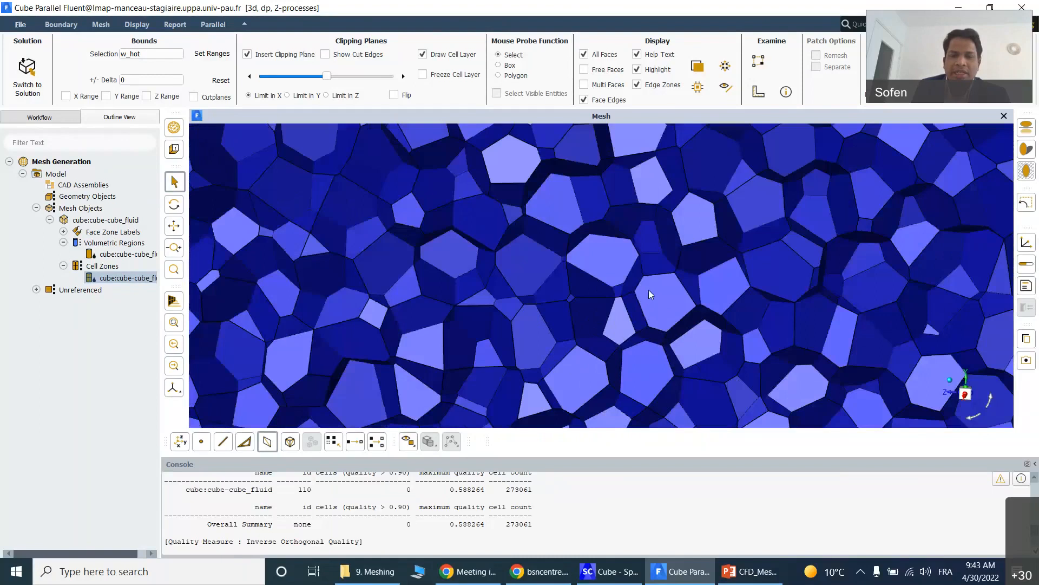
pyautogui.scroll(-2, 554, 300)
pyautogui.scroll(2, 560, 303)
pyautogui.scroll(-4, 560, 304)
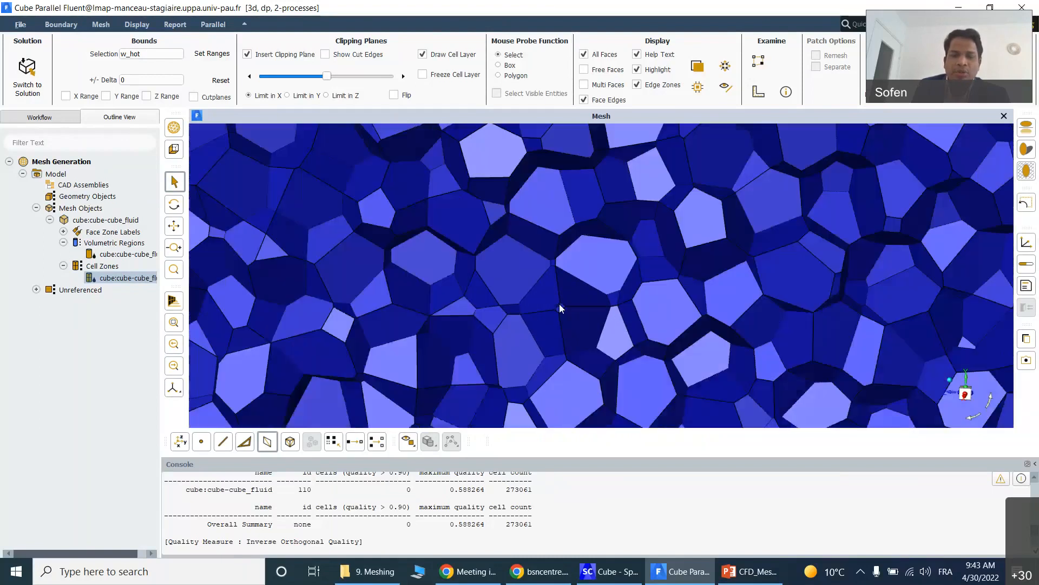
pyautogui.scroll(-4, 560, 304)
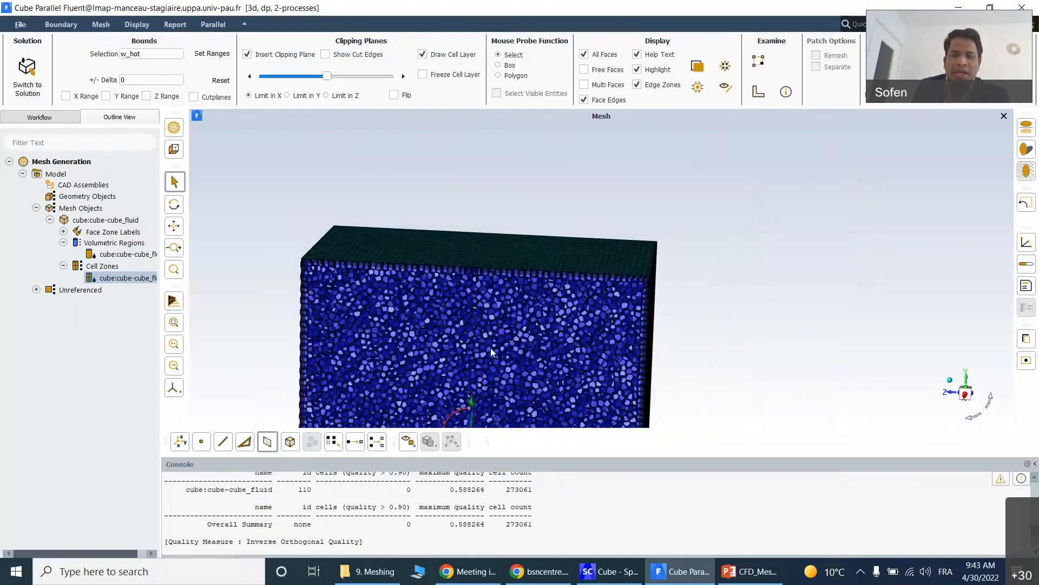
pyautogui.scroll(1, 487, 348)
pyautogui.scroll(2, 483, 352)
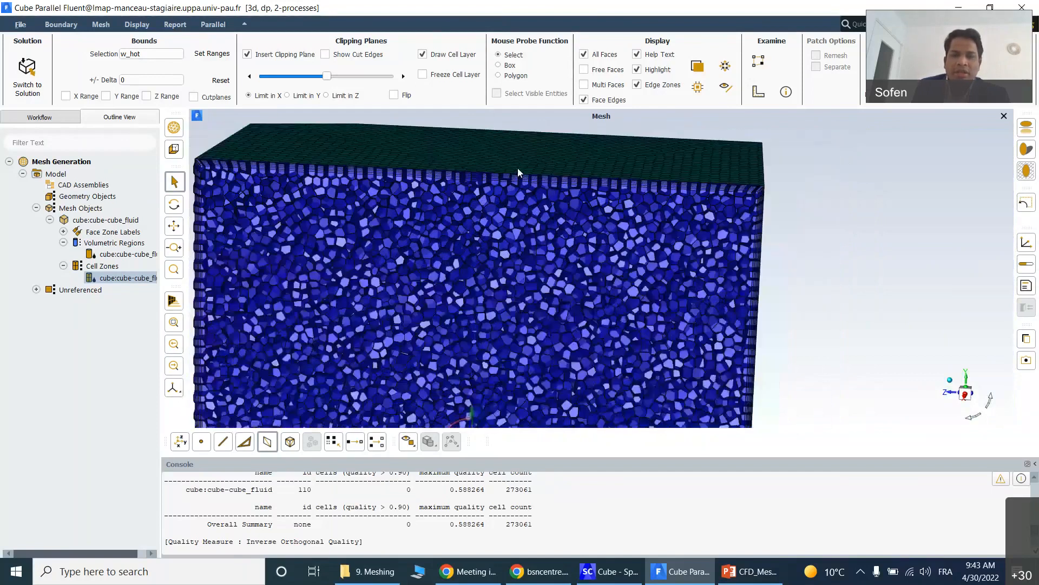
pyautogui.scroll(3, 519, 169)
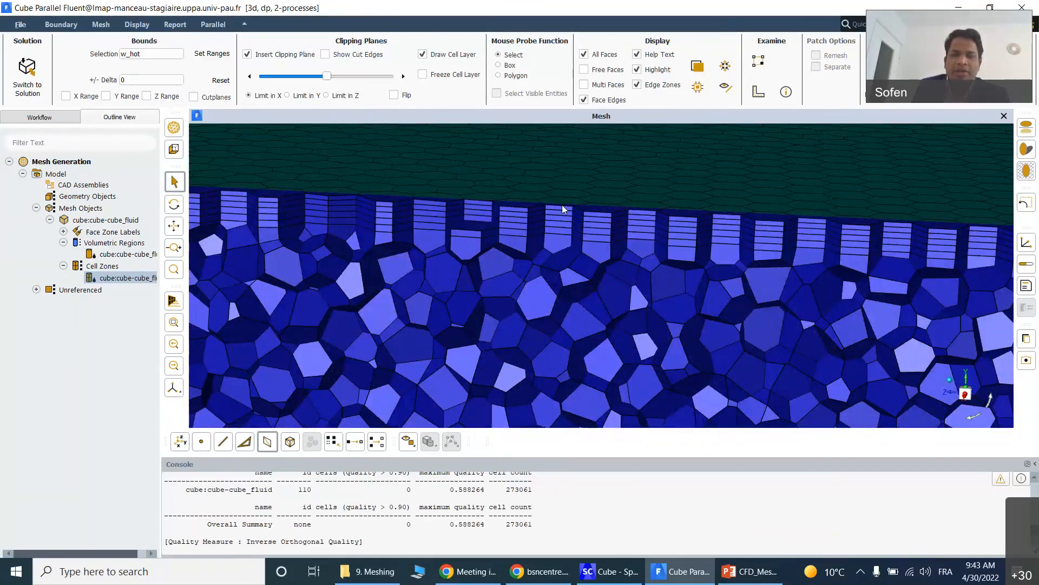
pyautogui.scroll(5, 553, 253)
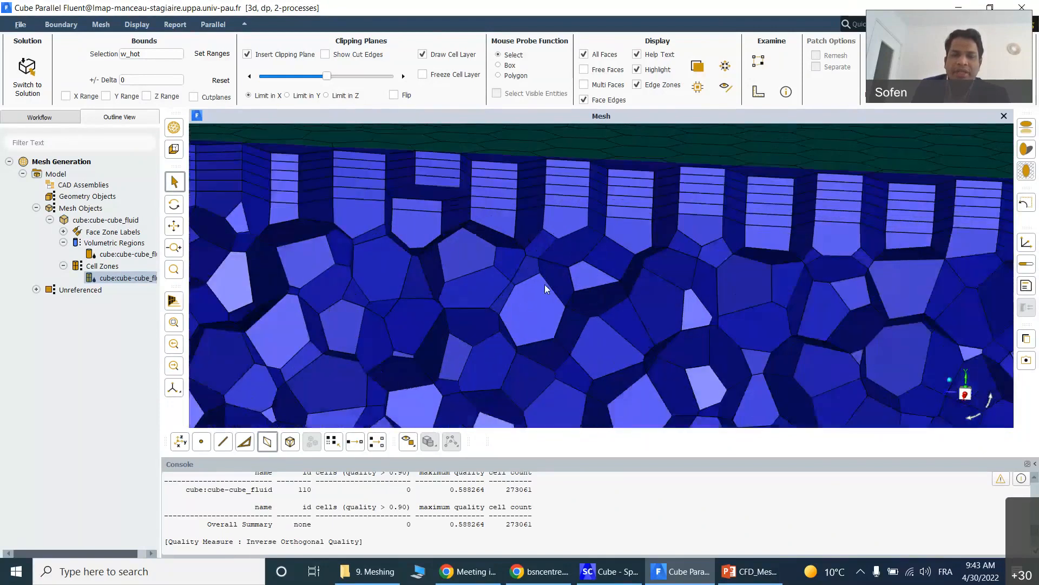
pyautogui.scroll(-5, 545, 291)
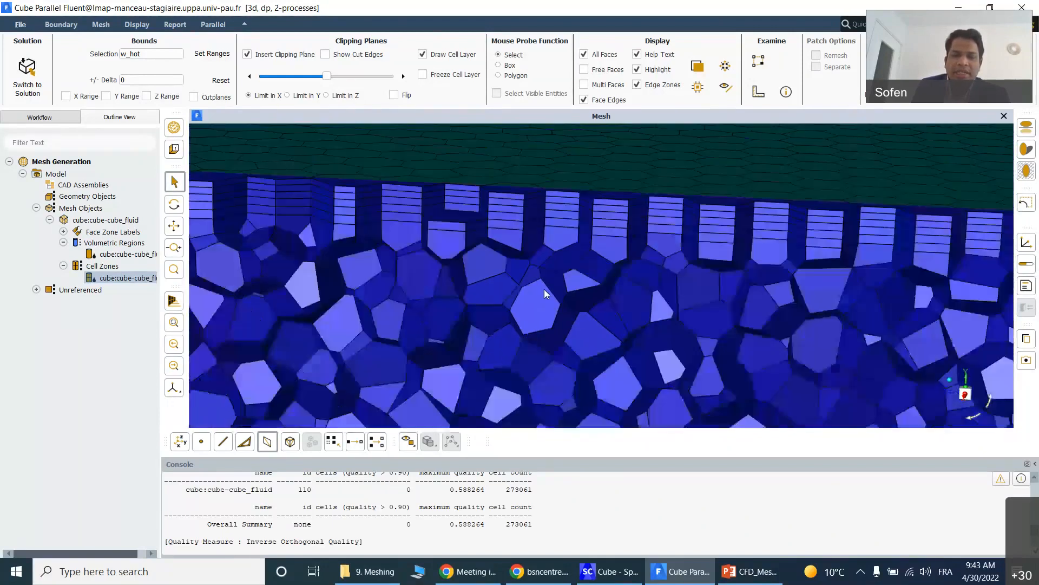
pyautogui.scroll(-5, 544, 292)
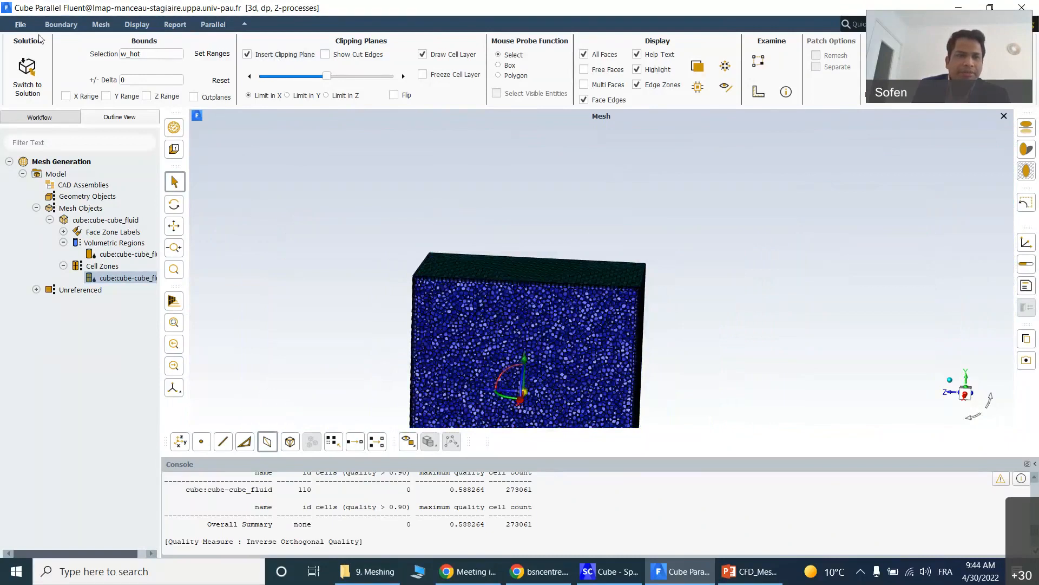
# - Write the mesh as a binary Mesh Files (*.msh*) file named Cube_poly.msh.gz in the Natural_convection folder
pyautogui.click(17, 26)
pyautogui.moveTo(24, 52)
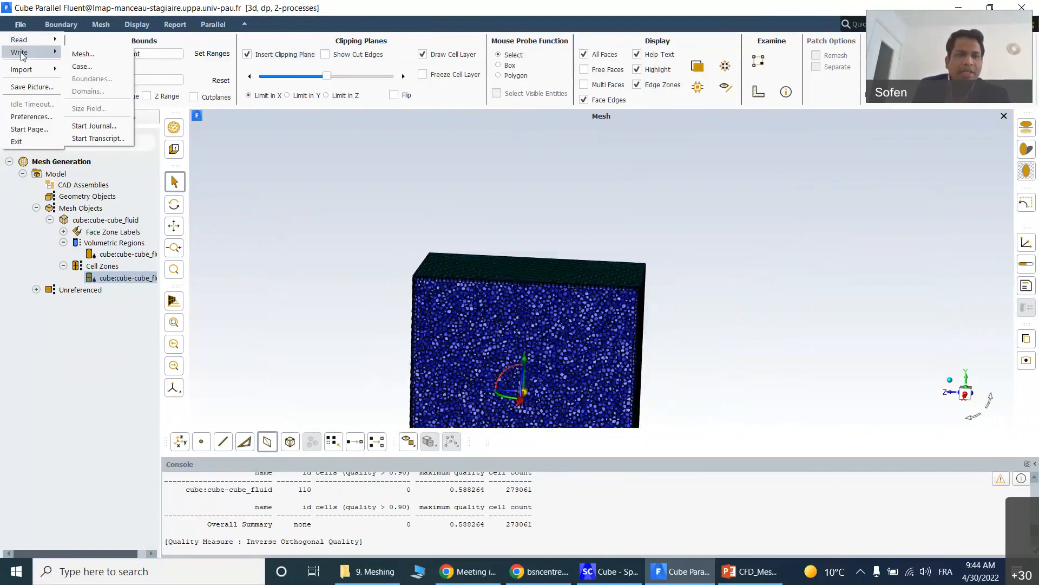
pyautogui.click(81, 53)
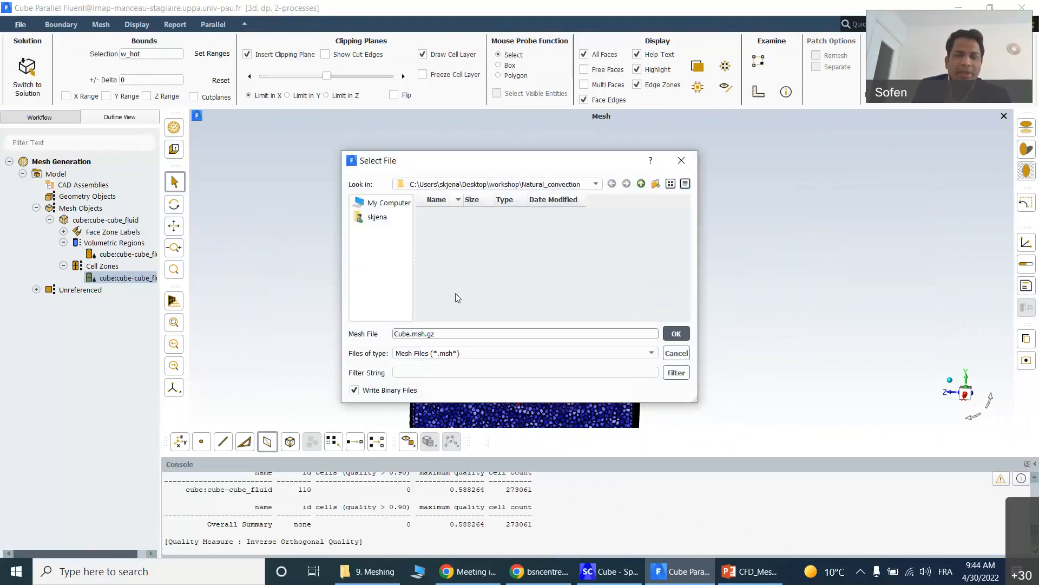
pyautogui.click(483, 357)
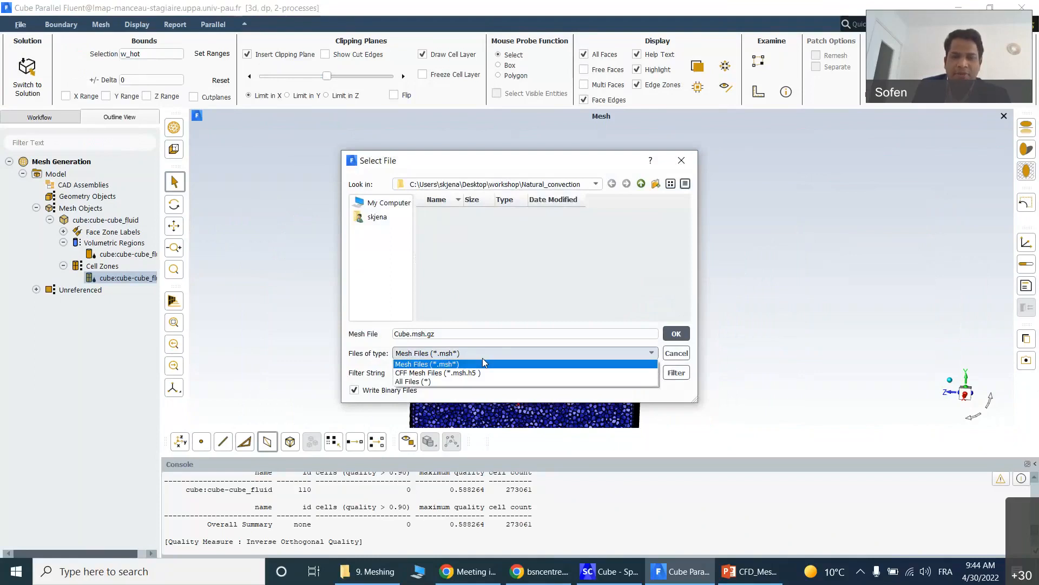
pyautogui.click(482, 362)
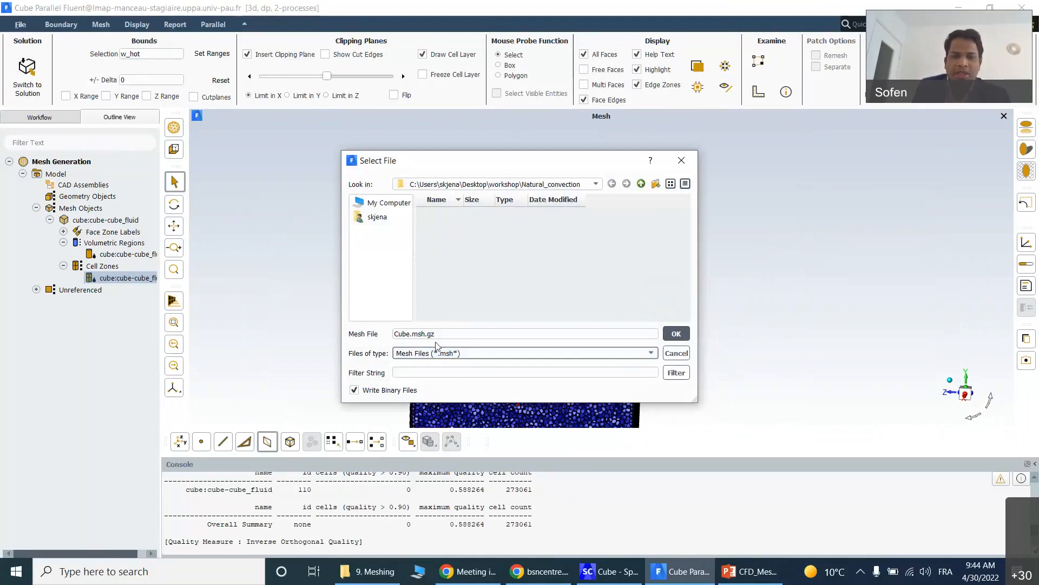
pyautogui.click(402, 334)
pyautogui.click(408, 334)
pyautogui.write('_poly.')
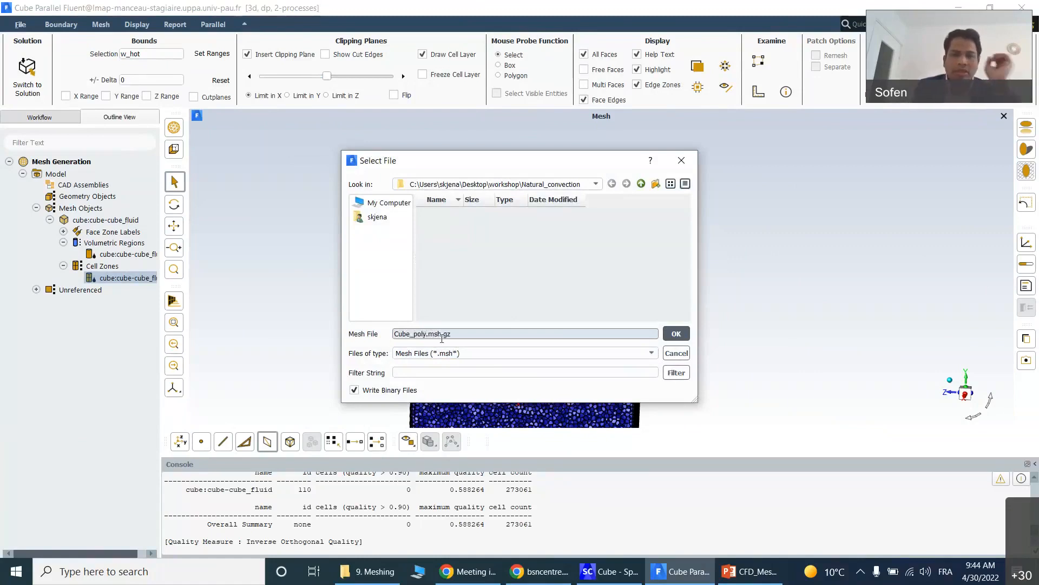
pyautogui.click(680, 334)
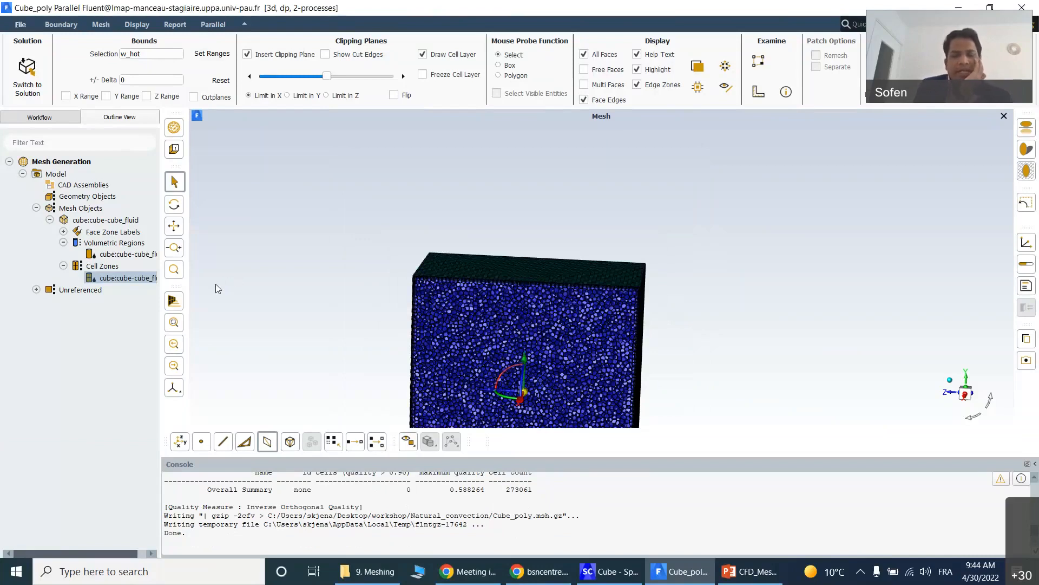
# - Delete the cube fluid cell zone, accepting removal of the full poly mesh and restoration of the original boundary faces
pyautogui.rightClick(123, 280)
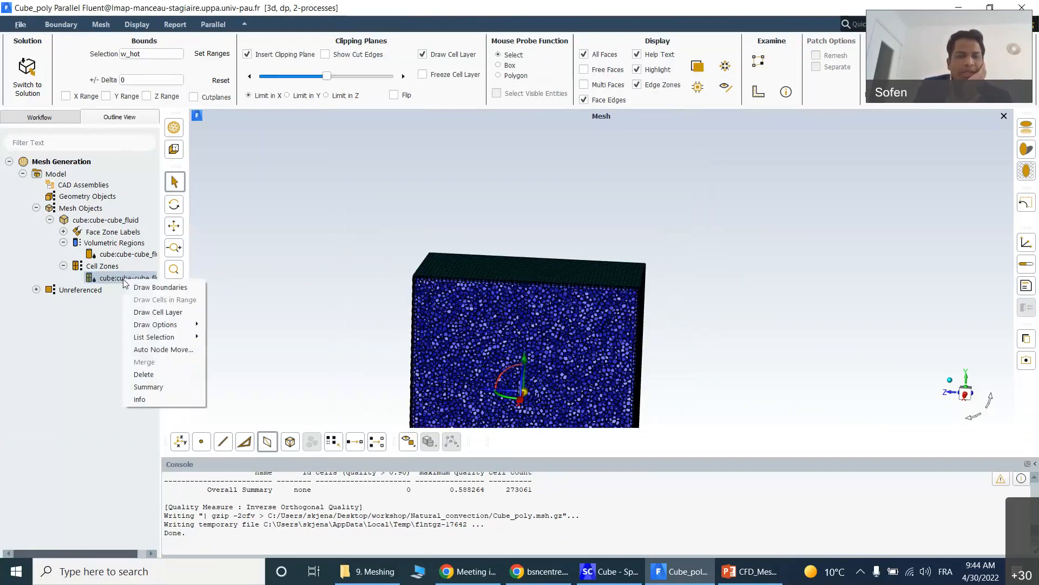
pyautogui.click(162, 379)
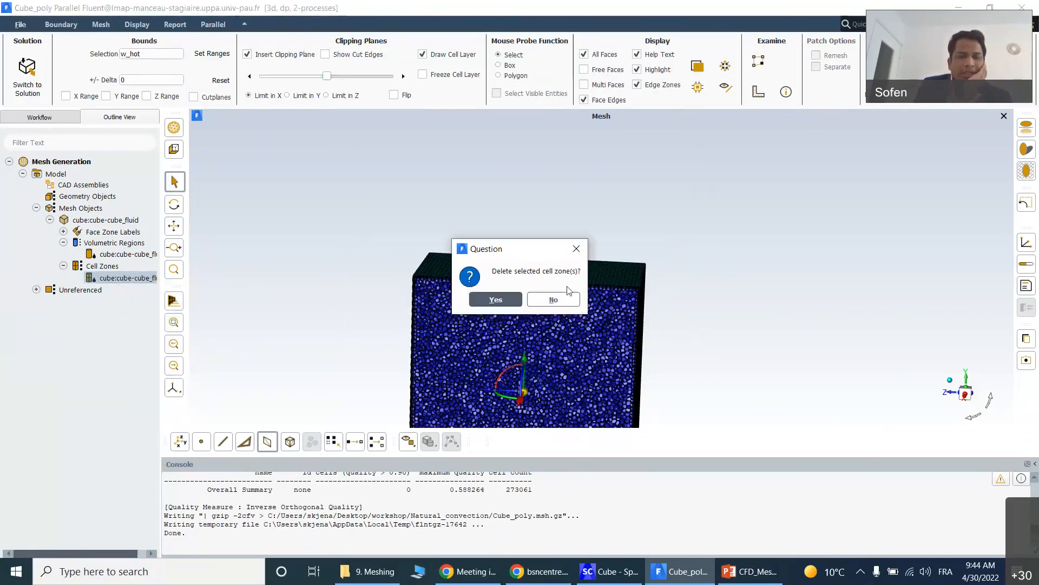
pyautogui.click(494, 300)
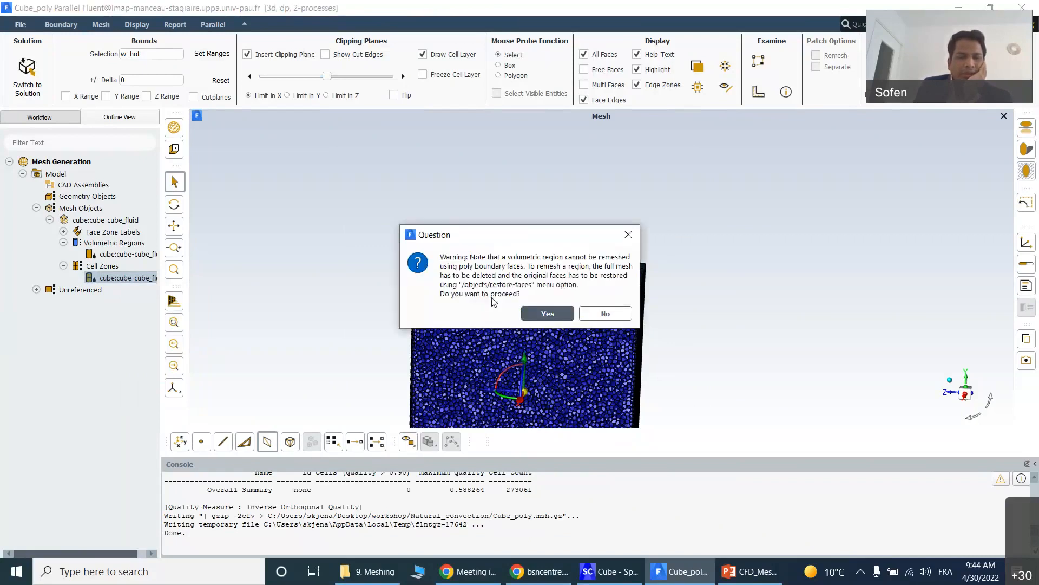
pyautogui.click(565, 312)
pyautogui.click(566, 302)
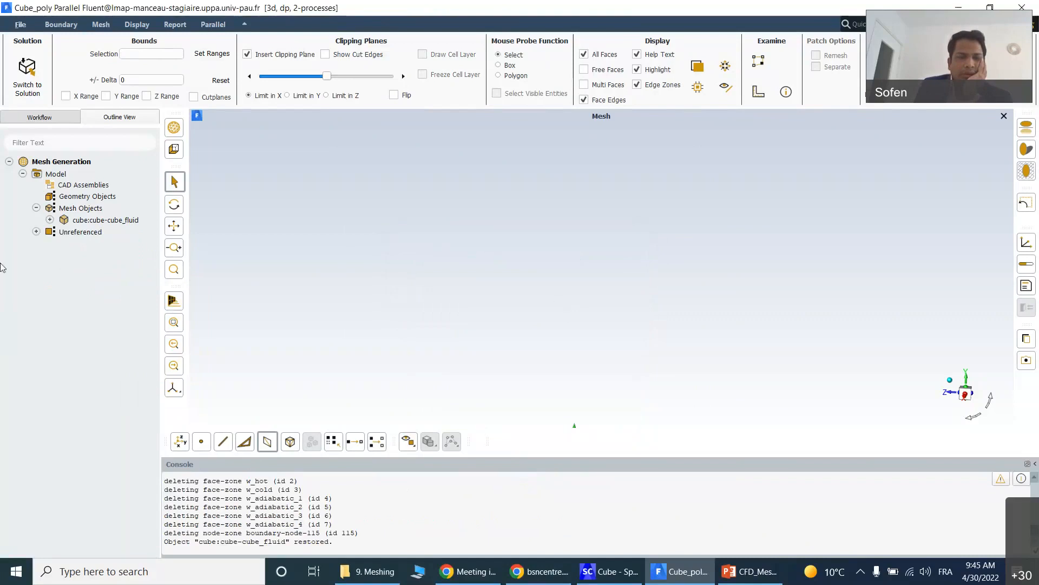
# - Draw the cube's fluid volumetric region and view its triangular surface mesh
pyautogui.click(49, 219)
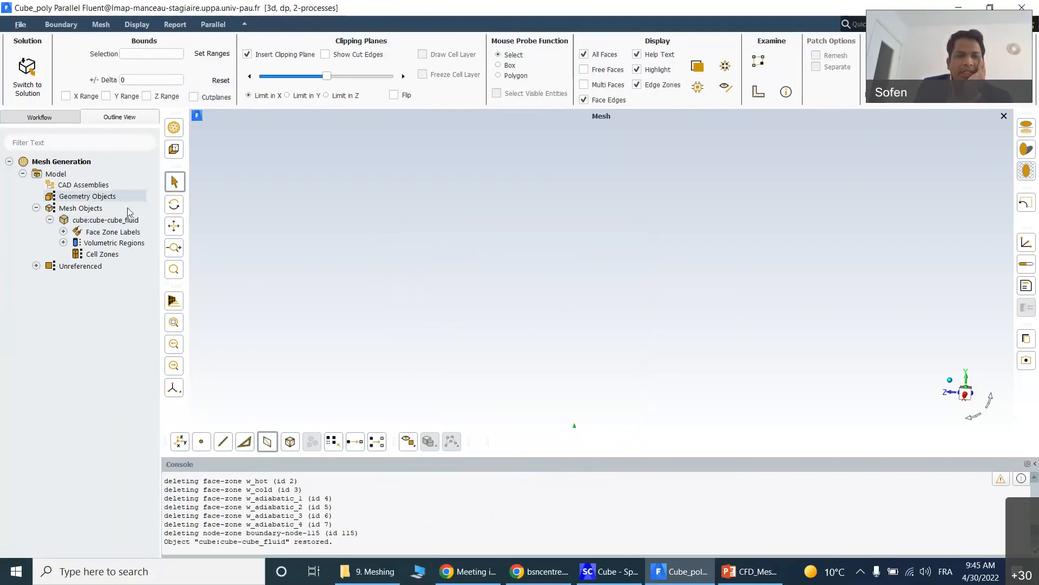
pyautogui.click(64, 243)
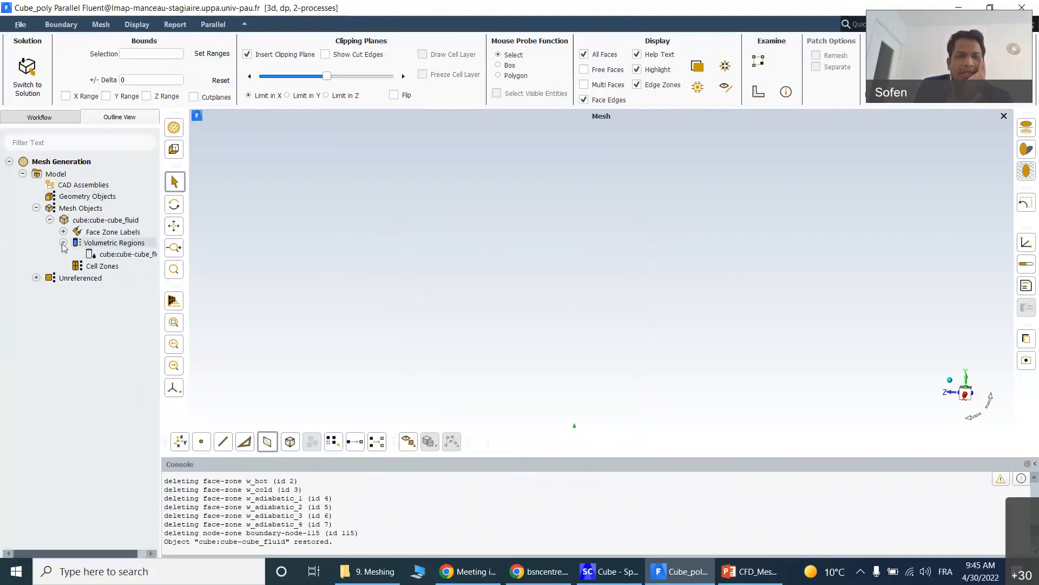
pyautogui.rightClick(128, 254)
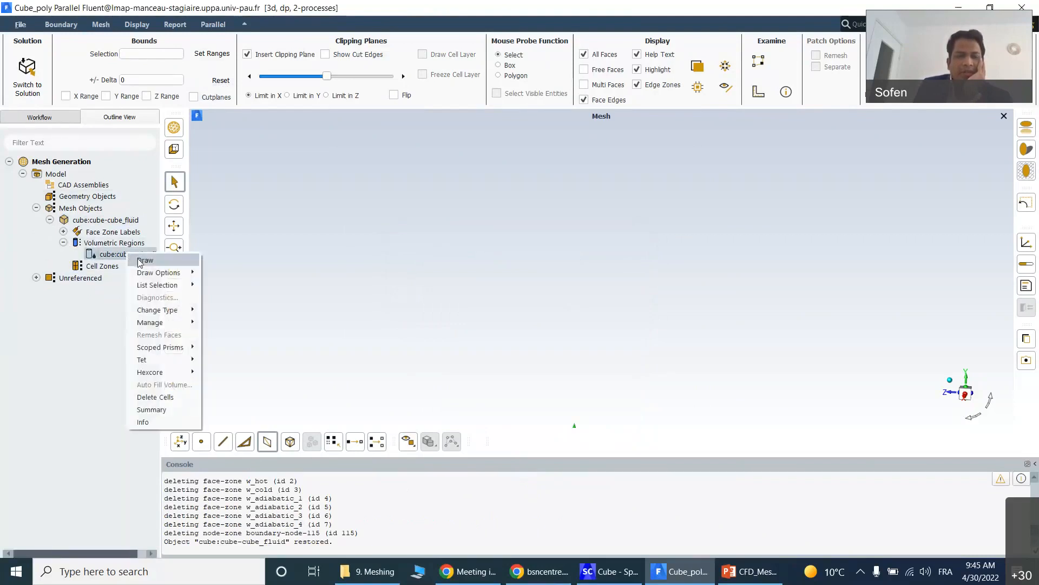
pyautogui.click(144, 260)
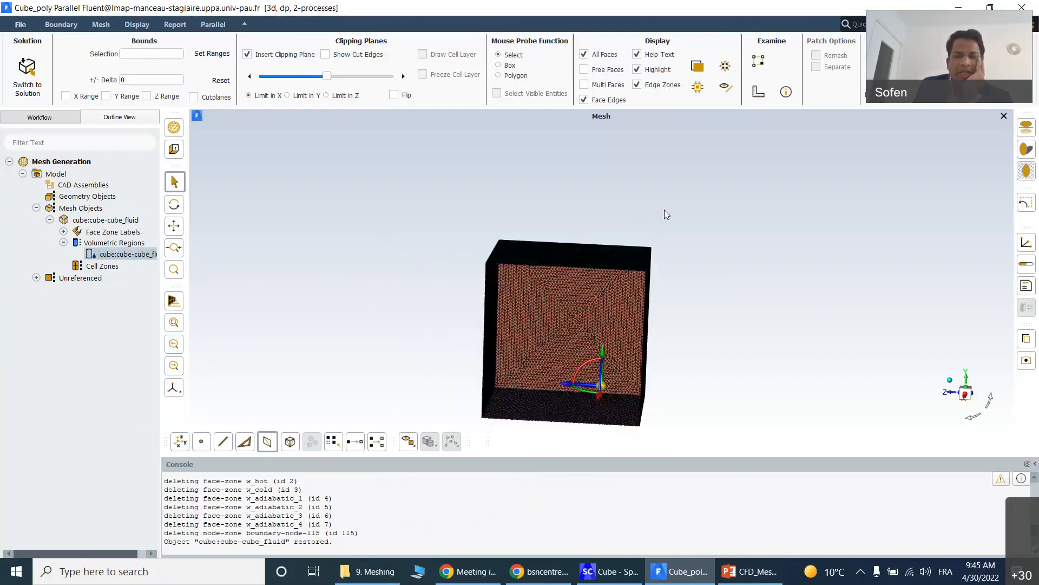
pyautogui.scroll(3, 664, 210)
pyautogui.moveTo(668, 220)
pyautogui.mouseDown()
pyautogui.moveTo(662, 354)
pyautogui.moveTo(571, 324)
pyautogui.mouseUp()
pyautogui.scroll(5, 572, 325)
pyautogui.scroll(-2, 574, 325)
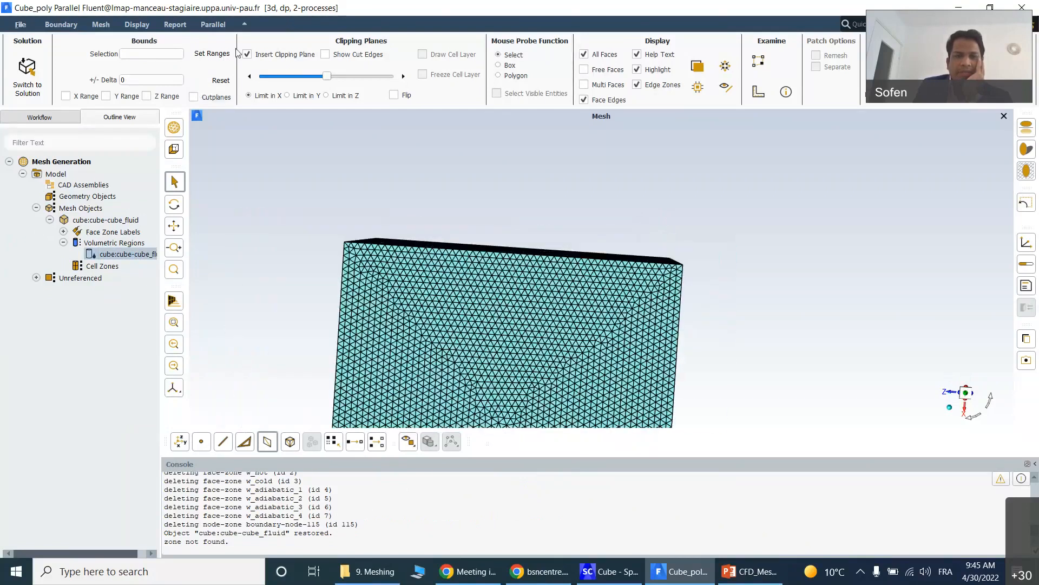
# - Remove the clipping plane and examine the triangular surface mesh closely at one corner of the cube
pyautogui.click(247, 54)
pyautogui.moveTo(689, 291); pyautogui.dragTo(655, 363)
pyautogui.scroll(-1, 459, 211)
pyautogui.scroll(3, 455, 199)
pyautogui.scroll(1, 459, 229)
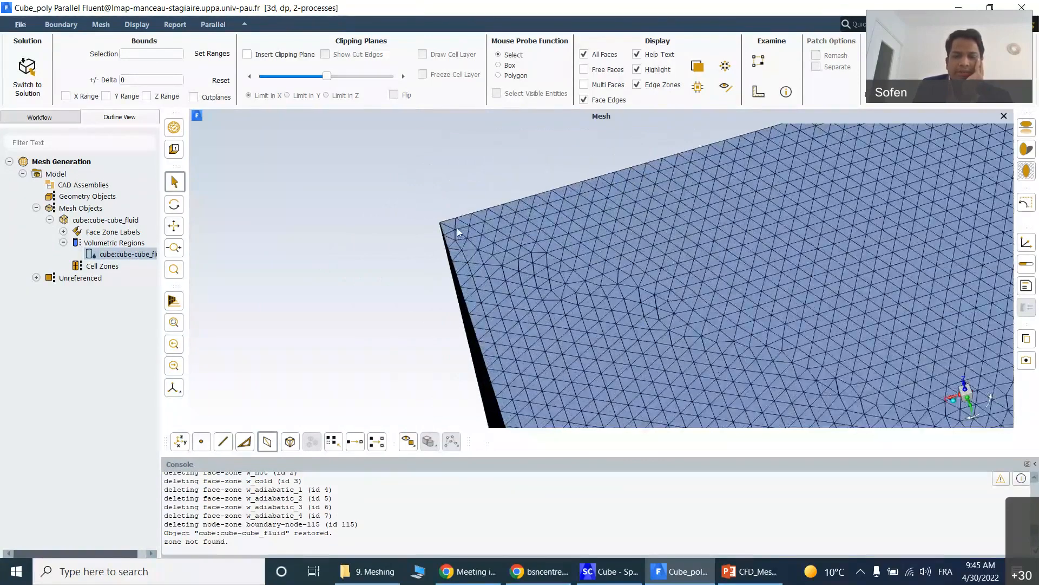
pyautogui.scroll(1, 456, 226)
pyautogui.click(378, 231)
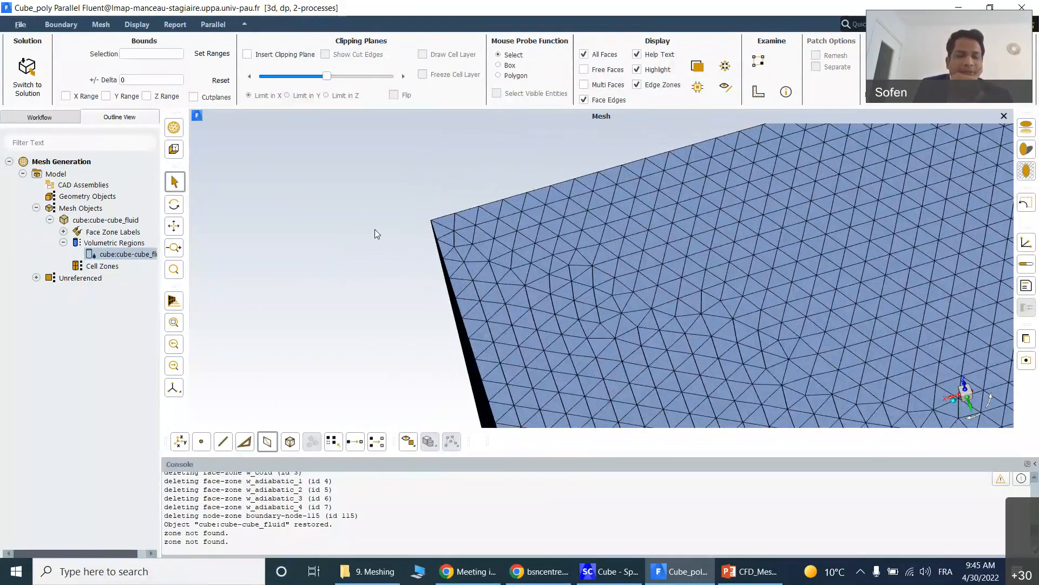
pyautogui.press('Escape')
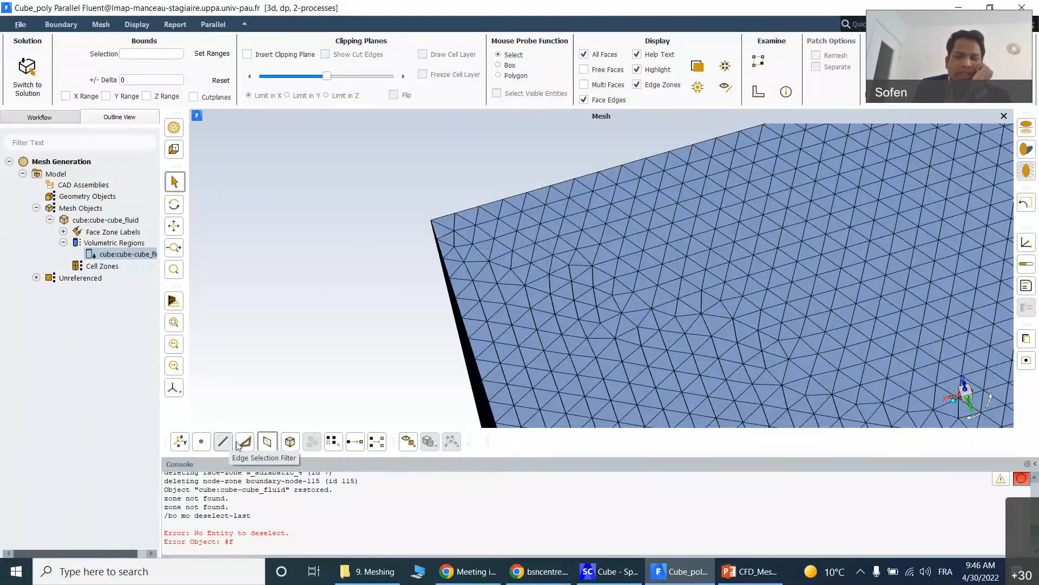
# - Switch to the CFD_Meshing presentation in PowerPoint, consult the Mesh Basic Terminology slide, and return to Fluent
pyautogui.click(745, 577)
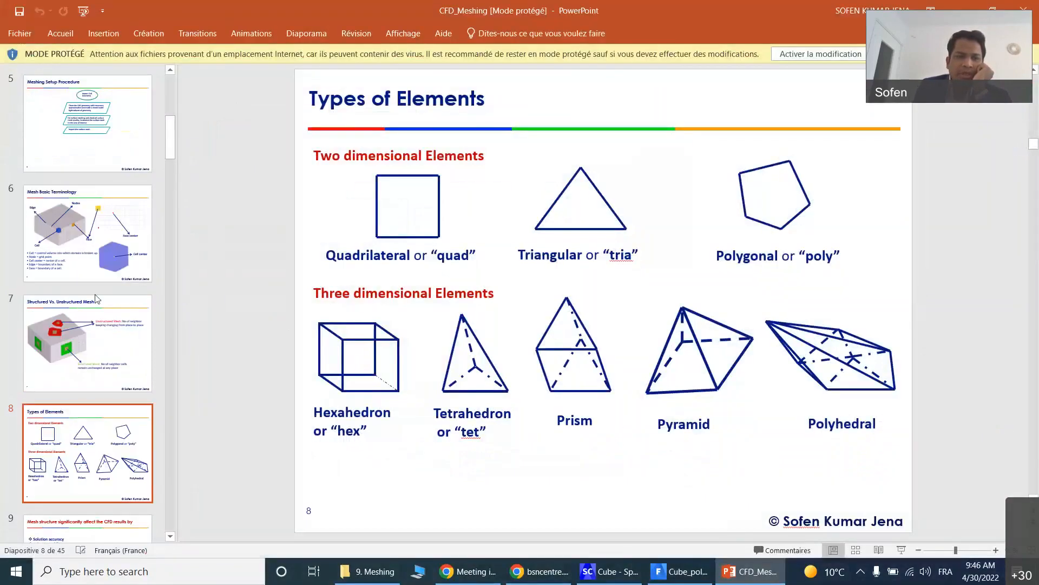
pyautogui.scroll(2, 81, 289)
pyautogui.click(82, 302)
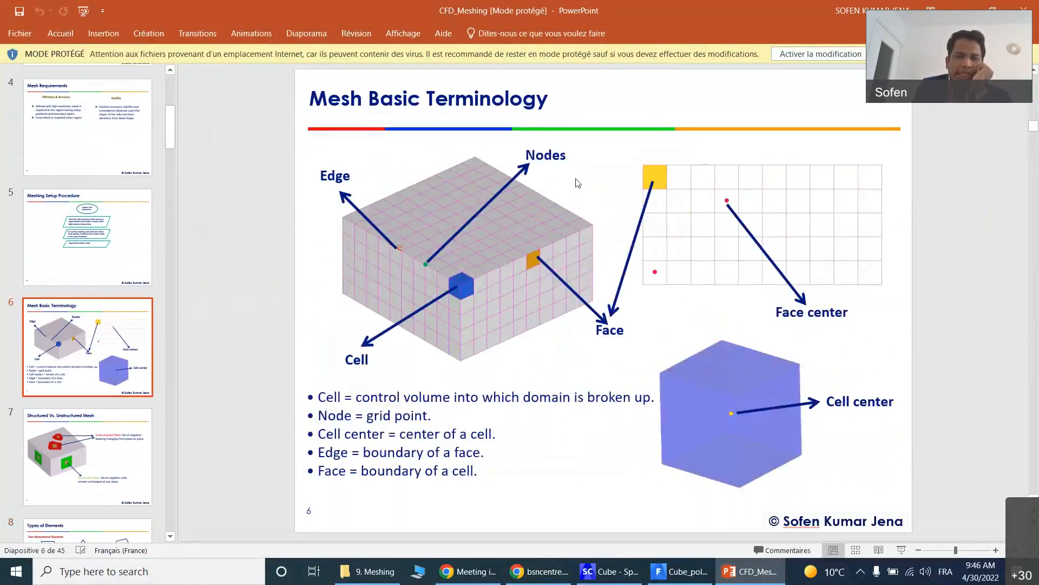
pyautogui.click(748, 576)
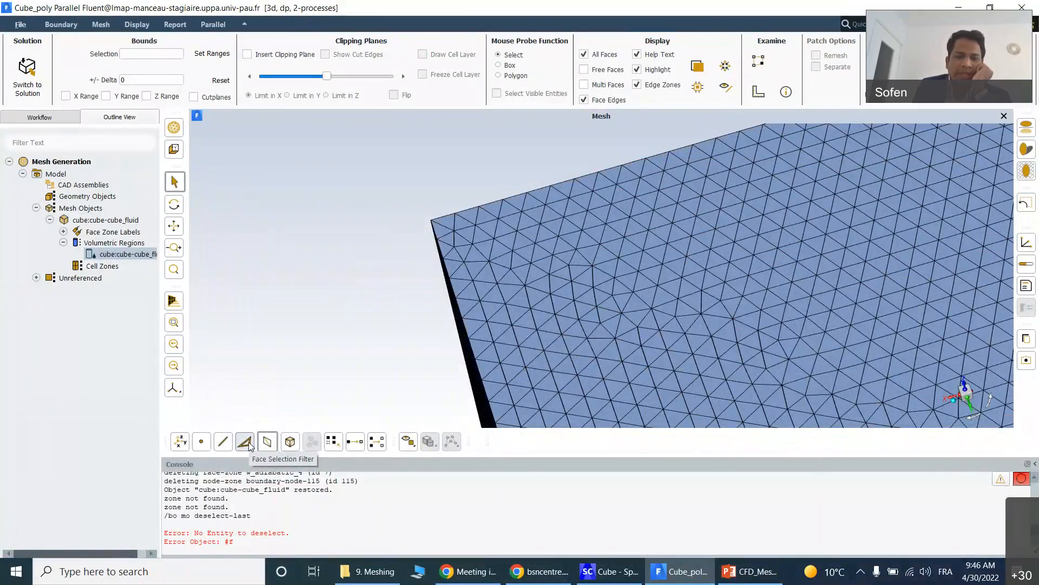
# - Set the selection filter to faces, pick two adjacent triangles beside the cube's corner, and clear the selection
pyautogui.click(267, 441)
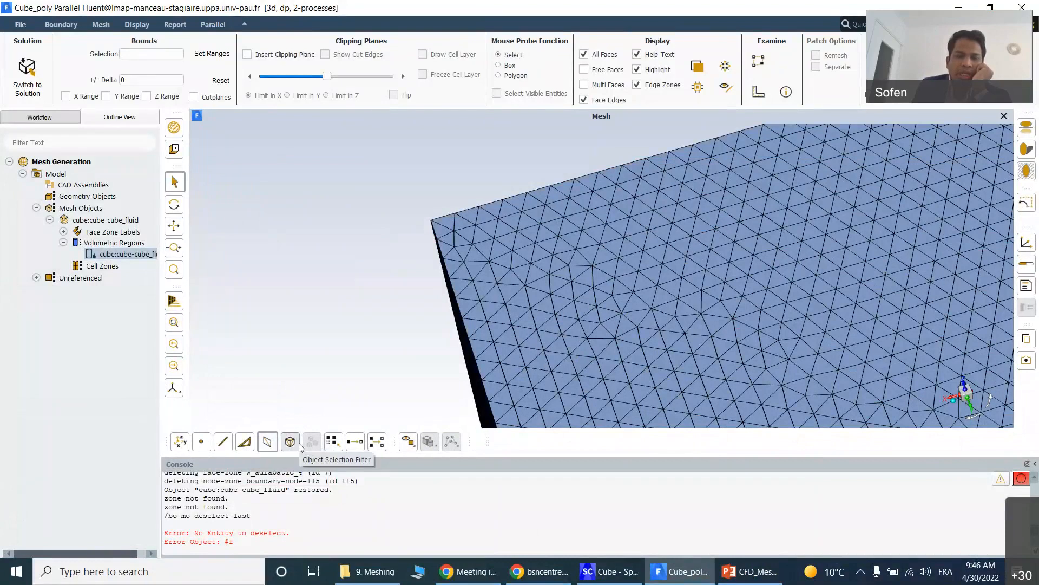
pyautogui.click(245, 441)
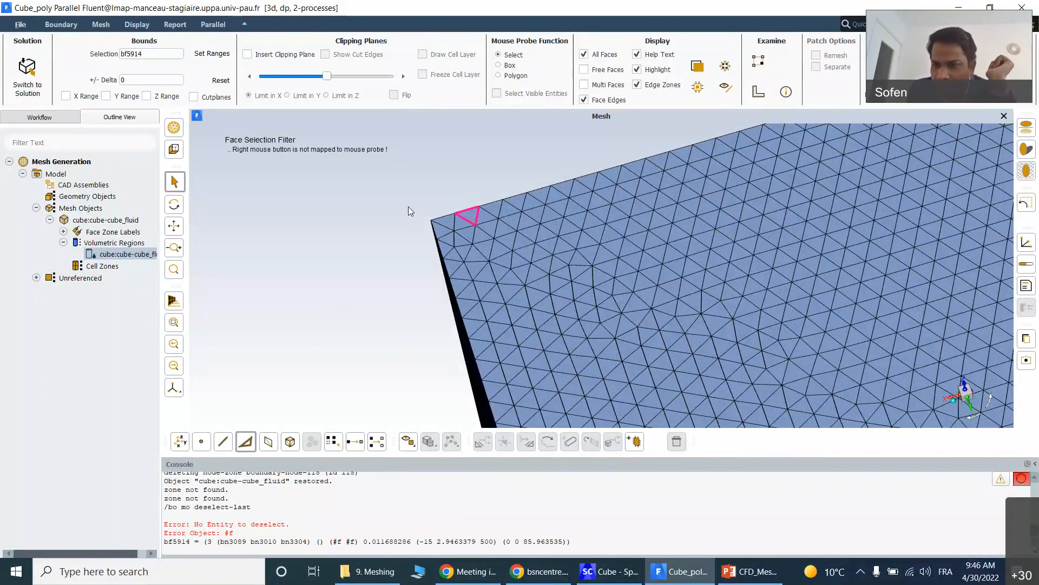
pyautogui.moveTo(465, 273); pyautogui.dragTo(471, 280, button='middle')
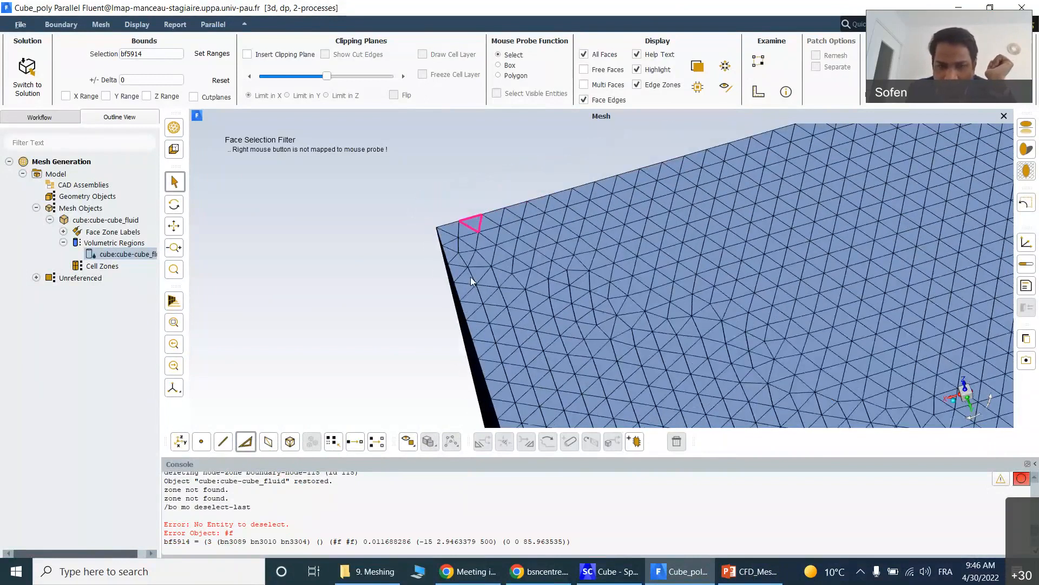
pyautogui.click(485, 238)
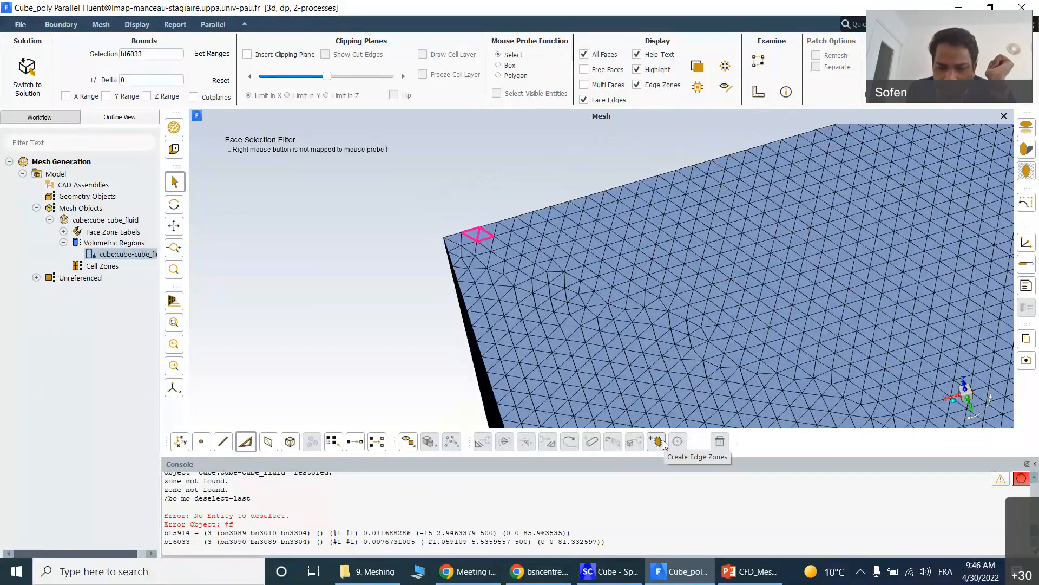
pyautogui.middleClick(332, 364)
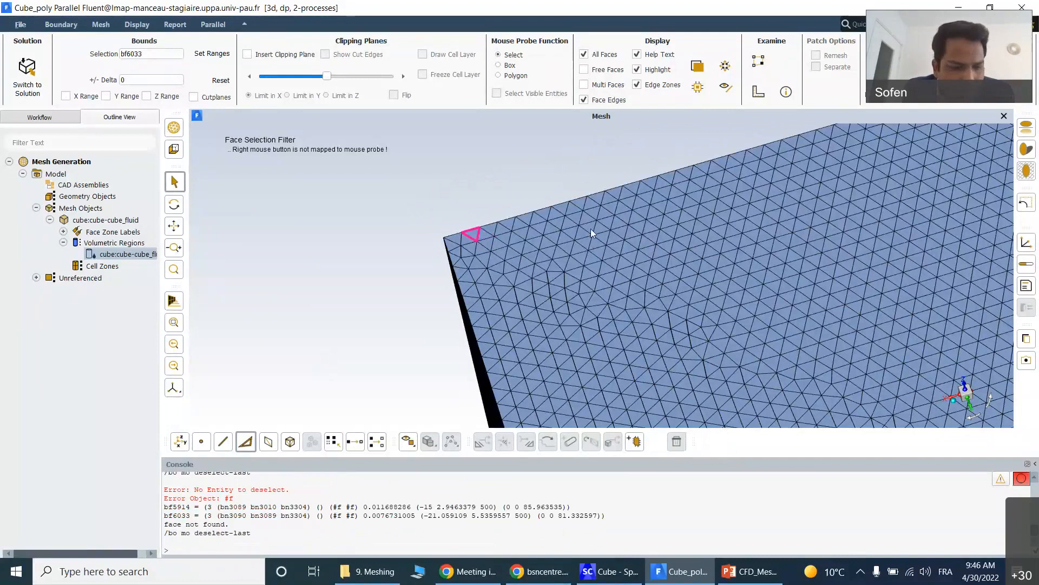
pyautogui.press('XF86AudioRaiseVolume')
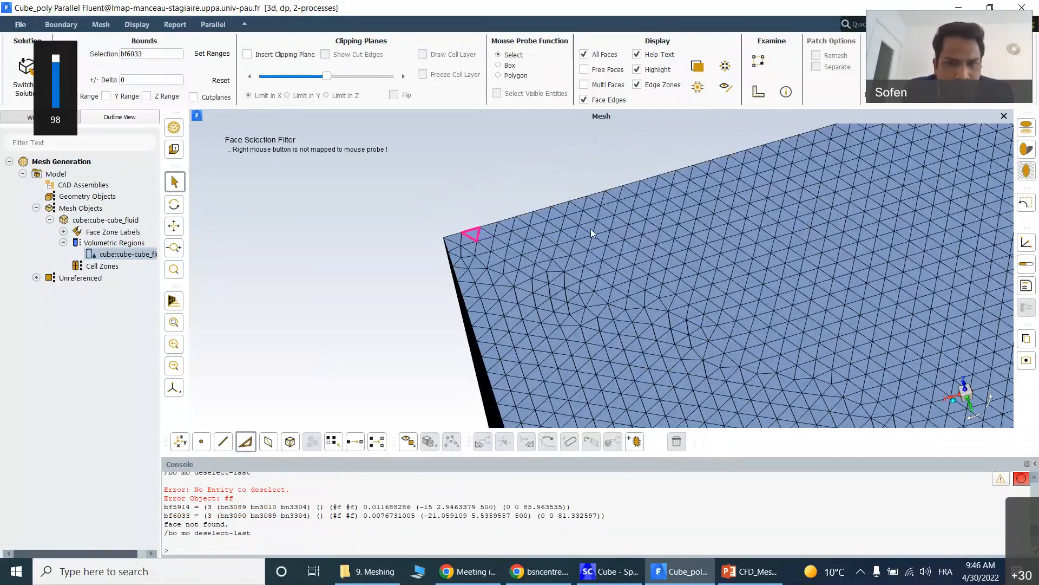
pyautogui.middleClick(339, 220)
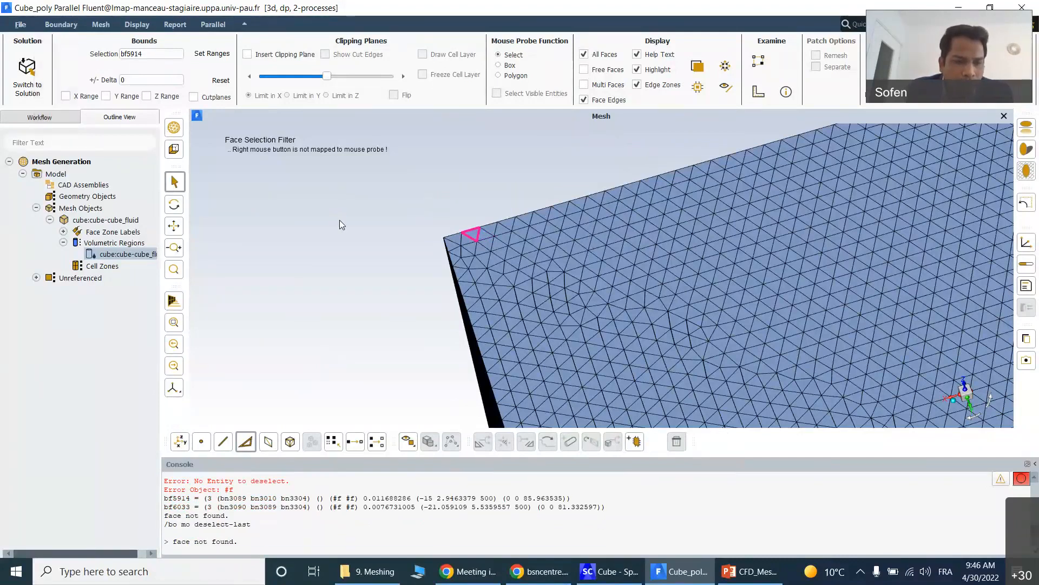
pyautogui.middleClick(339, 220)
pyautogui.middleClick(340, 220)
pyautogui.click(349, 248)
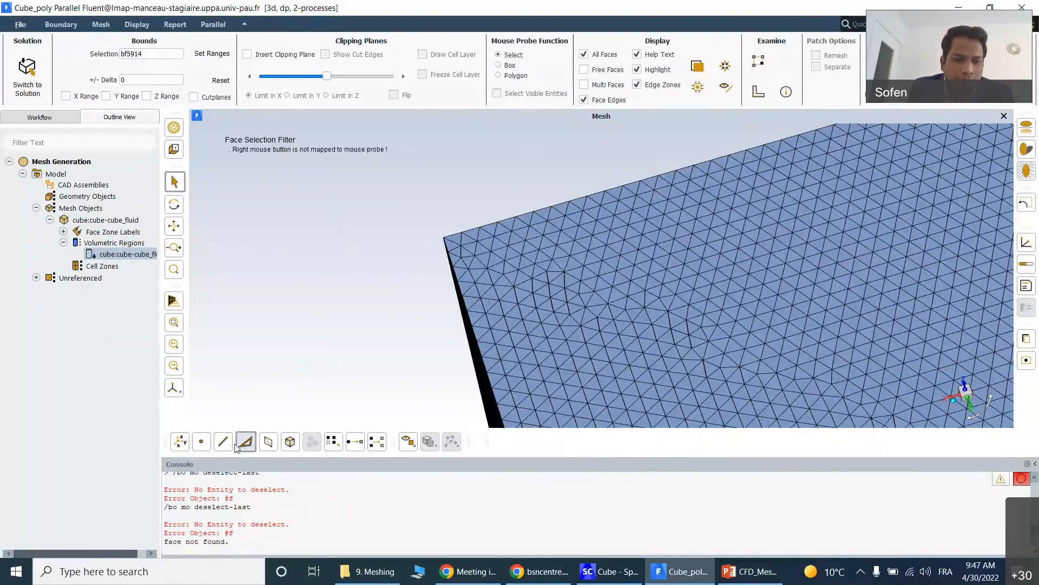
# - Select another triangular face near the cube's corner, show the visibility tools, and deselect the face
pyautogui.click(493, 260)
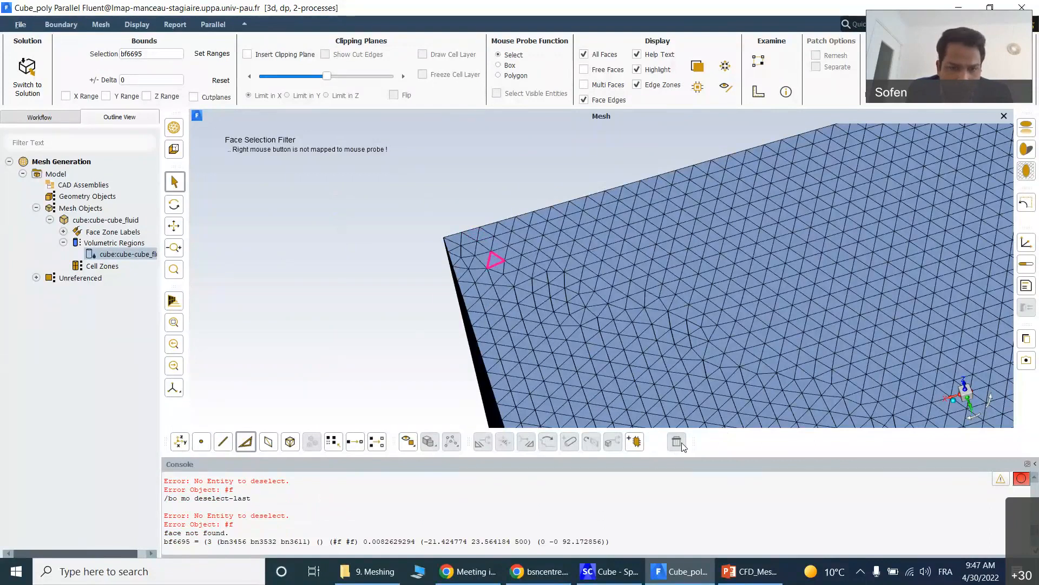
pyautogui.click(413, 445)
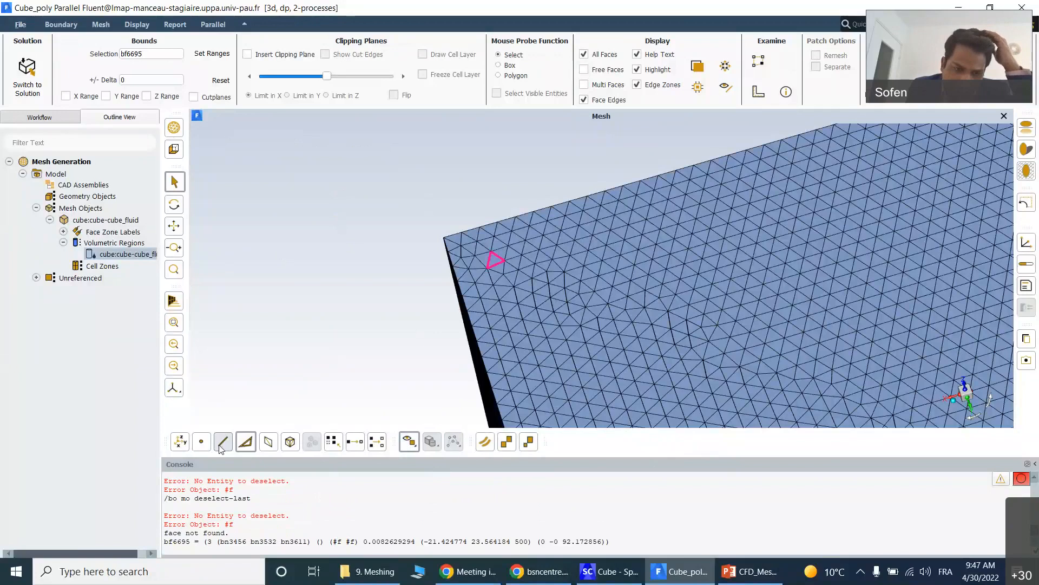
pyautogui.click(246, 441)
pyautogui.click(311, 347)
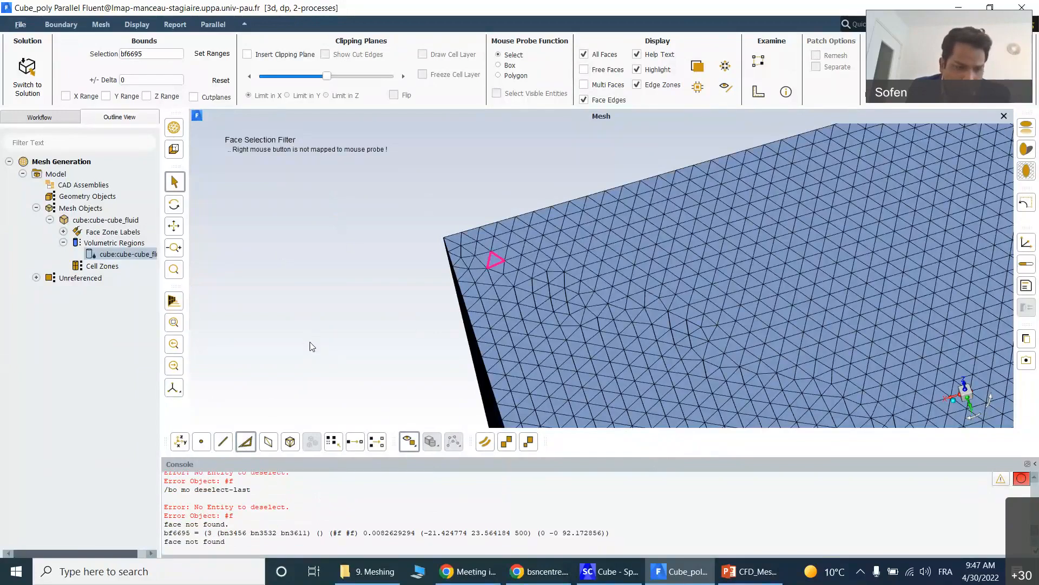
pyautogui.click(312, 347)
pyautogui.middleClick(312, 347)
pyautogui.middleClick(312, 346)
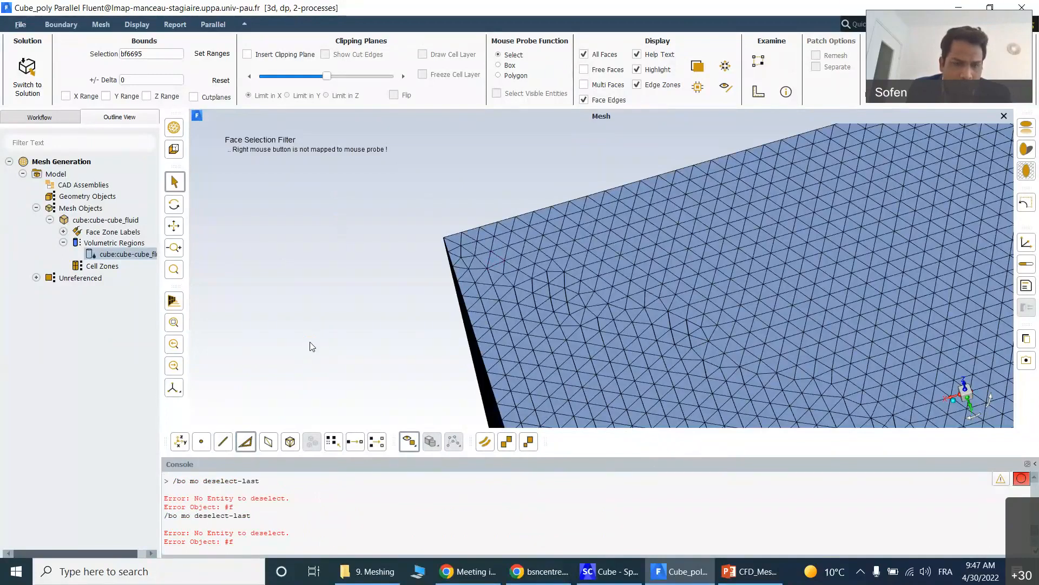
pyautogui.press('XF86AudioRaiseVolume')
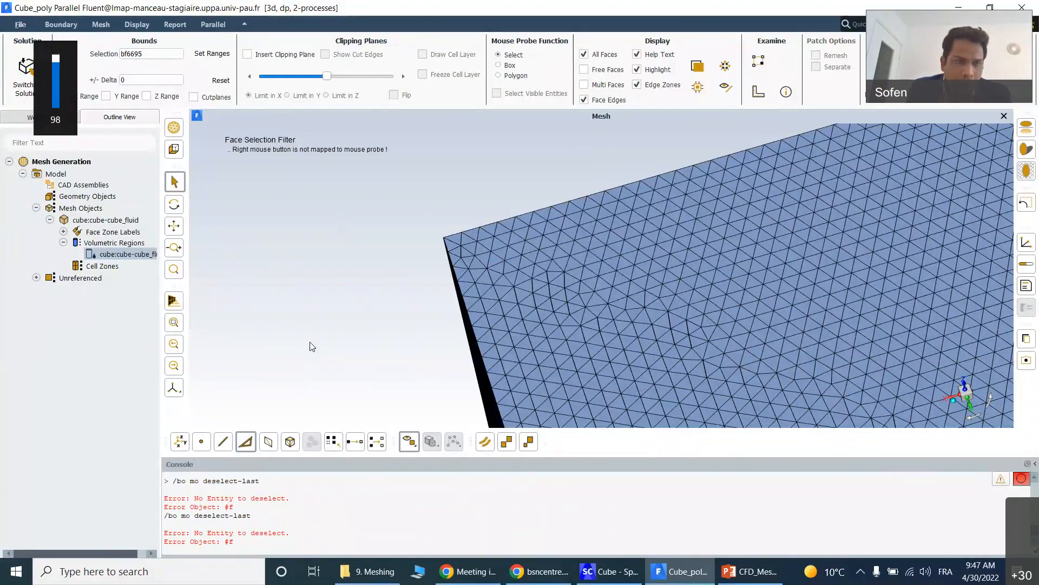
pyautogui.click(364, 366)
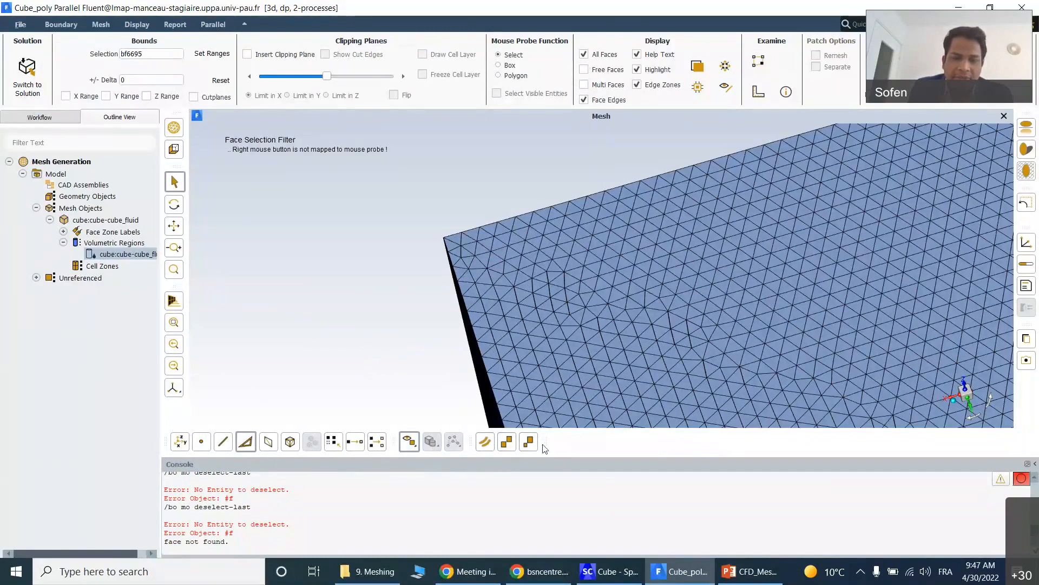
# - Rotate the cube to view another corner of the triangular surface mesh and select one triangle inside that face
pyautogui.scroll(2, 670, 281)
pyautogui.scroll(-5, 665, 284)
pyautogui.scroll(-2, 662, 278)
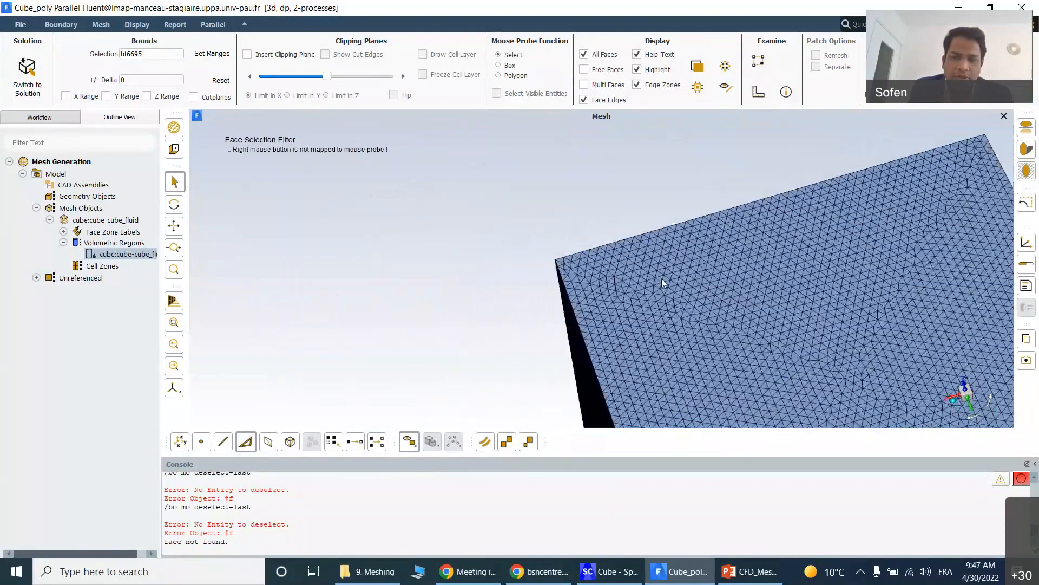
pyautogui.scroll(-3, 631, 239)
pyautogui.moveTo(575, 206); pyautogui.dragTo(525, 276)
pyautogui.moveTo(637, 242); pyautogui.dragTo(462, 288)
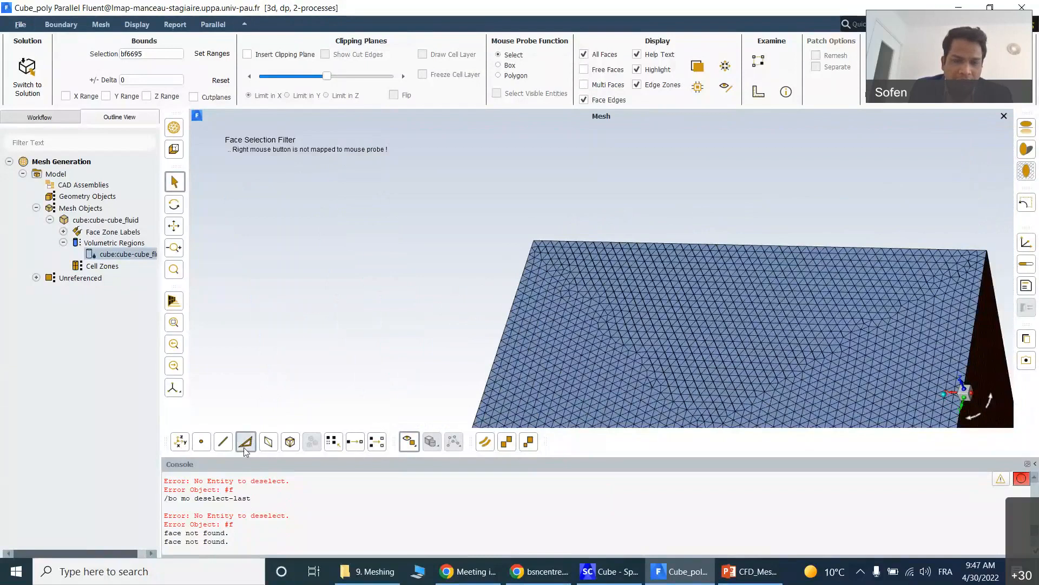
pyautogui.scroll(5, 613, 293)
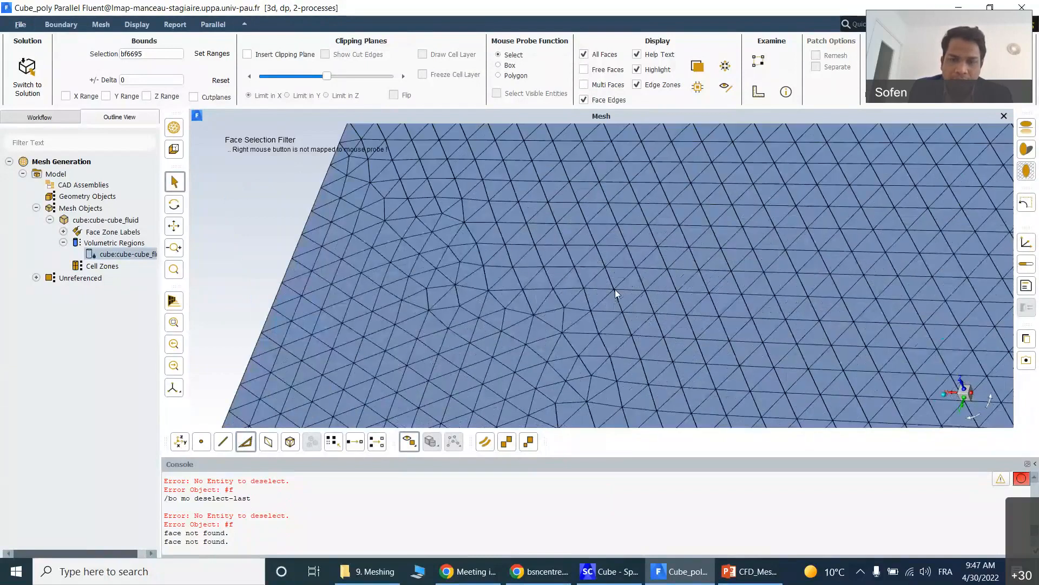
pyautogui.click(626, 299)
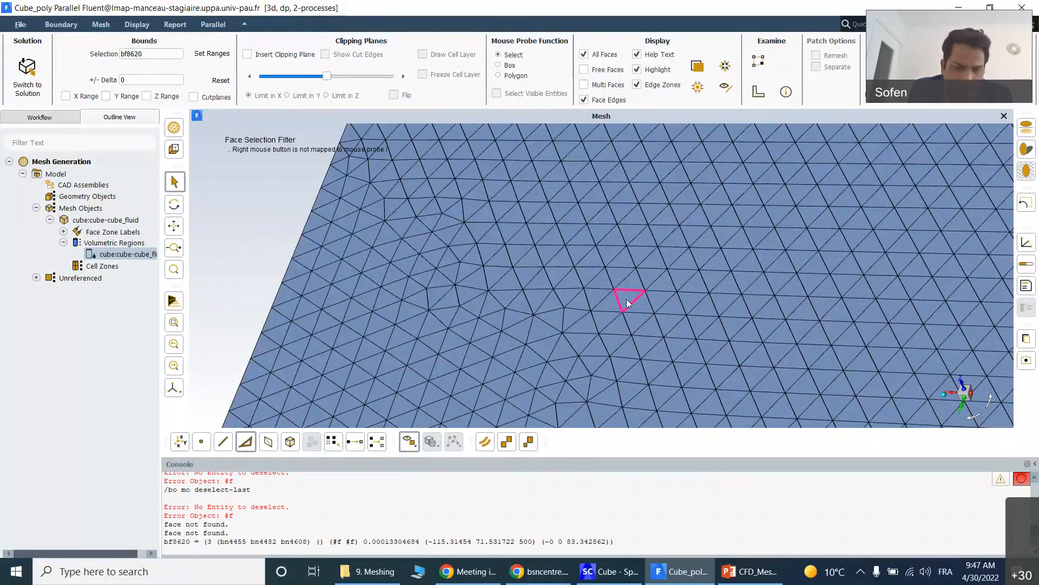
pyautogui.click(229, 195)
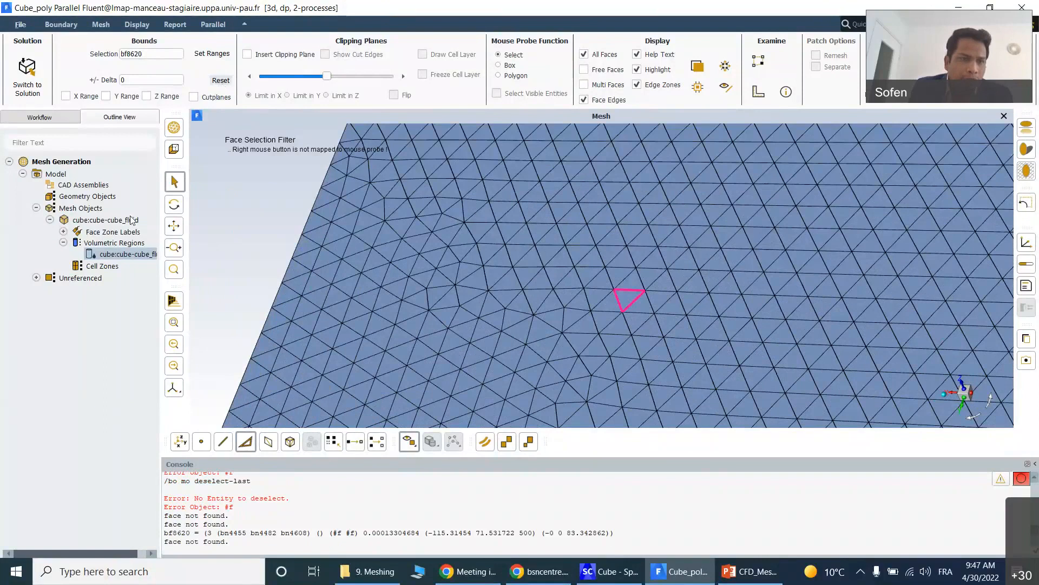
# - Draw the cube:cube-cube_fluid mesh object, deselect the last triangle, and select a neighbouring one
pyautogui.rightClick(104, 221)
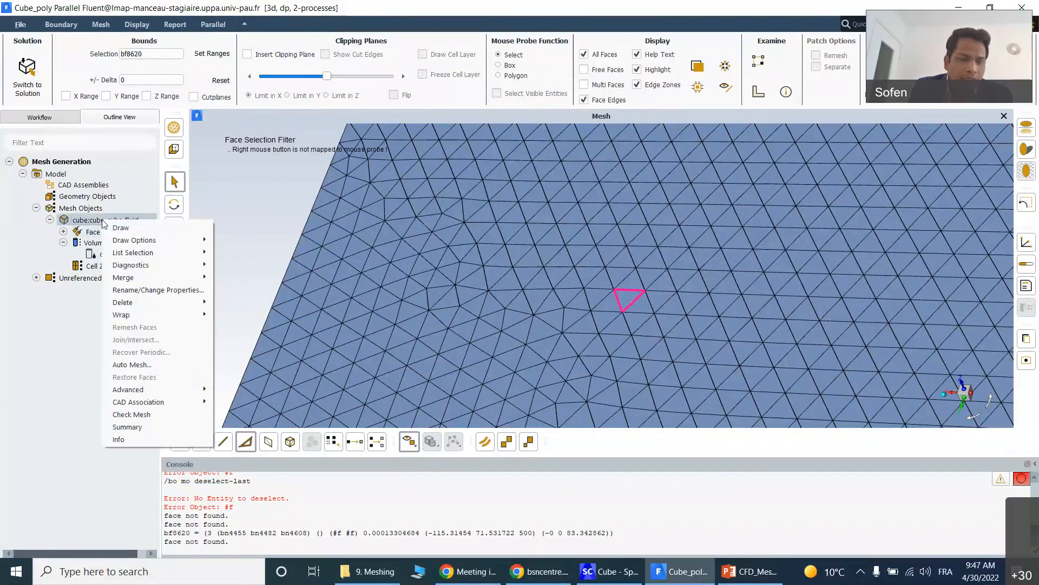
pyautogui.click(135, 229)
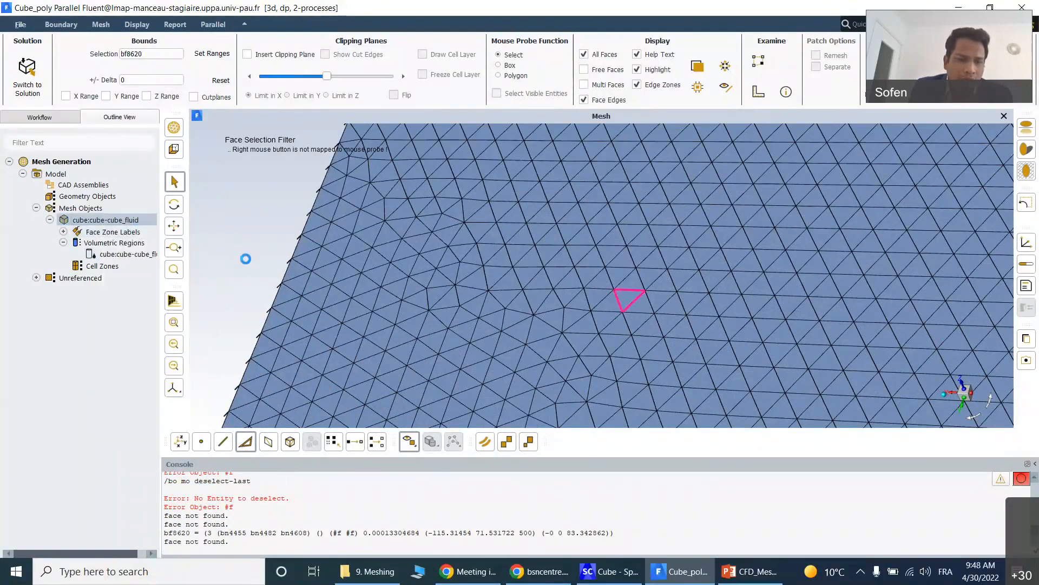
pyautogui.press('Escape')
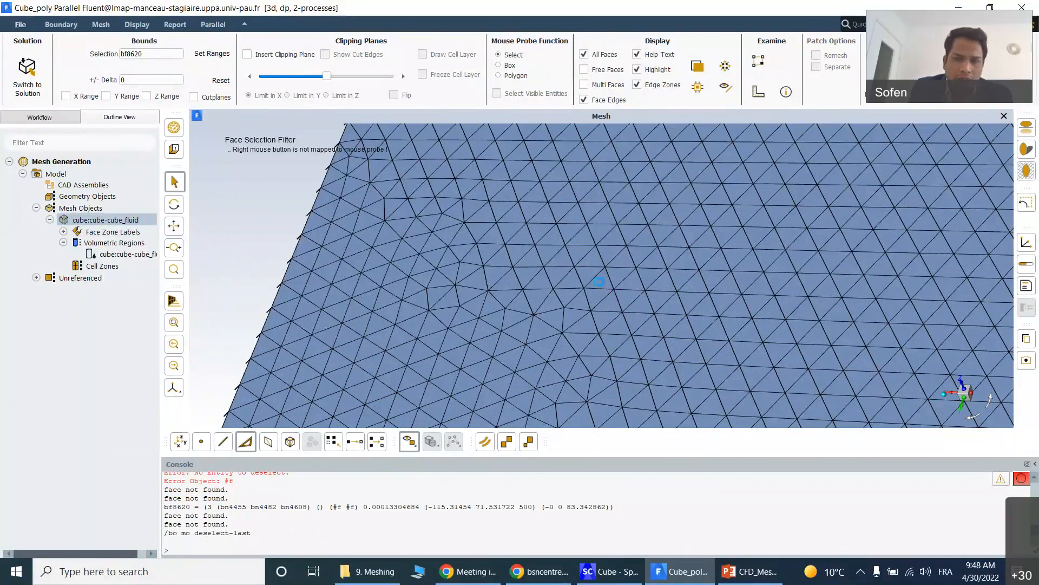
pyautogui.click(599, 281)
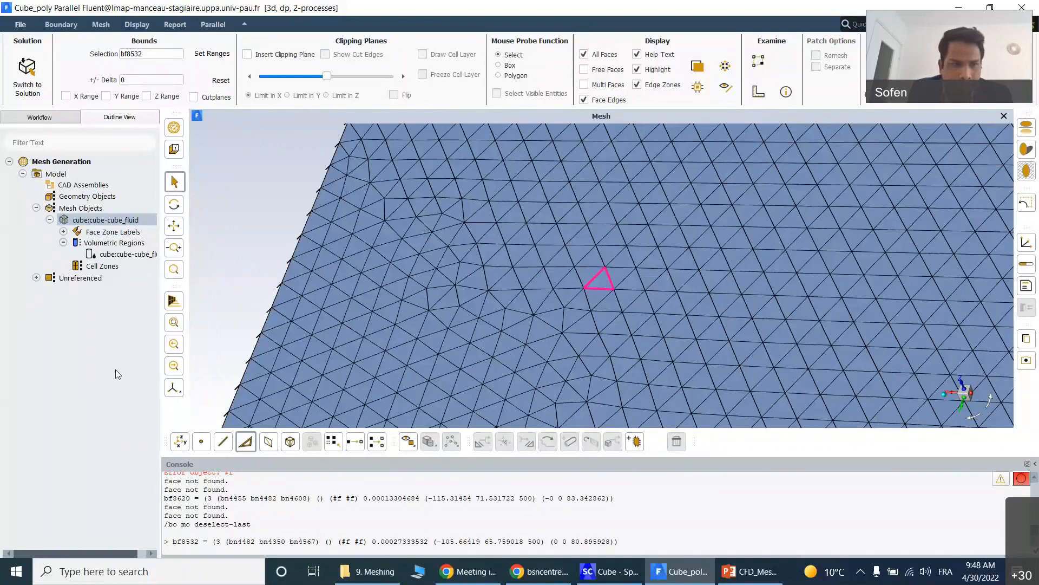
# - Draw the cube's volumetric region and select the triangle adjacent to the last picked one
pyautogui.click(125, 256)
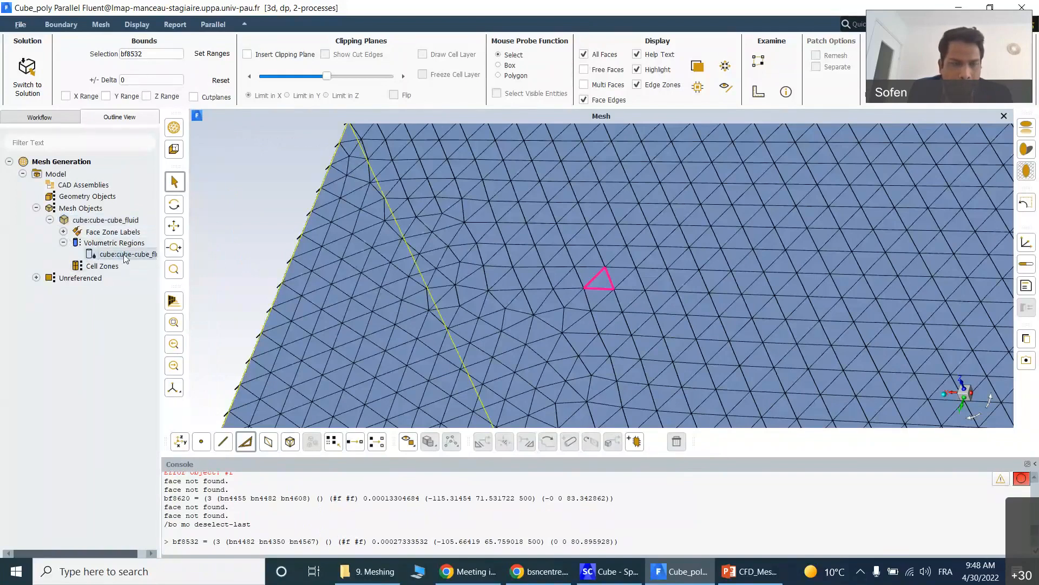
pyautogui.rightClick(124, 256)
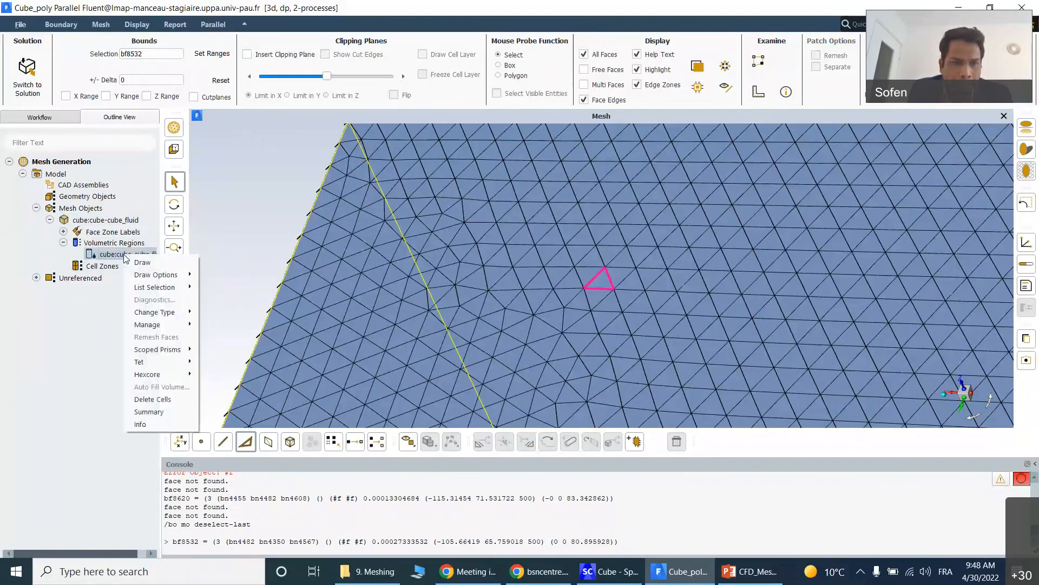
pyautogui.click(145, 272)
pyautogui.click(585, 276)
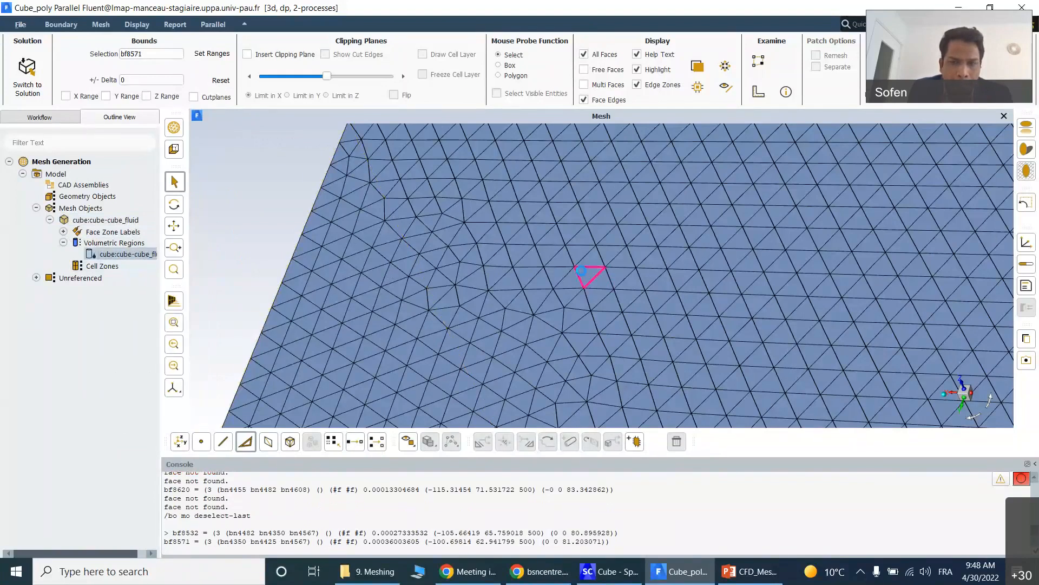
pyautogui.click(586, 276)
pyautogui.click(585, 273)
pyautogui.click(588, 275)
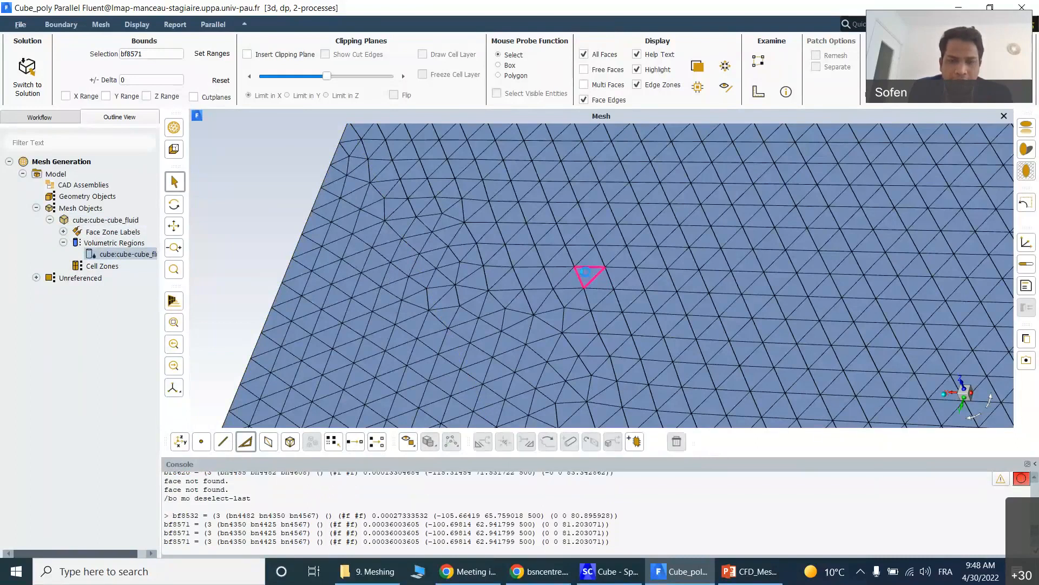
# - Deselect the triangle and examine the surface mesh across the whole upper face of the cube
pyautogui.scroll(-4, 293, 214)
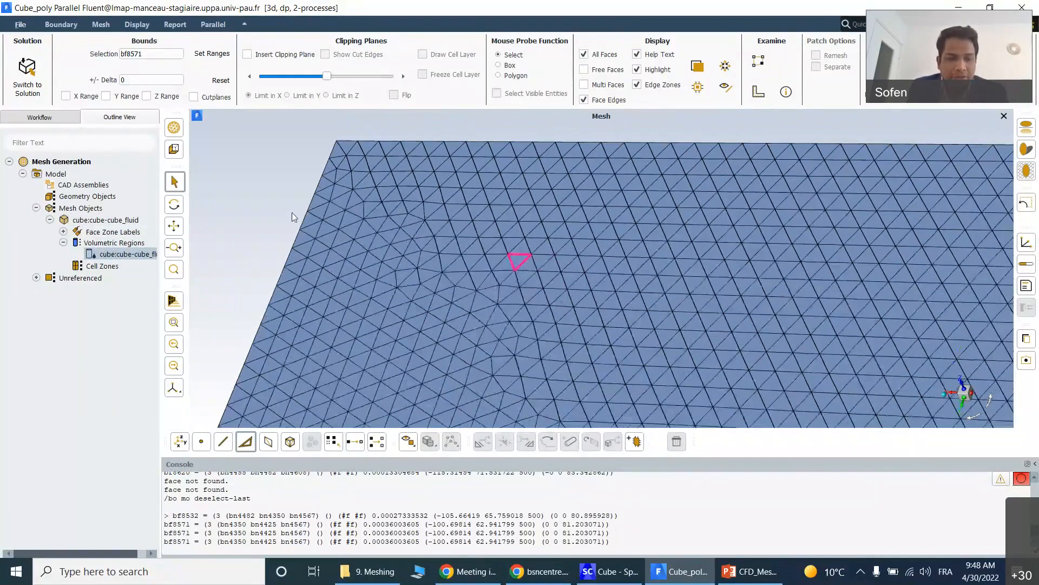
pyautogui.press('Escape')
pyautogui.scroll(-3, 412, 201)
pyautogui.scroll(-4, 417, 203)
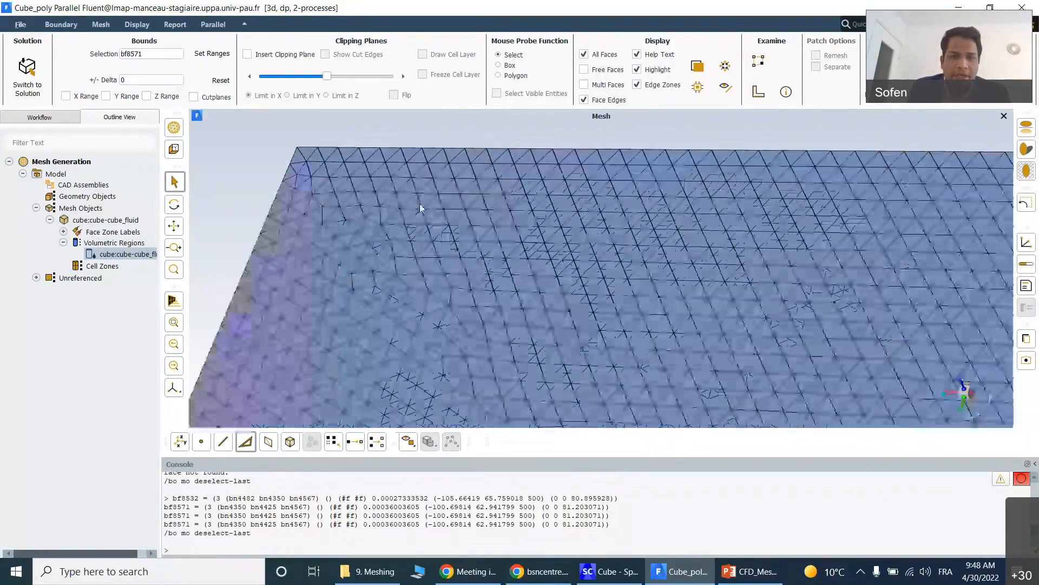
pyautogui.scroll(-5, 426, 203)
pyautogui.scroll(3, 335, 330)
pyautogui.scroll(-2, 339, 327)
pyautogui.scroll(2, 329, 239)
pyautogui.scroll(2, 332, 238)
pyautogui.scroll(-1, 335, 236)
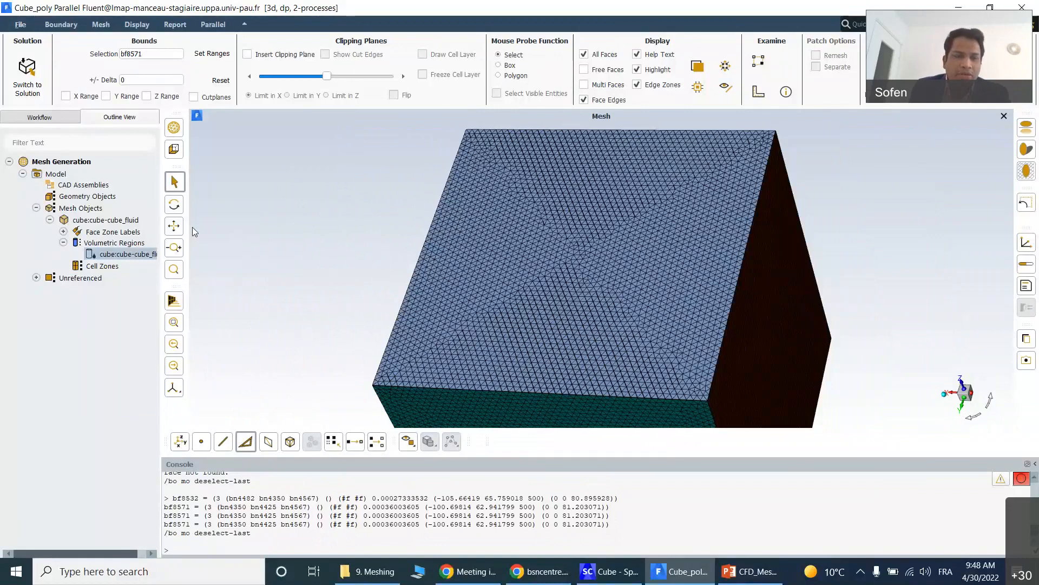
# - Set the selection filter to zones, pick the w_cold zone, preview its edge zones without creating them, and reselect the zone
pyautogui.click(269, 442)
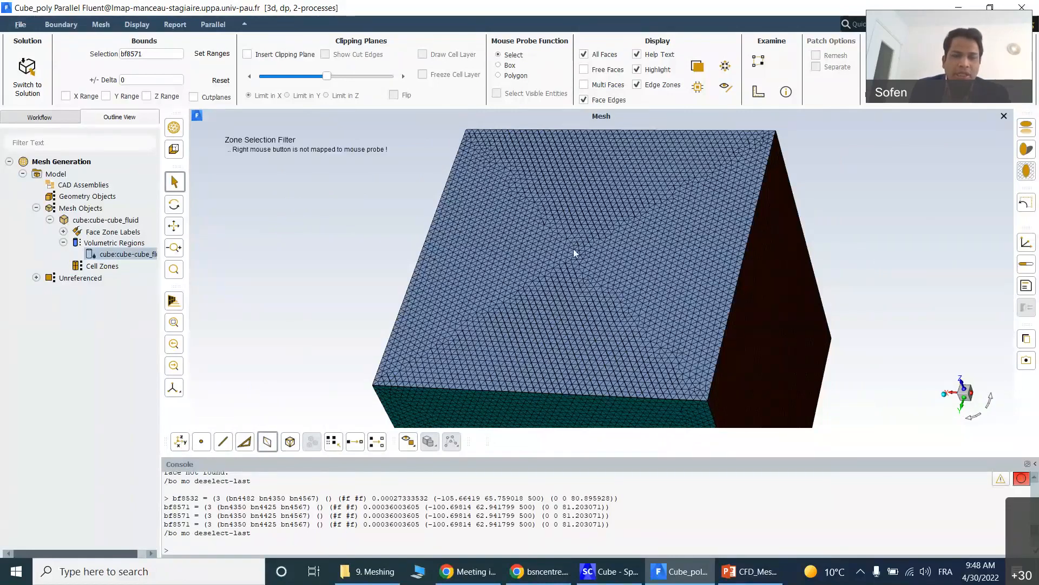
pyautogui.click(549, 261)
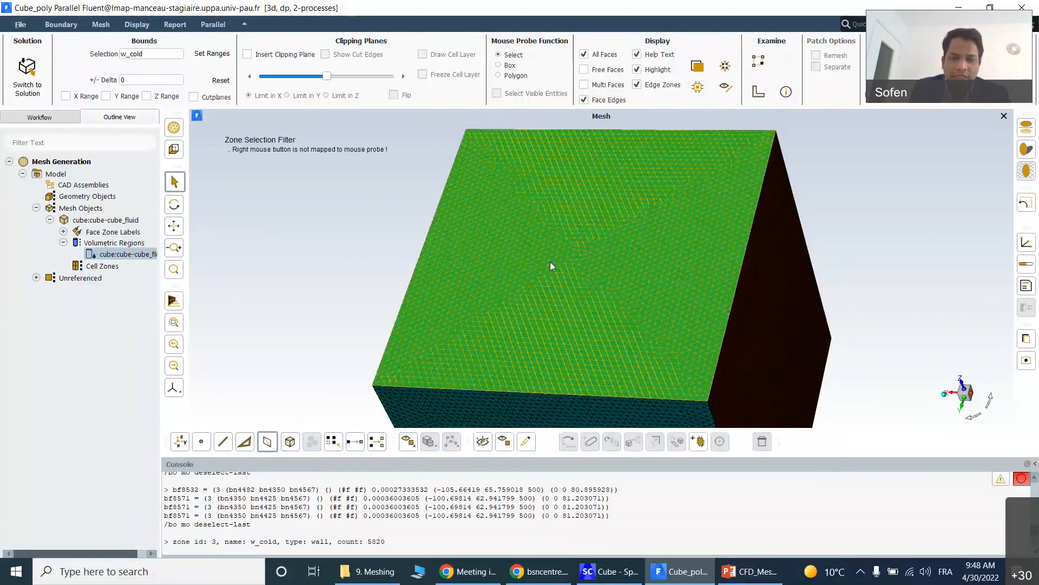
pyautogui.click(701, 442)
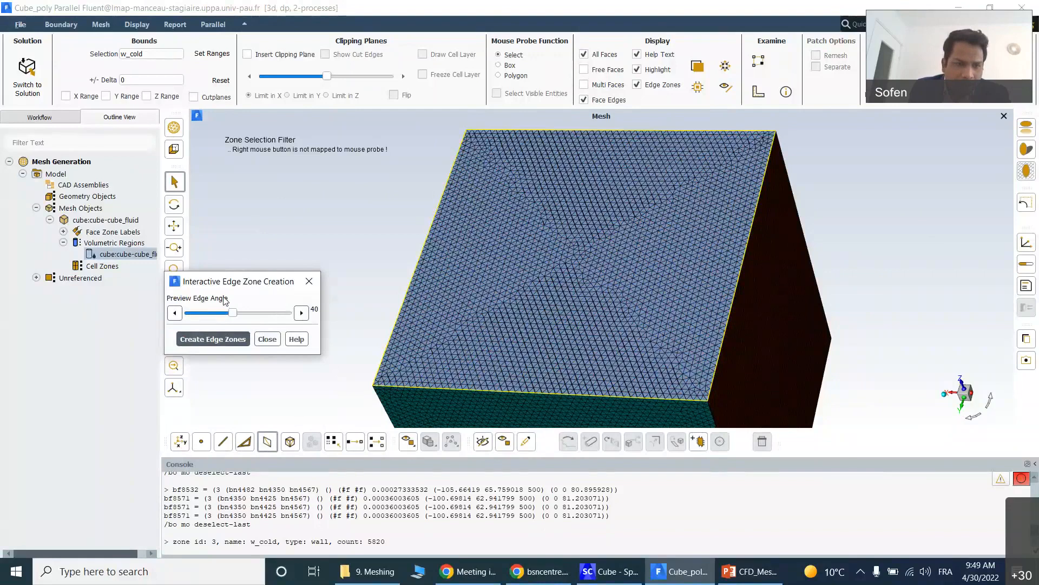
pyautogui.click(268, 339)
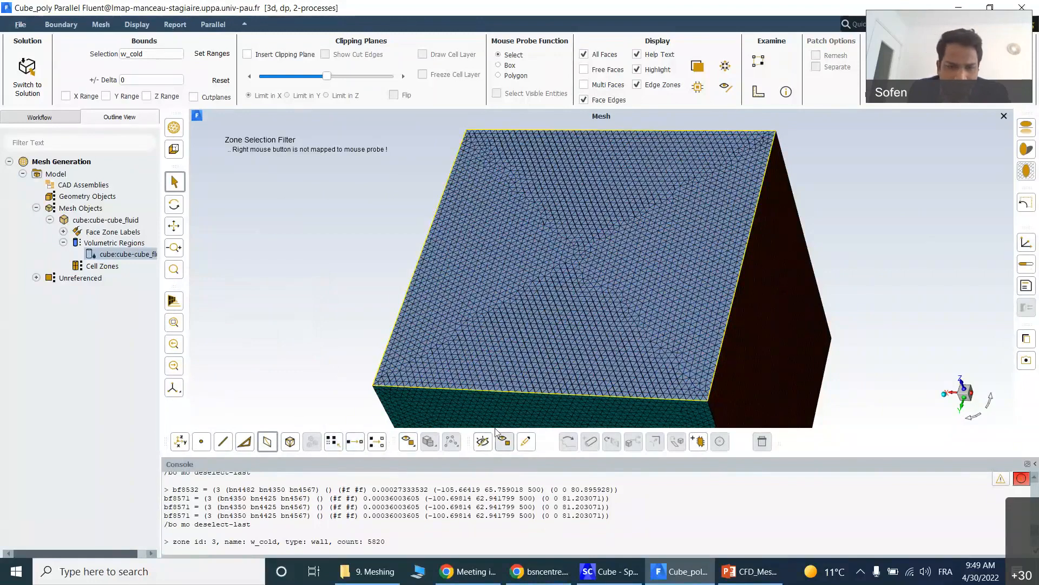
pyautogui.click(475, 335)
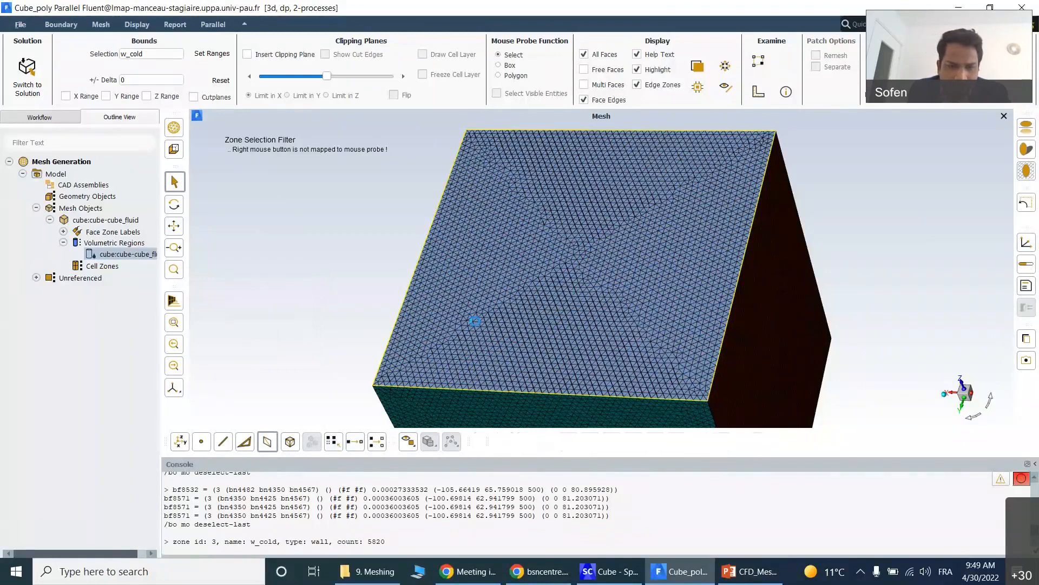
pyautogui.click(493, 300)
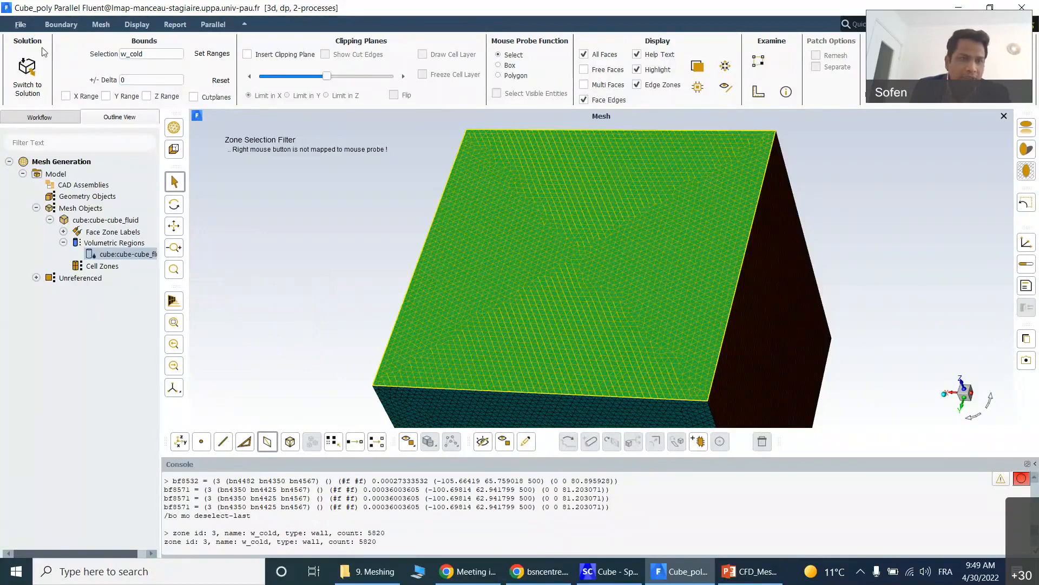
# - Import Cube.scdoc in mm as a CFD surface mesh, sizes 2 to 10, discarding unsaved data, and expand the new mesh object's face zone labels
pyautogui.click(24, 27)
pyautogui.moveTo(20, 52)
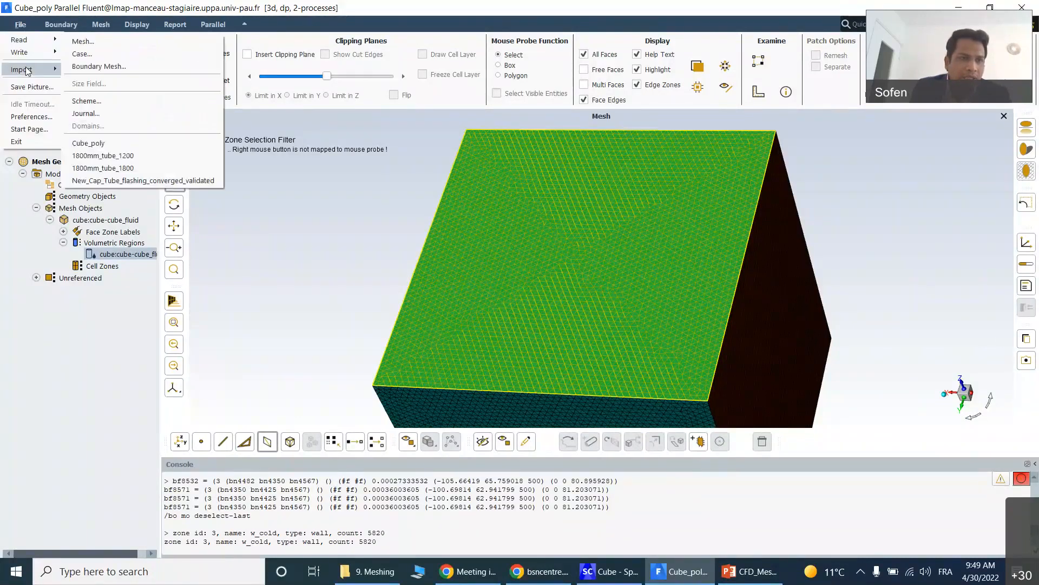
pyautogui.moveTo(28, 70)
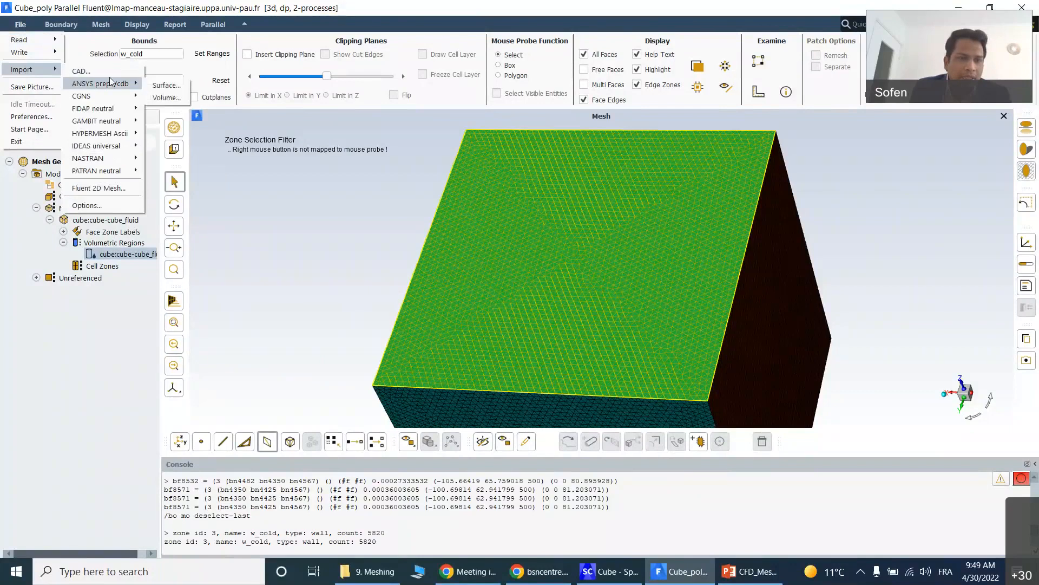
pyautogui.click(106, 72)
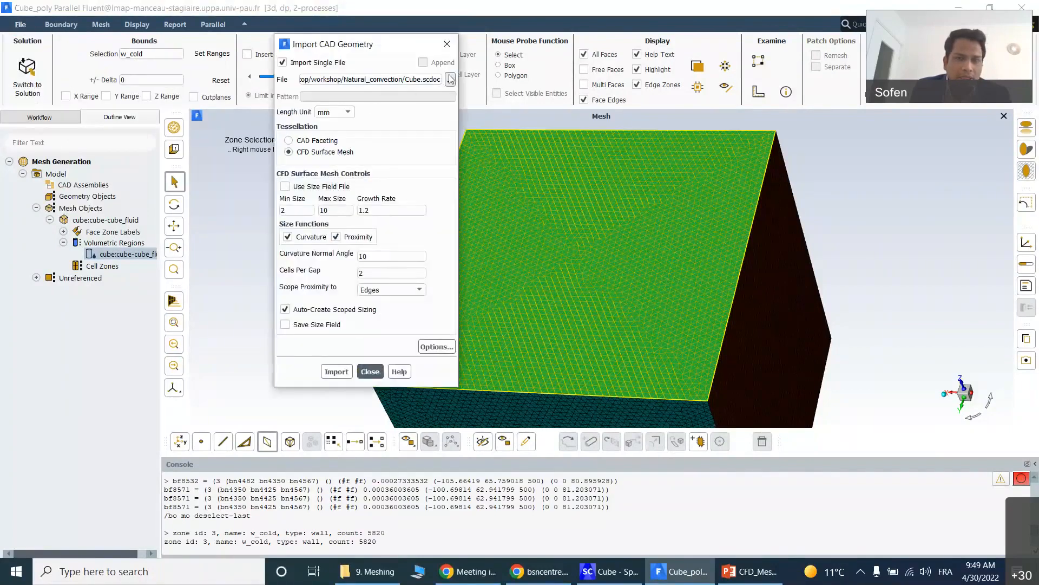
pyautogui.click(343, 370)
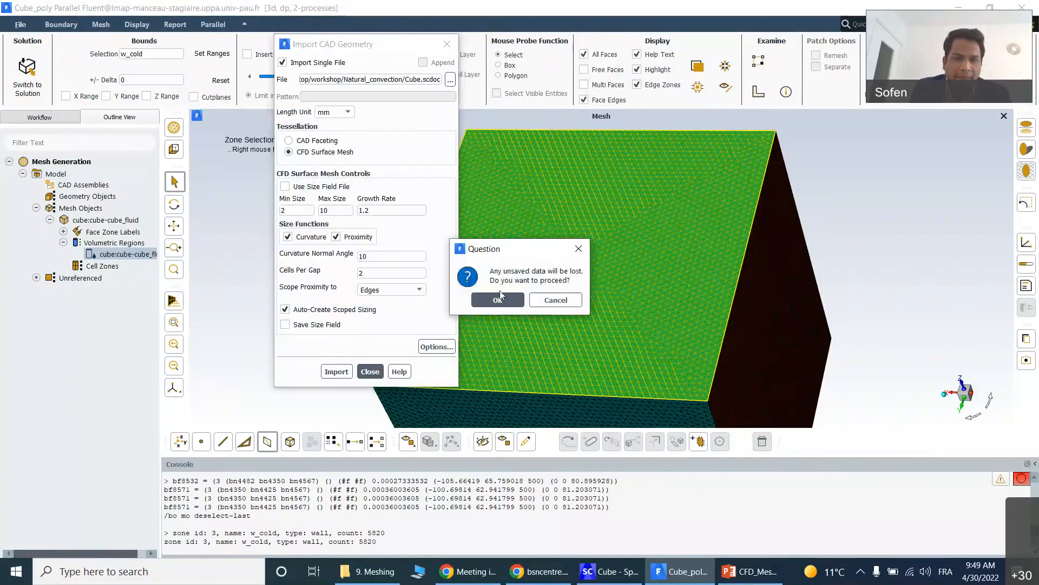
pyautogui.click(499, 294)
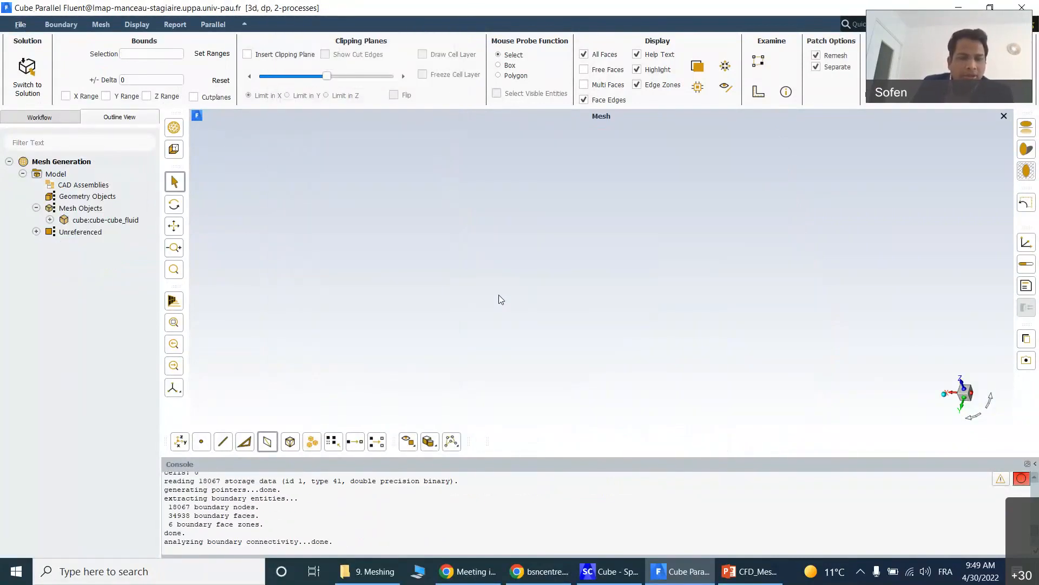
pyautogui.click(49, 220)
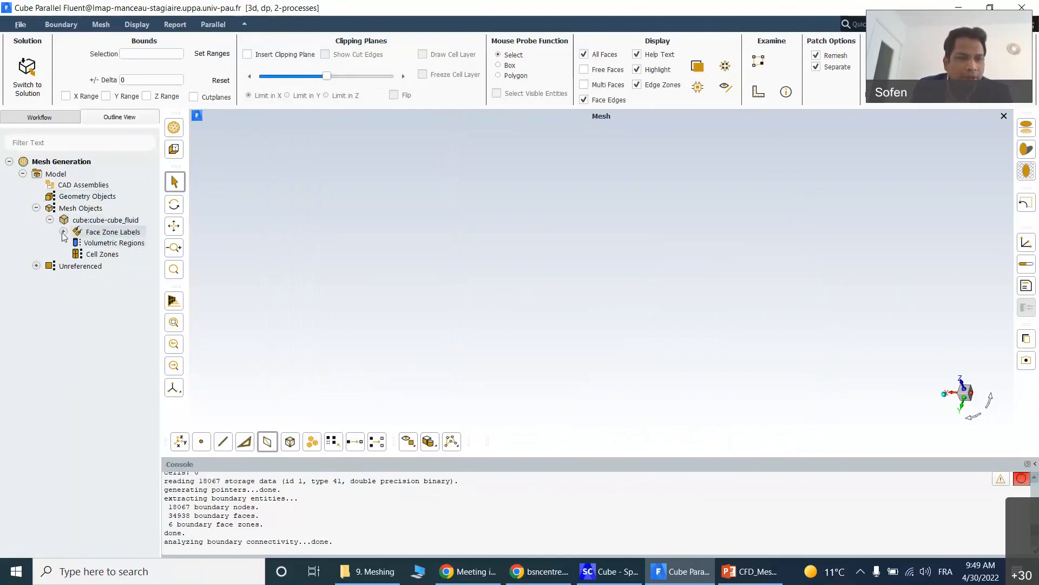
pyautogui.click(63, 232)
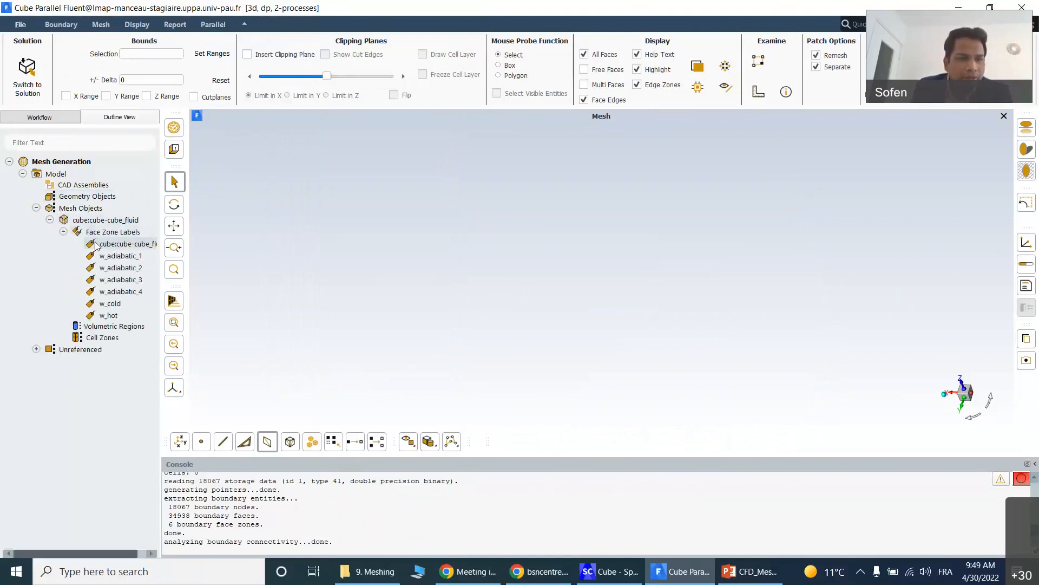
# - Collapse the face zone labels and draw the cube:cube-cube_fluid mesh object in the graphics window
pyautogui.click(63, 233)
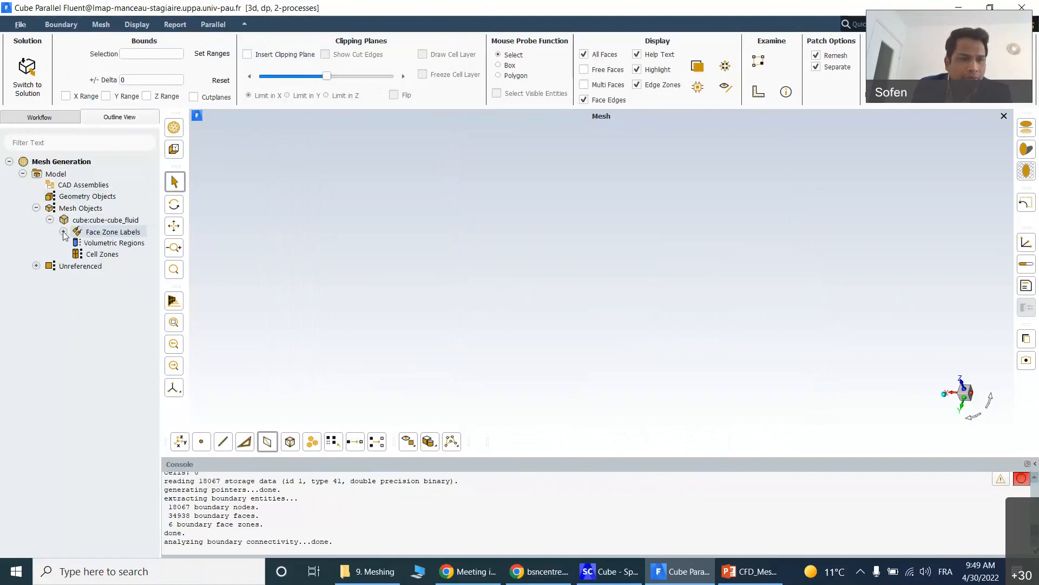
pyautogui.click(37, 208)
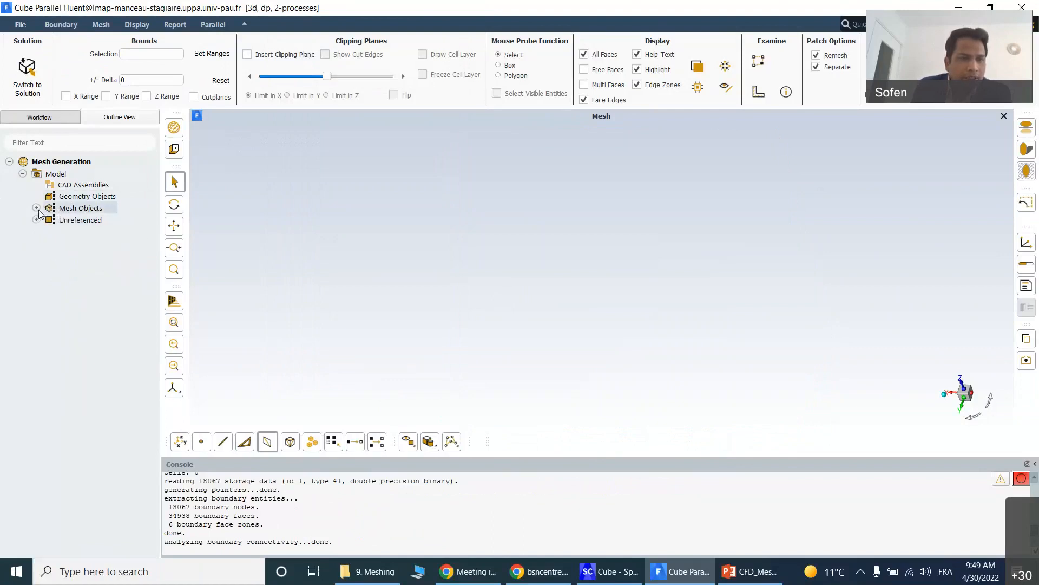
pyautogui.click(36, 208)
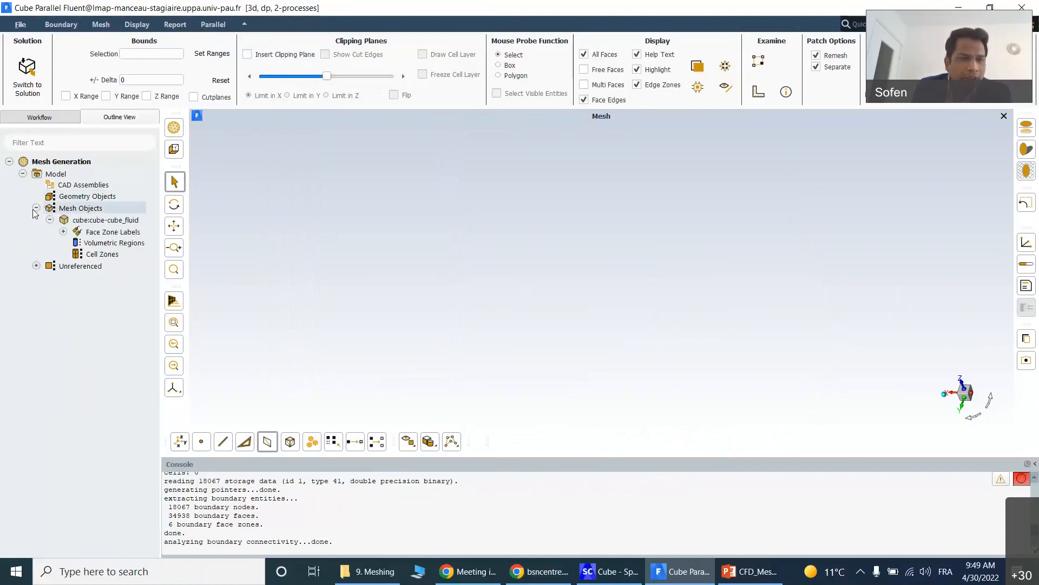
pyautogui.rightClick(117, 225)
pyautogui.click(138, 228)
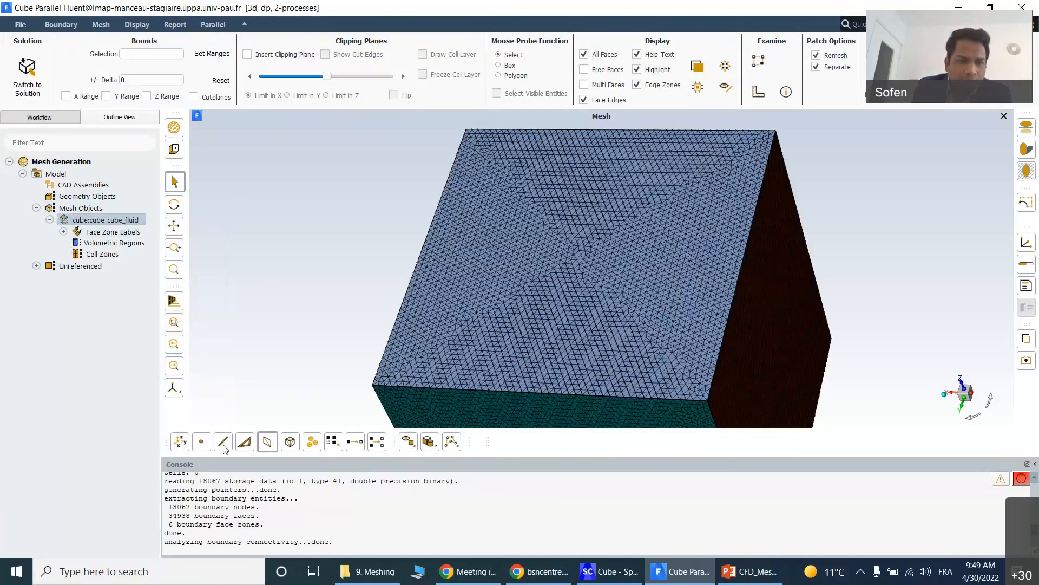
# - Select three individual triangular faces on the cube's upper surface using the face selection filter
pyautogui.click(245, 441)
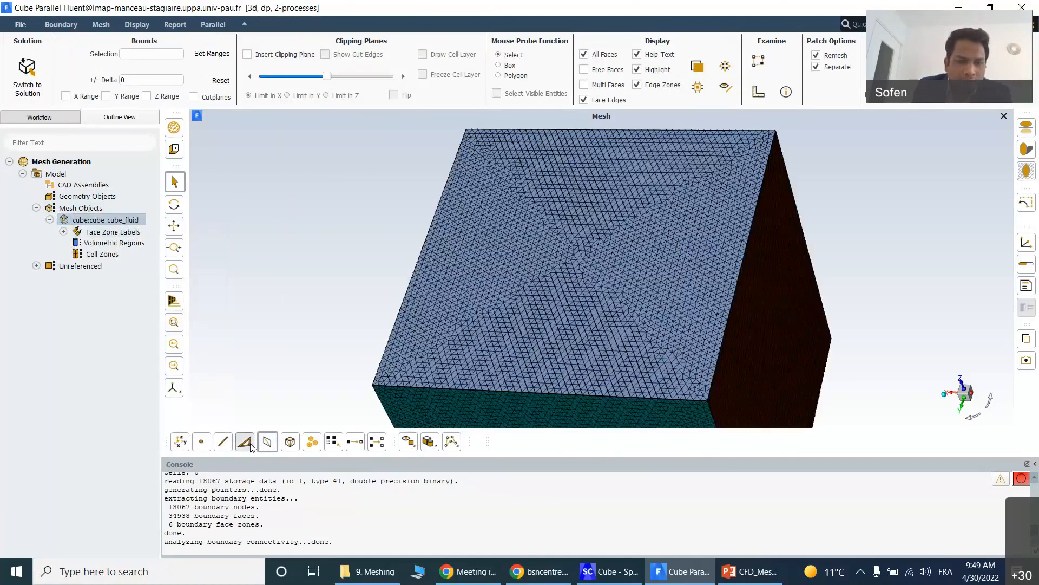
pyautogui.click(456, 345)
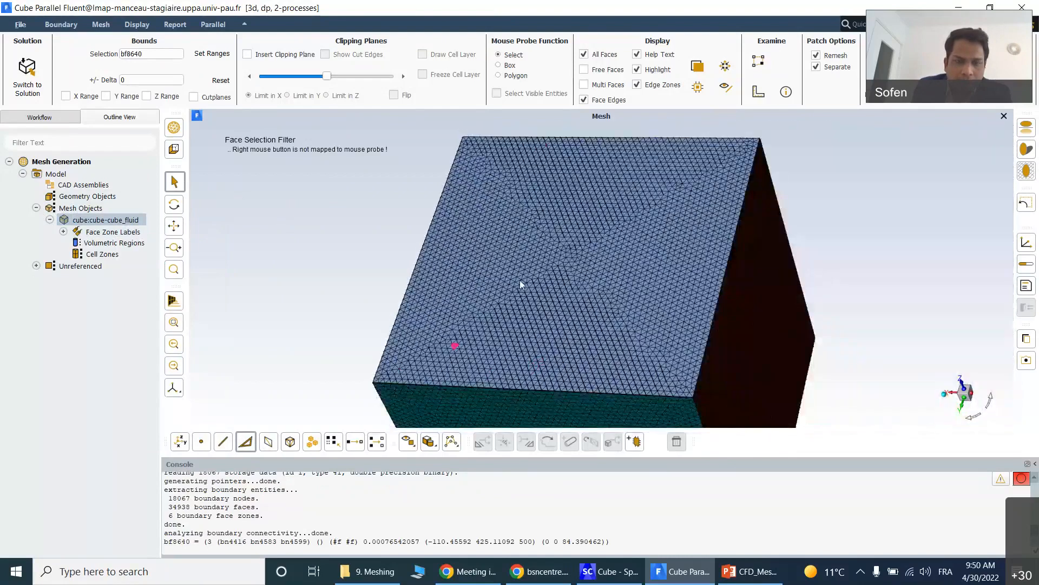
pyautogui.scroll(3, 520, 280)
pyautogui.scroll(1, 524, 282)
pyautogui.click(523, 281)
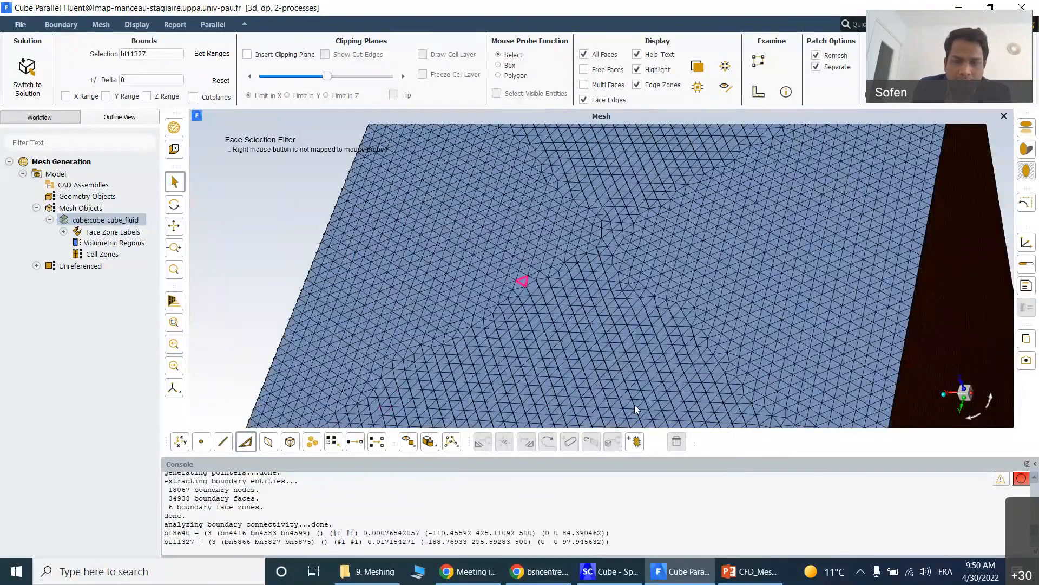
pyautogui.click(524, 290)
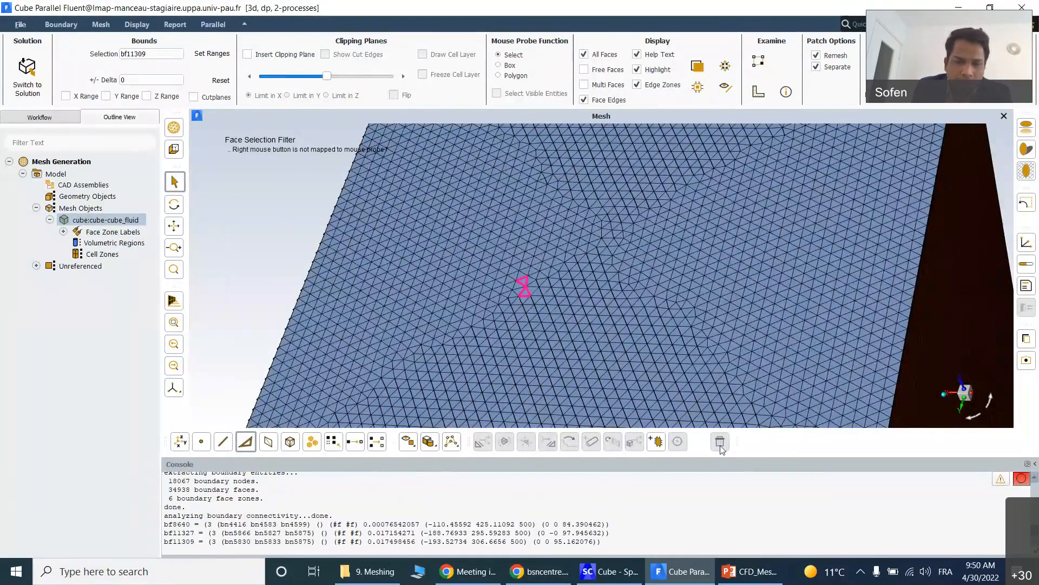
# - Switch to the zone selection filter and select the whole w_cold wall zone
pyautogui.click(268, 442)
pyautogui.click(381, 325)
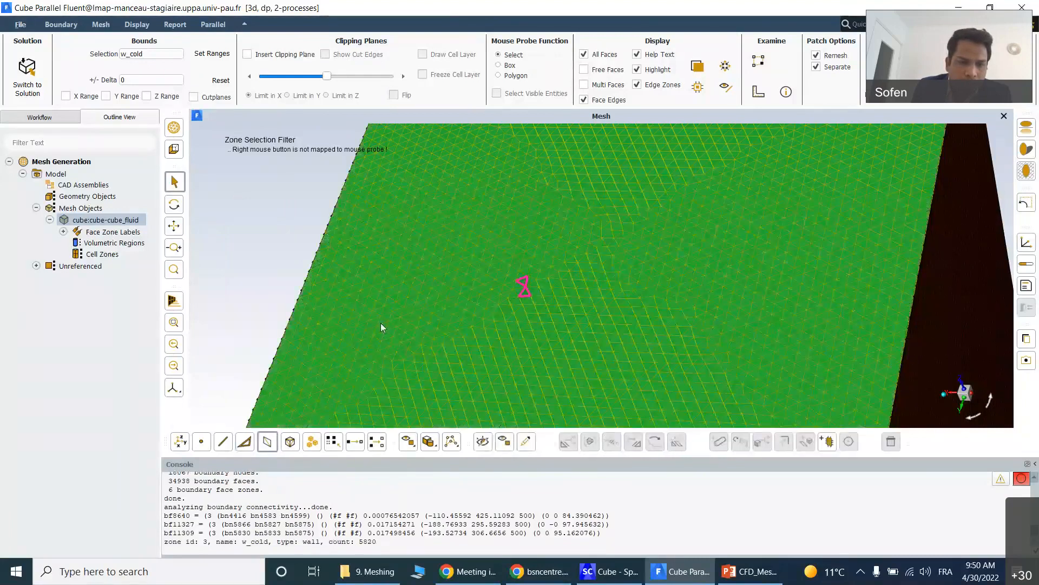
pyautogui.click(381, 323)
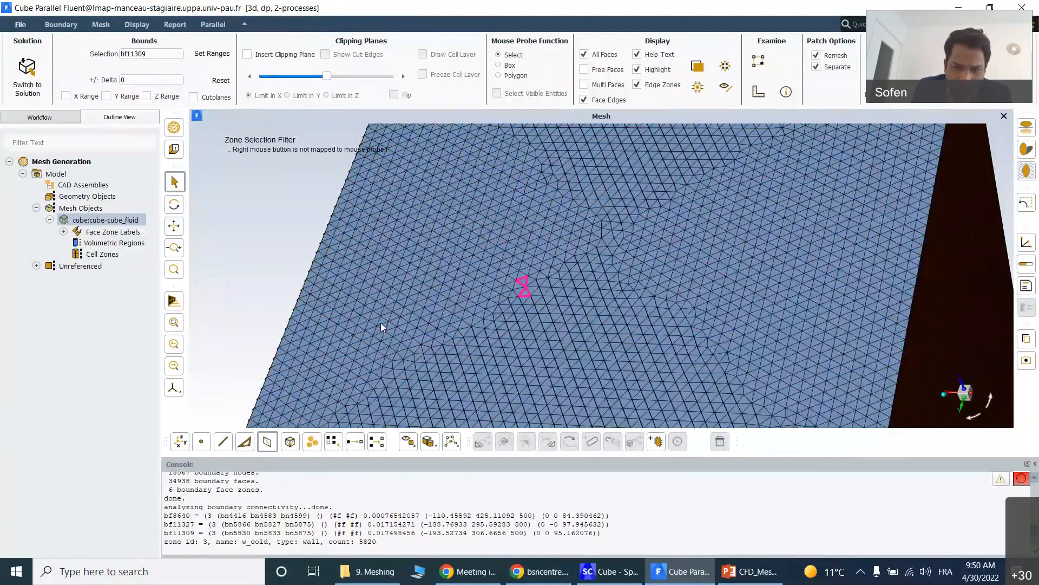
pyautogui.click(381, 323)
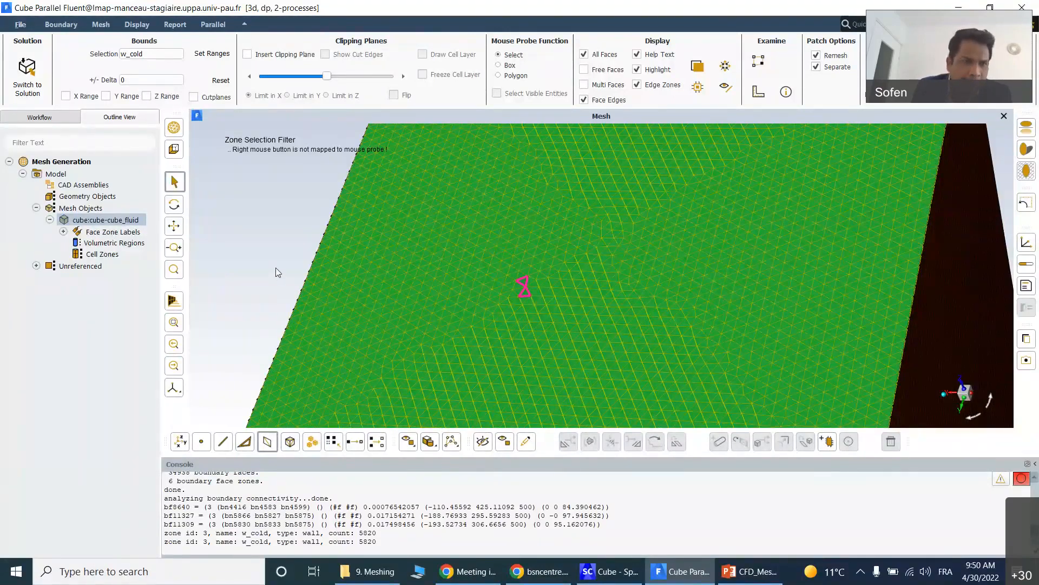
pyautogui.click(252, 259)
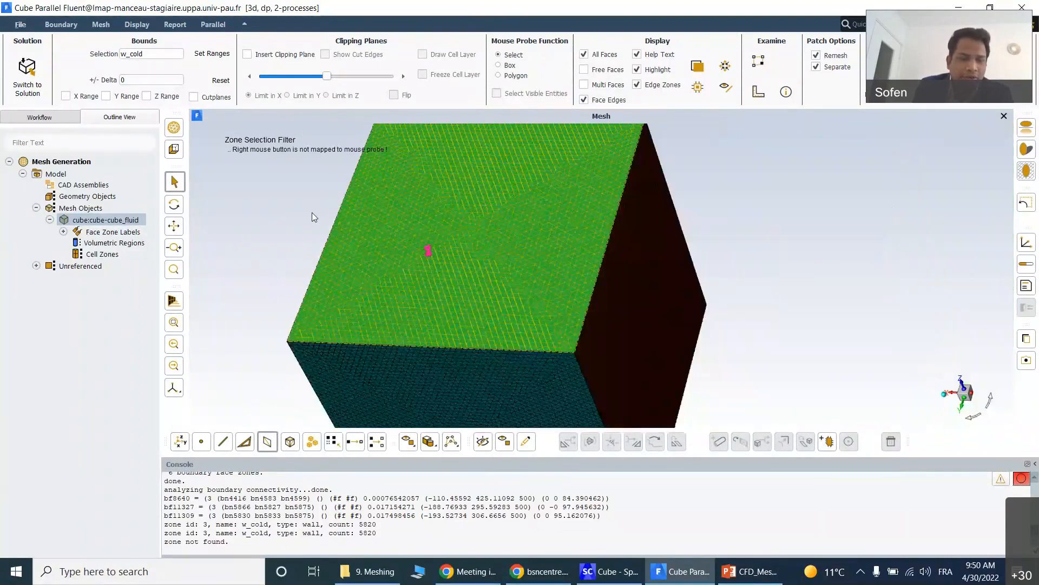
# - Deselect the zone and the individual faces picked on the cube
pyautogui.hotkey('ctrl', 'z')
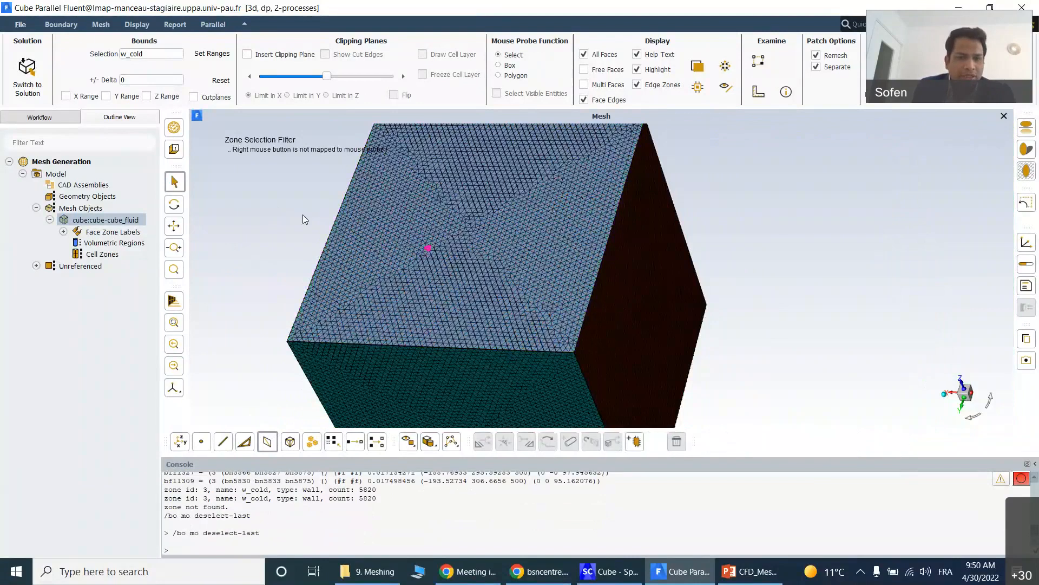
pyautogui.hotkey('ctrl', 'z')
pyautogui.hotkey('ctrl', 'z')
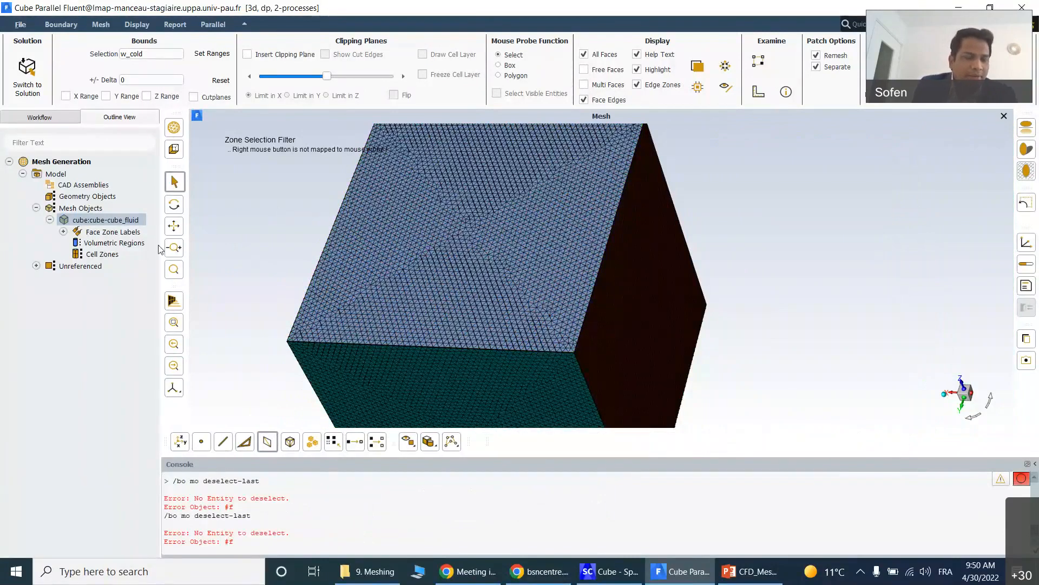
# - Open the scoped sizing settings for the model
pyautogui.rightClick(62, 174)
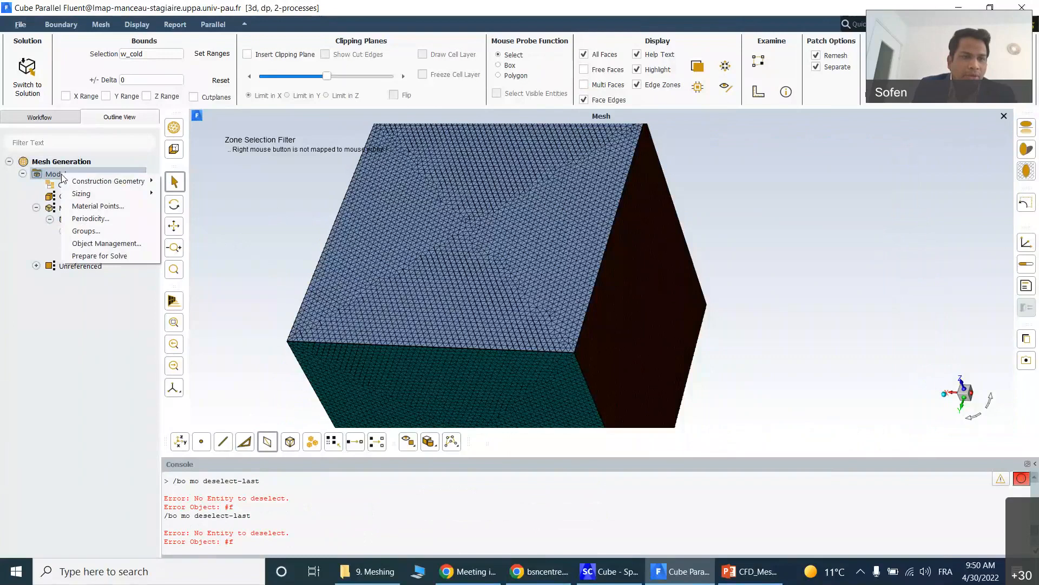
pyautogui.click(79, 171)
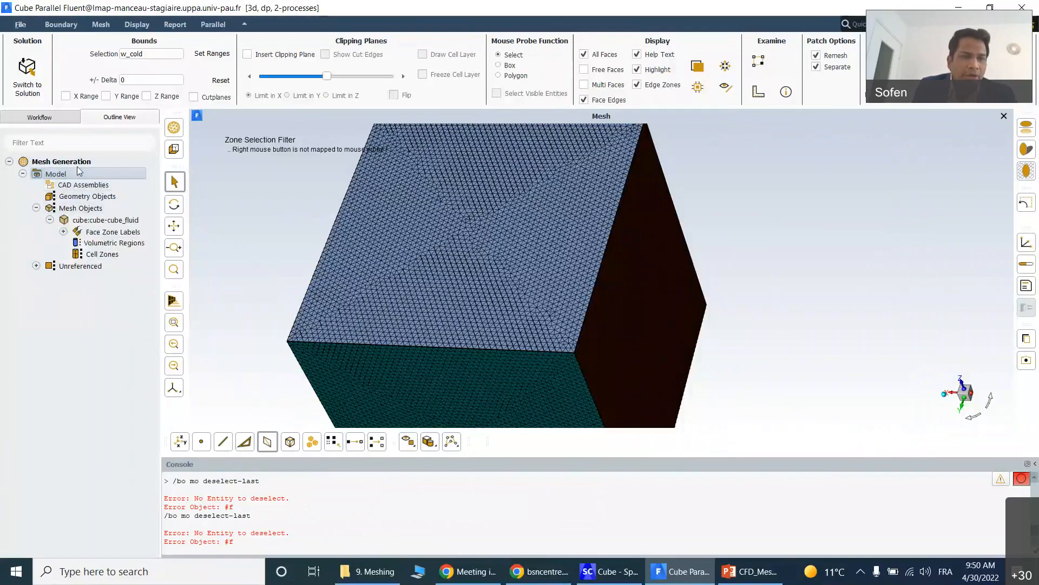
pyautogui.rightClick(71, 178)
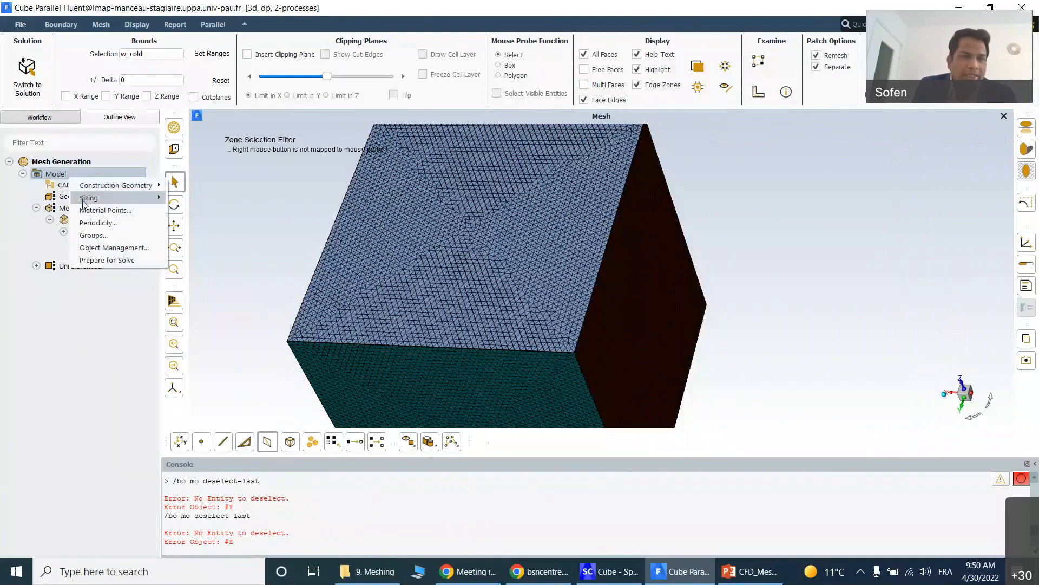
pyautogui.click(201, 203)
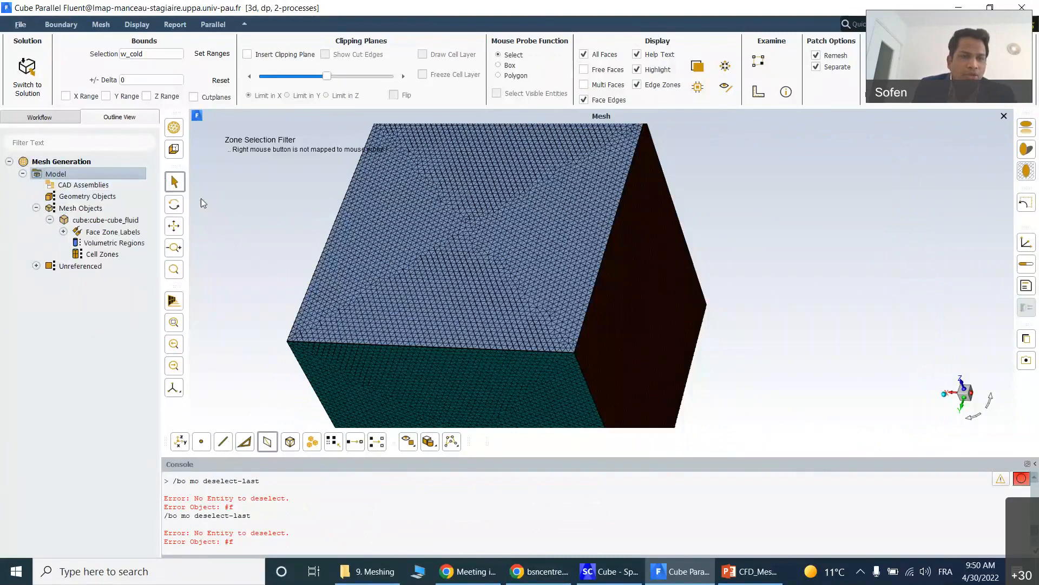
pyautogui.moveTo(577, 135); pyautogui.dragTo(473, 118)
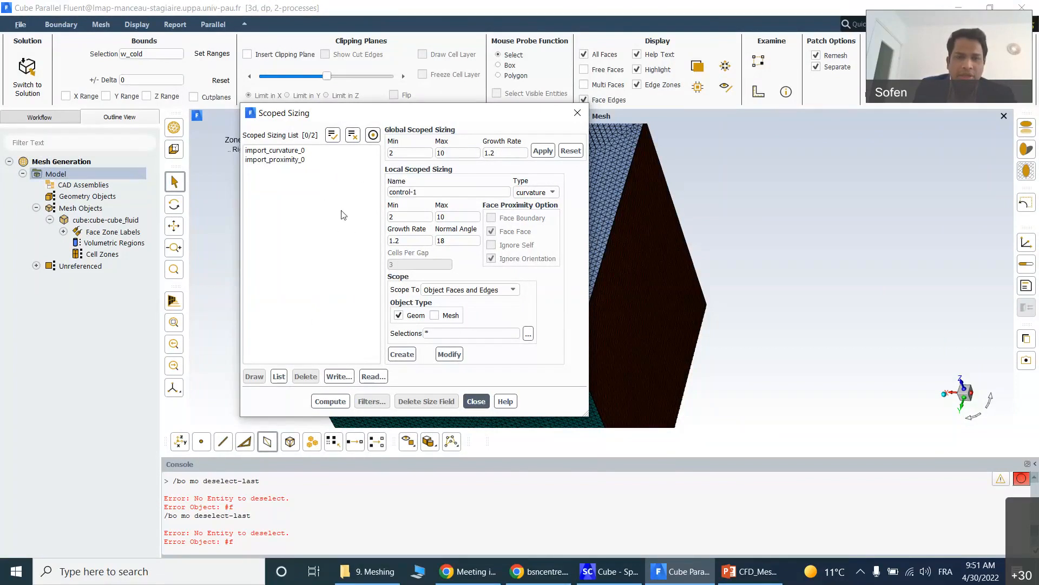
# - Name the local scoped sizing hot_co and set its minimum size to 5
pyautogui.moveTo(420, 192); pyautogui.dragTo(358, 194)
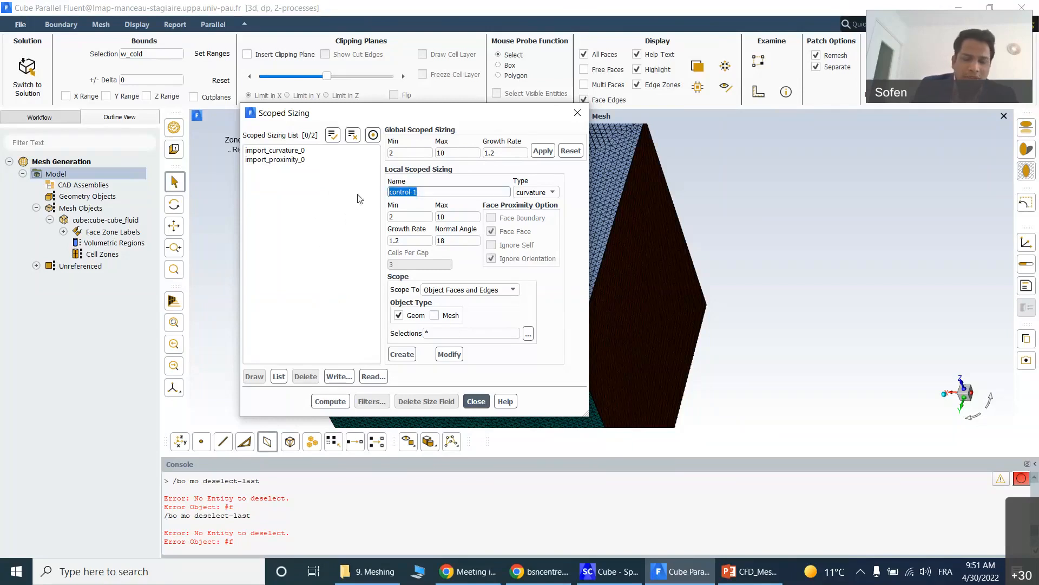
pyautogui.write('hot_refine')
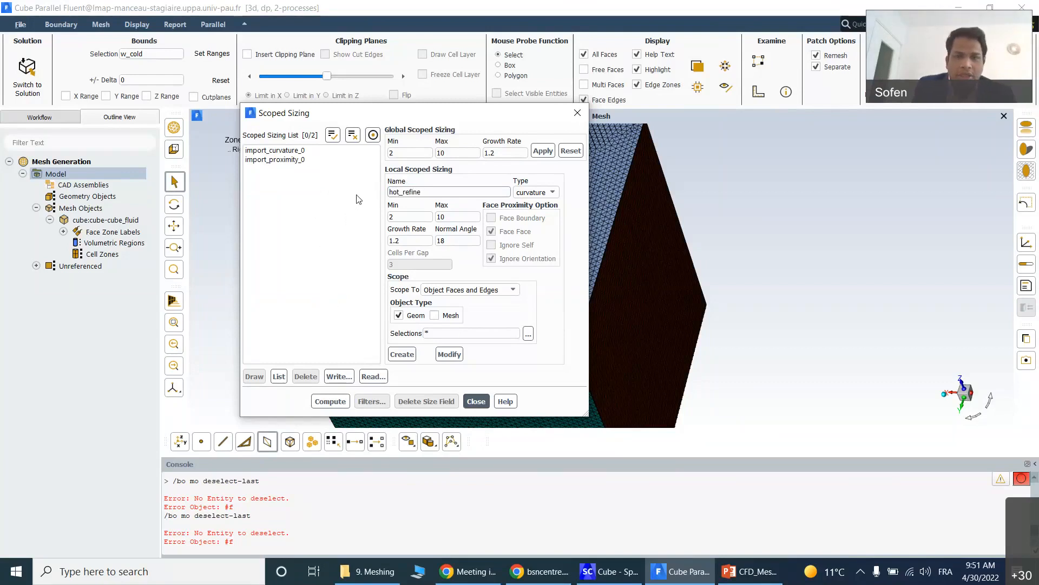
pyautogui.click(444, 195)
pyautogui.click(408, 214)
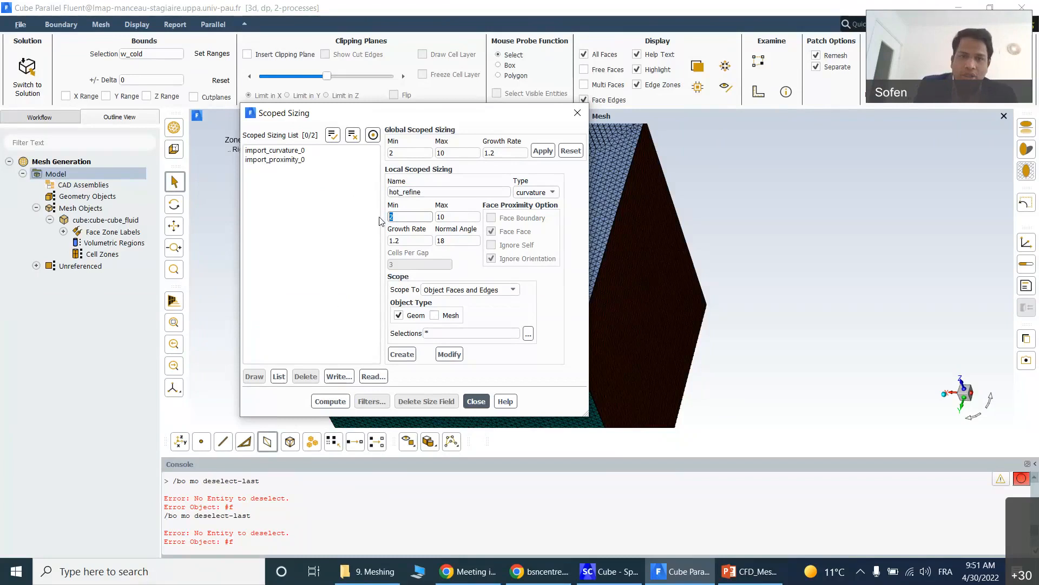
pyautogui.moveTo(422, 191); pyautogui.dragTo(405, 190)
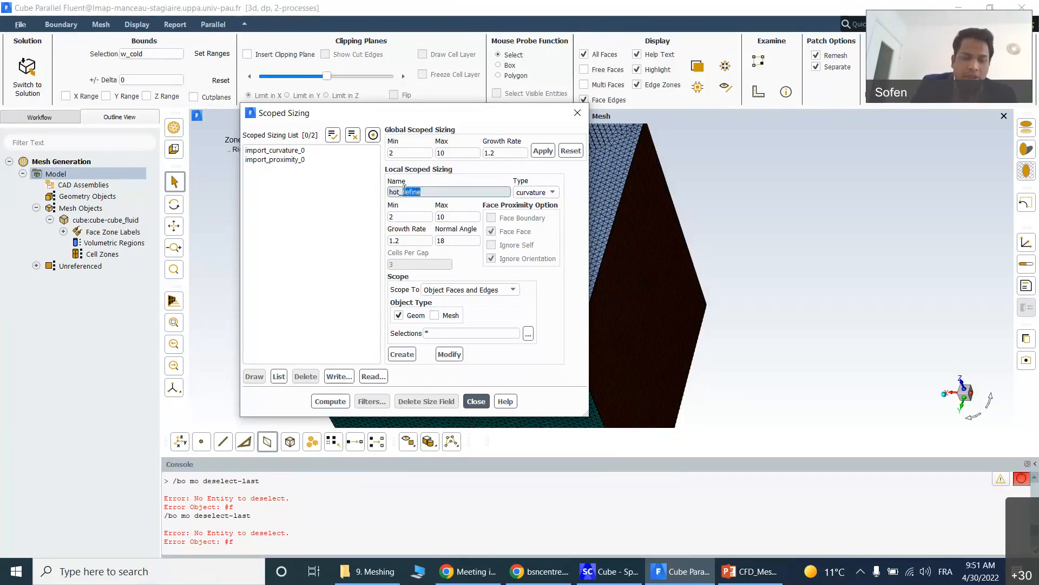
pyautogui.write('a')
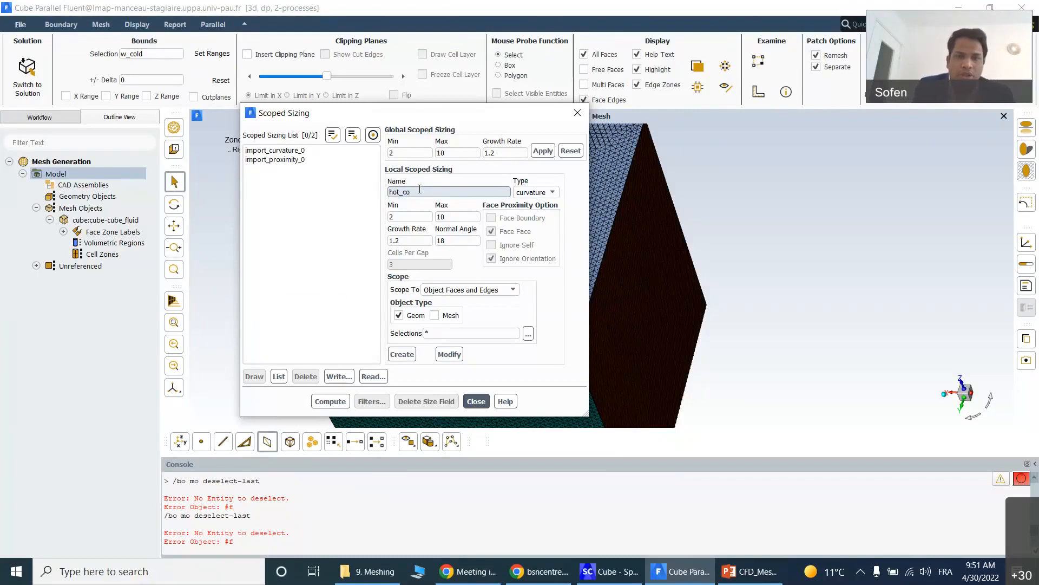
pyautogui.click(414, 213)
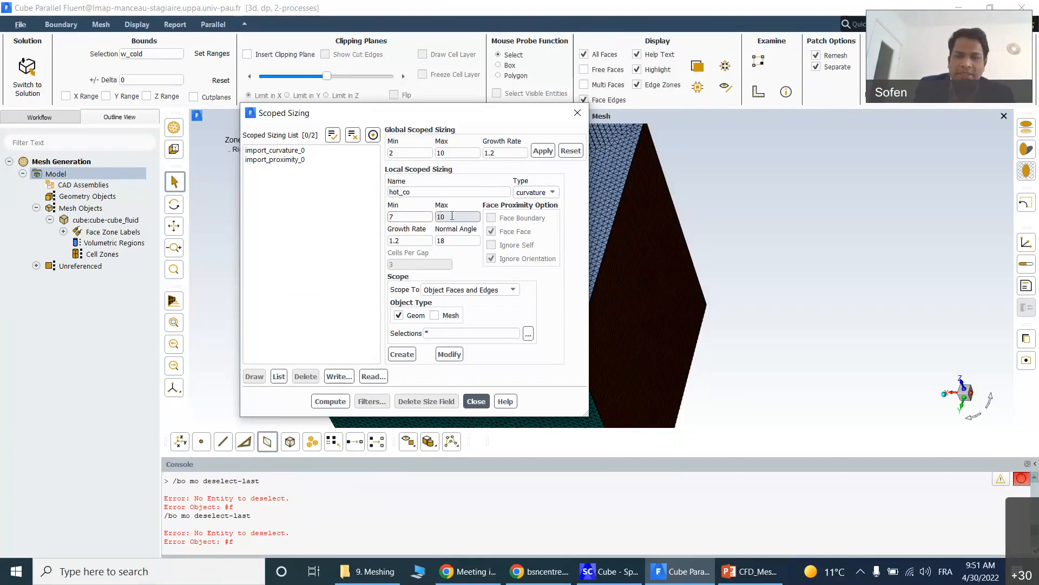
pyautogui.press('BackSpace')
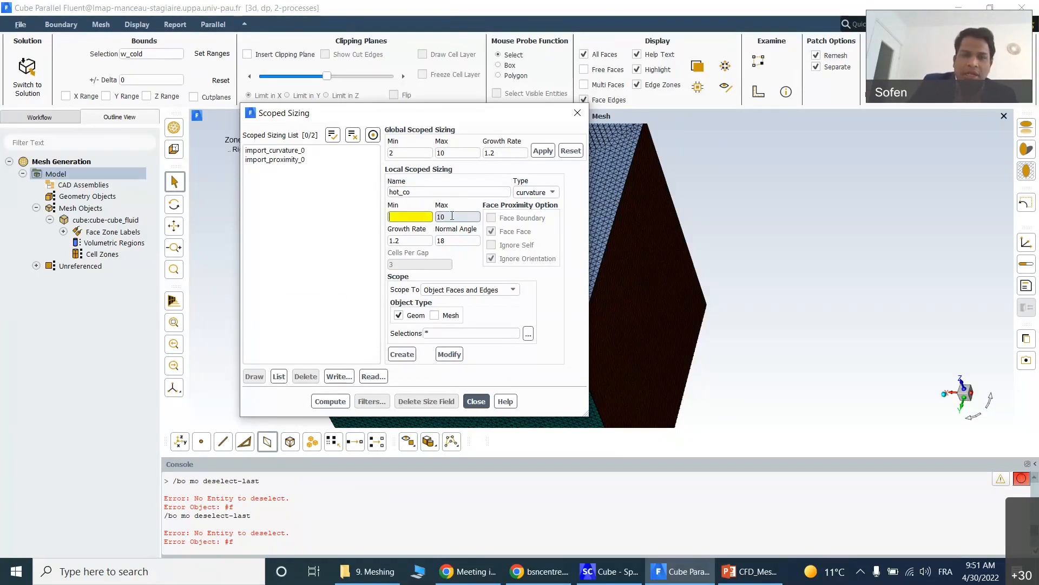
pyautogui.write('5')
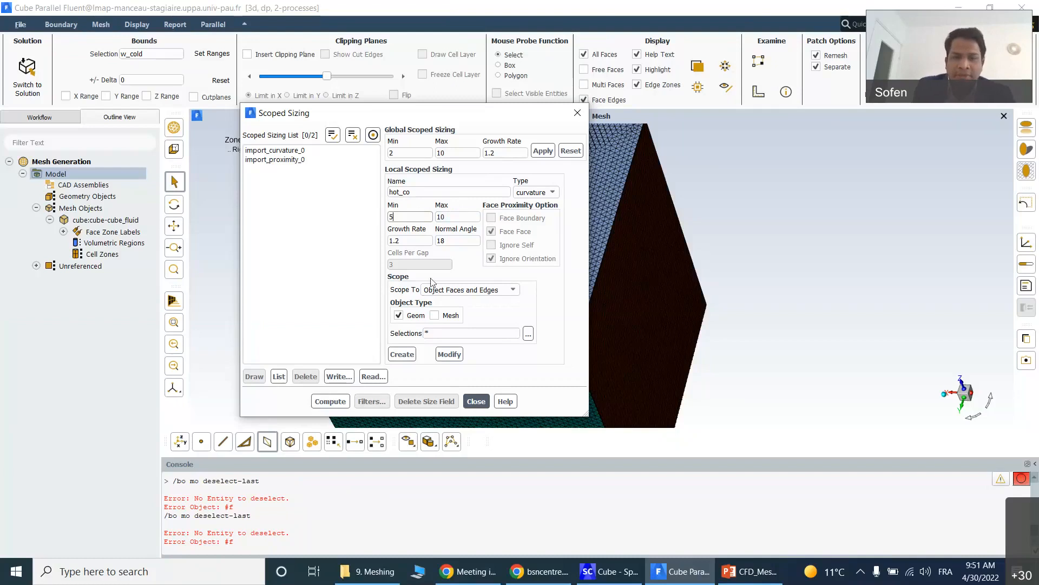
# - Scope the sizing to only the w_hot face zone with Geom and Mesh object types enabled, and compute the size field
pyautogui.click(435, 316)
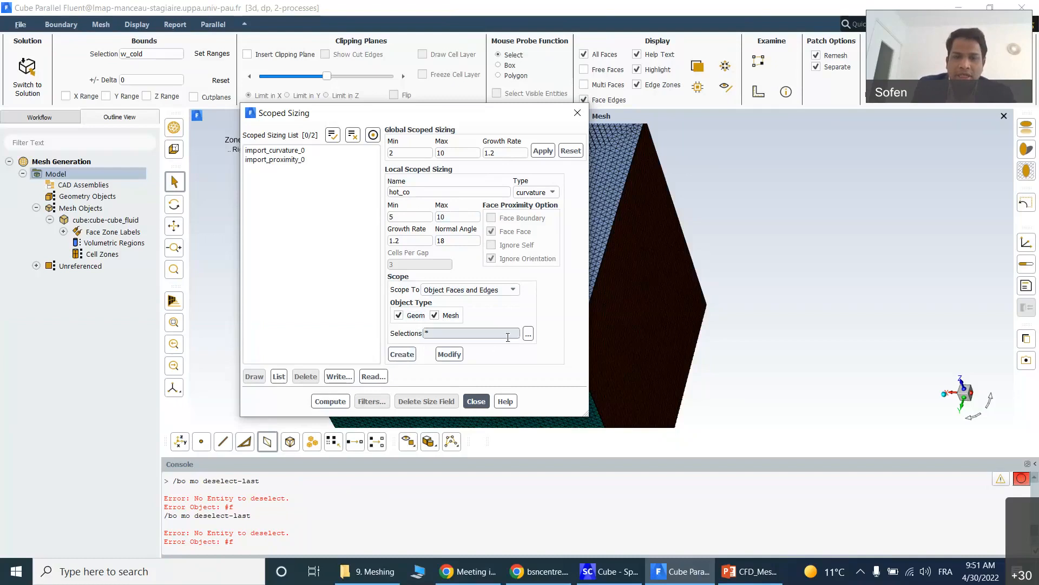
pyautogui.click(508, 289)
pyautogui.click(469, 336)
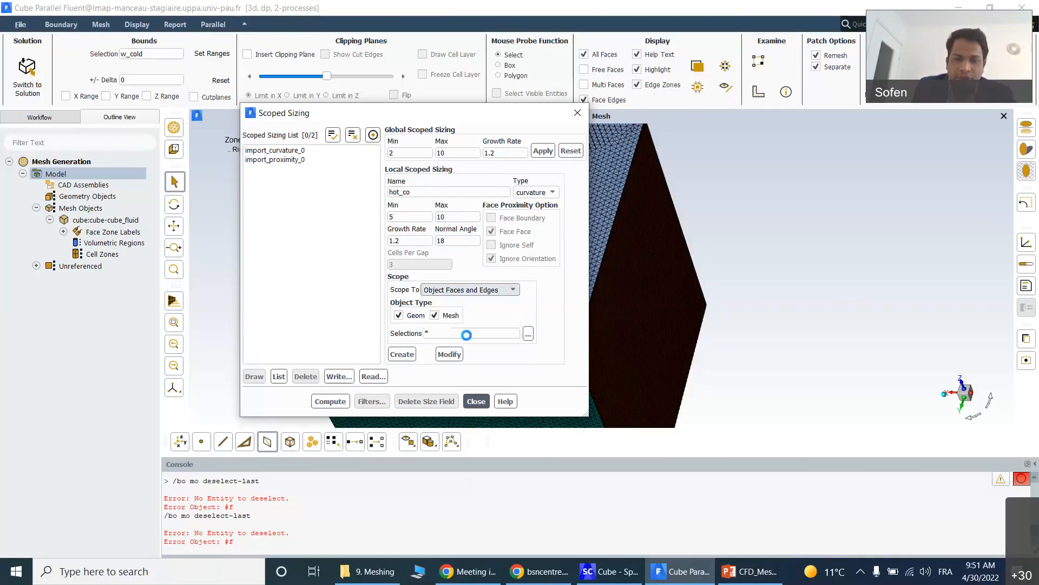
pyautogui.click(528, 334)
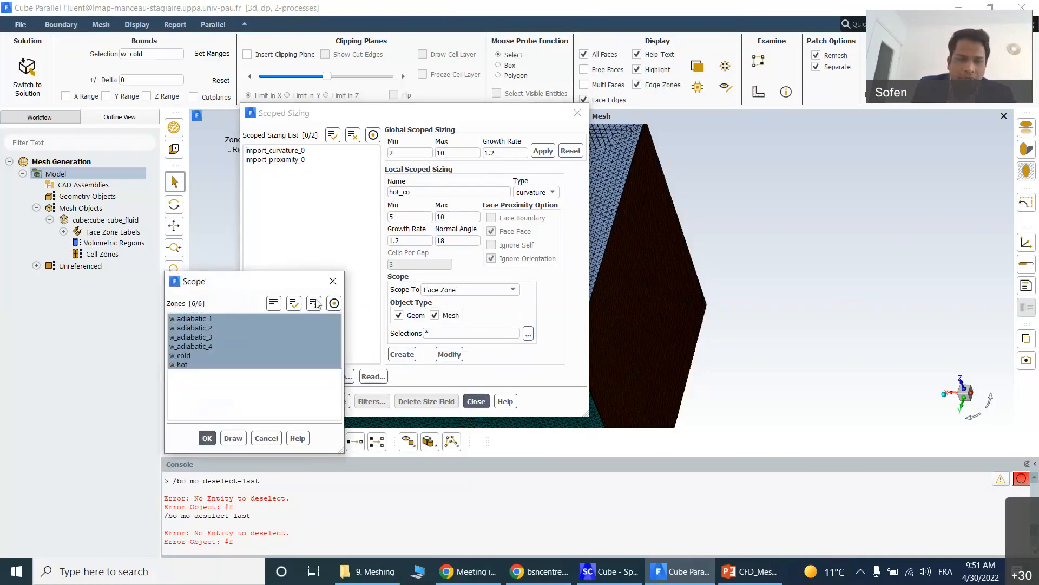
pyautogui.click(314, 303)
pyautogui.click(192, 365)
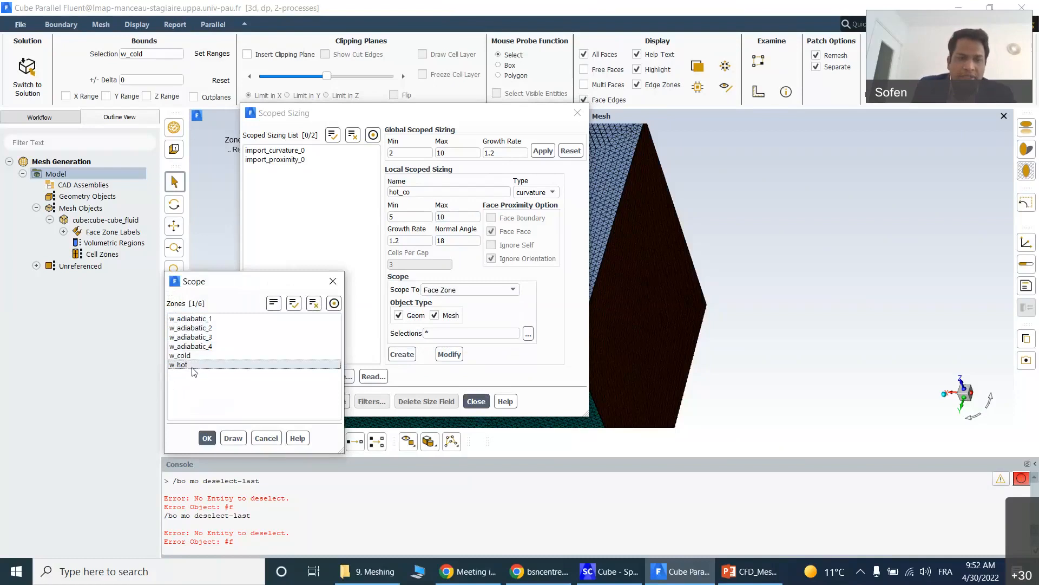
pyautogui.click(207, 438)
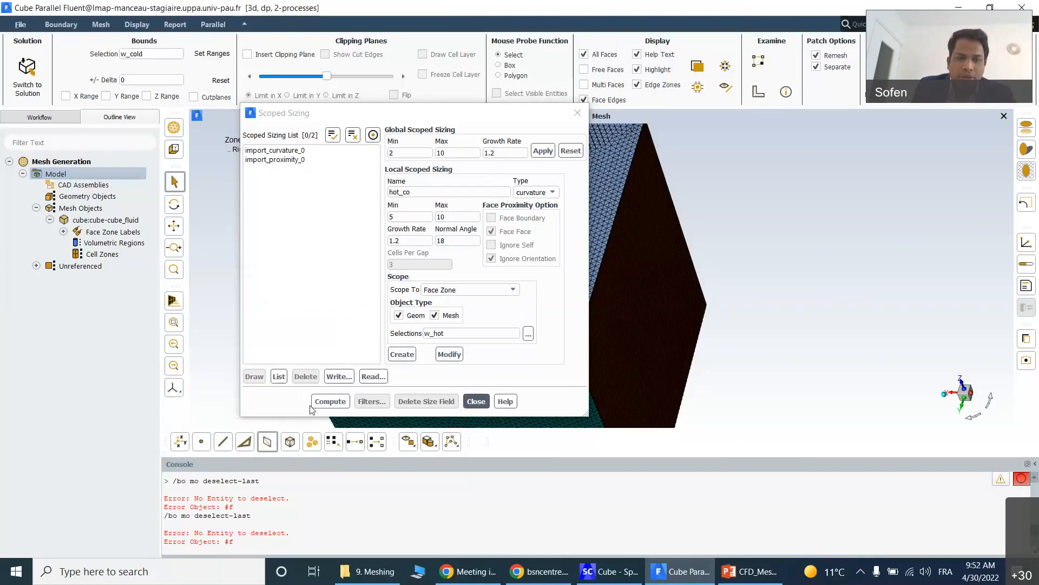
pyautogui.click(325, 404)
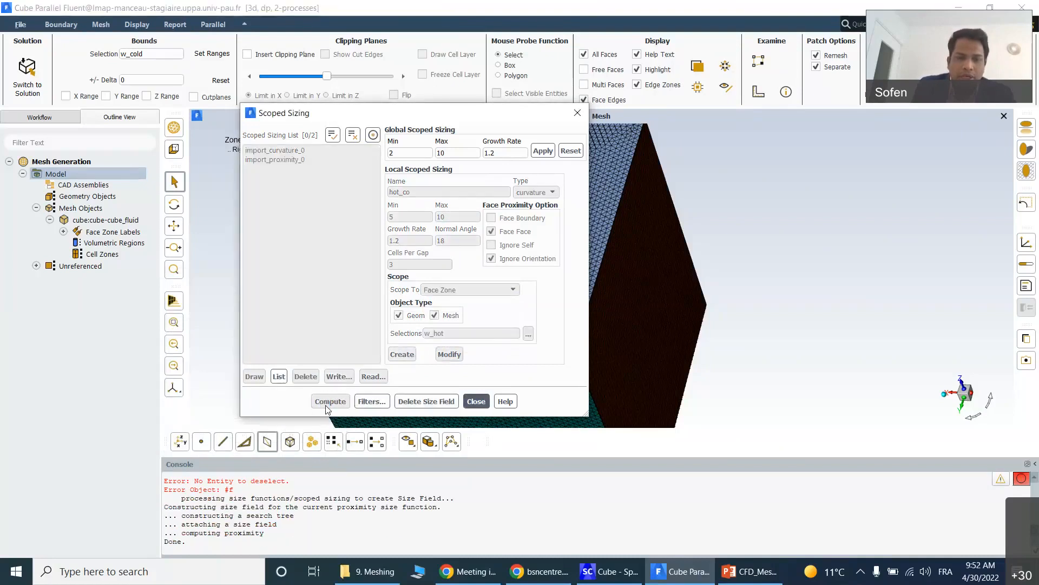
pyautogui.click(476, 402)
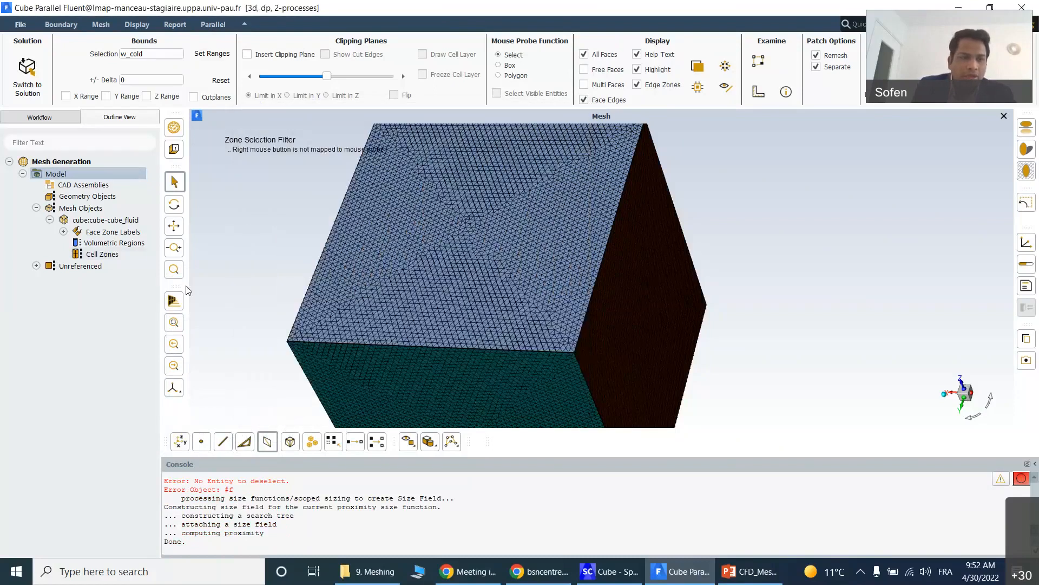
# - Remesh the faces of the cube:cube-cube_fluid mesh object and view the cube from another side
pyautogui.rightClick(94, 223)
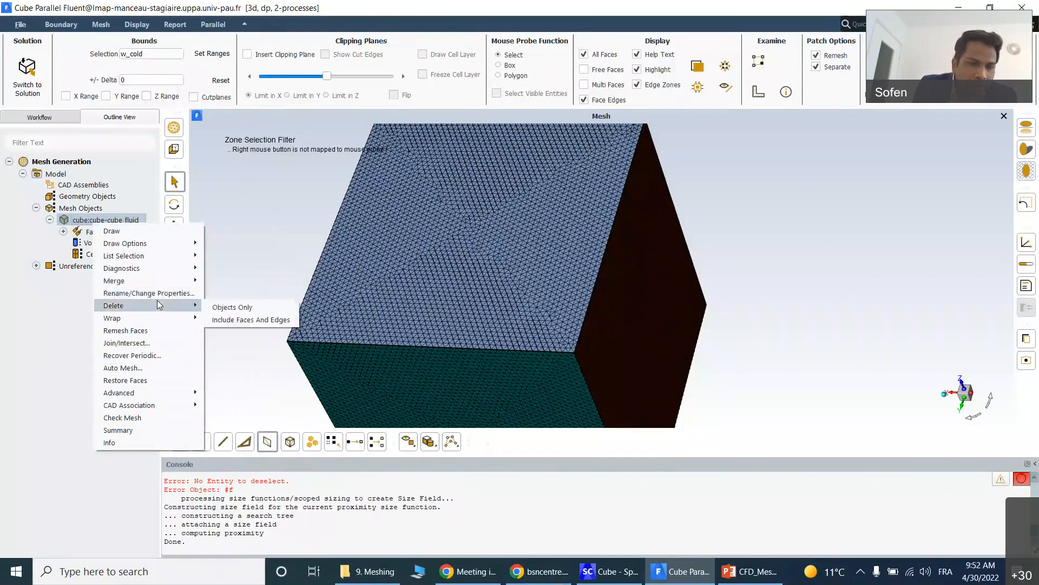
pyautogui.click(157, 330)
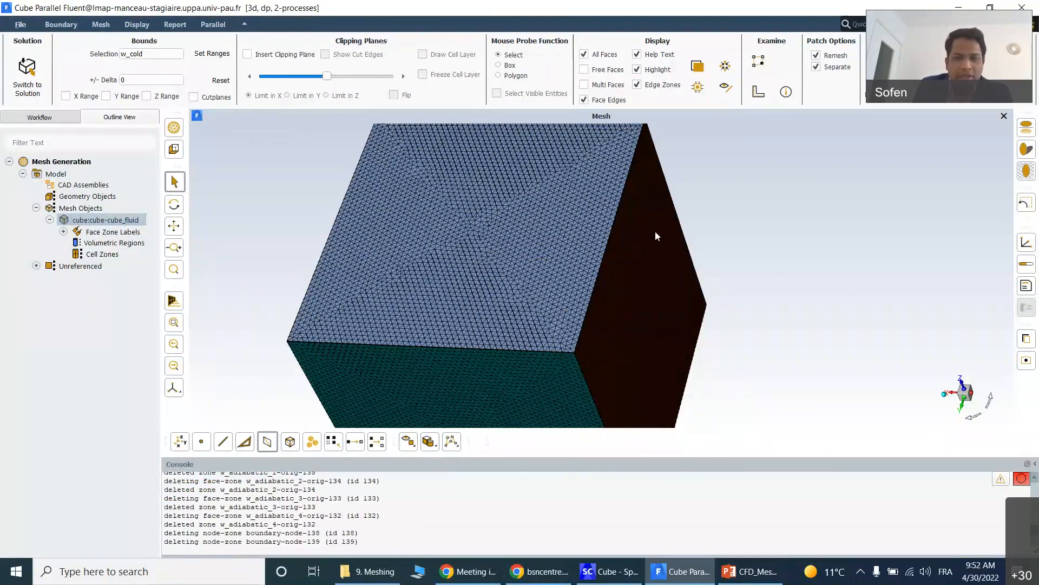
pyautogui.scroll(3, 671, 234)
pyautogui.scroll(-4, 704, 249)
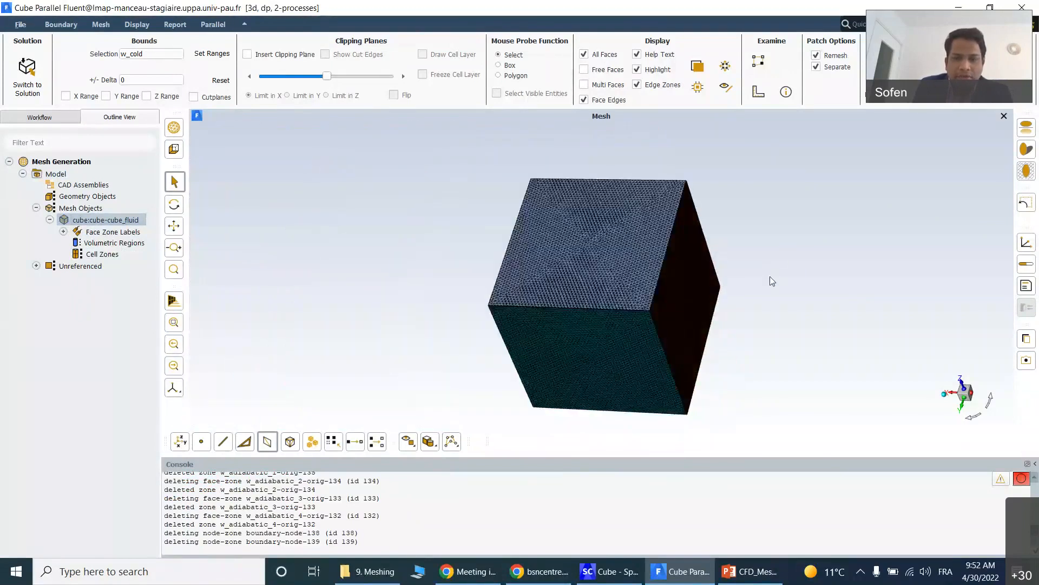
pyautogui.moveTo(795, 229); pyautogui.dragTo(574, 239)
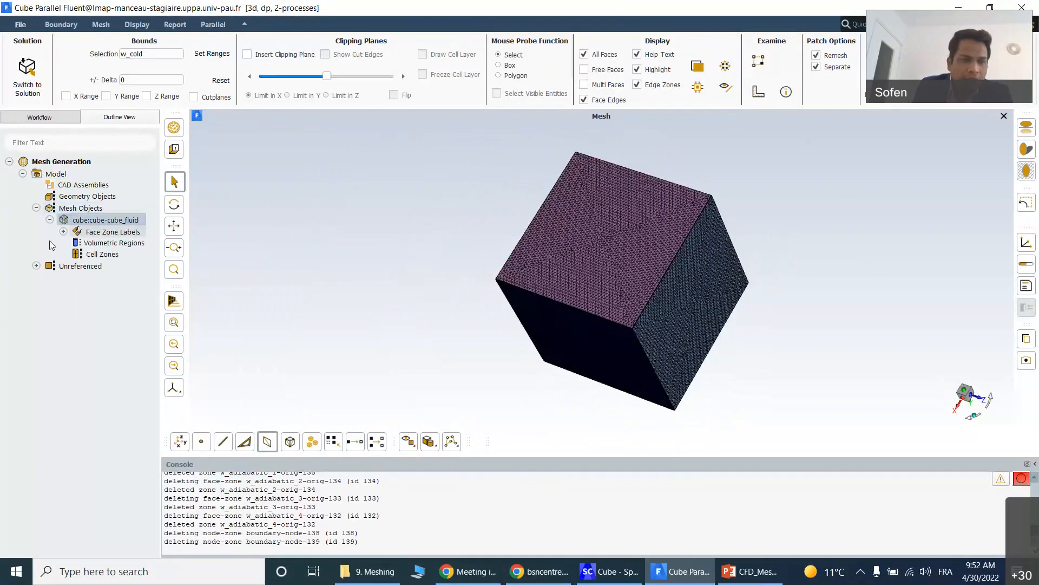
# - Highlight the w_hot face zone label and examine the surface mesh on the hot wall up close
pyautogui.click(63, 231)
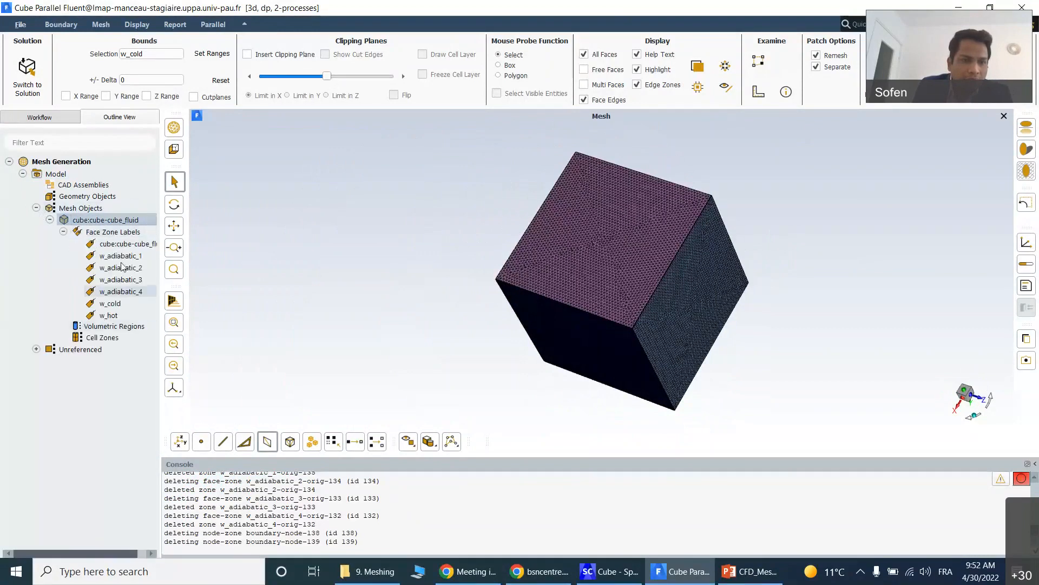
pyautogui.click(110, 315)
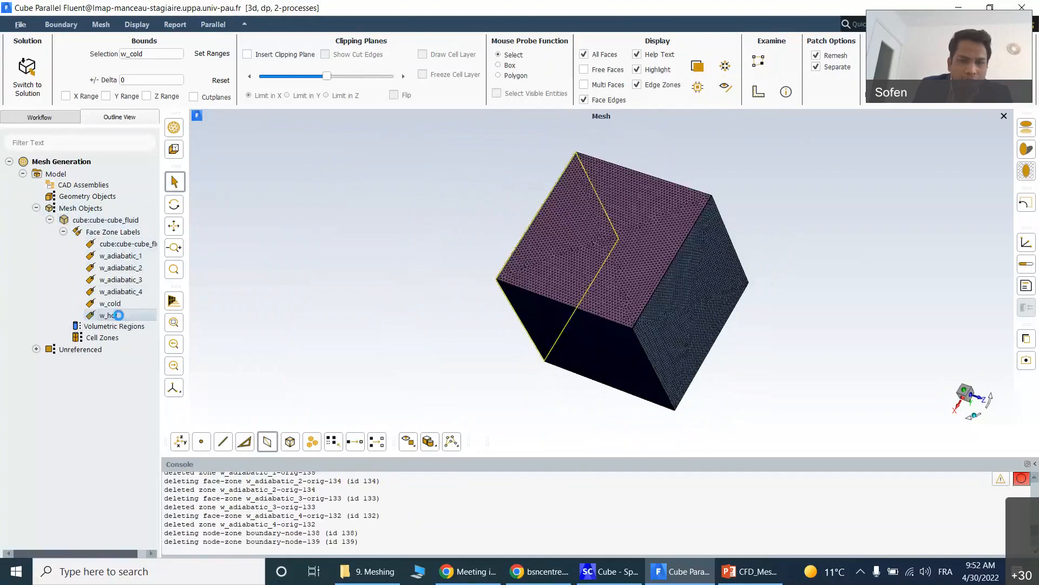
pyautogui.moveTo(443, 239); pyautogui.dragTo(527, 233)
pyautogui.moveTo(520, 226); pyautogui.dragTo(628, 265, button='middle')
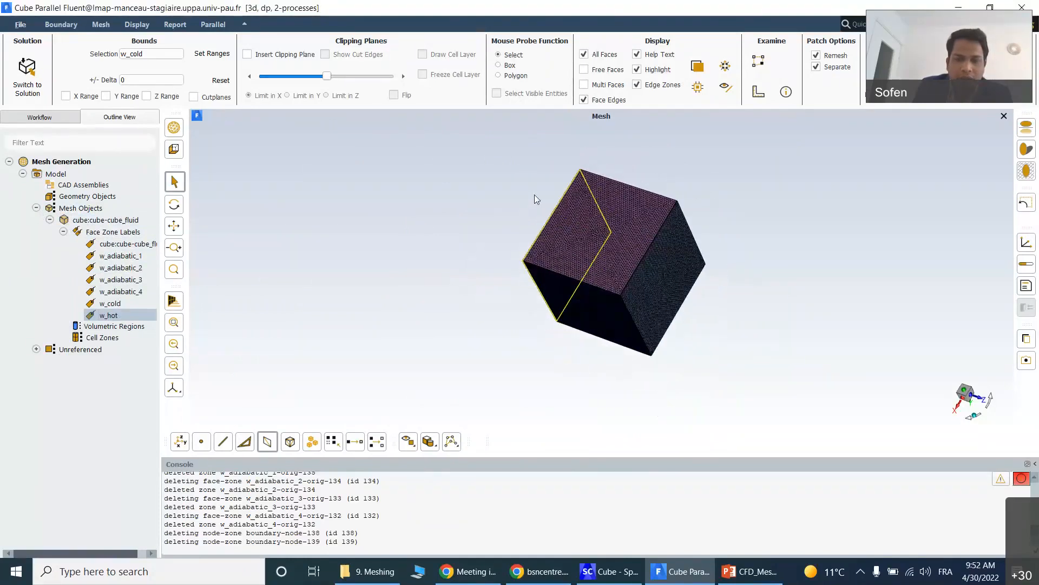
pyautogui.moveTo(534, 196); pyautogui.dragTo(940, 355)
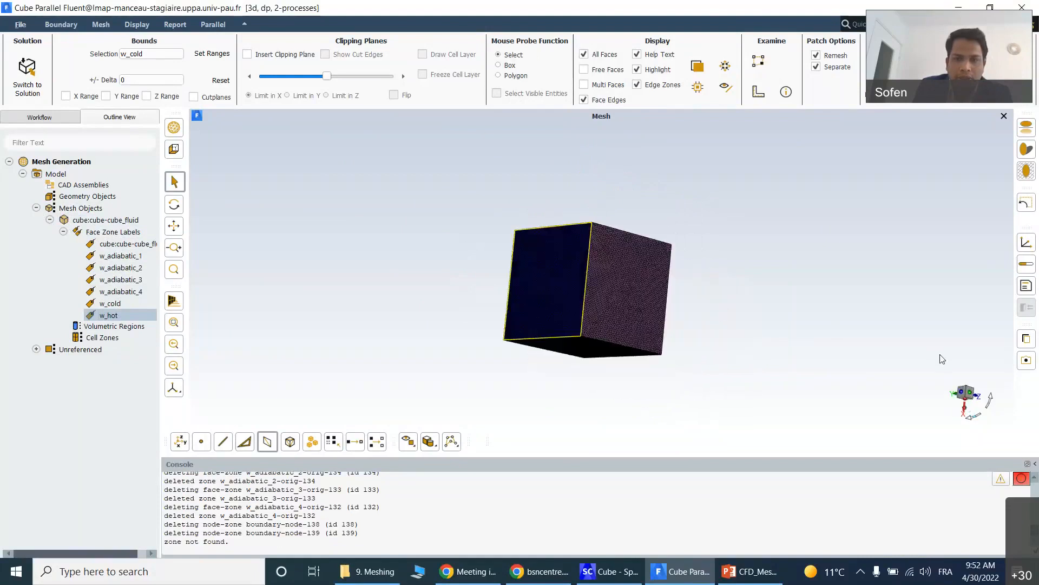
pyautogui.scroll(6, 563, 265)
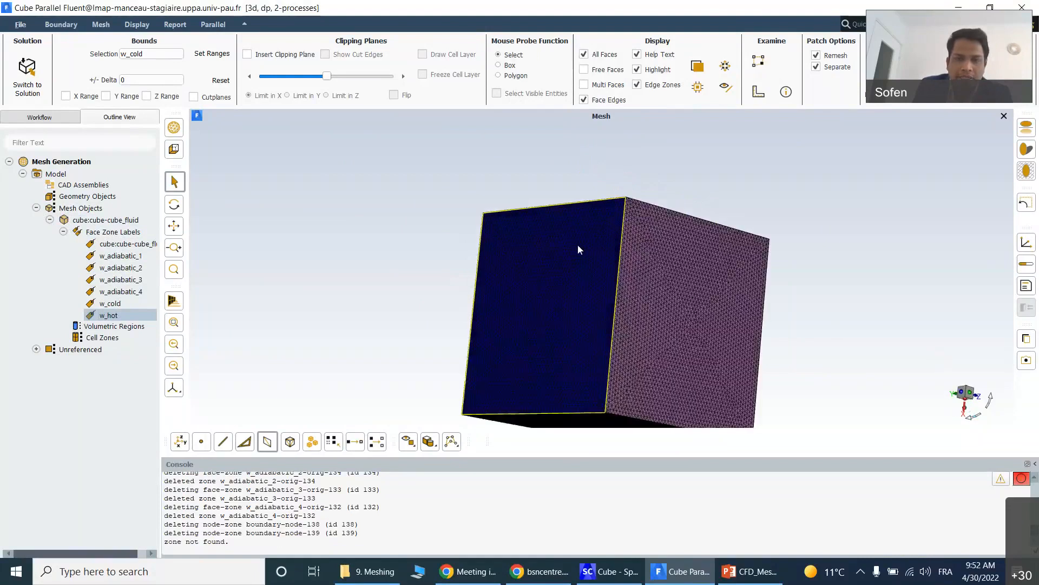
pyautogui.scroll(5, 589, 235)
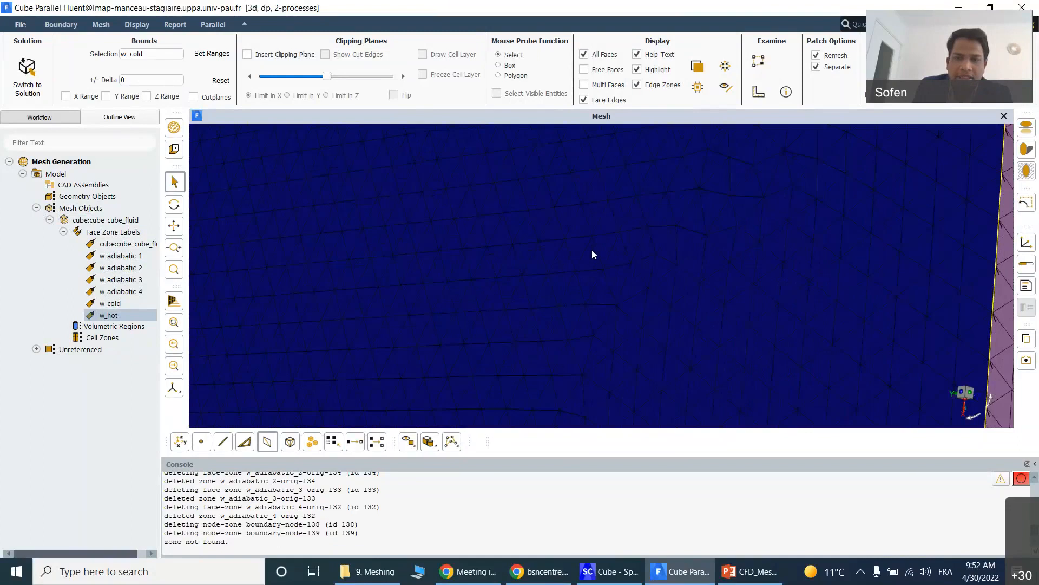
pyautogui.scroll(-8, 590, 253)
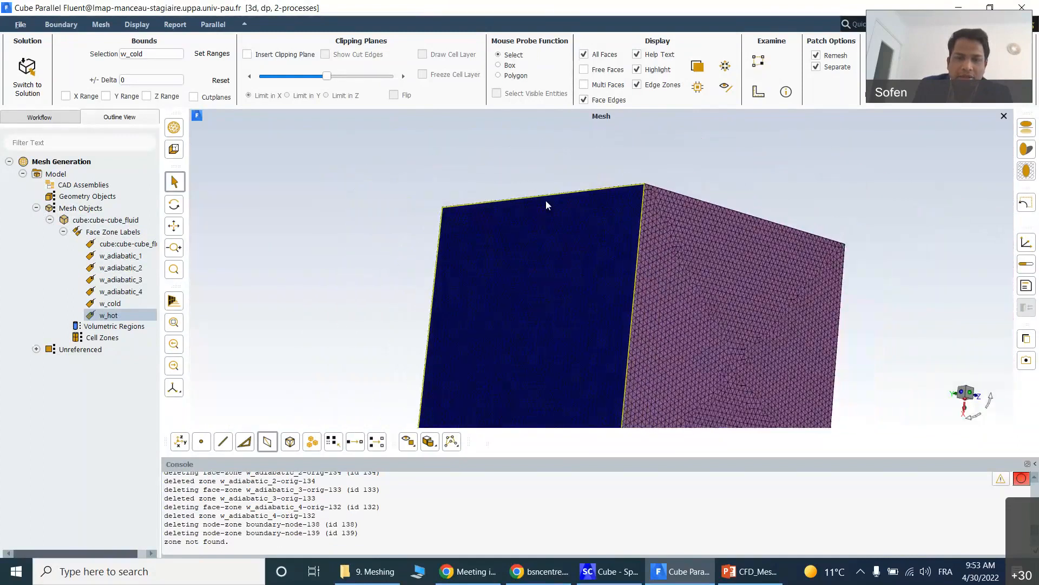
pyautogui.moveTo(544, 171); pyautogui.dragTo(706, 183)
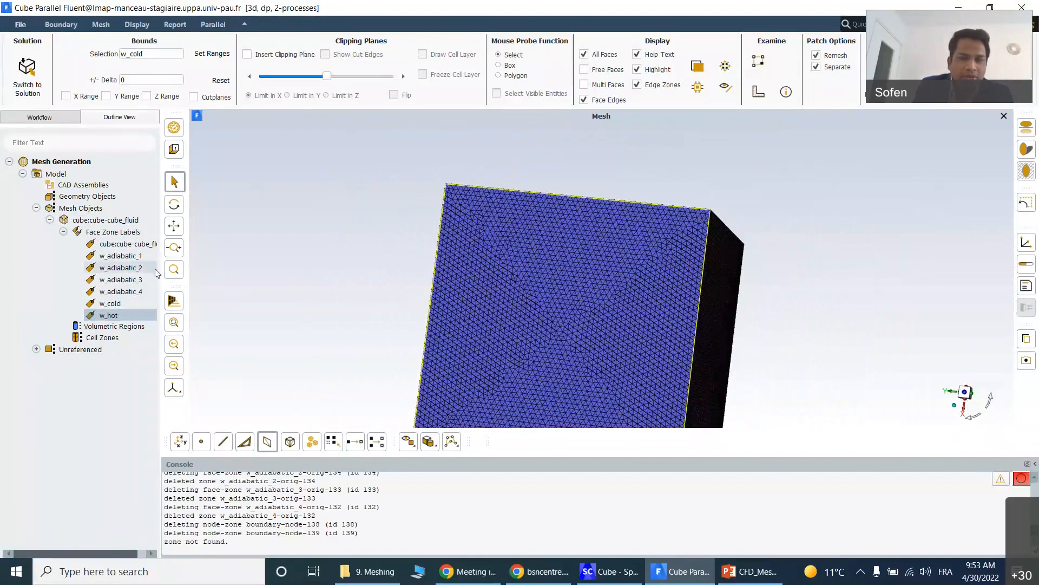
# - Create the hot_co curvature sizing scoped to w_hot and compute the size field with all scoped sizings selected
pyautogui.rightClick(67, 176)
pyautogui.moveTo(135, 194)
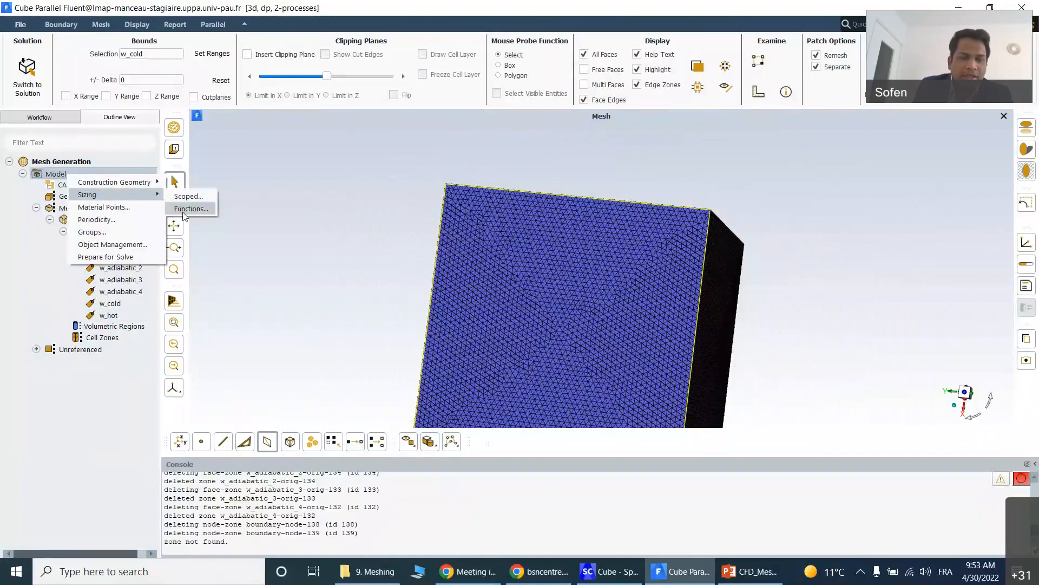
pyautogui.click(191, 199)
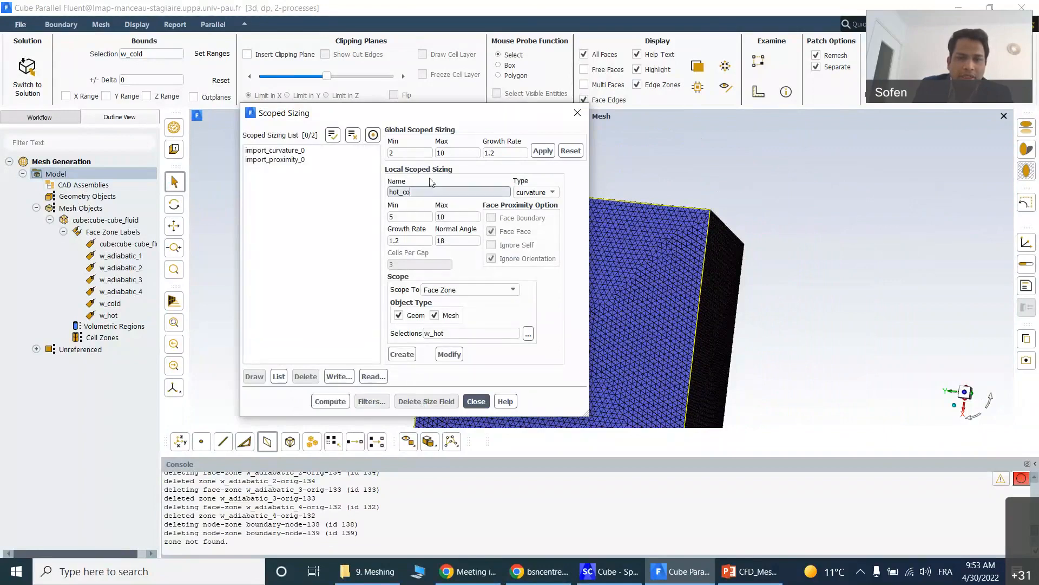
pyautogui.click(402, 354)
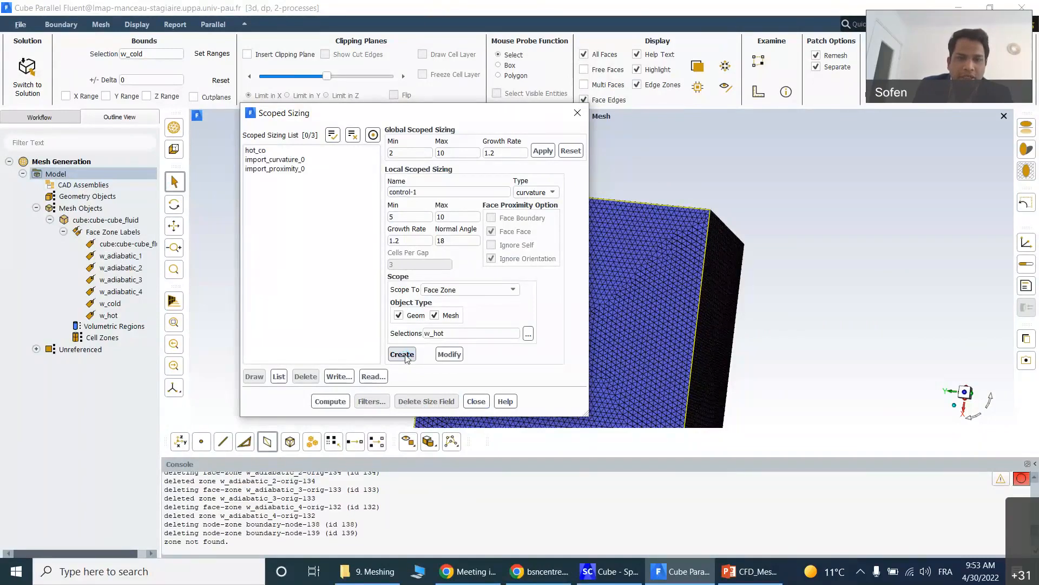
pyautogui.click(334, 136)
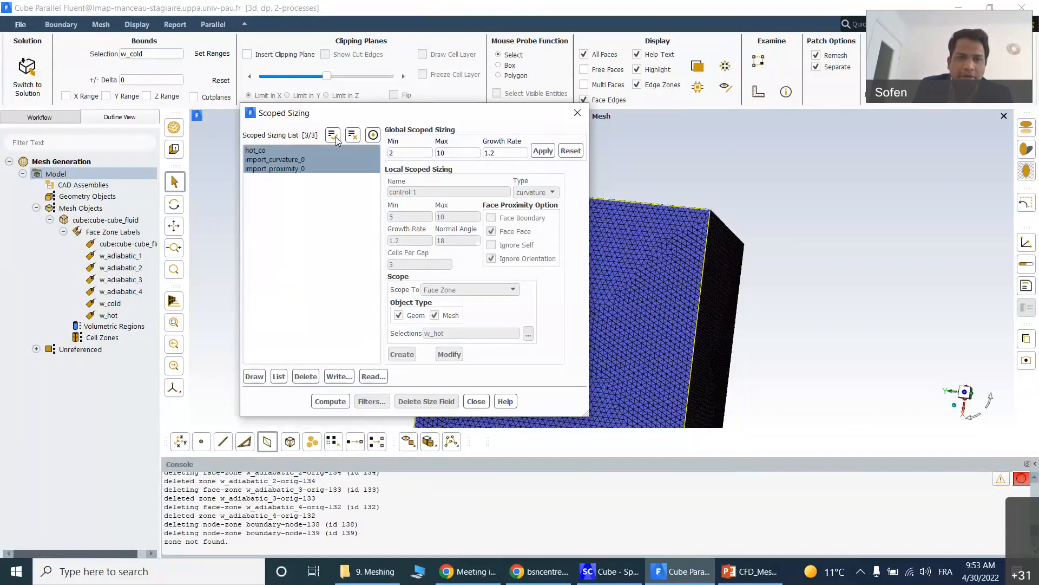
pyautogui.click(345, 404)
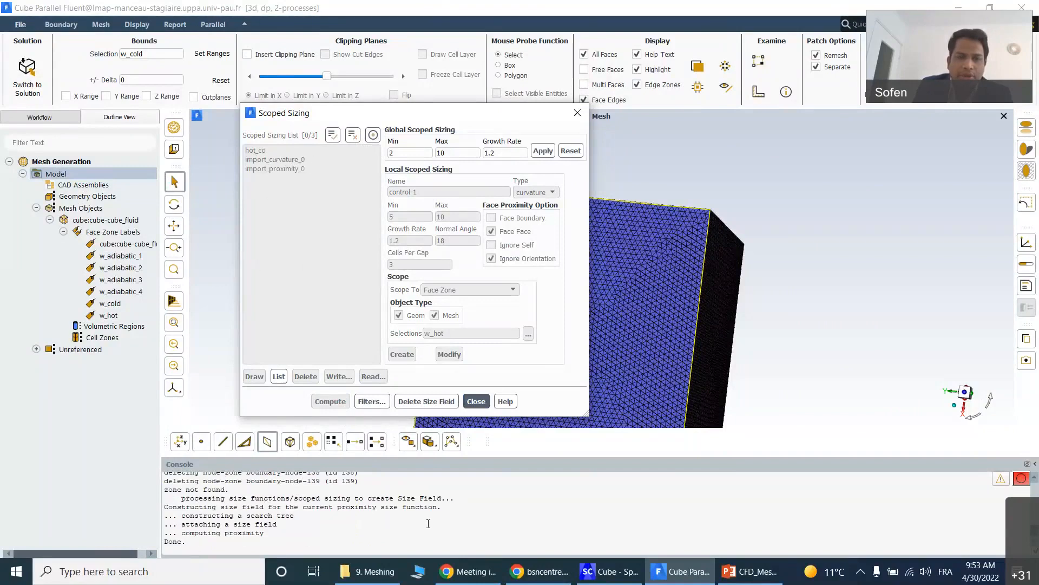
pyautogui.click(476, 401)
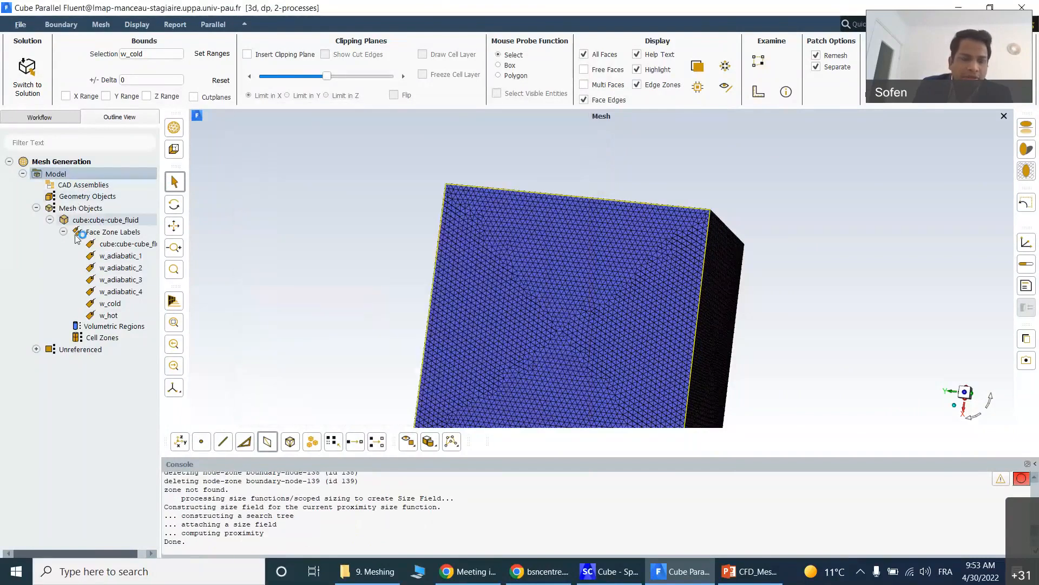
# - Remesh the faces of the cube mesh object with the hot_co sizing included and inspect the hot wall's mesh near its corner
pyautogui.rightClick(102, 222)
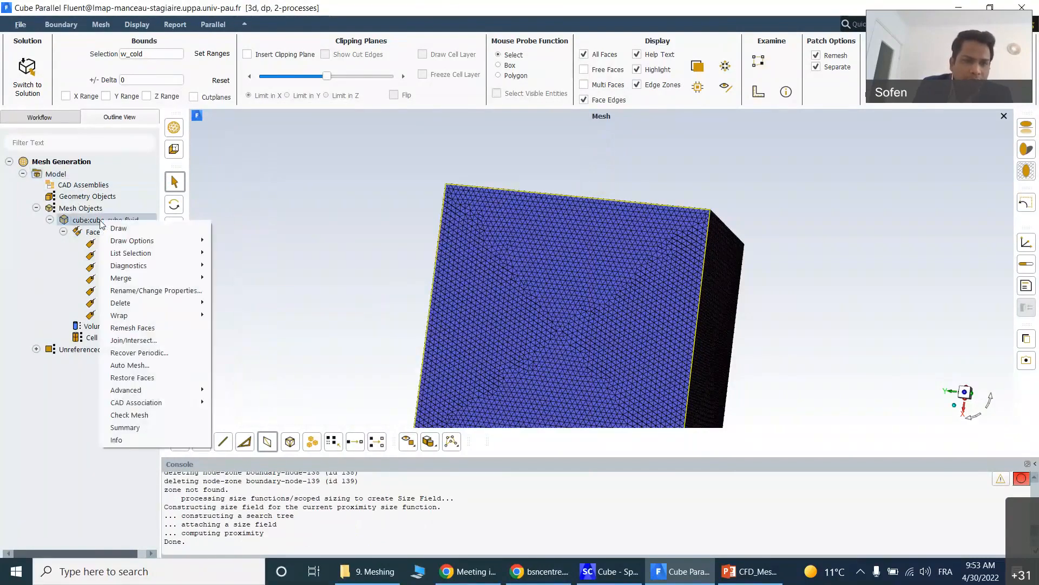
pyautogui.moveTo(133, 316)
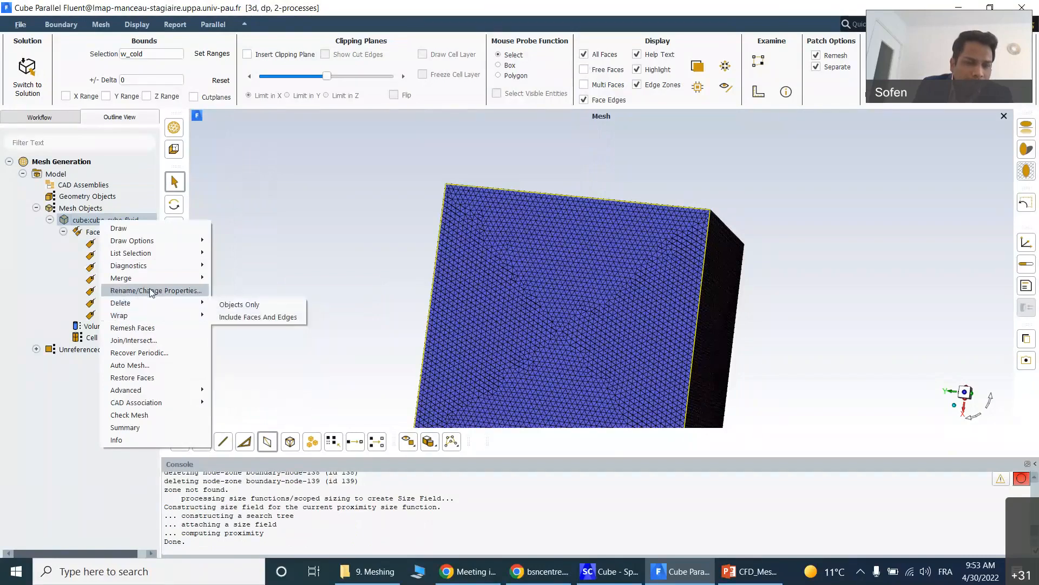
pyautogui.click(142, 327)
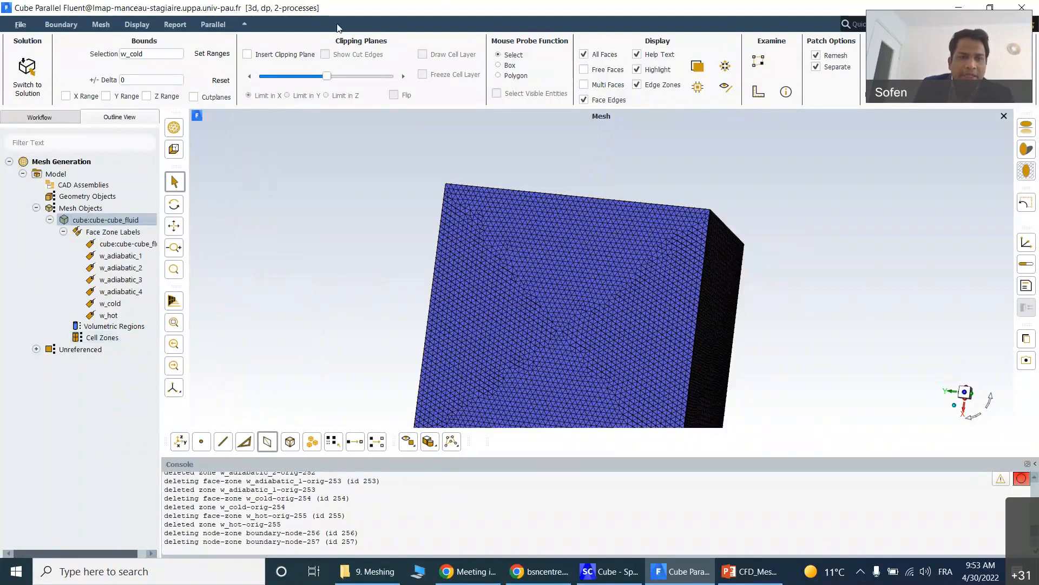
pyautogui.rightClick(100, 222)
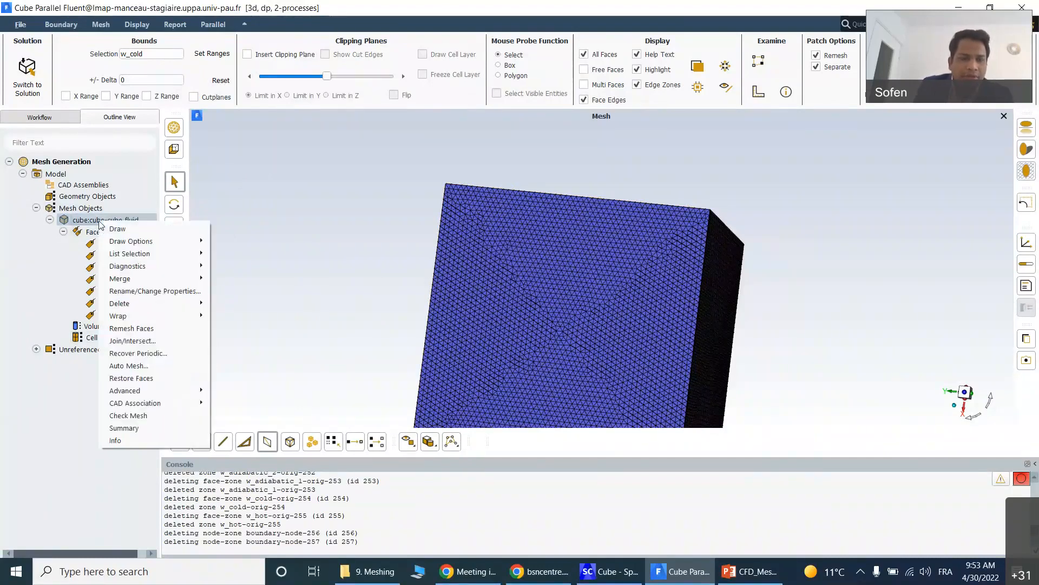
pyautogui.click(138, 222)
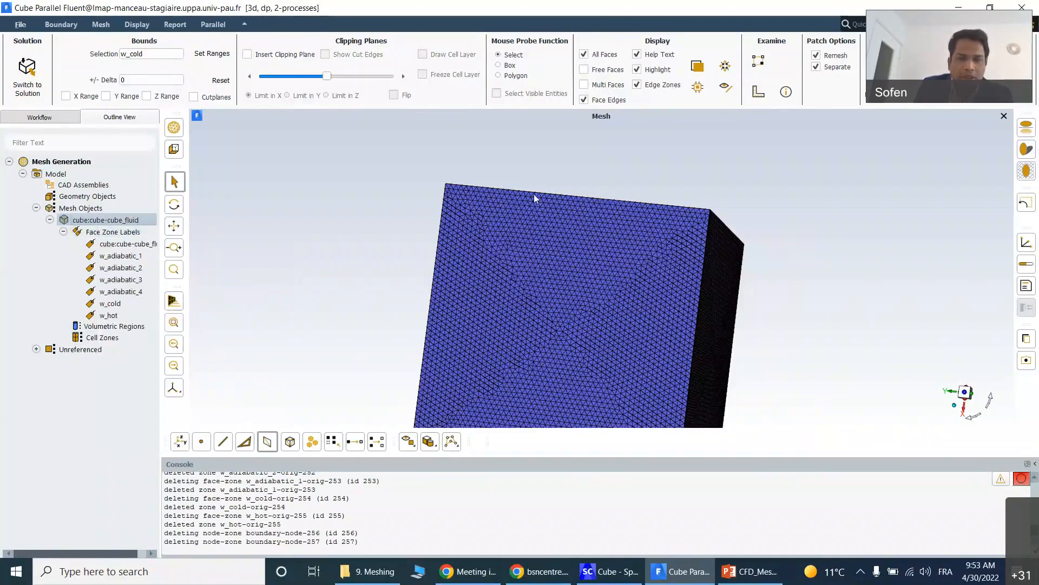
pyautogui.scroll(-1, 790, 219)
pyautogui.scroll(4, 778, 218)
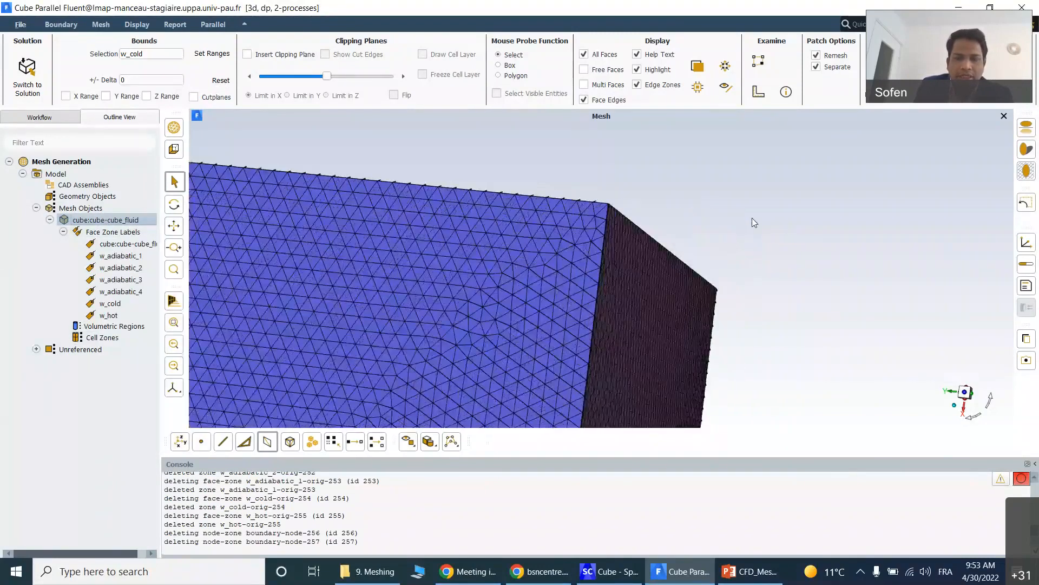
pyautogui.moveTo(776, 225); pyautogui.dragTo(735, 252)
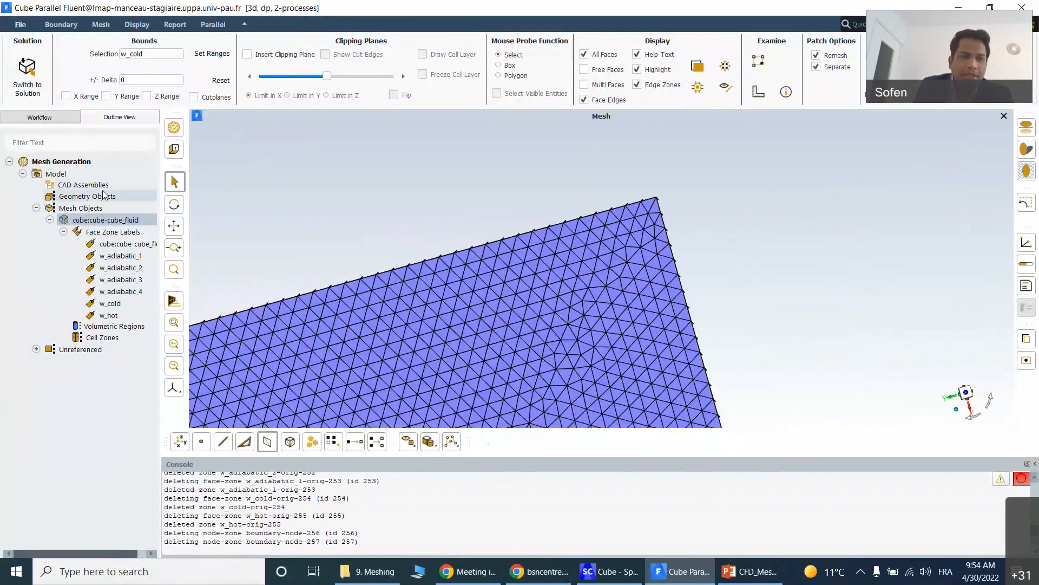
# - Modify the hot_co scoped sizing to a minimum of 10 and maximum of 50, and accept updating the global sizes
pyautogui.rightClick(73, 175)
pyautogui.moveTo(105, 195)
pyautogui.click(193, 198)
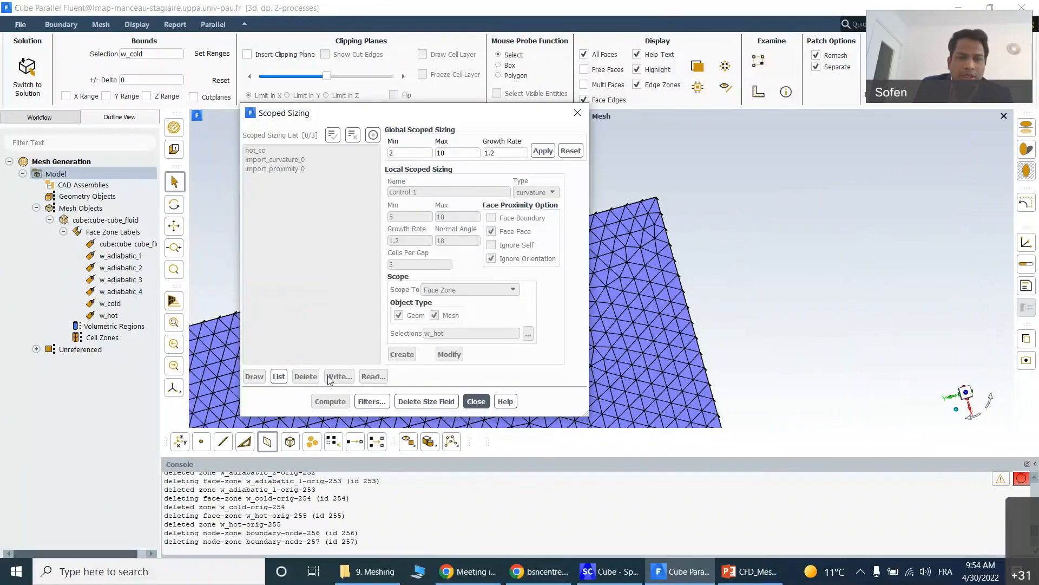
pyautogui.click(255, 150)
pyautogui.doubleClick(397, 217)
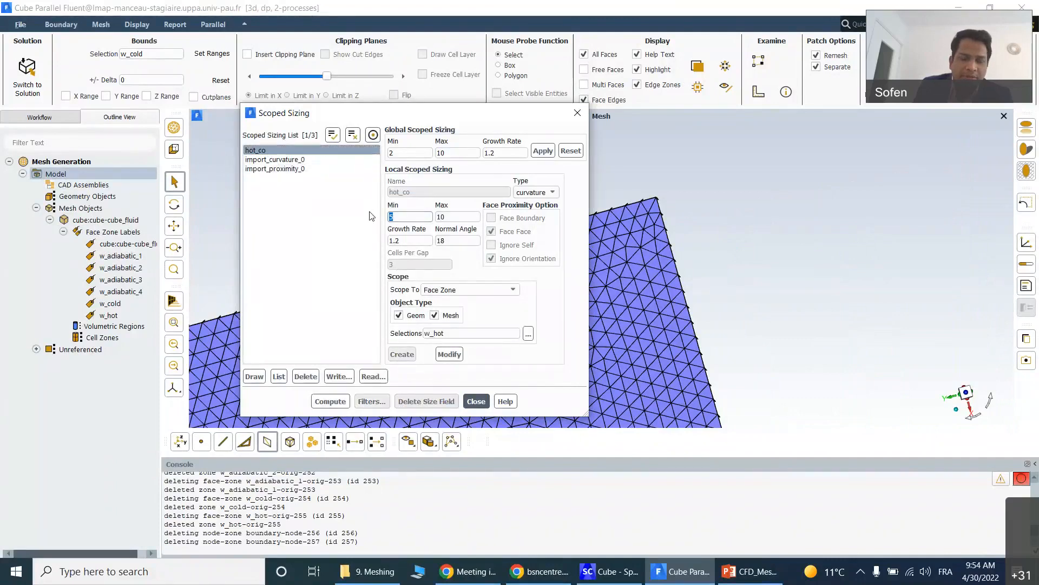
pyautogui.write('10')
pyautogui.click(450, 216)
pyautogui.write('50')
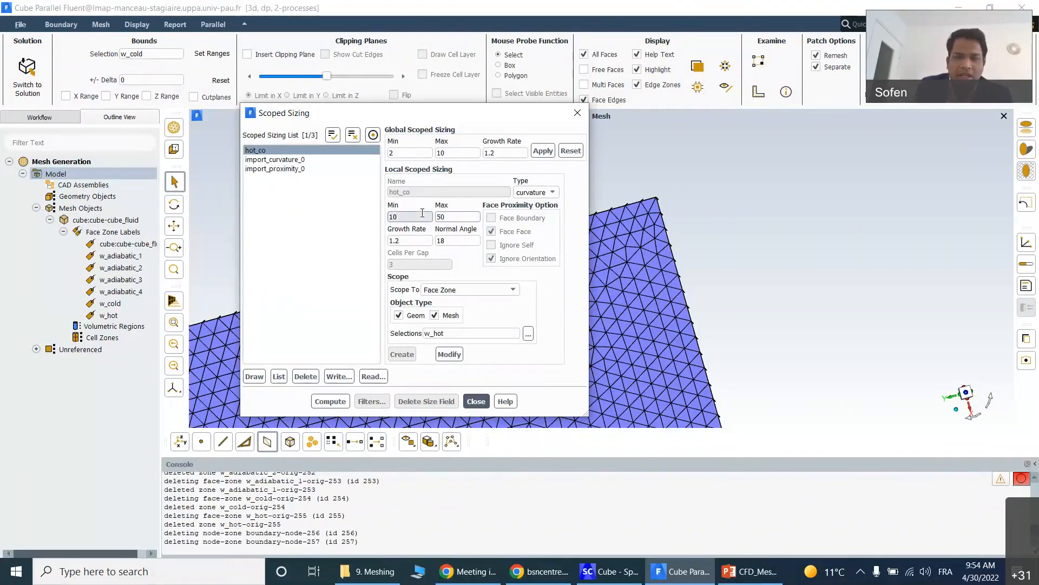
pyautogui.click(451, 355)
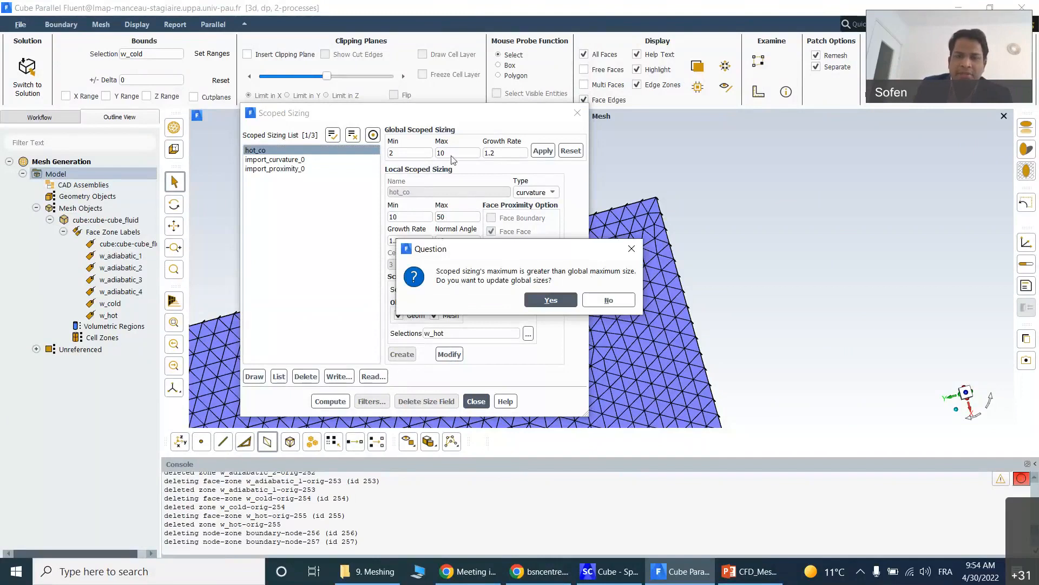
pyautogui.click(550, 299)
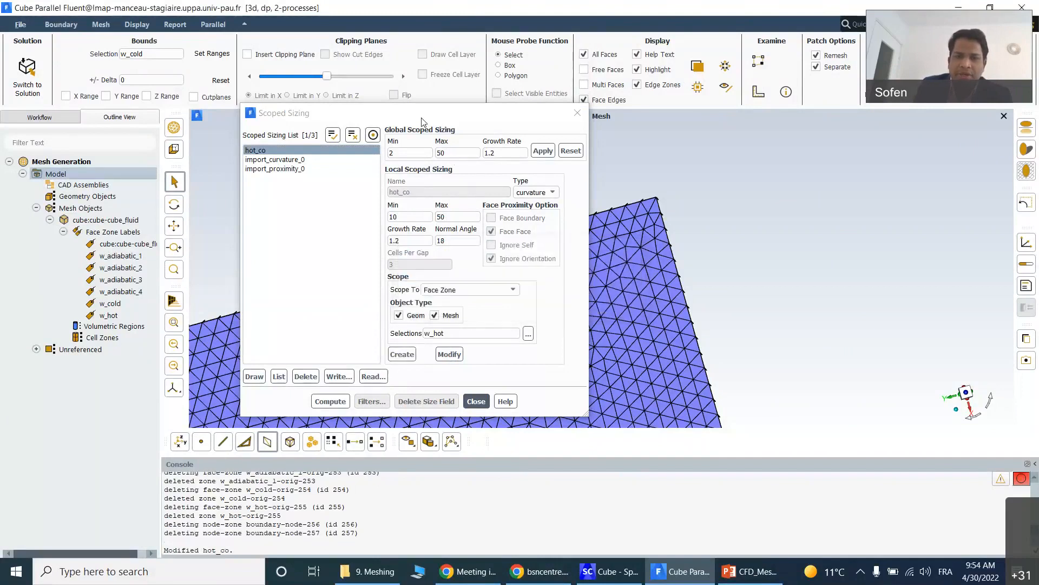
# - Recompute the size field with all scoped sizings selected and close the scoped sizing settings
pyautogui.click(333, 135)
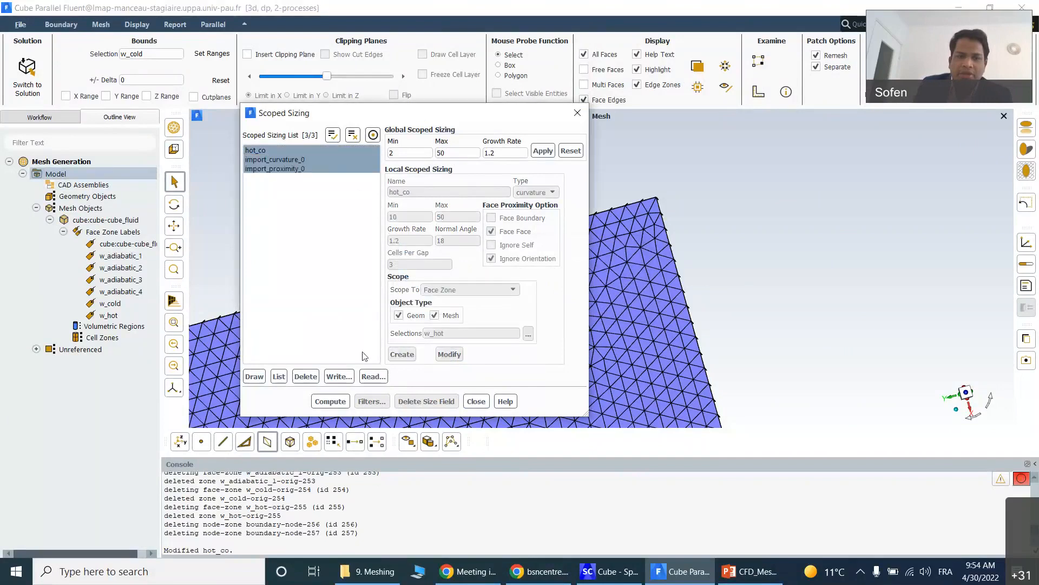
pyautogui.click(344, 403)
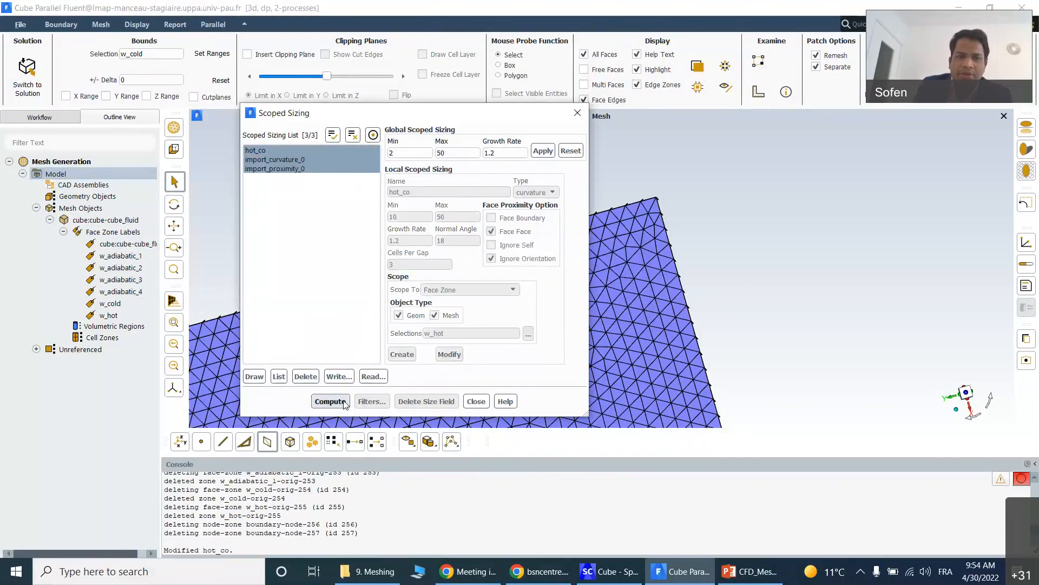
pyautogui.click(476, 401)
# - Remesh the cube mesh object's faces with the modified hot_co sizing
pyautogui.rightClick(78, 222)
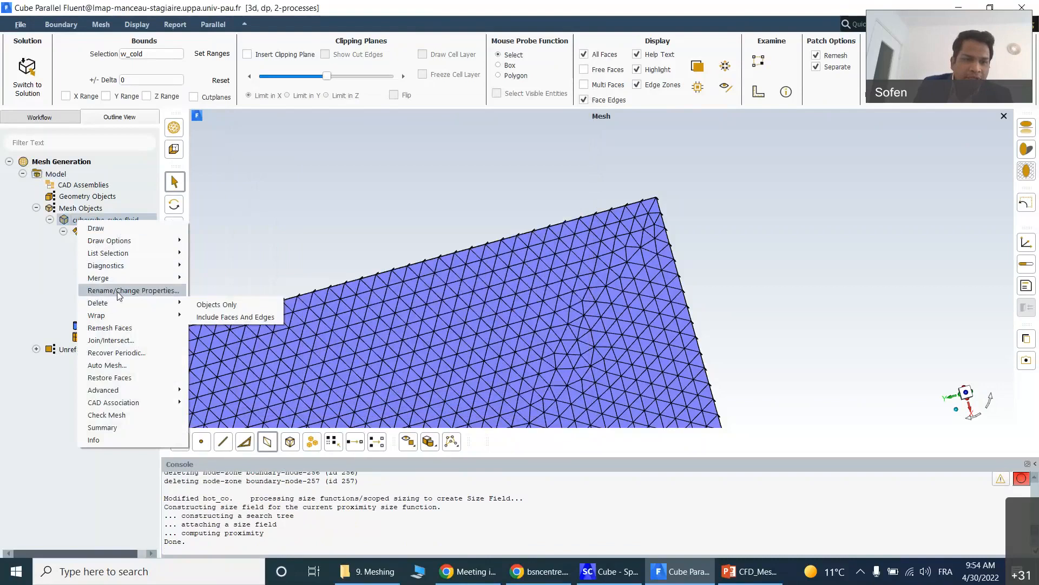
pyautogui.click(127, 329)
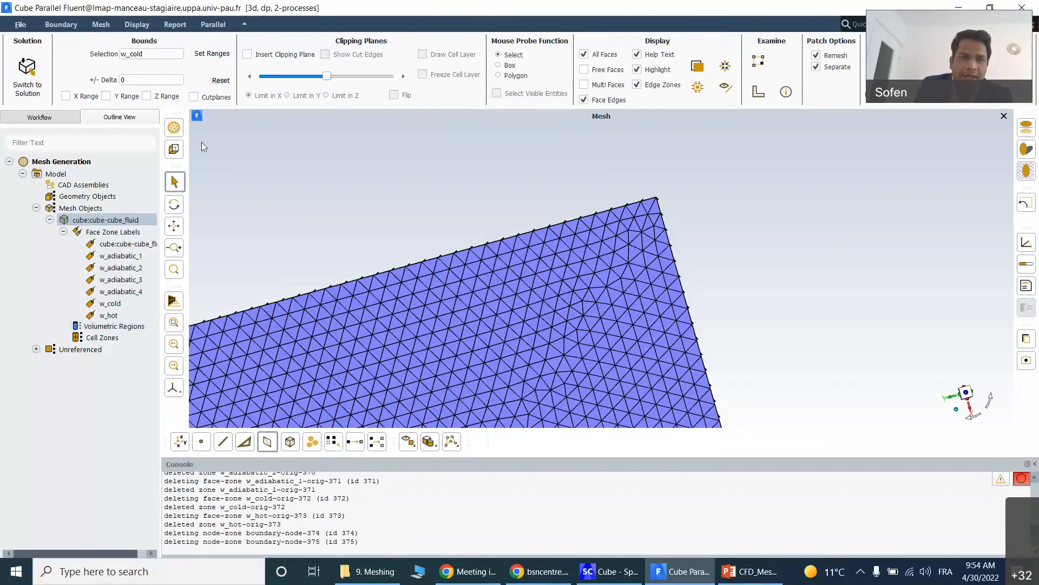
# - Redraw the cube mesh object and inspect the remeshed faces with the whole cube in view
pyautogui.rightClick(88, 220)
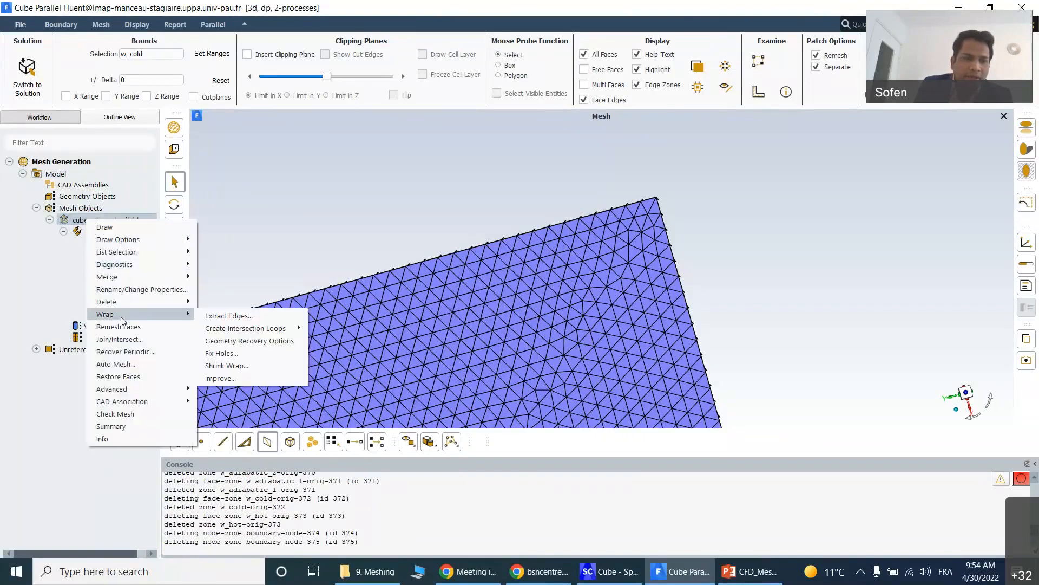
pyautogui.moveTo(127, 269)
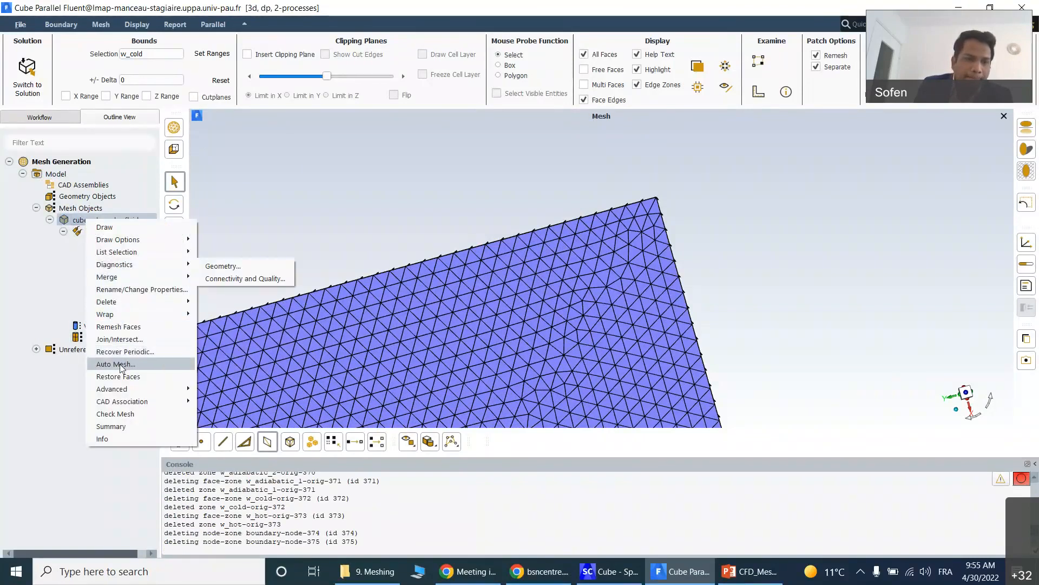
pyautogui.click(131, 227)
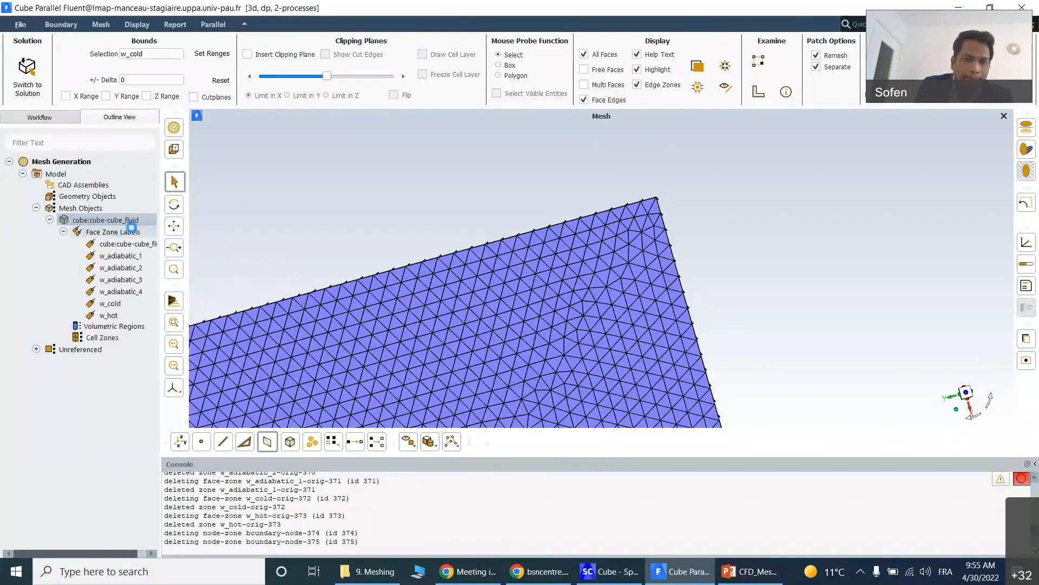
pyautogui.scroll(-5, 589, 222)
pyautogui.moveTo(645, 250); pyautogui.dragTo(719, 268, button='middle')
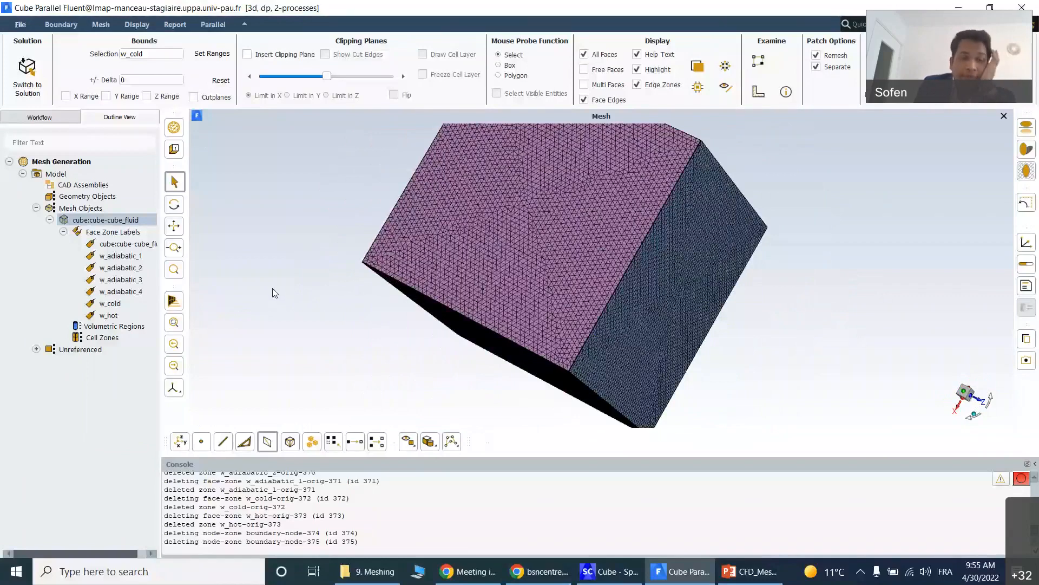
# - Set the automatic volume meshing to grow scoped prisms, try the scoped prism settings, and close the dialogs
pyautogui.rightClick(103, 337)
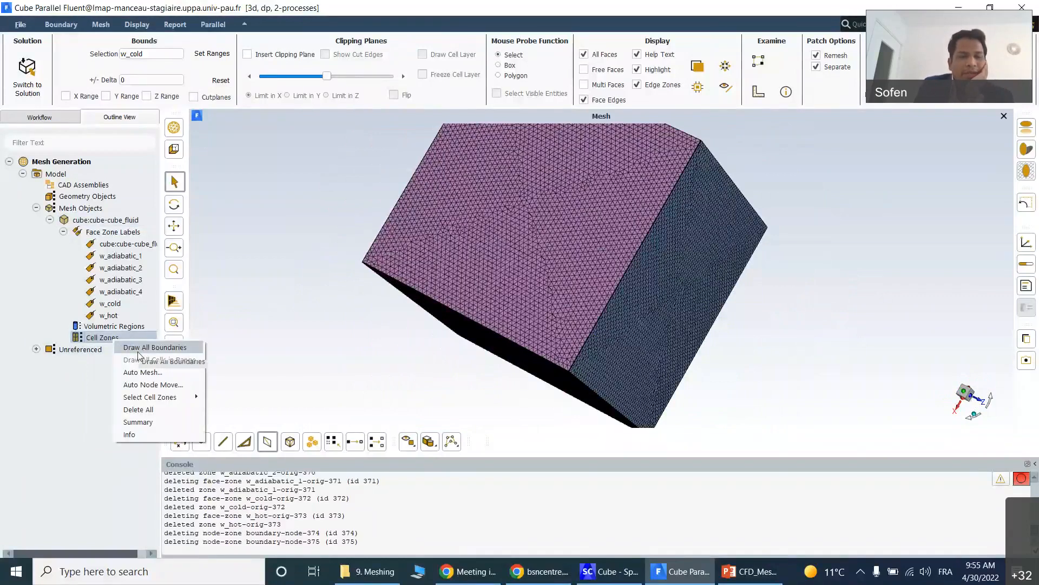
pyautogui.click(142, 372)
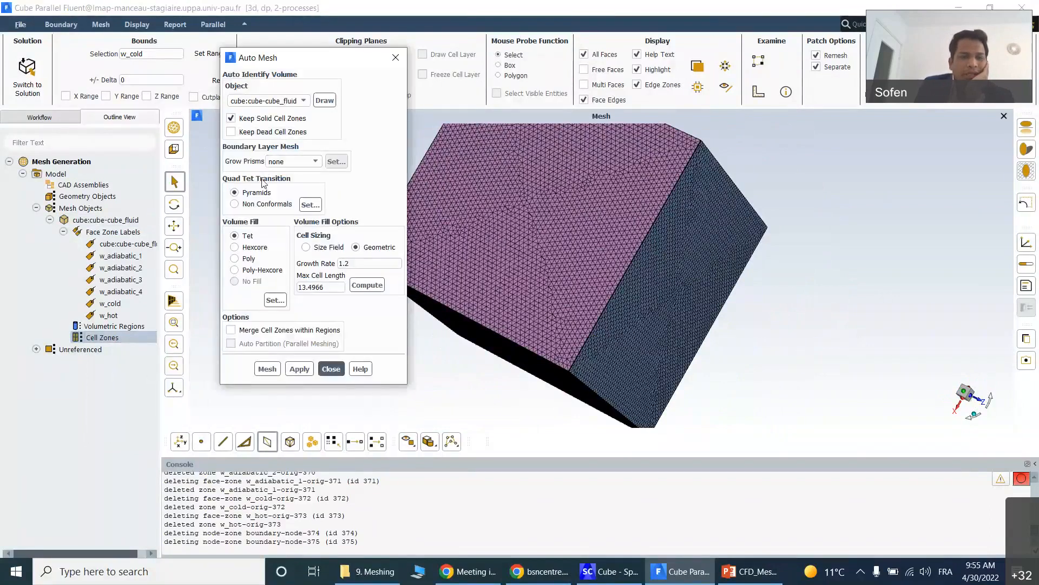
pyautogui.click(313, 163)
pyautogui.click(294, 182)
pyautogui.click(336, 161)
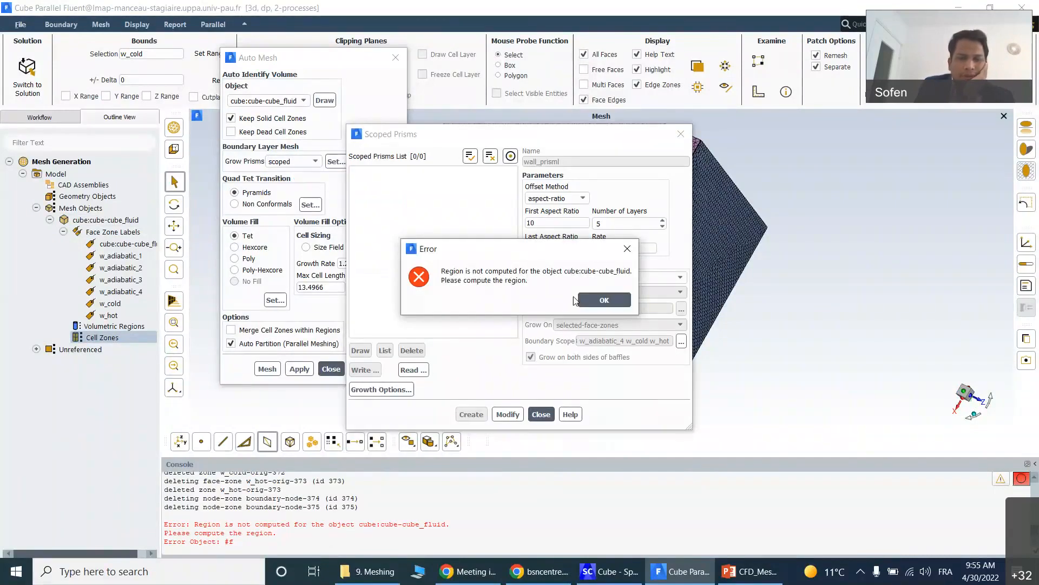
pyautogui.click(593, 300)
pyautogui.click(536, 415)
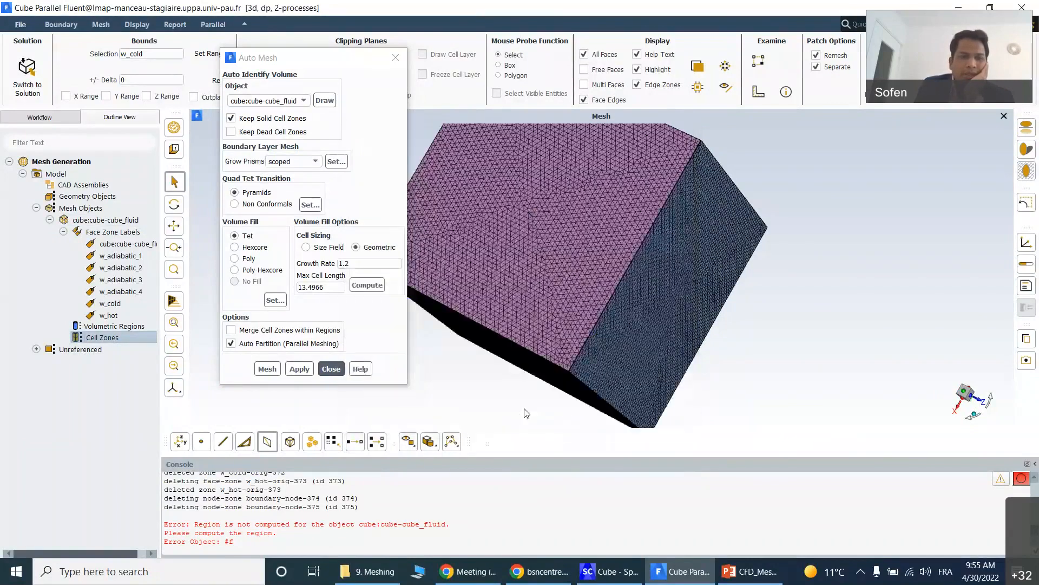
pyautogui.press('Escape')
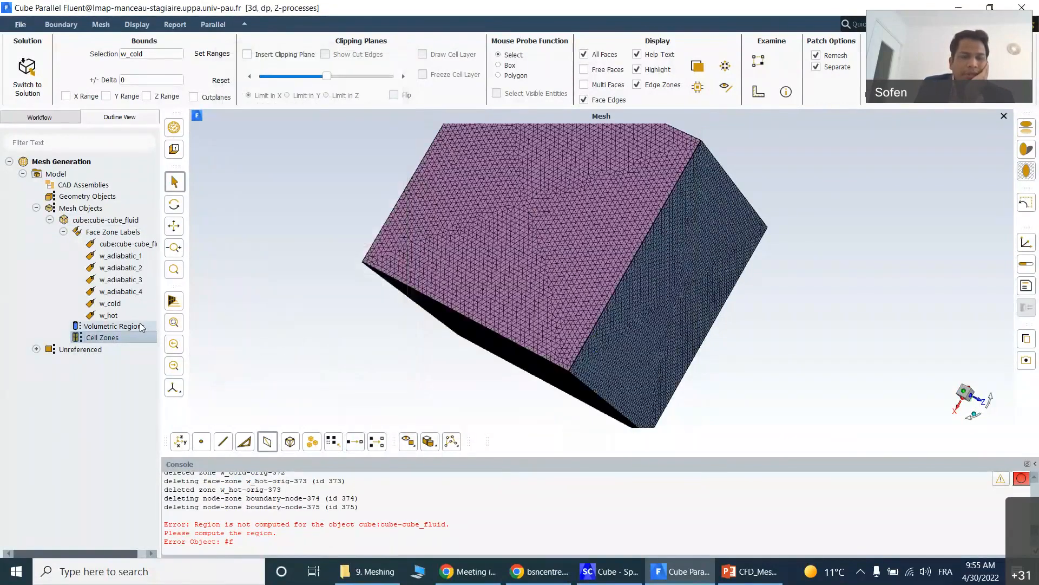
# - Compute the volumetric regions of the cube mesh object and expand them in the outline
pyautogui.rightClick(141, 327)
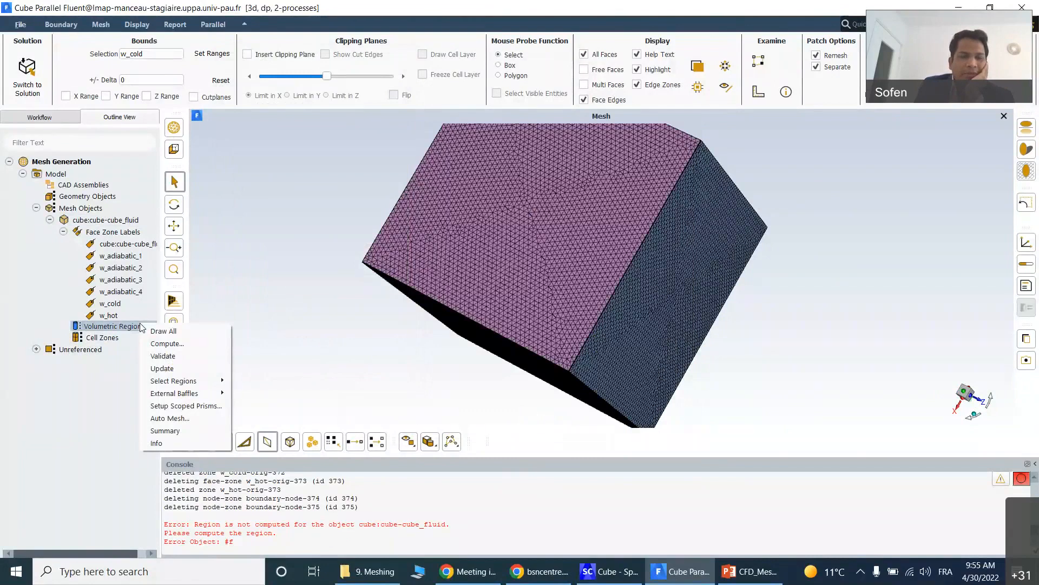
pyautogui.click(168, 343)
pyautogui.click(63, 326)
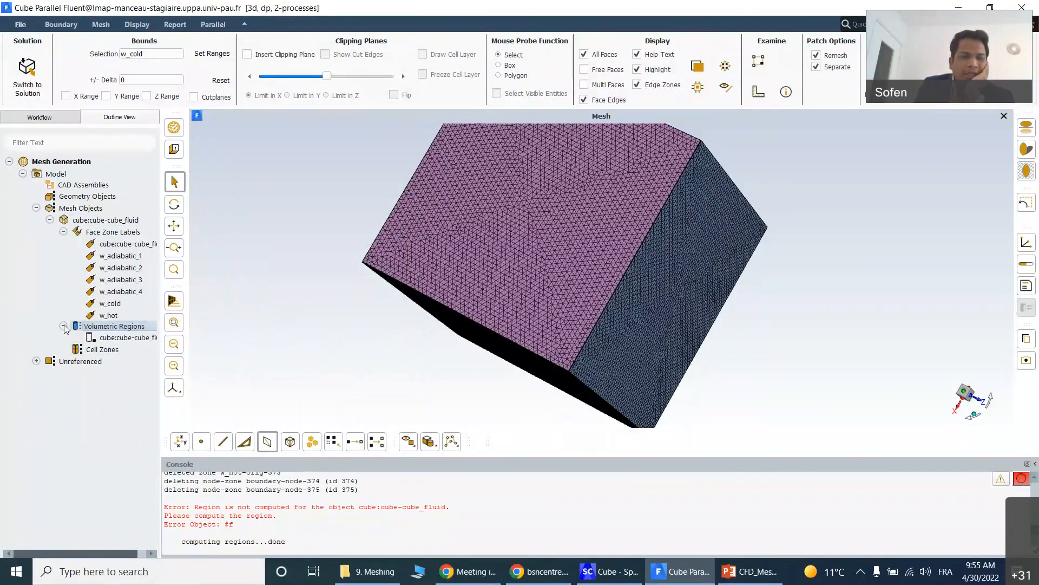
# - Set the type of the cube:cube-cube_fluid region and update the volumetric regions
pyautogui.rightClick(126, 341)
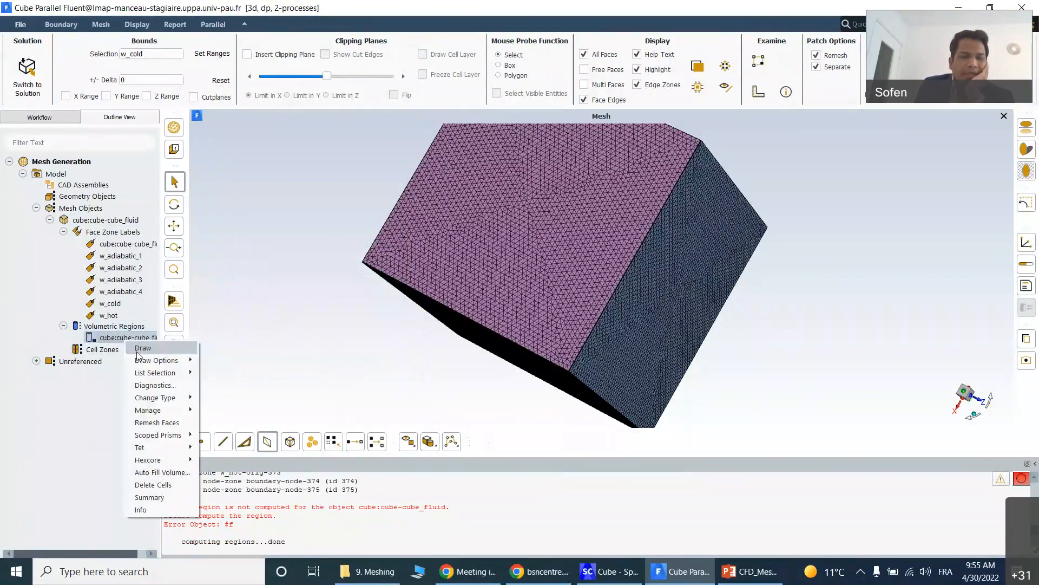
pyautogui.moveTo(181, 399)
pyautogui.click(216, 399)
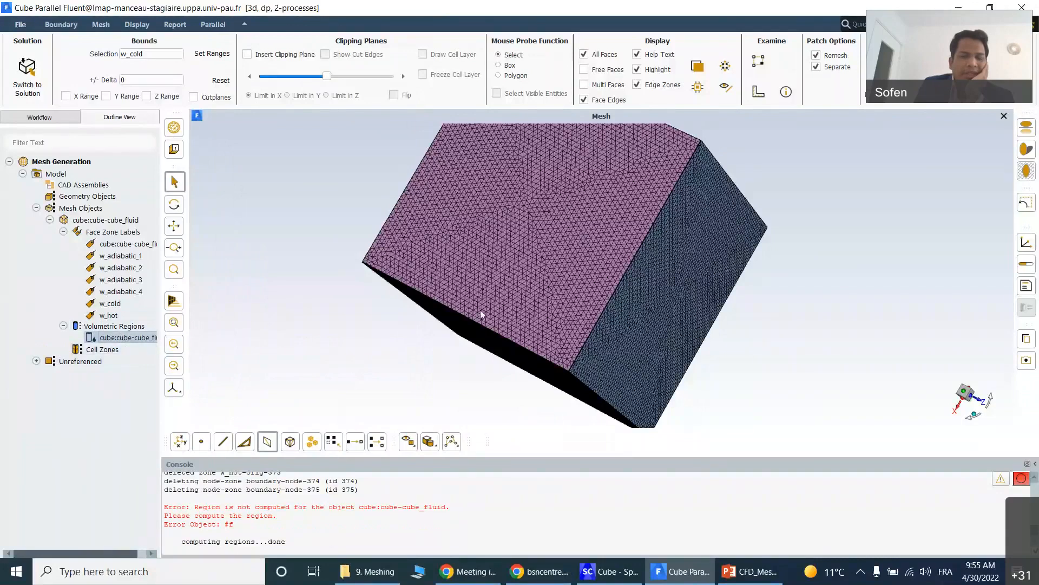
pyautogui.rightClick(102, 326)
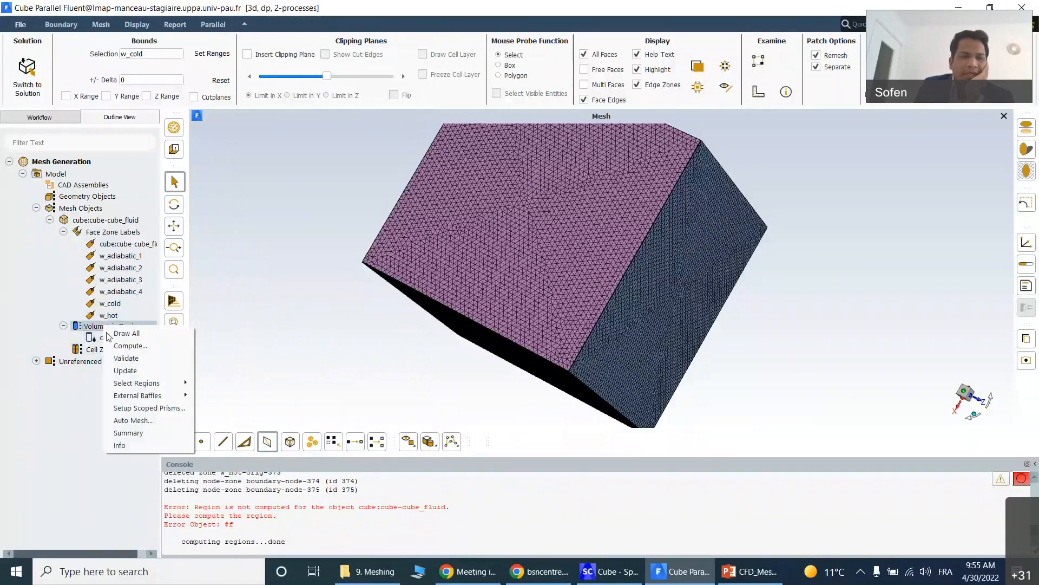
pyautogui.click(144, 369)
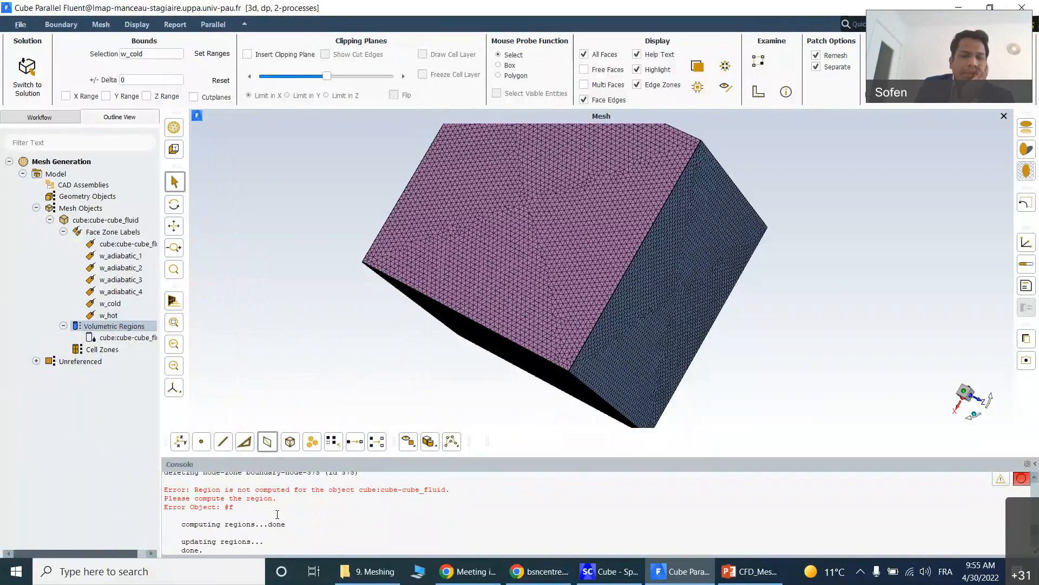
# - In the automatic meshing's scoped prism settings, confirm all four adiabatic walls, w_cold and w_hot as the boundary scope
pyautogui.rightClick(116, 350)
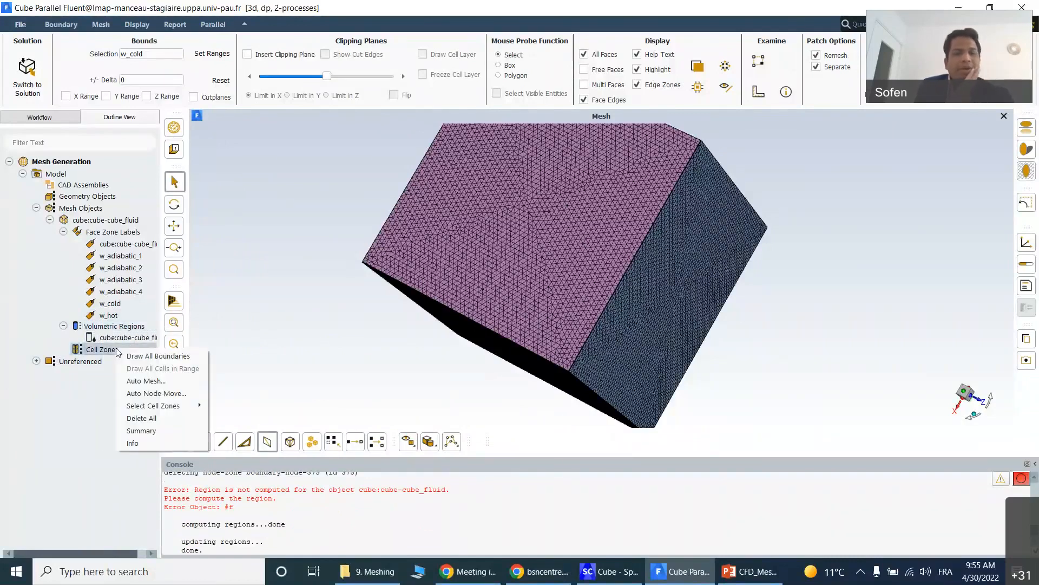
pyautogui.click(145, 381)
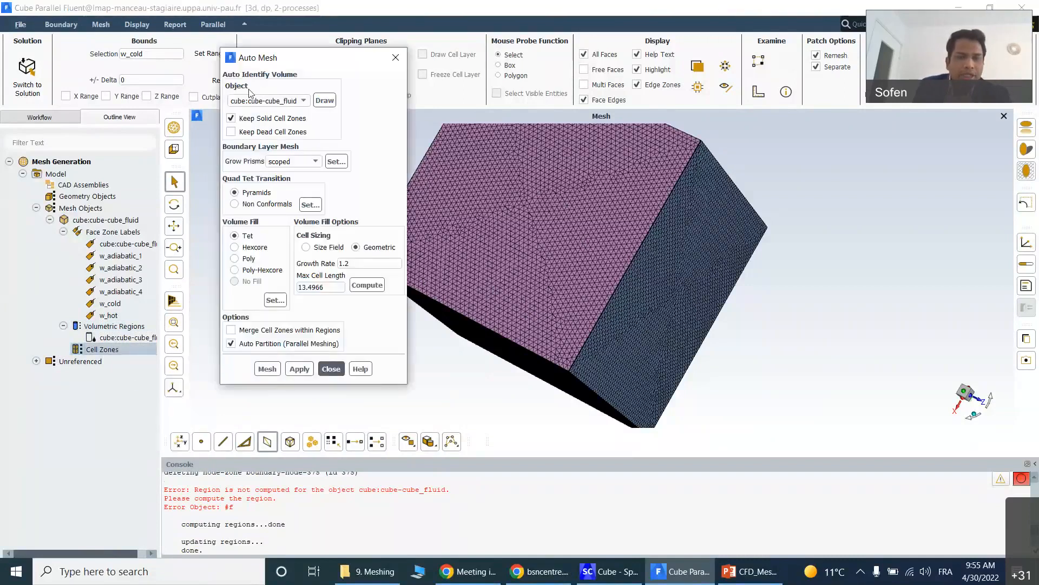
pyautogui.click(336, 161)
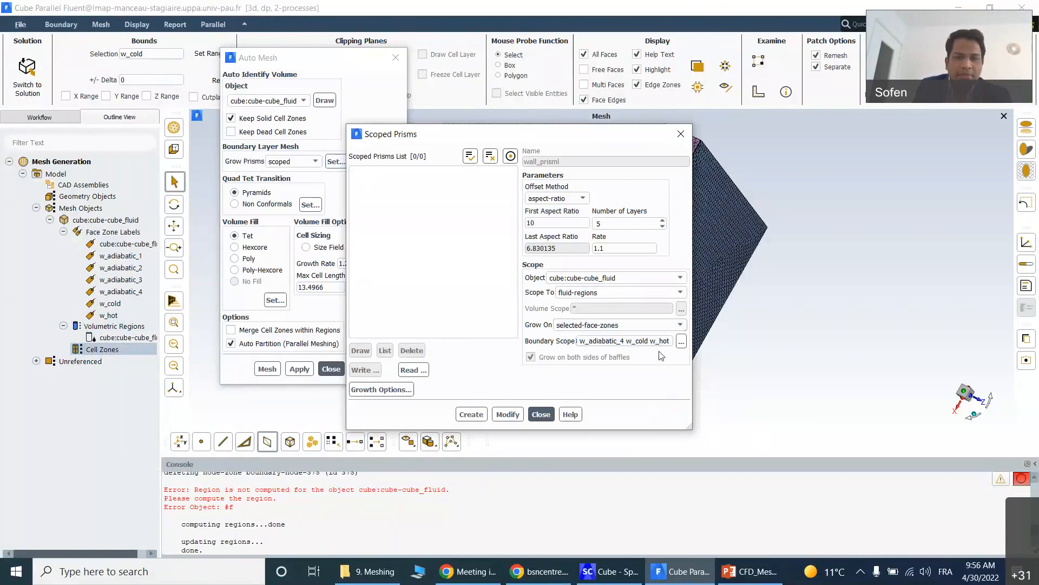
pyautogui.click(681, 341)
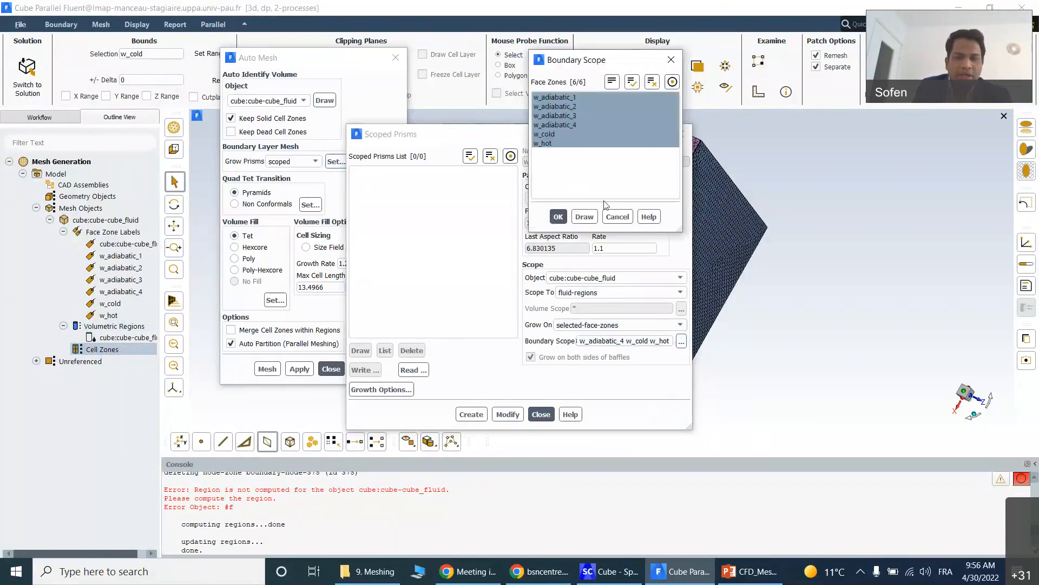
pyautogui.click(558, 218)
pyautogui.click(471, 414)
pyautogui.click(541, 414)
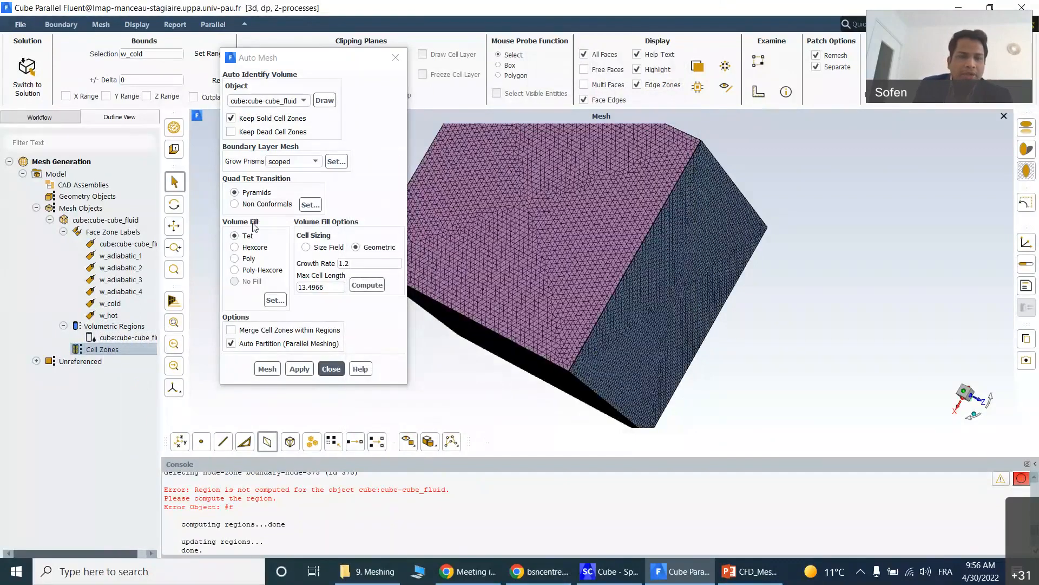
# - Set the volume fill to Poly-Hexcore with cell zones merged within regions, apply it, and try to generate the volume mesh
pyautogui.click(234, 270)
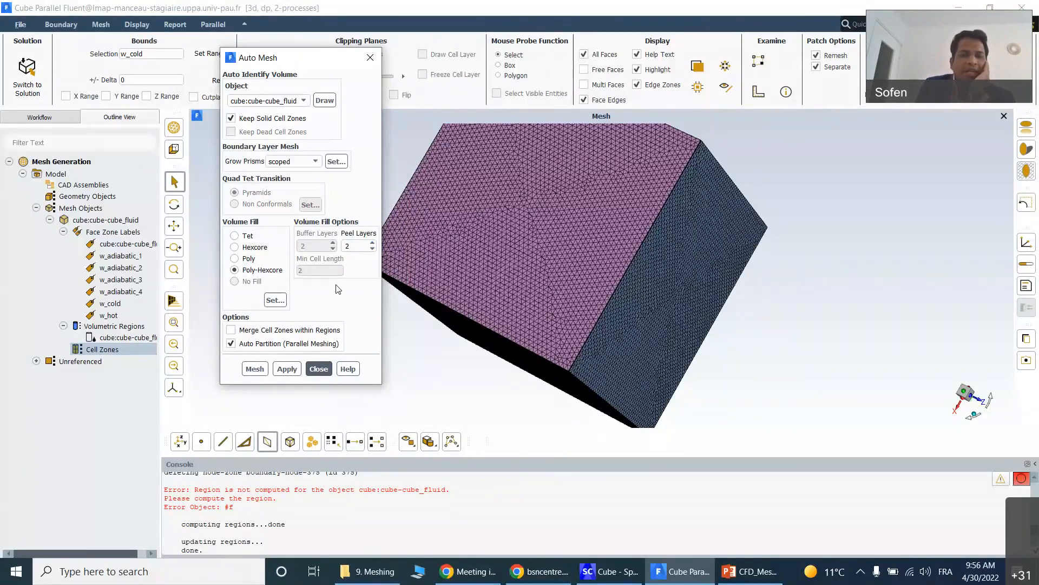
pyautogui.click(231, 330)
pyautogui.click(283, 370)
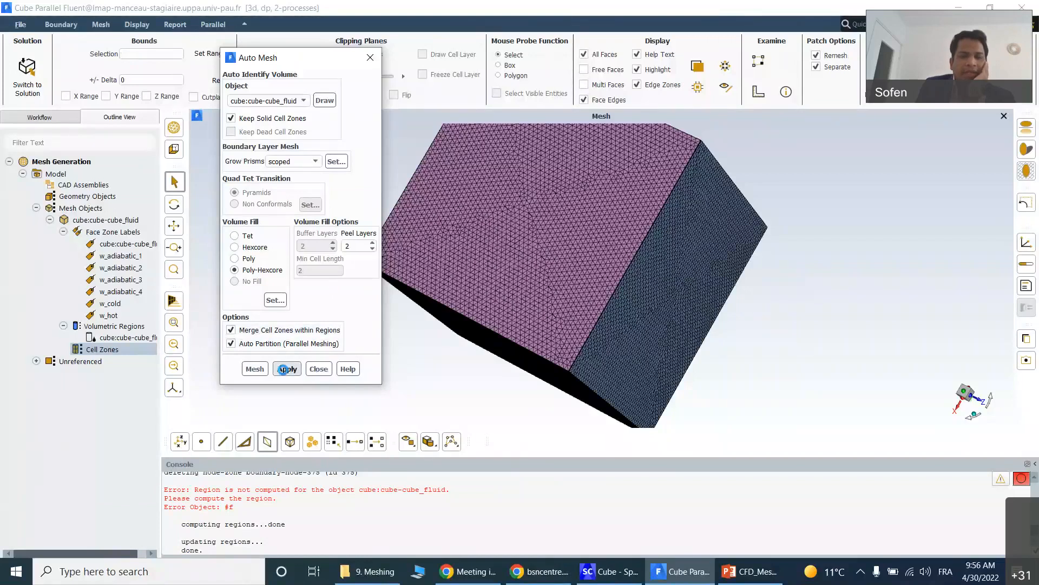
pyautogui.click(263, 372)
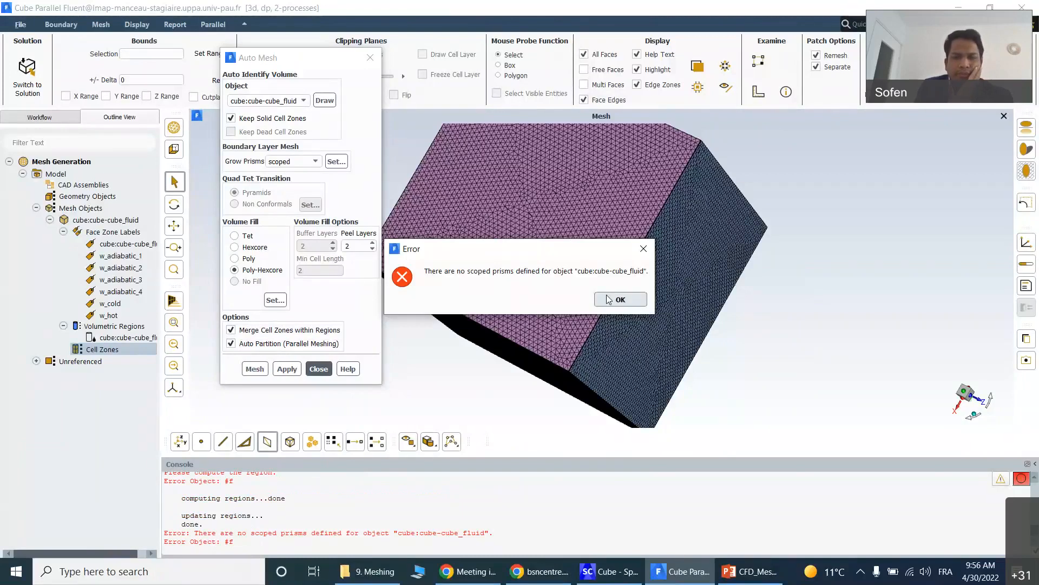
pyautogui.click(609, 299)
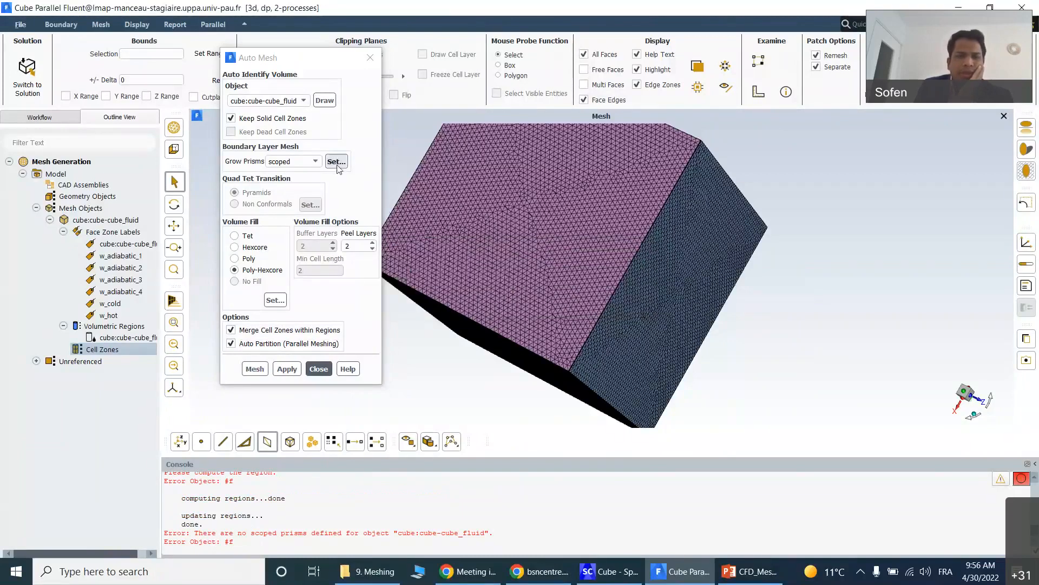
# - Create the wall scoped prism with aspect-ratio offset 10, 5 layers and rate 1.1 on all walls, and select it
pyautogui.click(336, 161)
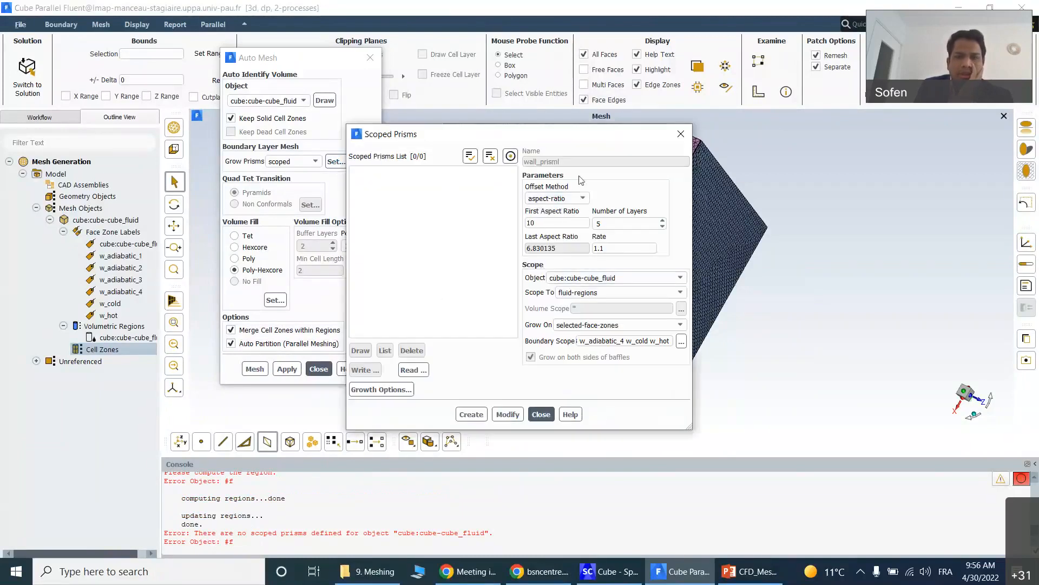
pyautogui.click(471, 414)
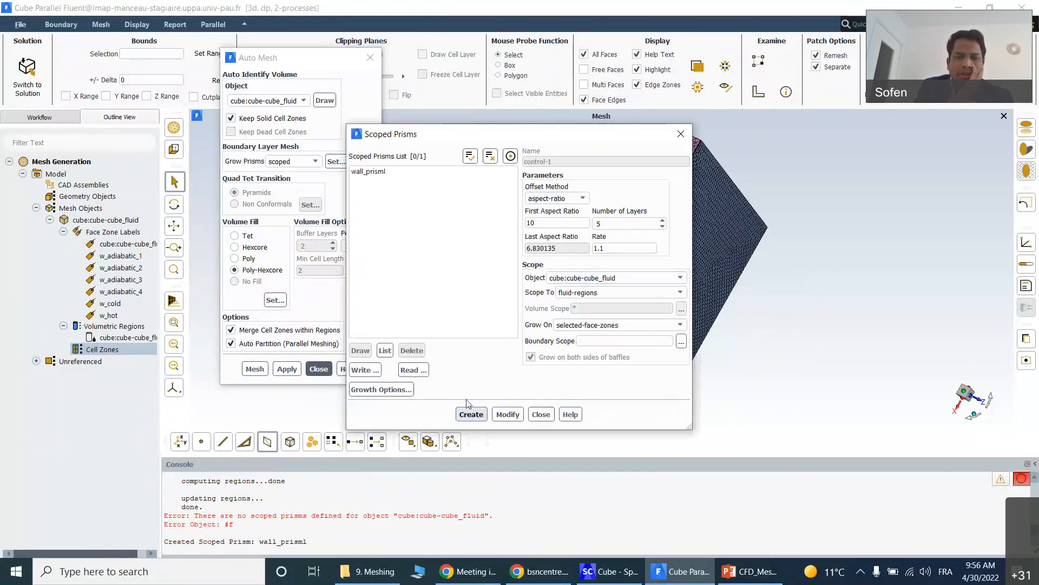
pyautogui.click(383, 172)
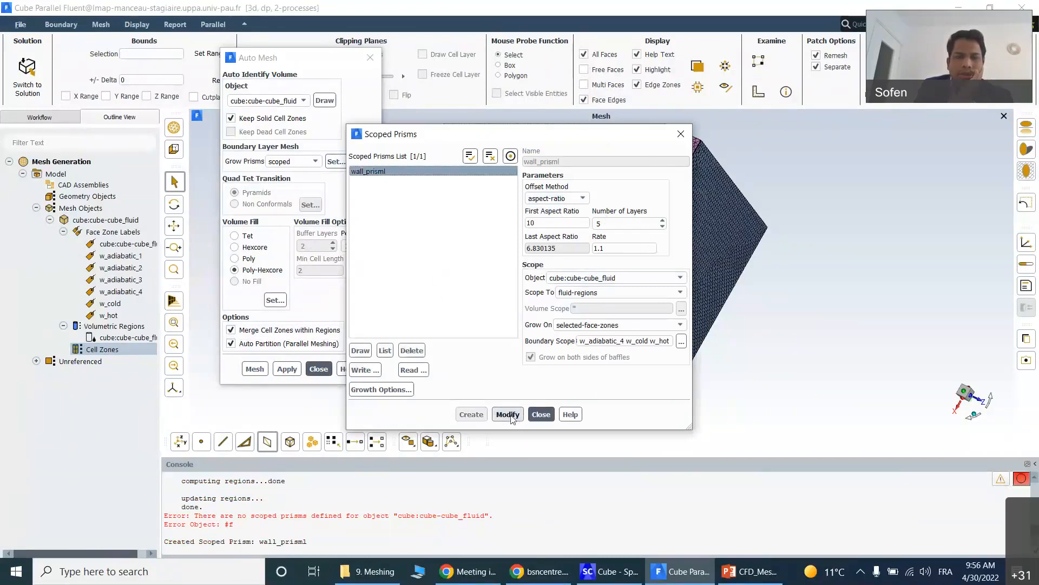
# - Enable Keep First Layer Offsets in the prism growth options, apply the wall scoped prism's modification, and close its settings
pyautogui.click(372, 389)
pyautogui.click(172, 300)
pyautogui.click(210, 391)
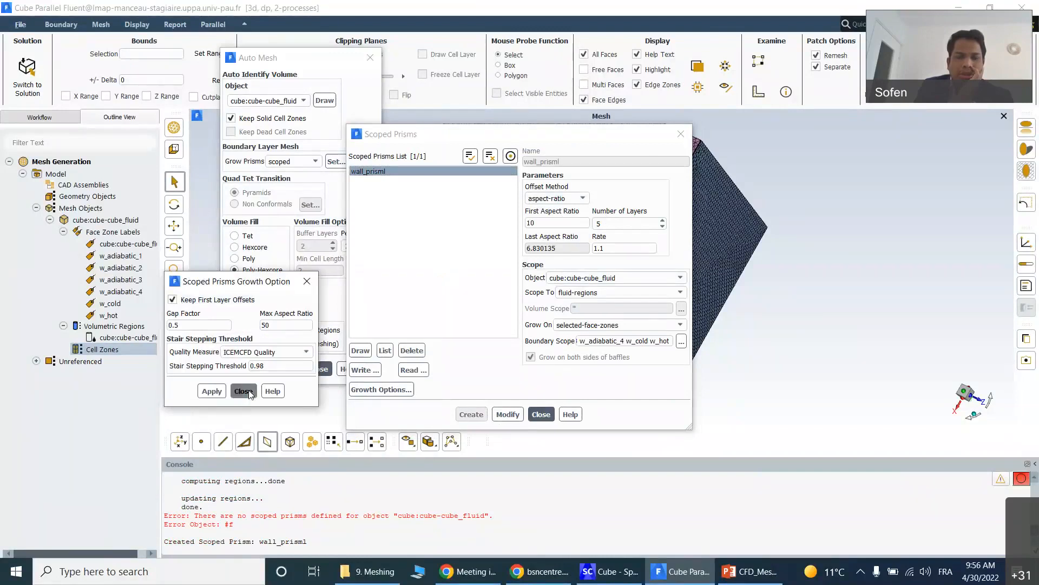
pyautogui.click(243, 391)
pyautogui.click(513, 415)
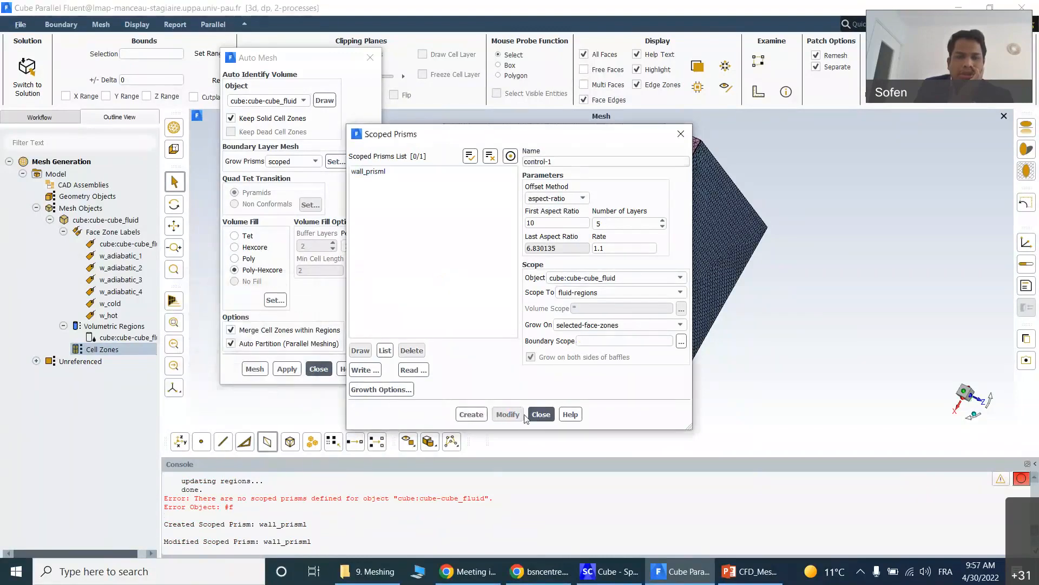
pyautogui.click(377, 171)
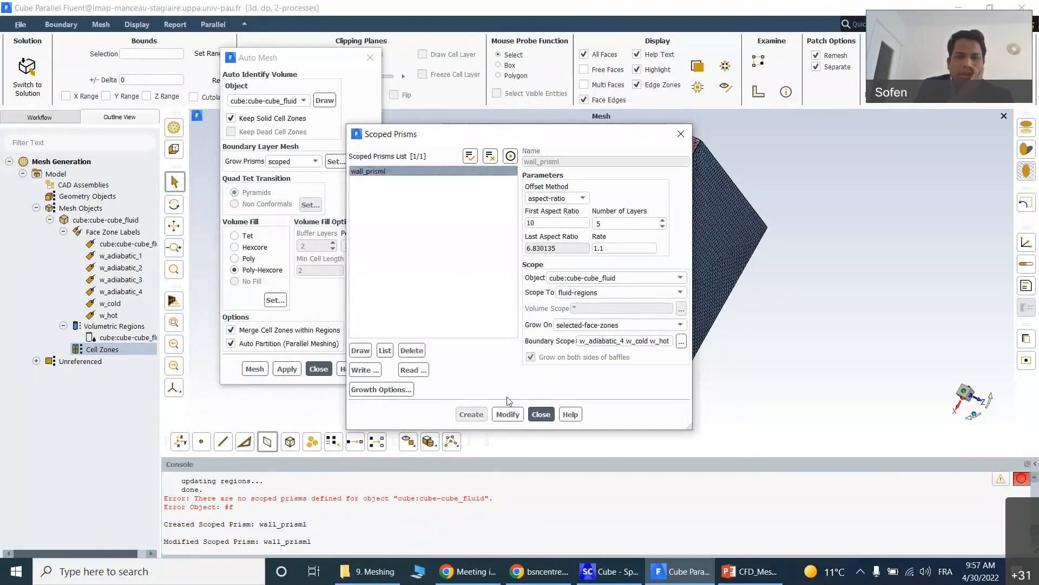
pyautogui.click(508, 414)
pyautogui.click(540, 414)
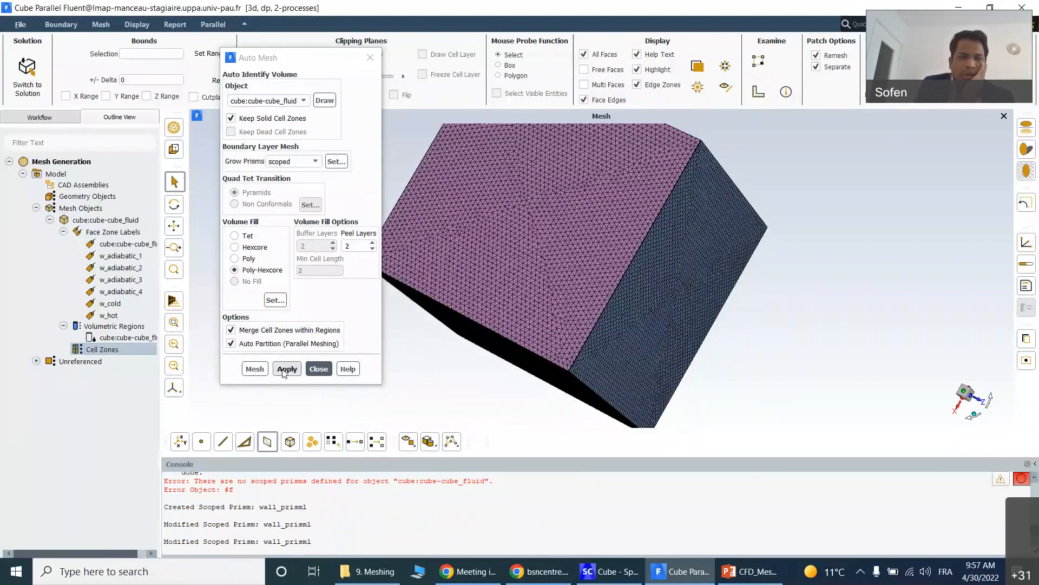
# - Apply the automatic mesh settings, generate the Poly-Hexcore volume mesh with parallel meshing, and close the dialog
pyautogui.click(281, 369)
pyautogui.click(259, 370)
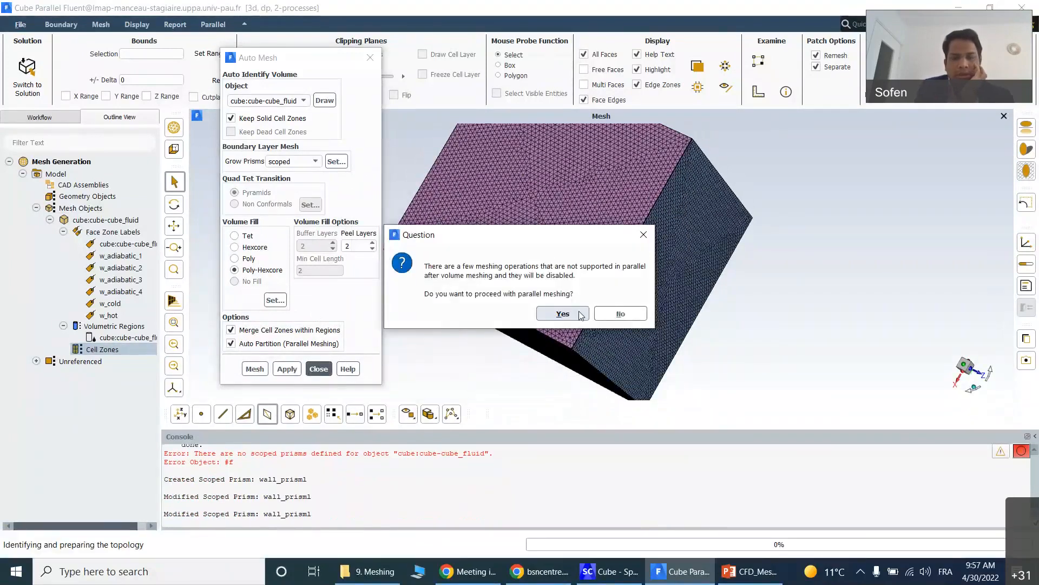
pyautogui.click(563, 314)
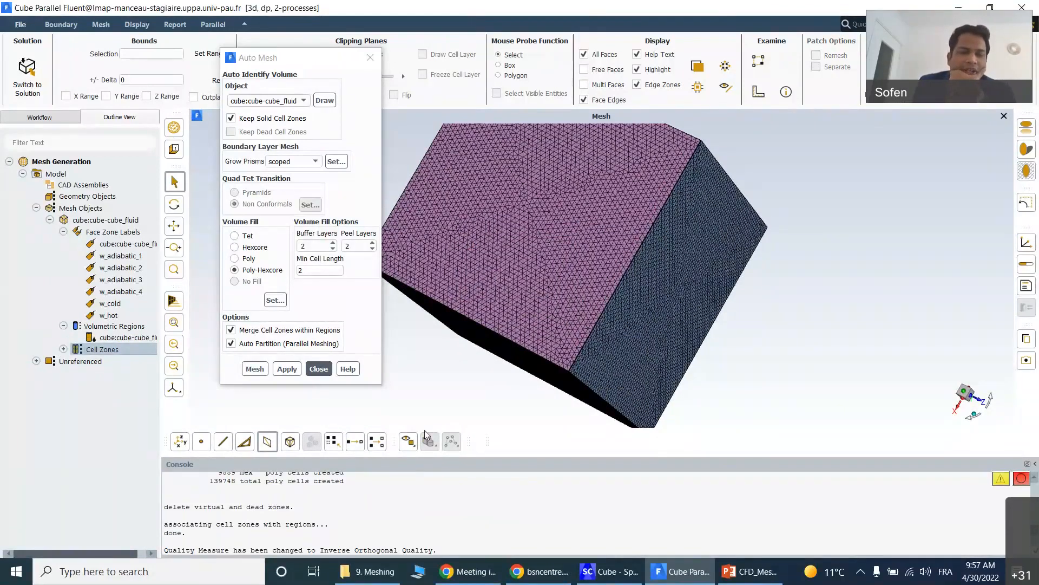
pyautogui.click(319, 369)
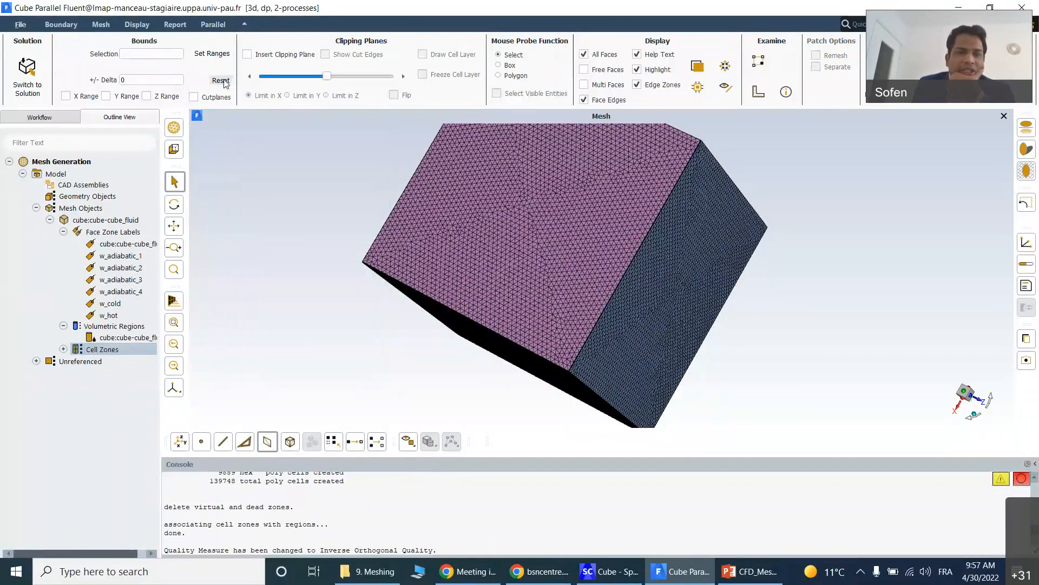
# - Draw the boundaries of the fluid cell zone listed under Cell Zones
pyautogui.click(63, 349)
pyautogui.click(120, 361)
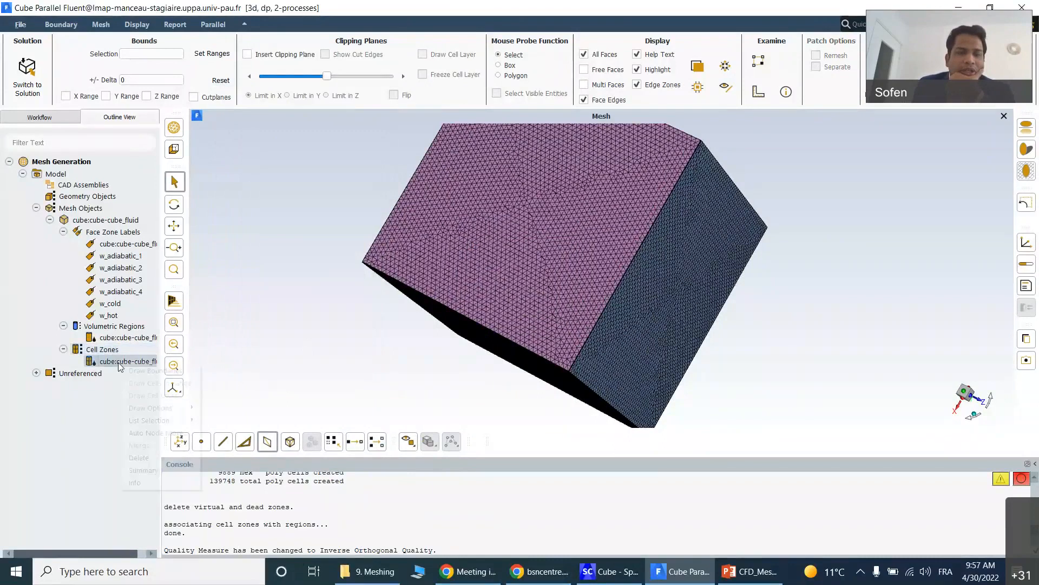
pyautogui.rightClick(120, 363)
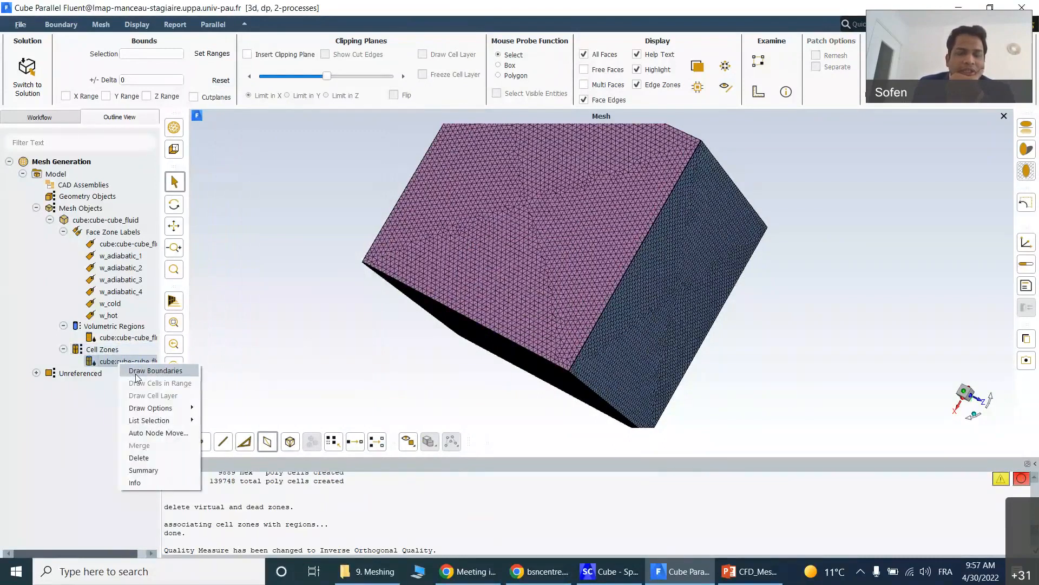
pyautogui.click(136, 374)
pyautogui.moveTo(776, 307); pyautogui.dragTo(733, 299)
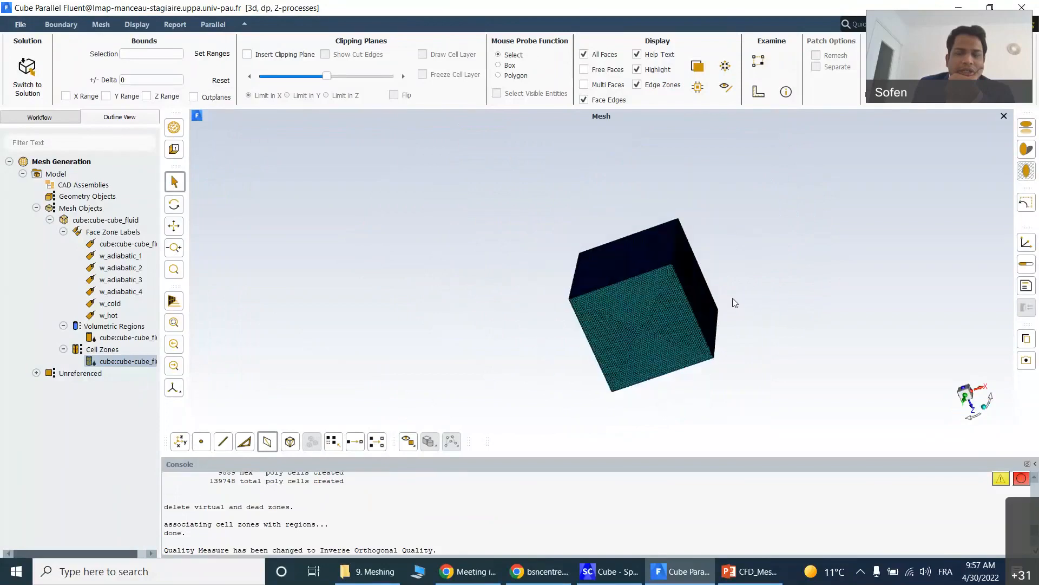
pyautogui.scroll(3, 731, 301)
pyautogui.moveTo(761, 277); pyautogui.dragTo(696, 287)
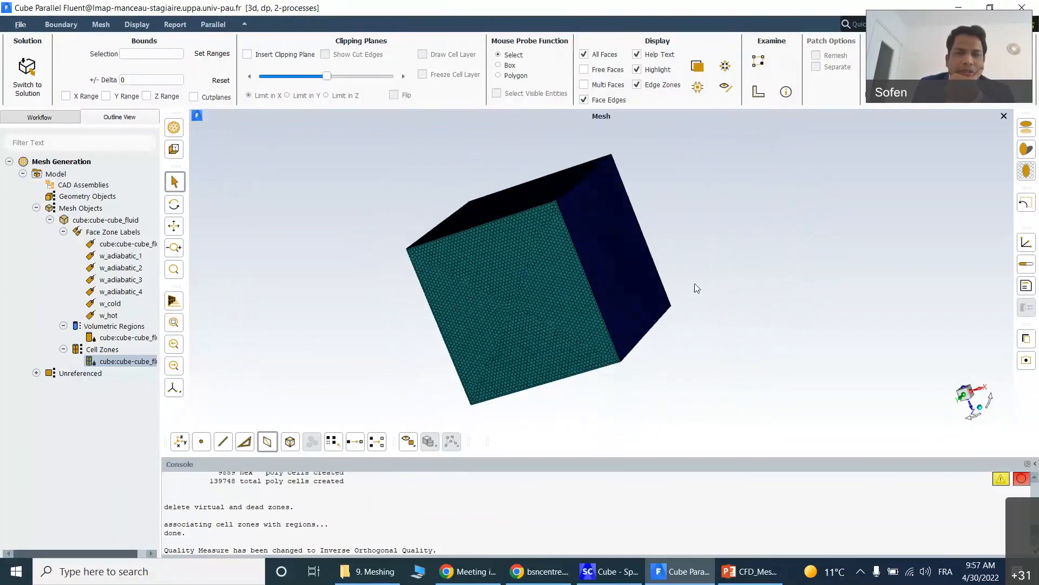
# - Insert a clipping plane limited in X through the cube's volume mesh
pyautogui.click(247, 55)
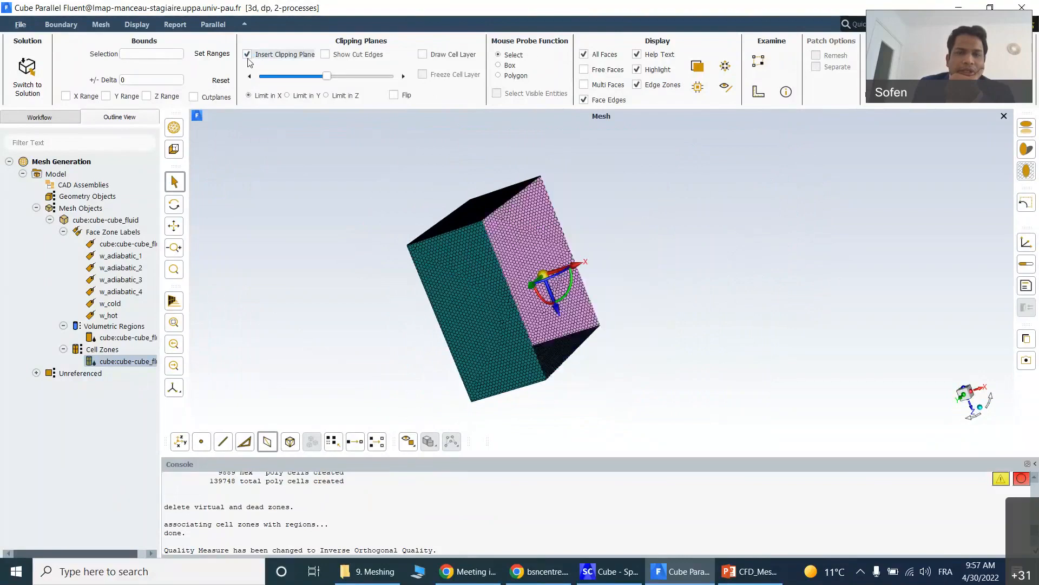
pyautogui.moveTo(777, 313); pyautogui.dragTo(693, 342)
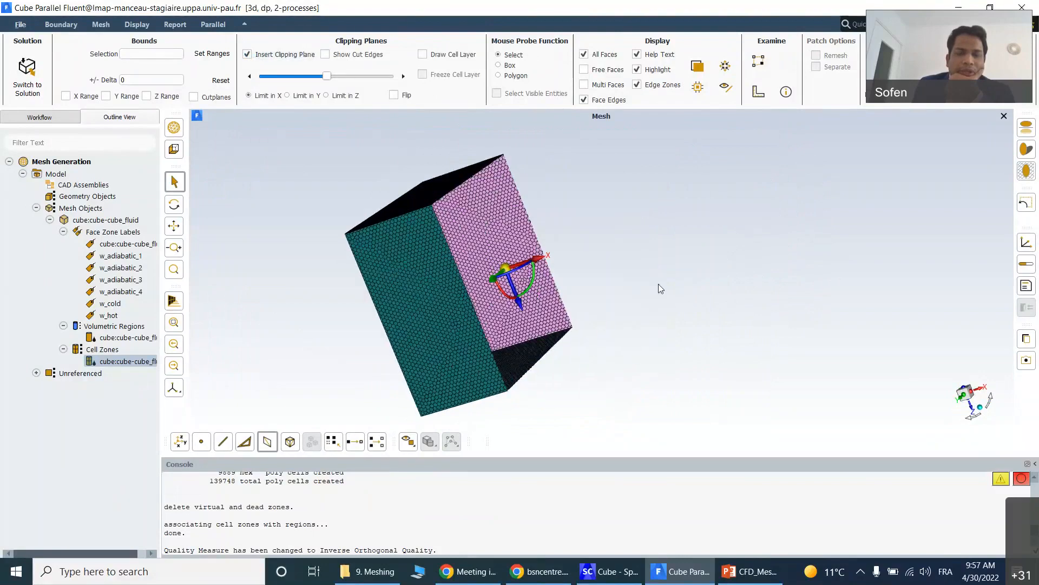
pyautogui.moveTo(535, 319); pyautogui.dragTo(683, 261)
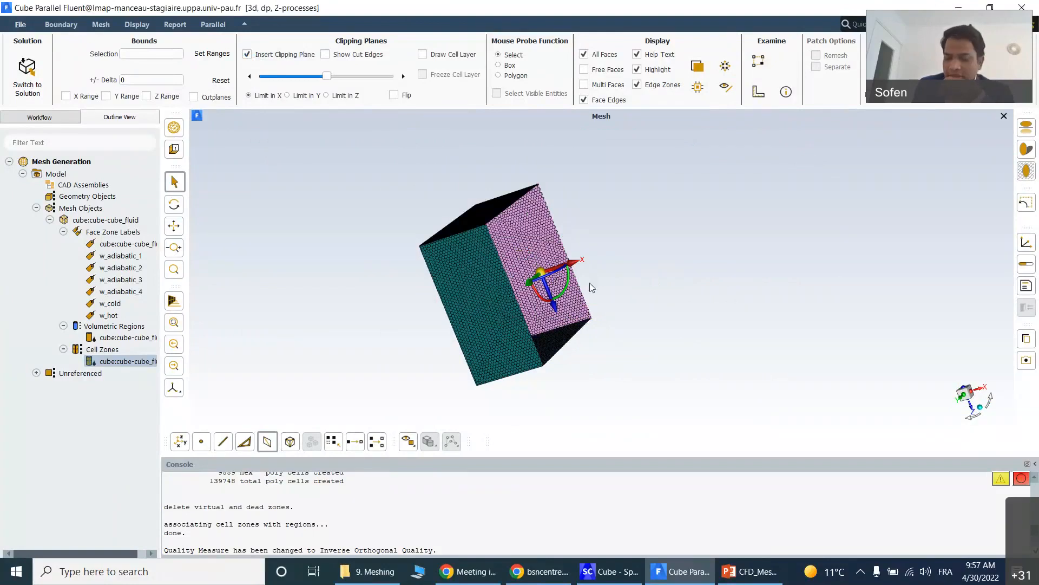
pyautogui.moveTo(549, 293); pyautogui.dragTo(524, 291)
pyautogui.moveTo(562, 297); pyautogui.dragTo(481, 296, button='middle')
pyautogui.scroll(3, 494, 297)
pyautogui.scroll(2, 495, 302)
pyautogui.scroll(-3, 495, 302)
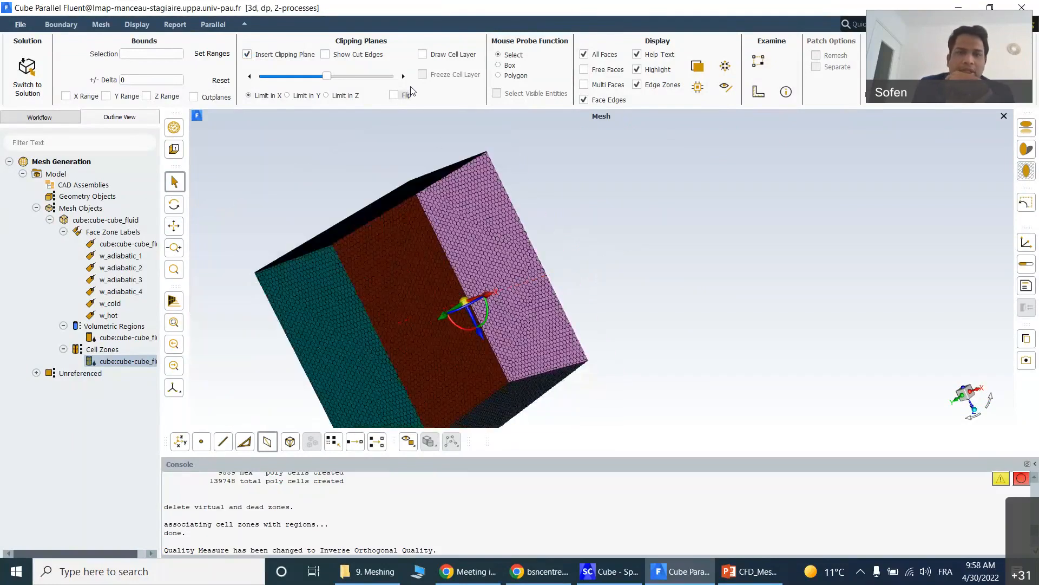
# - Draw the cell layer on the clipping plane and check the cells near the cube's edges
pyautogui.click(422, 54)
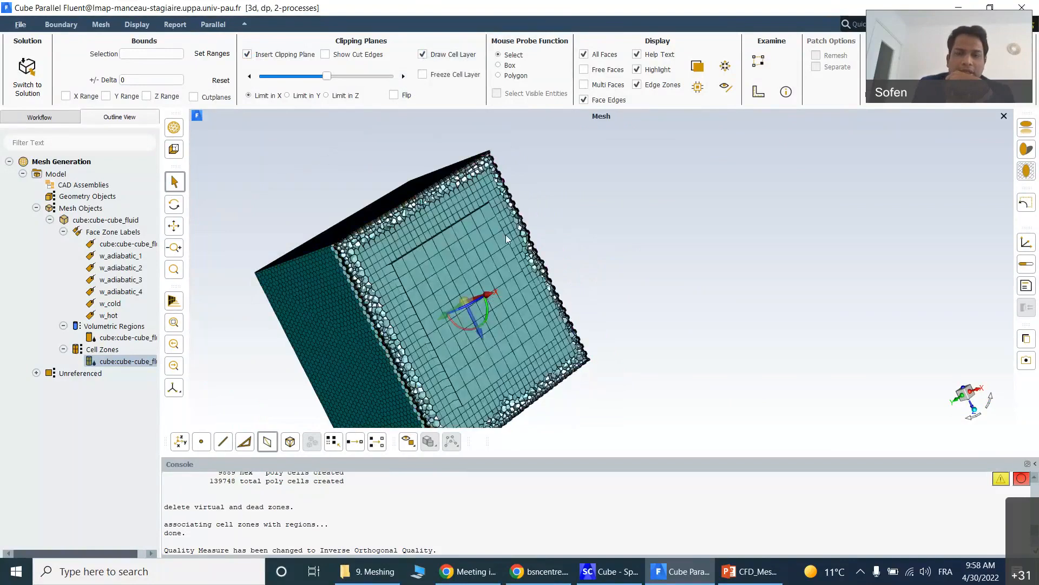
pyautogui.scroll(-3, 556, 231)
pyautogui.scroll(2, 563, 225)
pyautogui.scroll(5, 347, 214)
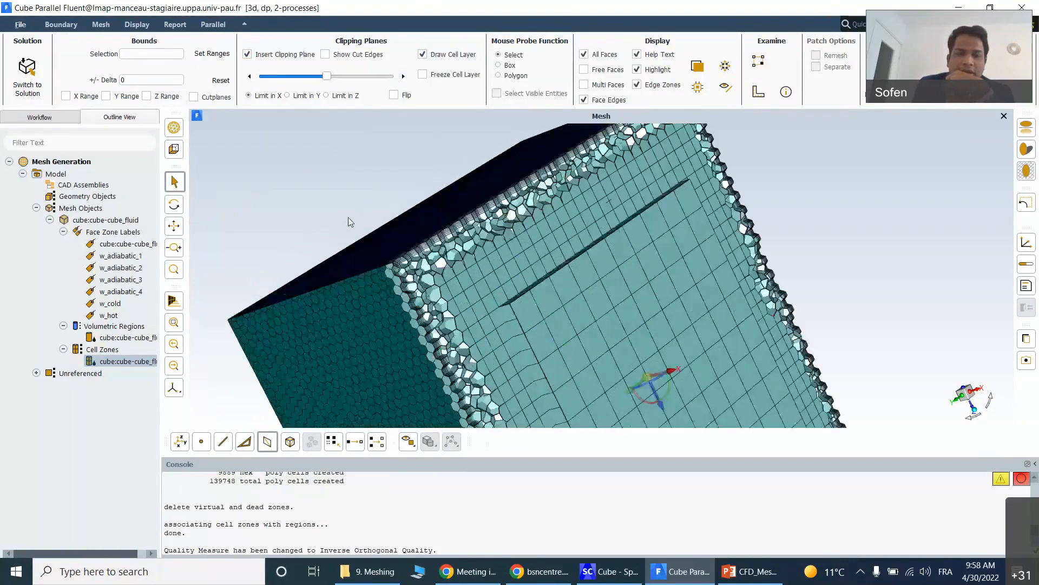
pyautogui.scroll(3, 351, 228)
pyautogui.scroll(-2, 451, 250)
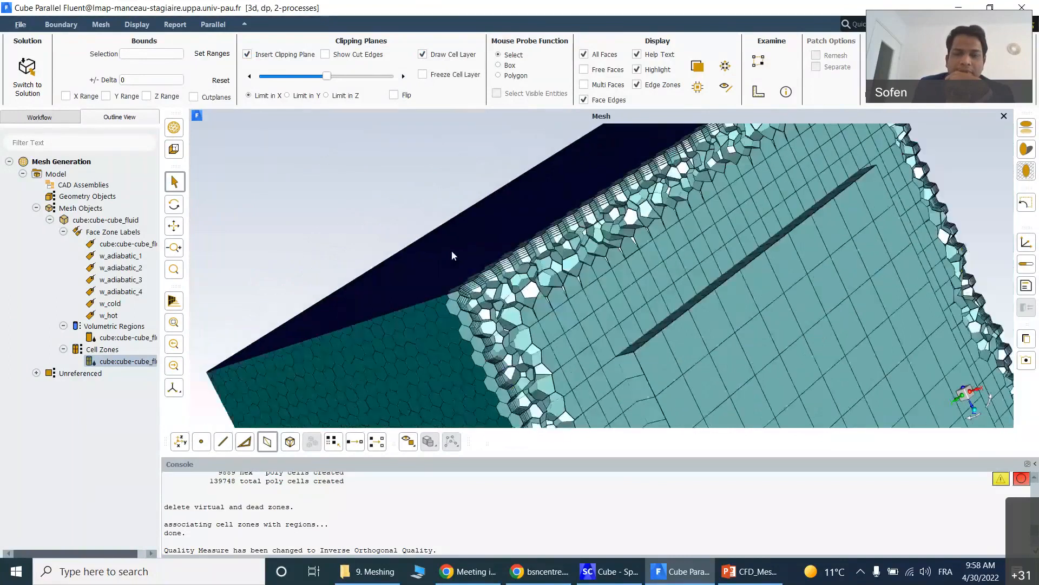
pyautogui.scroll(-3, 485, 260)
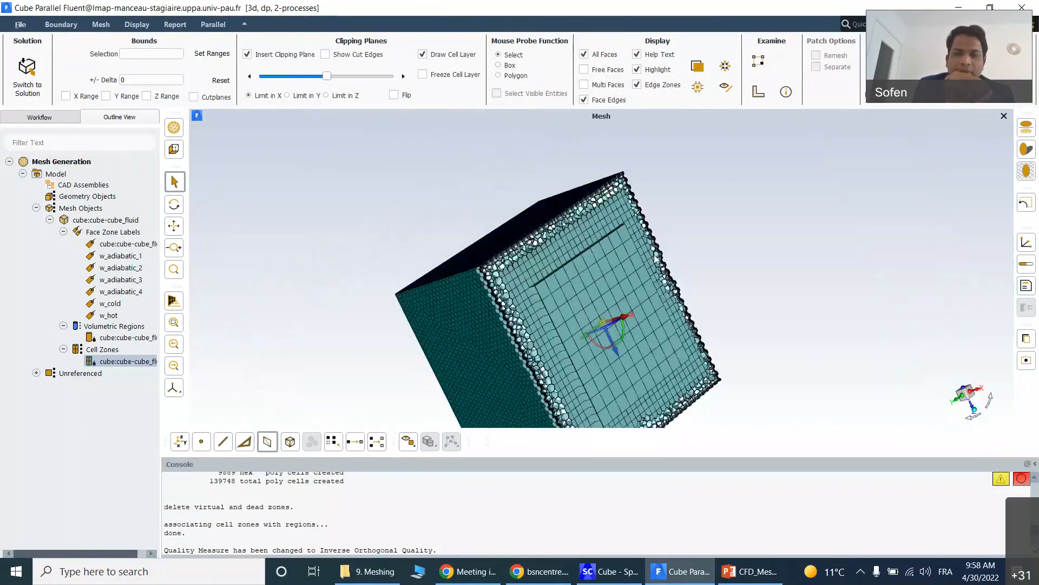
# - Examine the cut face for the transition from wall prism layers through polyhedral cells to the hexahedral core
pyautogui.moveTo(633, 262); pyautogui.dragTo(464, 310)
pyautogui.scroll(3, 466, 309)
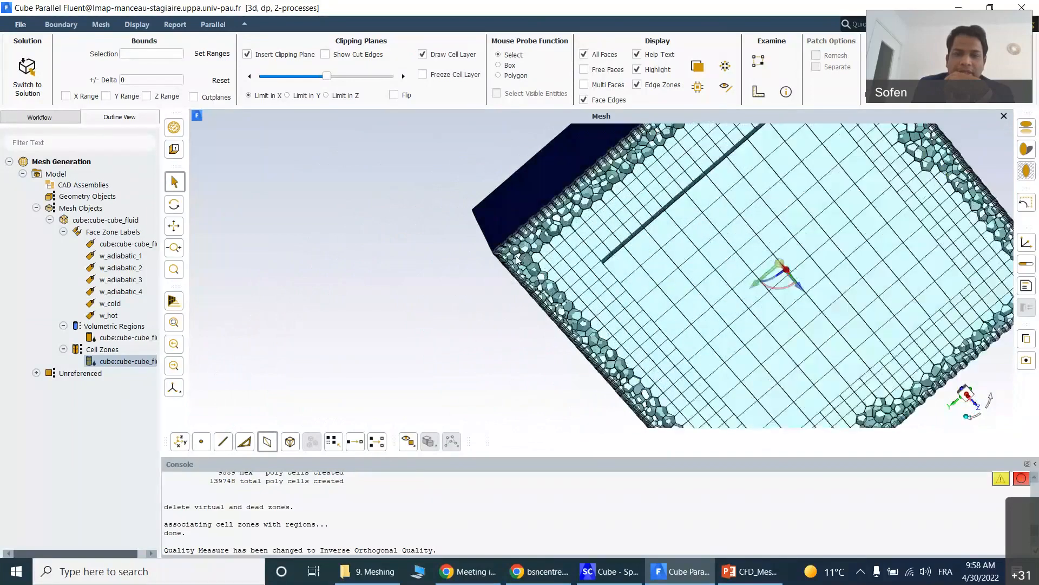
pyautogui.scroll(2, 489, 271)
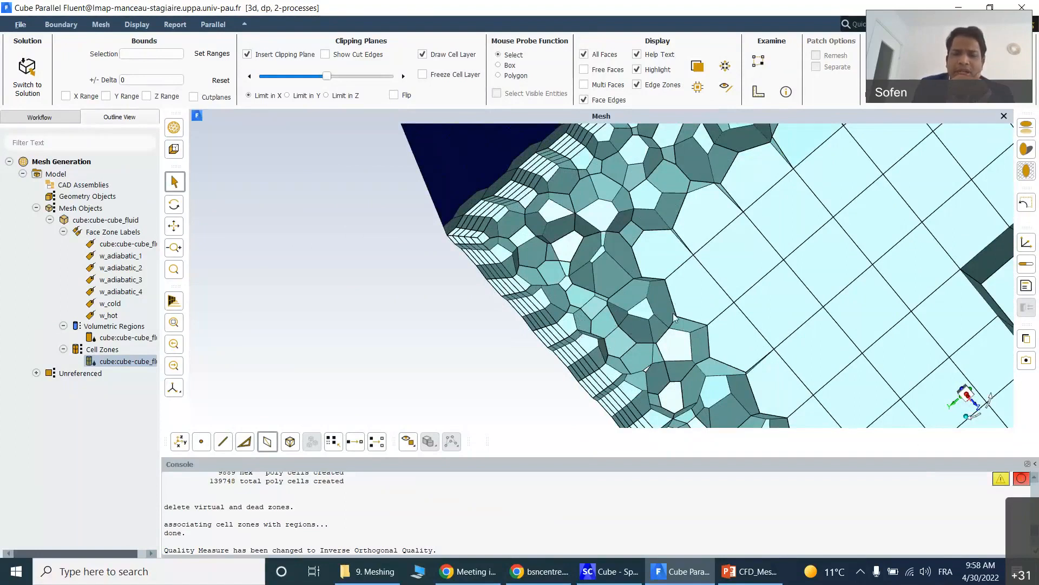
pyautogui.scroll(4, 637, 310)
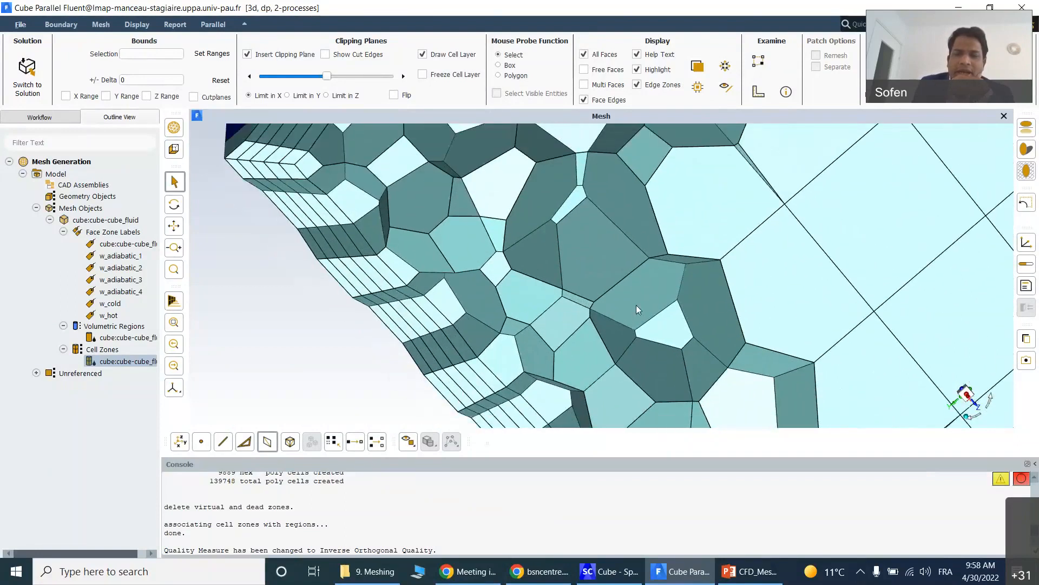
pyautogui.scroll(-6, 637, 310)
pyautogui.scroll(-3, 637, 310)
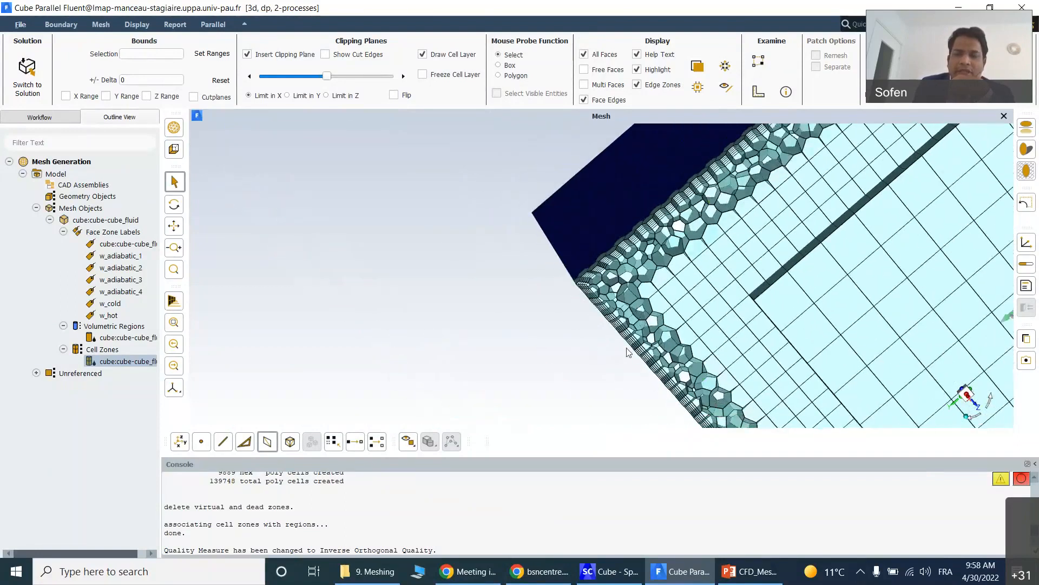
pyautogui.scroll(-1, 622, 347)
pyautogui.scroll(-2, 622, 342)
pyautogui.scroll(3, 604, 330)
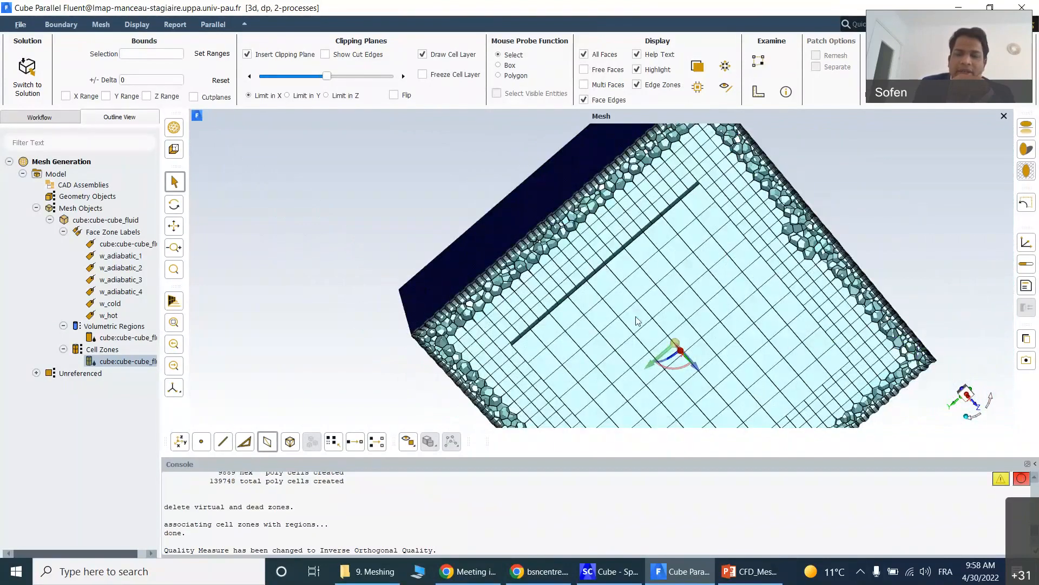
pyautogui.scroll(1, 637, 320)
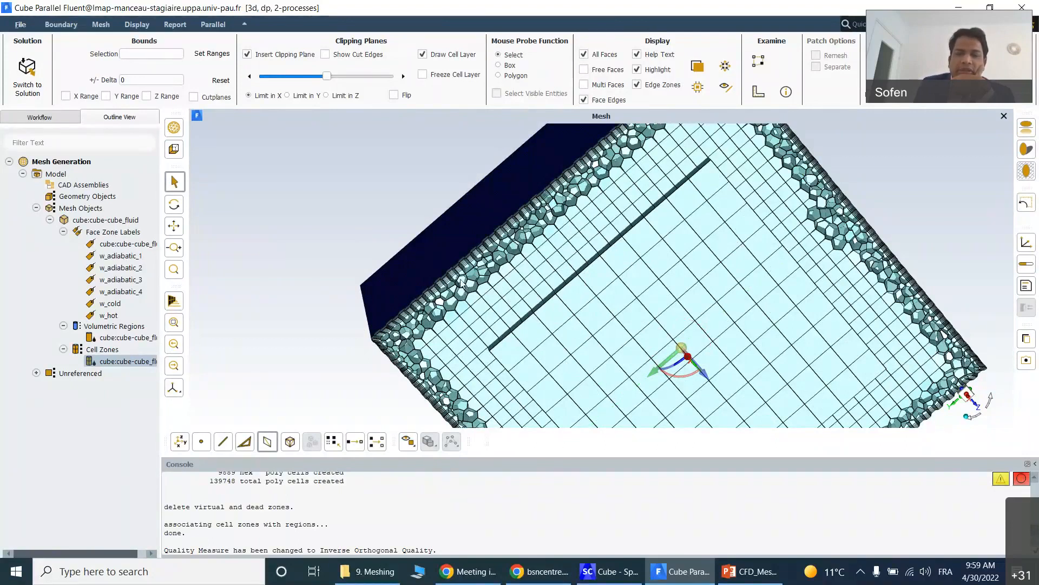
# - Inspect the prism layers along the cut's wall edge and print the fluid cell zone's summary
pyautogui.scroll(6, 441, 264)
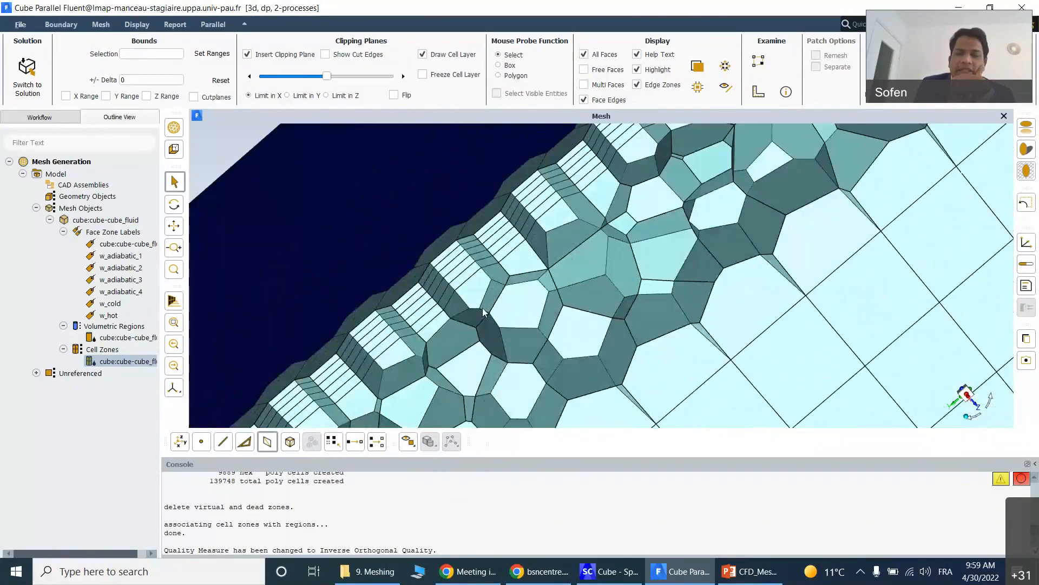
pyautogui.scroll(-3, 512, 286)
pyautogui.scroll(-5, 512, 286)
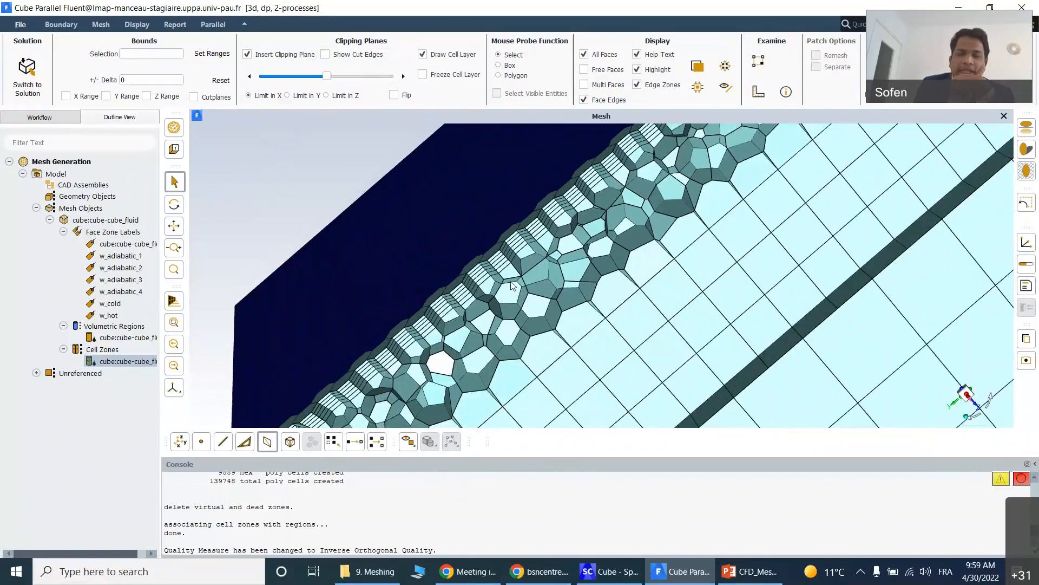
pyautogui.scroll(-1, 410, 349)
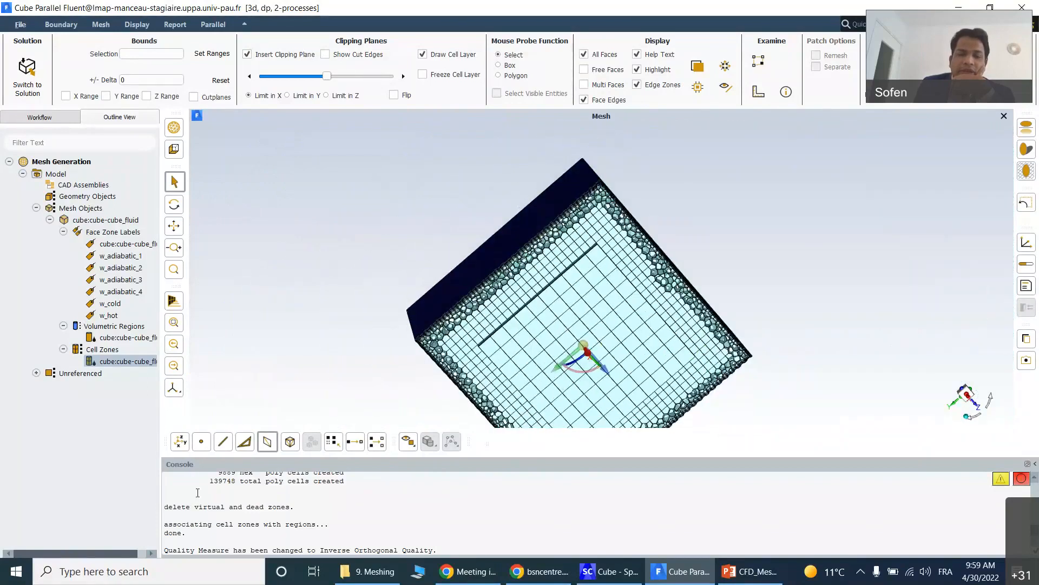
pyautogui.rightClick(125, 362)
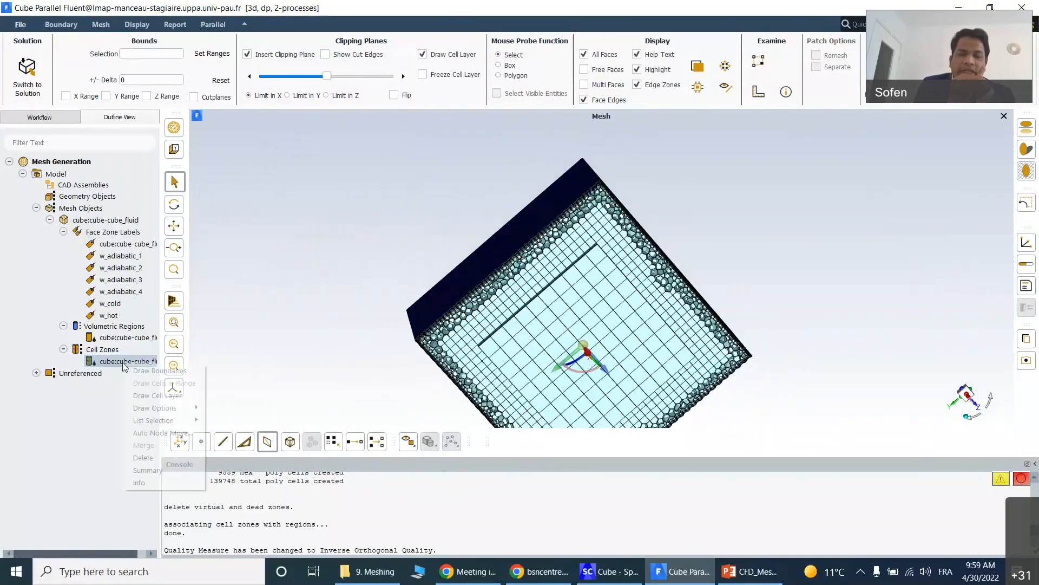
pyautogui.click(148, 469)
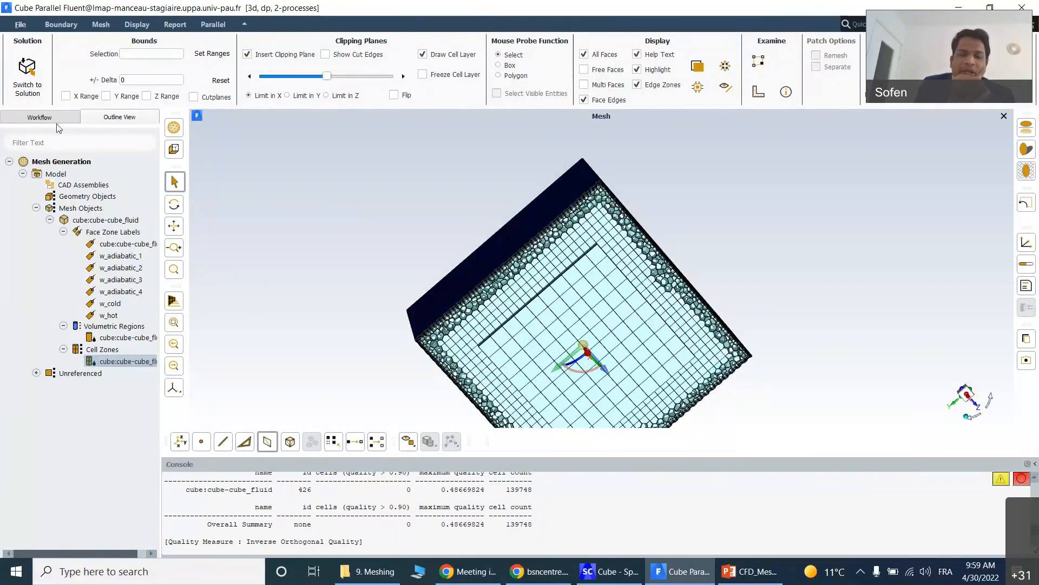
# - Write the volume mesh as Cube_hex_poly.msh.gz in the Natural_convection folder
pyautogui.click(18, 30)
pyautogui.moveTo(21, 52)
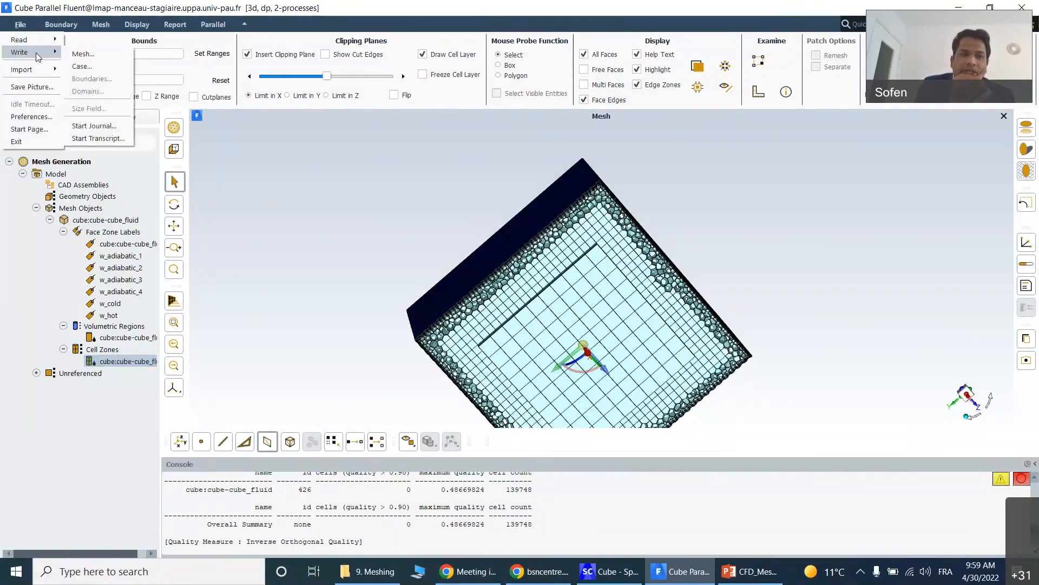
pyautogui.click(82, 54)
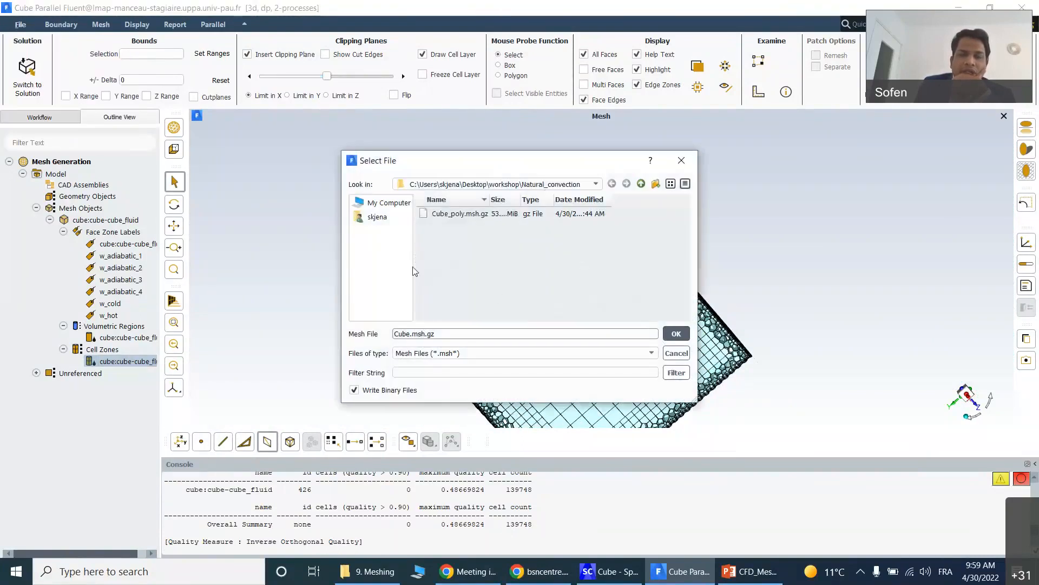
pyautogui.click(441, 213)
pyautogui.click(415, 334)
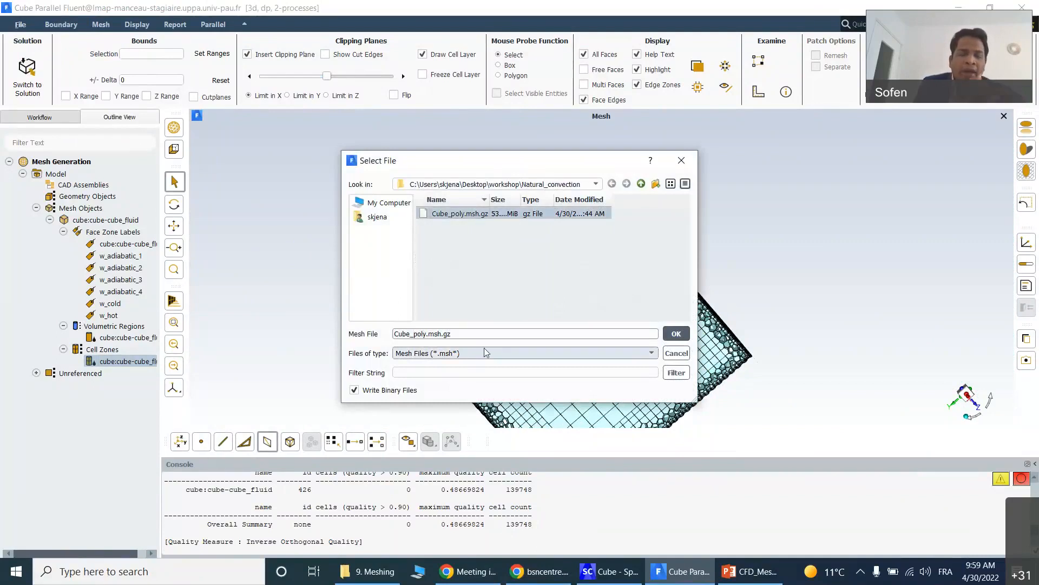
pyautogui.write('hex_')
pyautogui.click(675, 335)
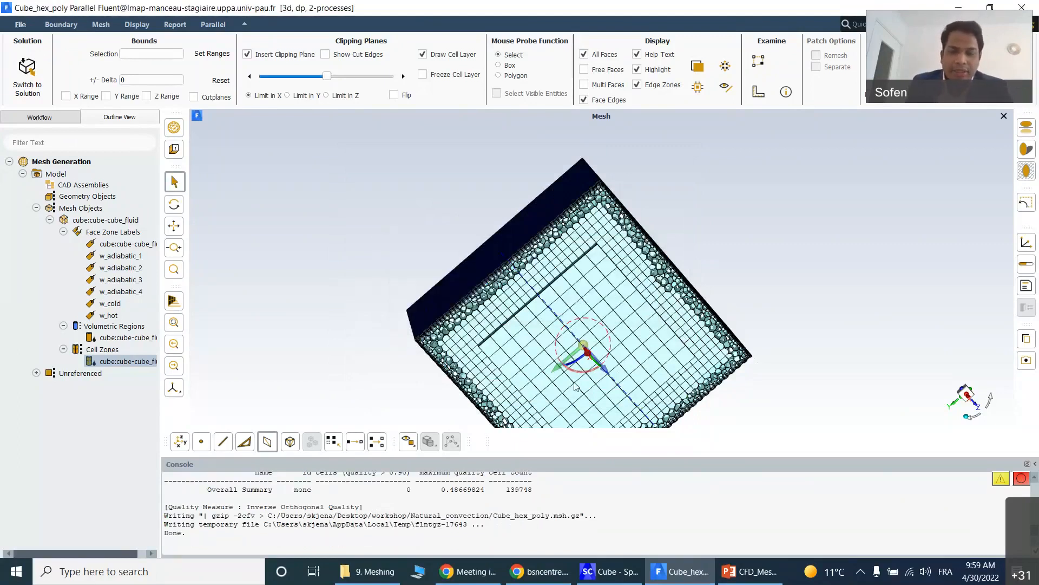
# - Switch to the Webex meeting in Chrome, read the chat, and browse the participant pages to the last and back
pyautogui.click(477, 573)
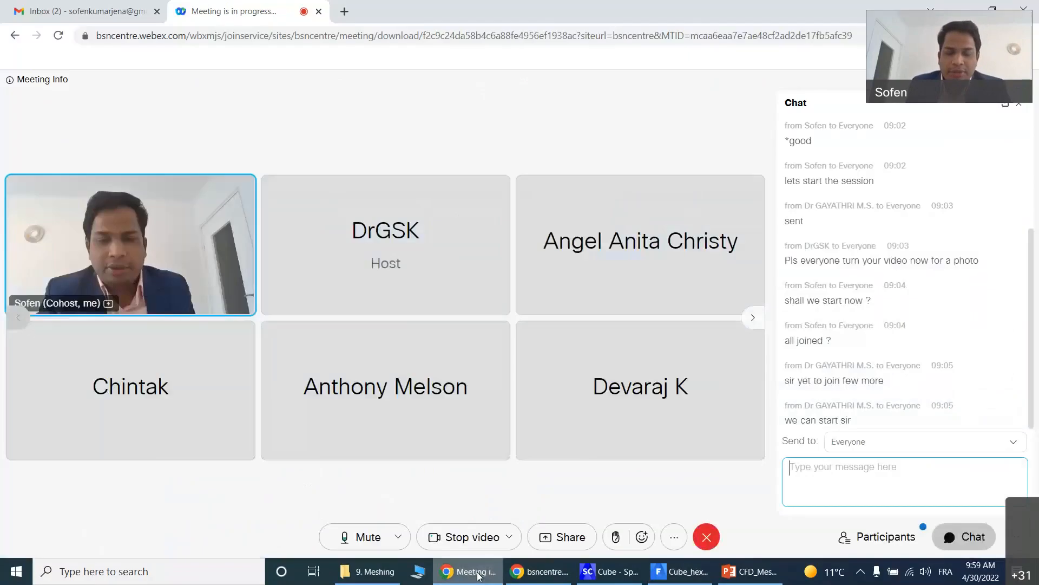
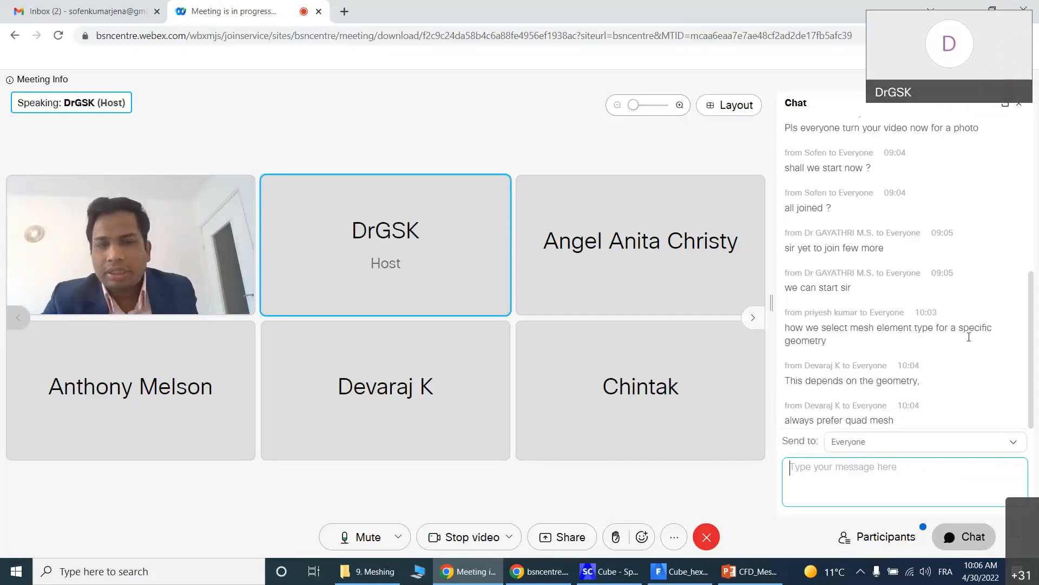
pyautogui.click(750, 322)
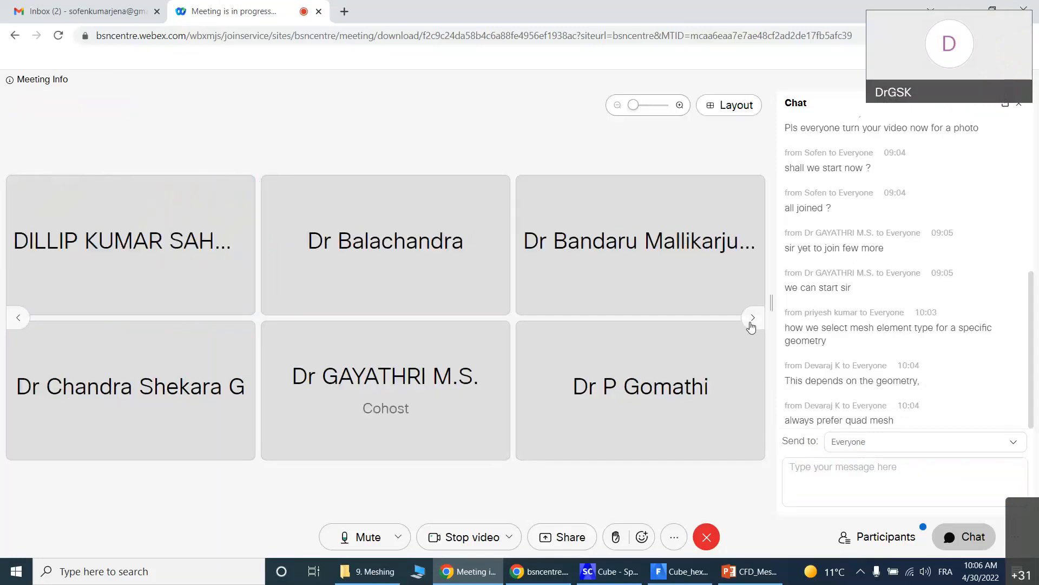
pyautogui.click(750, 328)
pyautogui.click(750, 328)
pyautogui.click(750, 327)
pyautogui.click(751, 327)
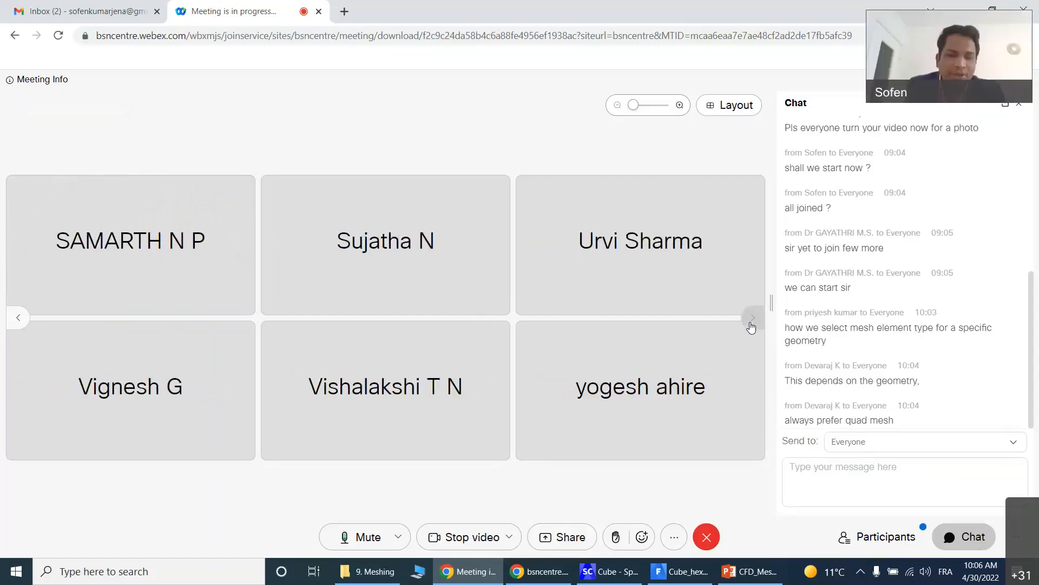
pyautogui.click(21, 319)
pyautogui.click(20, 319)
pyautogui.click(21, 319)
pyautogui.click(21, 319)
pyautogui.click(21, 319)
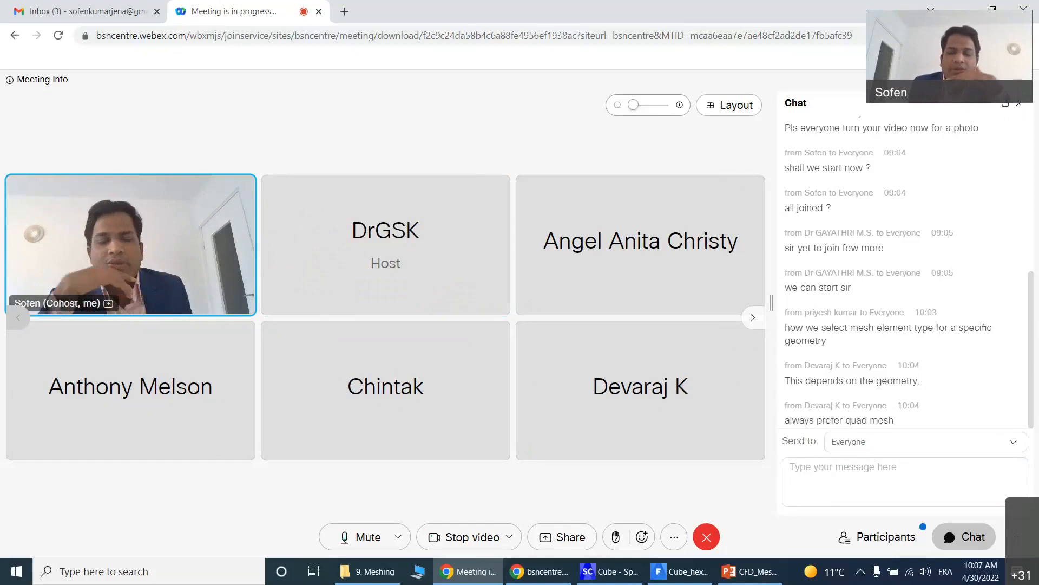
# - Switch back to Fluent Meshing and delete the fluid cell zone, confirming the deletion
pyautogui.click(680, 571)
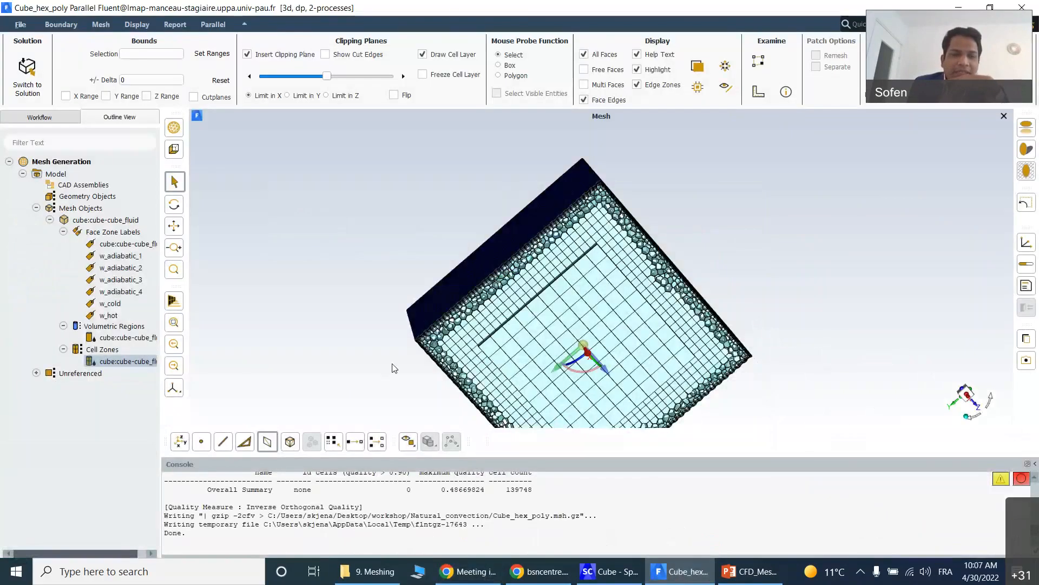
pyautogui.rightClick(130, 363)
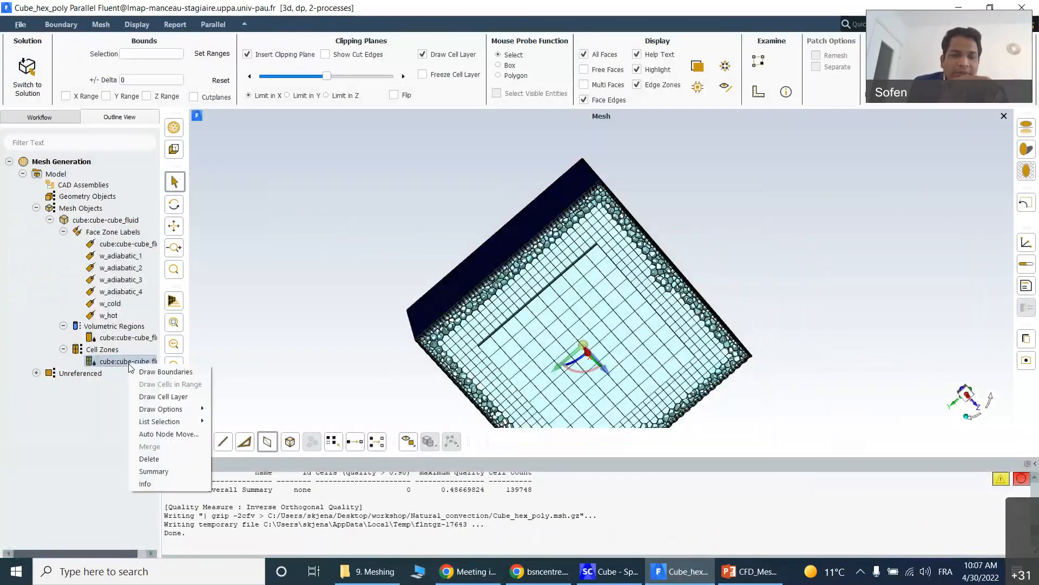
pyautogui.click(167, 459)
pyautogui.click(496, 299)
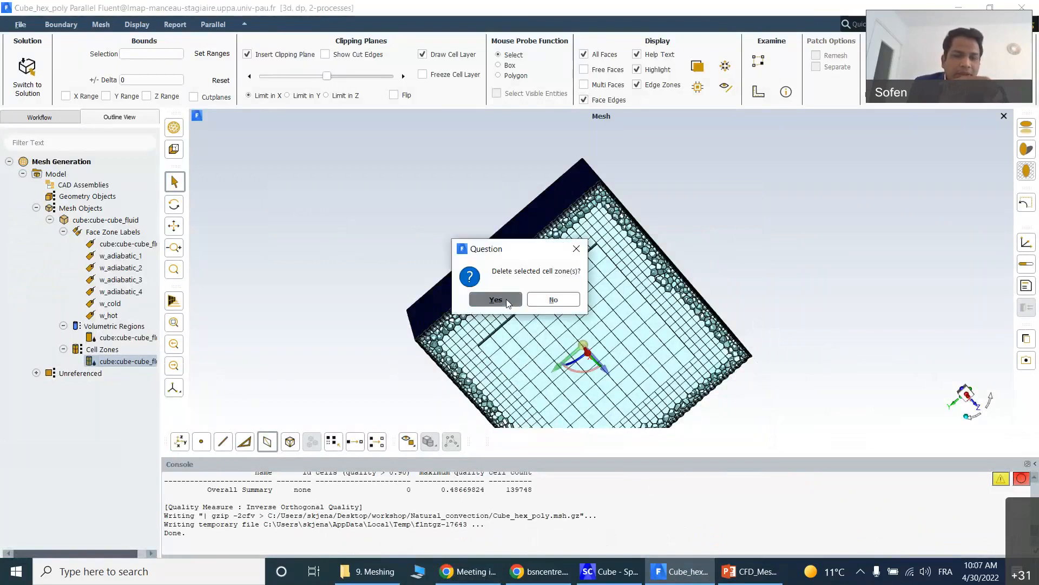
# - Restore the object face zones from the backup and expand the cube mesh object down to its volumetric region
pyautogui.click(549, 318)
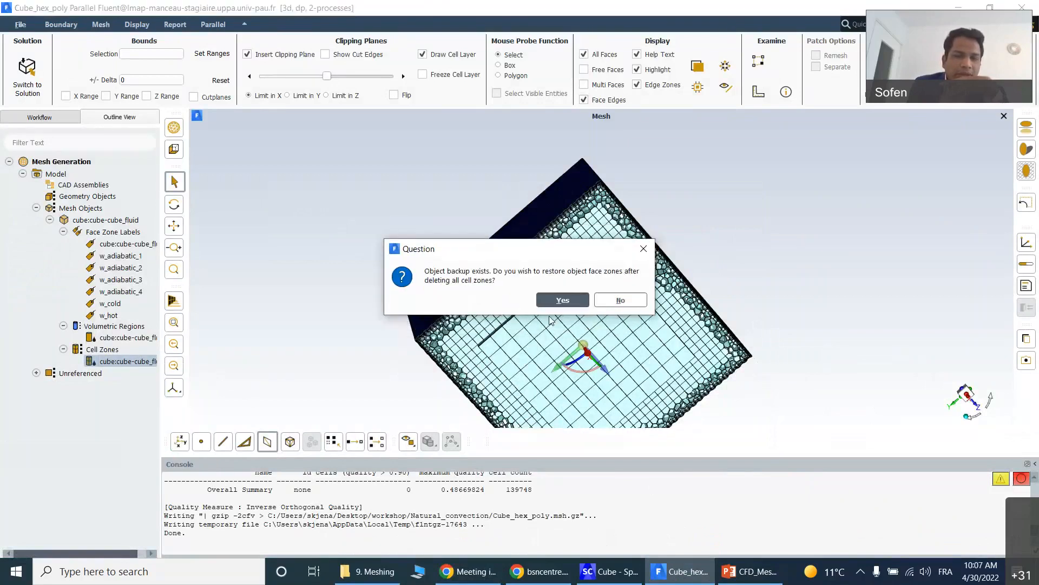
pyautogui.click(560, 303)
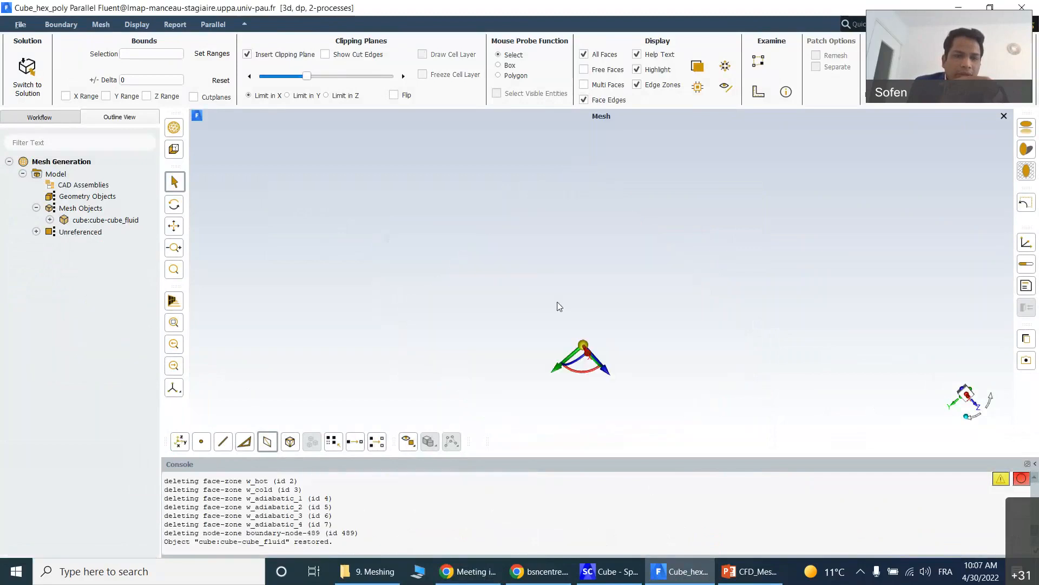
pyautogui.click(49, 219)
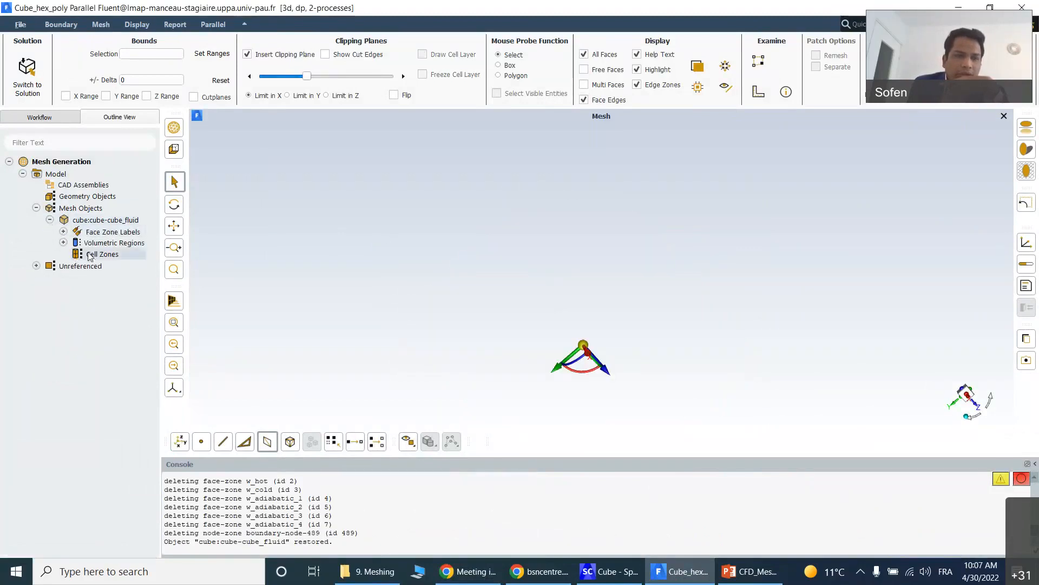
pyautogui.click(64, 242)
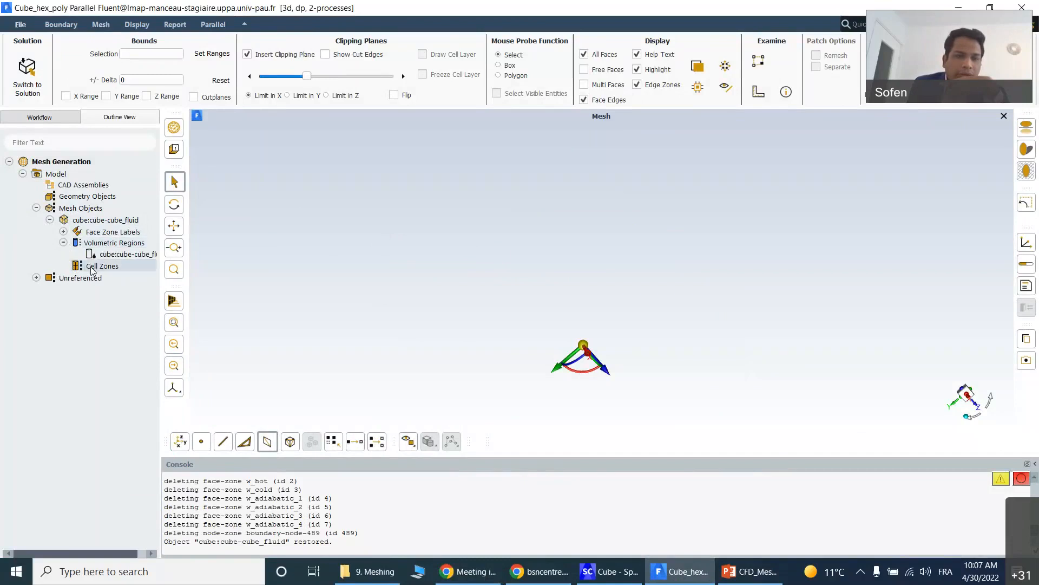
# - Try to auto-mesh the cube's cell zones with the Tet volume fill and scoped prisms
pyautogui.rightClick(92, 269)
pyautogui.click(128, 297)
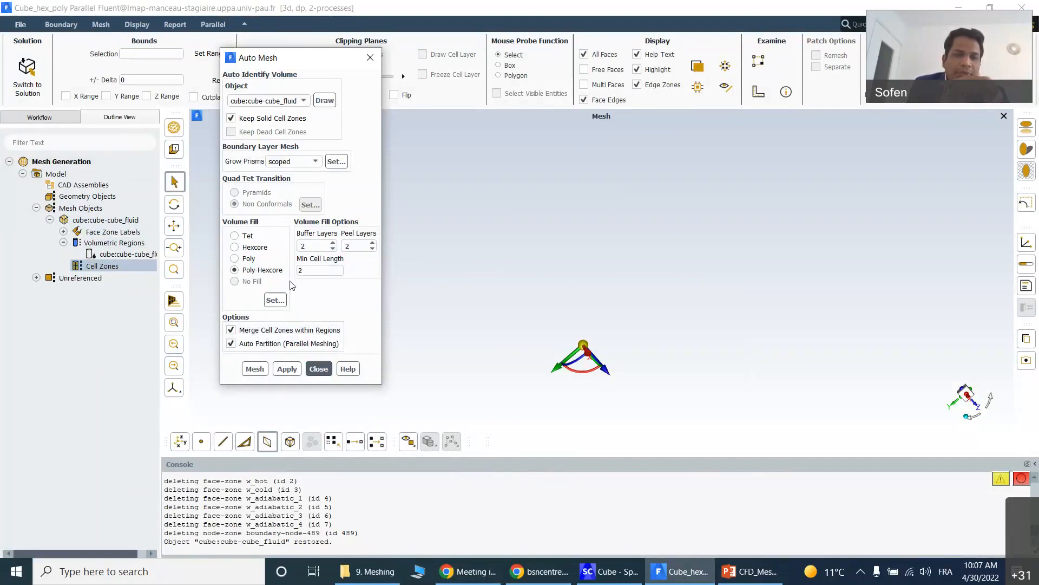
pyautogui.click(234, 235)
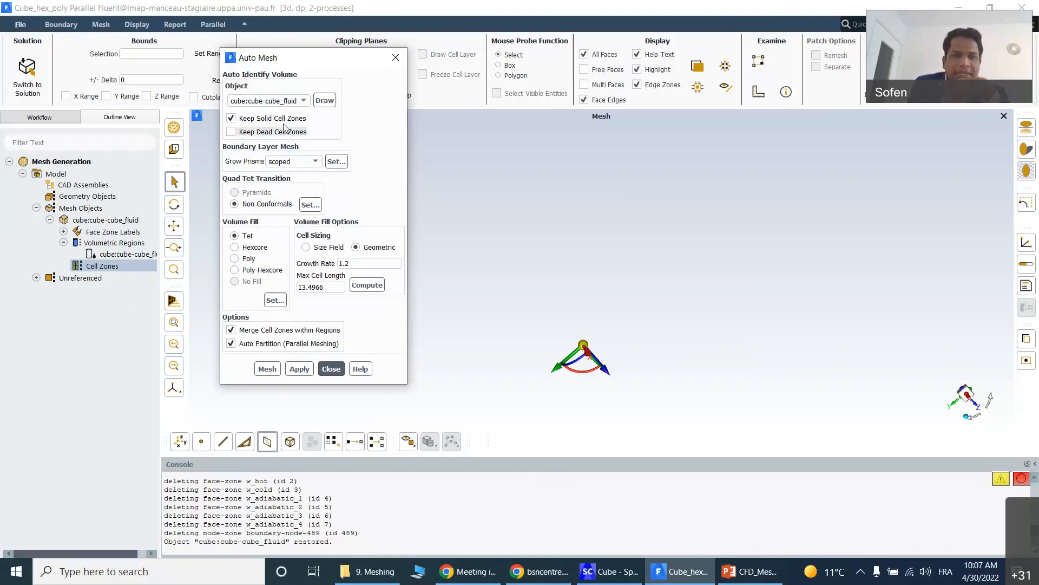
pyautogui.click(299, 369)
pyautogui.click(266, 371)
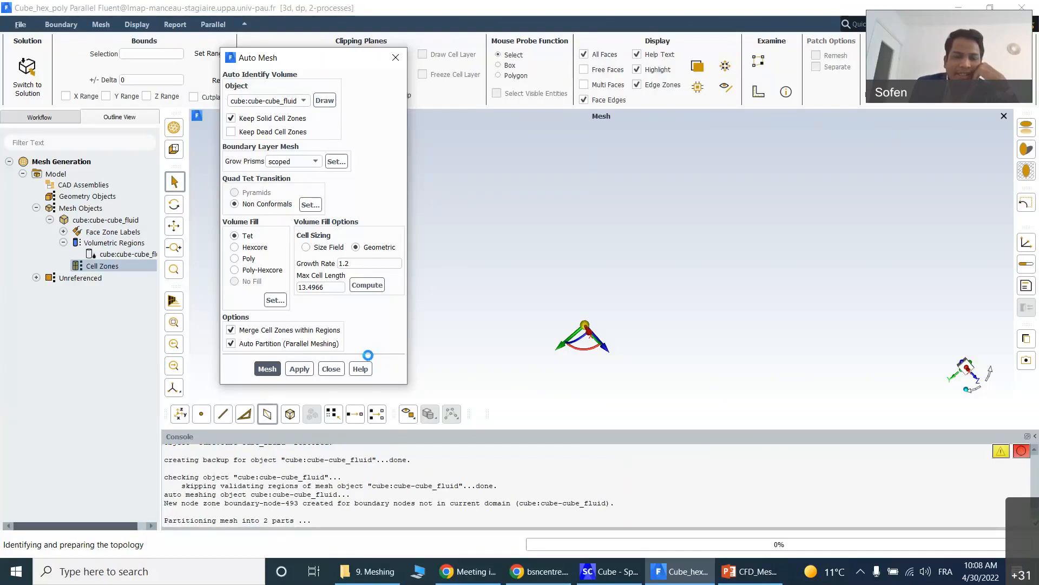
# - Switch to the Webex meeting in Chrome to check the chat, then return to Fluent Meshing
pyautogui.click(471, 574)
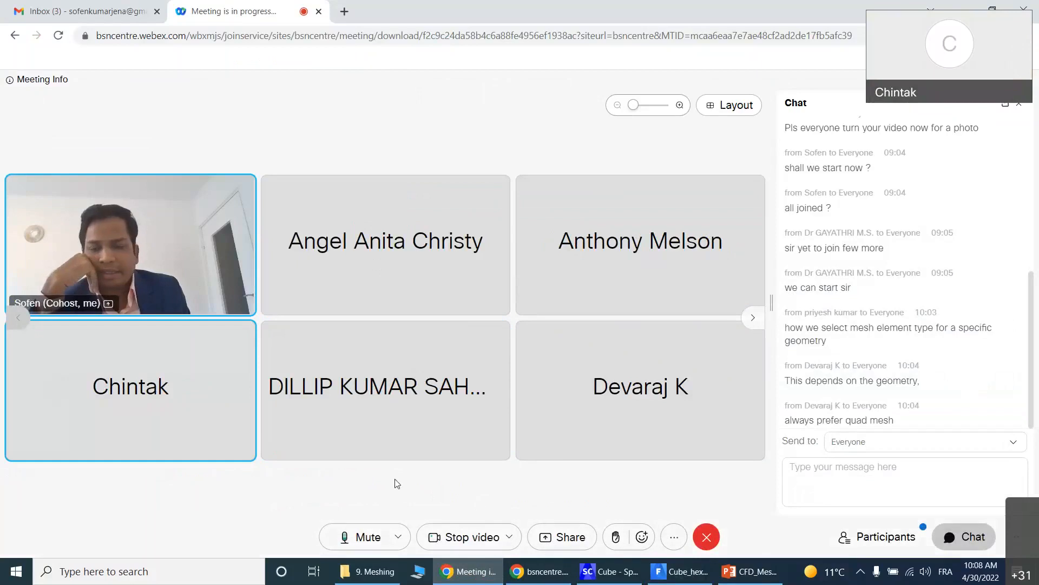
pyautogui.click(456, 572)
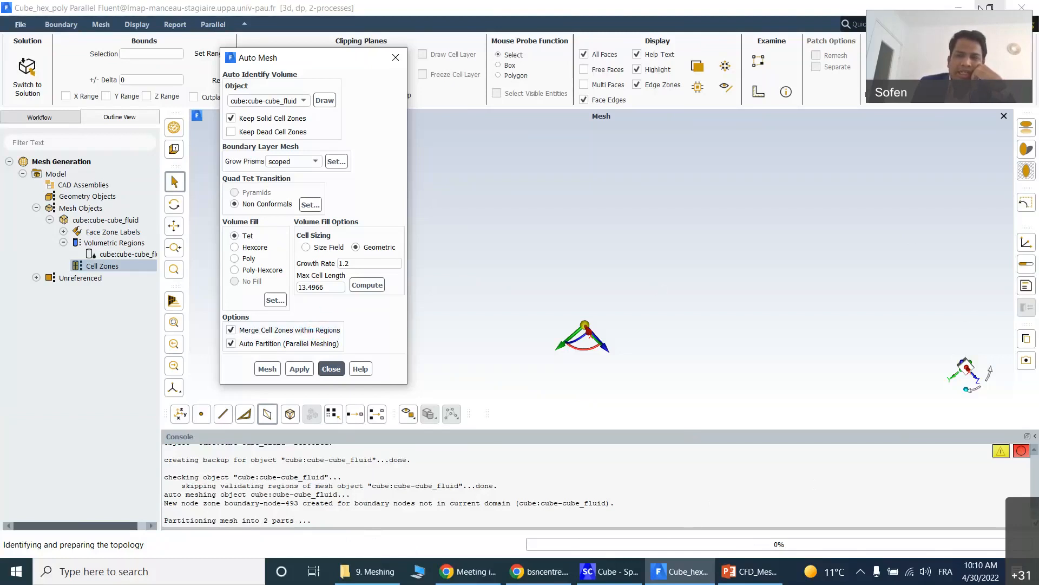
# - Minimize the Fluent Meshing and 9. Meshing folder windows and open Task Manager
pyautogui.click(958, 7)
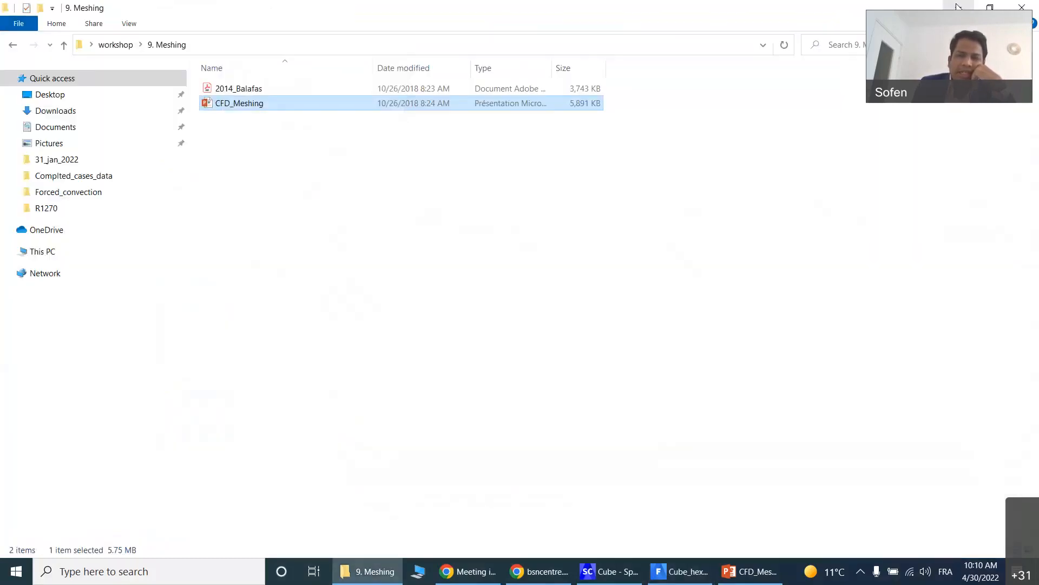
pyautogui.click(957, 6)
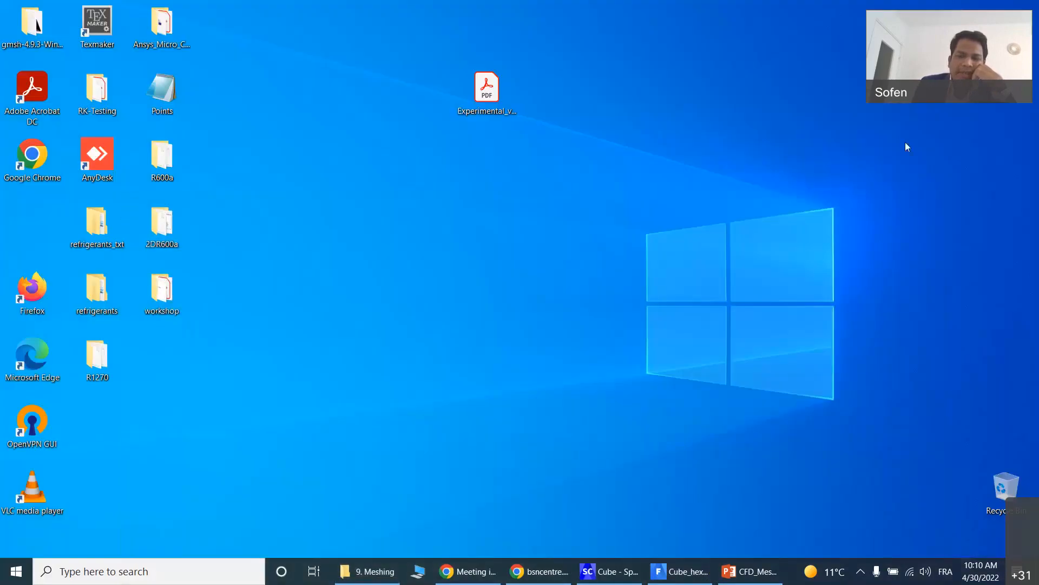
pyautogui.rightClick(787, 563)
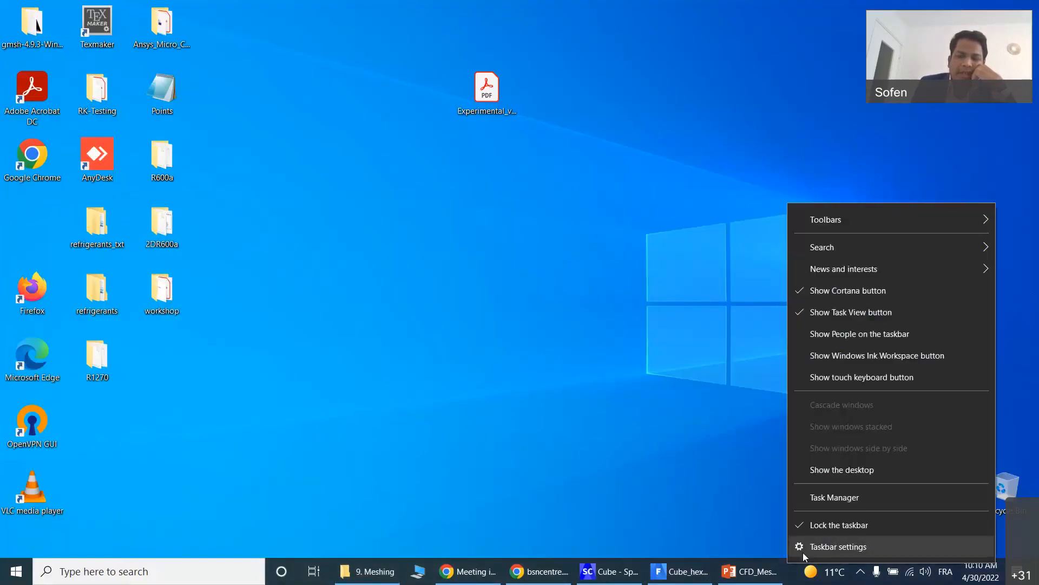
pyautogui.click(836, 499)
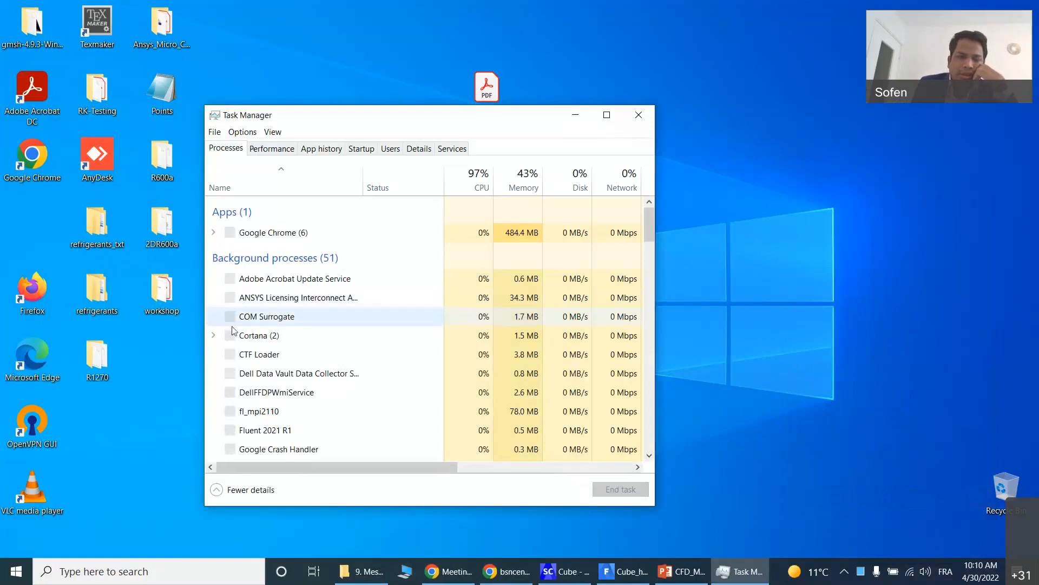
# - Look through the running processes, end the cx2110 task and minimize Task Manager
pyautogui.scroll(-1, 276, 346)
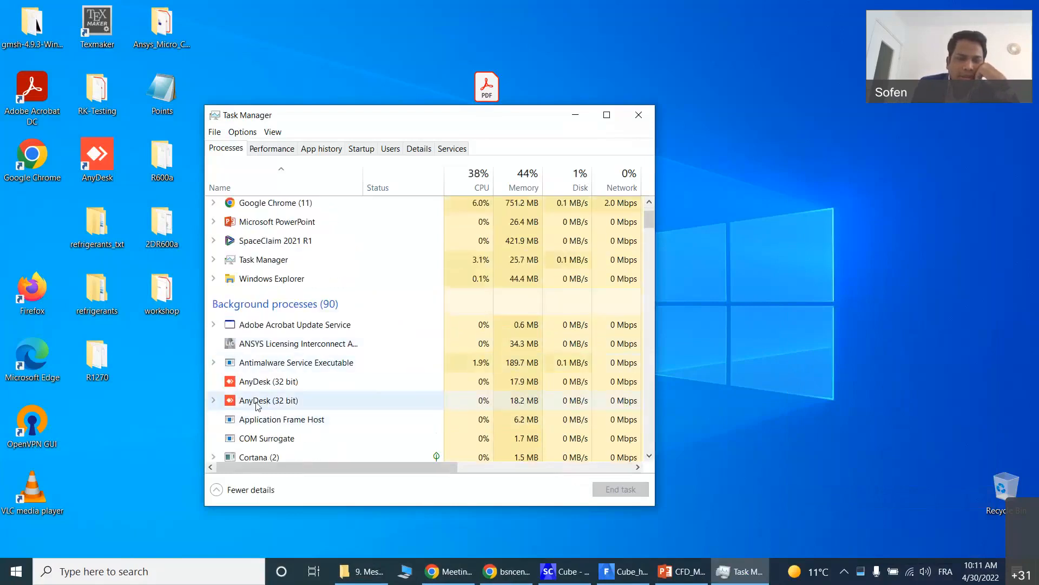
pyautogui.scroll(-2, 244, 395)
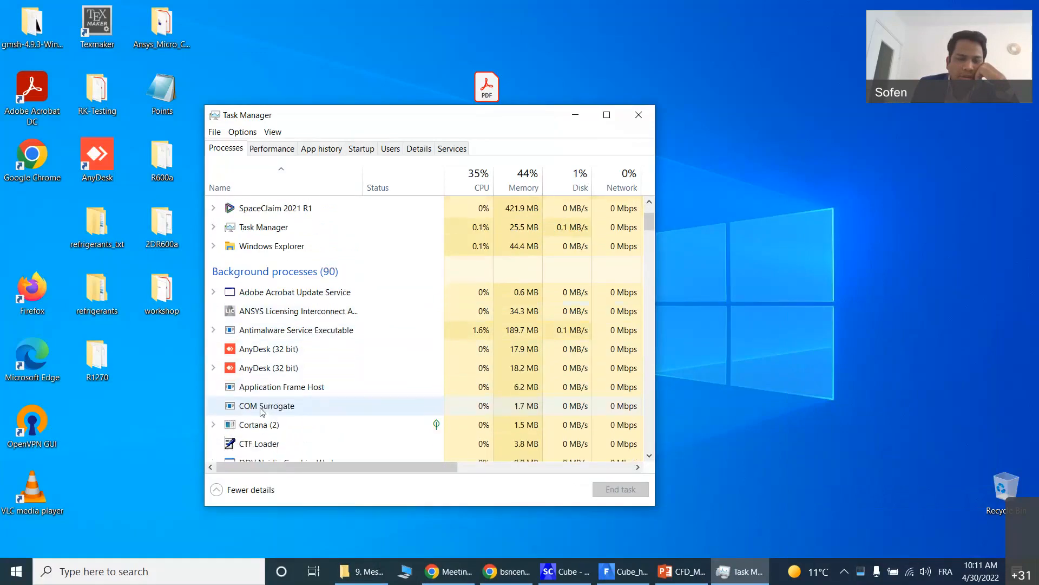
pyautogui.scroll(4, 268, 411)
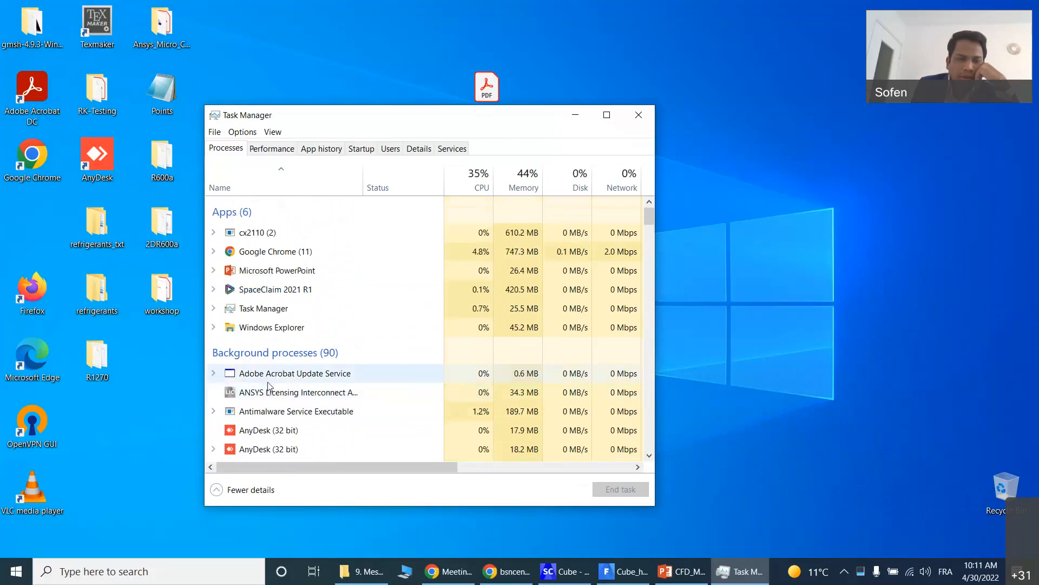
pyautogui.click(266, 233)
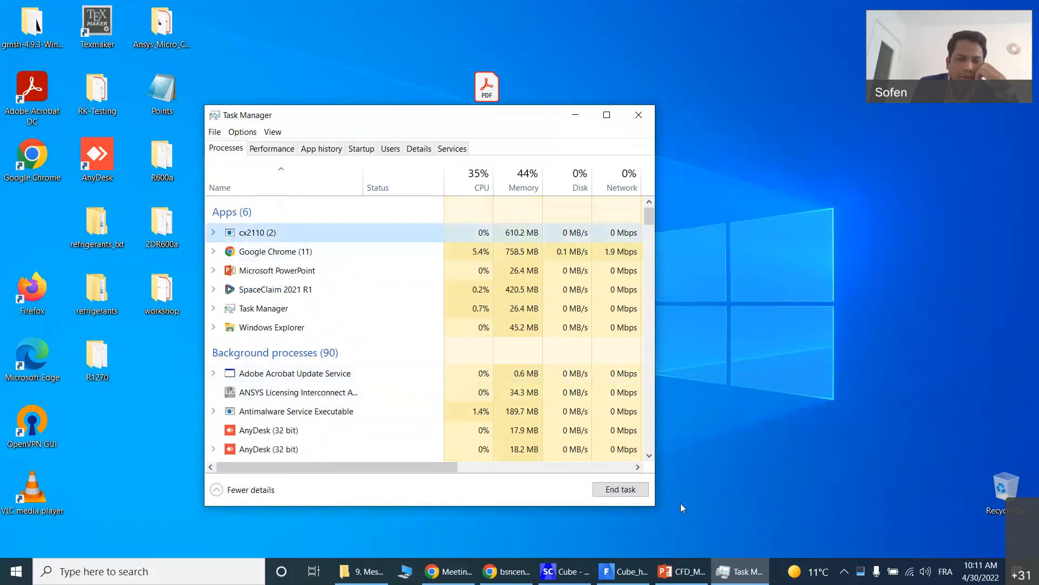
pyautogui.click(624, 493)
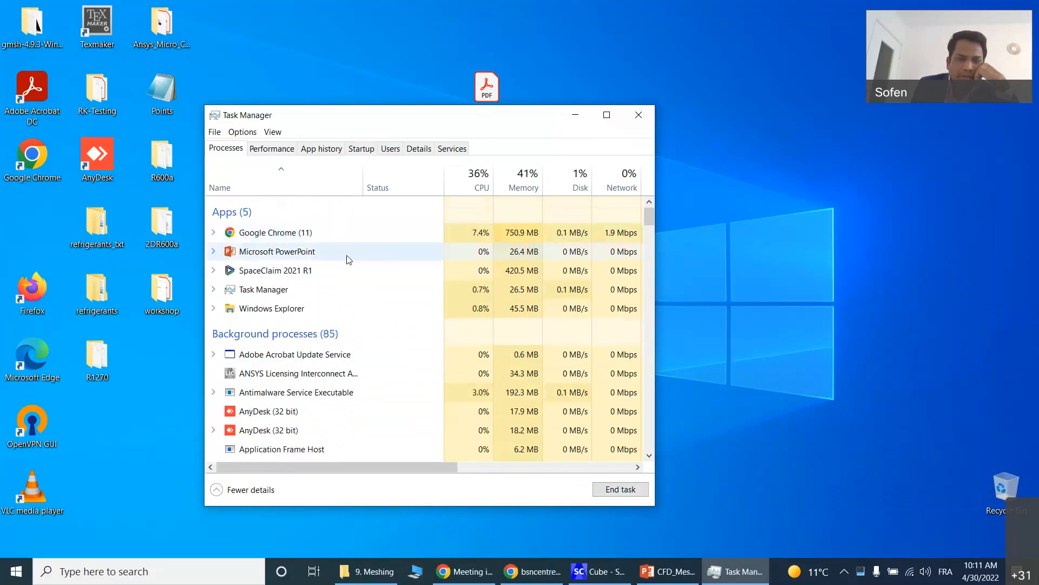
pyautogui.click(586, 118)
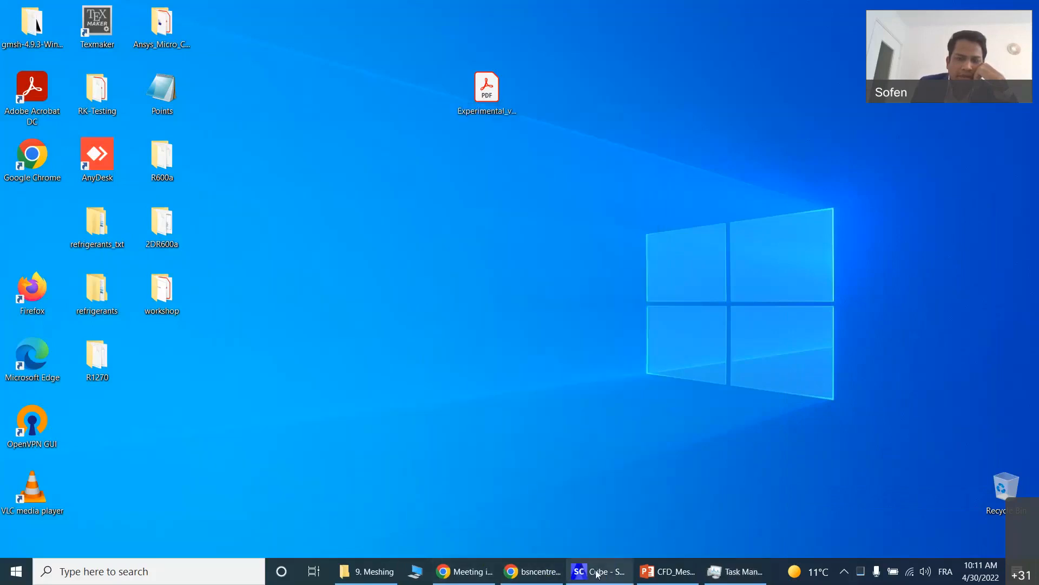
# - Check the Webex meeting in Chrome, bring up SpaceClaim, and end the SpaceClaim 2021 R1 task in Task Manager
pyautogui.click(474, 575)
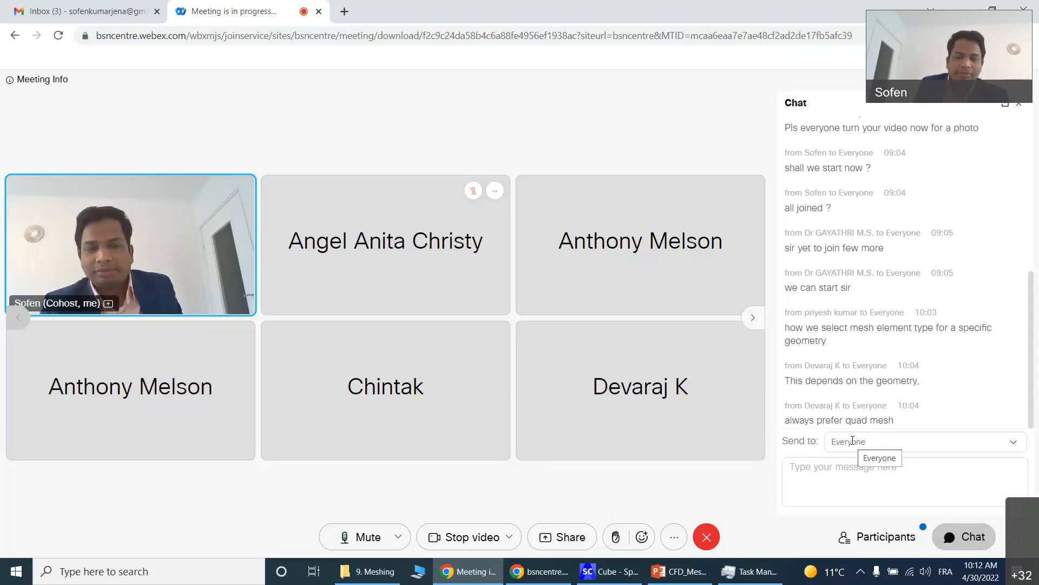
pyautogui.click(624, 575)
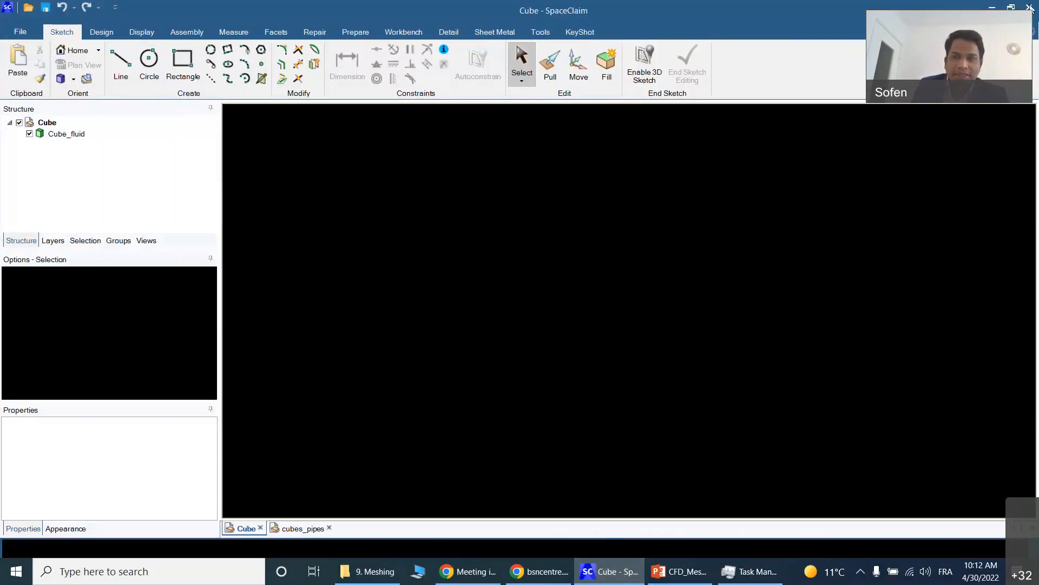
pyautogui.click(758, 571)
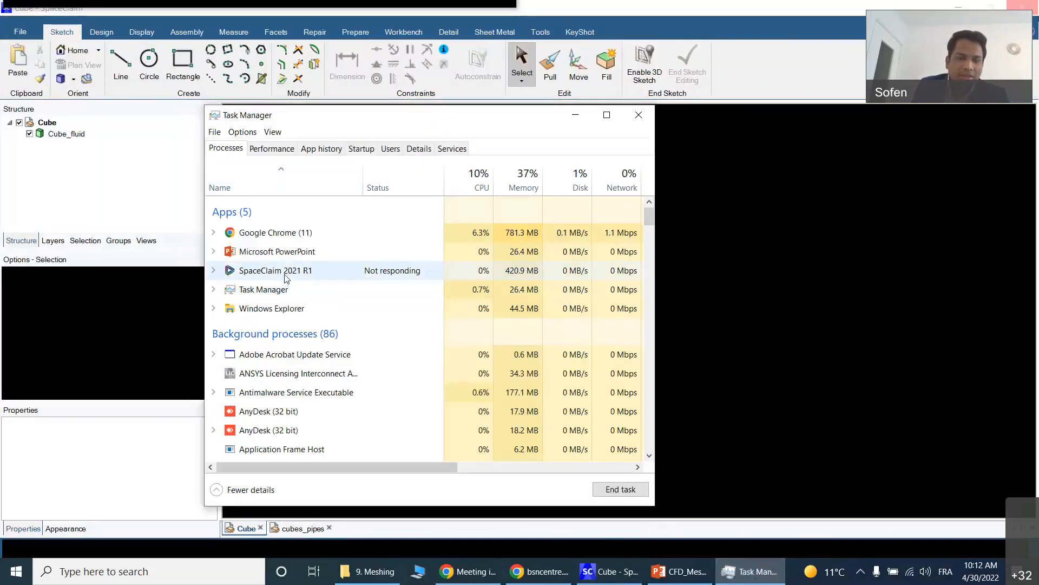
pyautogui.click(285, 275)
pyautogui.click(632, 490)
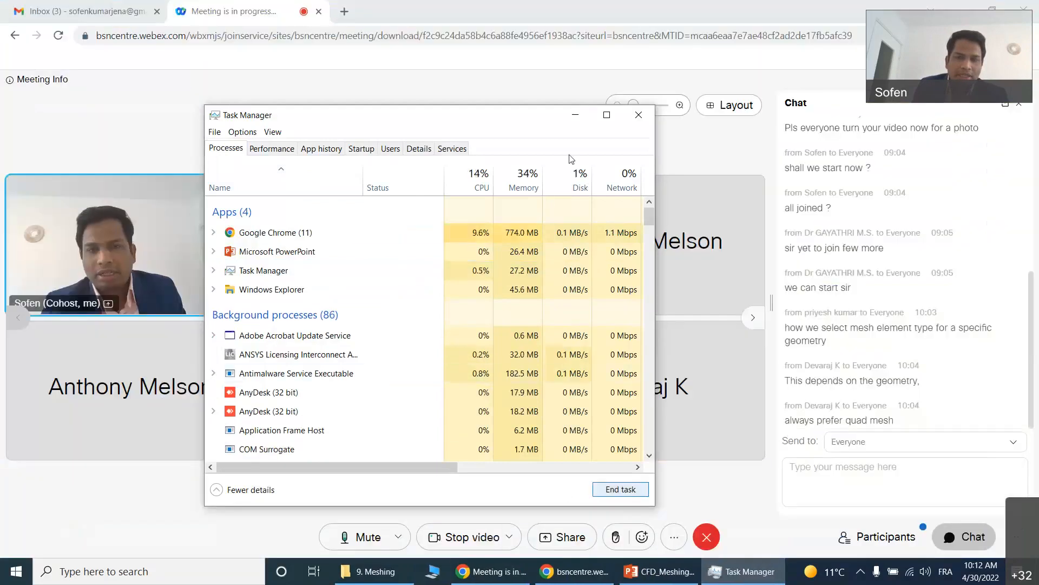
# - Search Windows for "space" and launch SpaceClaim 2021 R1
pyautogui.click(75, 428)
pyautogui.click(100, 572)
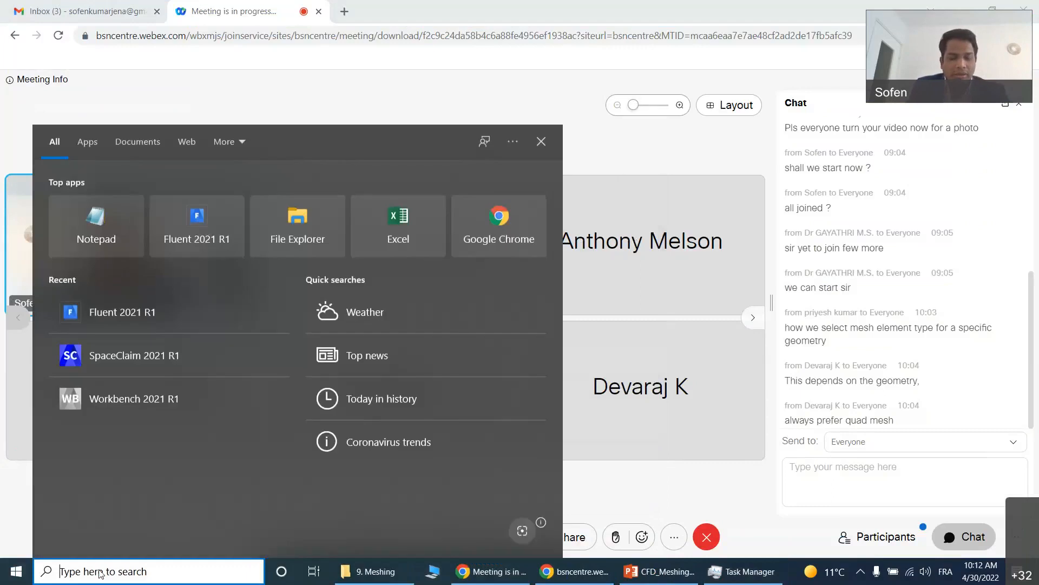
pyautogui.write('space')
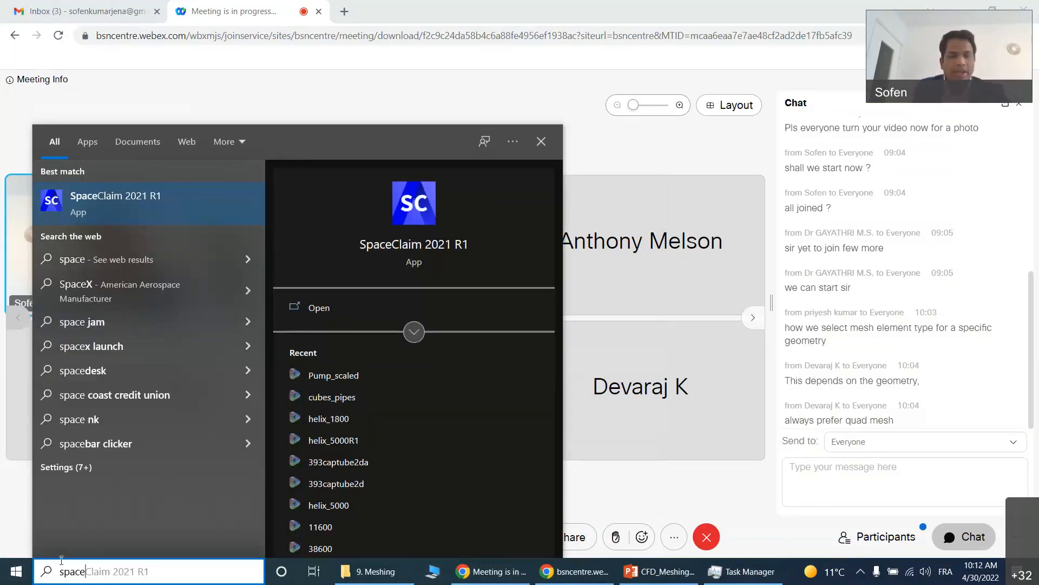
pyautogui.click(151, 207)
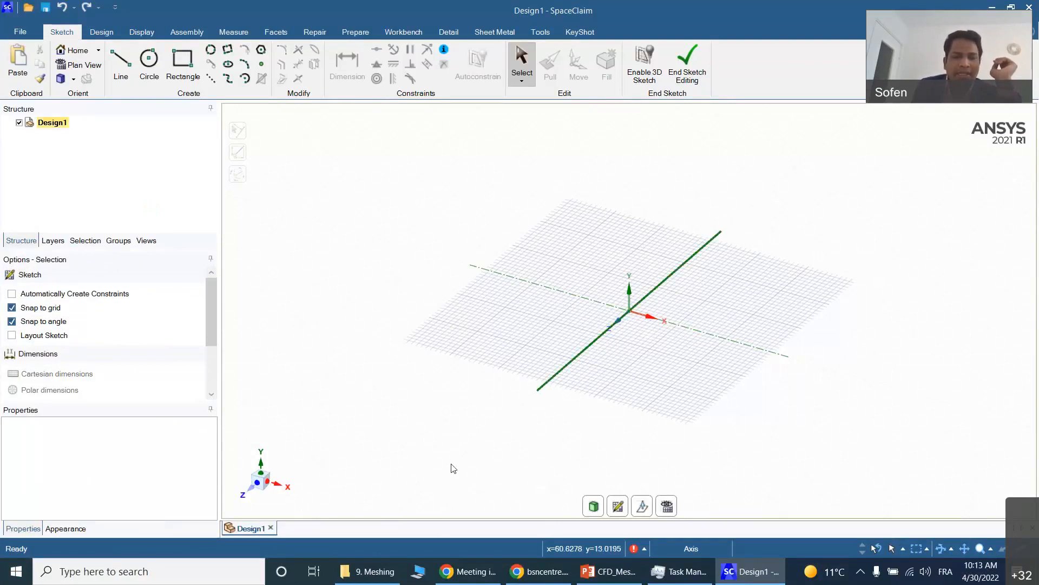
# - Create a new empty design document
pyautogui.click(20, 31)
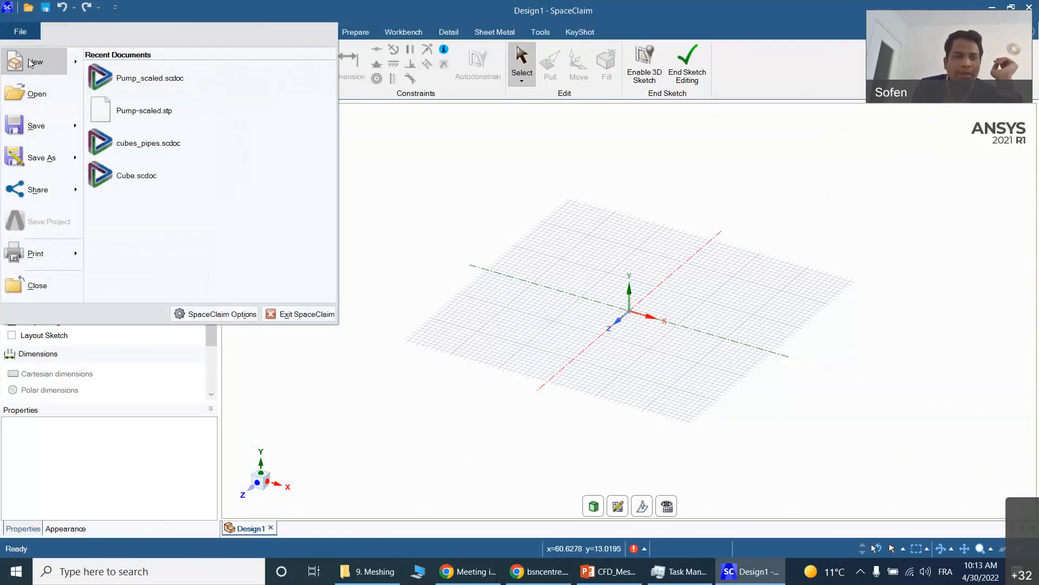
pyautogui.moveTo(31, 65)
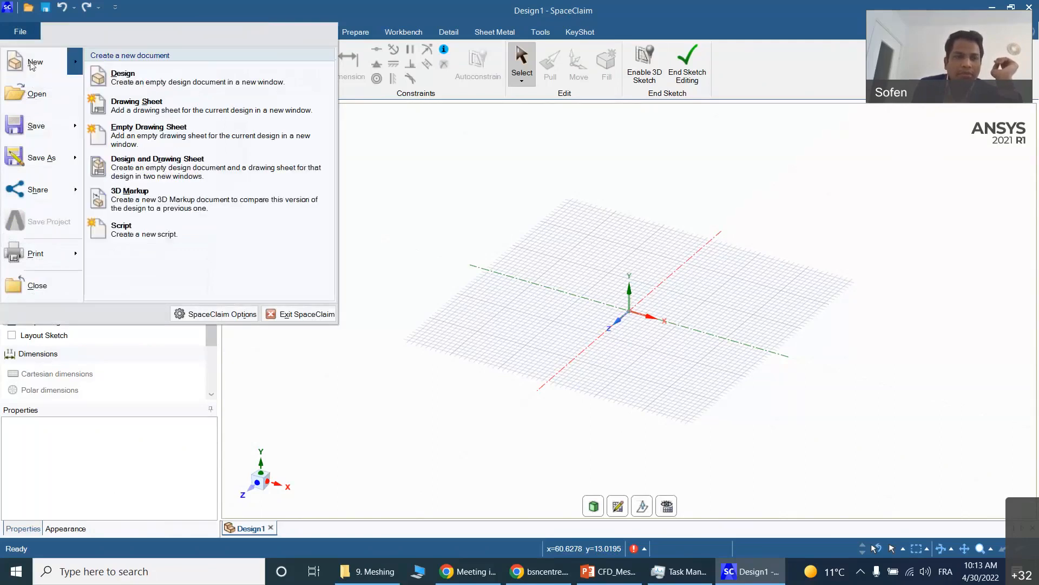
pyautogui.click(133, 76)
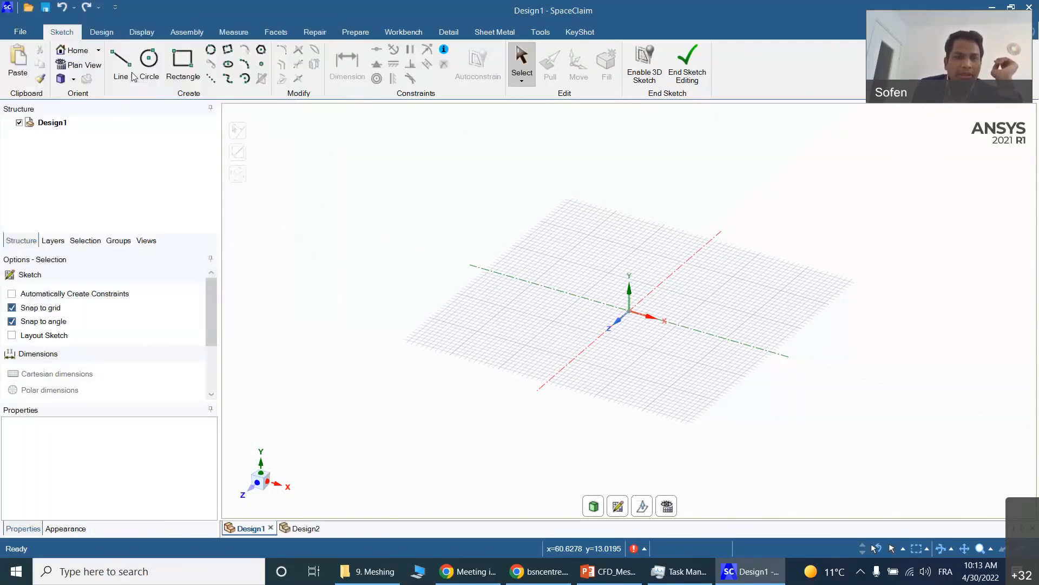
# - Open the cubes_pipes SpaceClaim file from the Natural_convection folder
pyautogui.click(20, 32)
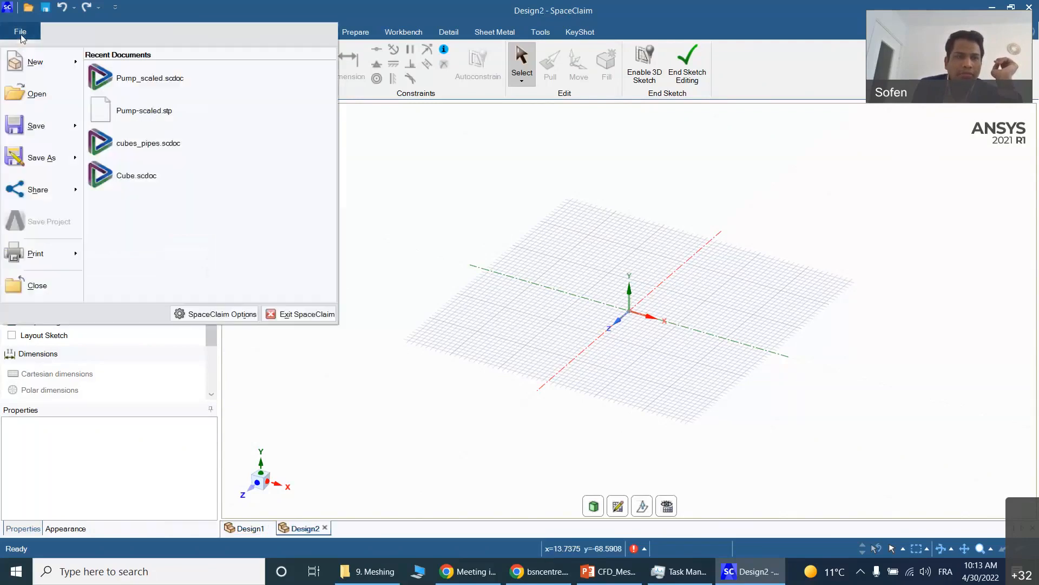
pyautogui.click(35, 99)
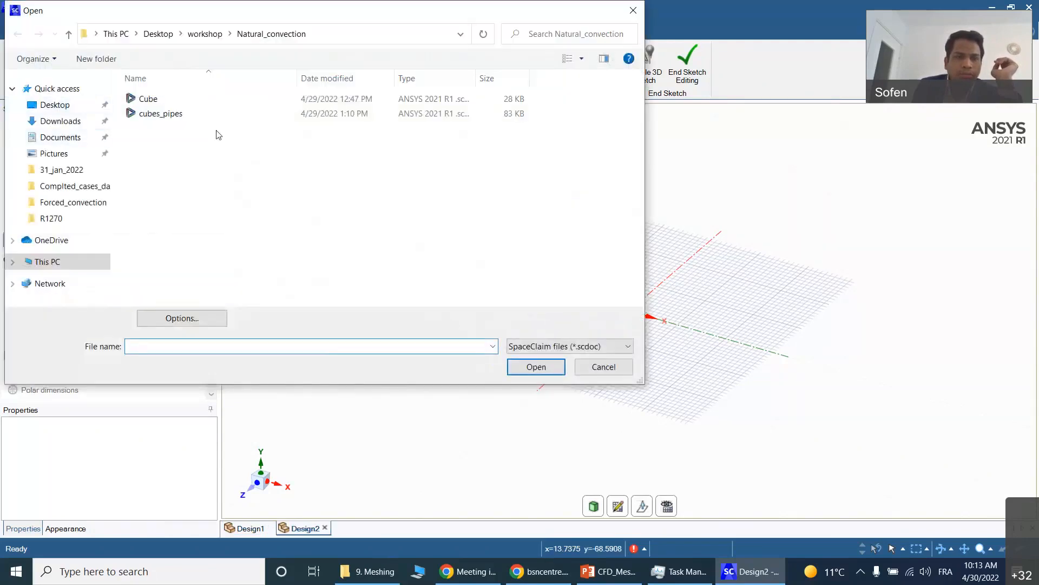
pyautogui.click(179, 115)
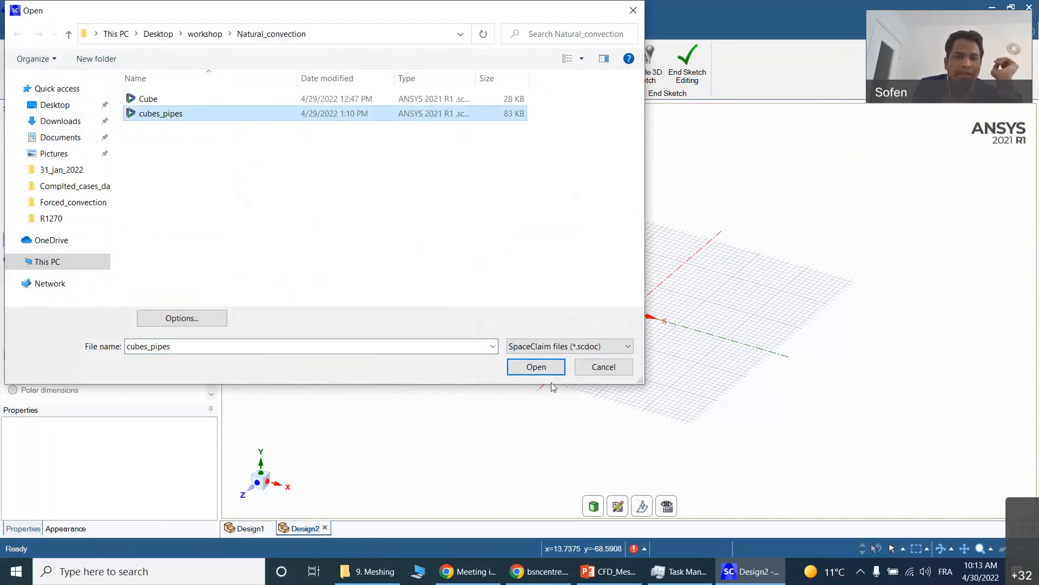
pyautogui.click(531, 366)
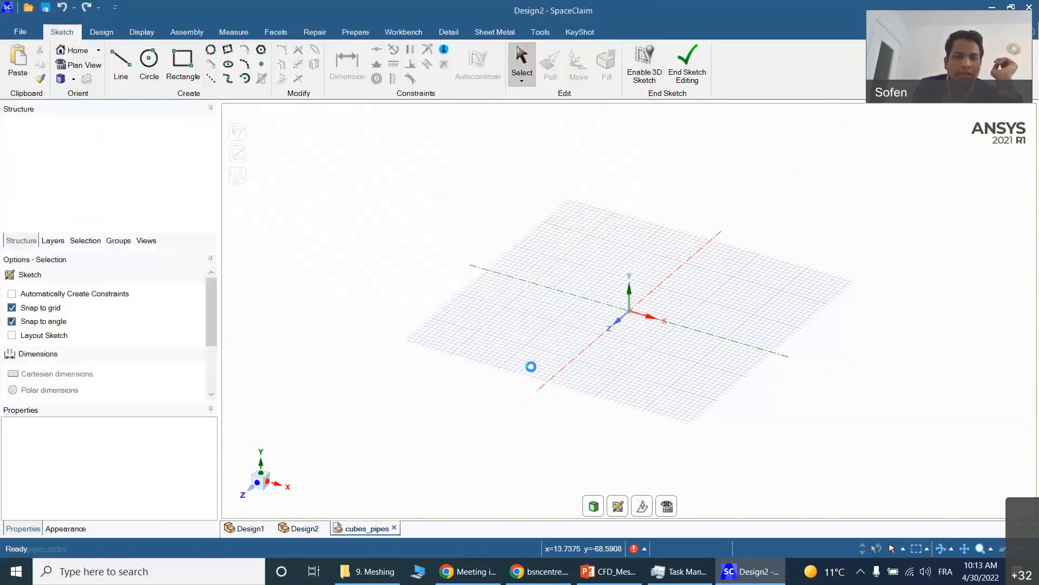
# - Close the empty Design2 and Design1 documents, keeping cubes_pipes open
pyautogui.click(323, 528)
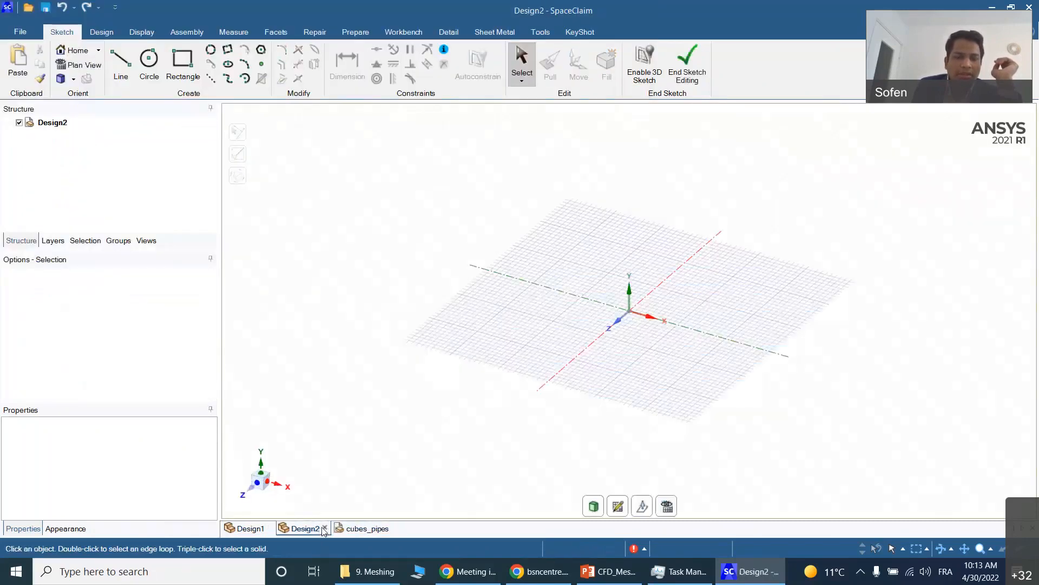
pyautogui.click(250, 528)
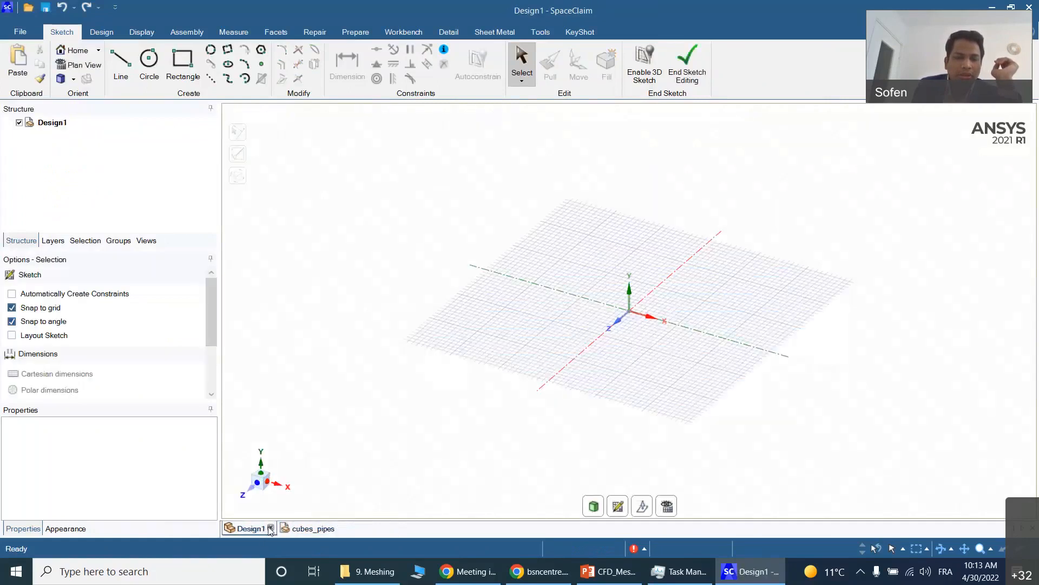
pyautogui.click(270, 528)
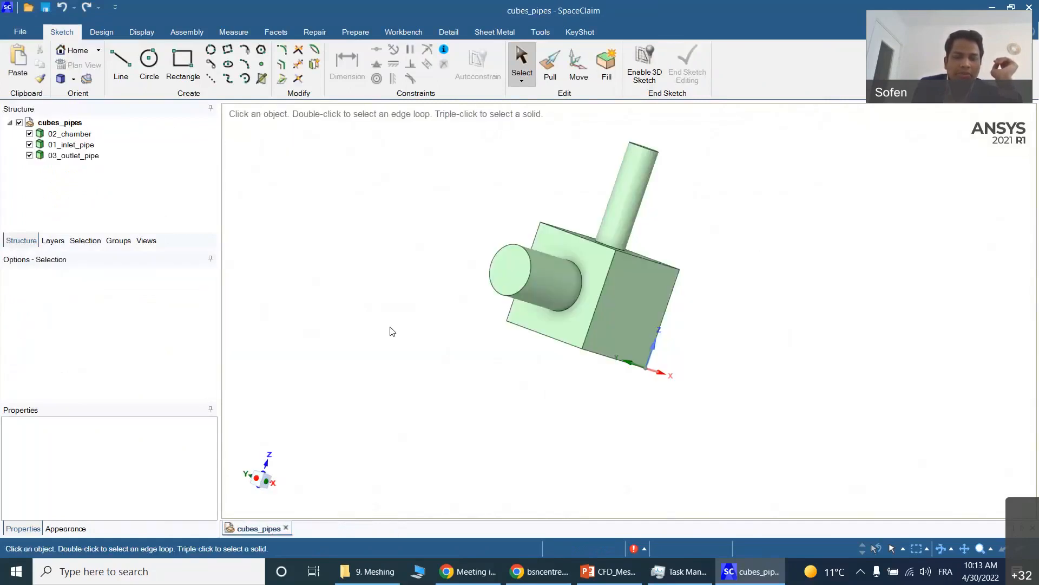
# - Hide all bodies except 02_chamber and inspect the circular inlet face on its side
pyautogui.moveTo(366, 276); pyautogui.dragTo(360, 348, button='middle')
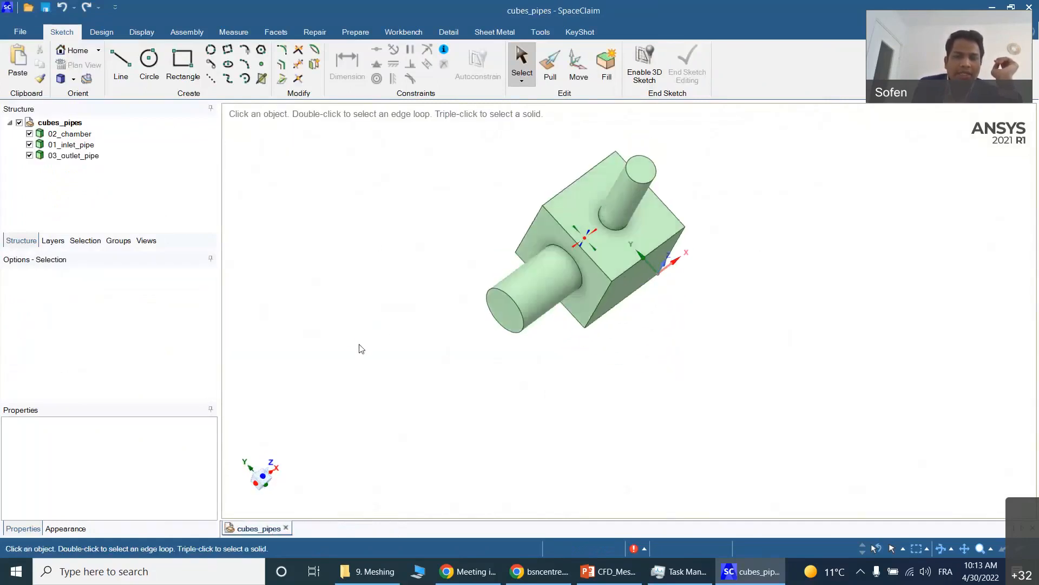
pyautogui.scroll(-4, 360, 339)
pyautogui.scroll(2, 373, 276)
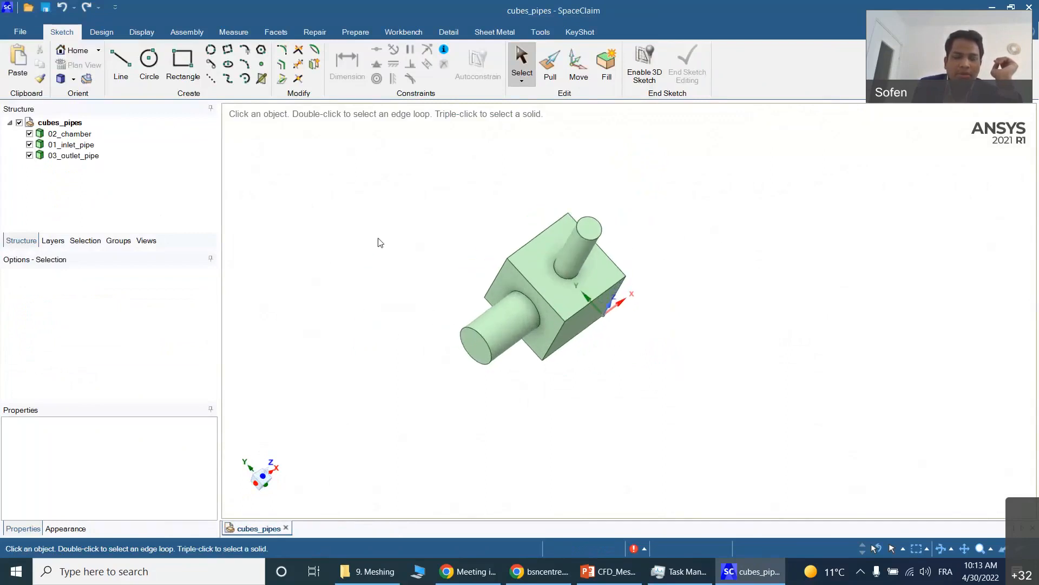
pyautogui.moveTo(404, 249); pyautogui.dragTo(544, 262, button='middle')
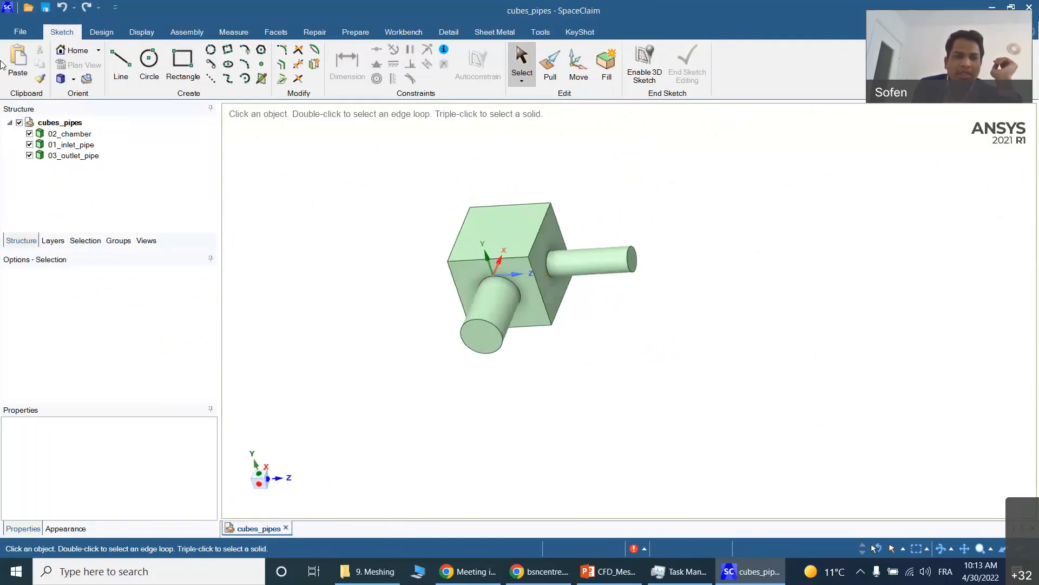
pyautogui.click(24, 123)
pyautogui.click(19, 123)
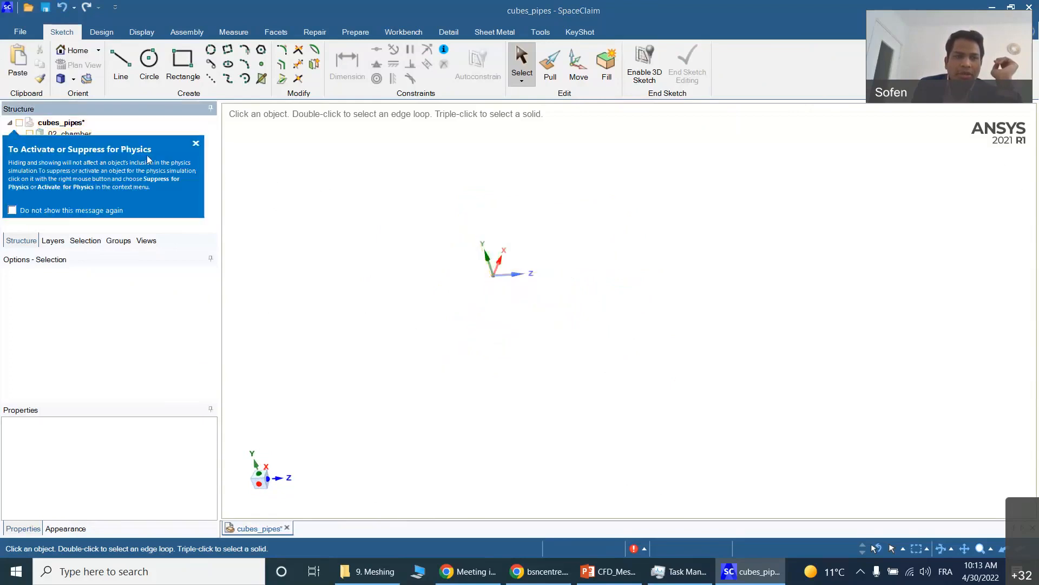
pyautogui.click(30, 133)
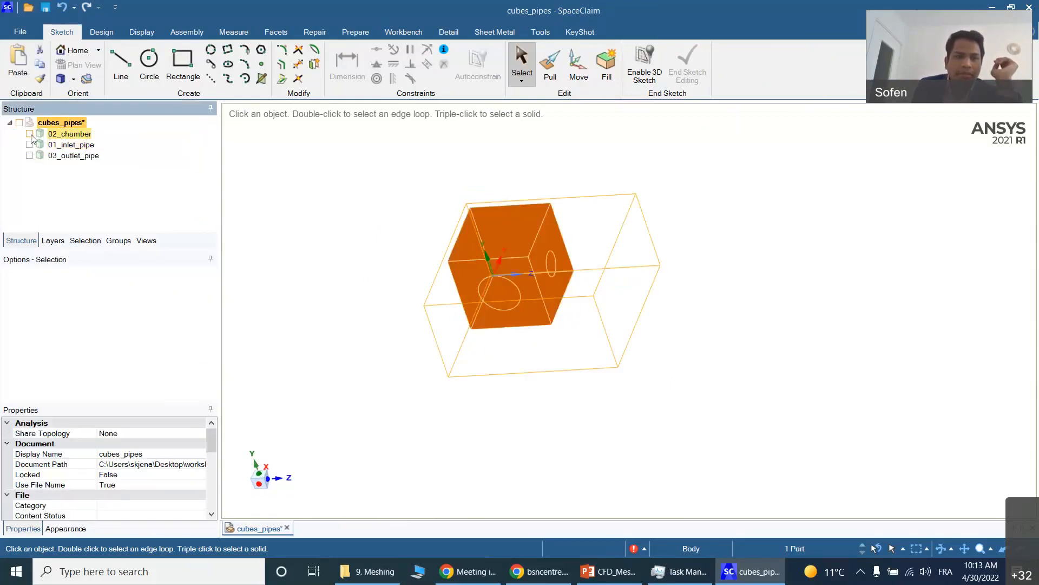
pyautogui.click(501, 328)
pyautogui.scroll(3, 502, 332)
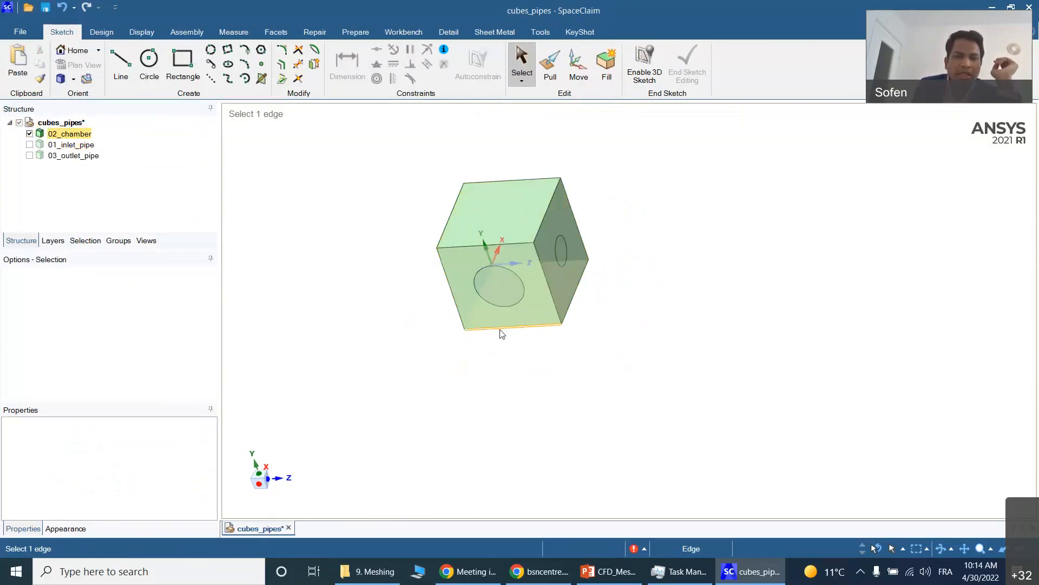
pyautogui.click(492, 261)
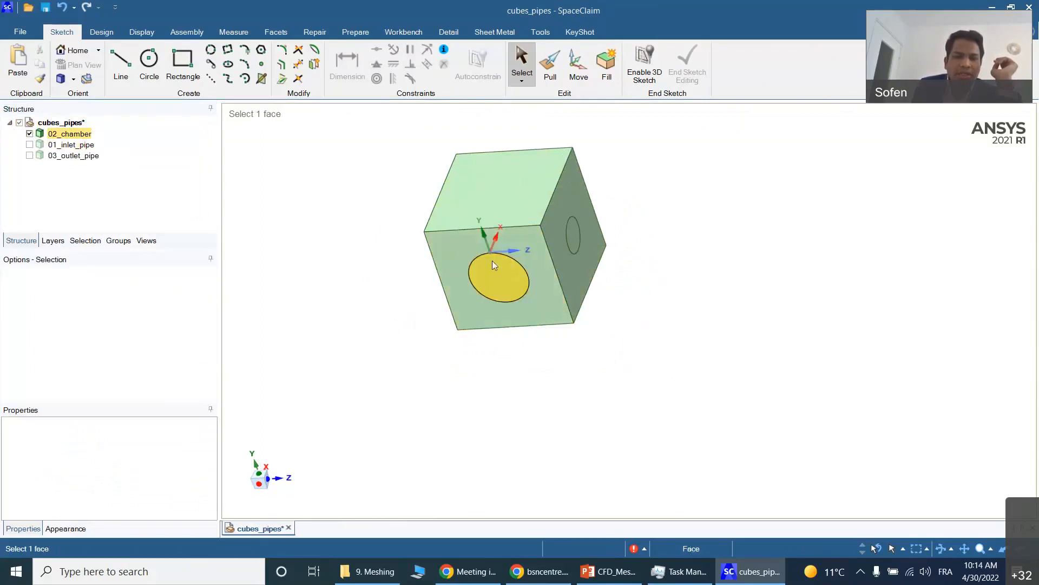
# - Show 03_outlet_pipe together with the chamber and inspect the faces where the pipe meets the cube
pyautogui.click(62, 167)
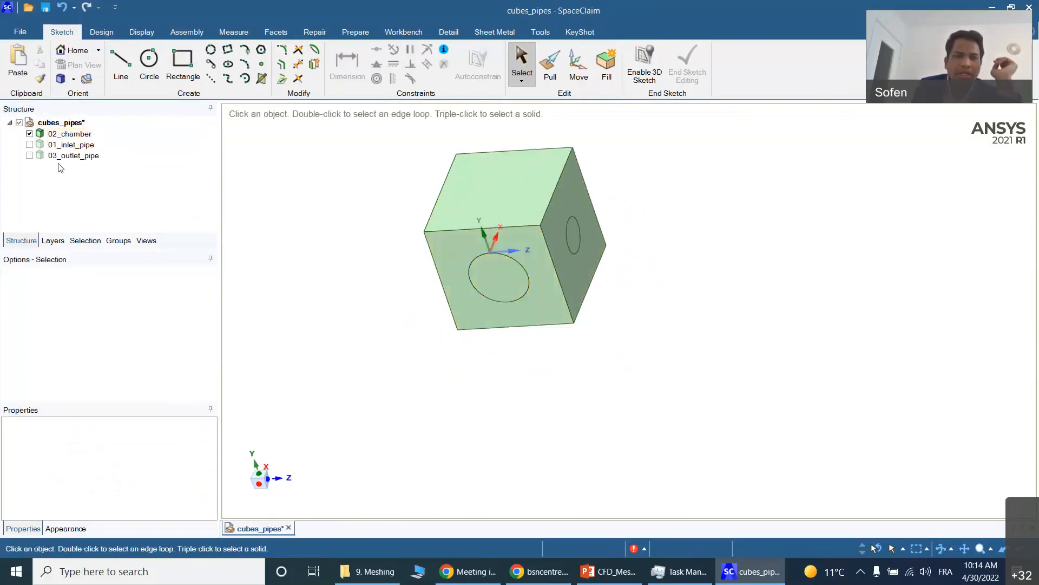
pyautogui.click(30, 155)
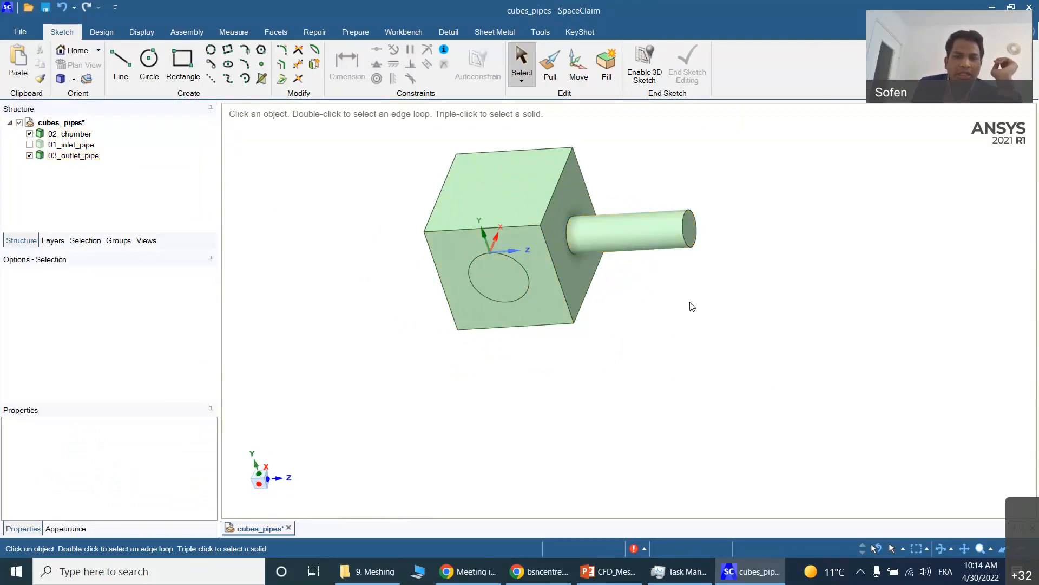
pyautogui.scroll(3, 581, 209)
pyautogui.click(544, 232)
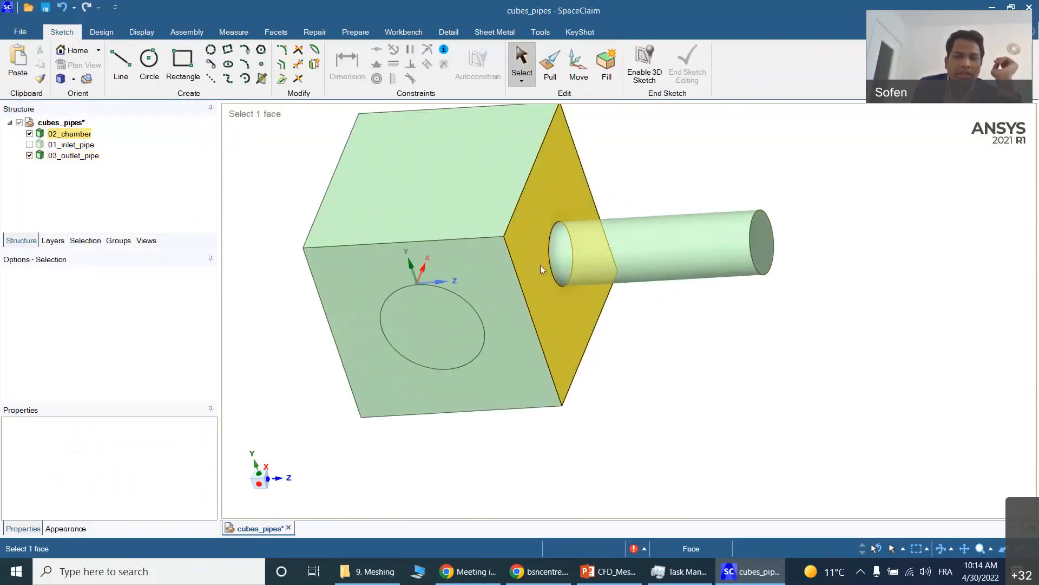
pyautogui.scroll(2, 554, 280)
pyautogui.click(566, 265)
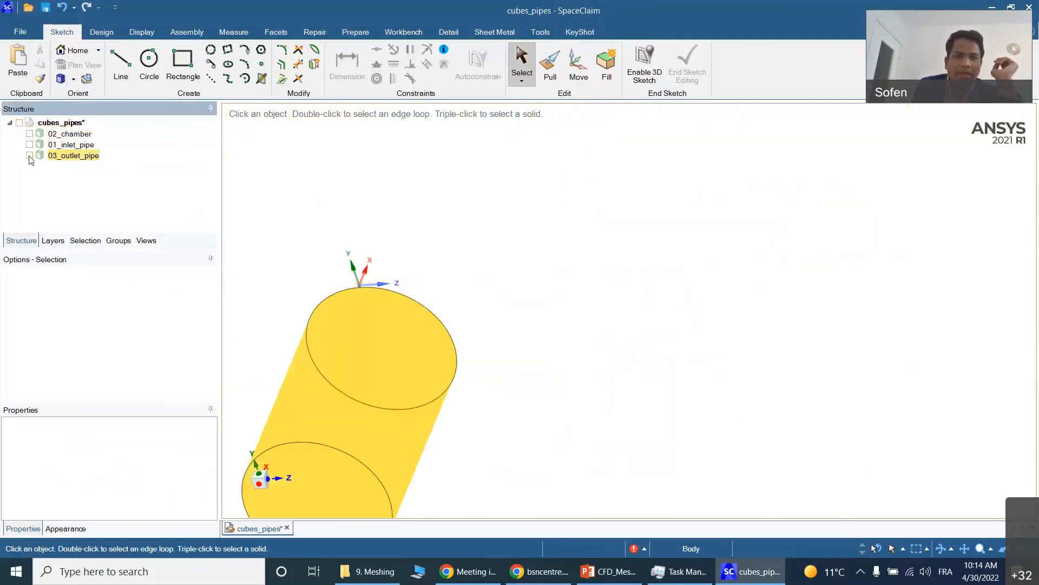
# - Examine the chamber and outlet pipe as separate bodies at their junction, selecting faces and edges of each
pyautogui.click(708, 240)
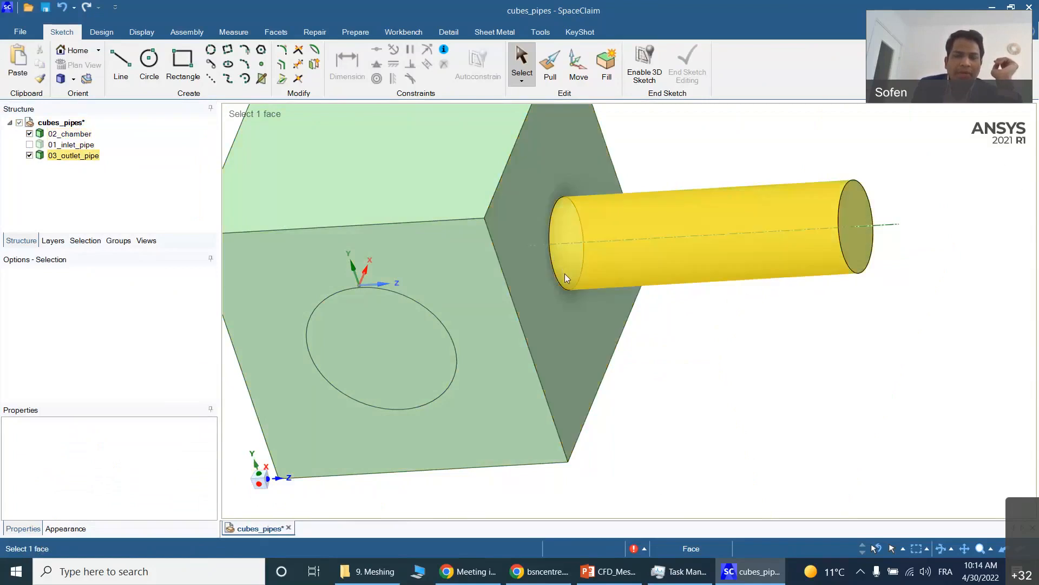
pyautogui.click(529, 226)
pyautogui.press('Escape')
pyautogui.click(76, 133)
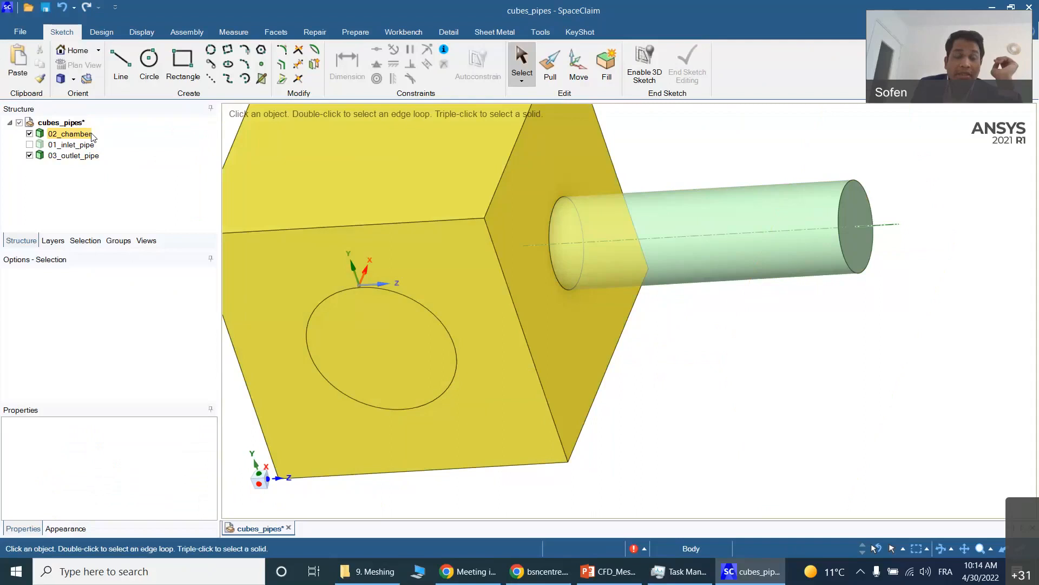
pyautogui.press('Escape')
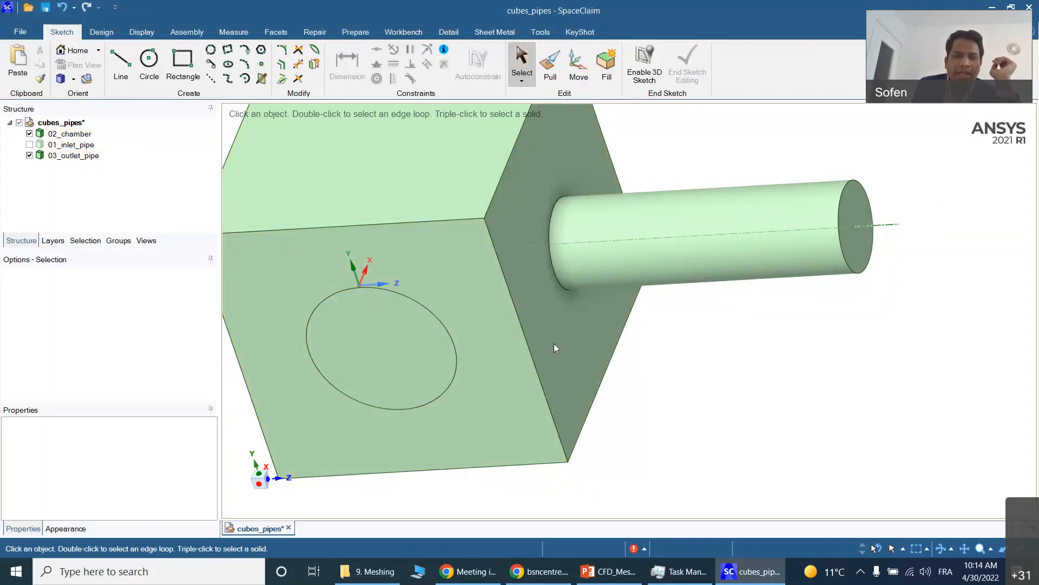
pyautogui.click(534, 322)
pyautogui.click(522, 325)
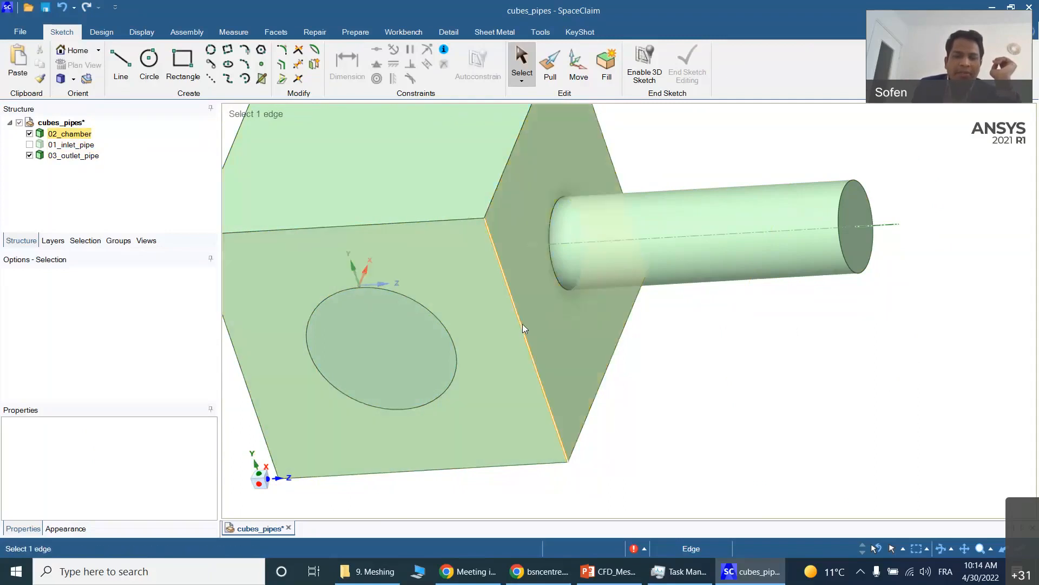
pyautogui.click(681, 246)
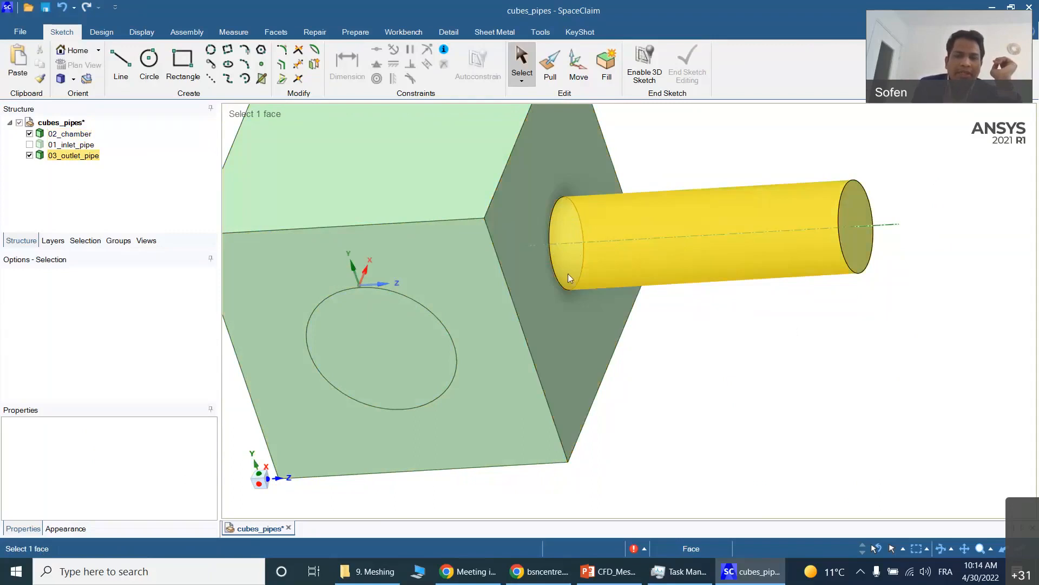
pyautogui.scroll(-6, 582, 261)
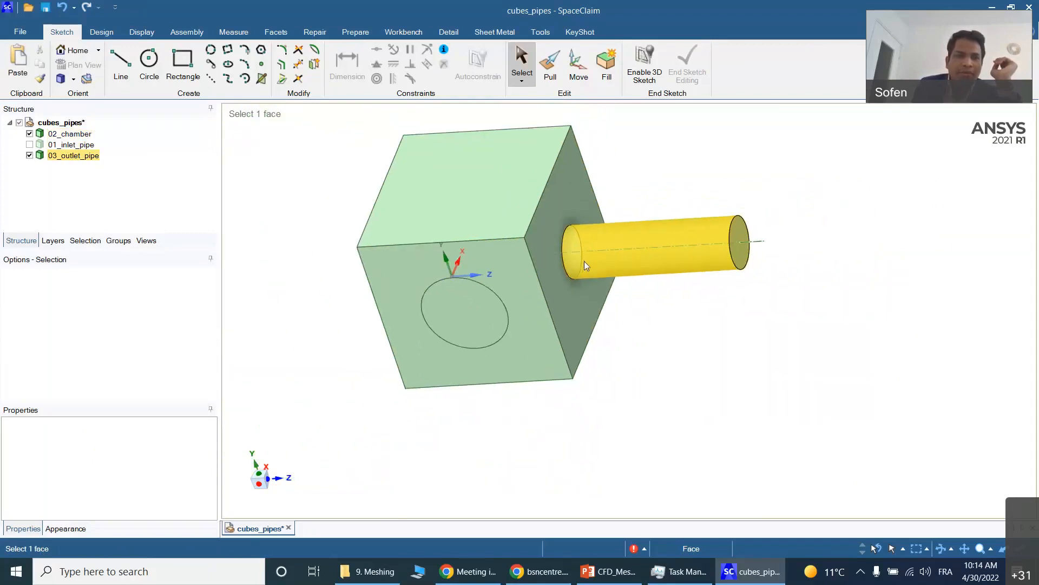
# - Show the chamber and both pipes again by restoring visibility of the whole cubes_pipes assembly
pyautogui.click(19, 123)
pyautogui.click(19, 122)
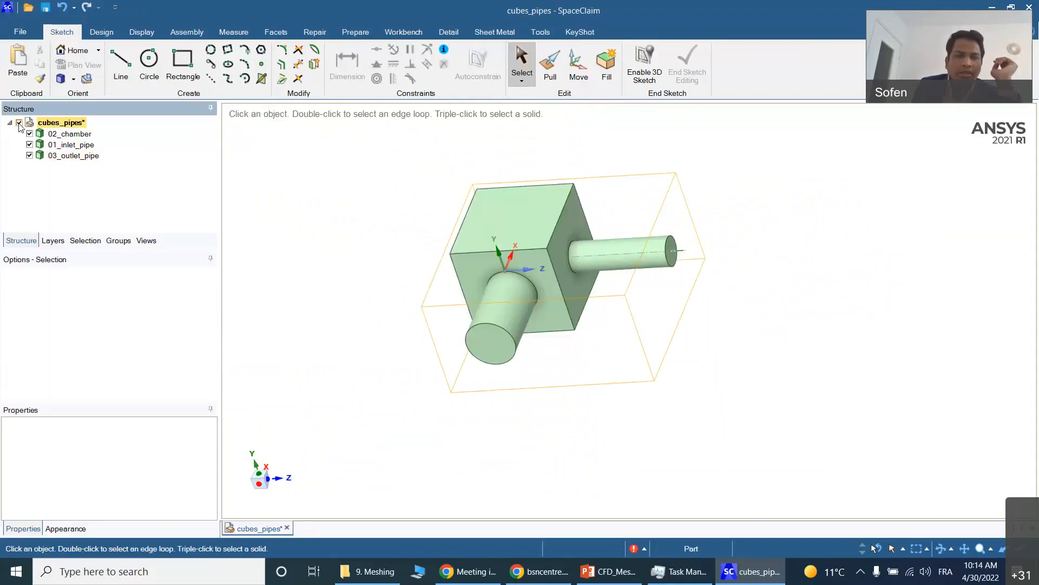
pyautogui.scroll(-2, 351, 300)
pyautogui.scroll(2, 336, 139)
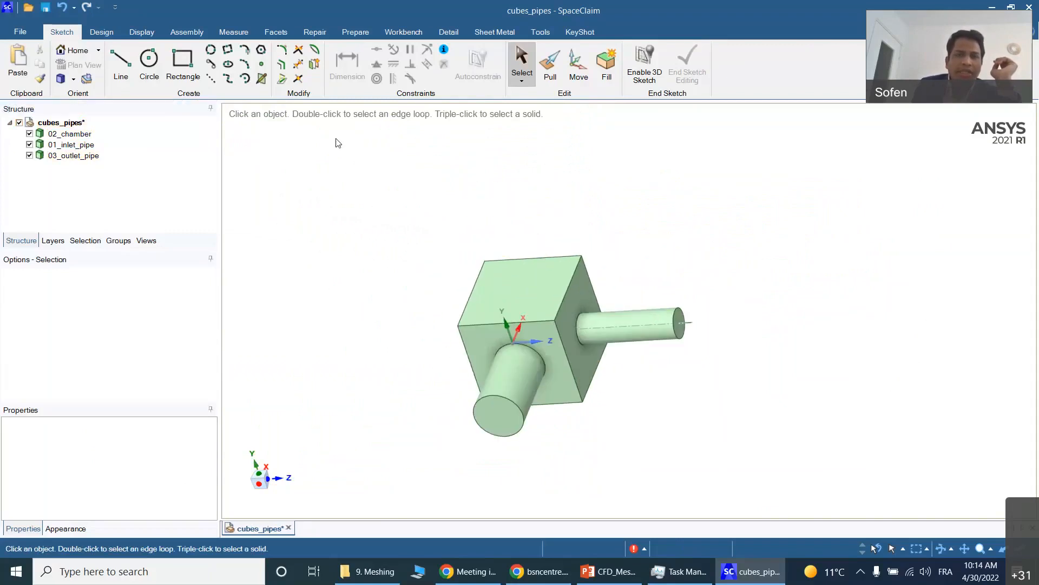
# - Share the coincident topology between the chamber and both pipes, and save the document
pyautogui.click(394, 31)
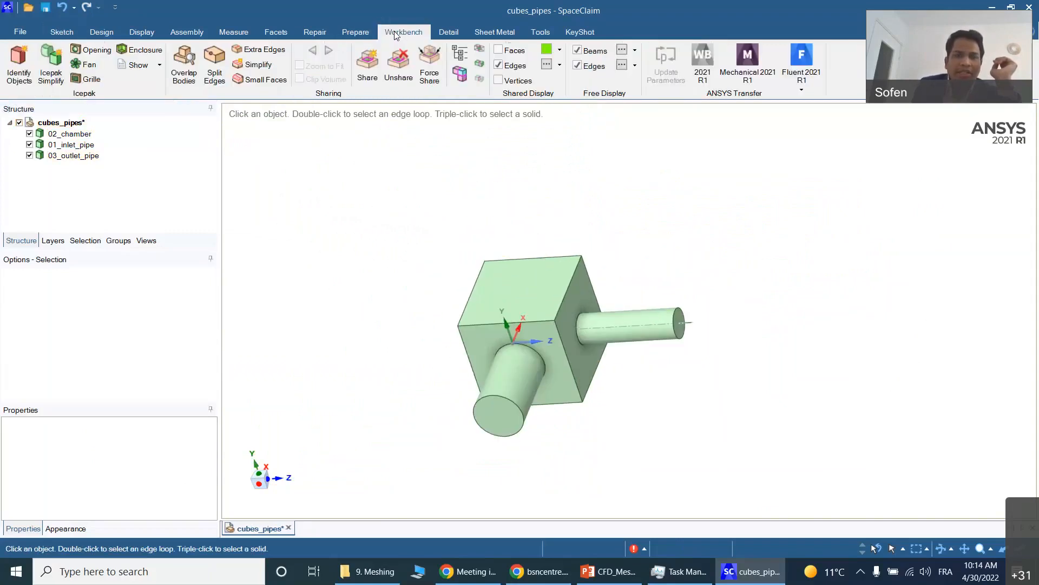
pyautogui.click(369, 62)
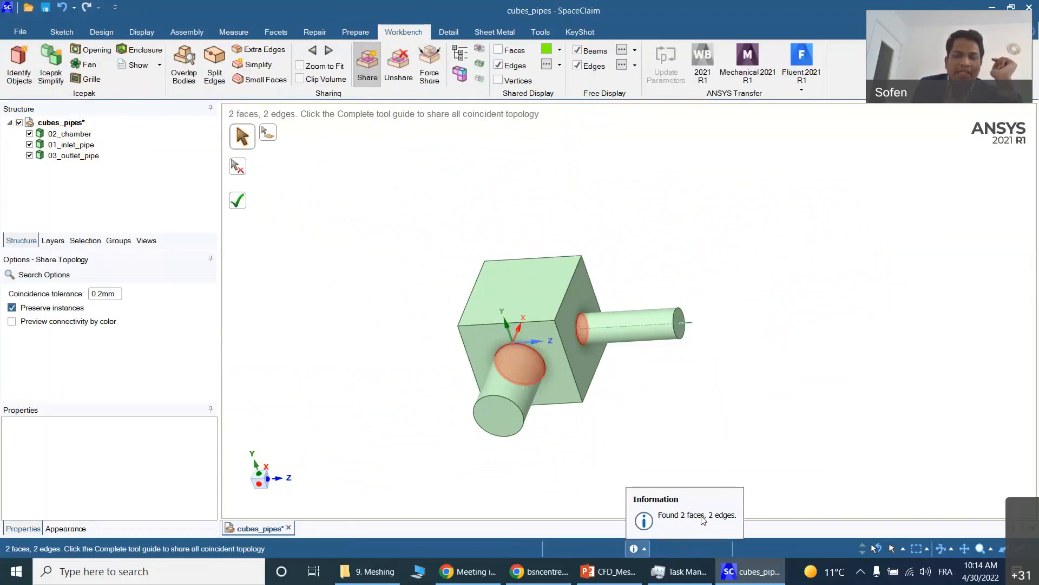
pyautogui.click(242, 203)
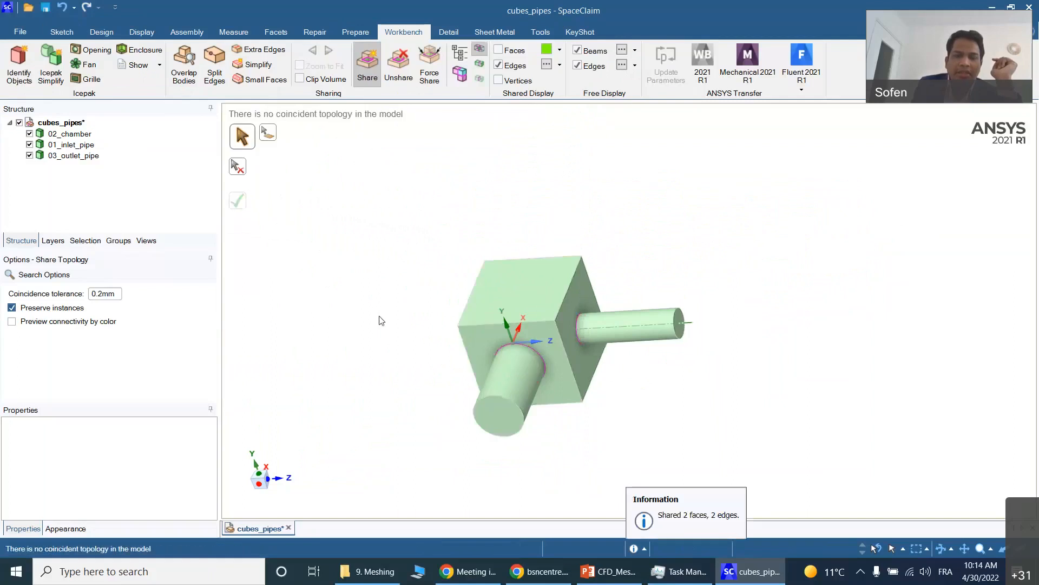
pyautogui.scroll(2, 548, 439)
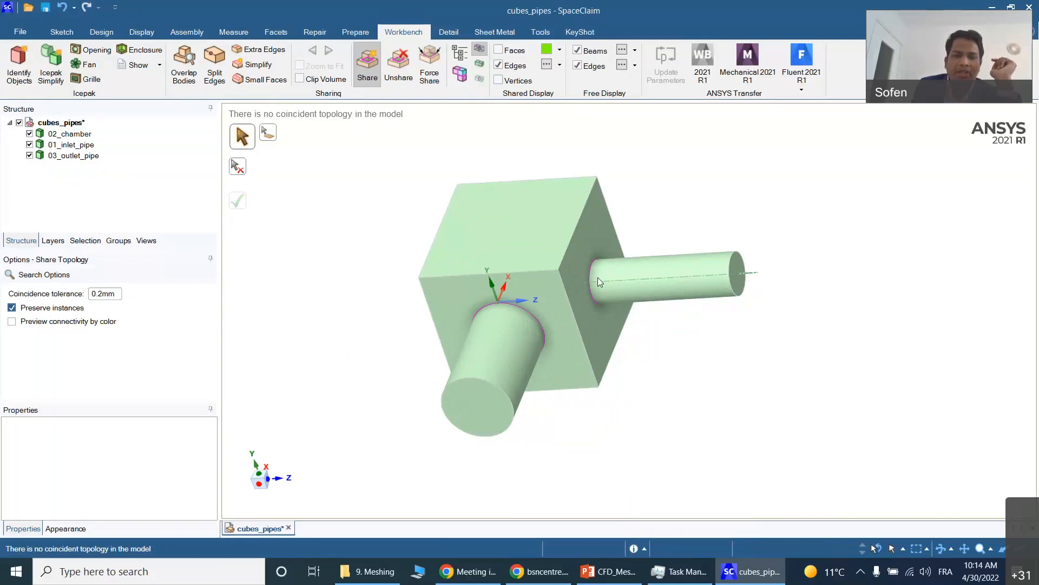
pyautogui.scroll(2, 597, 278)
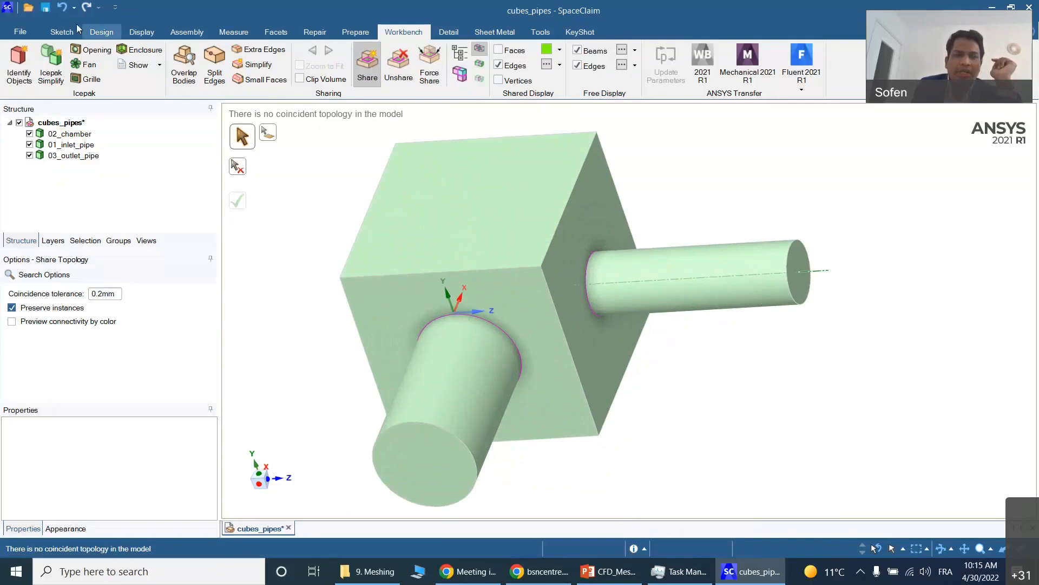
pyautogui.click(45, 9)
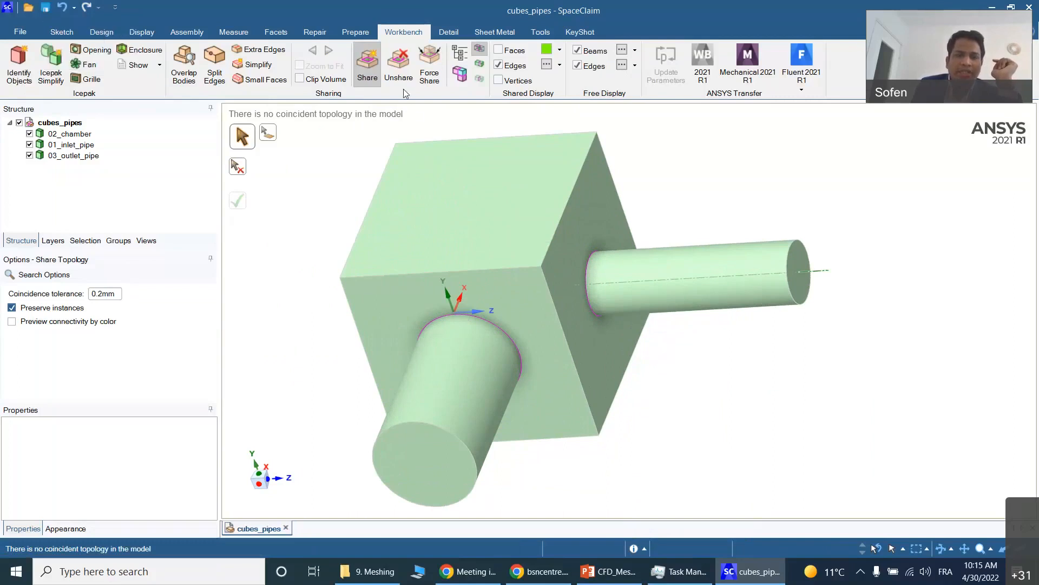
# - Unshare the shared faces and edges between the chamber and both pipes
pyautogui.scroll(-4, 590, 387)
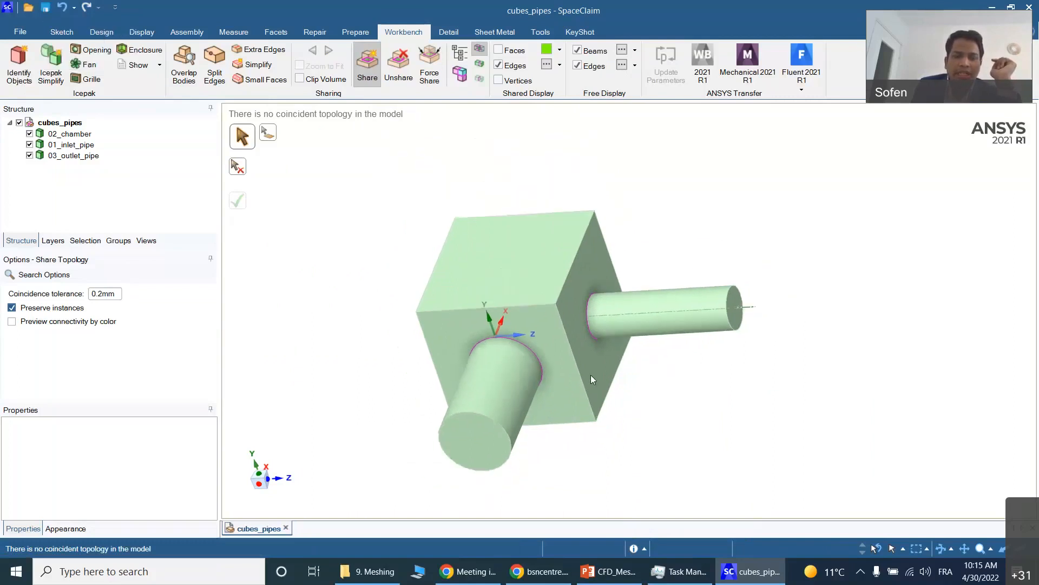
pyautogui.click(398, 64)
pyautogui.moveTo(397, 152); pyautogui.dragTo(769, 505)
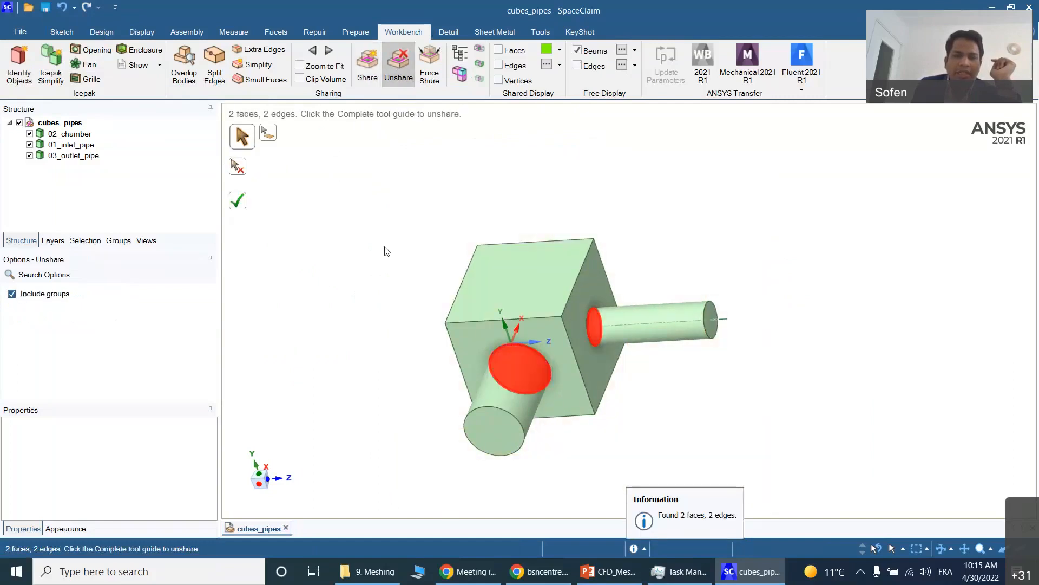
pyautogui.click(241, 203)
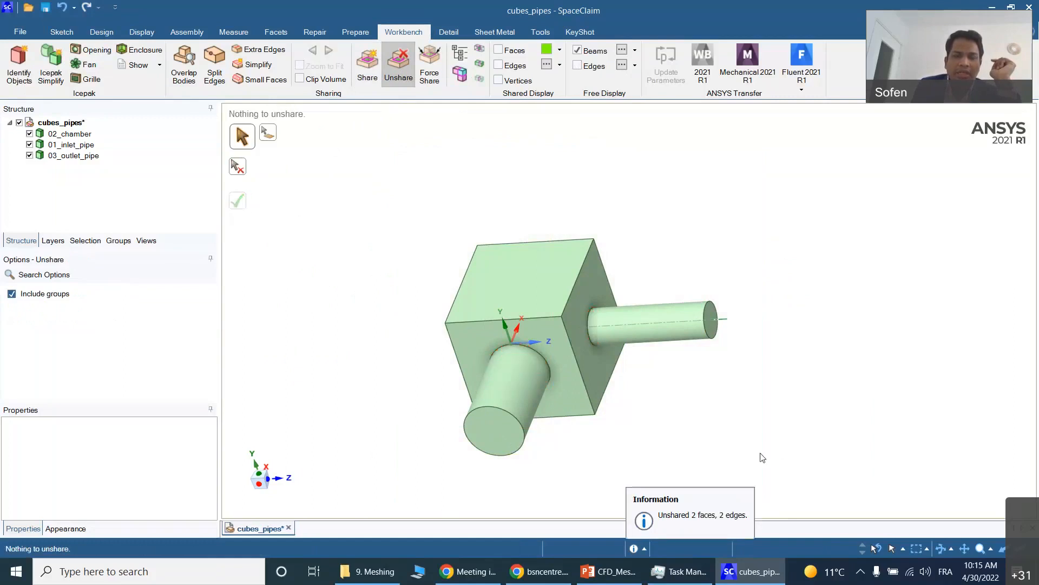
# - Share all coincident topology between the chamber and the pipes again and inspect the shared edges
pyautogui.click(367, 64)
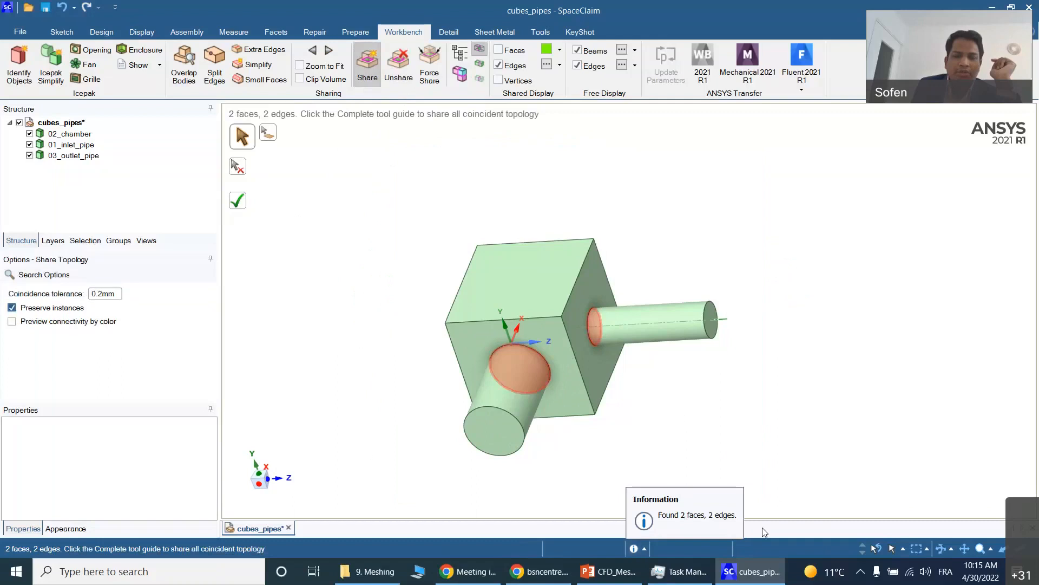
pyautogui.click(240, 204)
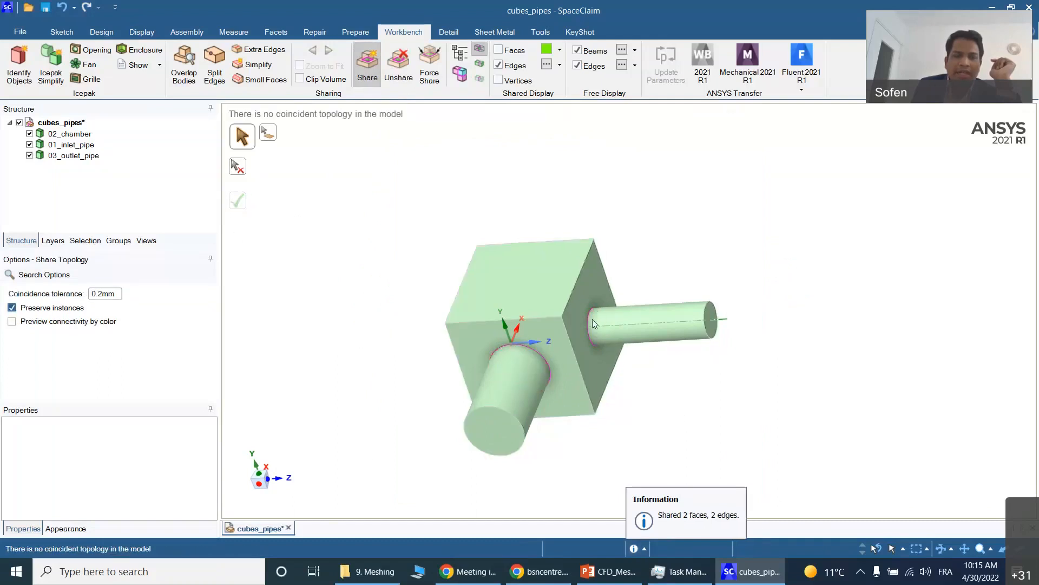
pyautogui.scroll(2, 597, 348)
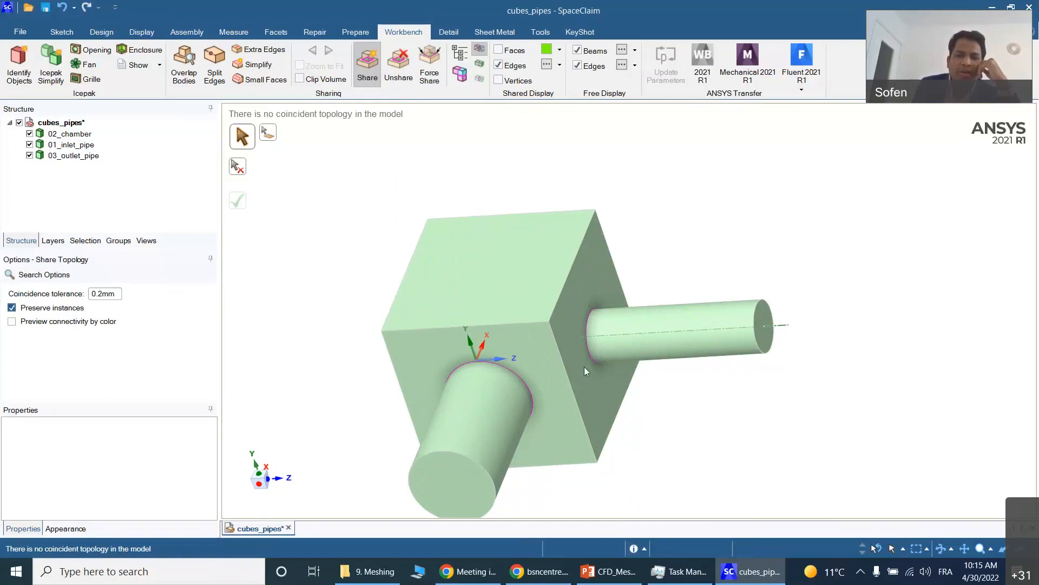
pyautogui.scroll(-3, 581, 351)
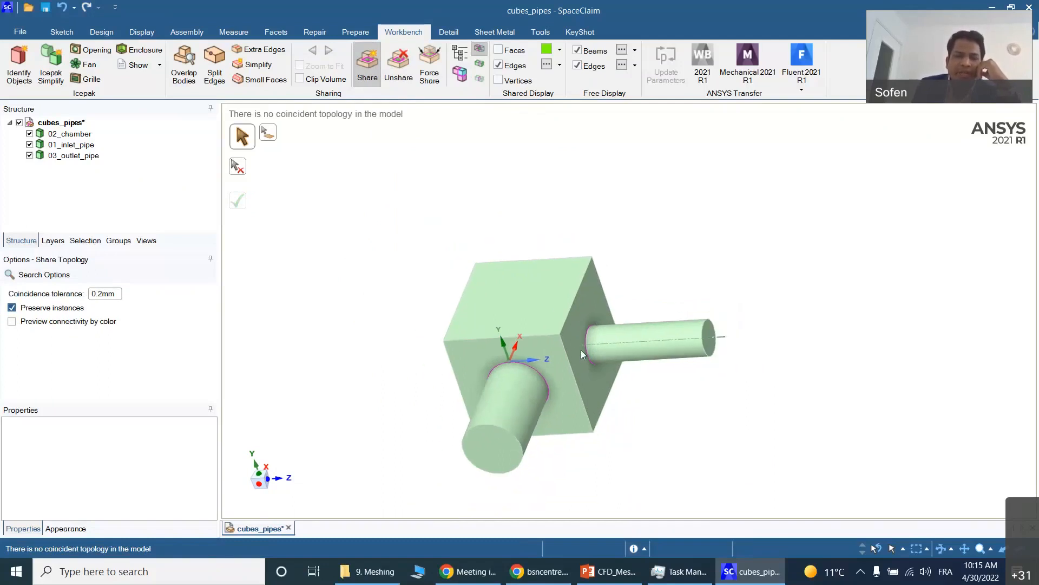
# - Save the cubes_pipes document and open the Fluent 2021 R1 launcher
pyautogui.click(45, 7)
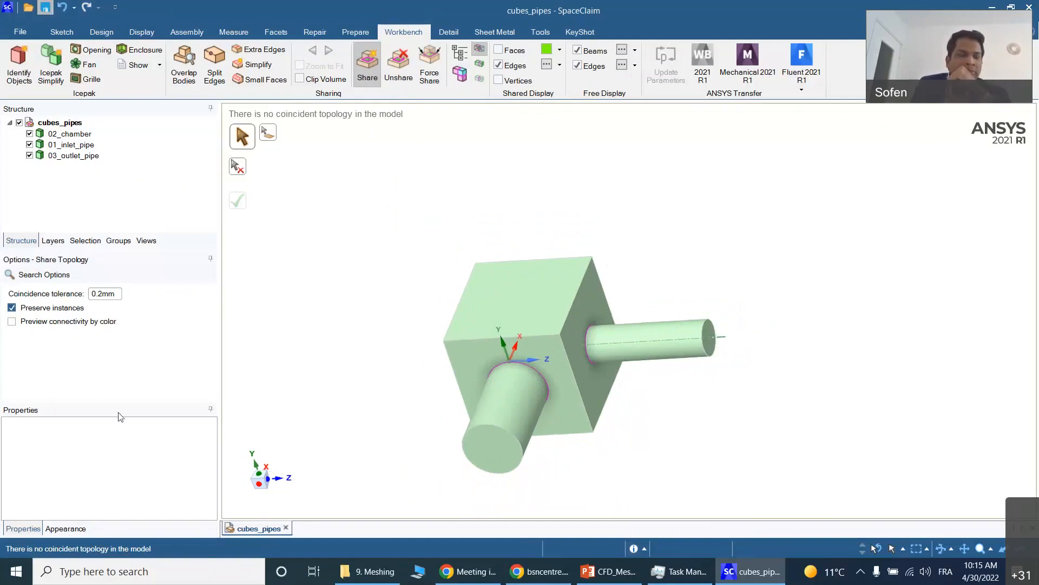
pyautogui.click(139, 575)
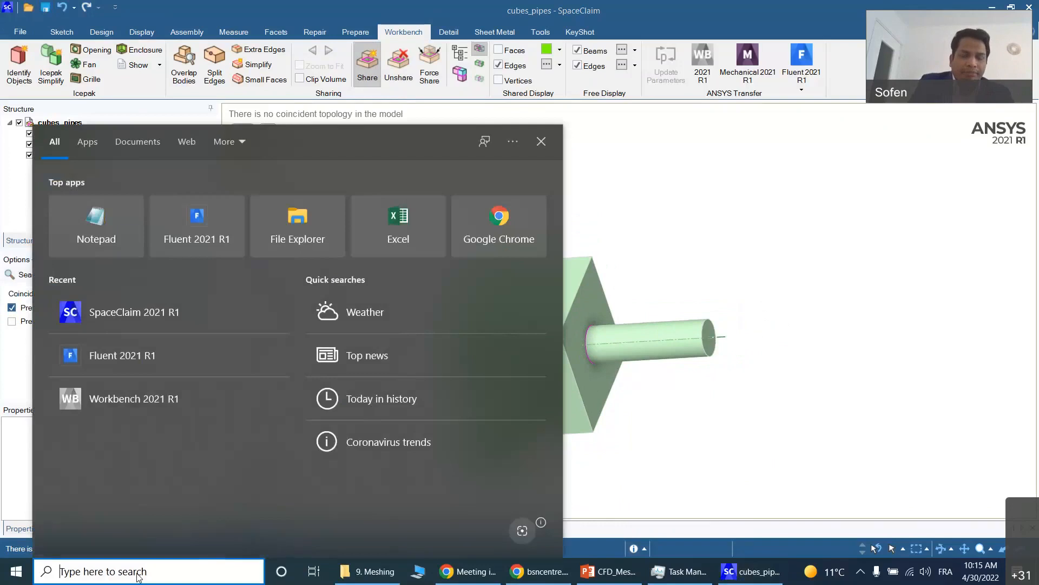
pyautogui.write('fluent')
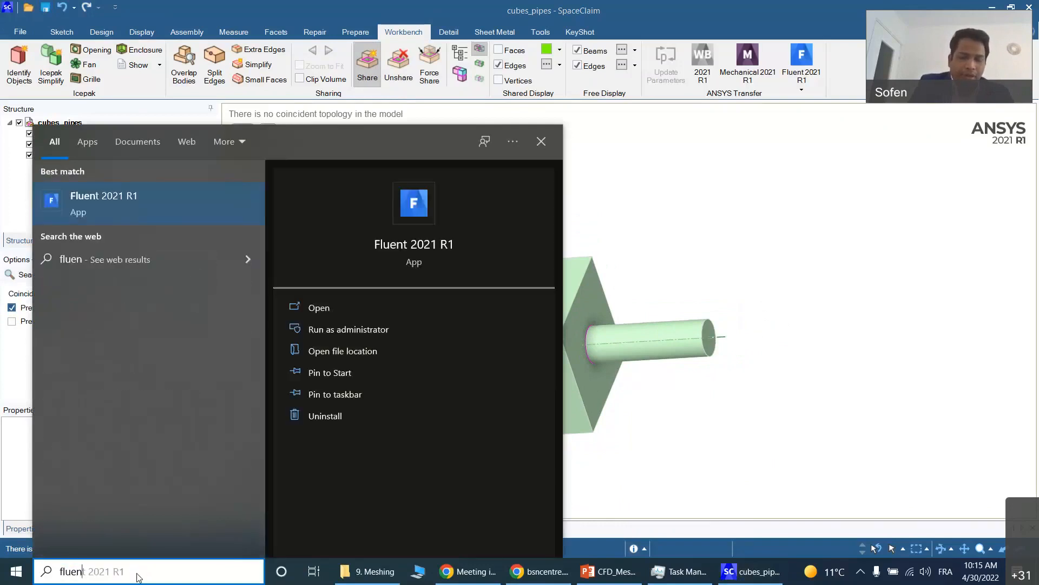
pyautogui.click(106, 221)
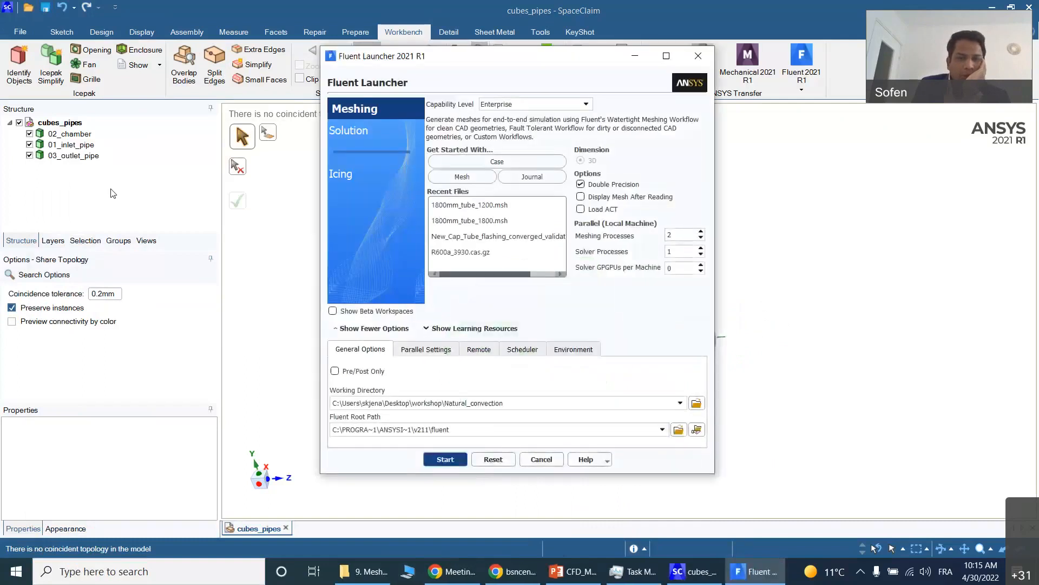
# - Start Fluent in Meshing mode with 1 meshing process and 1 solver process
pyautogui.click(701, 238)
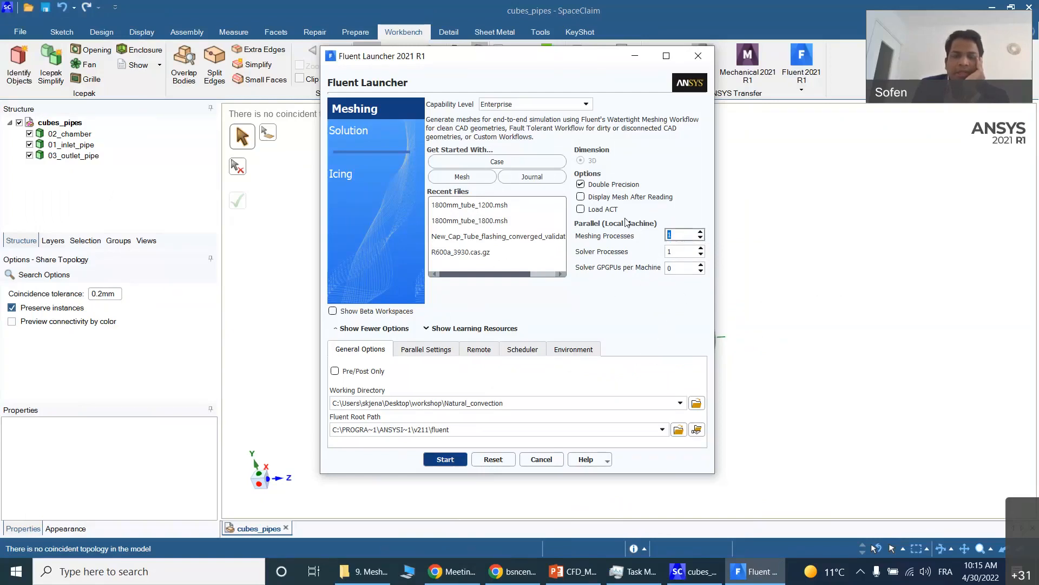
pyautogui.click(681, 251)
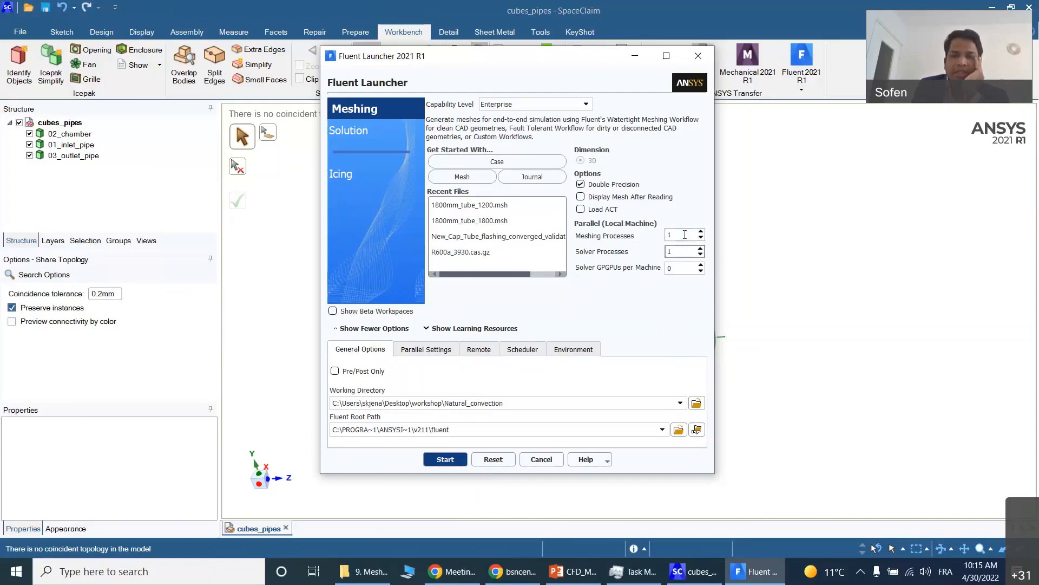
pyautogui.click(445, 459)
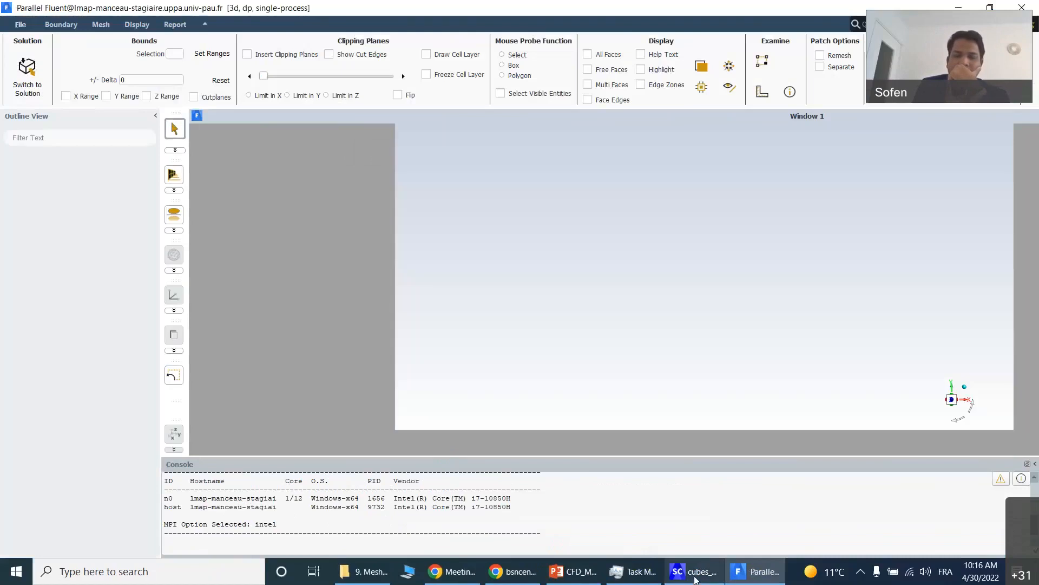
pyautogui.click(698, 573)
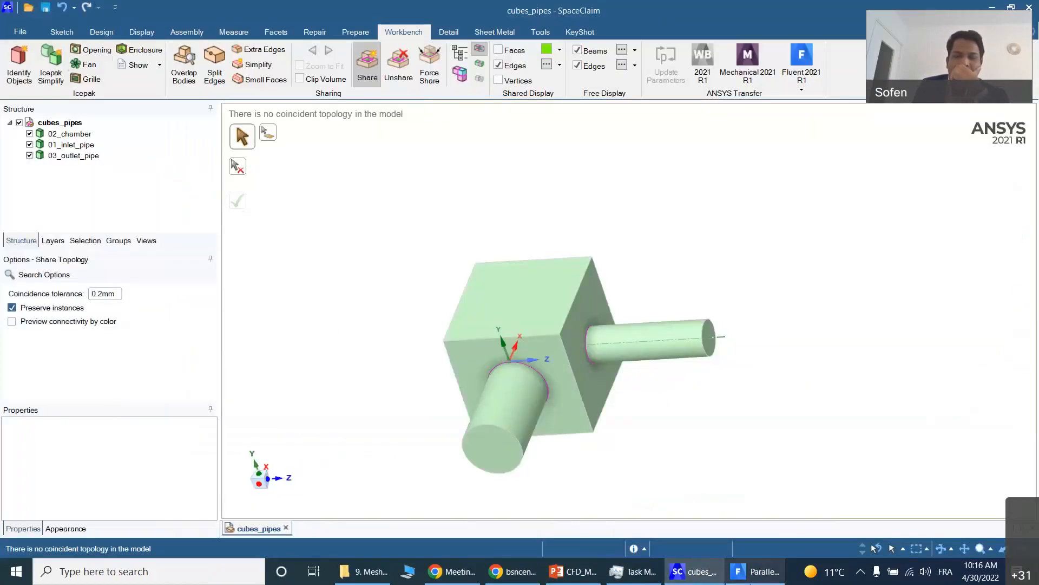
pyautogui.click(760, 573)
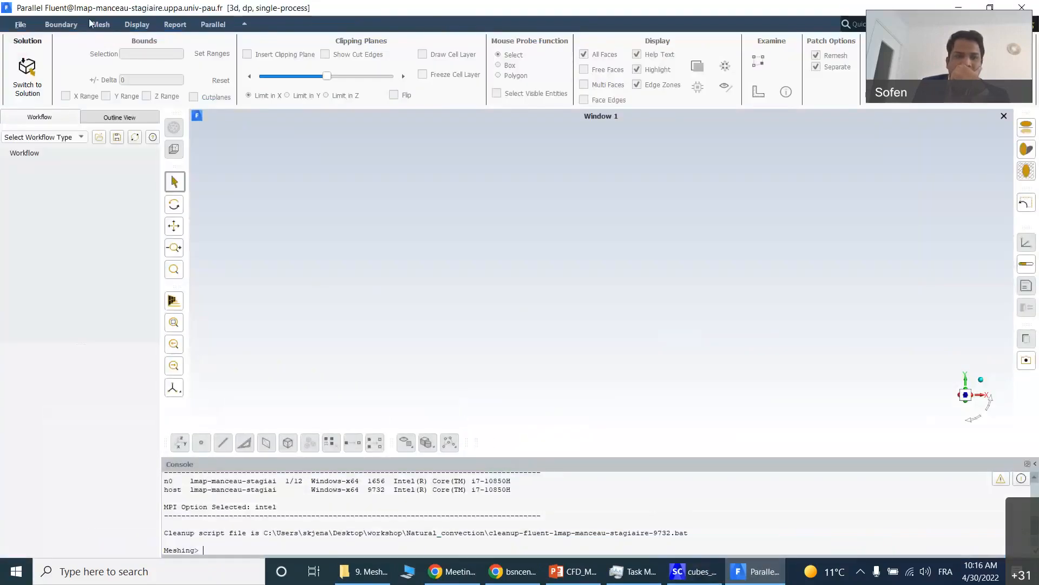
# - Set up a CAD geometry import in Fluent with cubes_pipes.scdoc from the Natural_convection folder as the source file
pyautogui.click(105, 118)
pyautogui.click(20, 24)
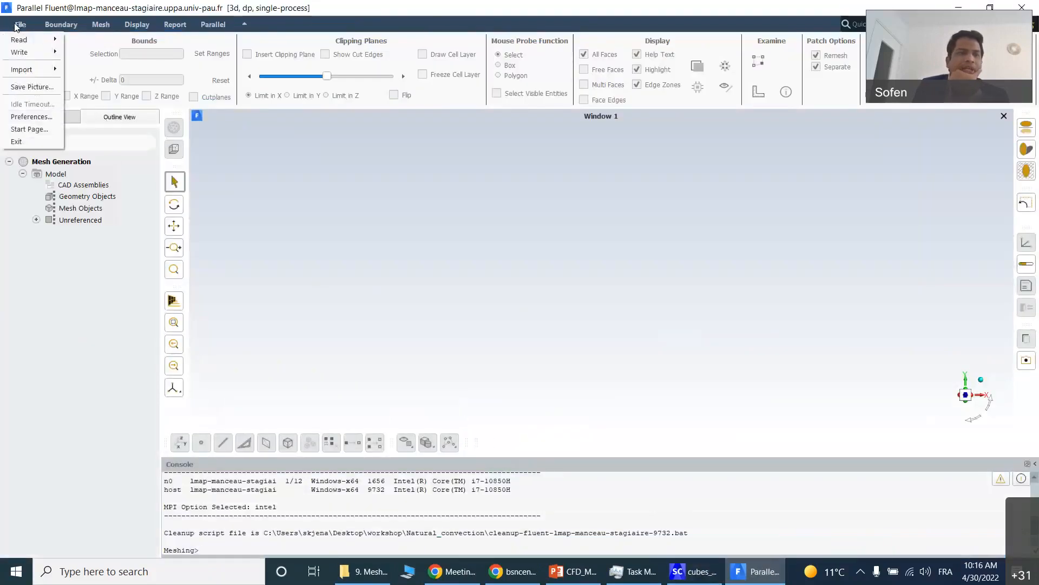
pyautogui.moveTo(32, 69)
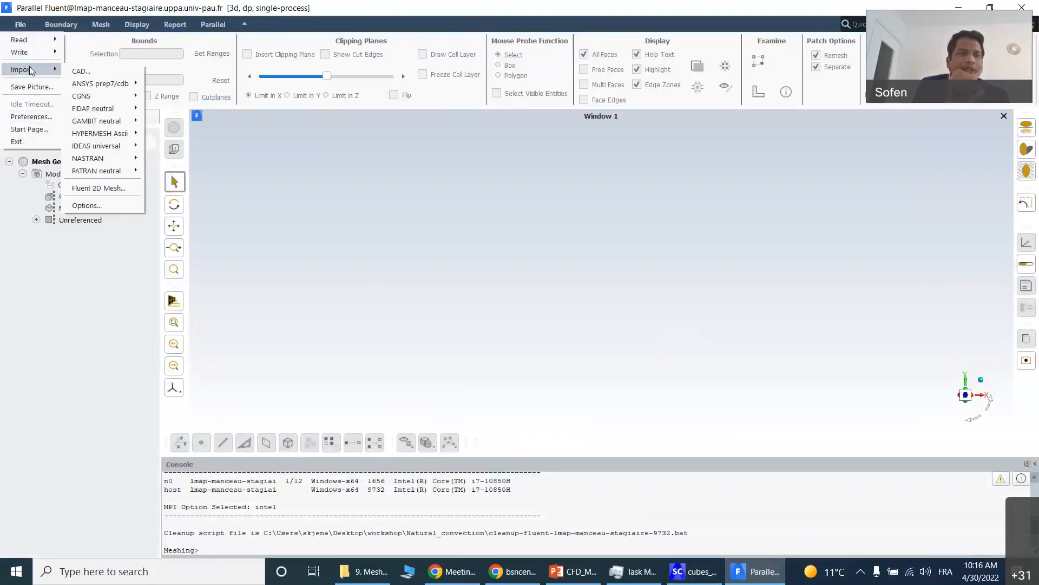
pyautogui.click(79, 71)
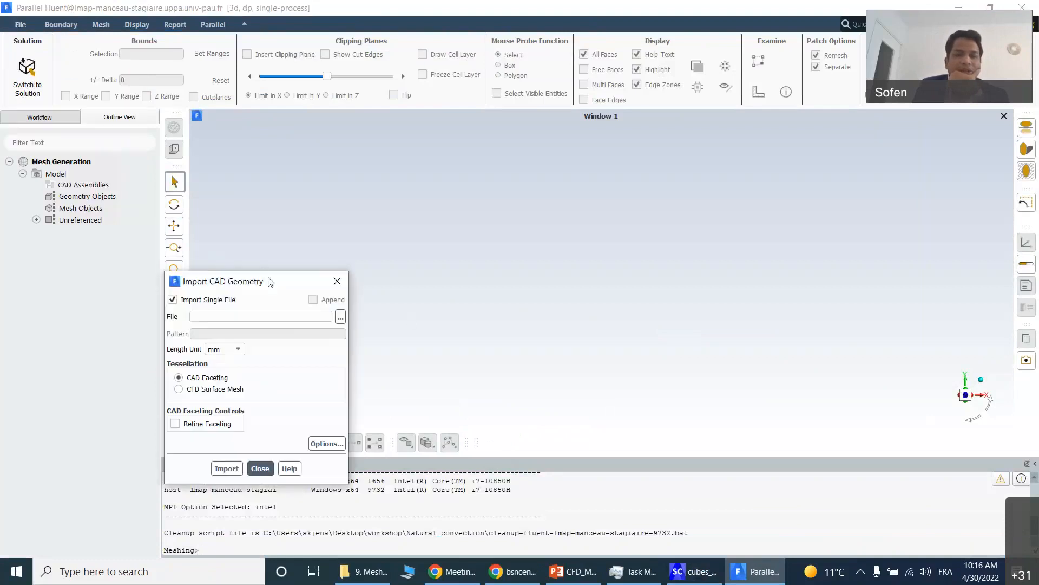
pyautogui.moveTo(264, 280); pyautogui.dragTo(327, 61)
pyautogui.click(403, 97)
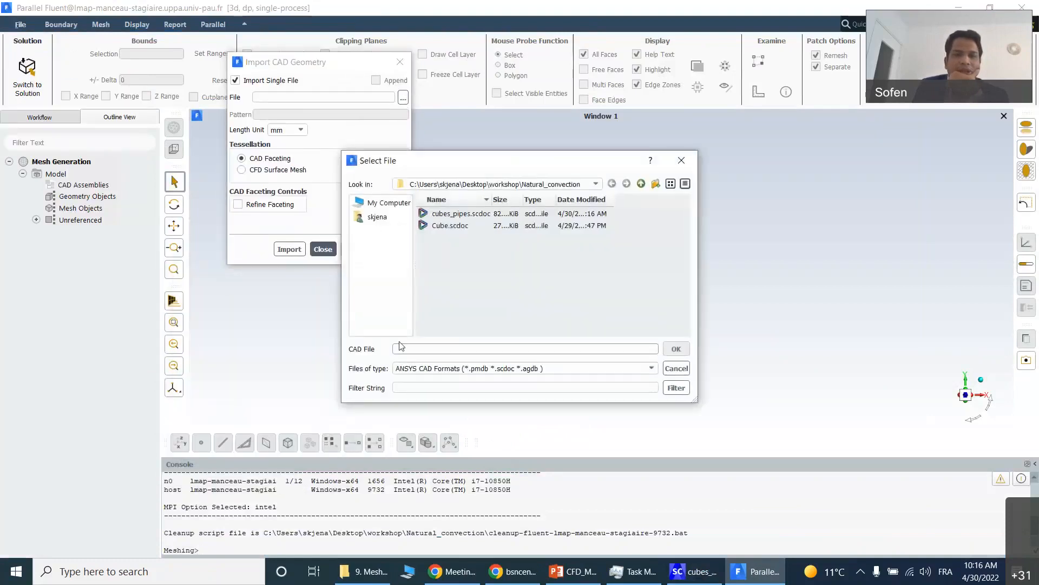
pyautogui.click(460, 214)
pyautogui.click(675, 349)
# - Import the geometry as a CFD surface mesh with min size 2, max size 20, and proximity sizing with 2 cells per gap
pyautogui.click(242, 170)
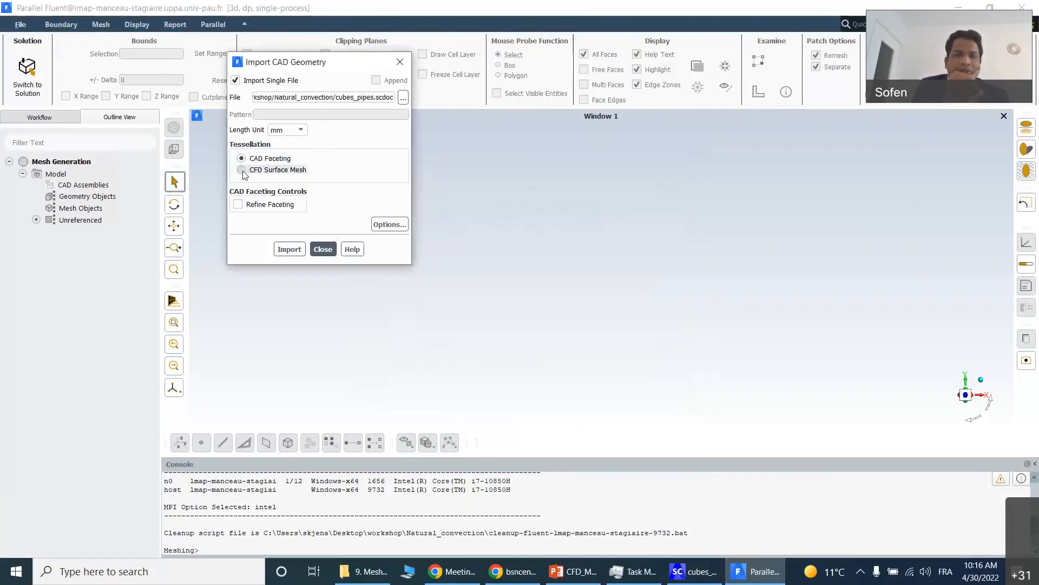
pyautogui.write('2')
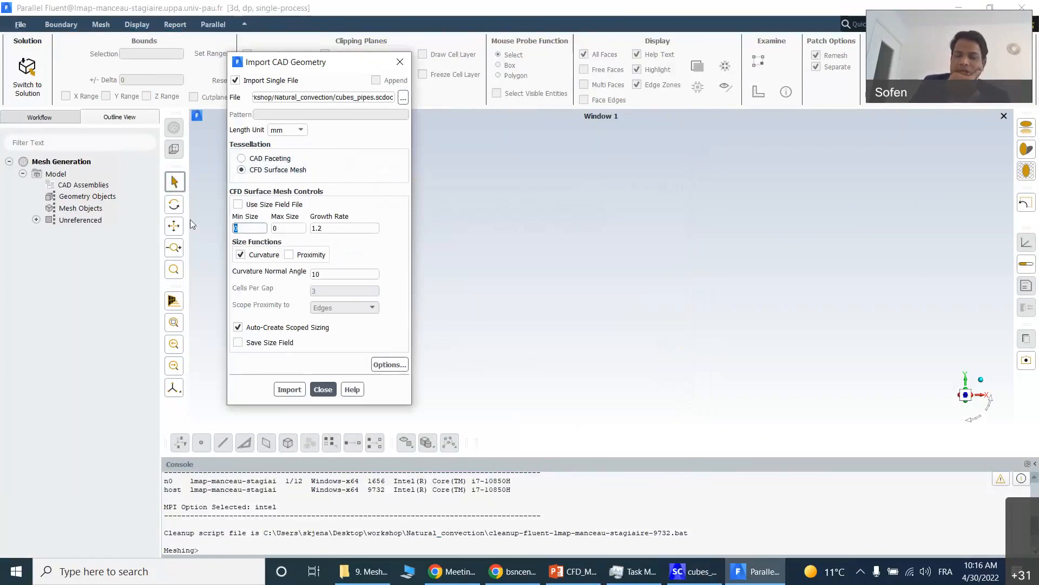
pyautogui.doubleClick(290, 227)
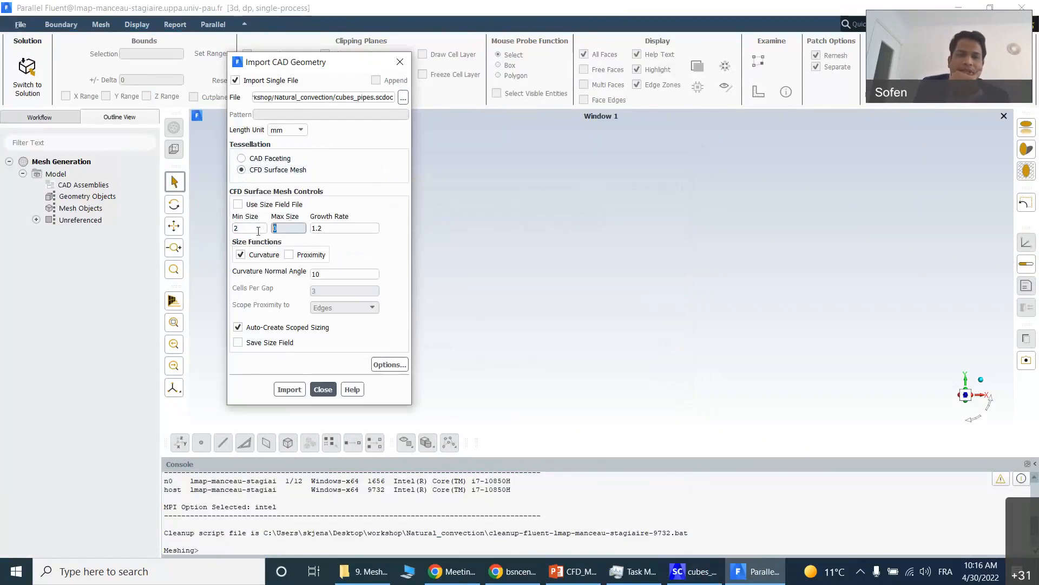
pyautogui.write('20')
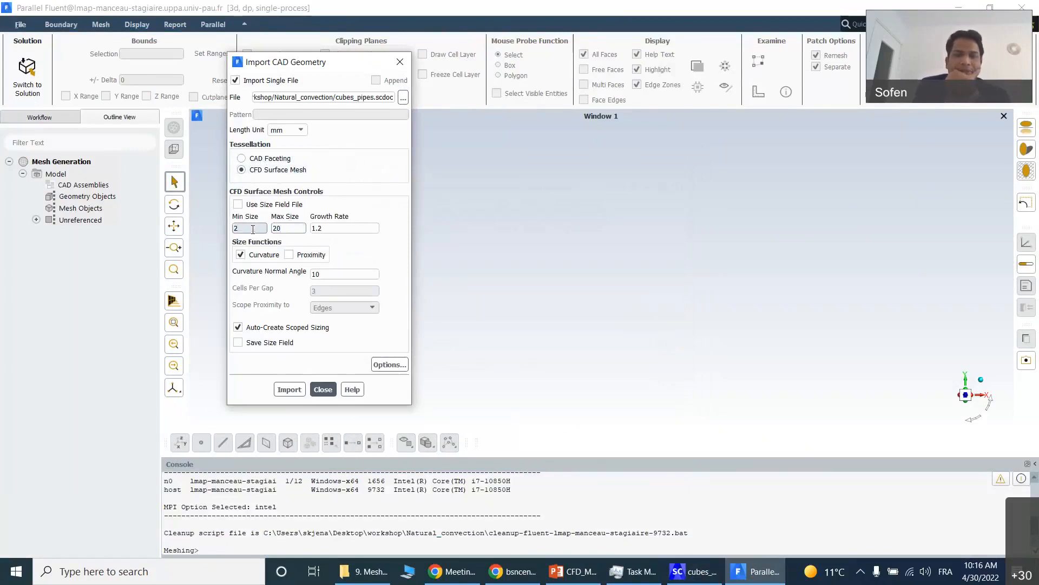
pyautogui.click(289, 254)
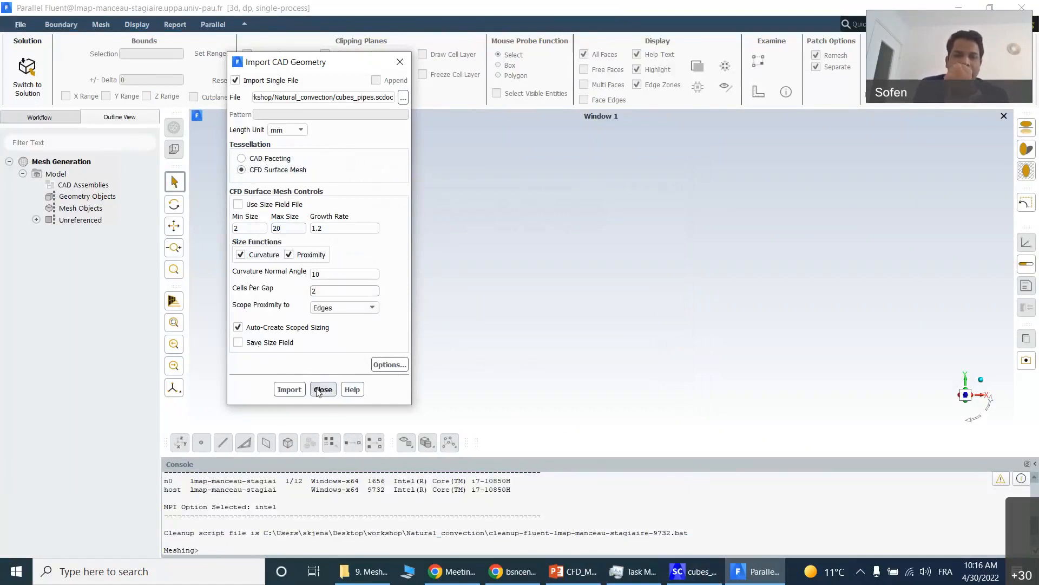
pyautogui.click(289, 389)
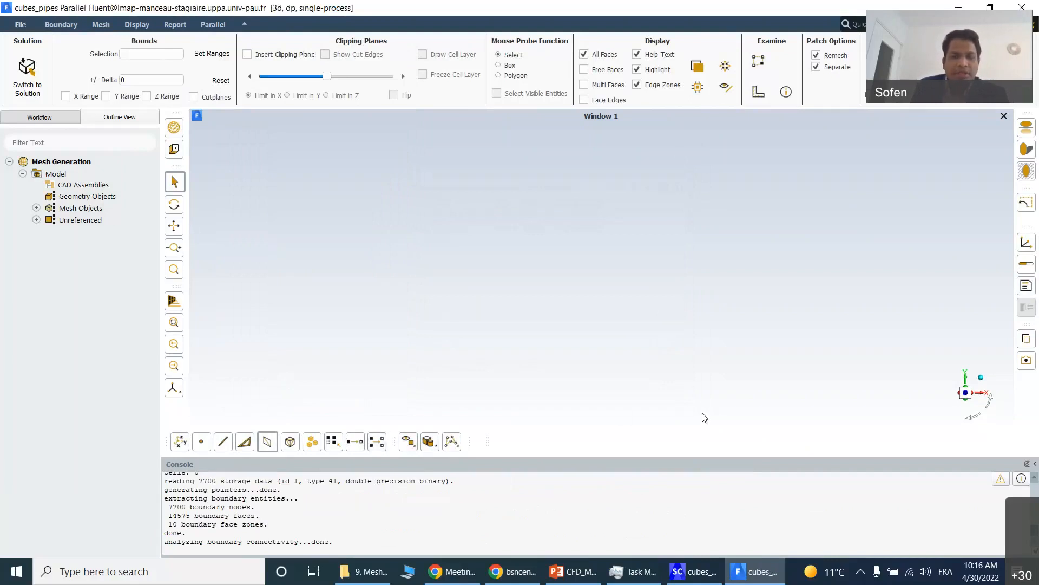
# - Draw the whole cubes_pipes mesh object with free faces, multi faces and face edges displayed
pyautogui.click(36, 208)
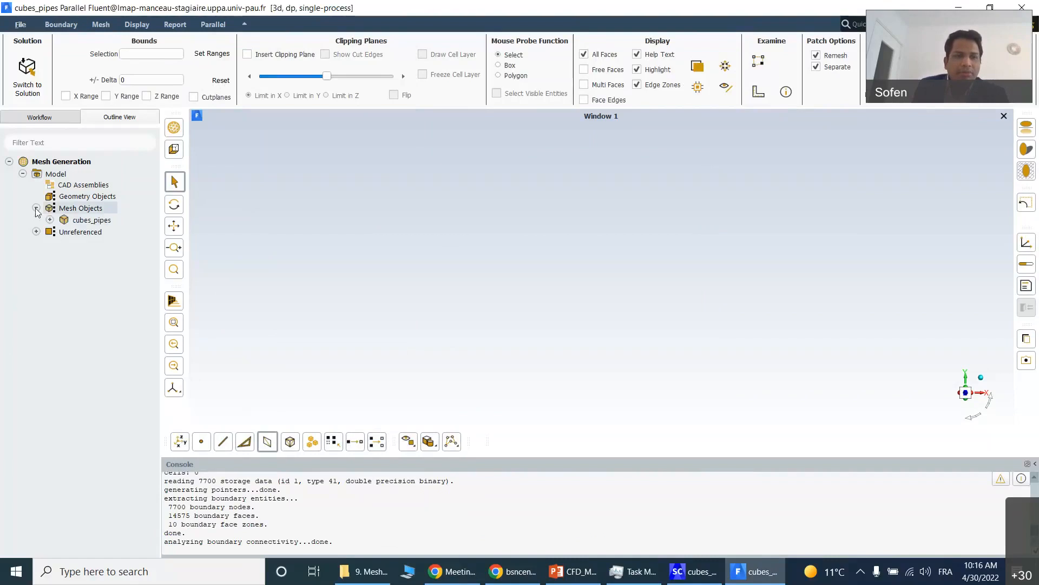
pyautogui.click(50, 220)
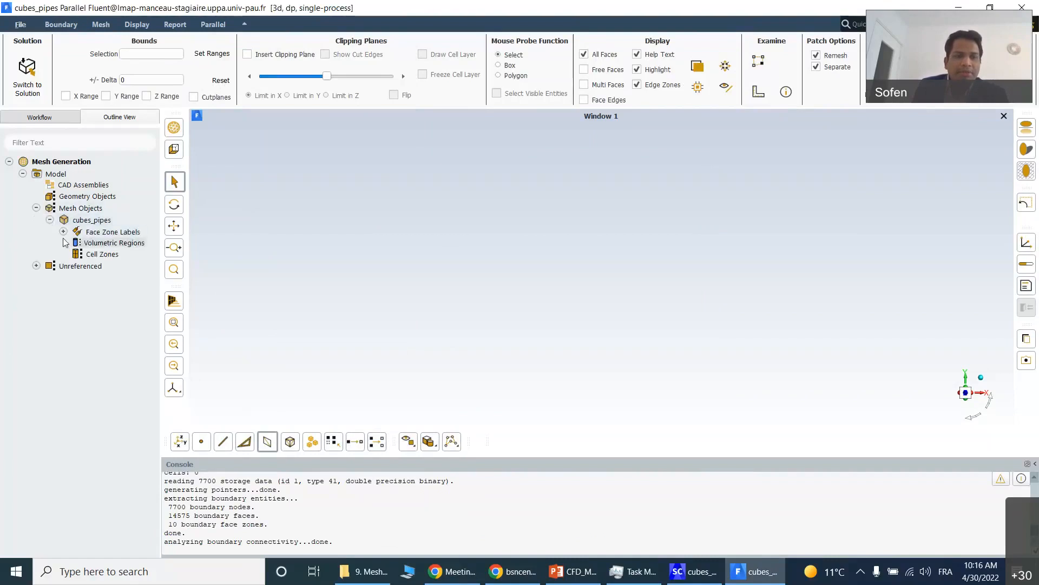
pyautogui.rightClick(102, 221)
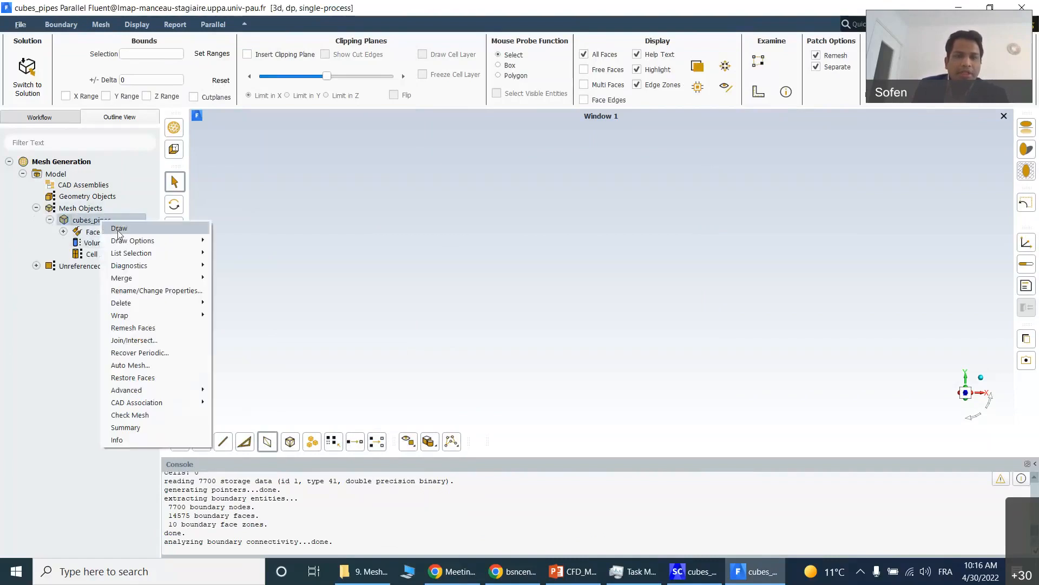
pyautogui.click(119, 228)
pyautogui.click(588, 85)
pyautogui.click(589, 100)
pyautogui.click(589, 69)
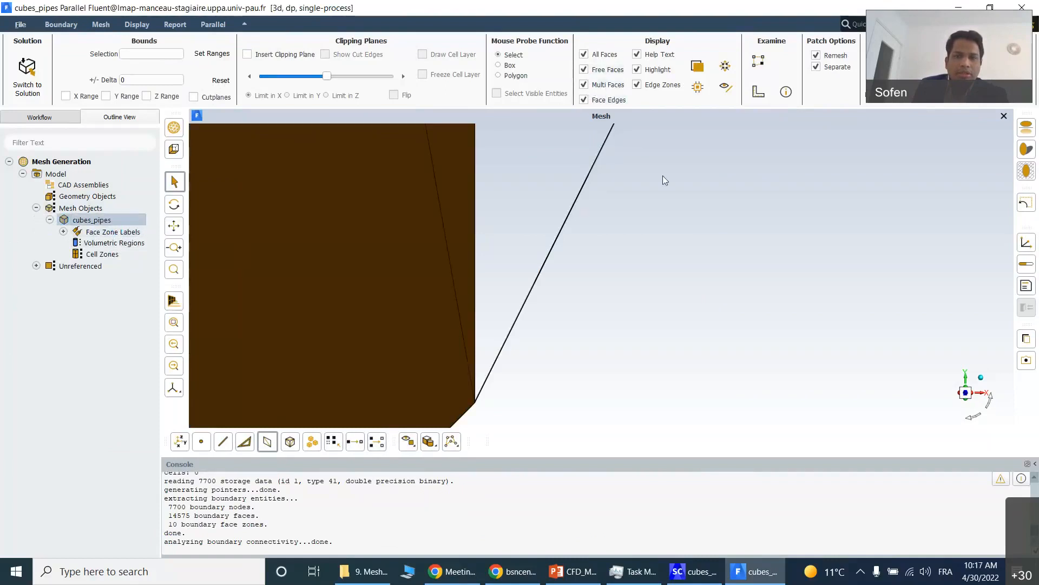
pyautogui.scroll(3, 664, 184)
pyautogui.scroll(-3, 665, 185)
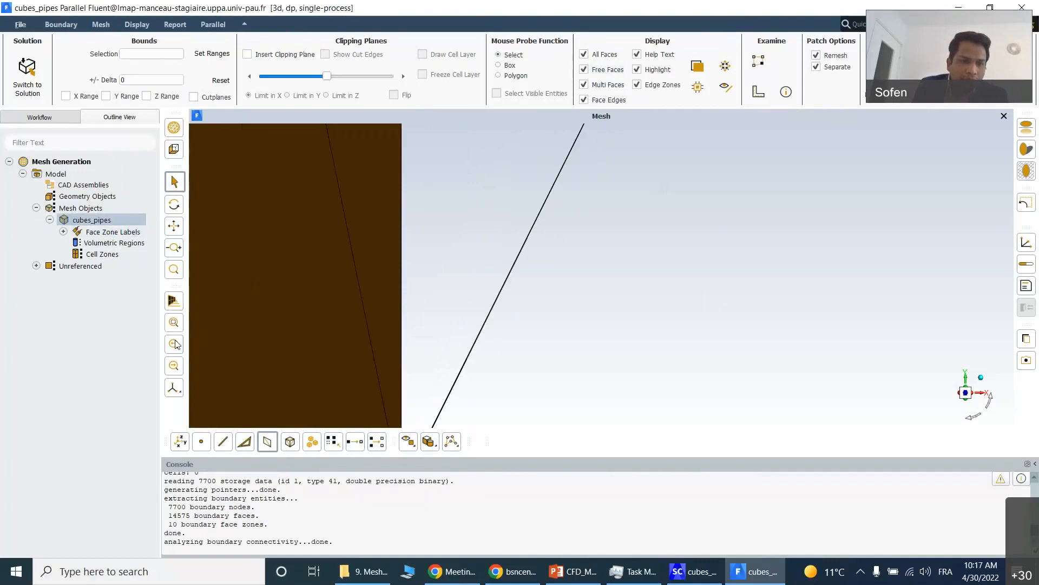
pyautogui.click(174, 322)
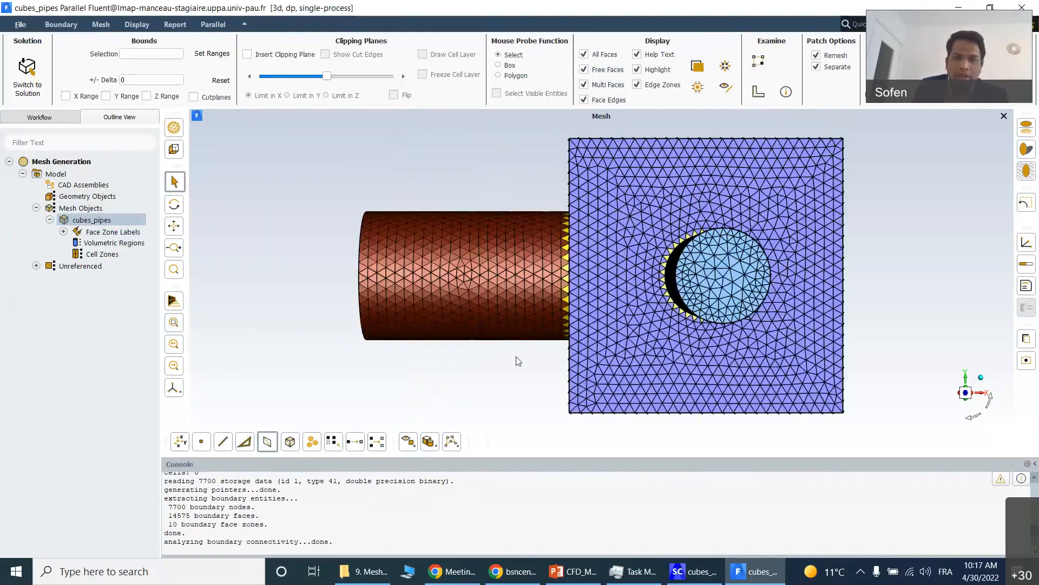
# - Examine the surface mesh and the highlighted multi faces where the two pipes meet the chamber
pyautogui.moveTo(516, 358); pyautogui.dragTo(728, 431)
pyautogui.scroll(4, 647, 375)
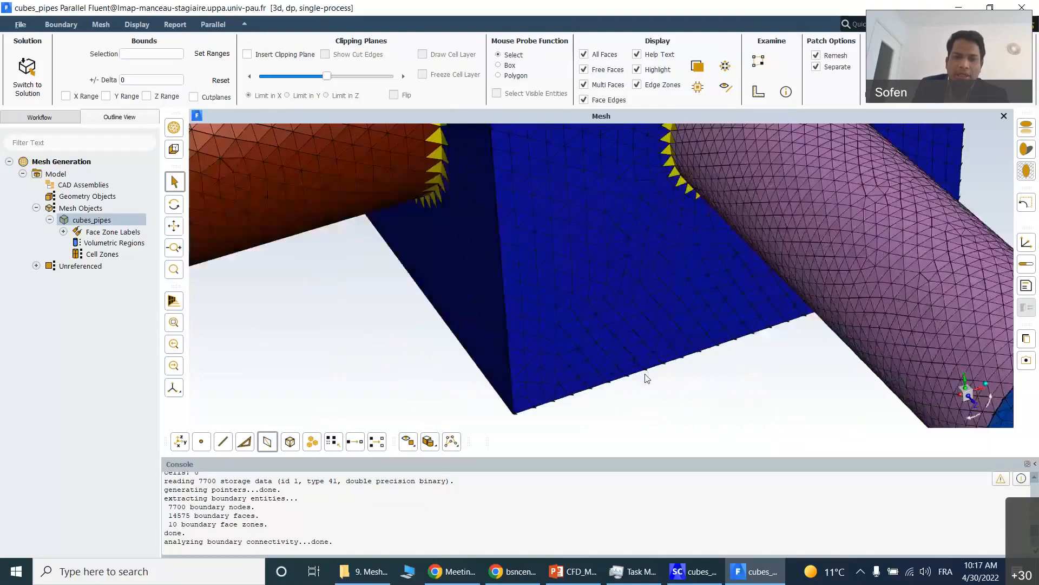
pyautogui.scroll(-4, 644, 376)
pyautogui.scroll(-2, 485, 213)
pyautogui.moveTo(489, 207); pyautogui.dragTo(449, 199)
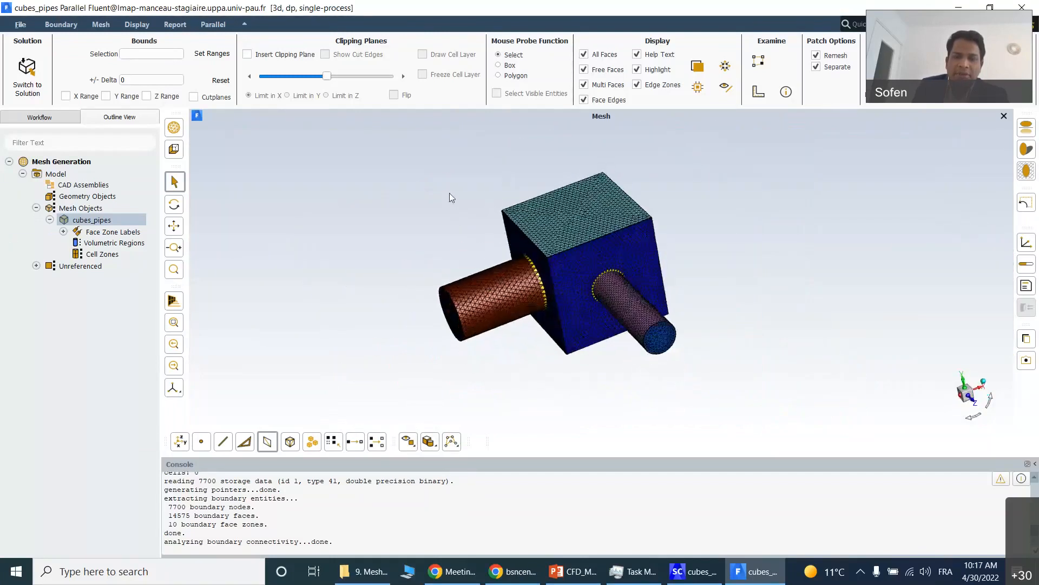
pyautogui.scroll(6, 594, 289)
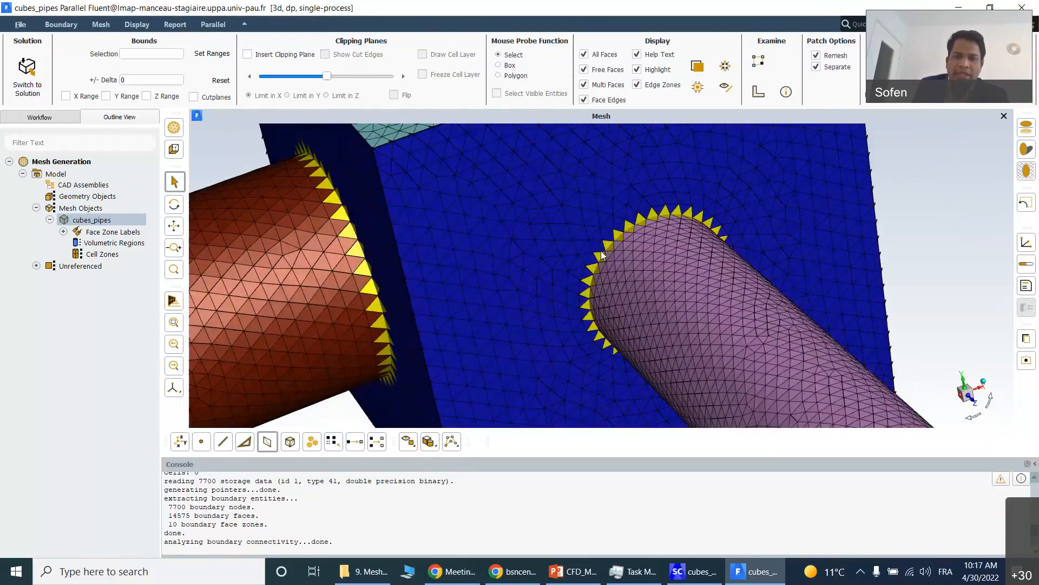
pyautogui.scroll(4, 602, 254)
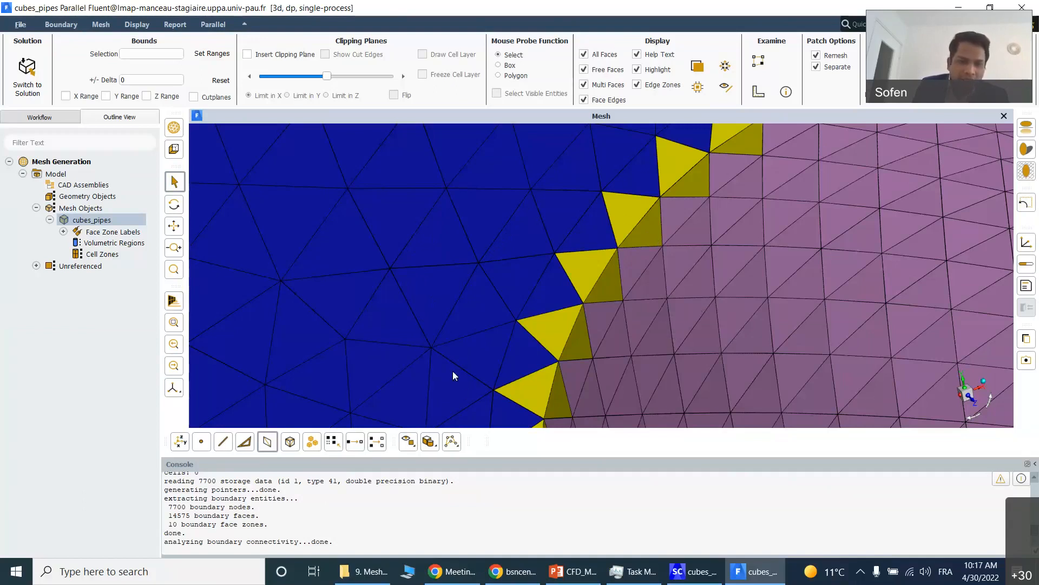
# - Hide the 03_outlet_pipe wall zone and refresh the multi-face display to inspect the shared edge around its opening in the chamber
pyautogui.click(778, 291)
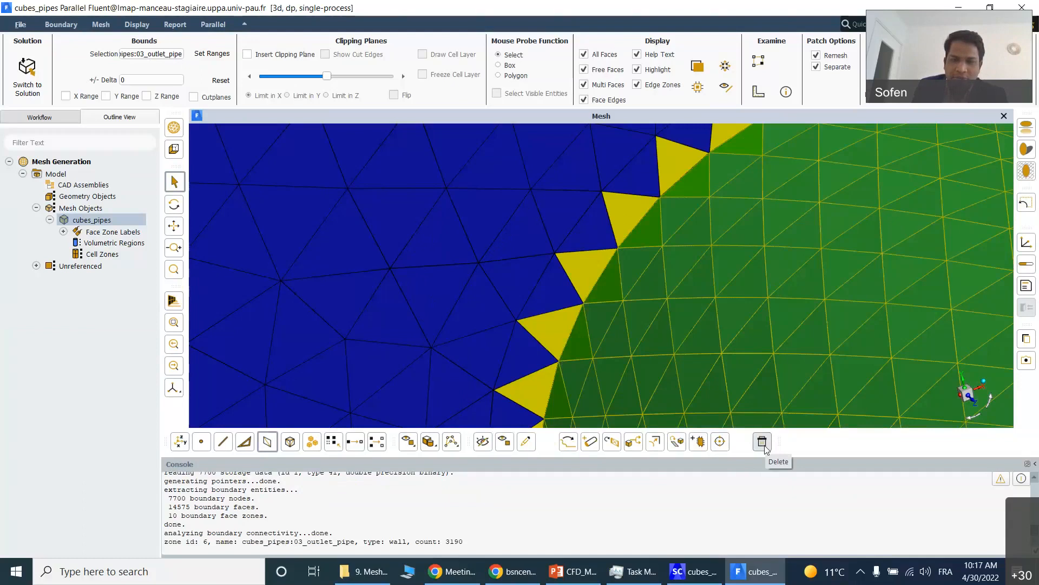
pyautogui.click(484, 441)
pyautogui.scroll(-2, 665, 292)
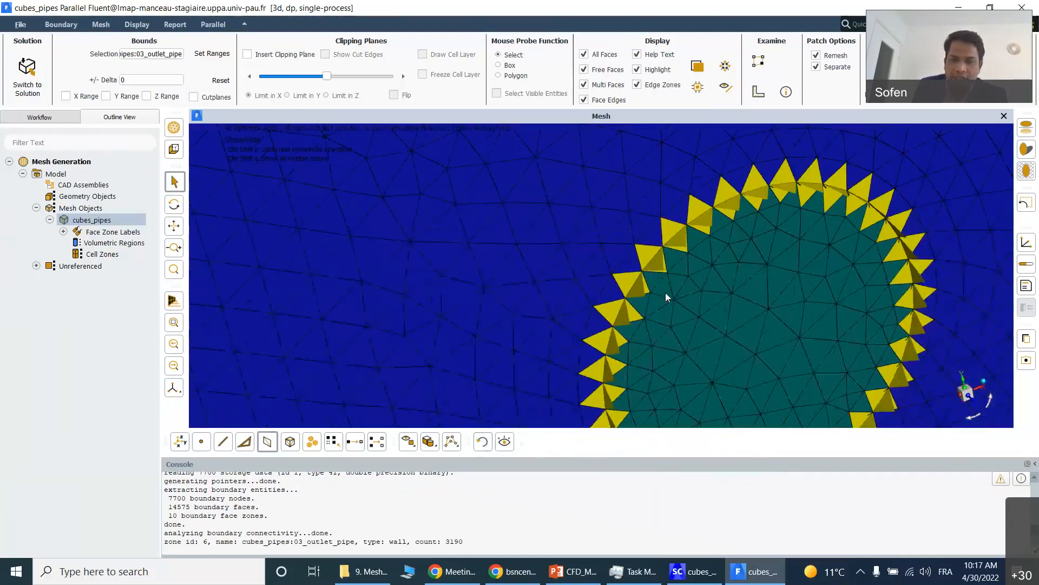
pyautogui.scroll(-1, 697, 314)
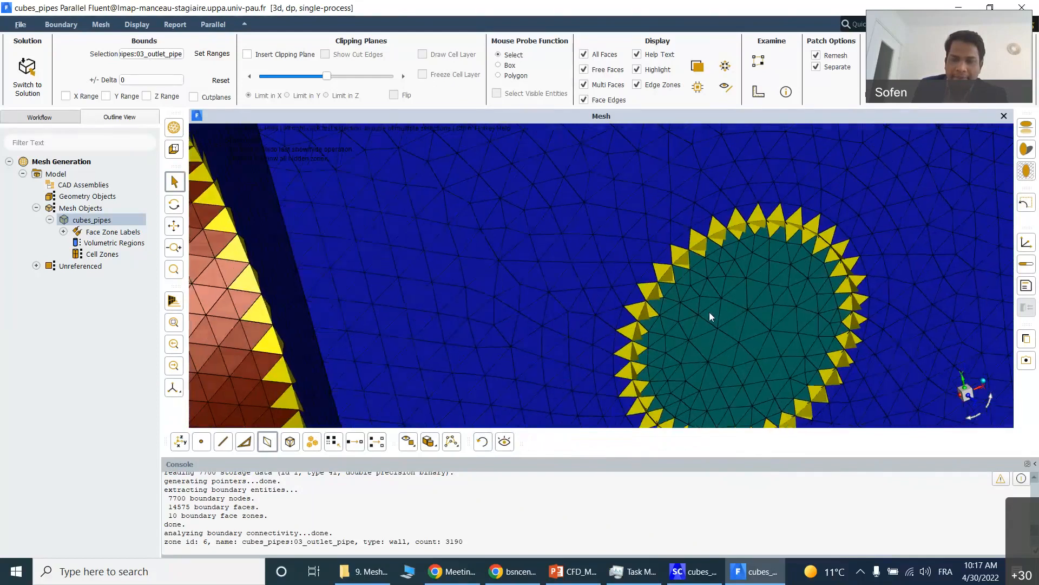
pyautogui.scroll(-1, 701, 302)
pyautogui.moveTo(701, 298); pyautogui.dragTo(588, 177, button='middle')
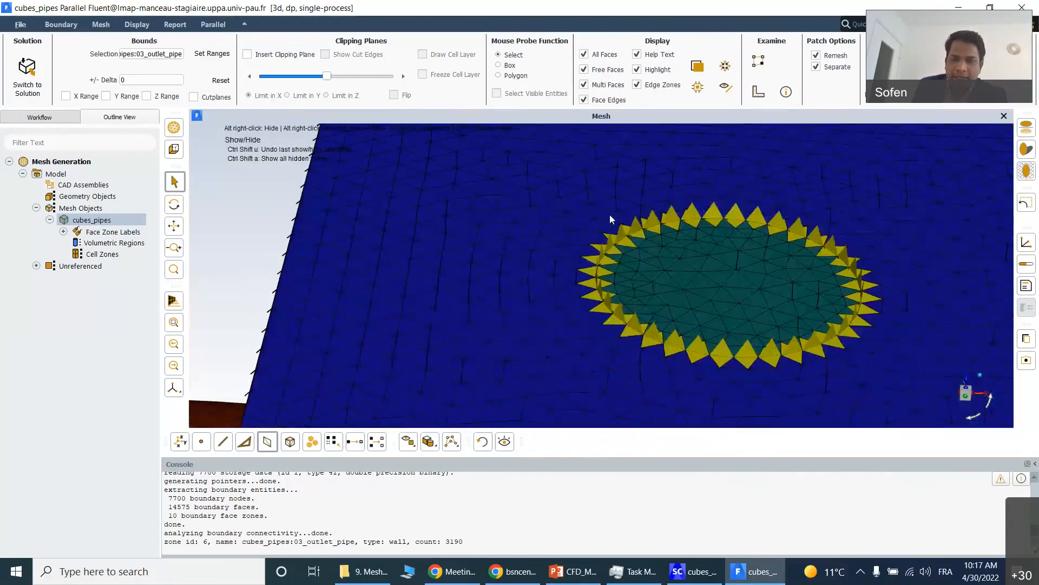
pyautogui.scroll(2, 616, 233)
pyautogui.scroll(2, 616, 232)
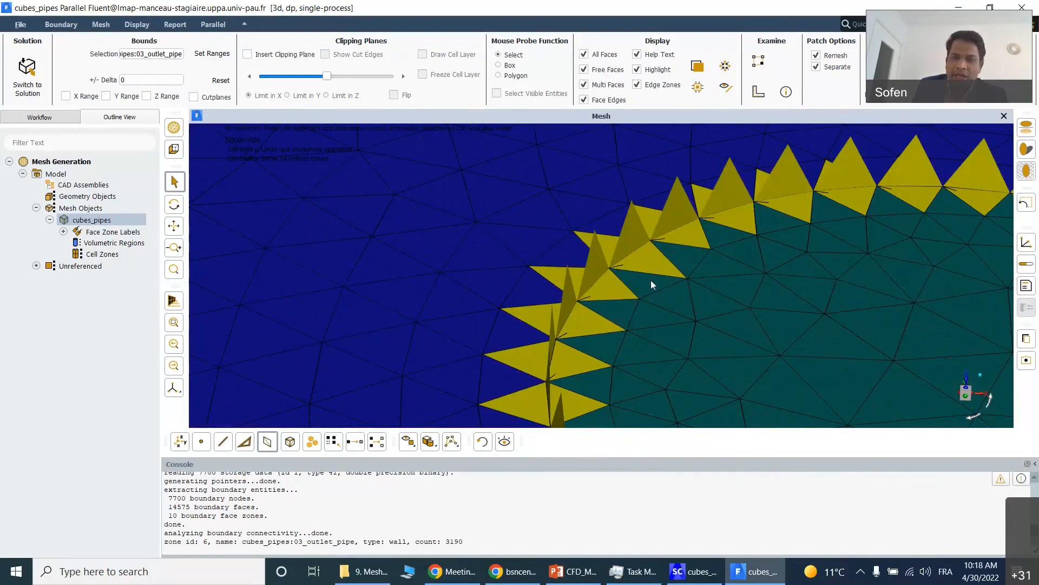
pyautogui.click(583, 86)
pyautogui.click(583, 85)
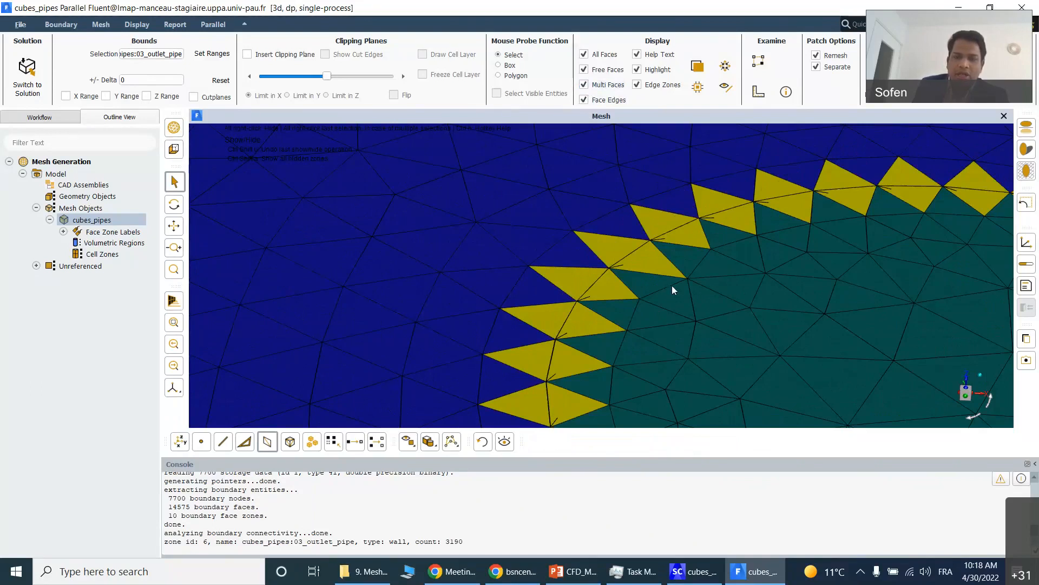
# - Delete two separate triangular faces from the chamber wall beside the outlet pipe opening to create holes in the surface mesh
pyautogui.scroll(-3, 669, 290)
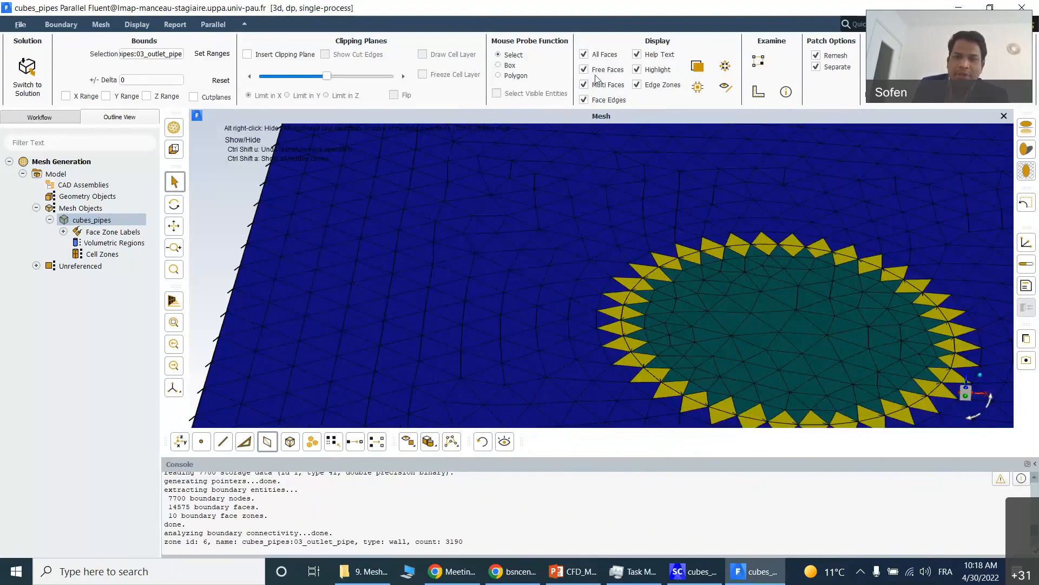
pyautogui.scroll(2, 445, 231)
pyautogui.scroll(1, 444, 227)
pyautogui.scroll(-2, 442, 235)
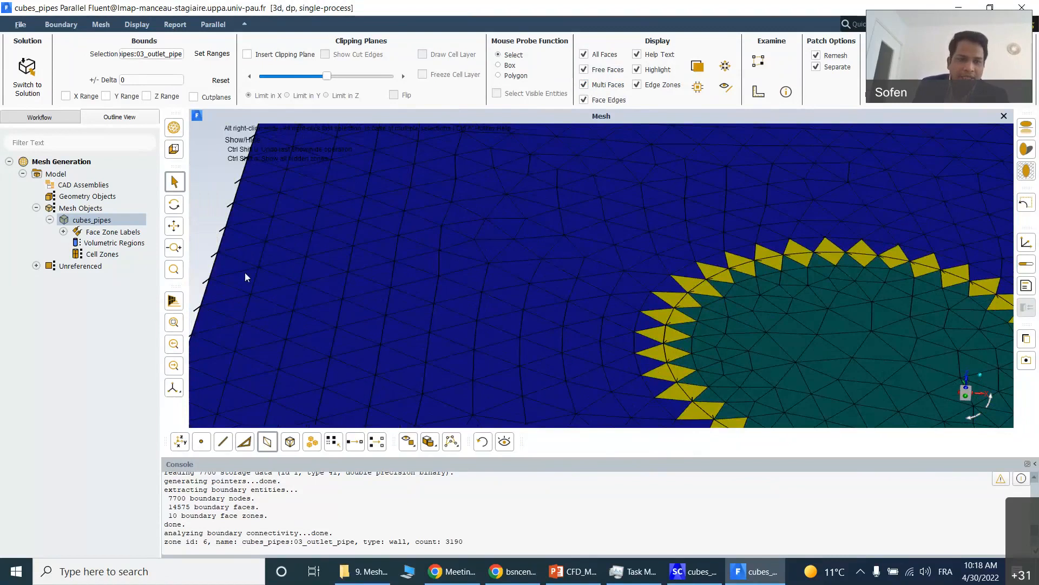
pyautogui.click(245, 441)
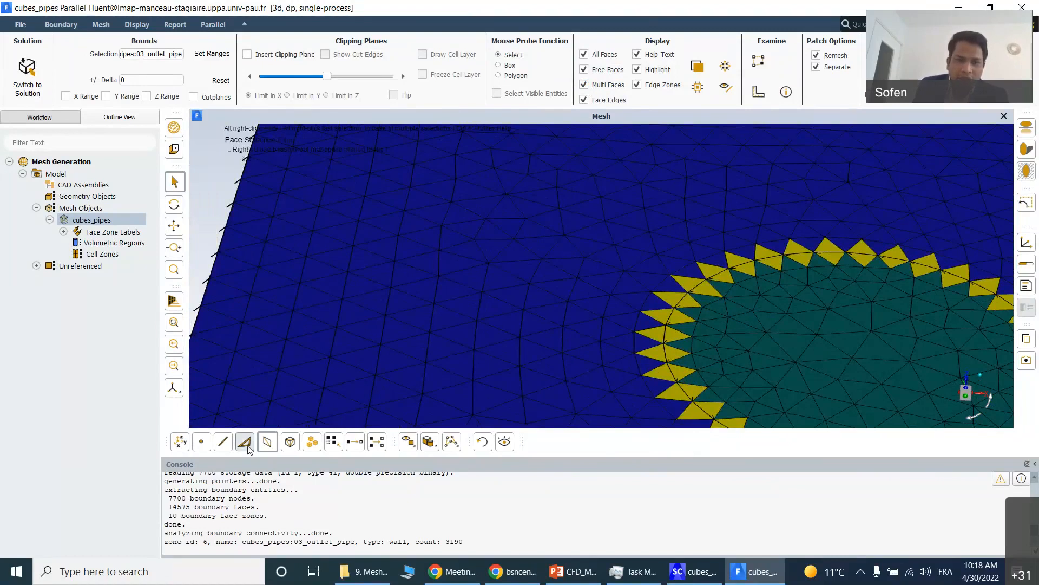
pyautogui.click(415, 249)
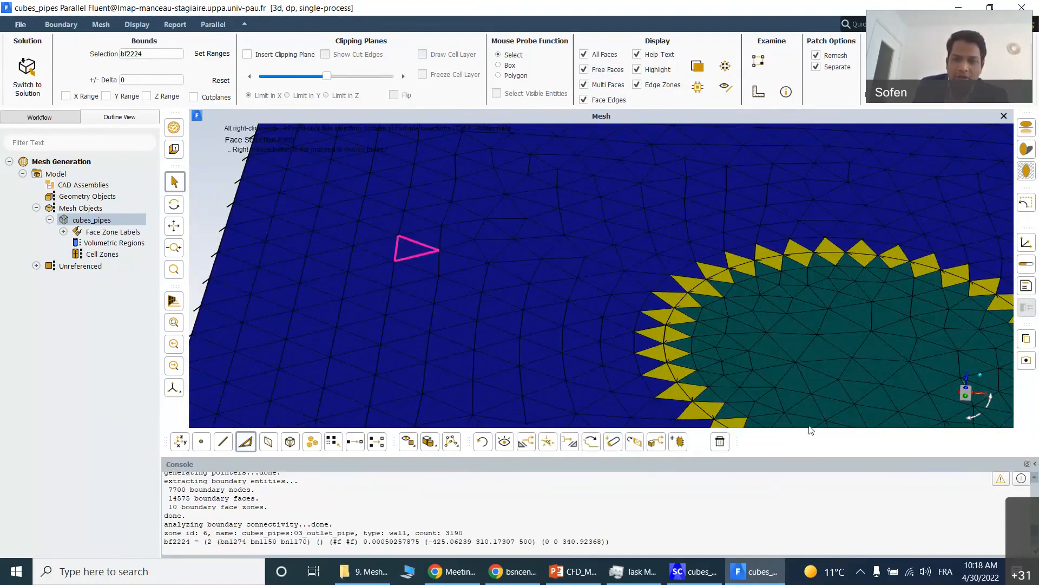
pyautogui.click(719, 442)
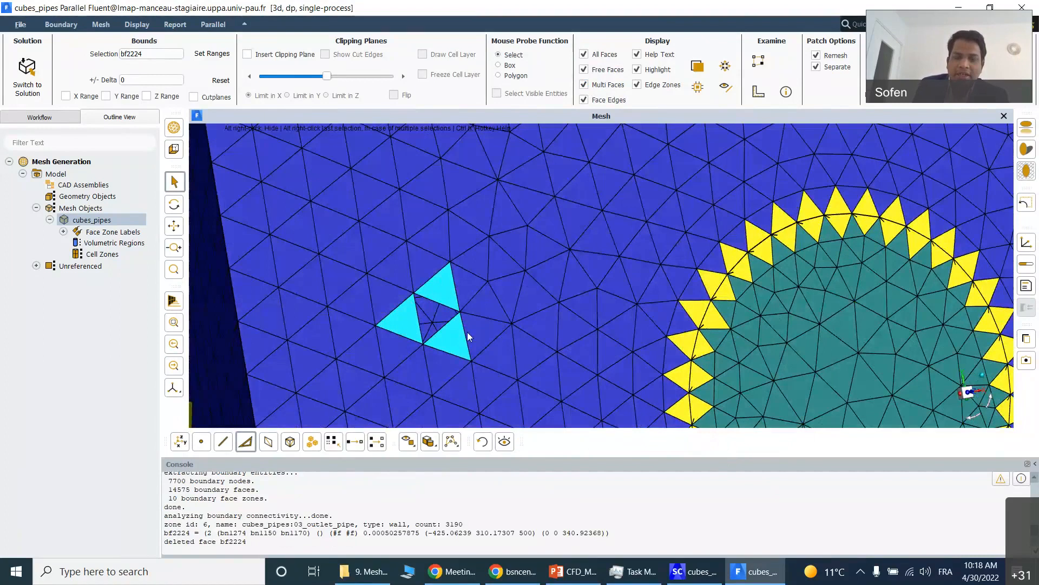
pyautogui.click(580, 218)
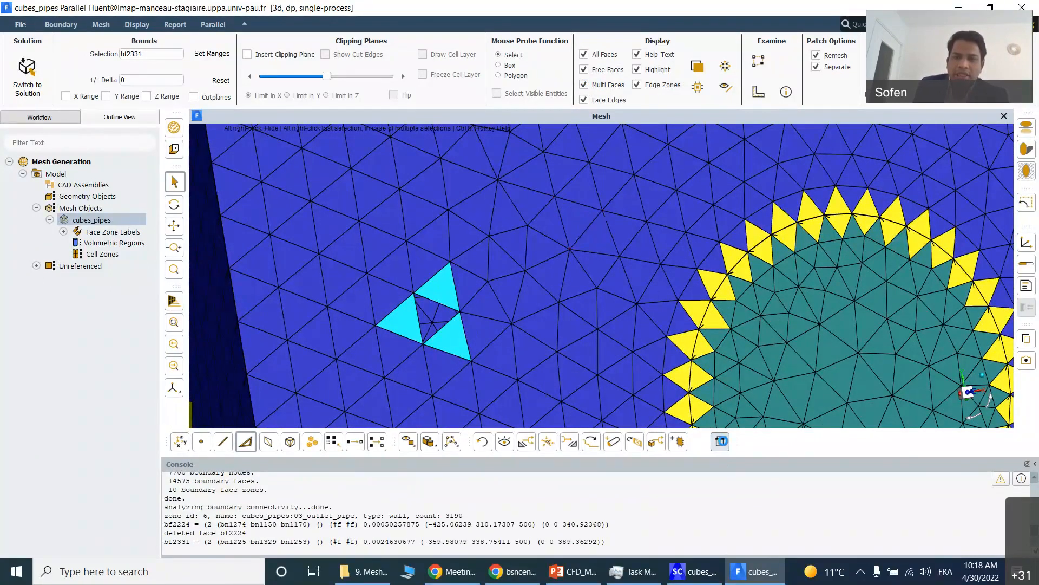
pyautogui.click(720, 442)
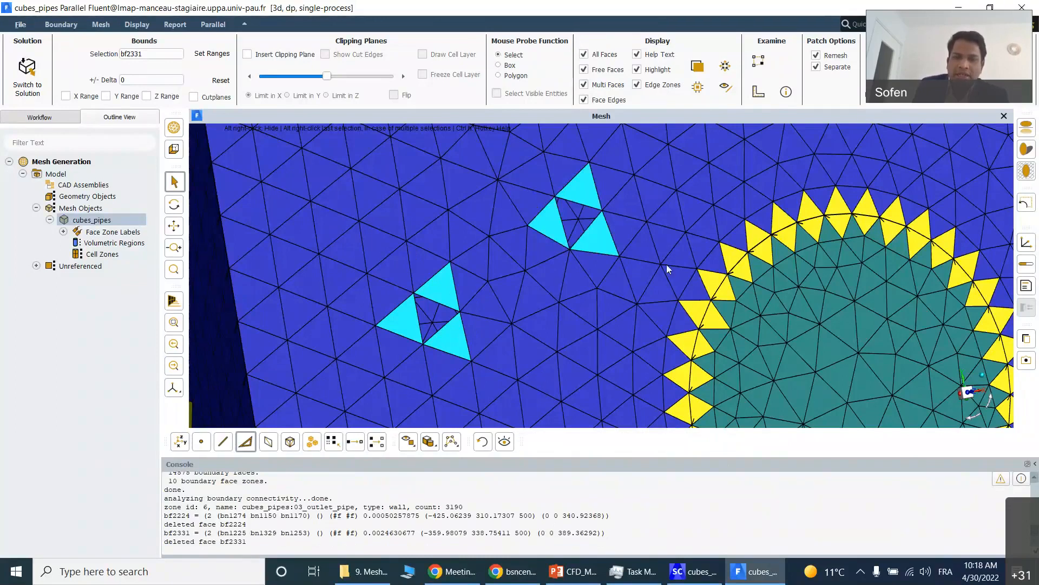
# - Run the connectivity diagnostics on the cubes_pipes mesh object and mark the free faces in all boundary zones
pyautogui.scroll(-2, 476, 276)
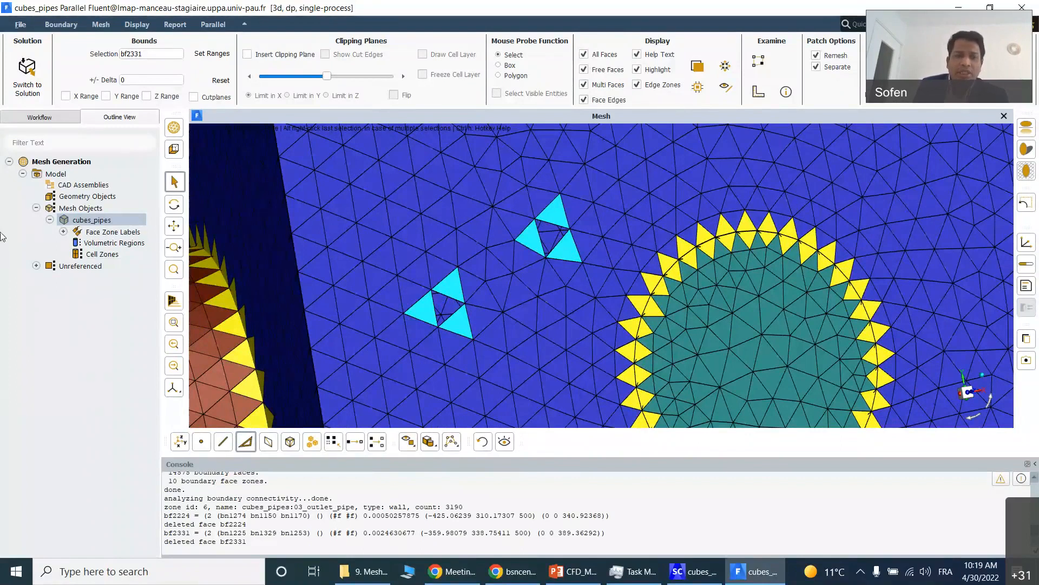
pyautogui.rightClick(97, 222)
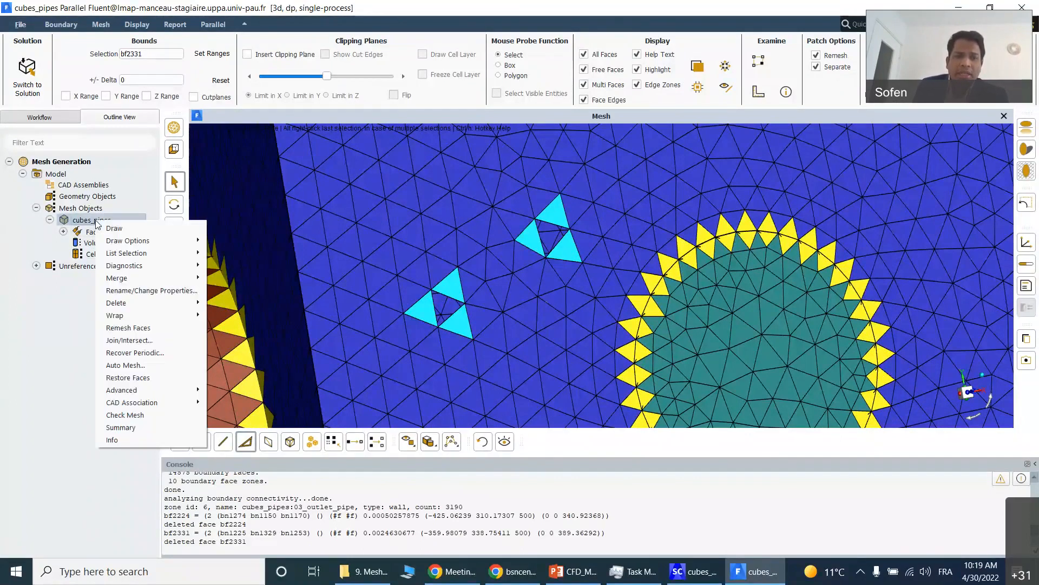
pyautogui.moveTo(124, 266)
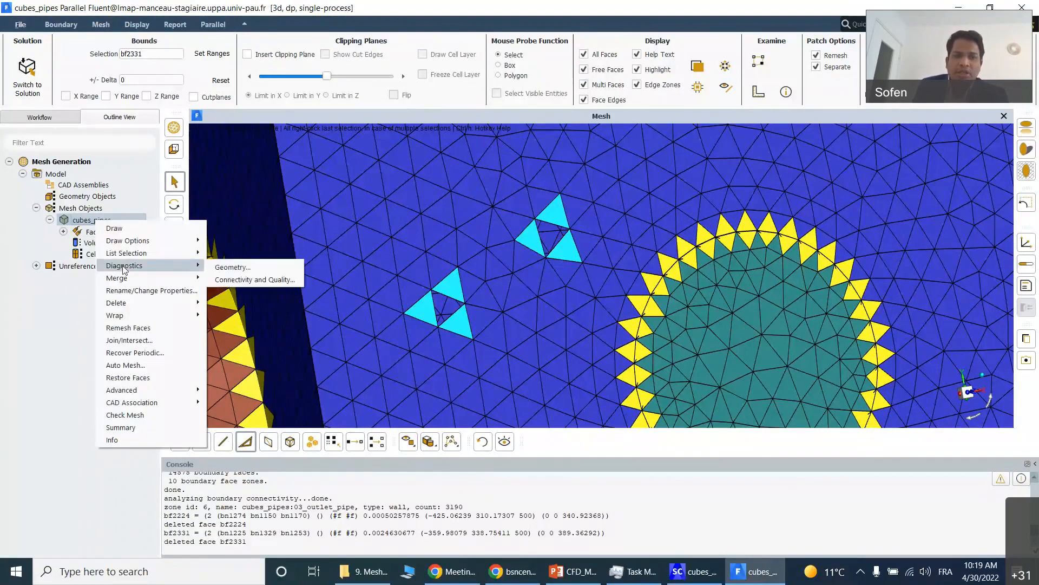
pyautogui.click(239, 280)
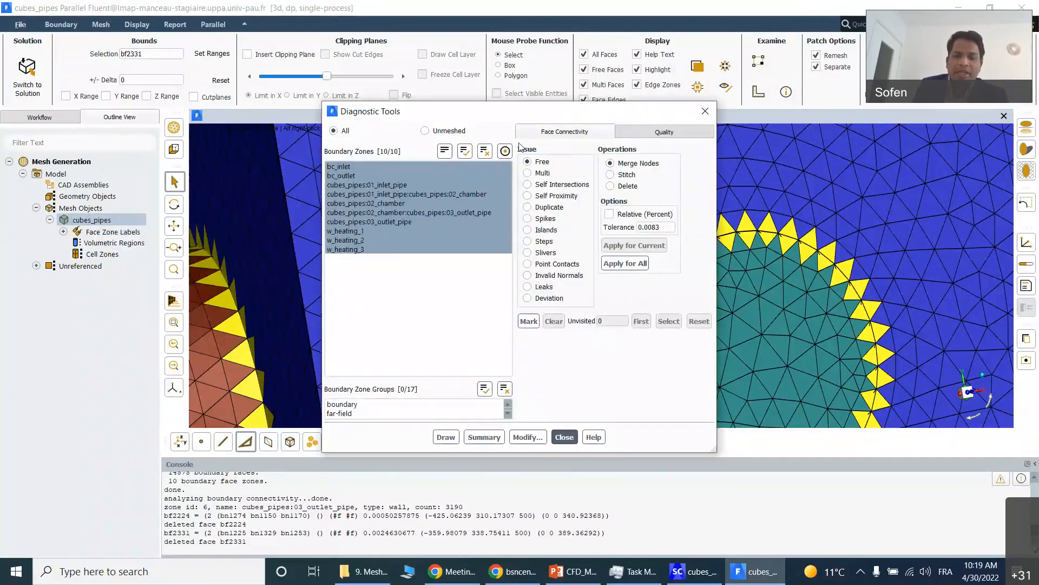
pyautogui.moveTo(588, 111); pyautogui.dragTo(423, 92)
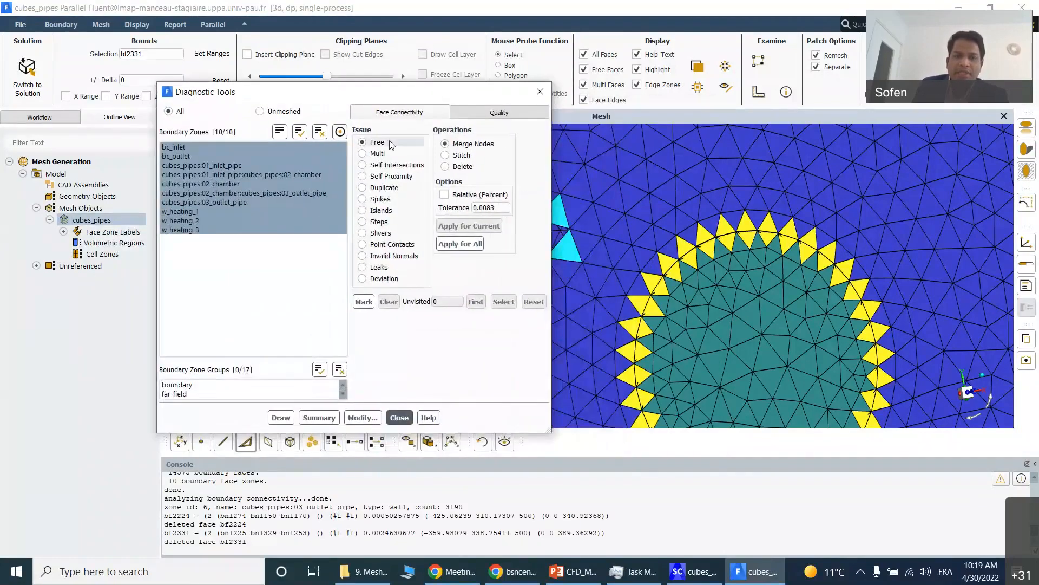
pyautogui.click(363, 302)
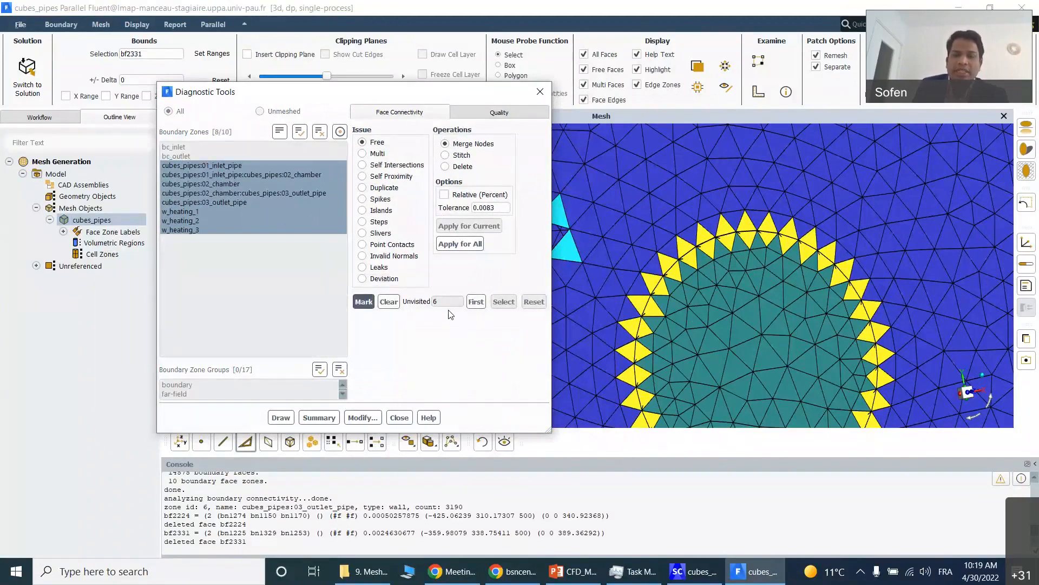
# - Go to the first group of marked free faces and examine the hole they surround
pyautogui.moveTo(424, 93); pyautogui.dragTo(231, 99)
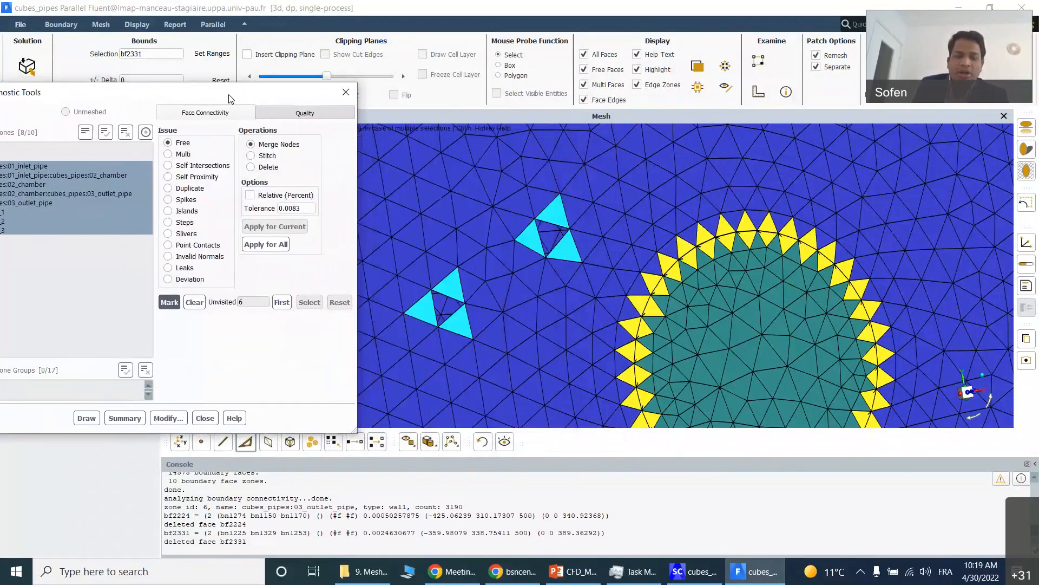
pyautogui.click(281, 303)
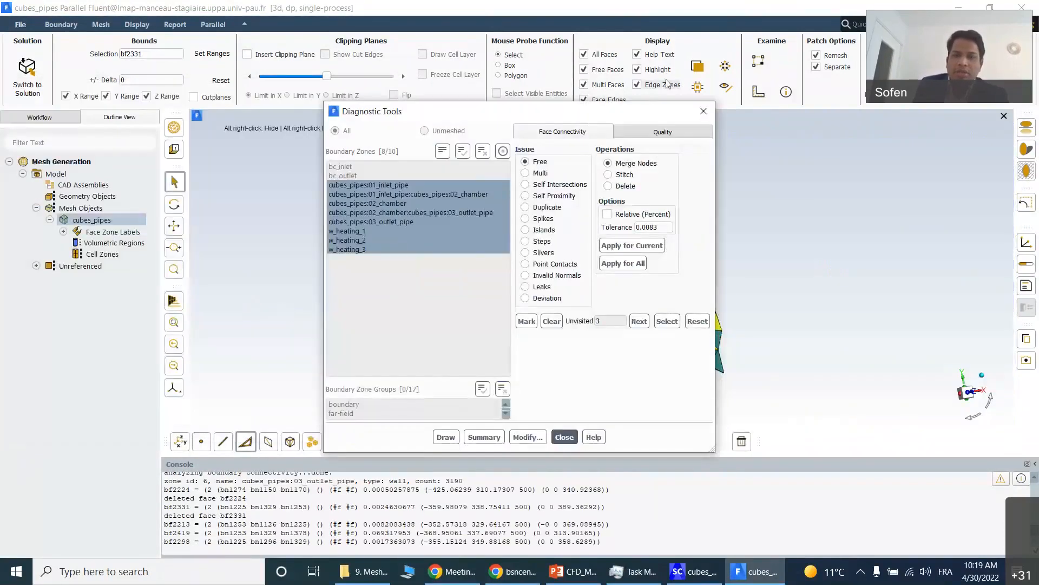
pyautogui.moveTo(638, 115); pyautogui.dragTo(234, 161)
pyautogui.scroll(2, 628, 270)
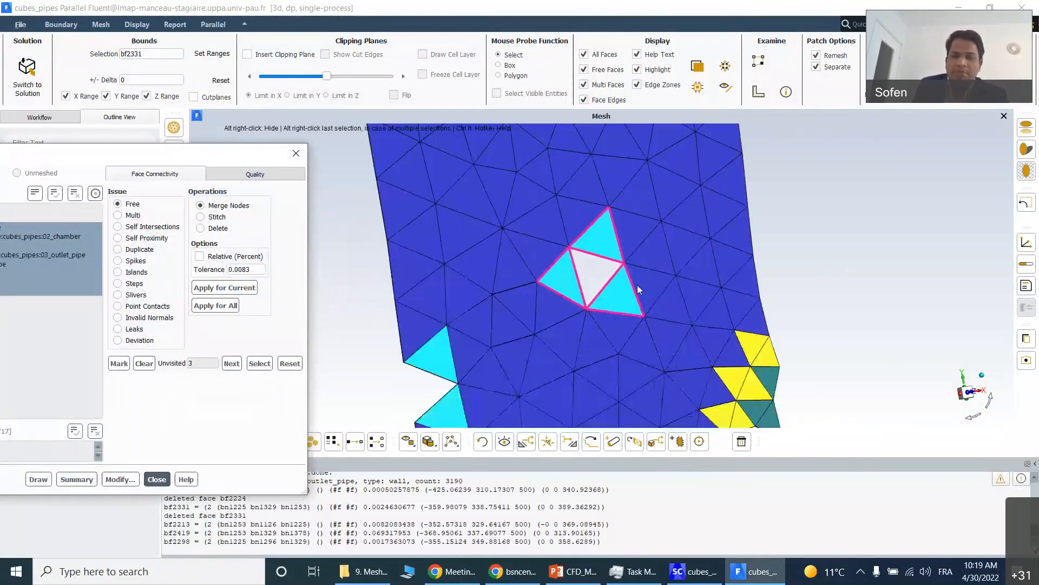
pyautogui.moveTo(222, 164); pyautogui.dragTo(119, 154)
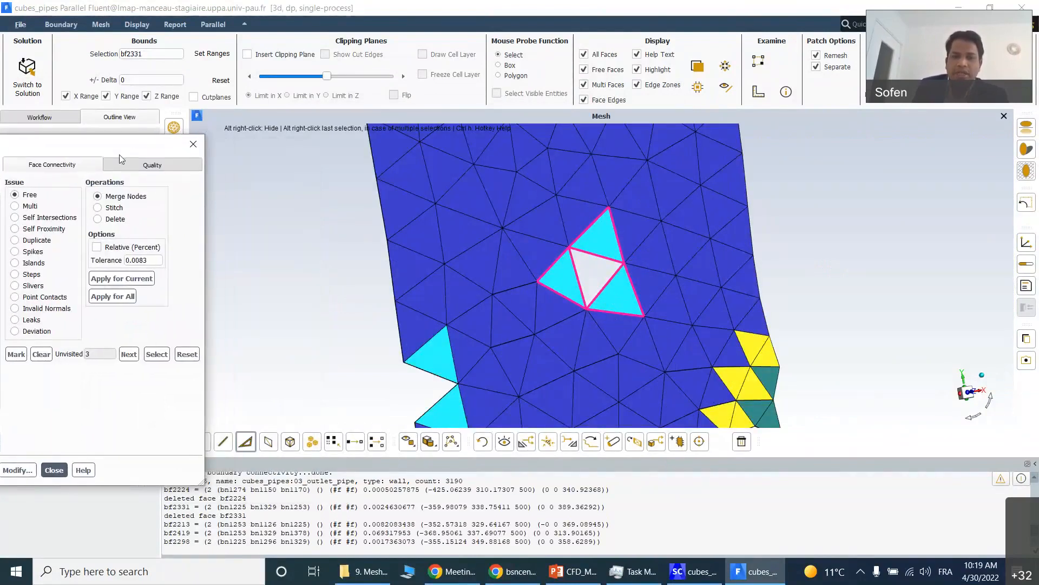
# - Delete the three marked free faces around the hole in the chamber wall
pyautogui.click(349, 267)
pyautogui.press('XF86AudioRaiseVolume')
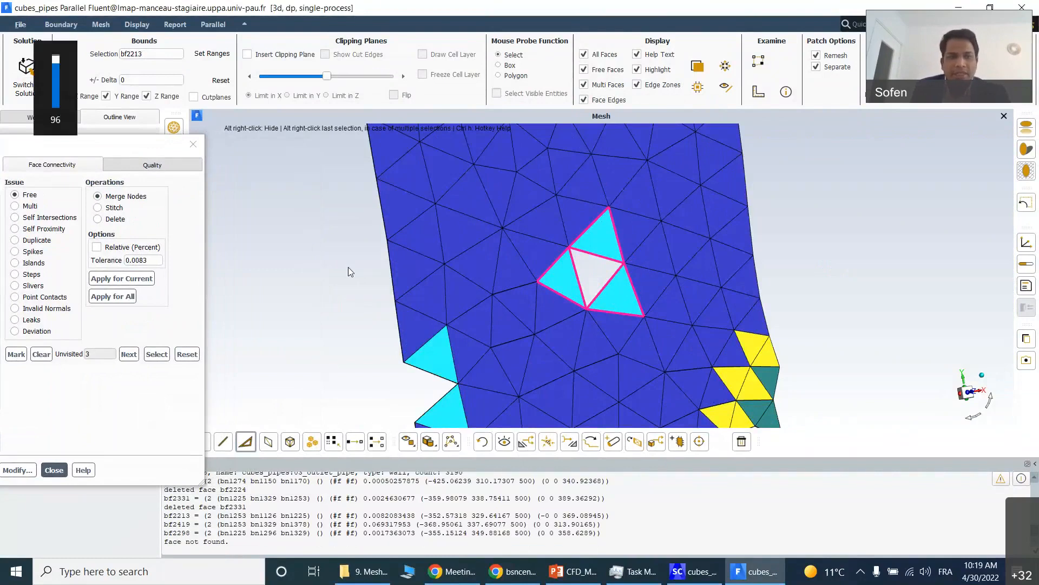
pyautogui.click(352, 271)
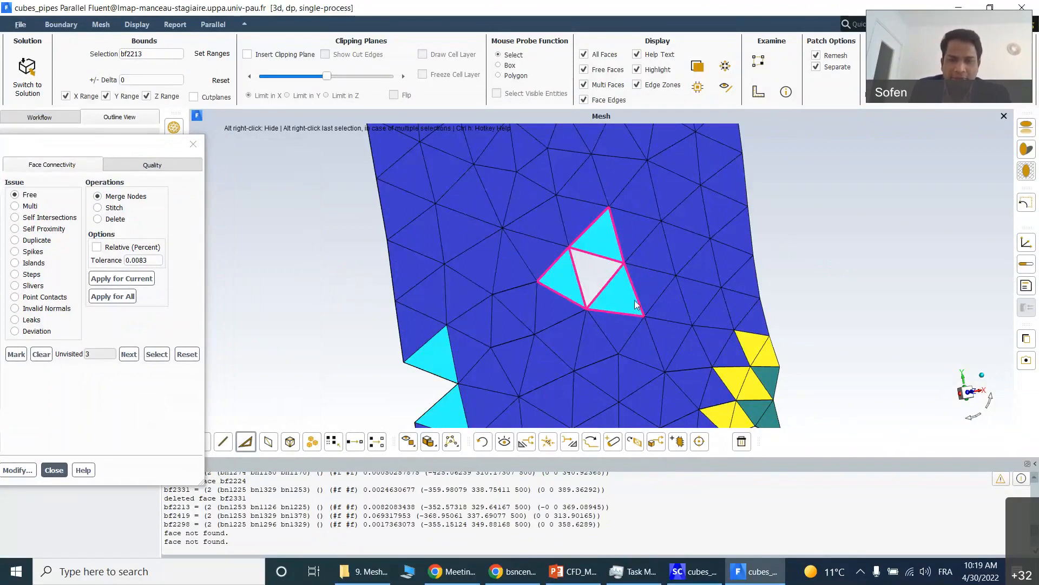
pyautogui.click(743, 442)
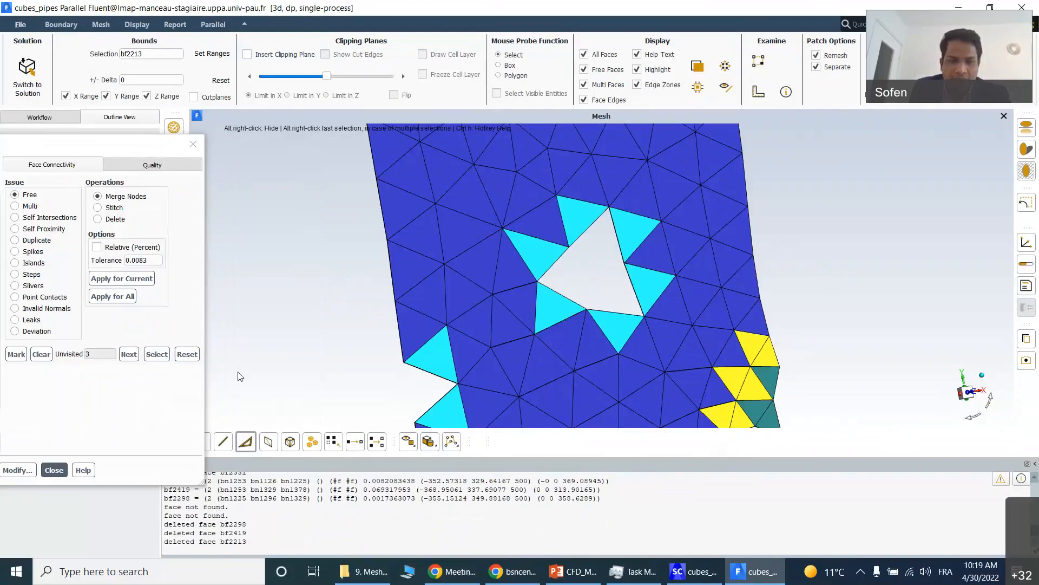
# - Create a patch over the enlarged hole from one of its boundary edges, as a new geom object with wall zone type
pyautogui.moveTo(140, 149); pyautogui.dragTo(52, 151)
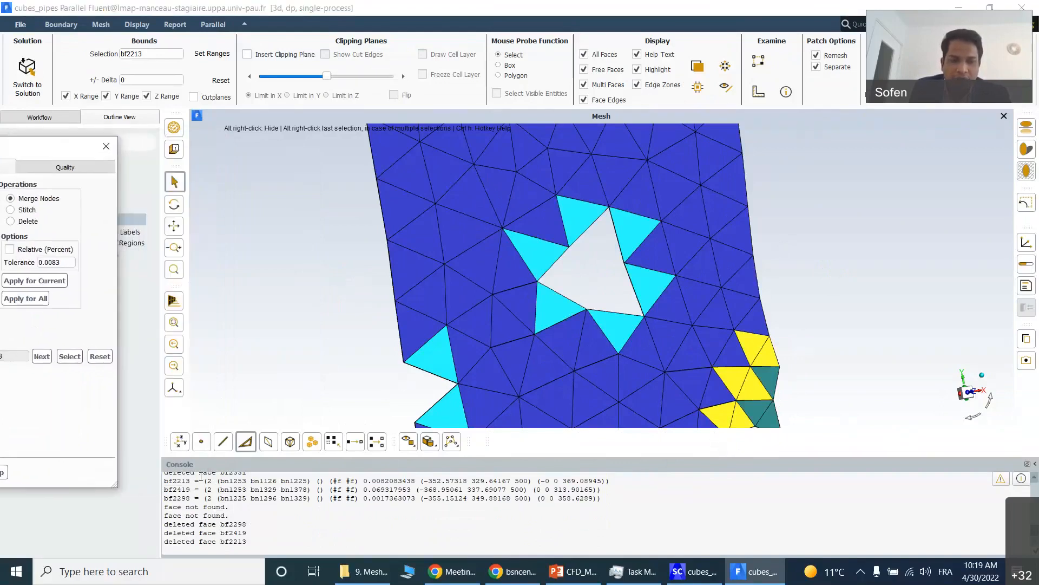
pyautogui.click(223, 441)
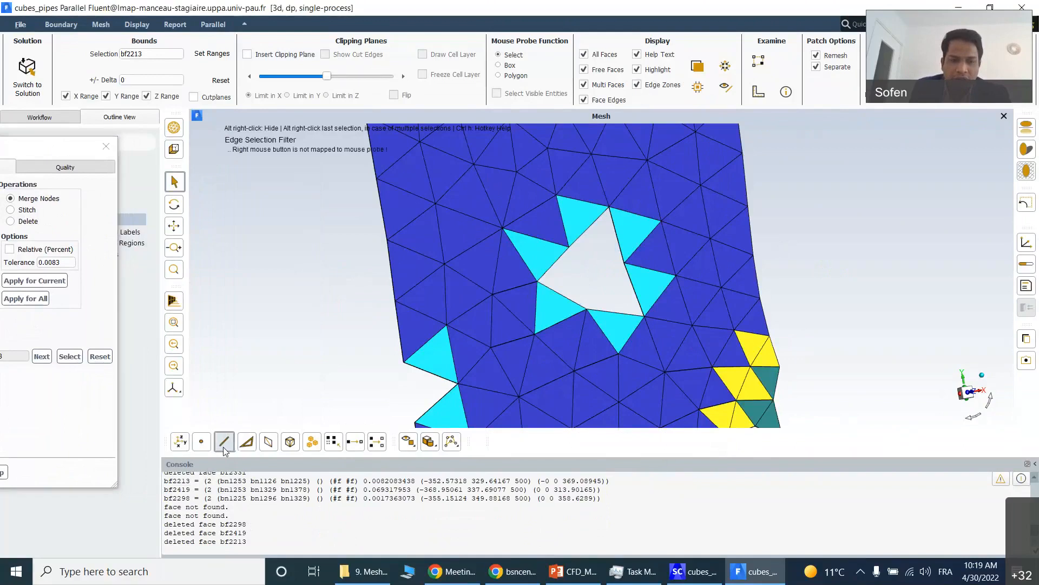
pyautogui.click(620, 245)
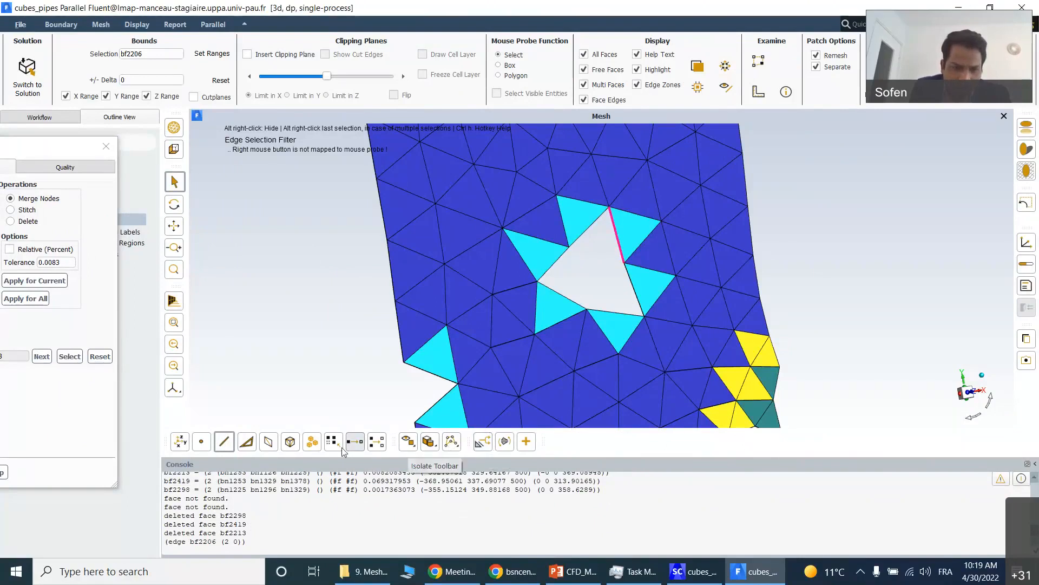
pyautogui.click(526, 441)
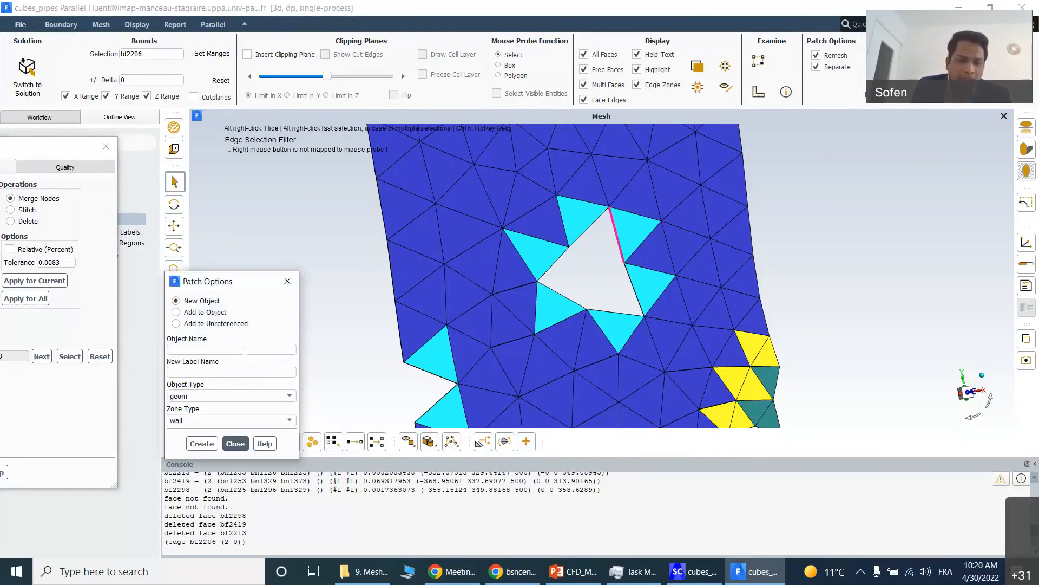
pyautogui.click(286, 281)
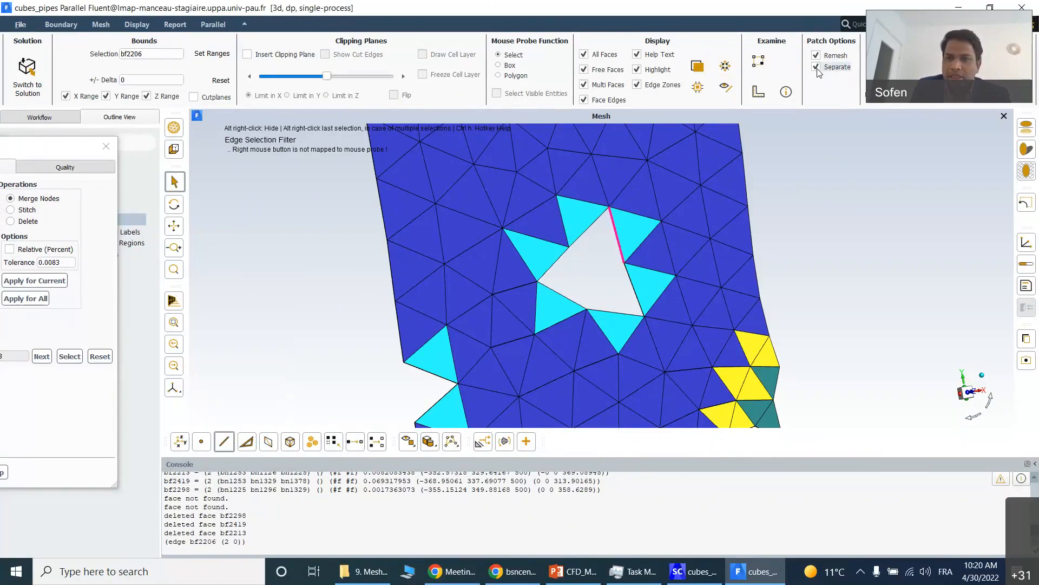
pyautogui.click(525, 441)
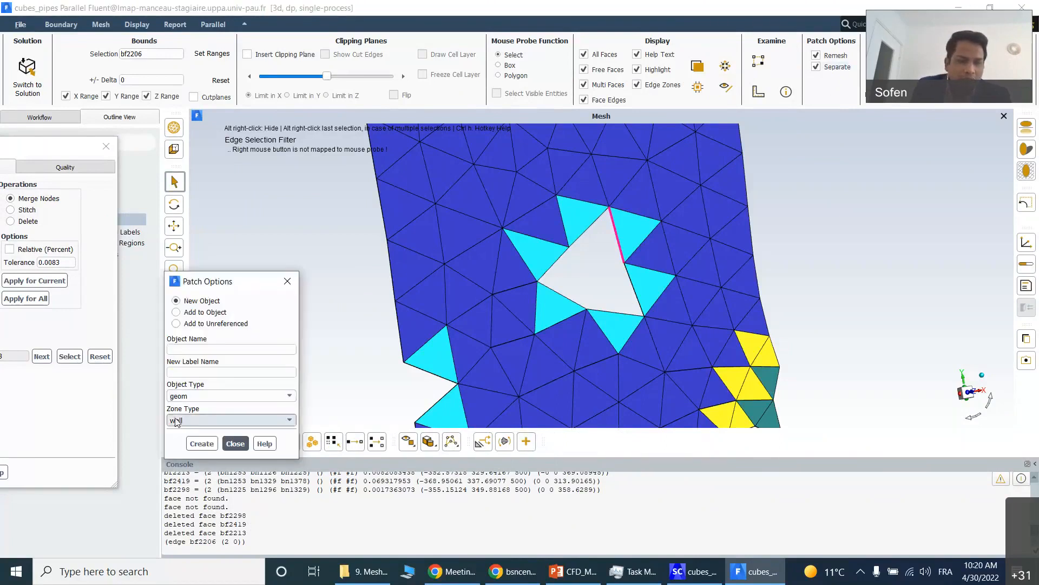
pyautogui.click(201, 443)
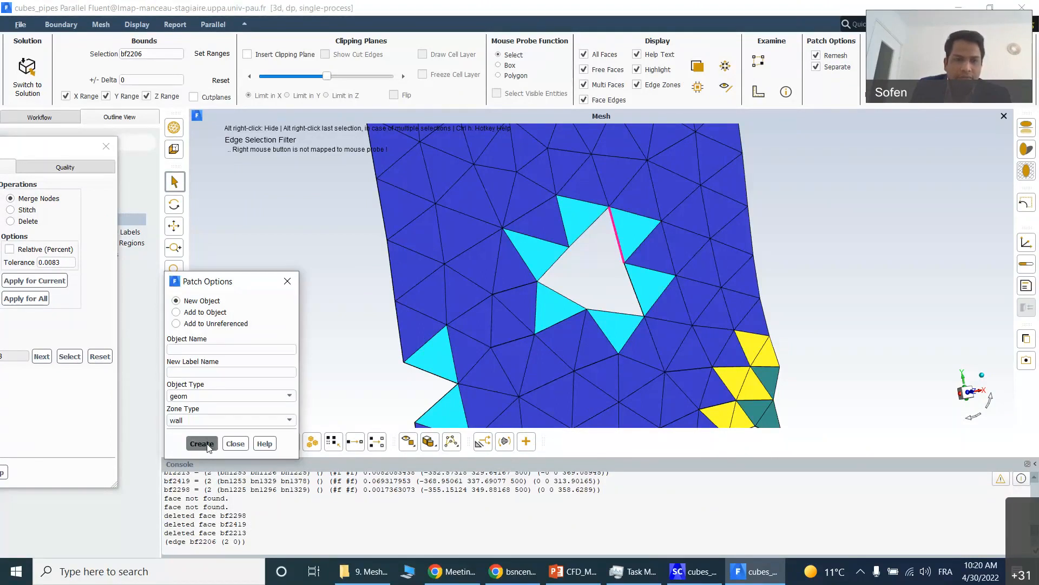
# - Create a patch over the hole in the chamber wall as a new geom object with zone type wall
pyautogui.click(528, 299)
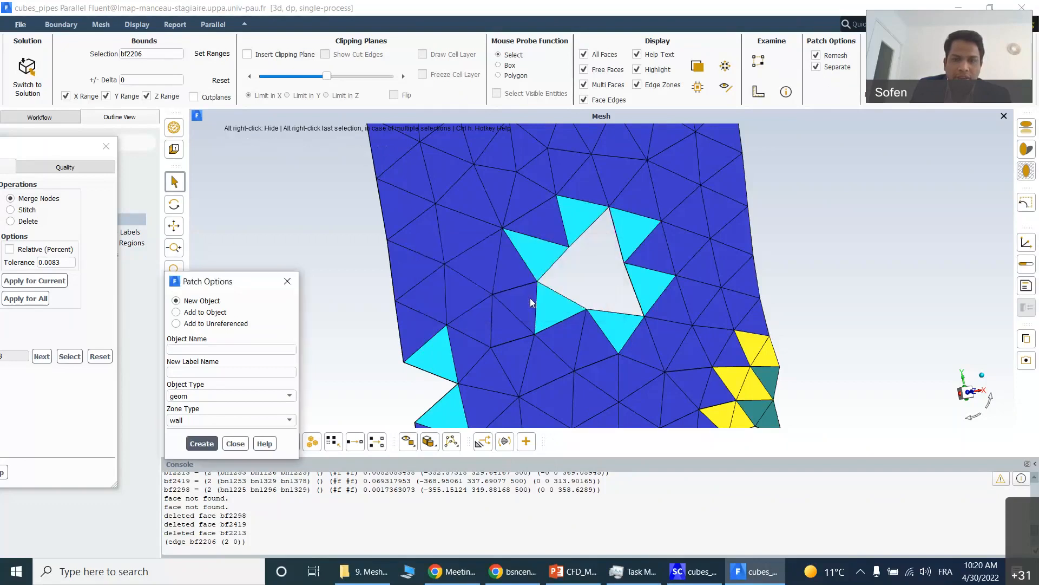
pyautogui.scroll(3, 690, 254)
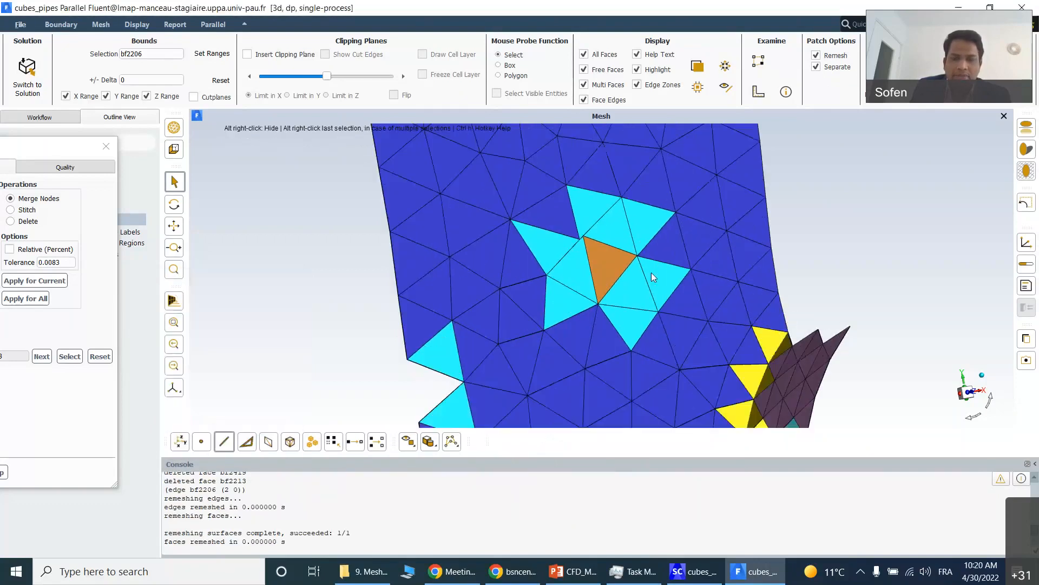
pyautogui.scroll(-3, 613, 284)
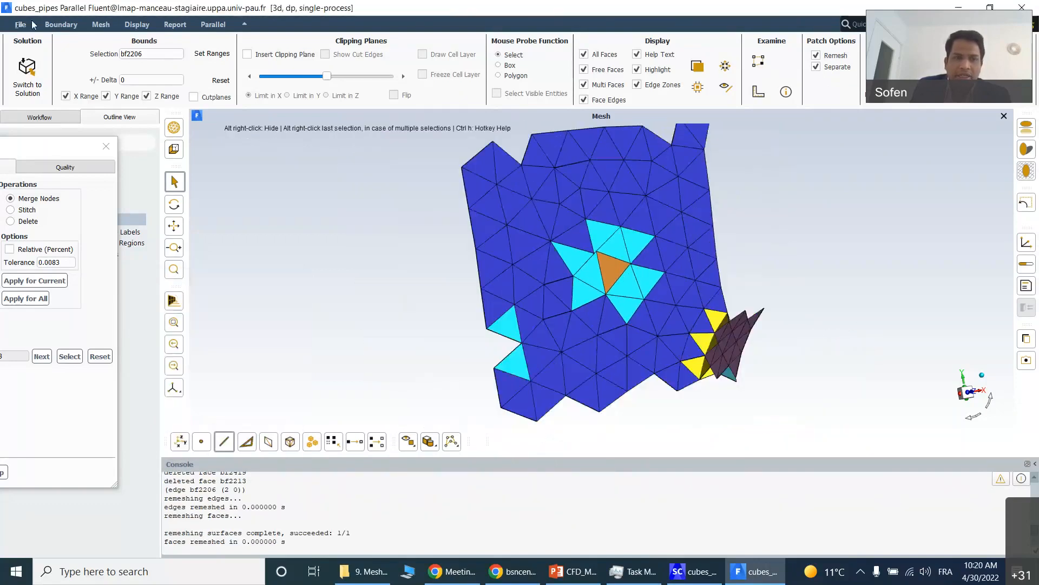
# - Mark the free faces on the selected boundary zones again and delete the first marked group around the larger hole
pyautogui.moveTo(69, 155); pyautogui.dragTo(348, 127)
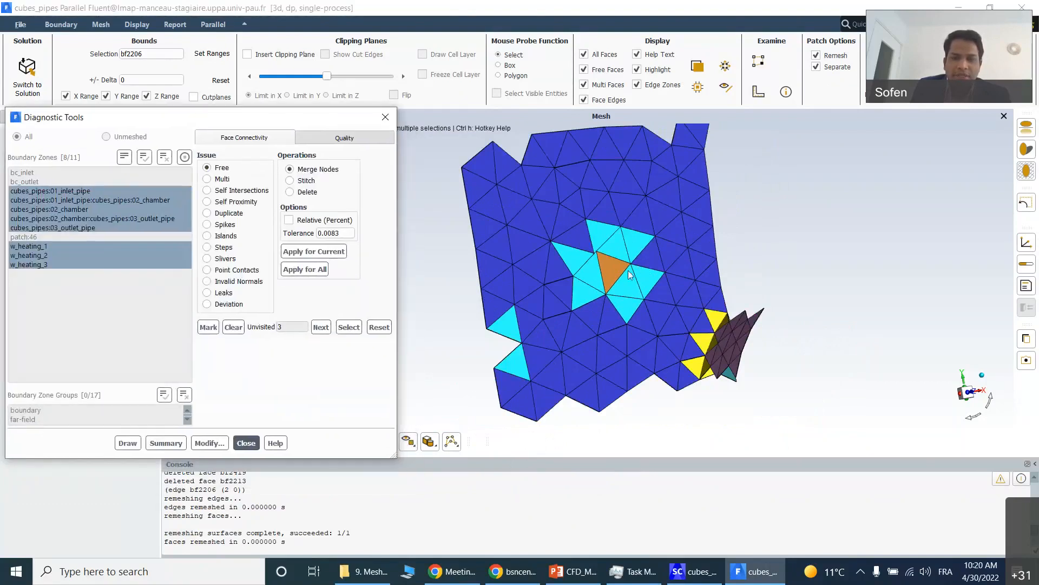
pyautogui.moveTo(225, 119); pyautogui.dragTo(153, 86)
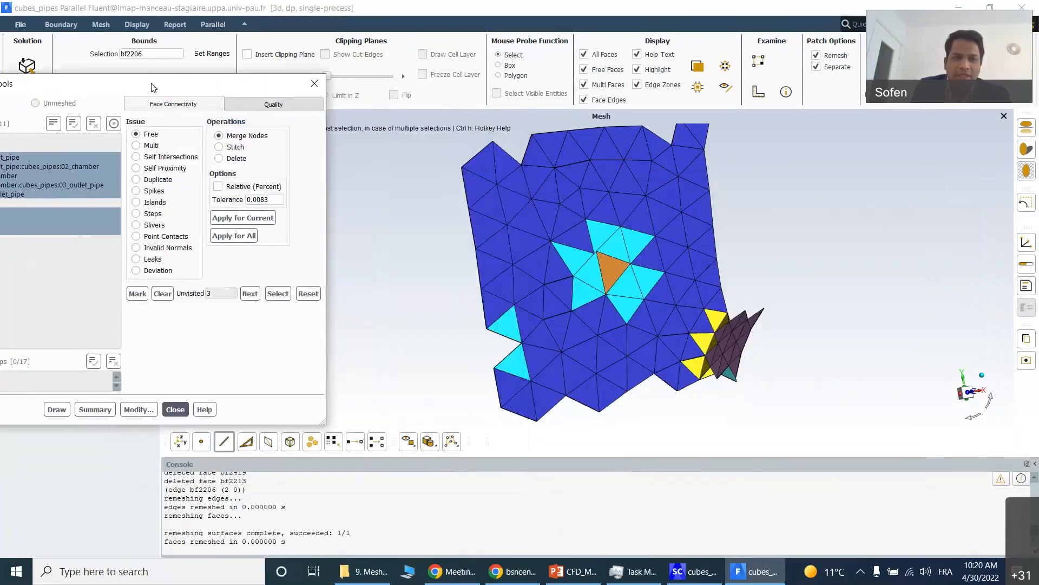
pyautogui.click(138, 293)
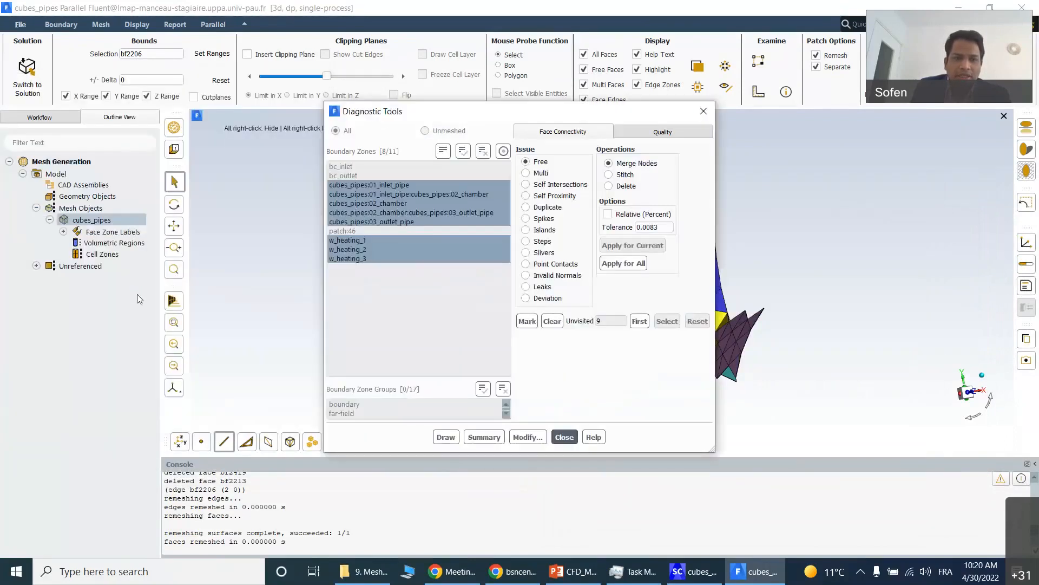
pyautogui.click(639, 321)
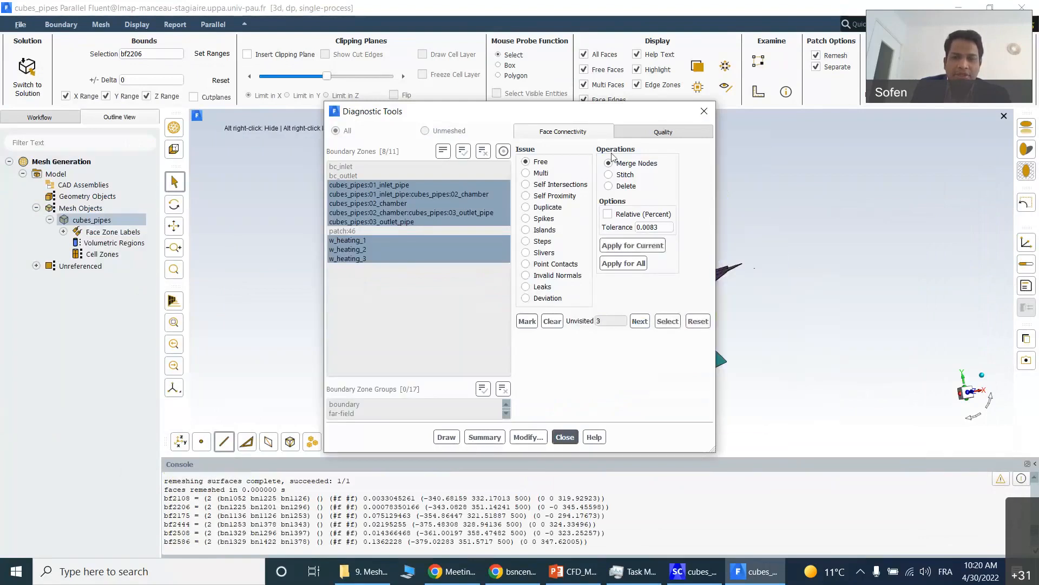
pyautogui.moveTo(637, 114); pyautogui.dragTo(232, 188)
pyautogui.moveTo(576, 267)
pyautogui.mouseDown()
pyautogui.moveTo(593, 229)
pyautogui.moveTo(657, 230)
pyautogui.moveTo(547, 281)
pyautogui.moveTo(555, 300)
pyautogui.moveTo(581, 284)
pyautogui.mouseUp()
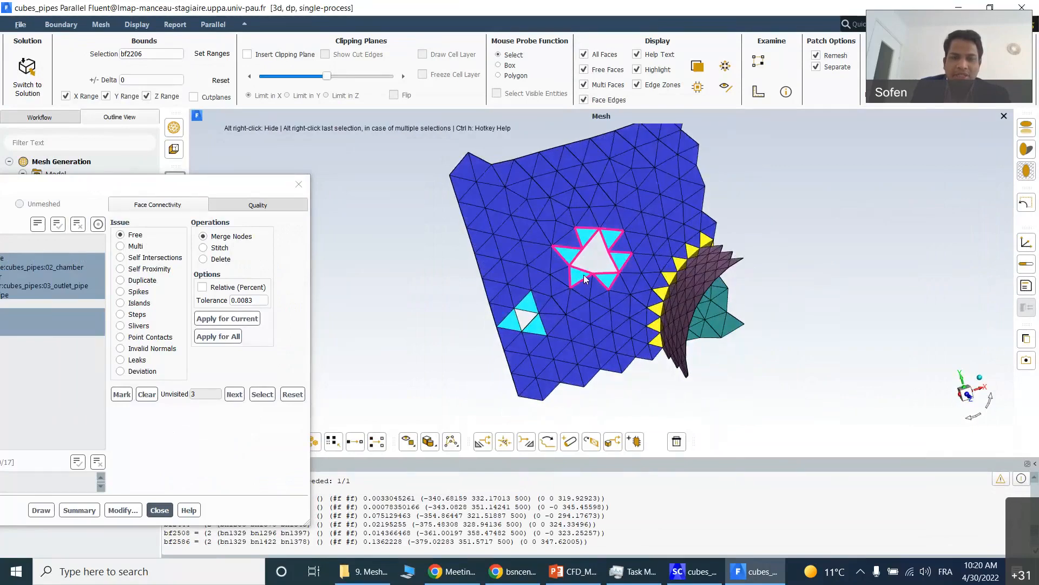
pyautogui.click(677, 442)
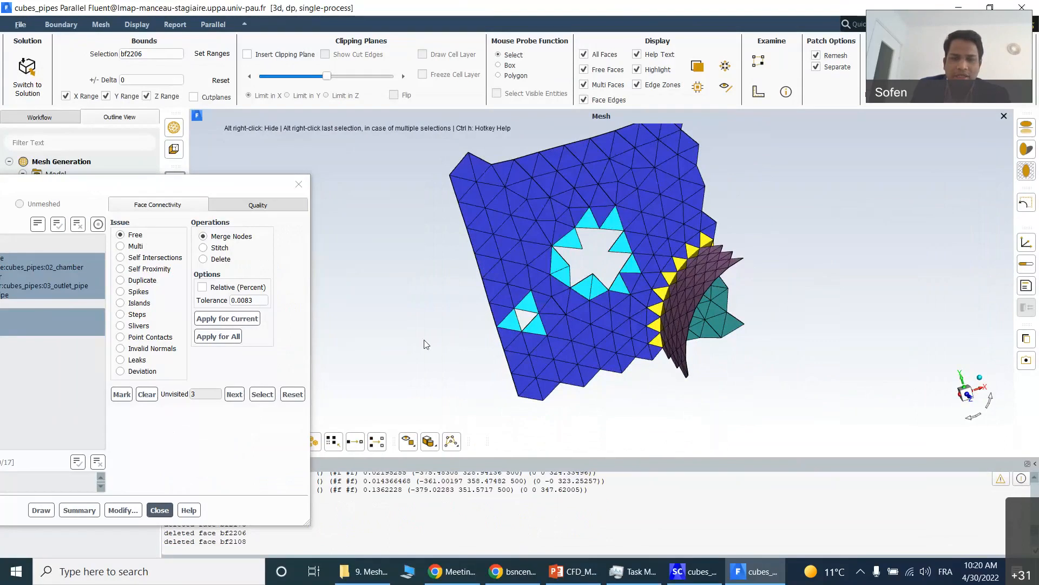
# - Patch the enlarged star-shaped hole from one of its free edges, adding the patch to the cubes_pipes object with zone type wall
pyautogui.moveTo(240, 193); pyautogui.dragTo(101, 223)
pyautogui.click(224, 441)
pyautogui.click(614, 281)
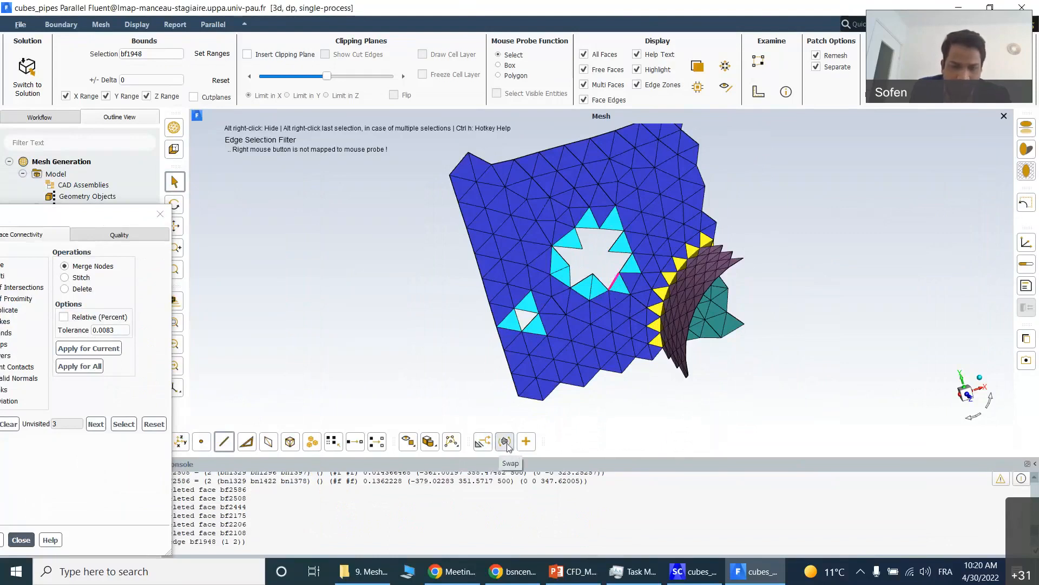
pyautogui.click(526, 441)
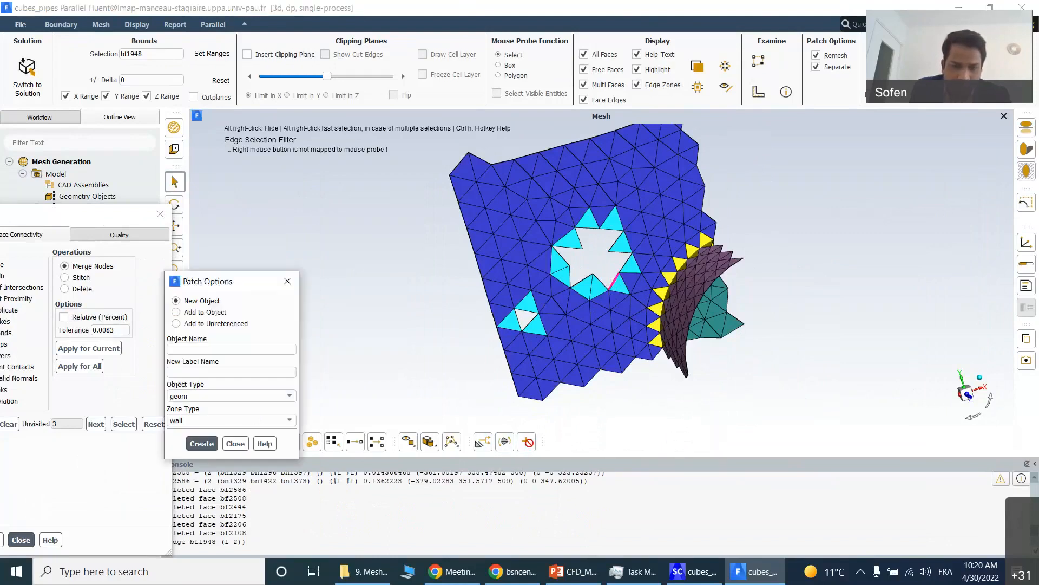
pyautogui.click(176, 312)
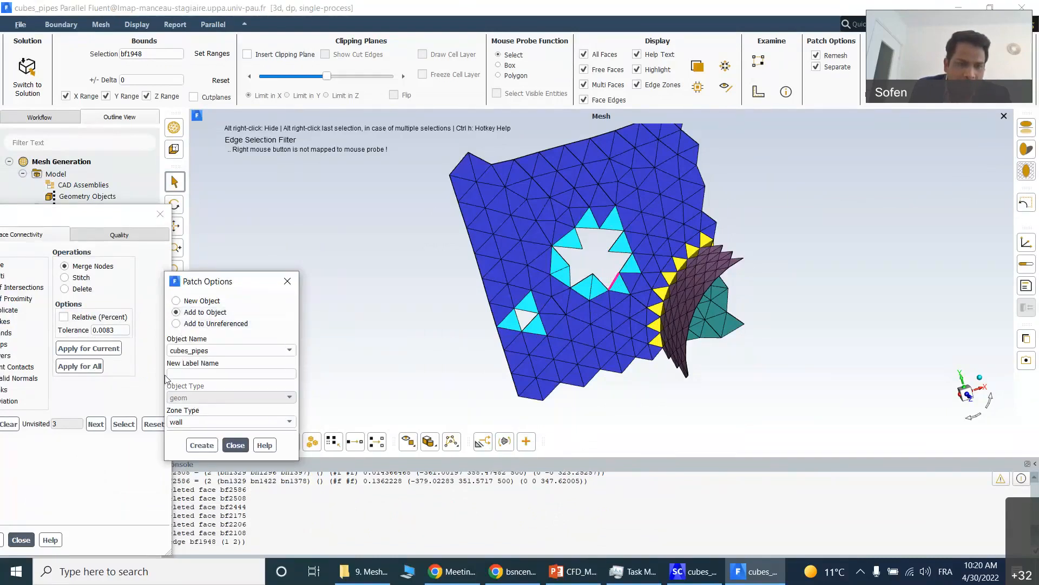
pyautogui.click(210, 447)
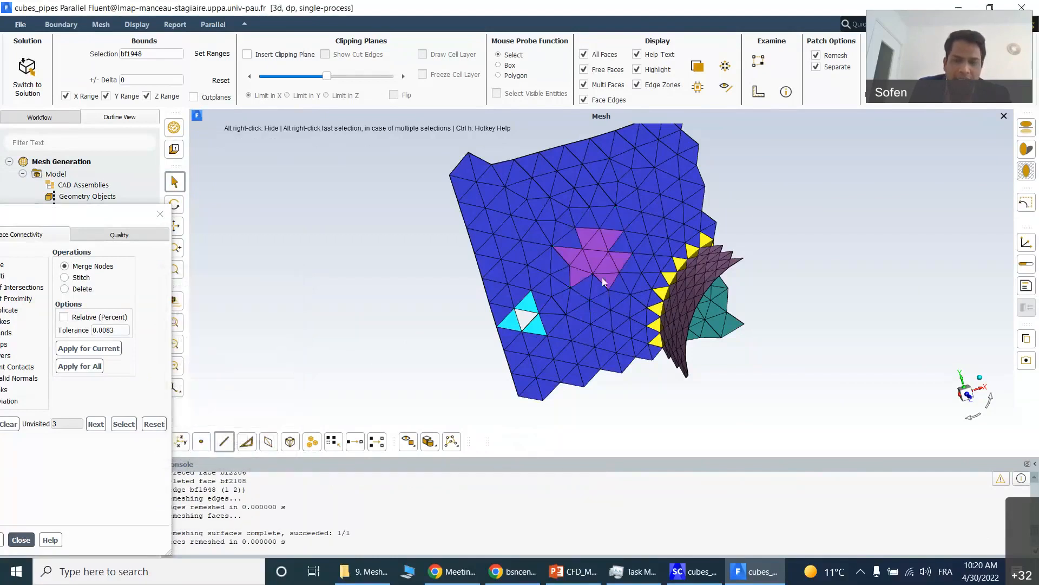
pyautogui.scroll(2, 604, 282)
pyautogui.moveTo(613, 273); pyautogui.dragTo(570, 278)
pyautogui.moveTo(643, 232); pyautogui.dragTo(602, 236, button='middle')
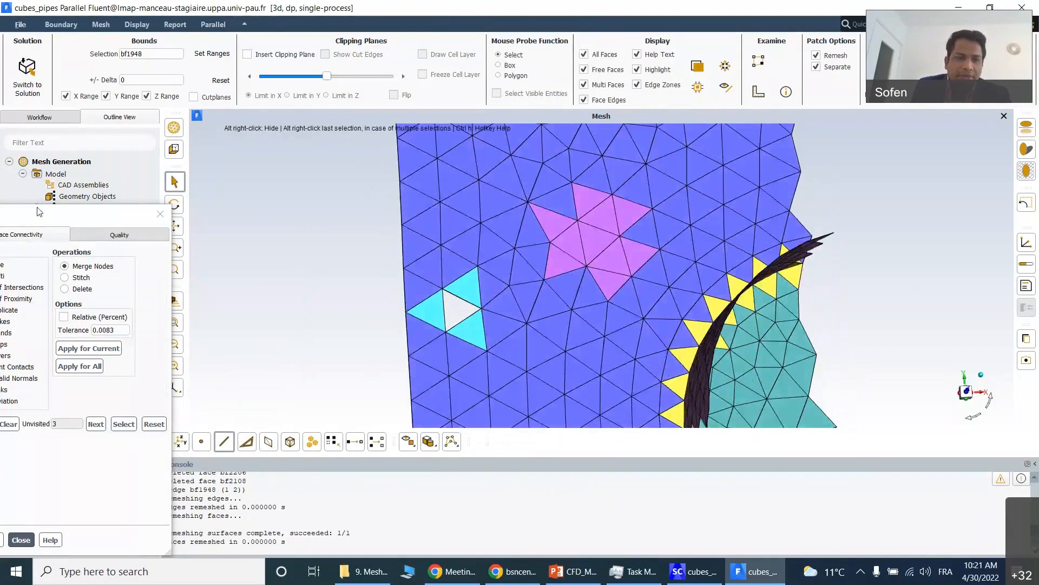
# - Mark the remaining free faces and delete the three marked faces around the small triangular hole
pyautogui.moveTo(66, 216); pyautogui.dragTo(368, 98)
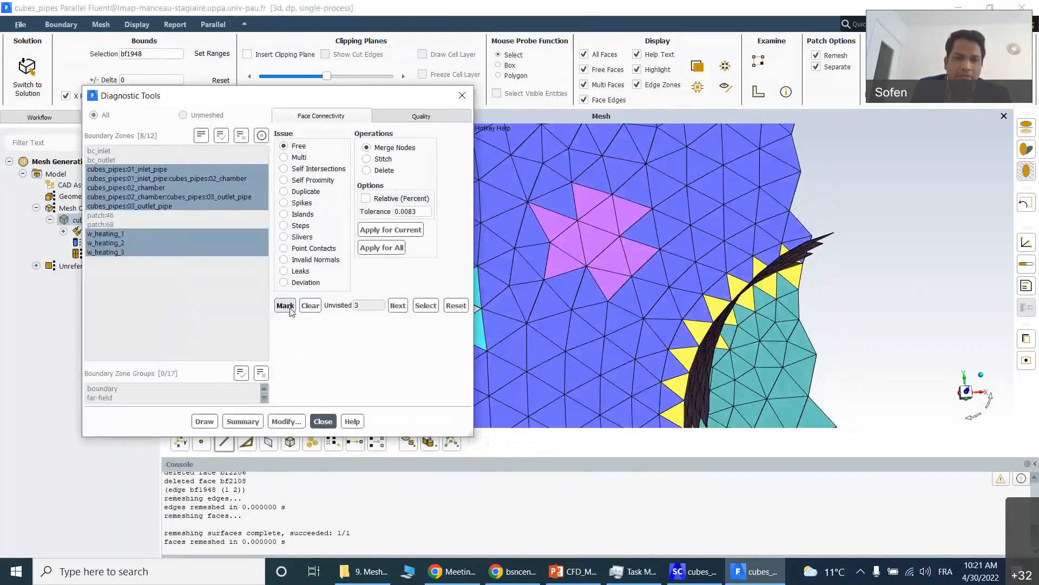
pyautogui.click(310, 305)
pyautogui.click(399, 305)
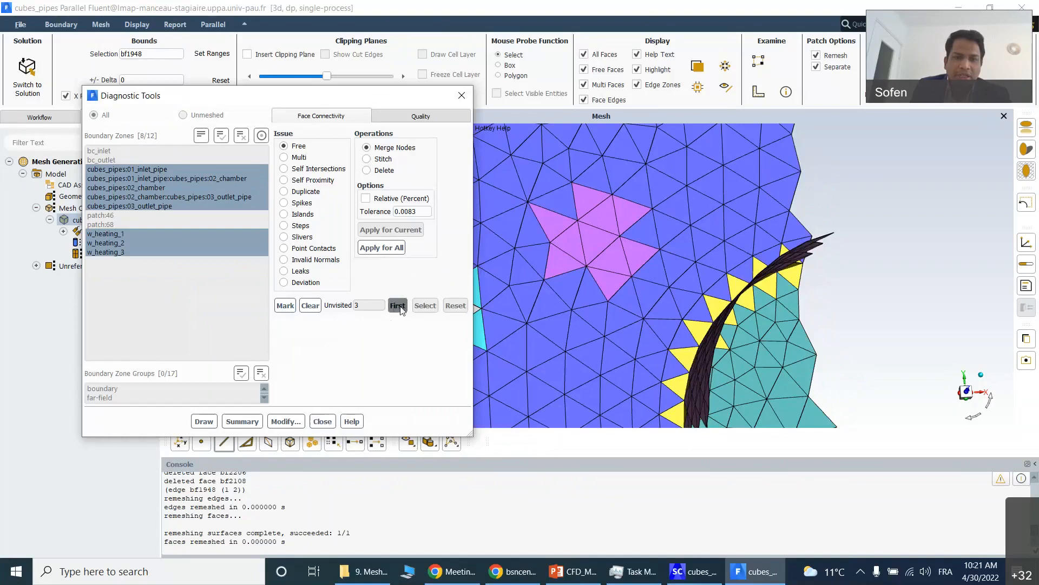
pyautogui.moveTo(423, 105); pyautogui.dragTo(112, 186)
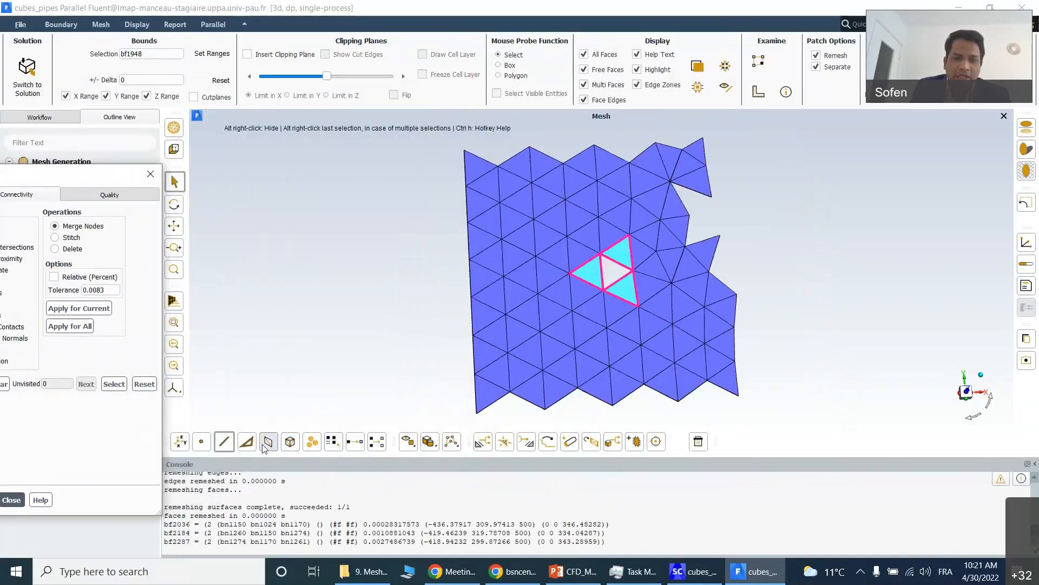
pyautogui.click(698, 443)
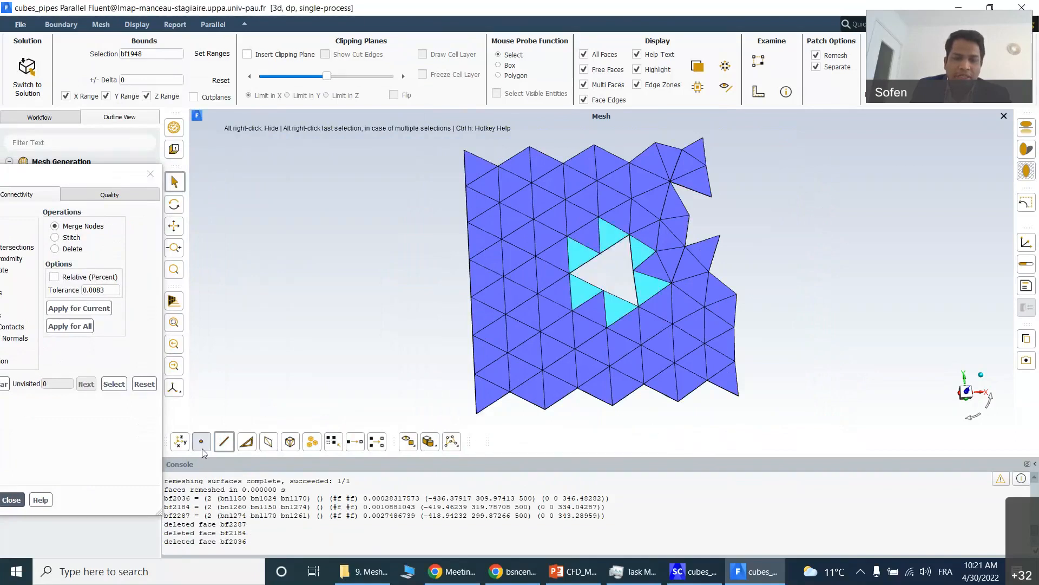
# - Patch the triangular hole from its free edge, adding it to cubes_pipes with zone type wall, and close the diagnostic tools
pyautogui.click(638, 292)
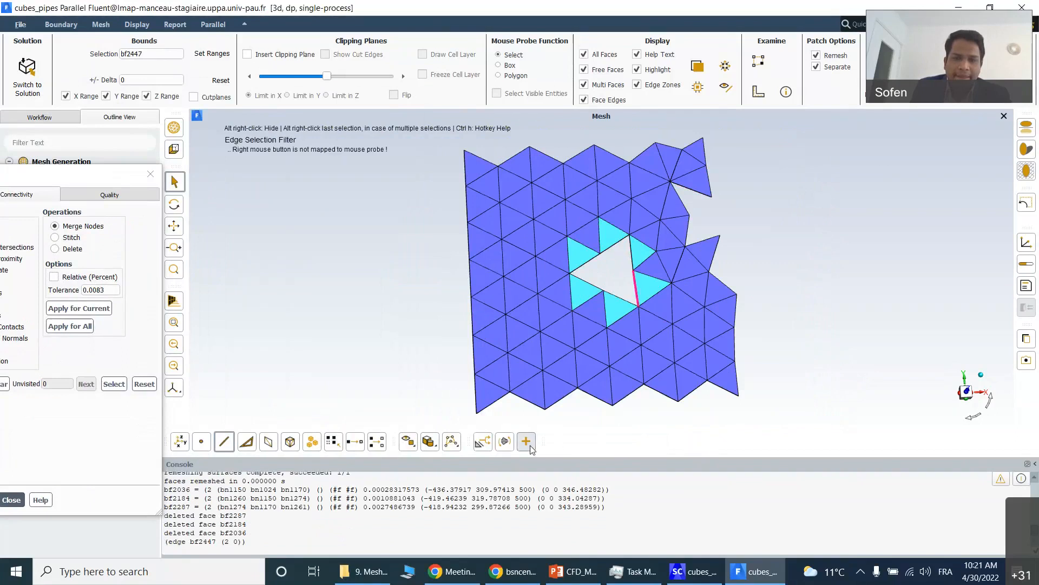
pyautogui.click(529, 444)
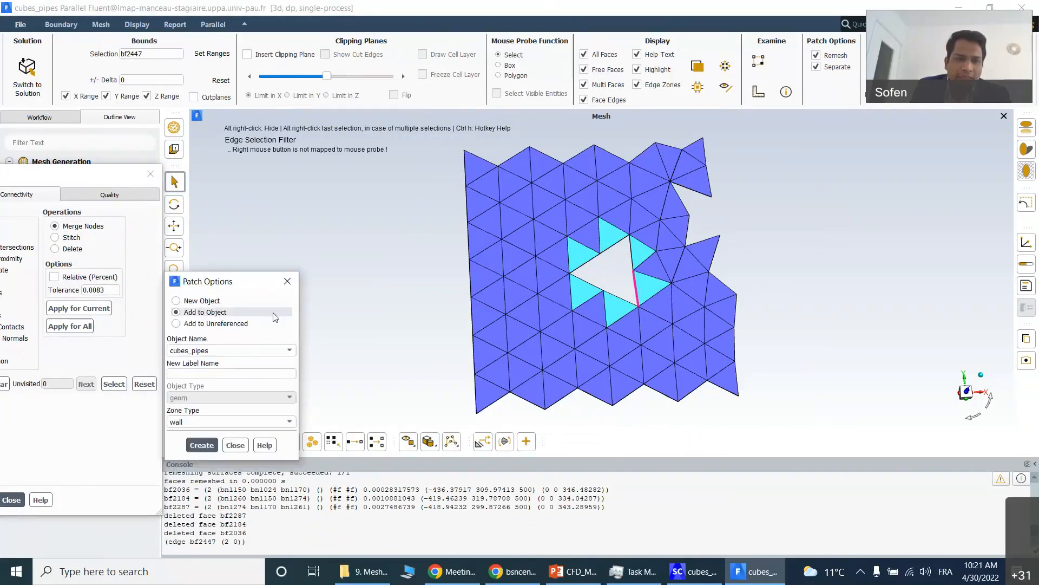
pyautogui.click(201, 445)
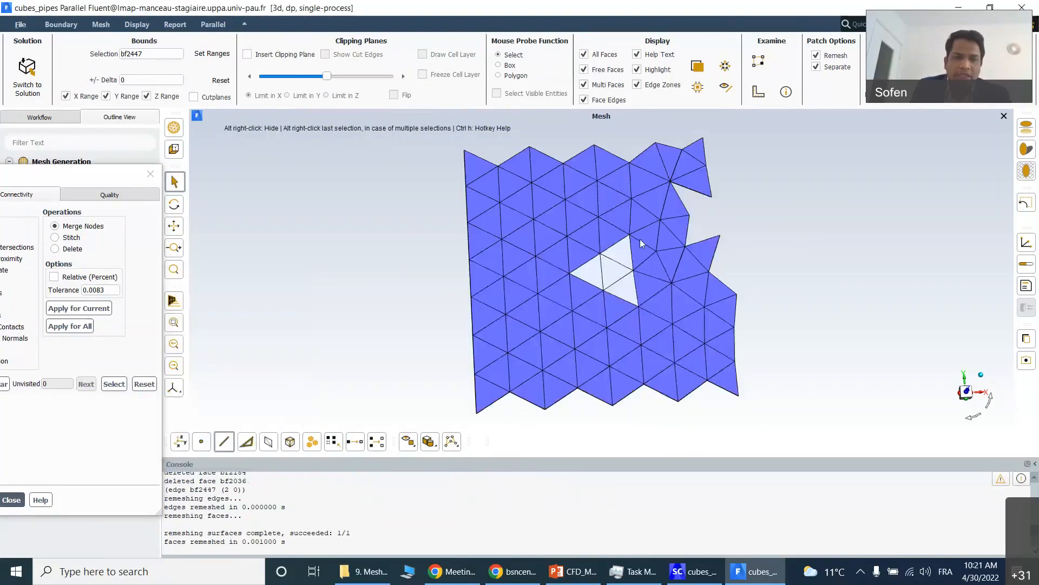
pyautogui.click(150, 174)
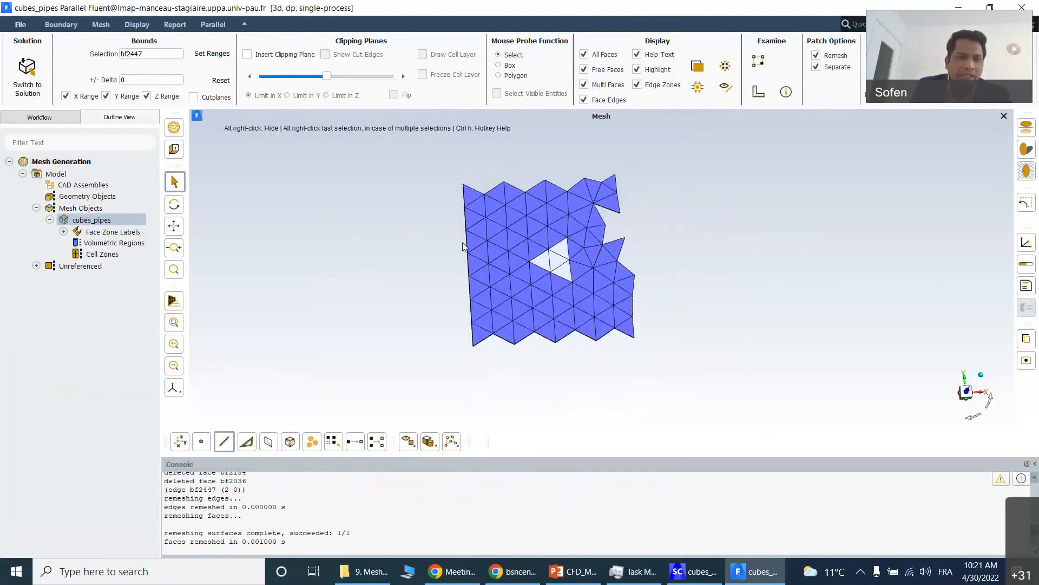
# - Expand the face zone labels of cubes_pipes and select patch:68 and patch:90 together
pyautogui.click(49, 219)
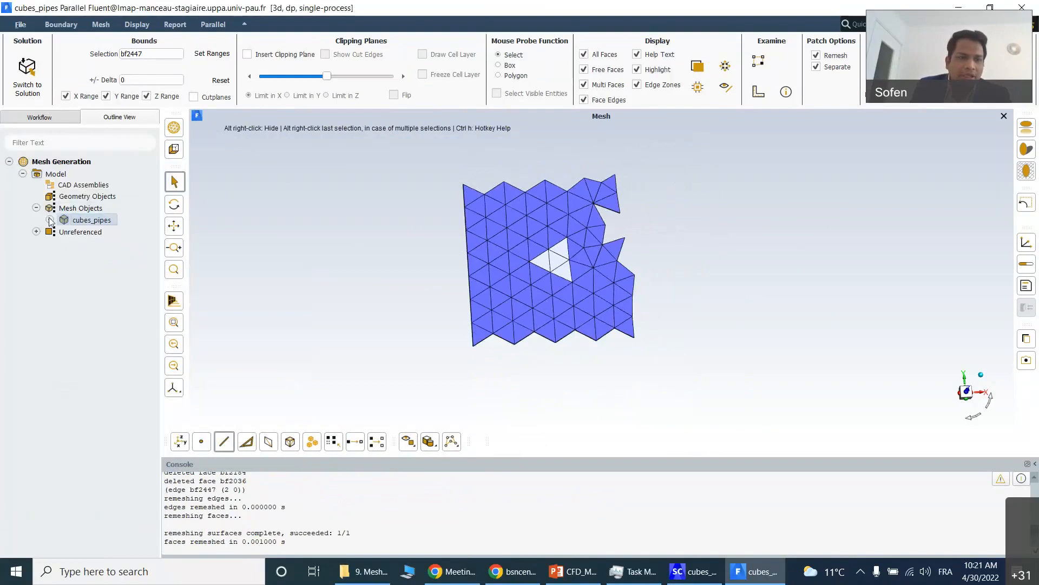
pyautogui.click(50, 219)
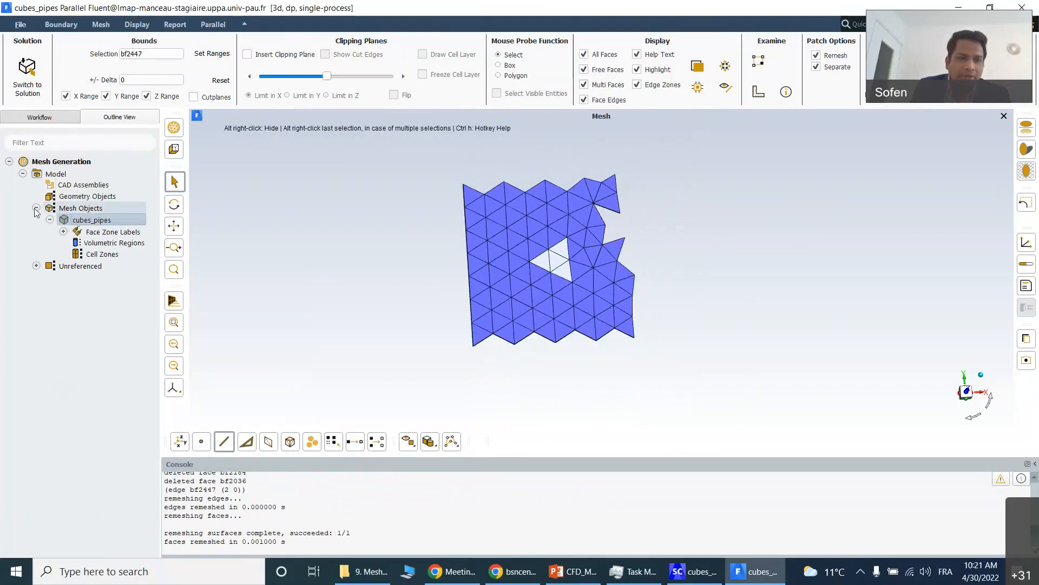
pyautogui.click(63, 232)
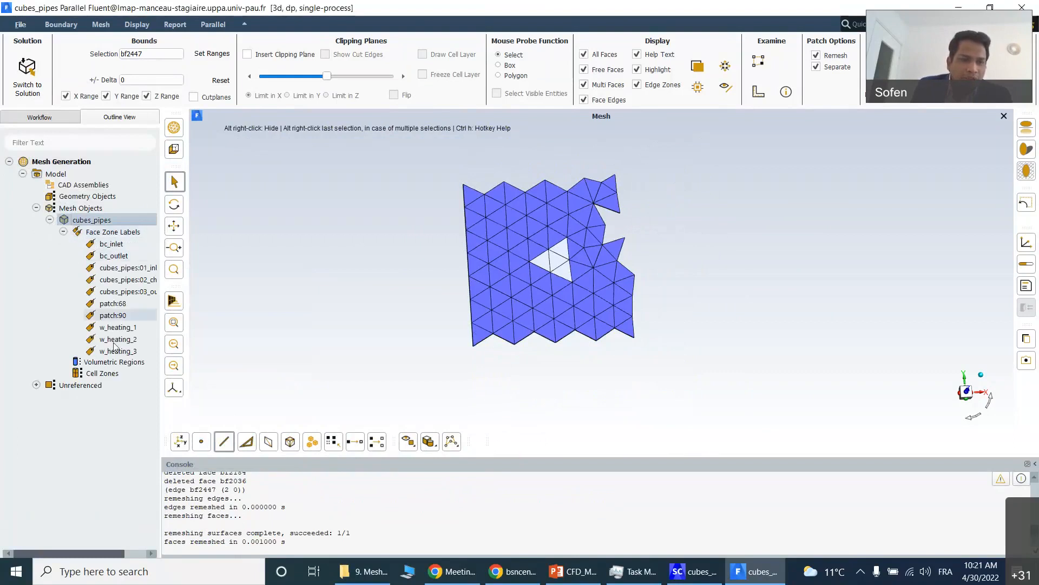
pyautogui.click(114, 316)
pyautogui.keyDown('ctrl'); pyautogui.click(121, 306); pyautogui.keyUp('ctrl')
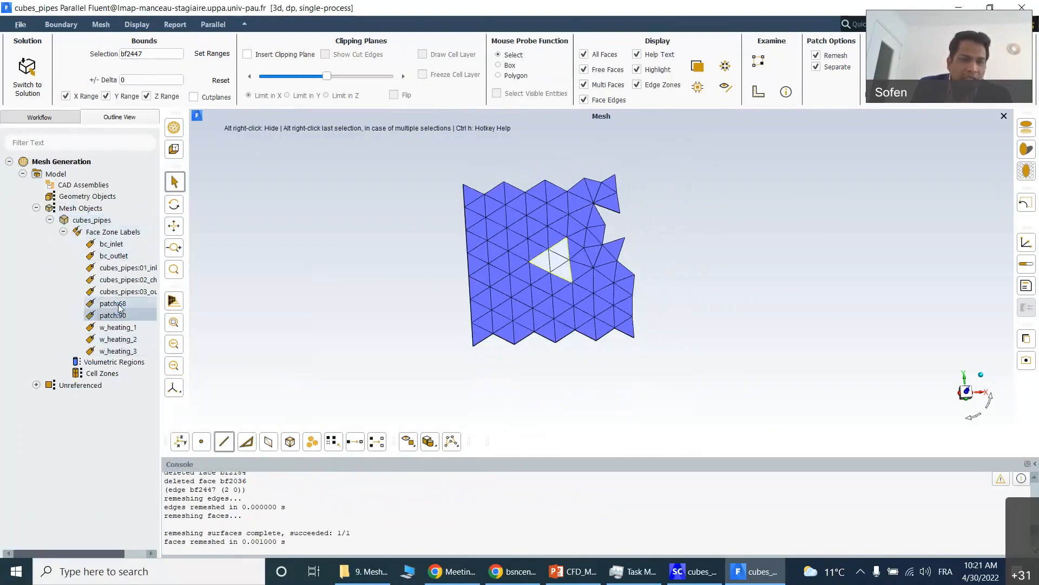
pyautogui.keyDown('ctrl'); pyautogui.click(120, 307); pyautogui.keyUp('ctrl')
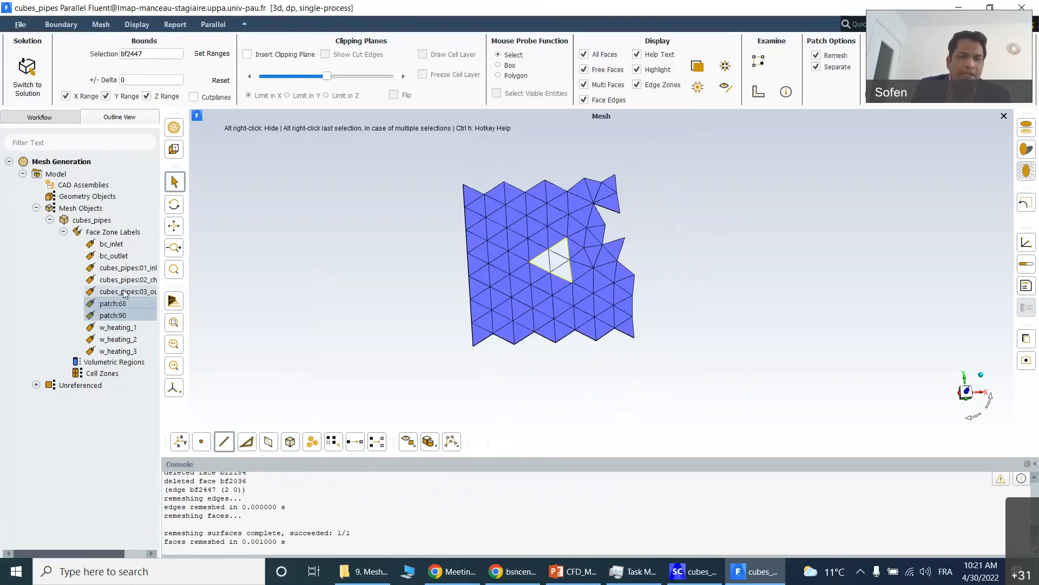
pyautogui.rightClick(338, 278)
pyautogui.click(60, 24)
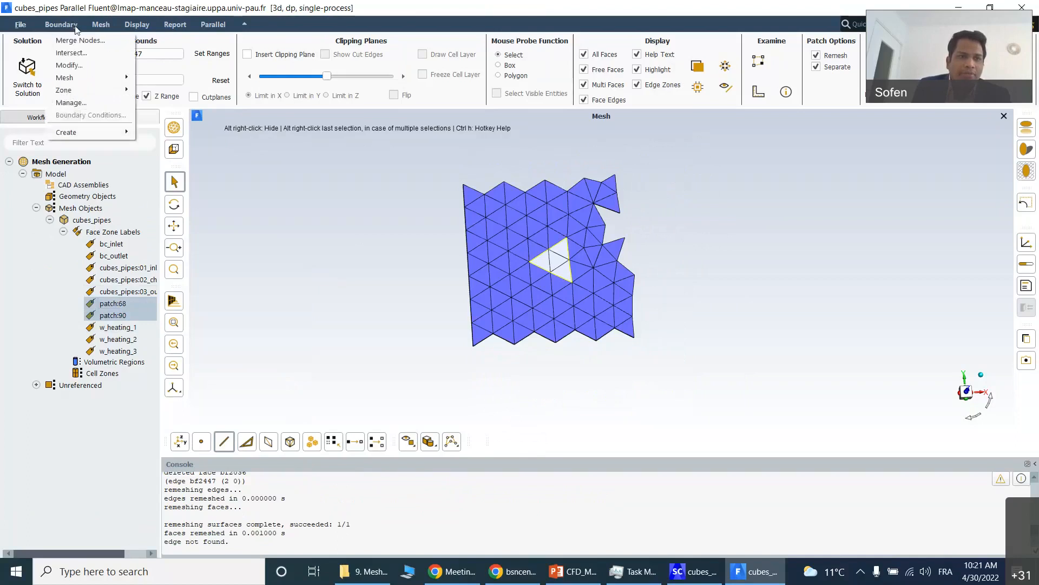
pyautogui.moveTo(79, 92)
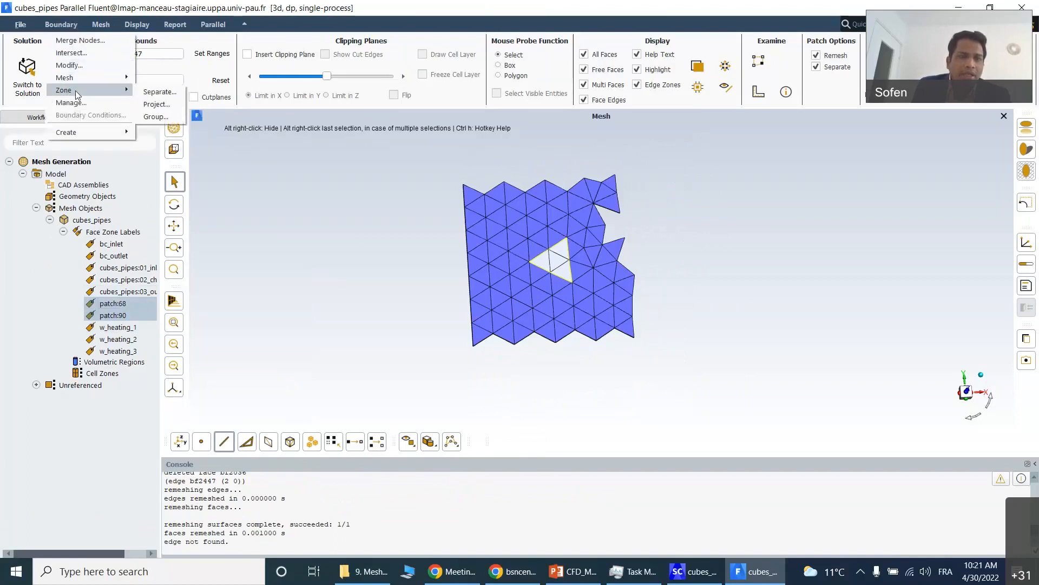
pyautogui.rightClick(421, 295)
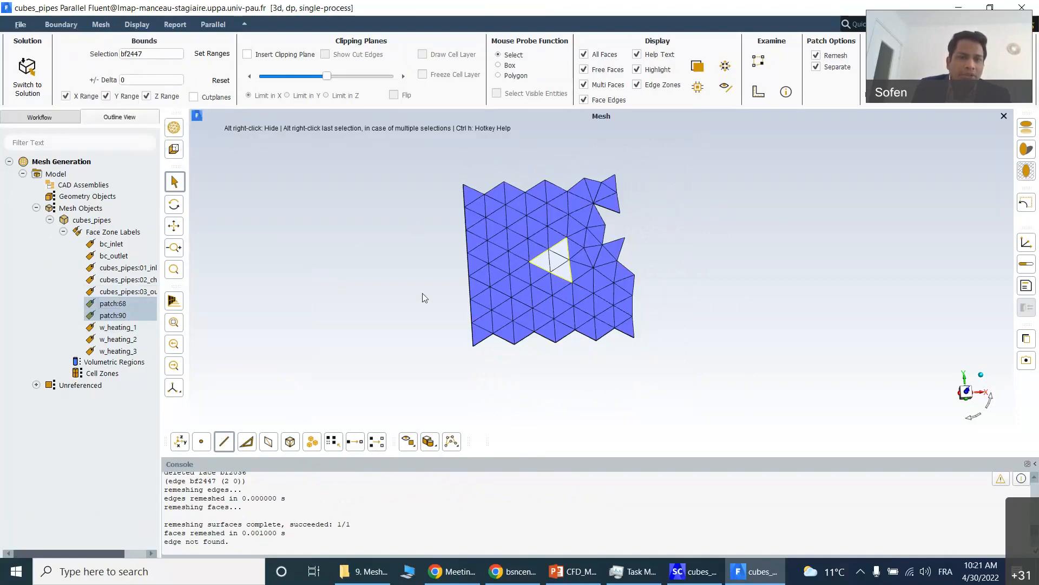
# - Select the cubes_pipes:02_chamber zone in the mesh and redraw the whole cubes_pipes mesh object
pyautogui.click(267, 441)
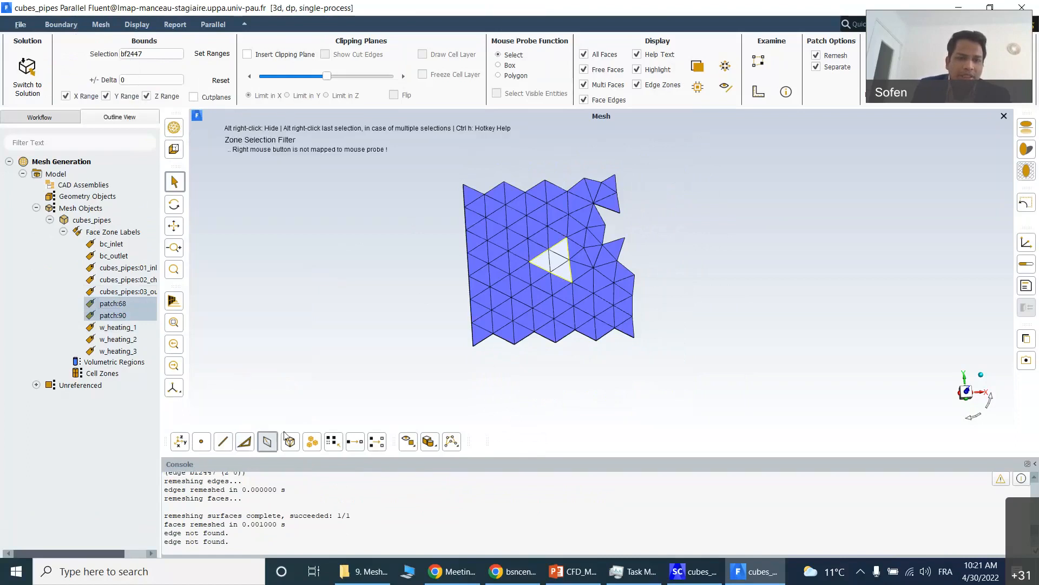
pyautogui.click(495, 240)
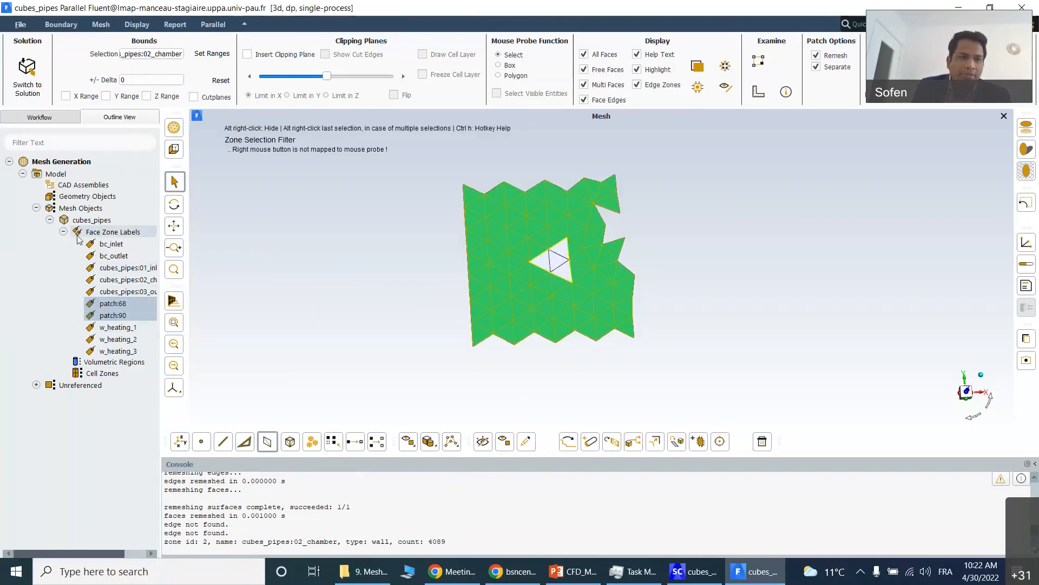
pyautogui.rightClick(88, 222)
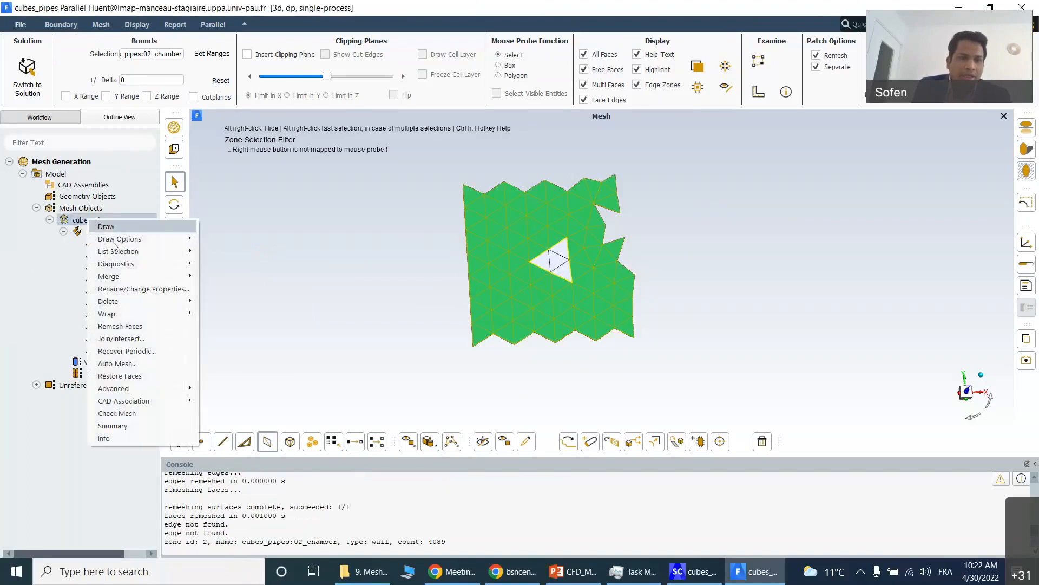
pyautogui.moveTo(119, 277)
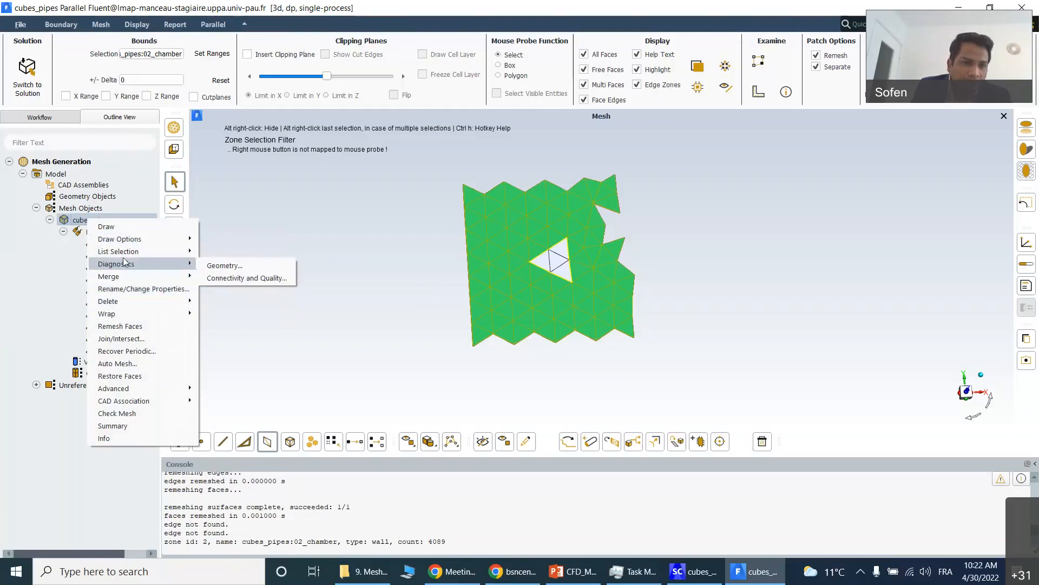
pyautogui.click(124, 227)
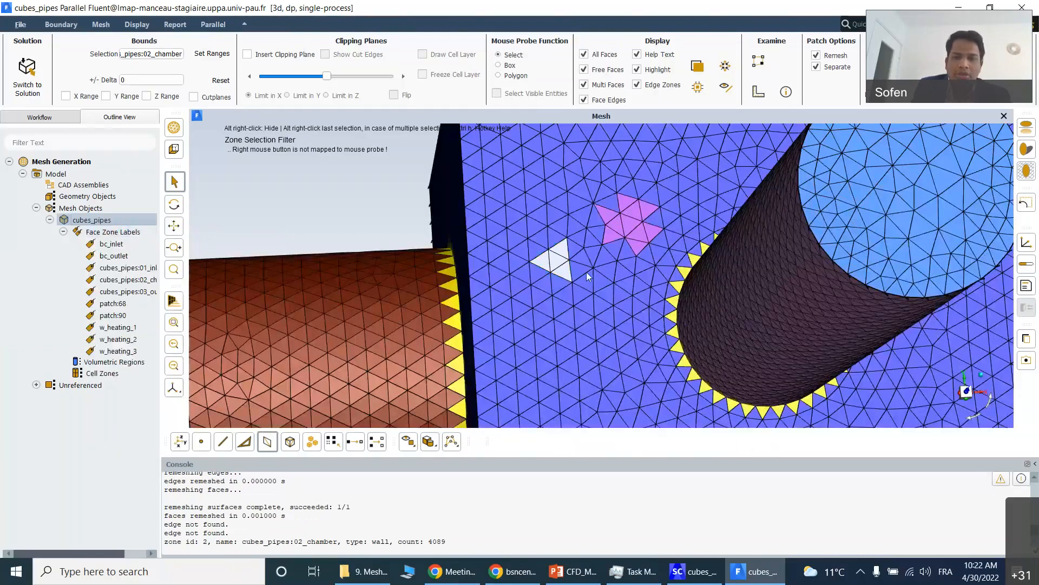
# - Open the face zone manager for boundaries and set it to merge zones by Larger Area
pyautogui.scroll(-3, 576, 275)
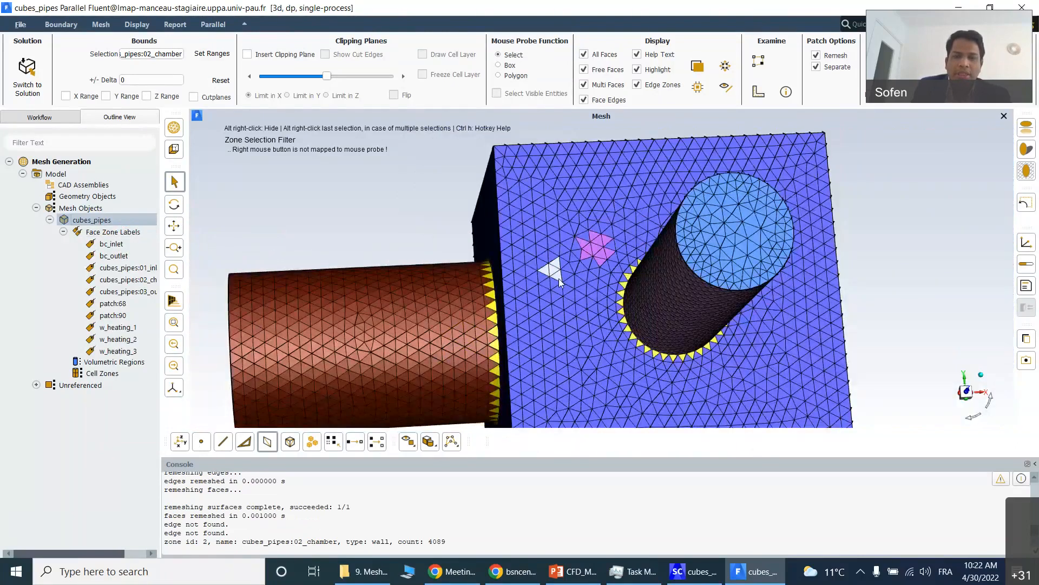
pyautogui.scroll(2, 603, 233)
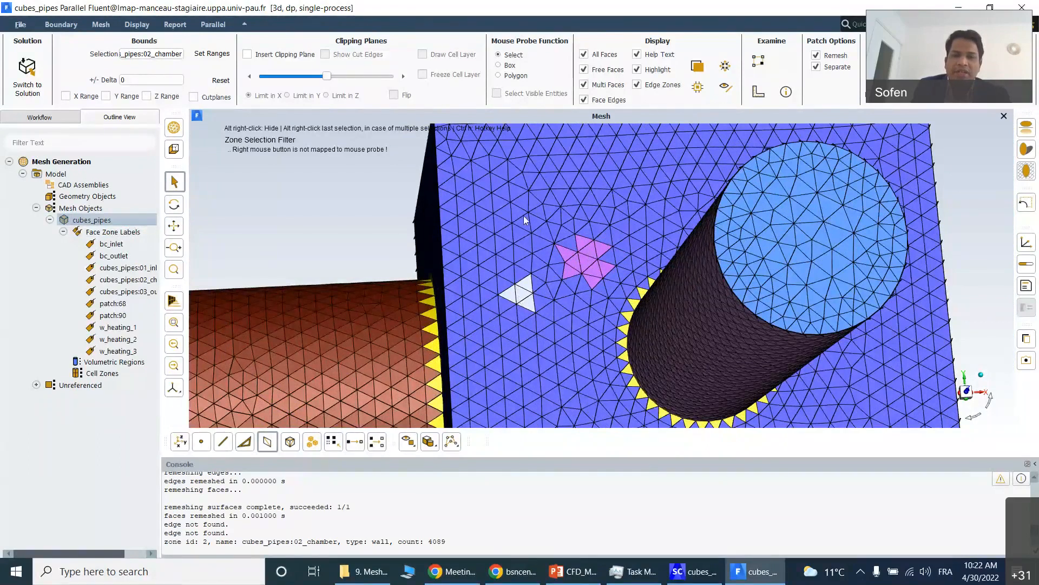
pyautogui.click(60, 26)
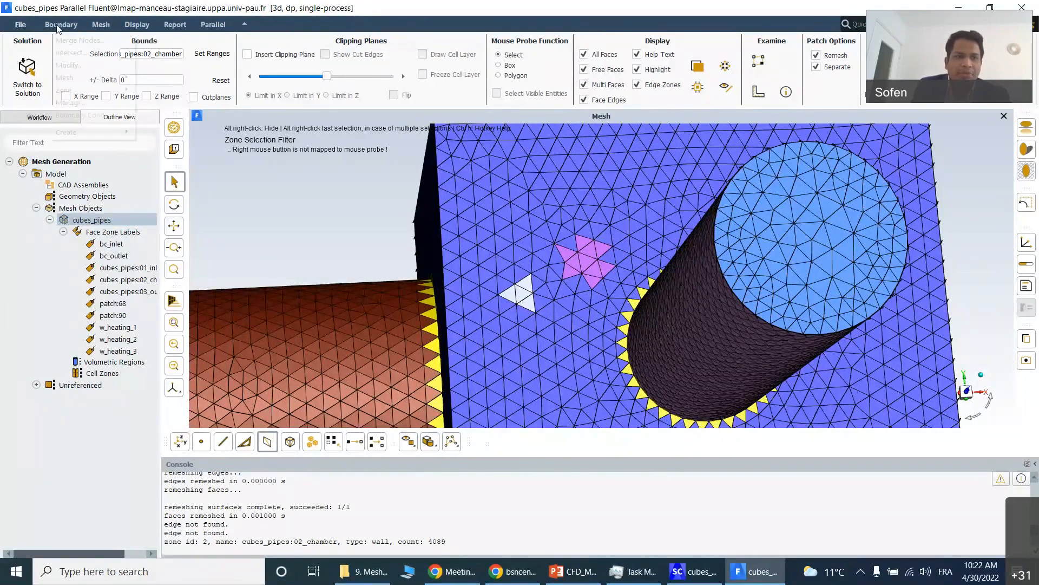
pyautogui.click(71, 103)
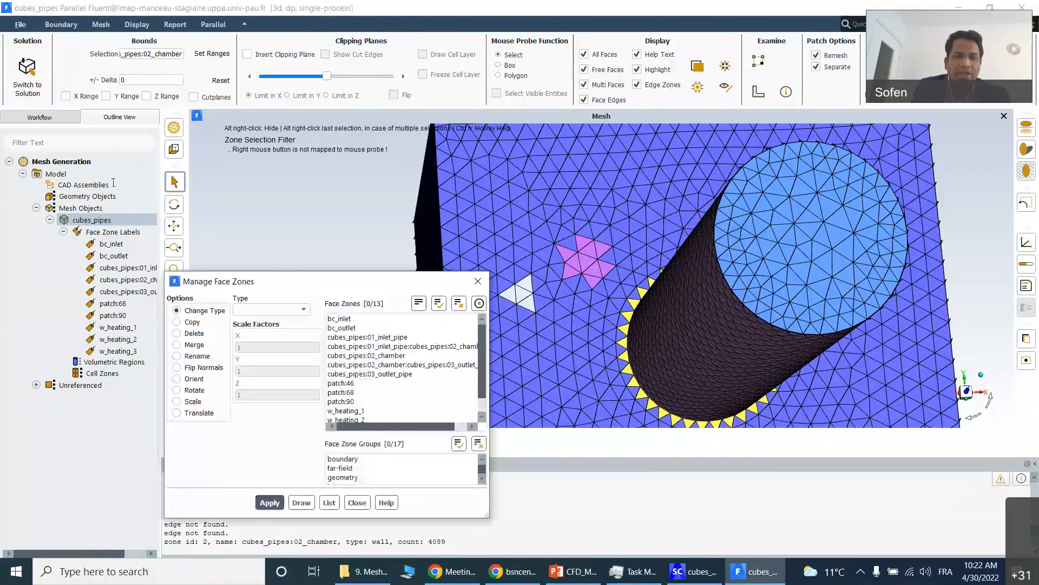
pyautogui.moveTo(249, 281); pyautogui.dragTo(111, 68)
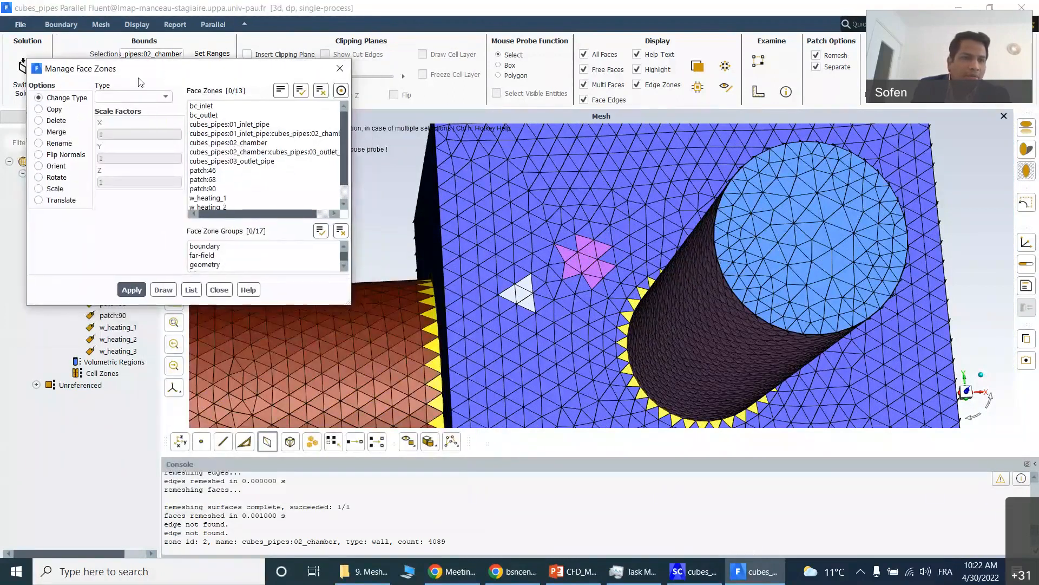
pyautogui.click(39, 132)
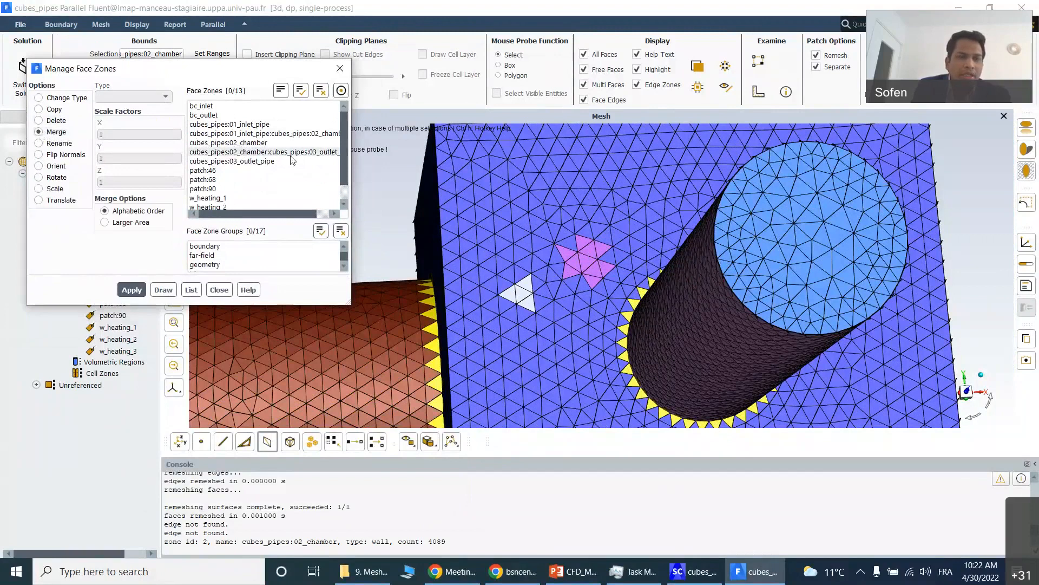
pyautogui.moveTo(347, 297); pyautogui.dragTo(389, 375)
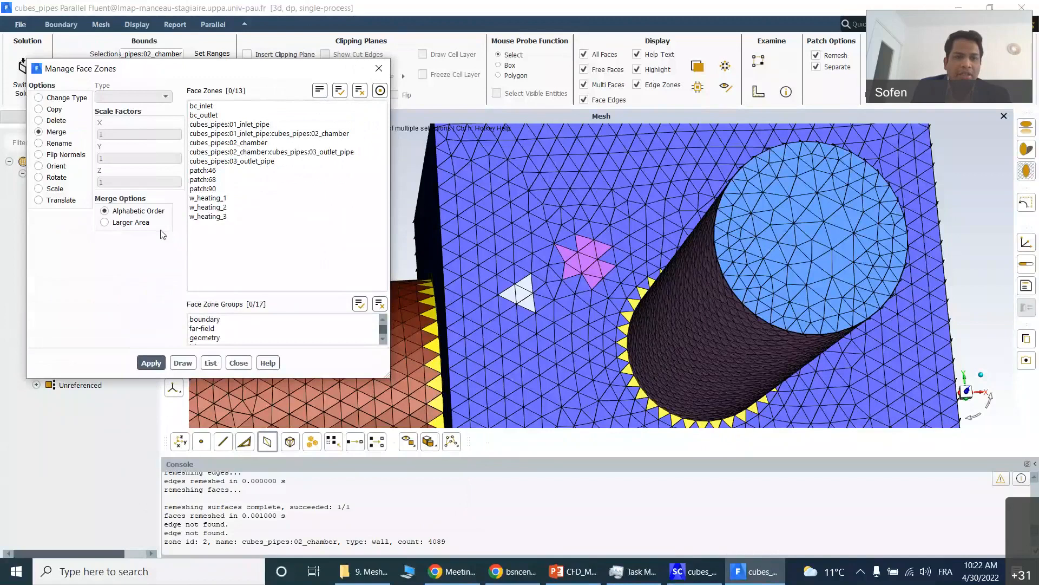
pyautogui.click(105, 224)
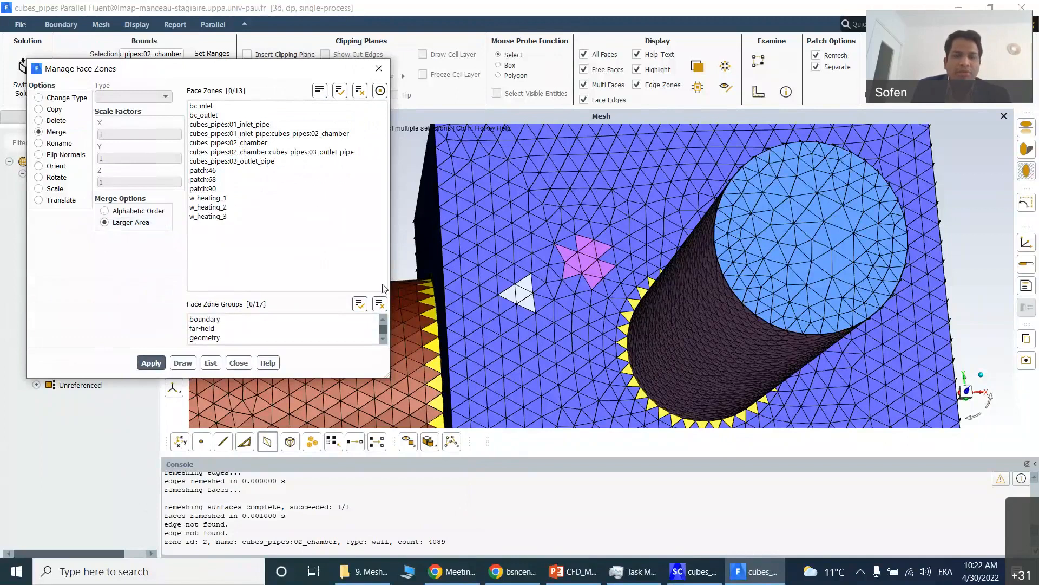
# - Merge patch:68 and patch:90 with the cubes_pipes:02_chamber zone and close the face zone manager
pyautogui.rightClick(514, 226)
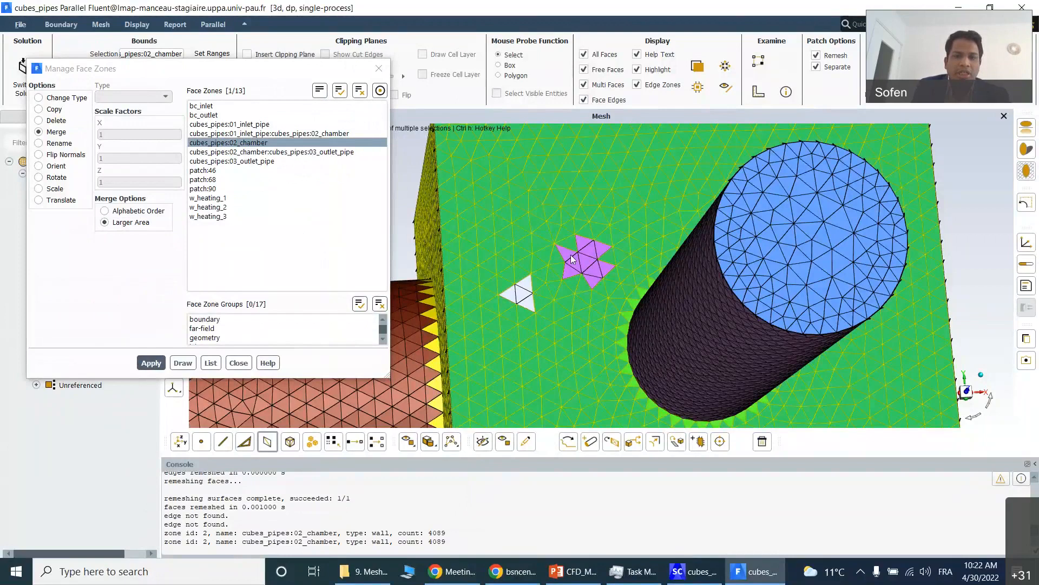
pyautogui.rightClick(605, 268)
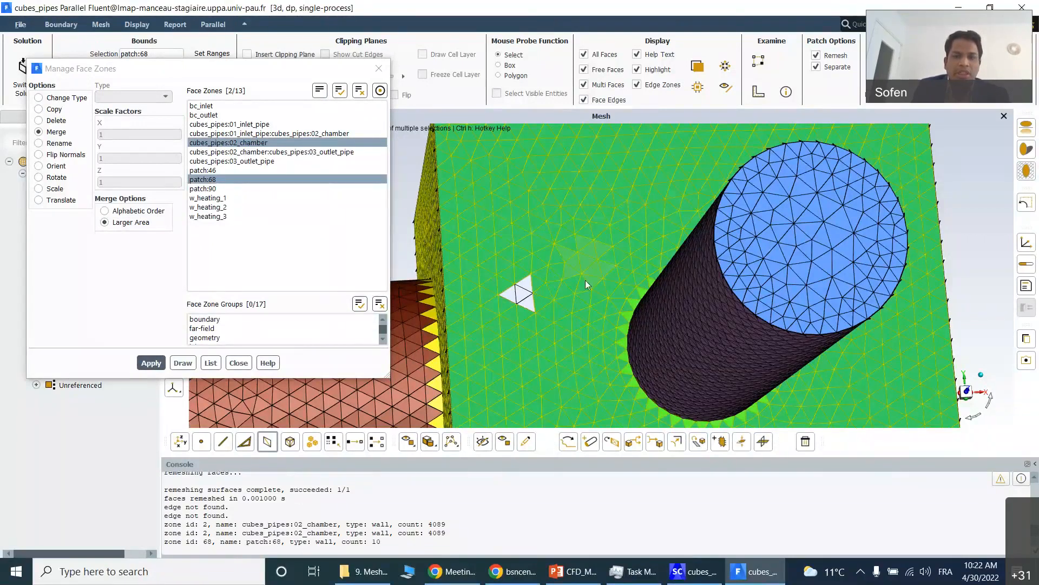
pyautogui.rightClick(530, 307)
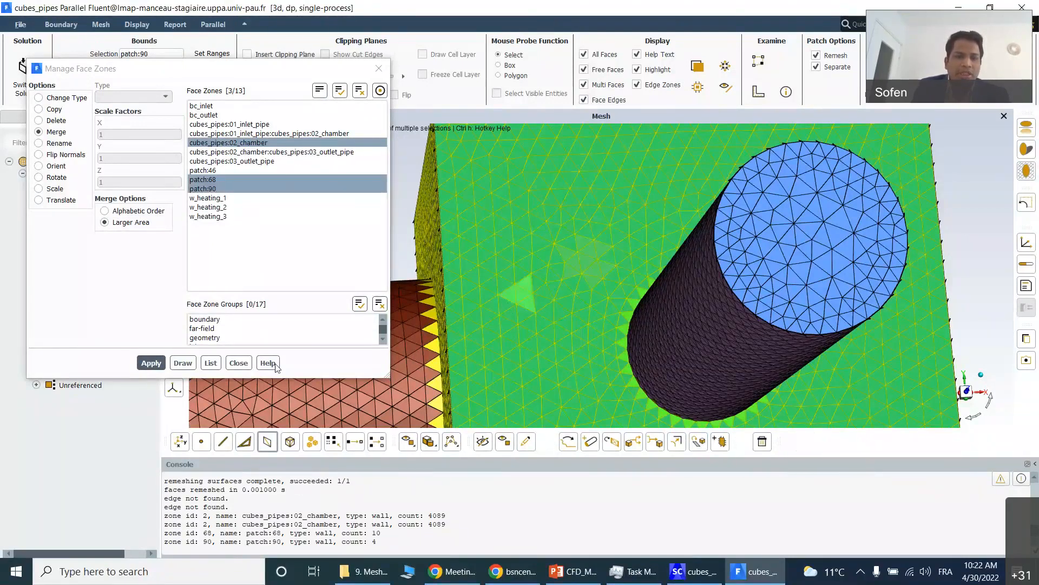
pyautogui.click(154, 363)
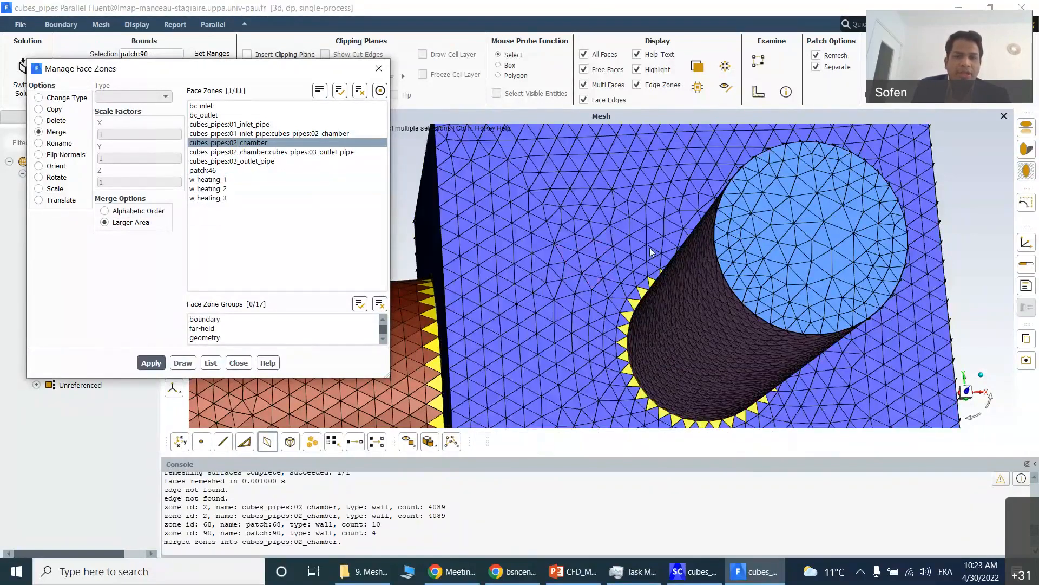
pyautogui.scroll(4, 570, 209)
pyautogui.scroll(-5, 569, 209)
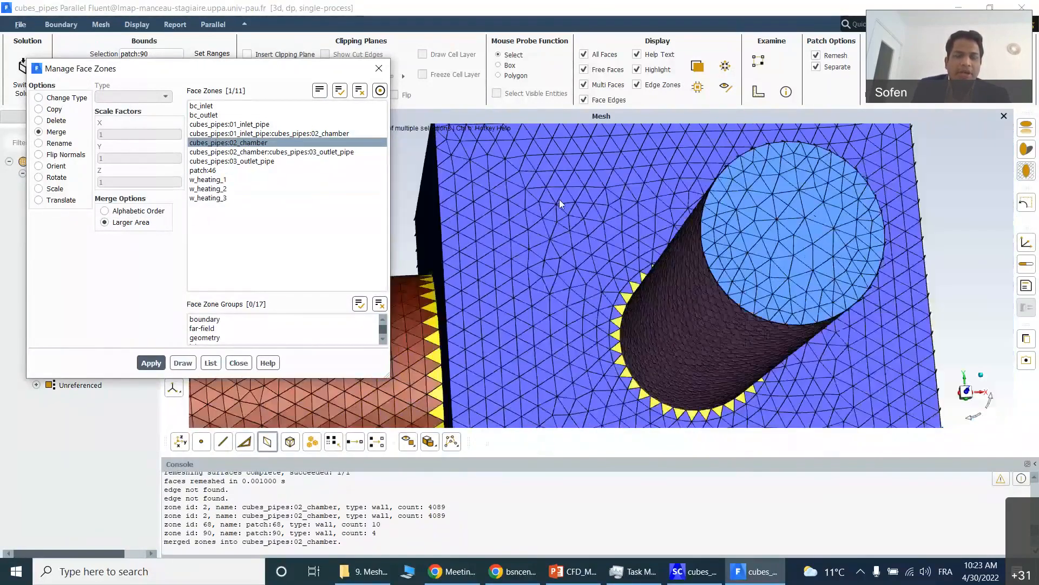
pyautogui.scroll(2, 537, 171)
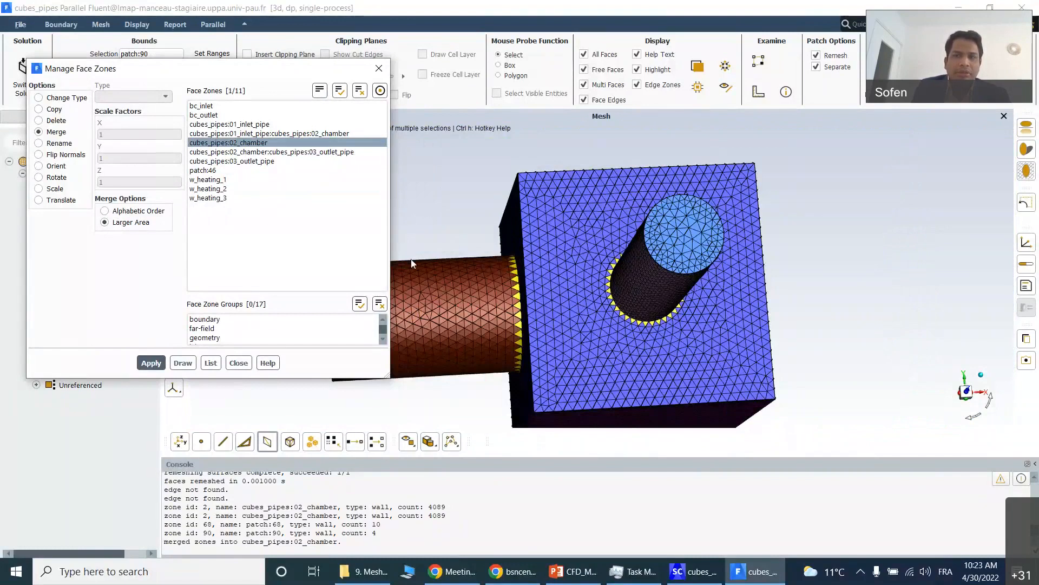
pyautogui.click(239, 363)
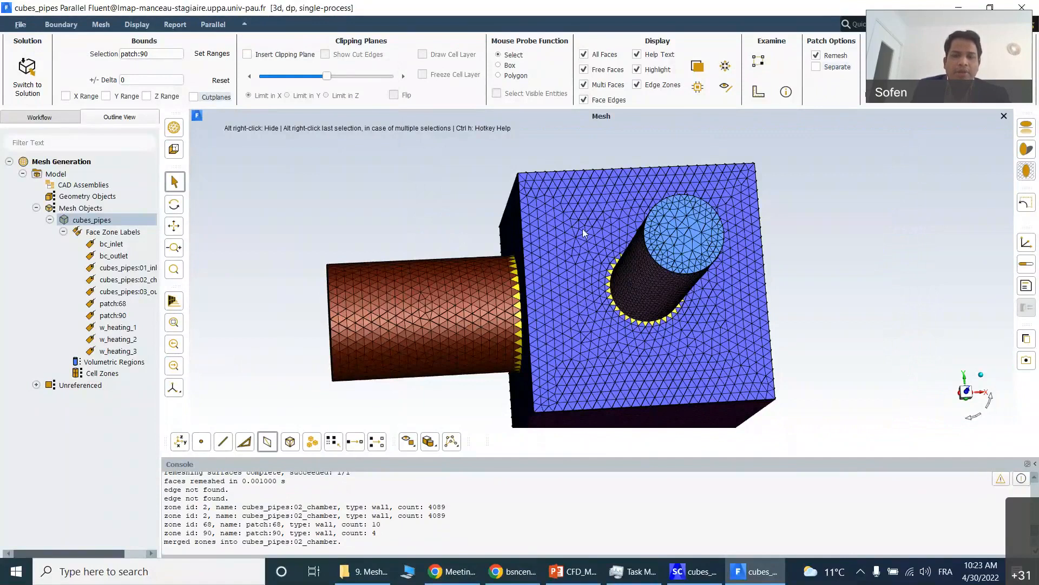
# - Delete two adjacent triangular faces from the chamber wall beside the pipe to open a small hole
pyautogui.scroll(5, 570, 236)
pyautogui.scroll(3, 573, 244)
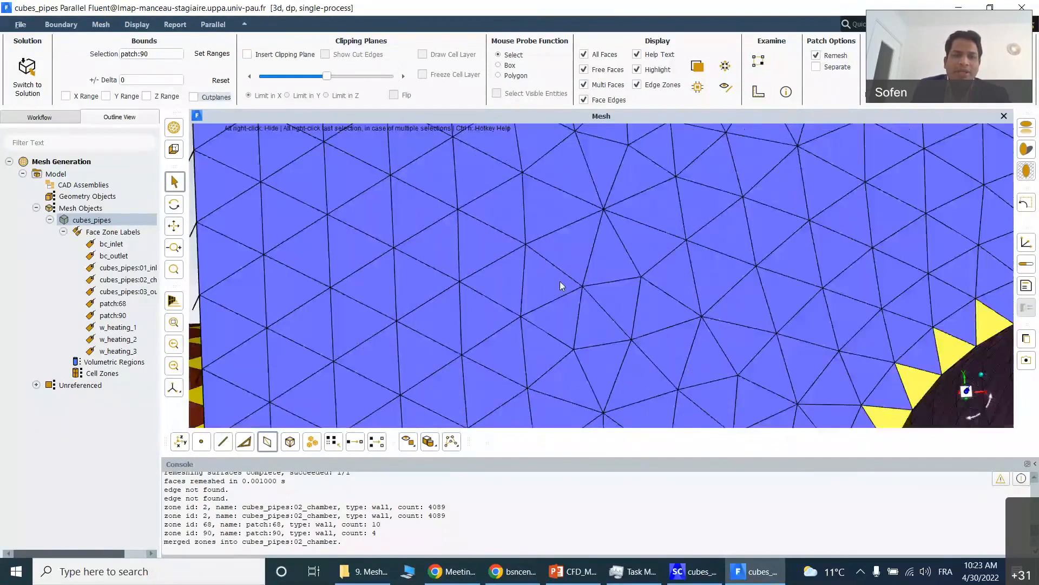
pyautogui.click(245, 442)
pyautogui.click(486, 318)
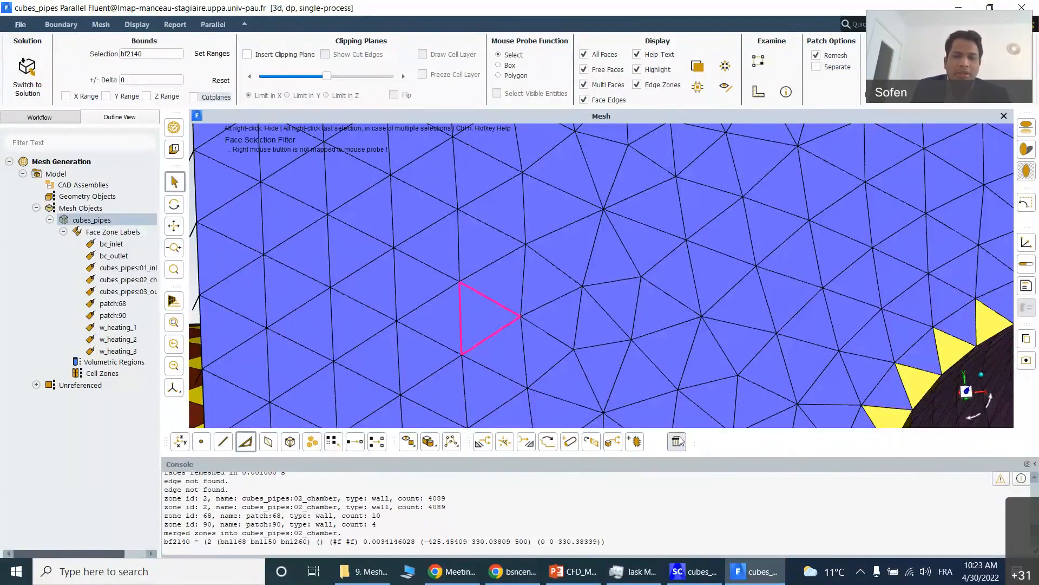
pyautogui.click(677, 441)
pyautogui.scroll(-2, 631, 330)
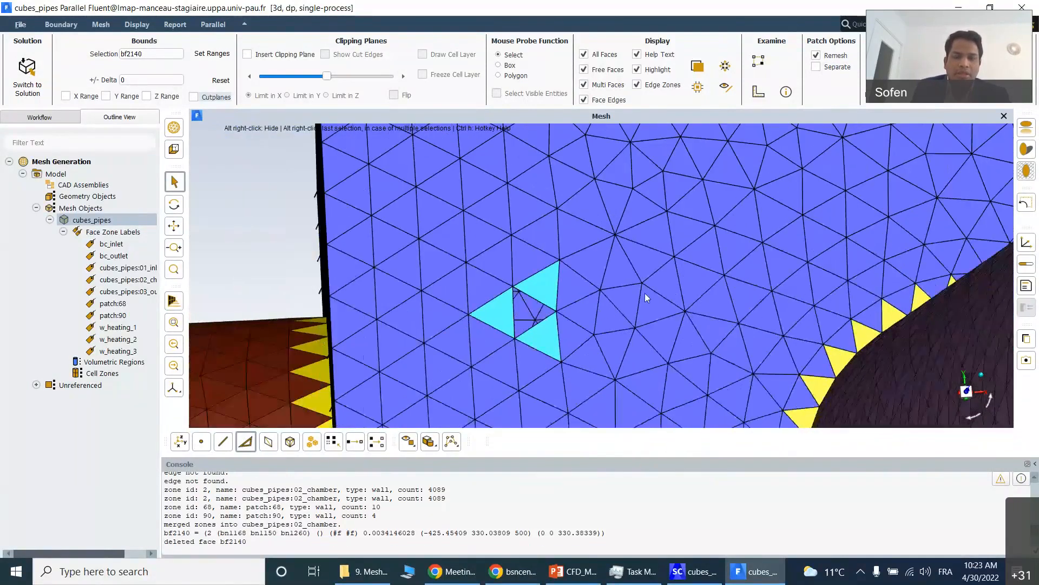
pyautogui.click(546, 297)
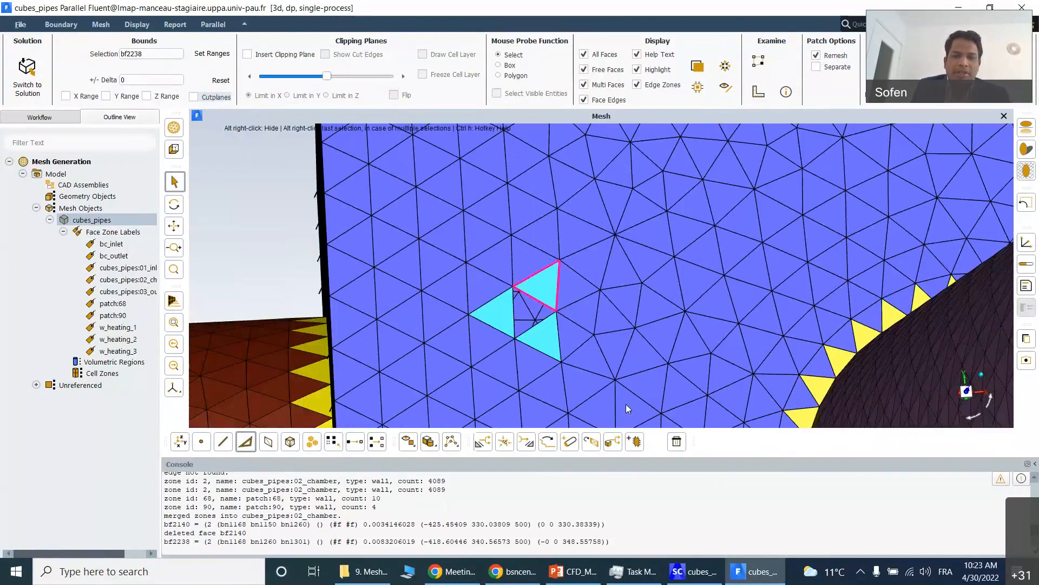
pyautogui.click(676, 441)
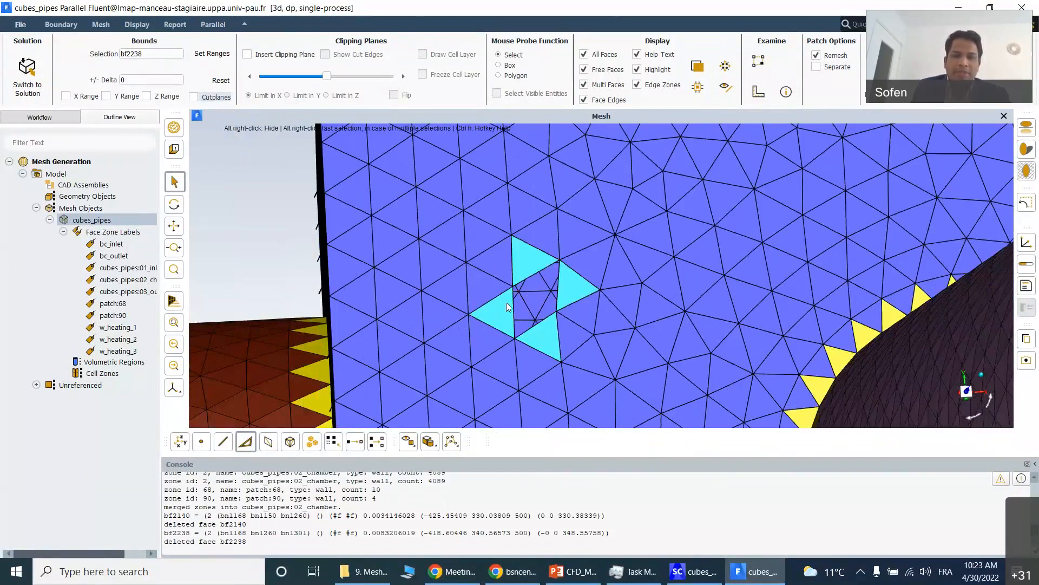
# - Patch the two-face hole in the chamber wall from its free edge with Remesh on and Separate off
pyautogui.click(224, 441)
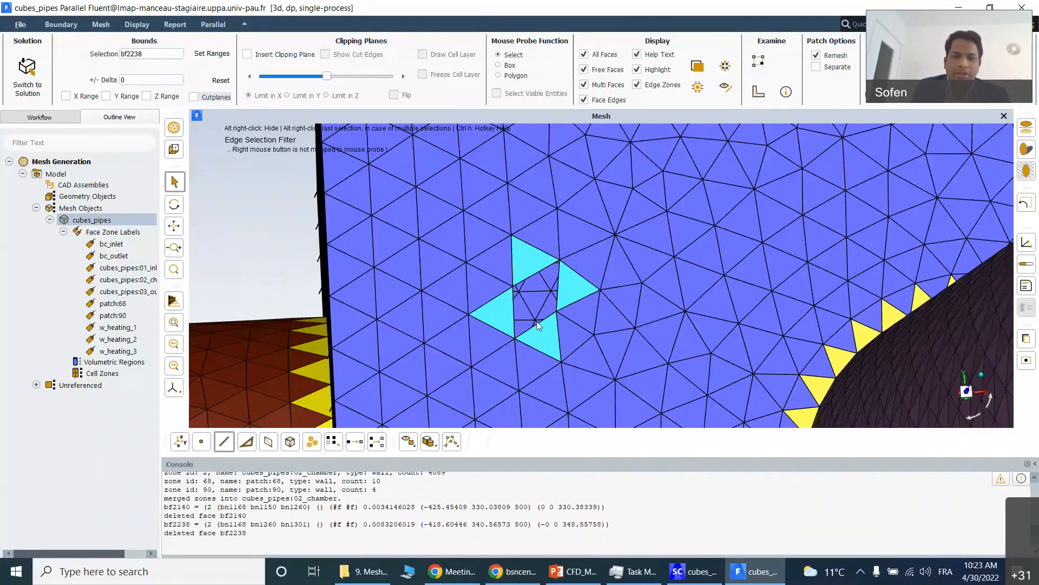
pyautogui.click(512, 313)
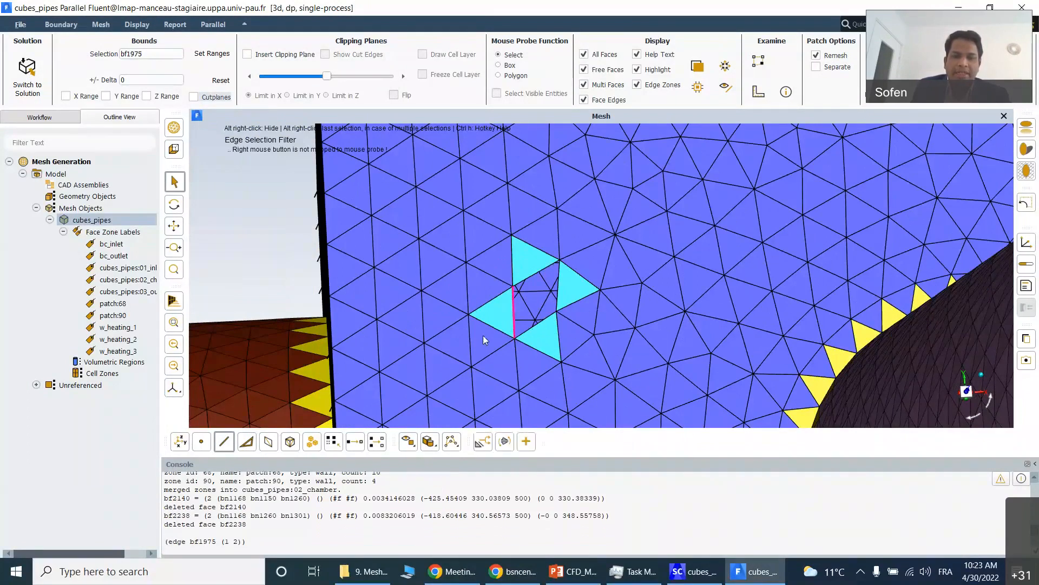
pyautogui.click(526, 442)
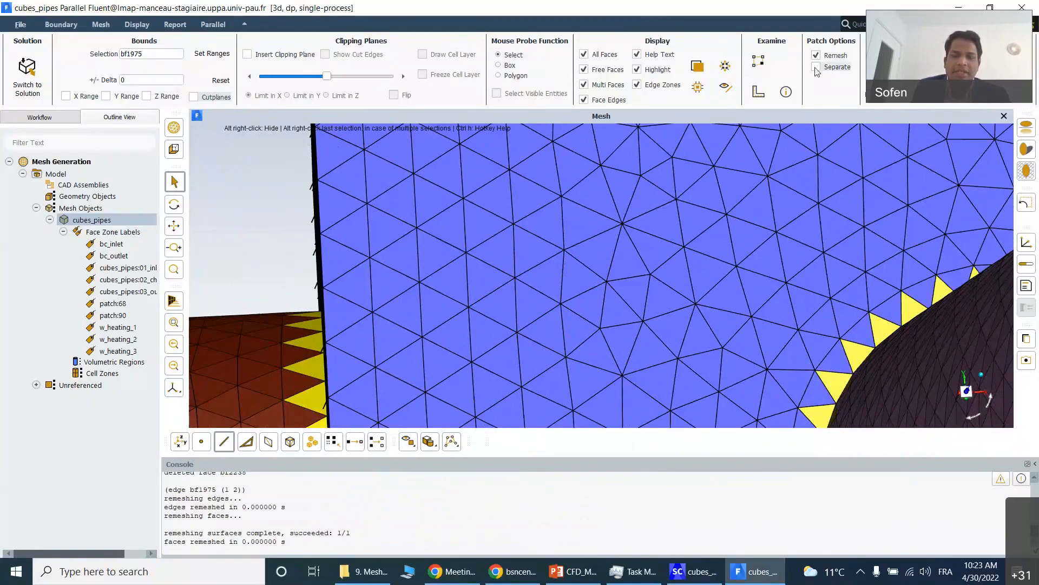
pyautogui.scroll(6, 546, 279)
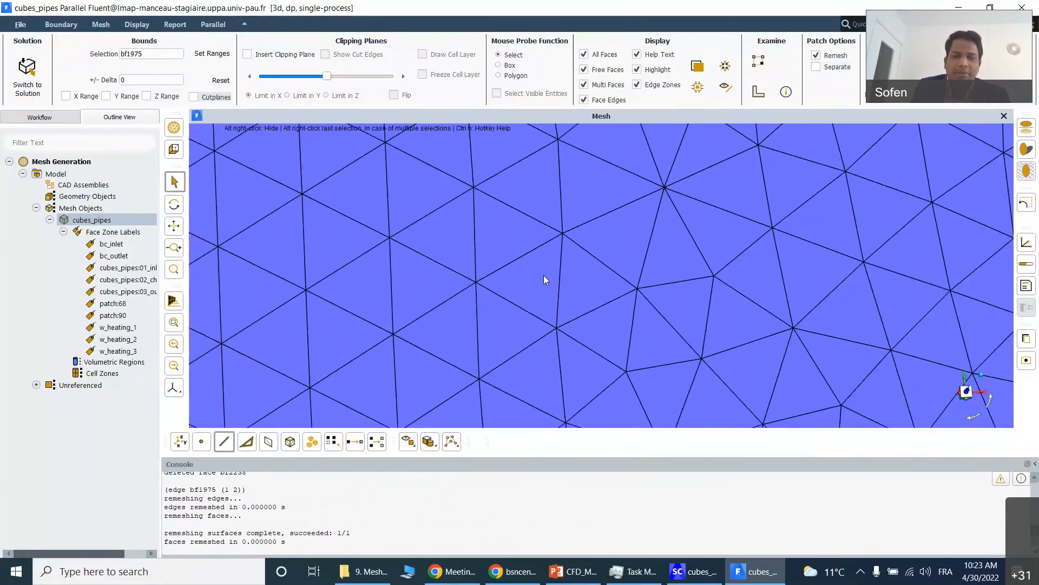
pyautogui.scroll(-8, 543, 273)
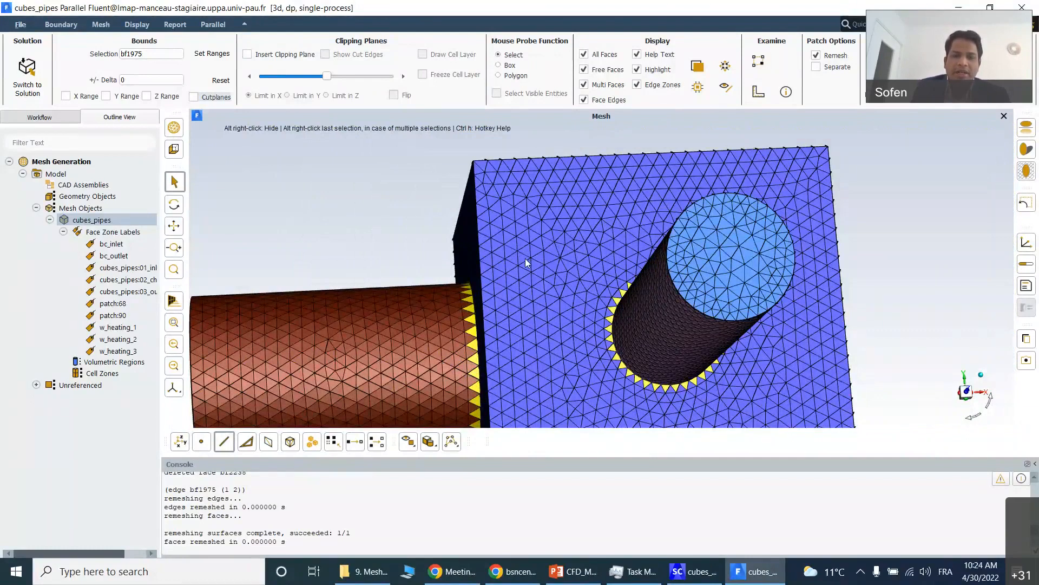
pyautogui.scroll(3, 526, 258)
pyautogui.scroll(-1, 530, 254)
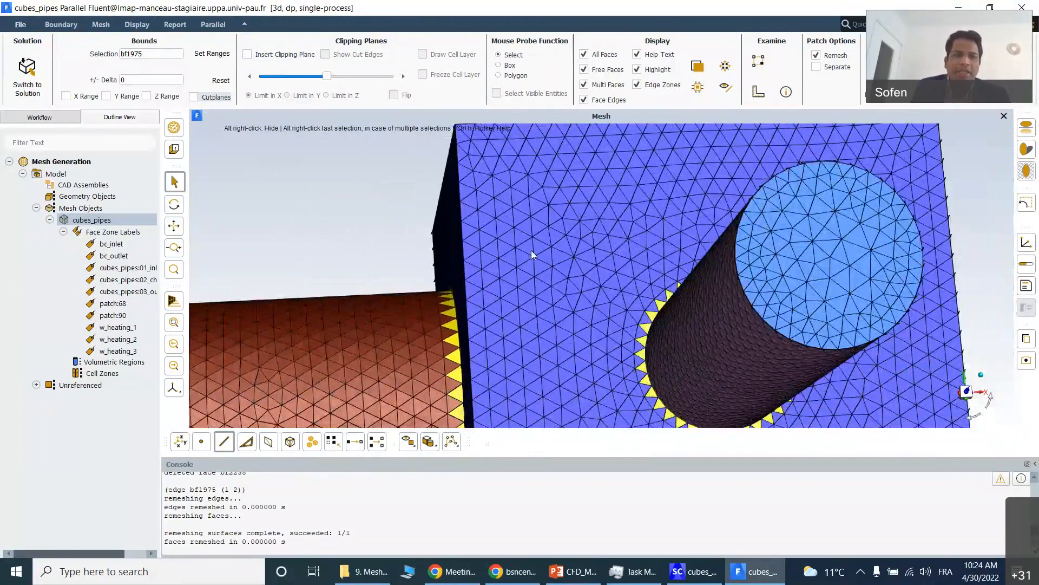
pyautogui.scroll(-1, 531, 250)
# - Examine the Rename and Change Type options for managing face zones, and close the dialog without applying anything
pyautogui.click(61, 24)
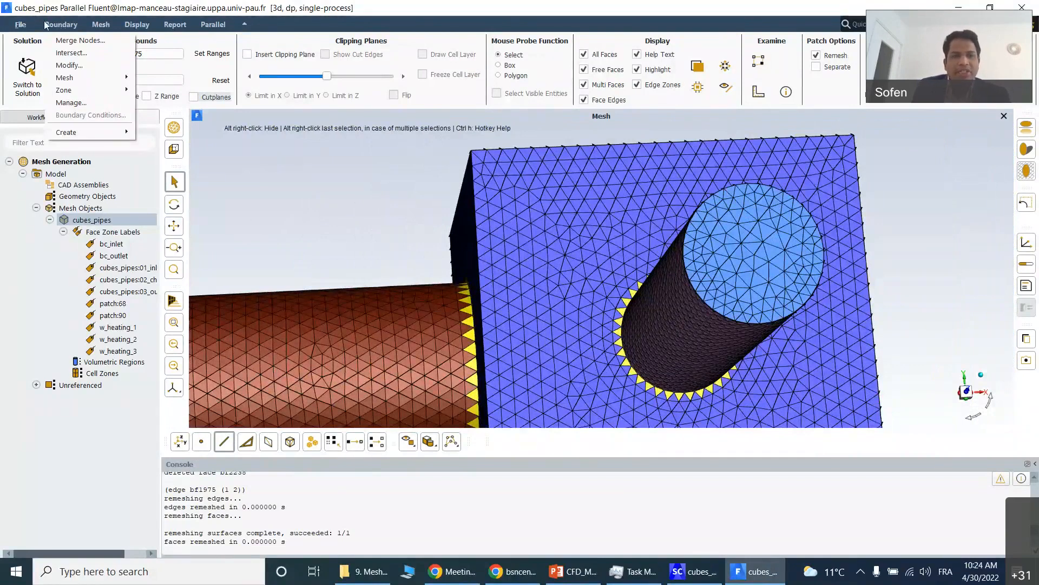
pyautogui.click(71, 103)
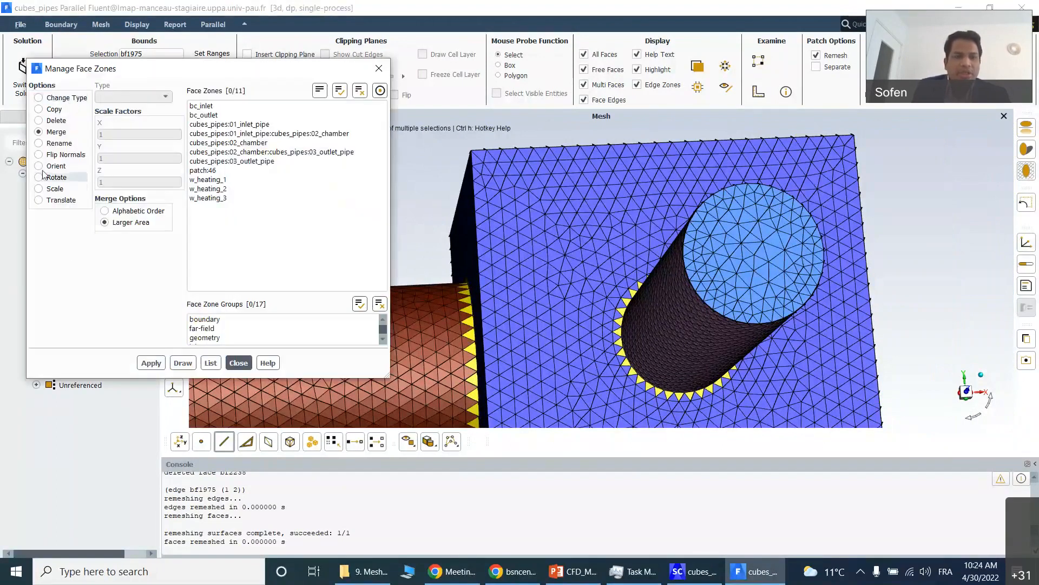
pyautogui.click(38, 143)
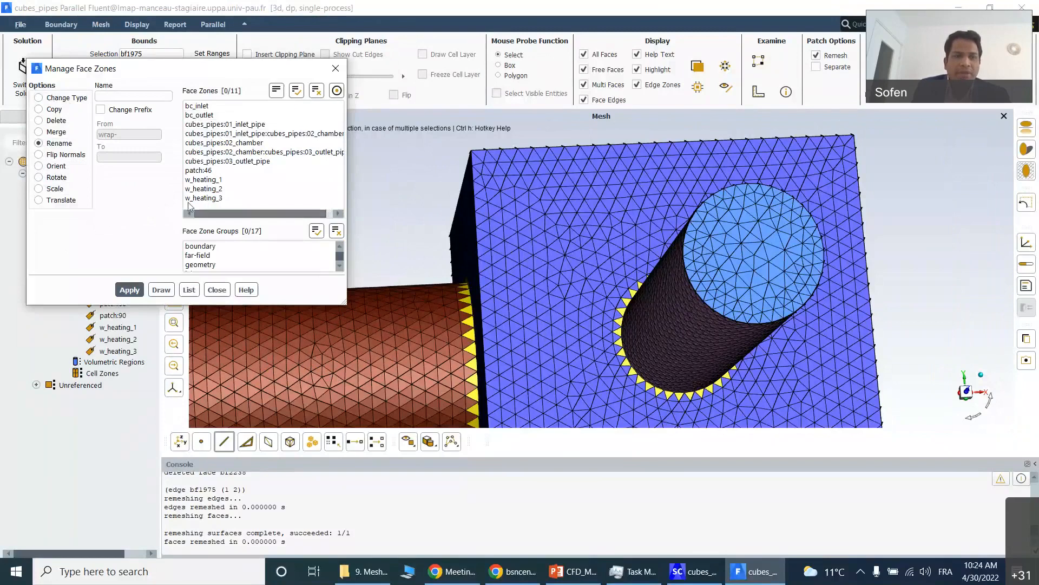
pyautogui.click(62, 98)
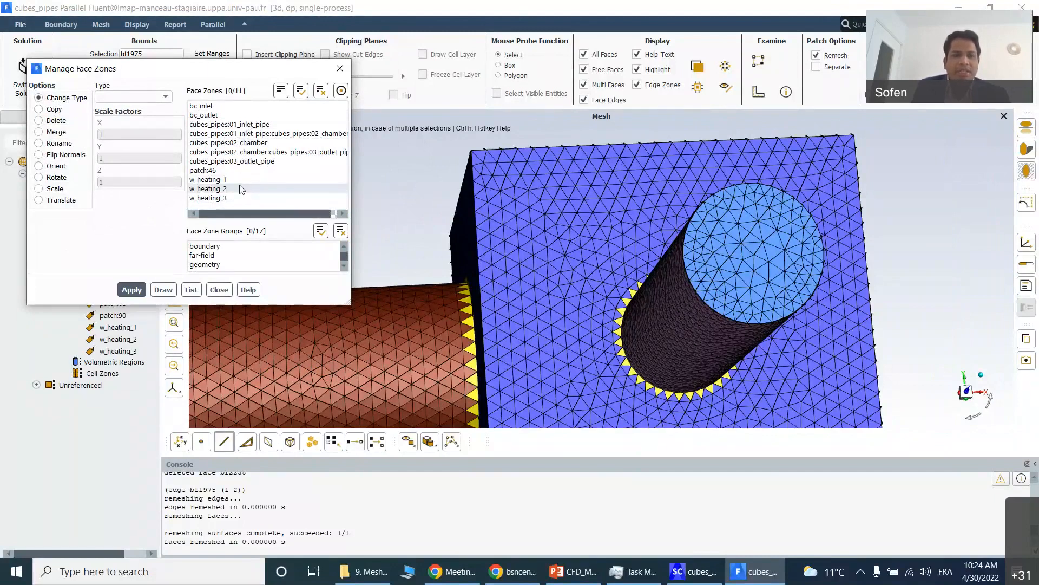
pyautogui.click(220, 294)
# - Compute the volumetric regions of the cubes_pipes mesh object
pyautogui.scroll(-3, 653, 206)
pyautogui.moveTo(546, 186); pyautogui.dragTo(769, 203)
pyautogui.scroll(-4, 742, 173)
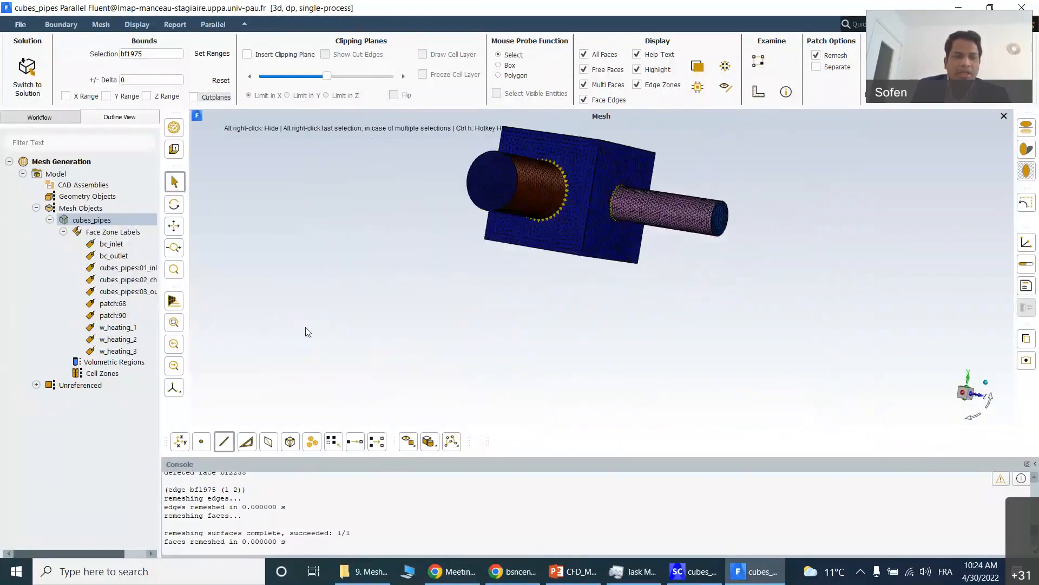
pyautogui.rightClick(121, 366)
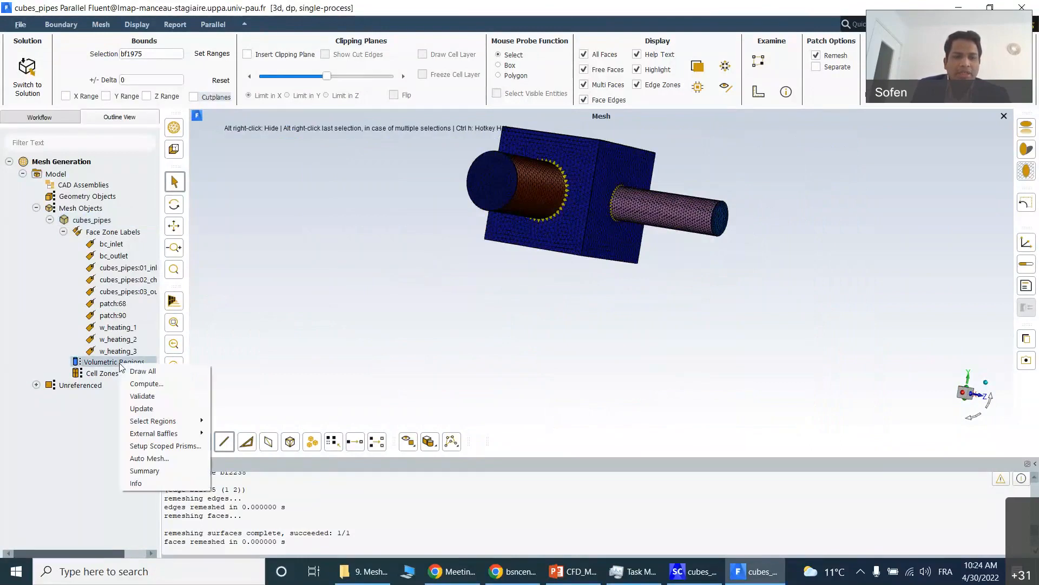
pyautogui.click(151, 384)
pyautogui.moveTo(748, 263); pyautogui.dragTo(674, 286)
pyautogui.scroll(-4, 673, 285)
pyautogui.scroll(13, 666, 185)
pyautogui.scroll(-4, 701, 165)
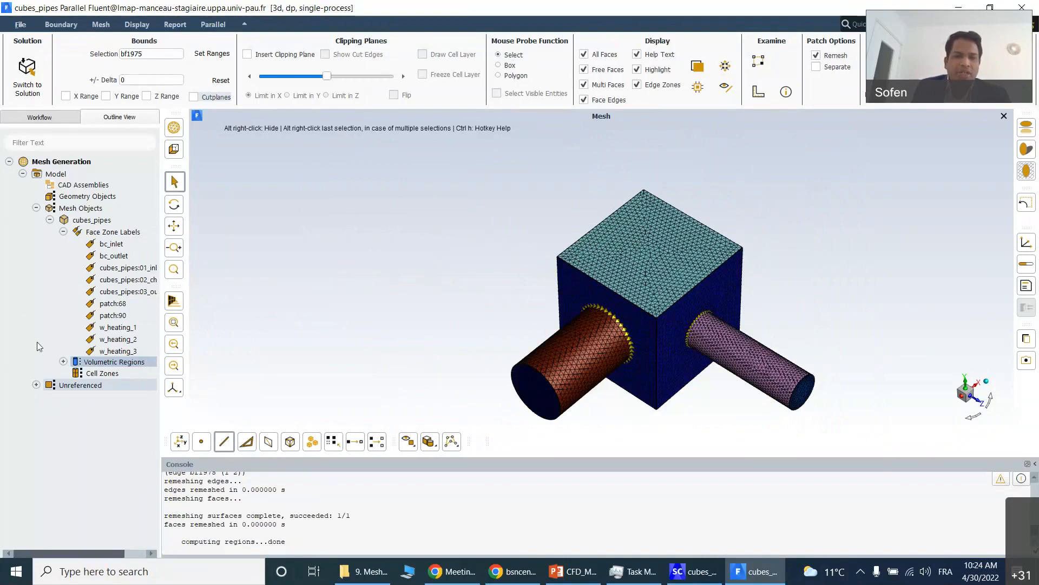
# - Display the inlet pipe's volumetric region on its own and rename it 01_inlet_pipe
pyautogui.click(63, 362)
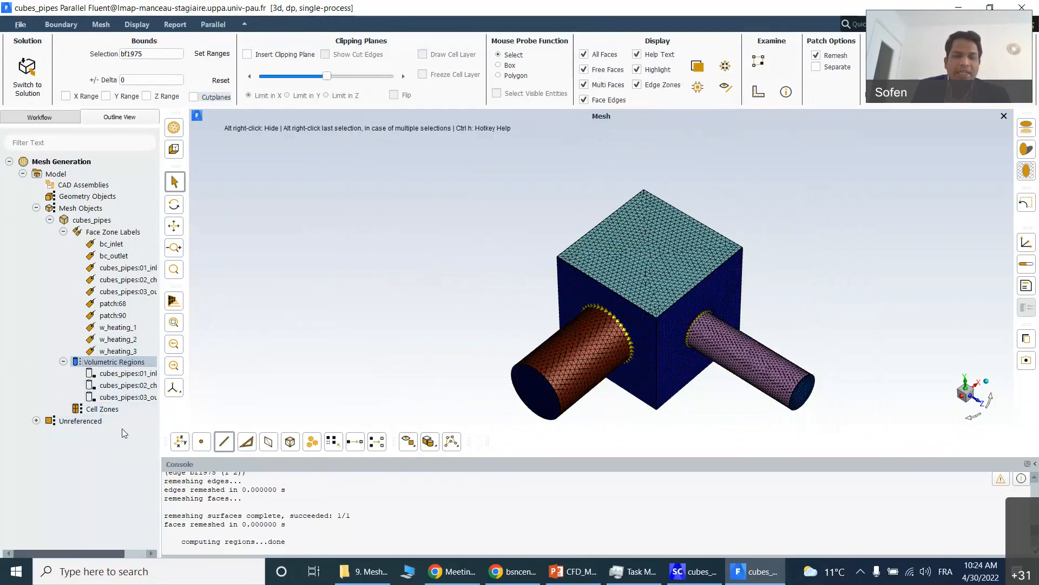
pyautogui.rightClick(110, 374)
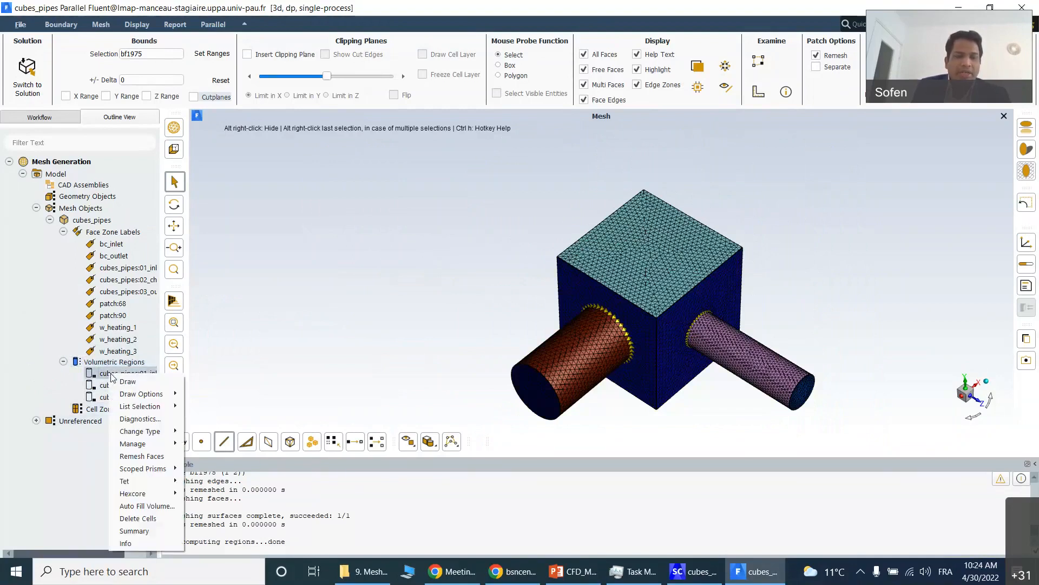
pyautogui.click(144, 382)
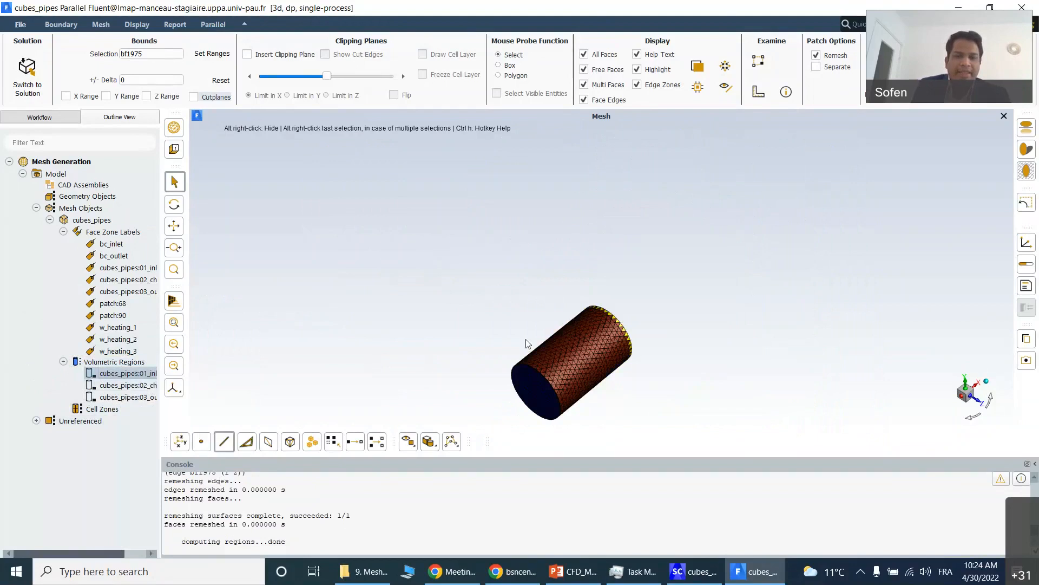
pyautogui.rightClick(110, 374)
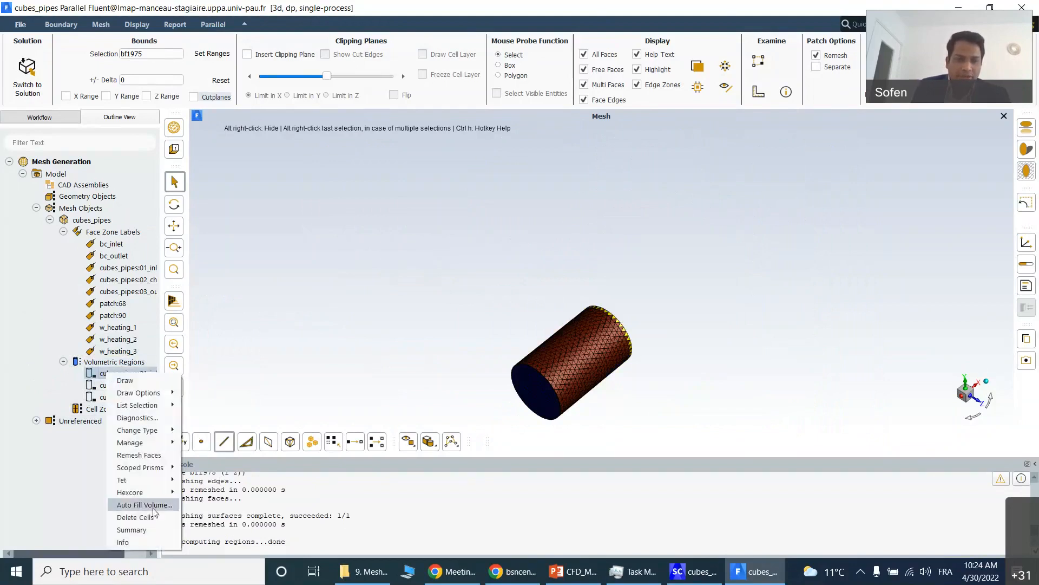
pyautogui.moveTo(148, 443)
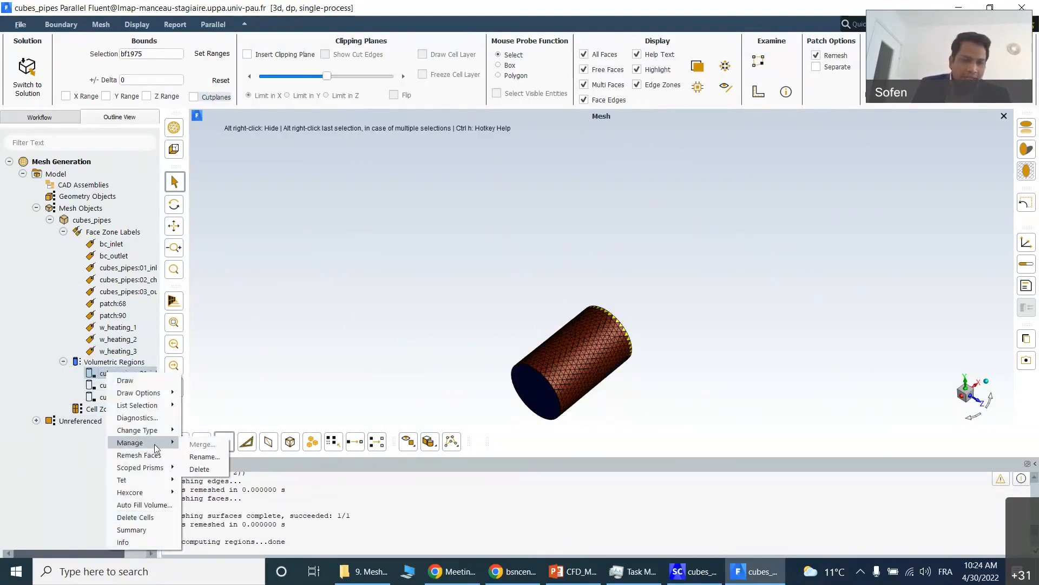
pyautogui.click(213, 455)
pyautogui.click(218, 311)
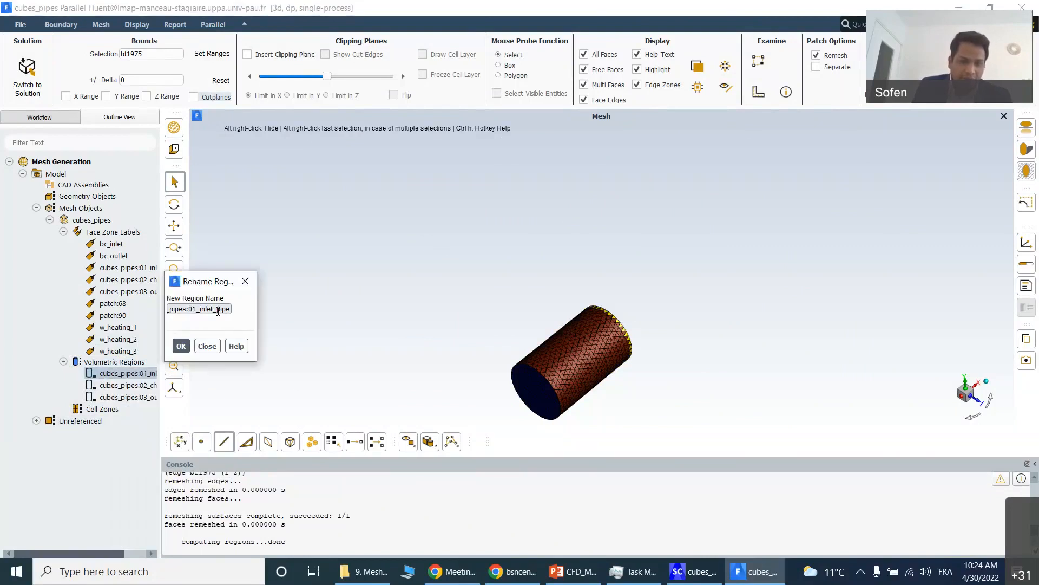
pyautogui.moveTo(189, 311); pyautogui.dragTo(99, 299)
pyautogui.press('BackSpace')
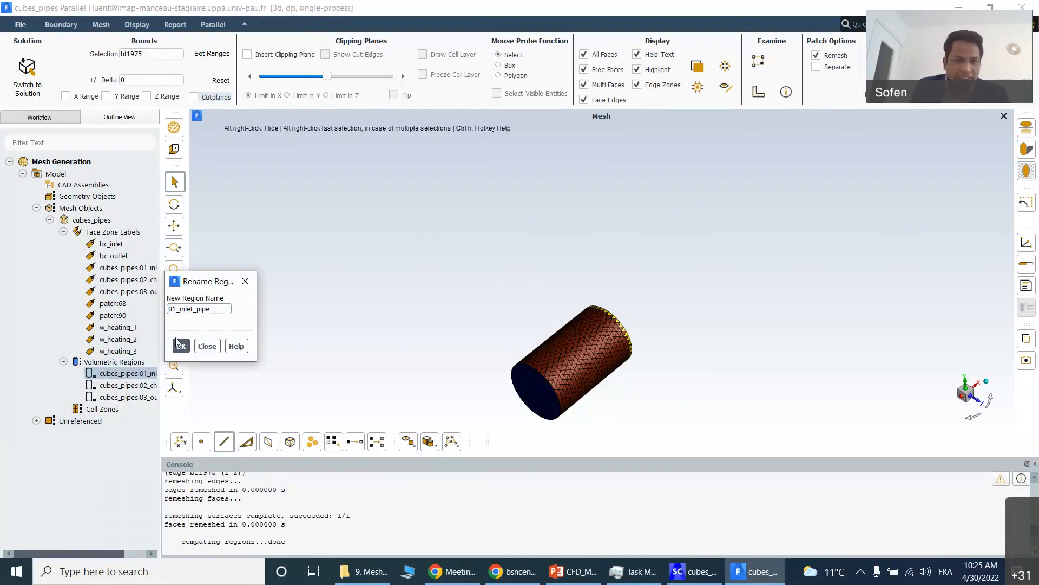
pyautogui.click(177, 341)
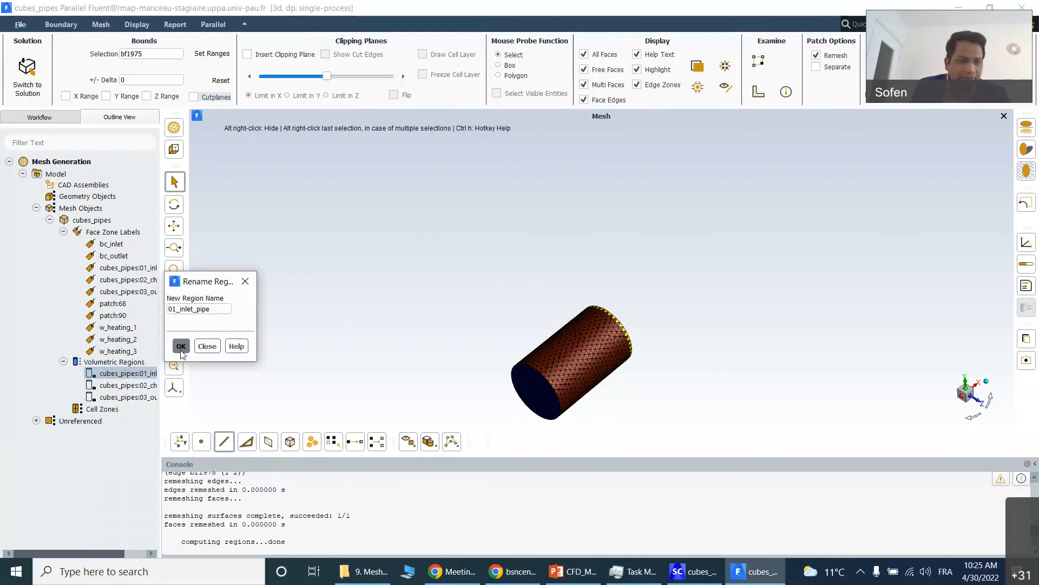
# - Display the chamber's volumetric region on its own and rename it 02_chamber
pyautogui.click(125, 389)
pyautogui.rightClick(126, 390)
pyautogui.click(142, 397)
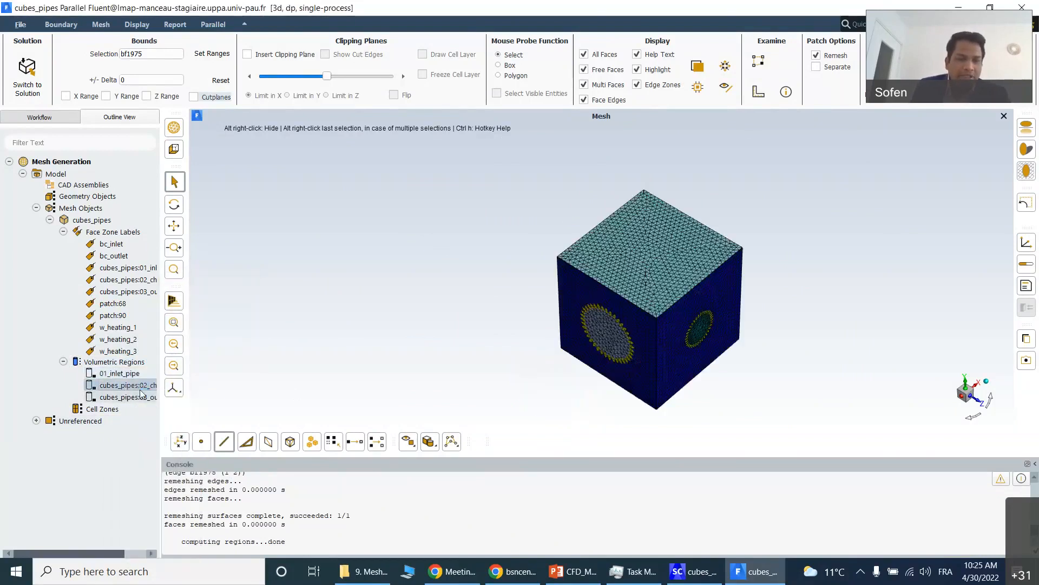
pyautogui.rightClick(139, 389)
pyautogui.moveTo(162, 461)
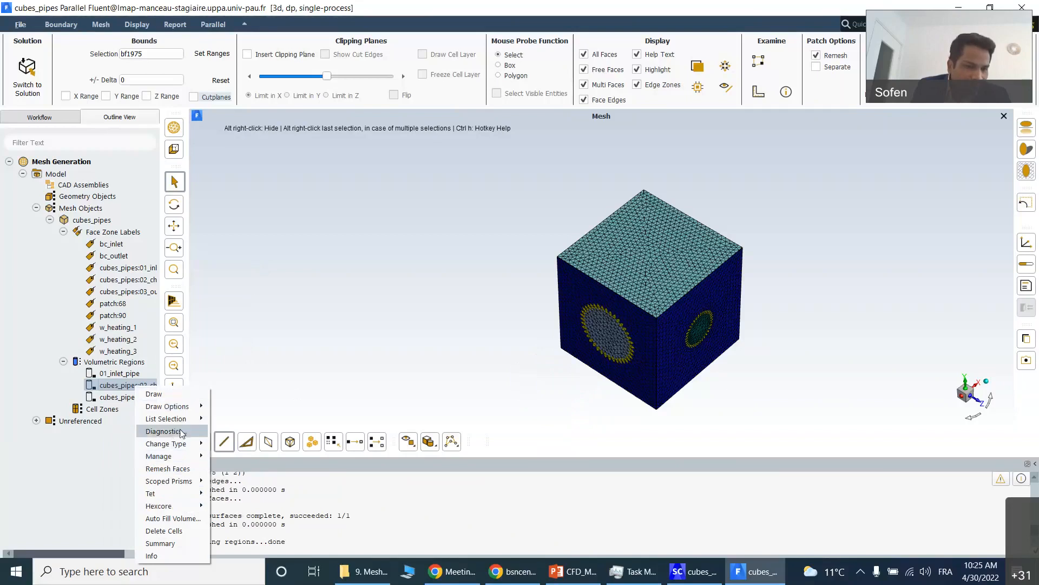
pyautogui.click(227, 471)
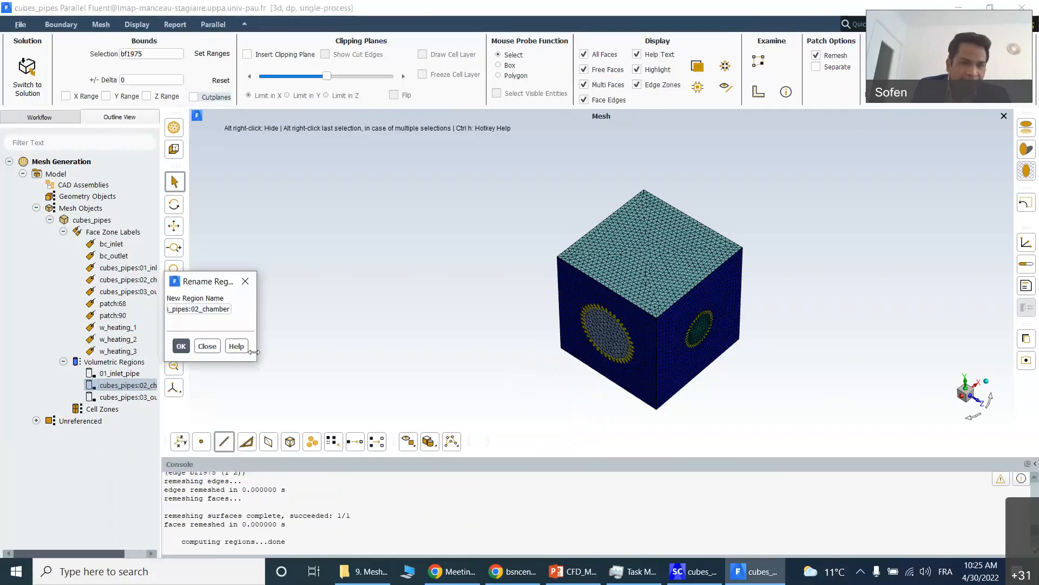
pyautogui.moveTo(192, 310); pyautogui.dragTo(115, 309)
pyautogui.press('BackSpace')
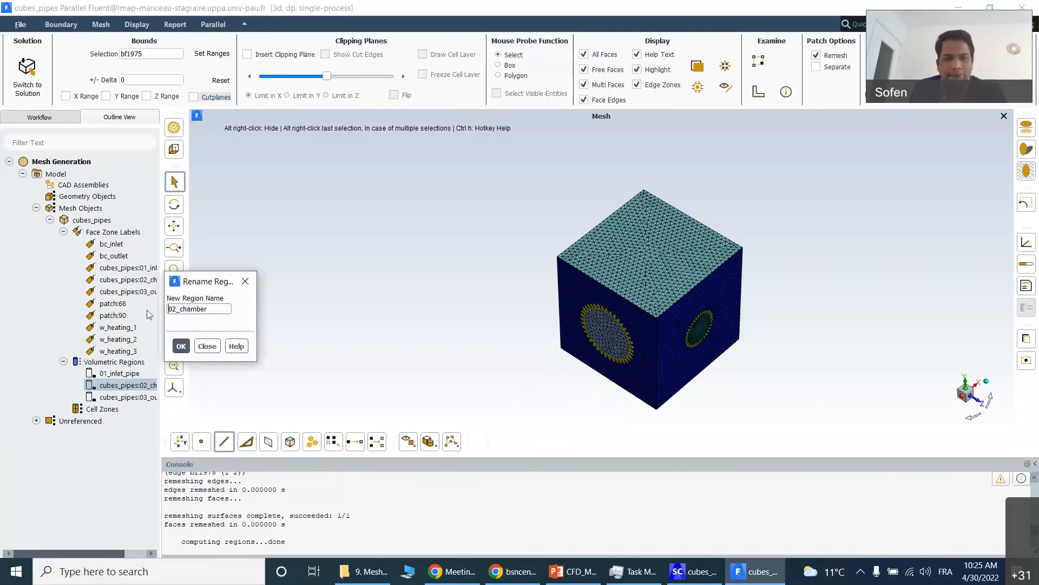
pyautogui.click(182, 347)
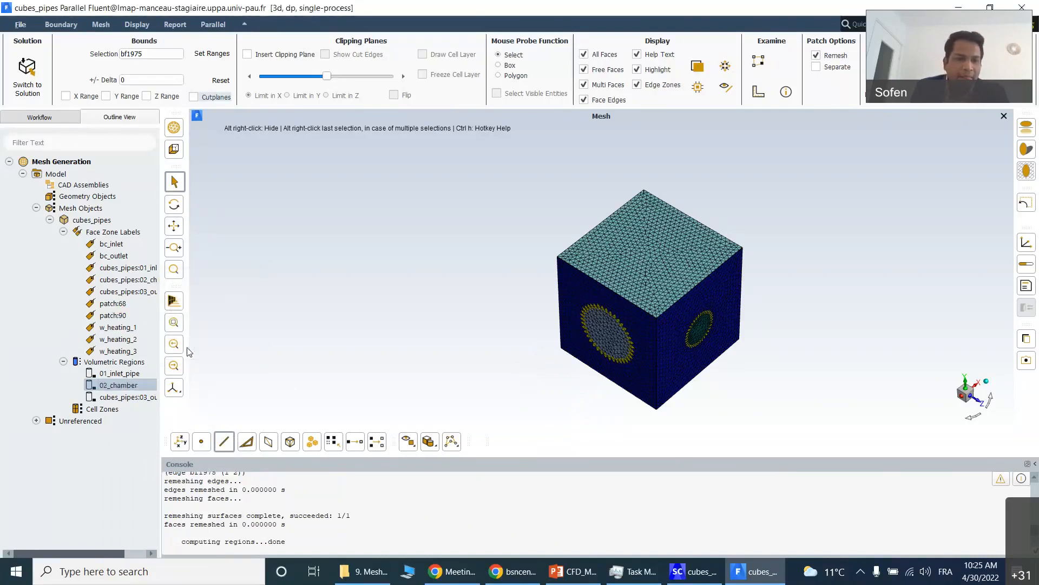
# - Rename the outlet pipe's volumetric region 03_outlet_pipe
pyautogui.rightClick(140, 399)
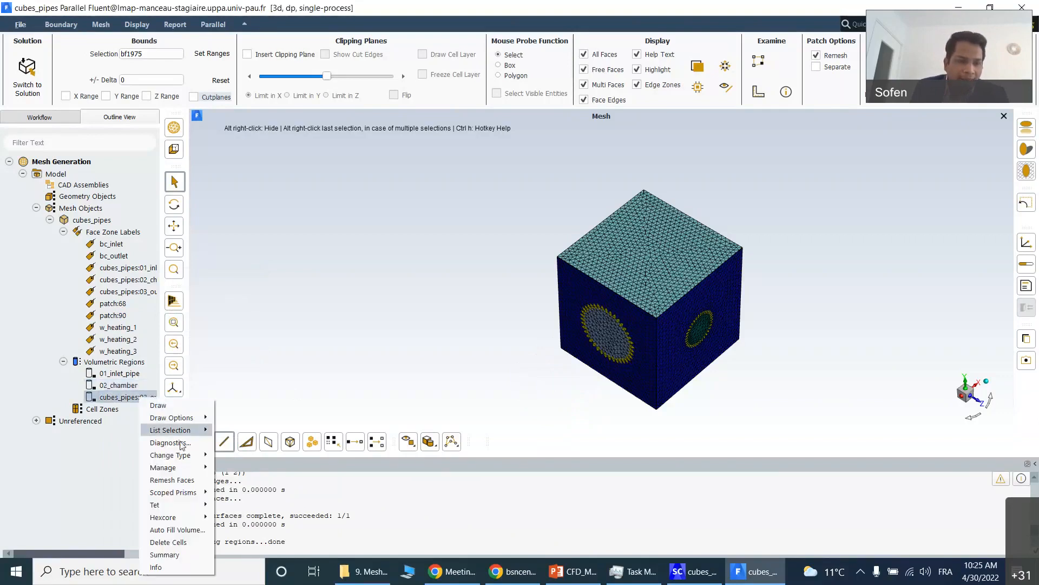
pyautogui.moveTo(180, 468)
pyautogui.click(235, 482)
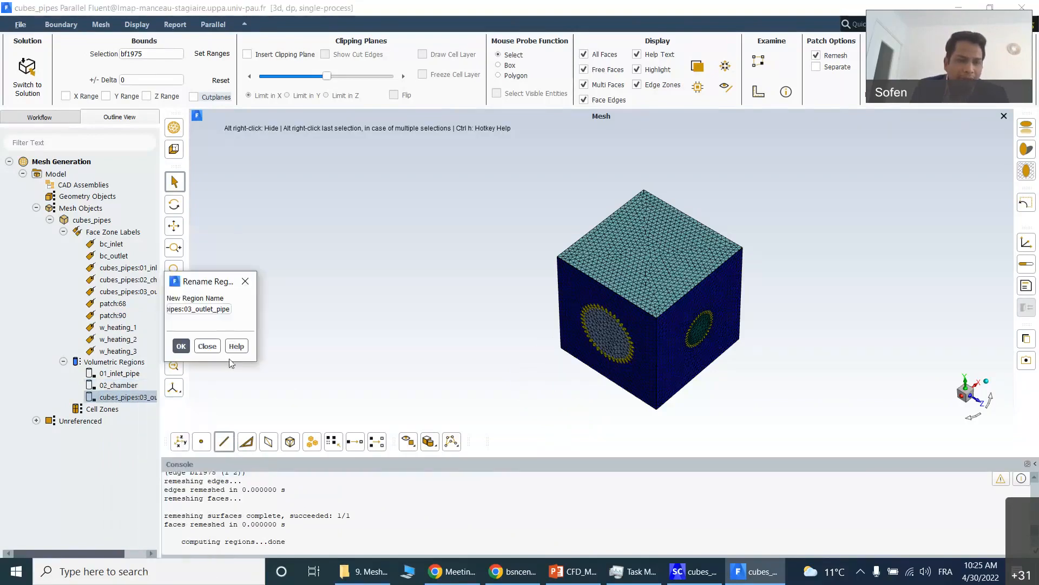
pyautogui.click(186, 308)
pyautogui.hotkey('shift', 'Home')
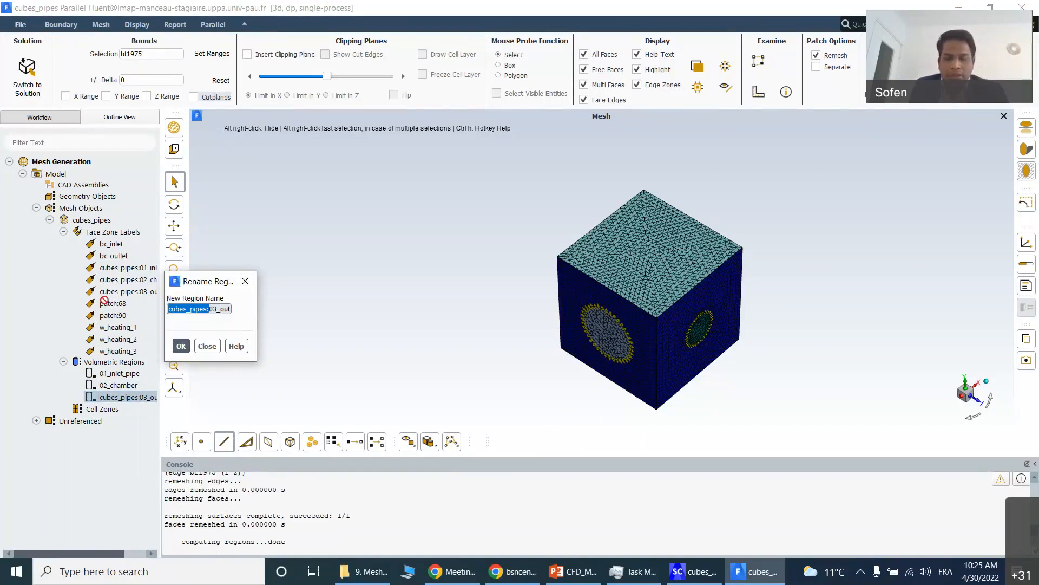
pyautogui.press('BackSpace')
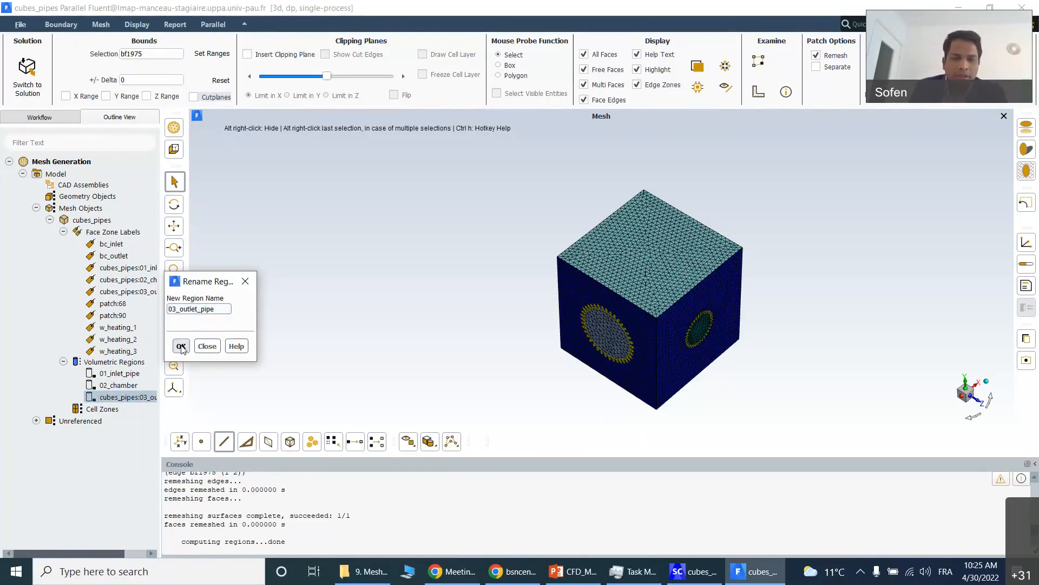
pyautogui.click(182, 346)
# - Draw all volumetric regions of cubes_pipes together in the mesh display
pyautogui.scroll(-3, 406, 246)
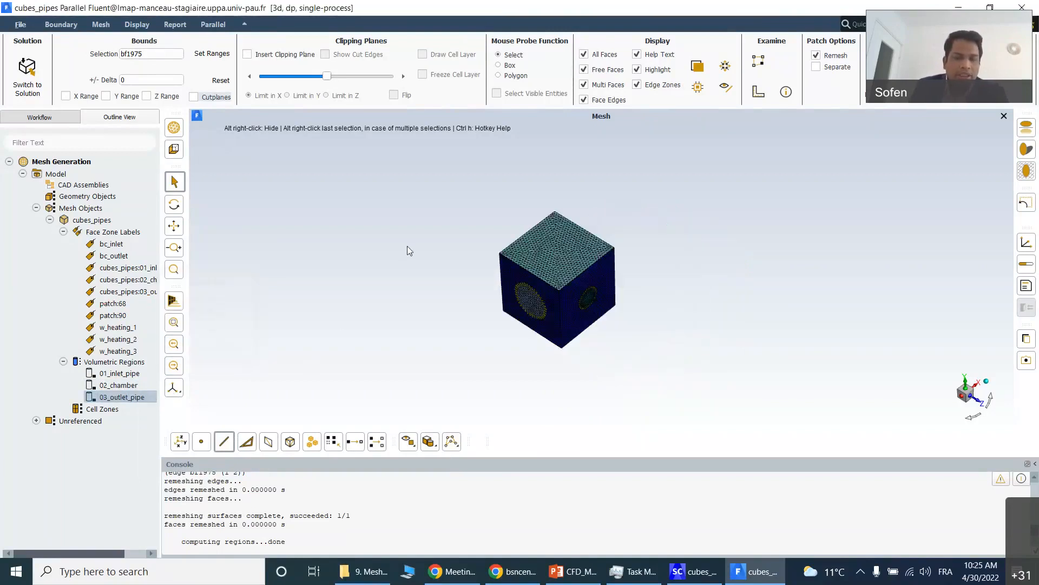
pyautogui.keyDown('ctrl'); pyautogui.click(129, 385); pyautogui.keyUp('ctrl')
pyautogui.click(129, 374)
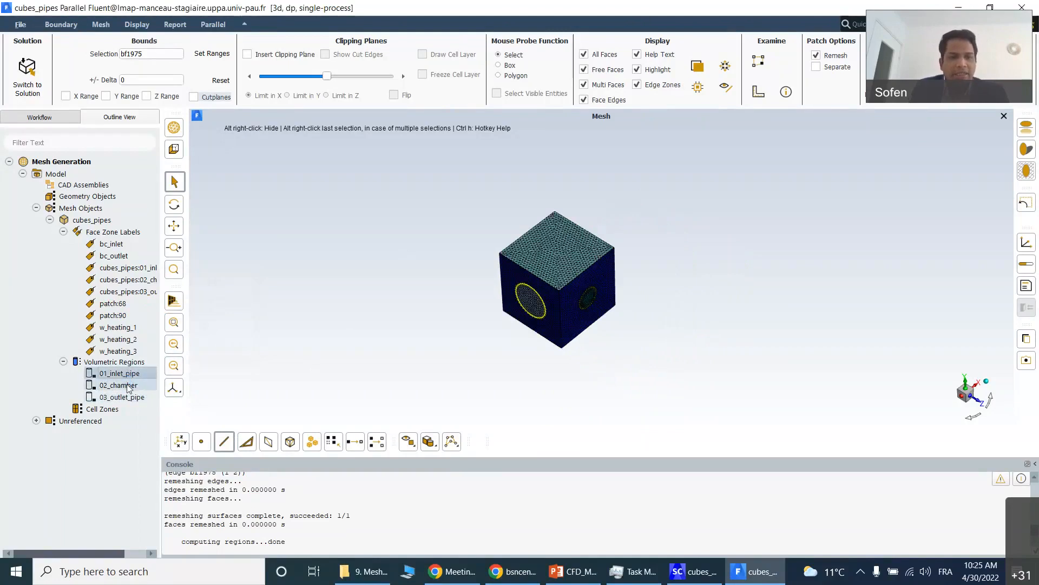
pyautogui.click(130, 396)
pyautogui.rightClick(132, 398)
pyautogui.click(118, 365)
pyautogui.rightClick(118, 365)
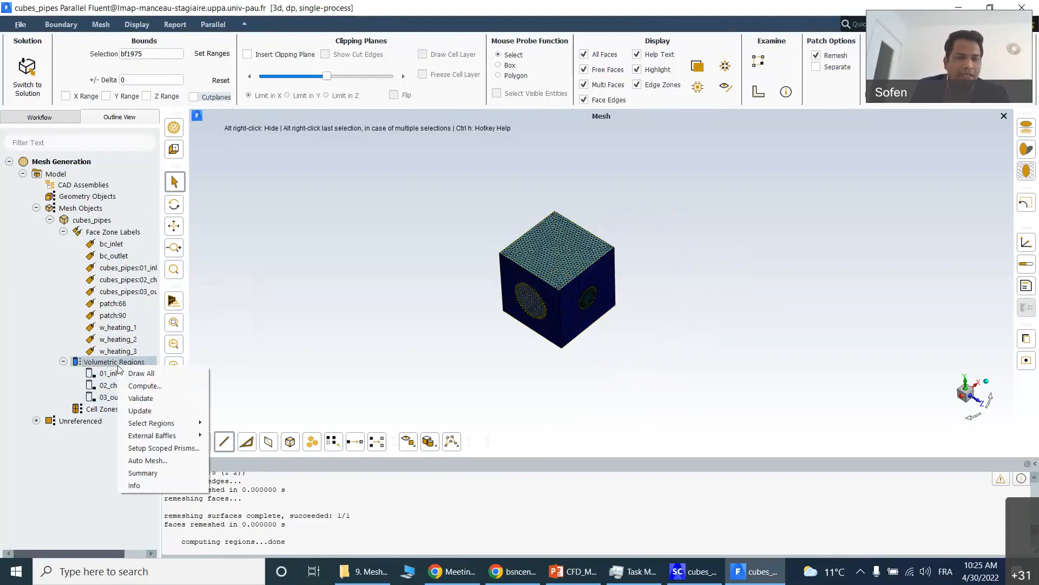
pyautogui.click(142, 373)
# - Change the type of the 01_inlet_pipe, 02_chamber and 03_outlet_pipe regions to Fluid
pyautogui.click(142, 373)
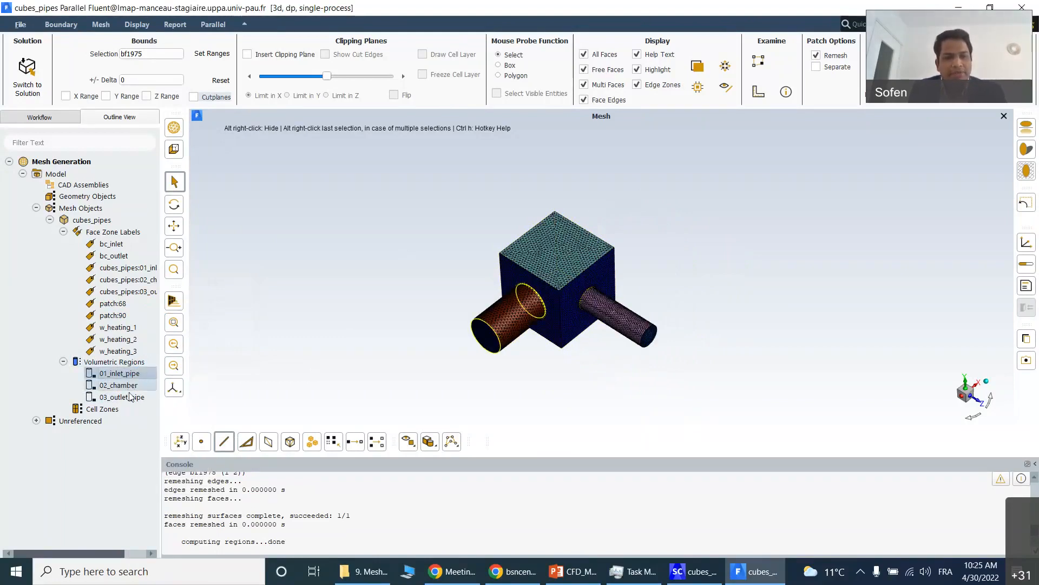
pyautogui.keyDown('shift'); pyautogui.click(130, 396); pyautogui.keyUp('shift')
pyautogui.rightClick(130, 398)
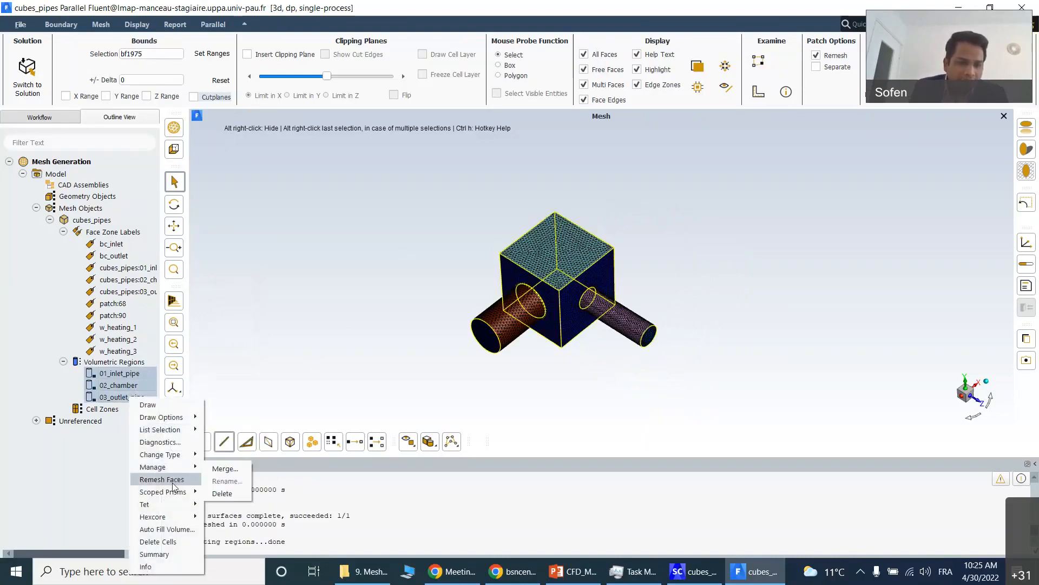
pyautogui.moveTo(184, 455)
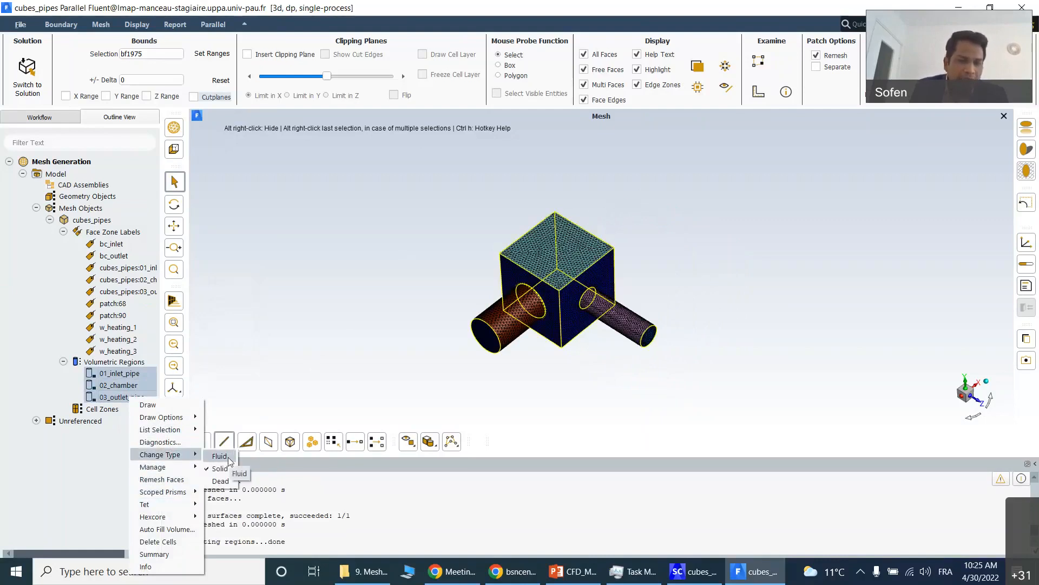
pyautogui.click(228, 457)
pyautogui.click(305, 345)
pyautogui.click(383, 339)
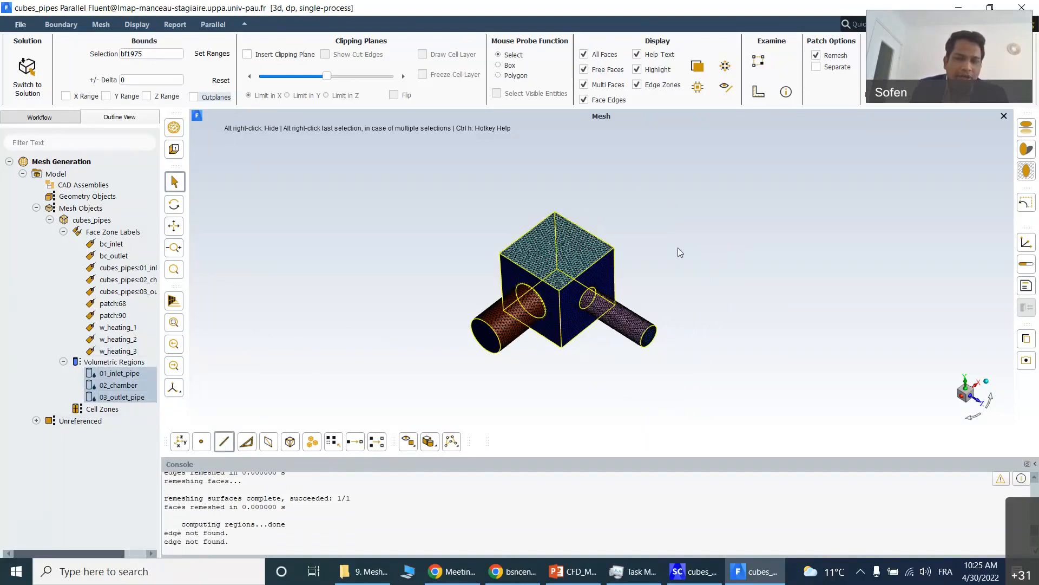
# - Examine the Change Type options of the 01_inlet_pipe region without applying any change
pyautogui.scroll(6, 590, 292)
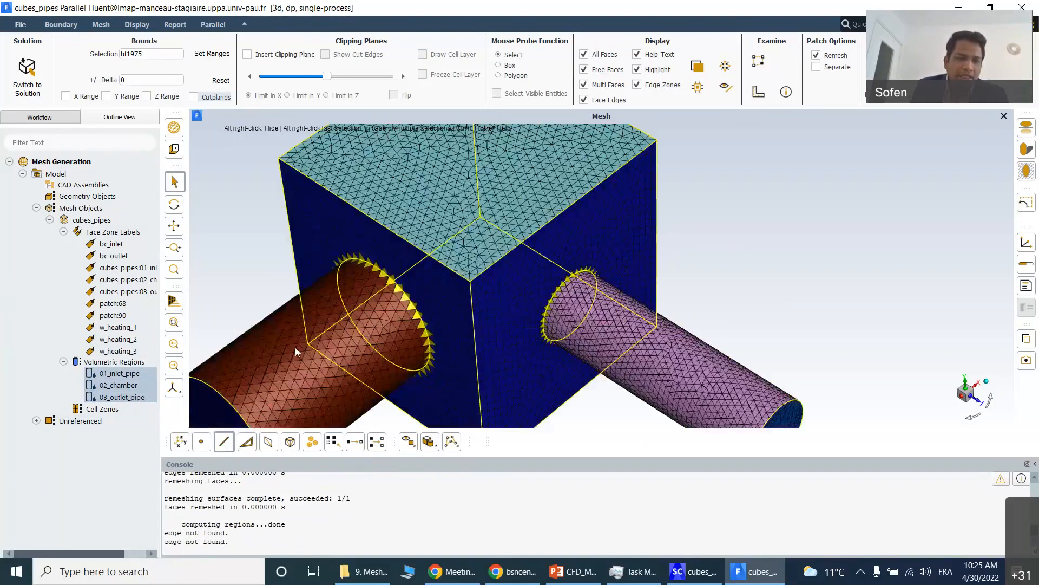
pyautogui.click(114, 373)
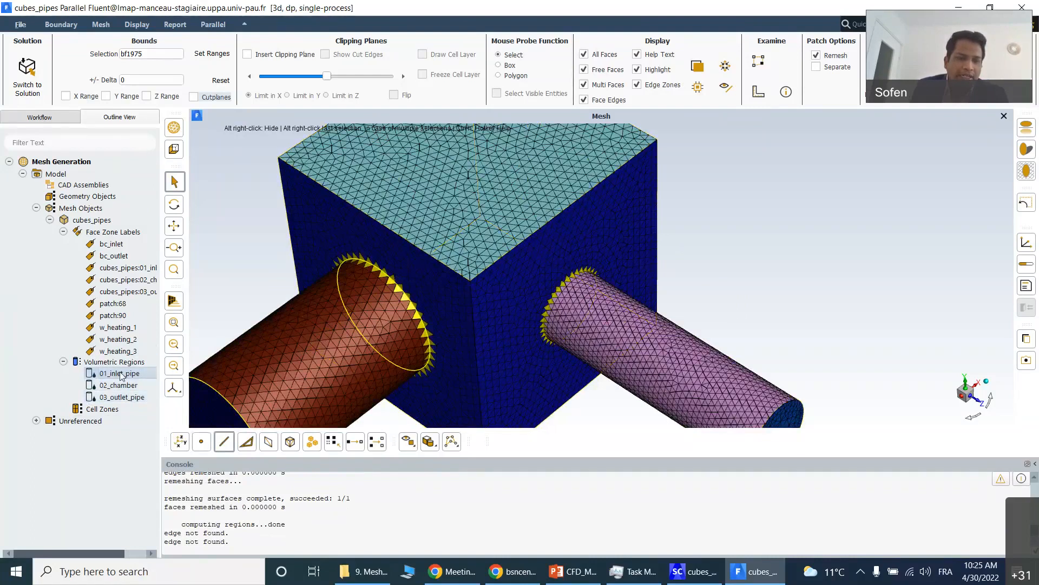
pyautogui.rightClick(122, 373)
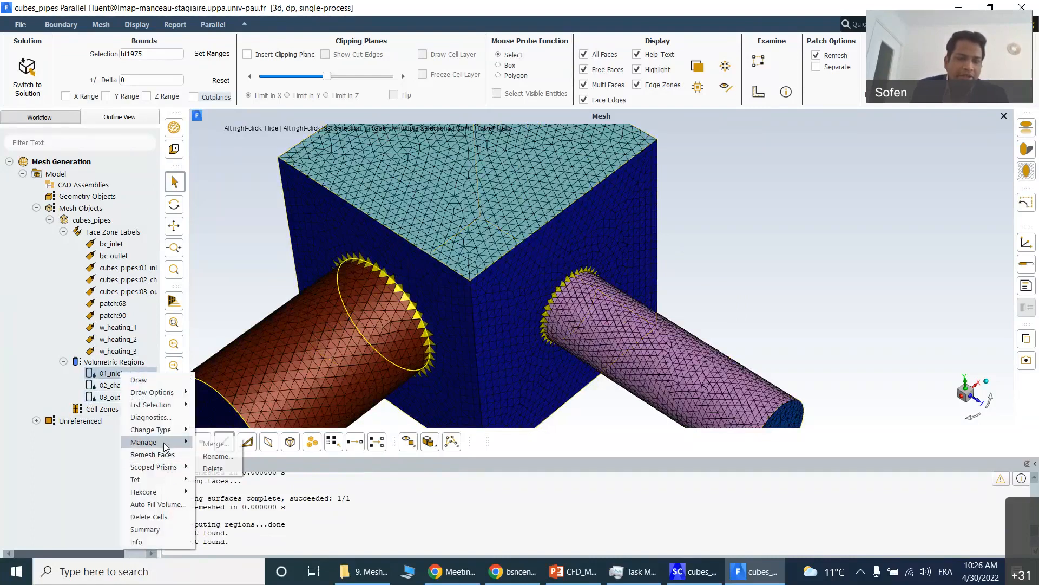
pyautogui.moveTo(162, 429)
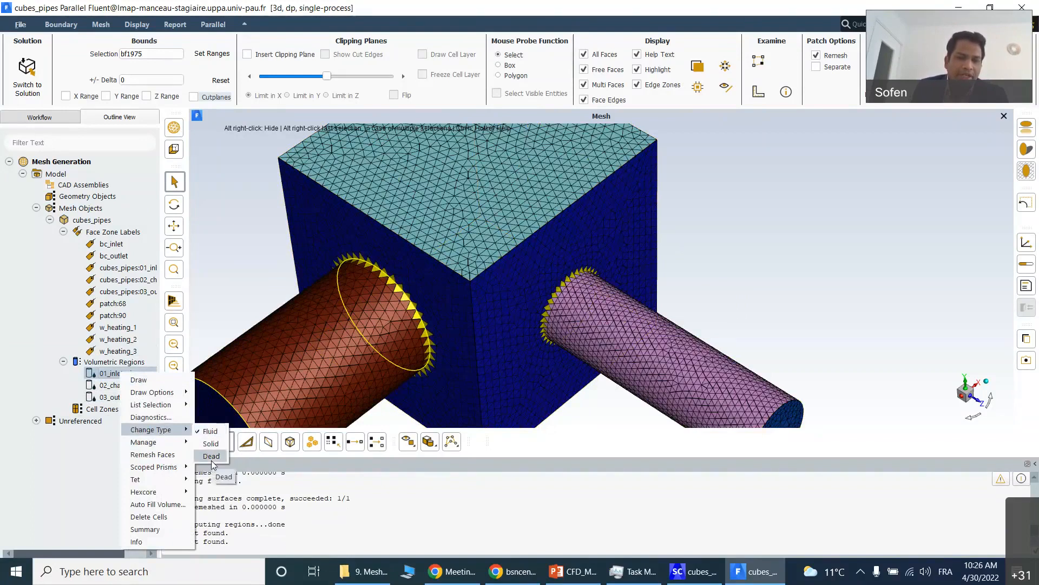
pyautogui.click(724, 239)
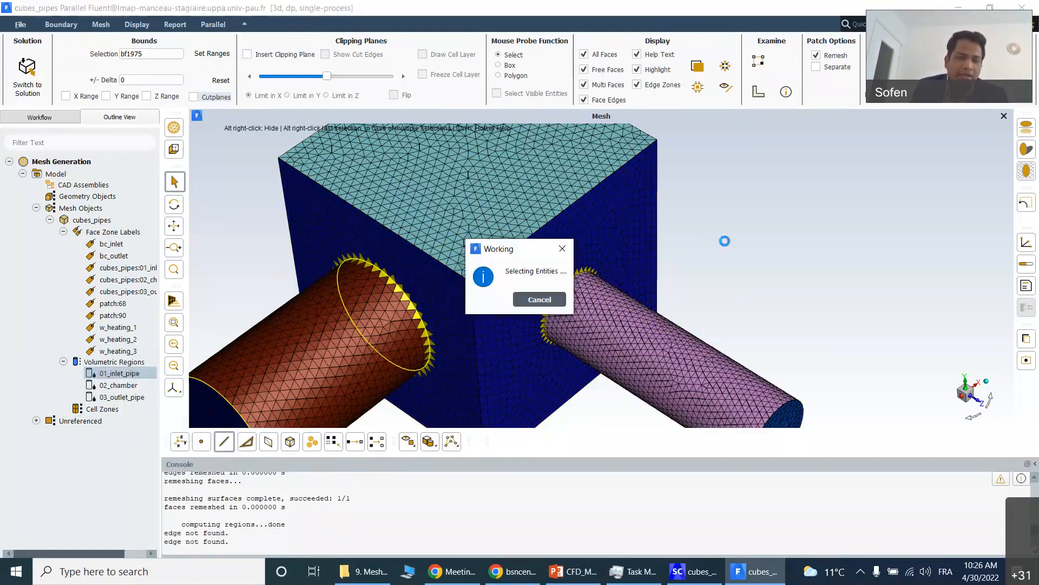
pyautogui.scroll(2, 724, 237)
pyautogui.scroll(-5, 726, 226)
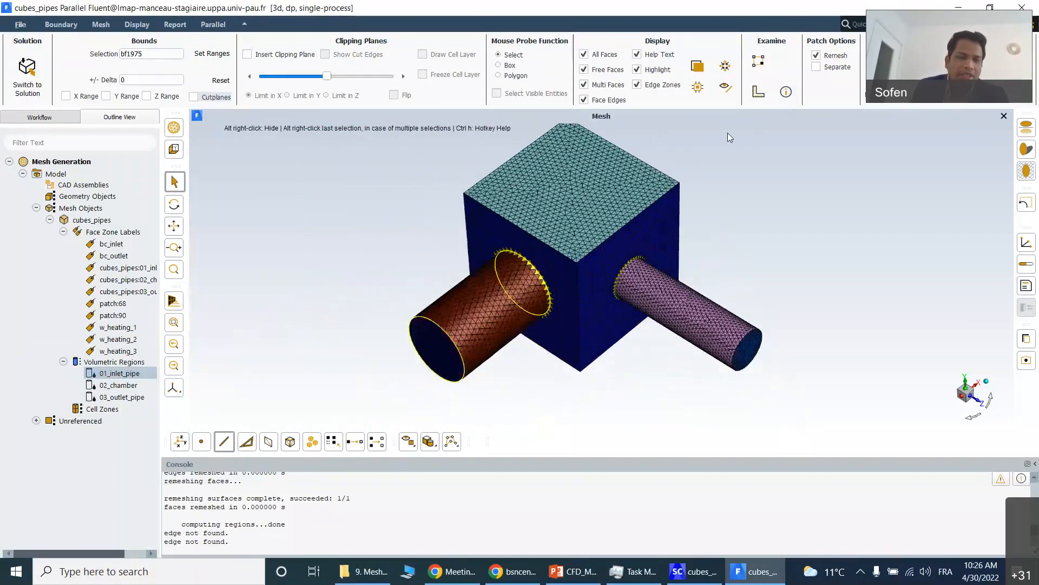
# - Set up Auto Mesh for the cubes_pipes cell zones with Grow Prisms set to scoped
pyautogui.rightClick(102, 408)
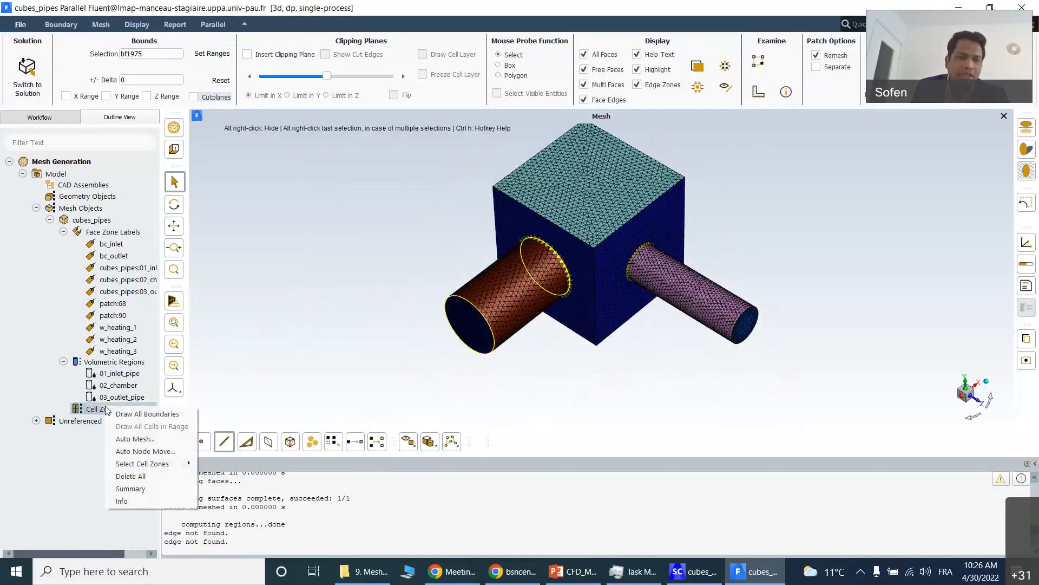
pyautogui.click(135, 439)
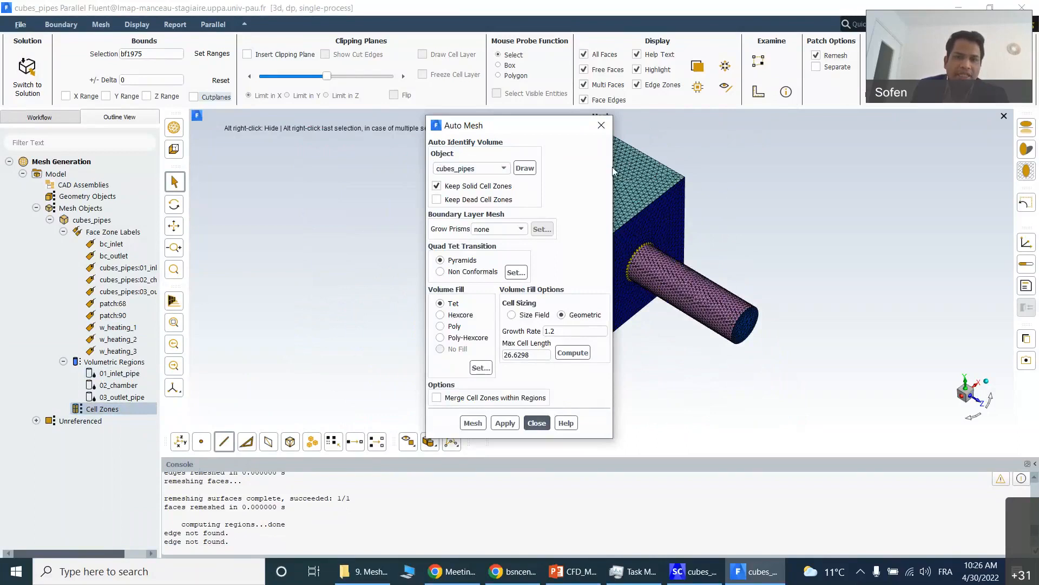
pyautogui.click(520, 229)
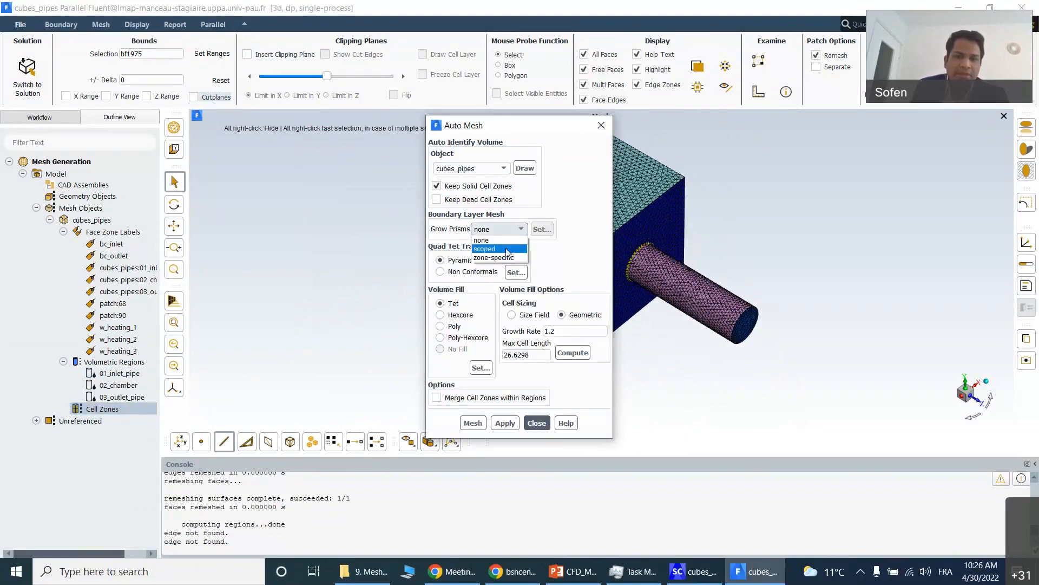
pyautogui.click(507, 250)
# - Name the new scoped prism control wall_prism and set it to grow on selected-face-zones
pyautogui.click(541, 229)
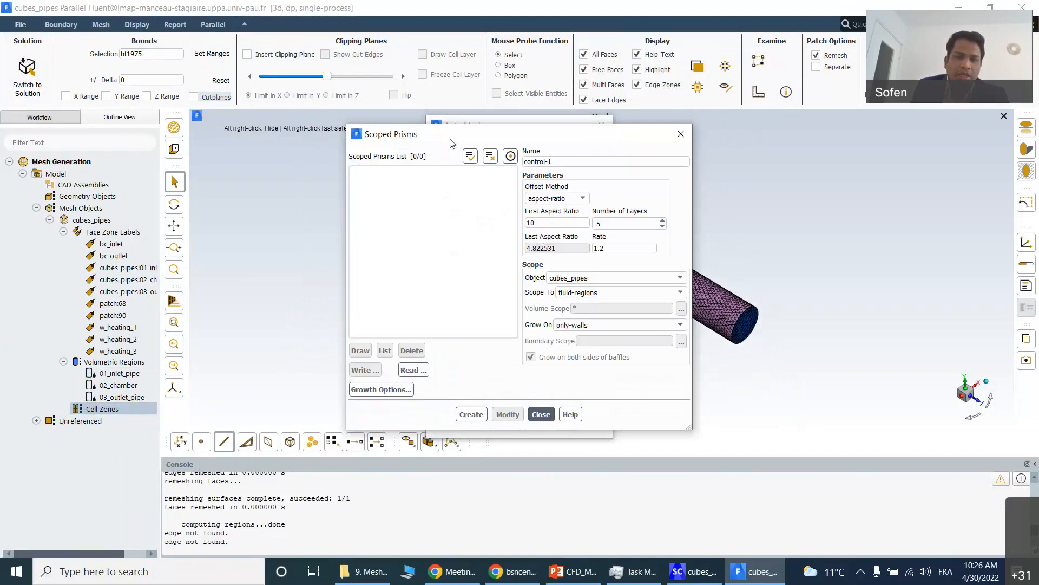
pyautogui.write('wall_')
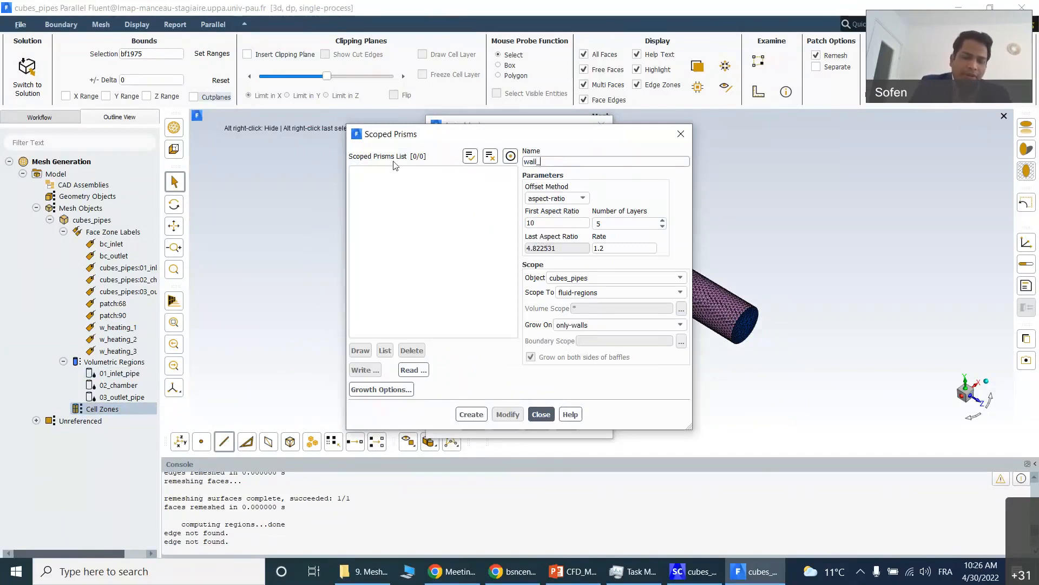
pyautogui.write('prism')
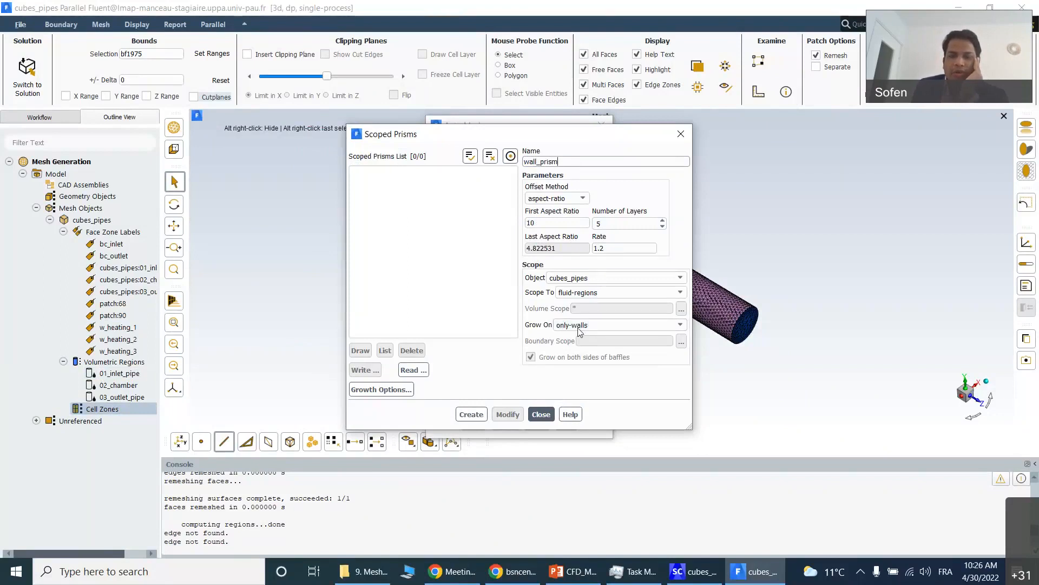
pyautogui.click(664, 324)
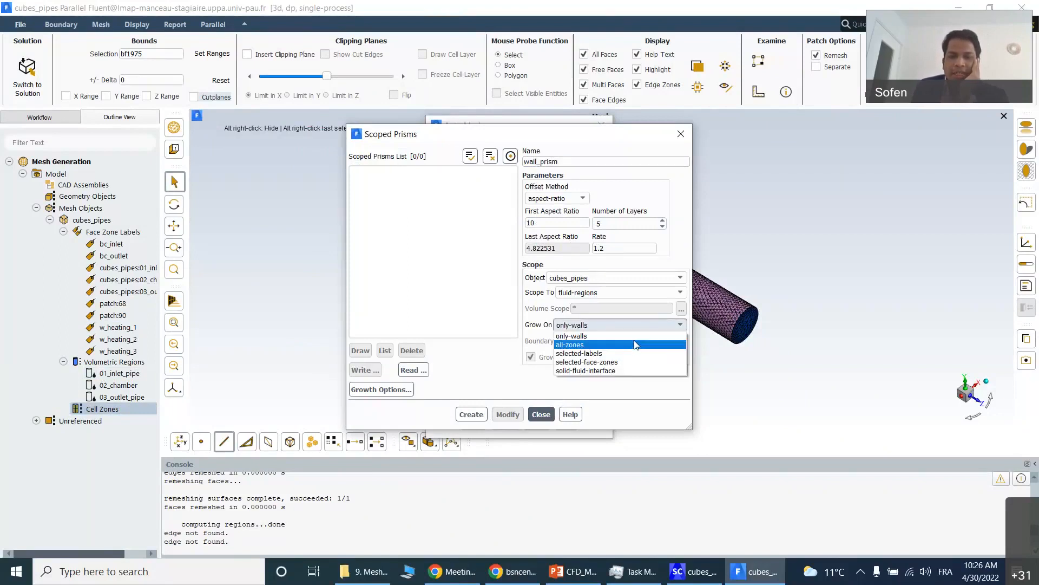
pyautogui.click(624, 362)
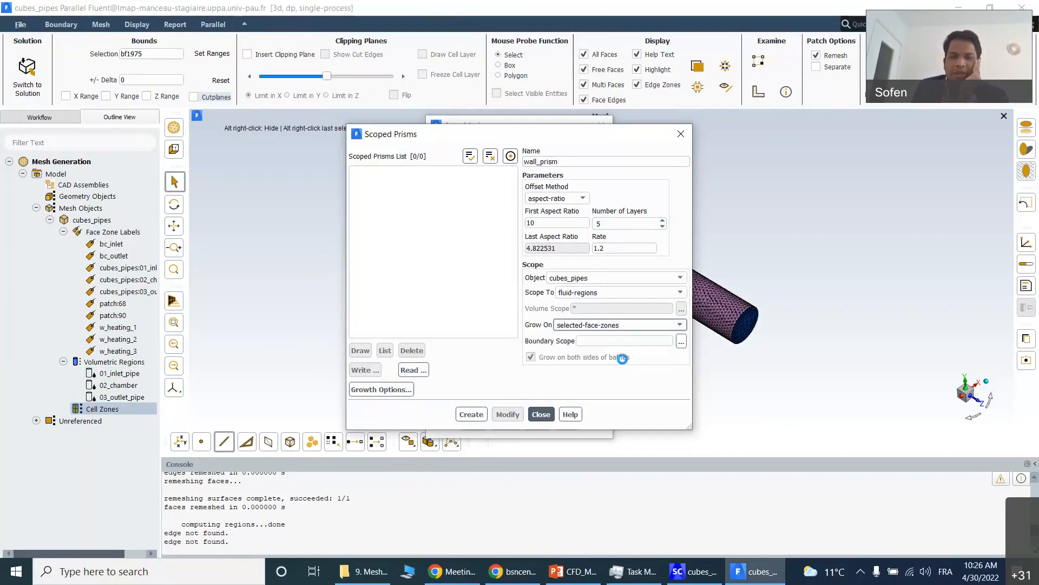
# - Set the boundary scope of wall_prism to all face zones except bc_inlet and bc_outlet
pyautogui.click(681, 342)
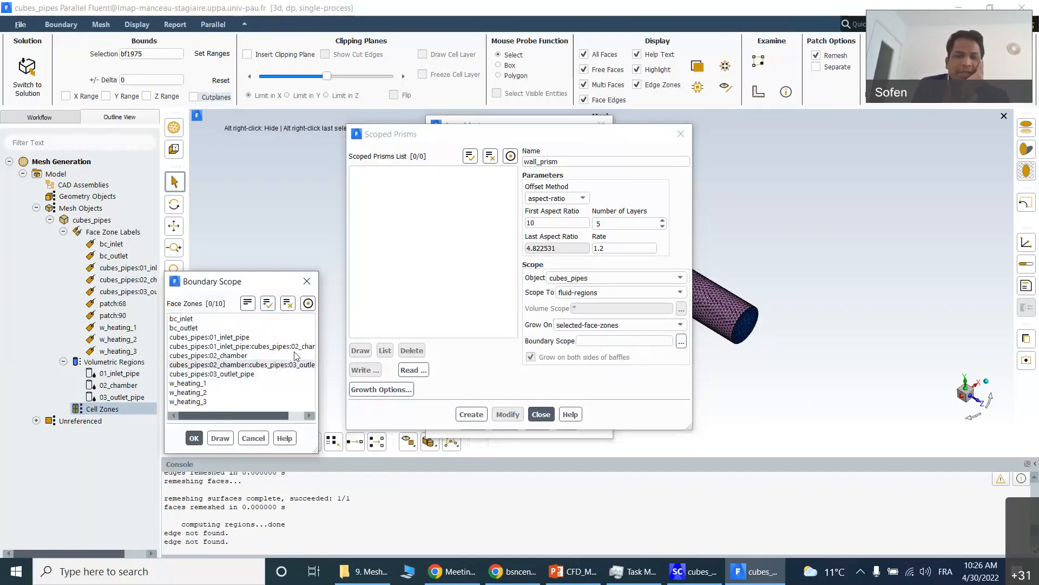
pyautogui.moveTo(286, 279); pyautogui.dragTo(450, 72)
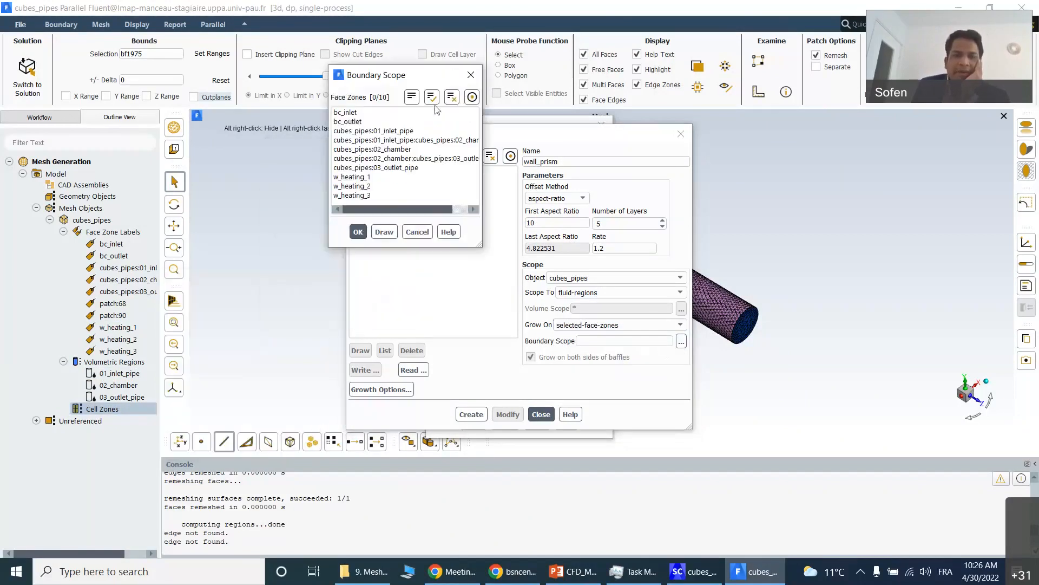
pyautogui.click(431, 98)
pyautogui.click(373, 130)
pyautogui.click(451, 100)
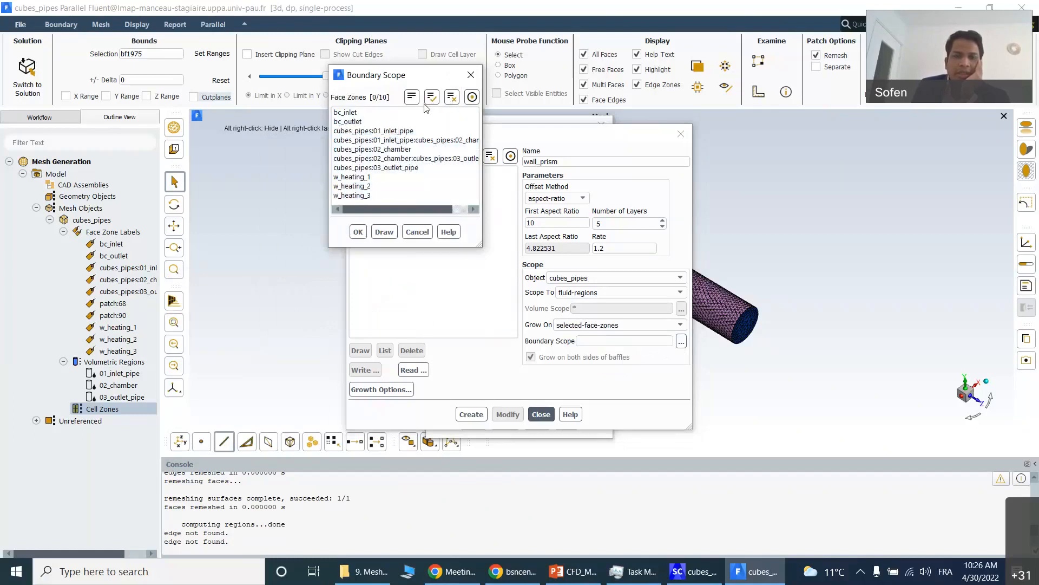
pyautogui.click(431, 98)
pyautogui.click(362, 120)
pyautogui.click(362, 112)
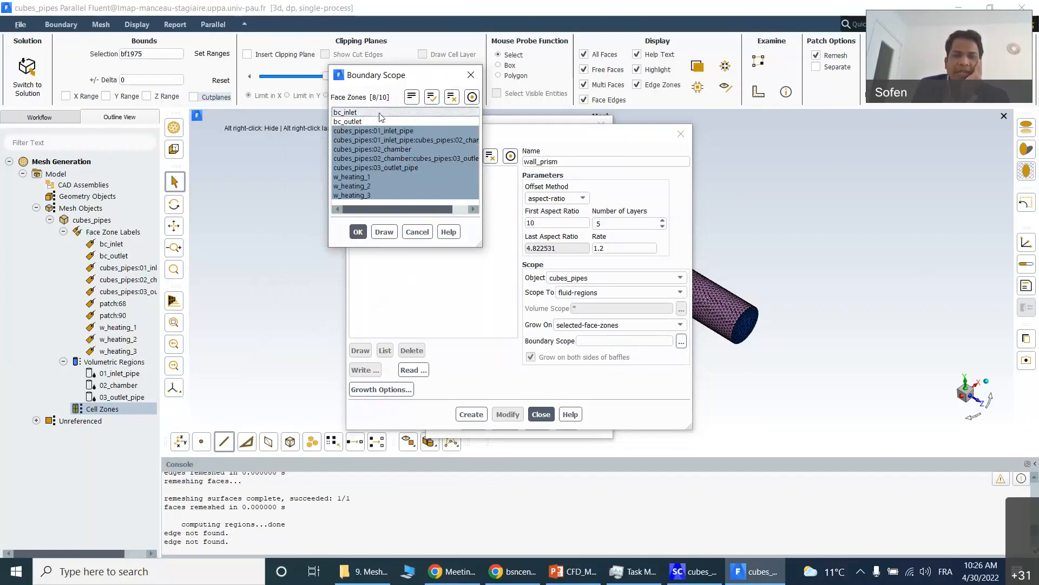
pyautogui.click(357, 233)
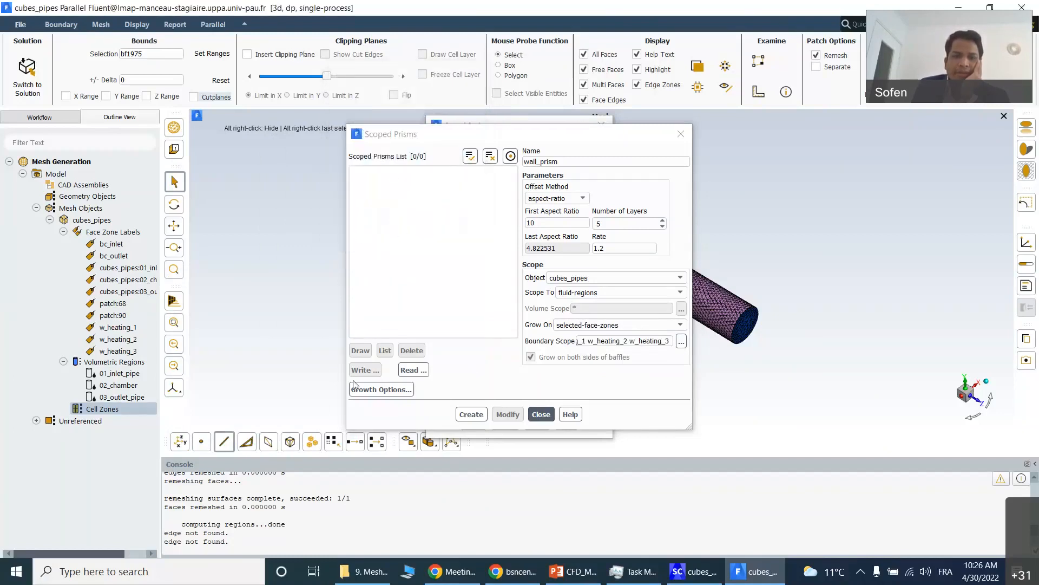
# - Apply the scoped prisms growth options as they are and create the wall_prism control
pyautogui.click(401, 388)
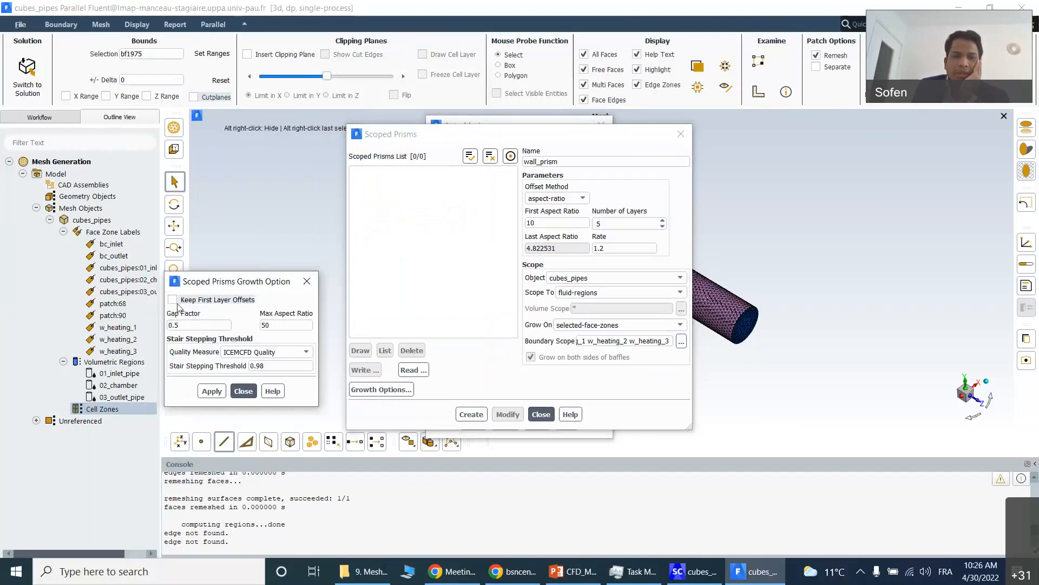
pyautogui.click(212, 391)
pyautogui.click(243, 391)
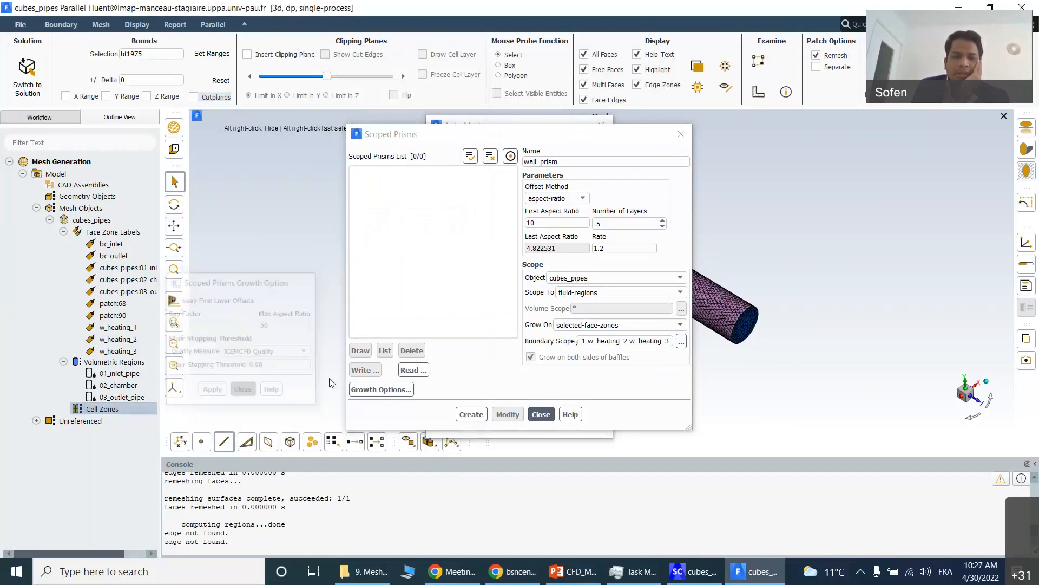
pyautogui.click(472, 414)
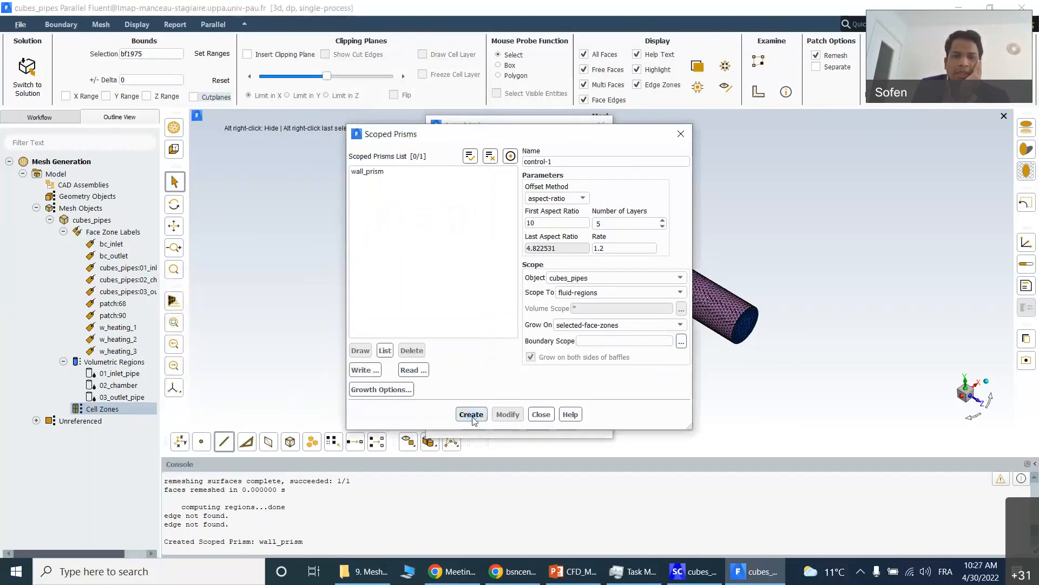
pyautogui.click(373, 172)
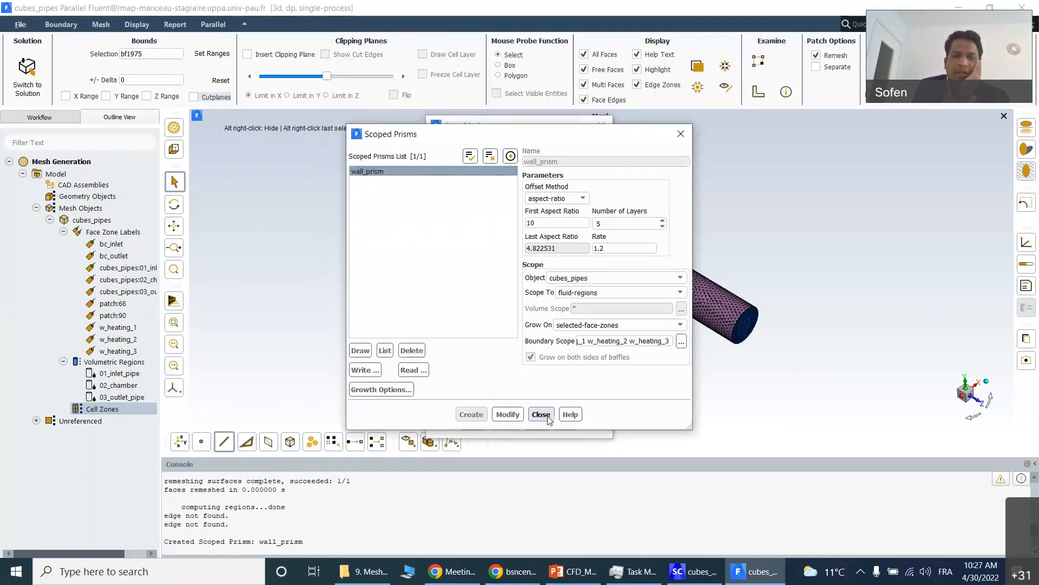
pyautogui.click(542, 415)
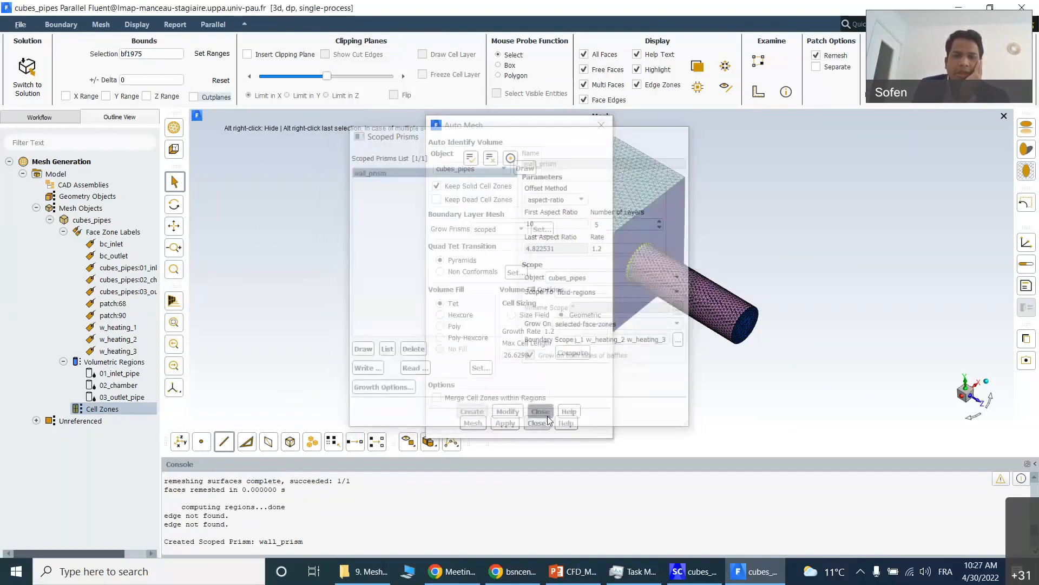
# - Set the volume fill to Poly and compute the max cell length based on the mesh objects
pyautogui.click(441, 327)
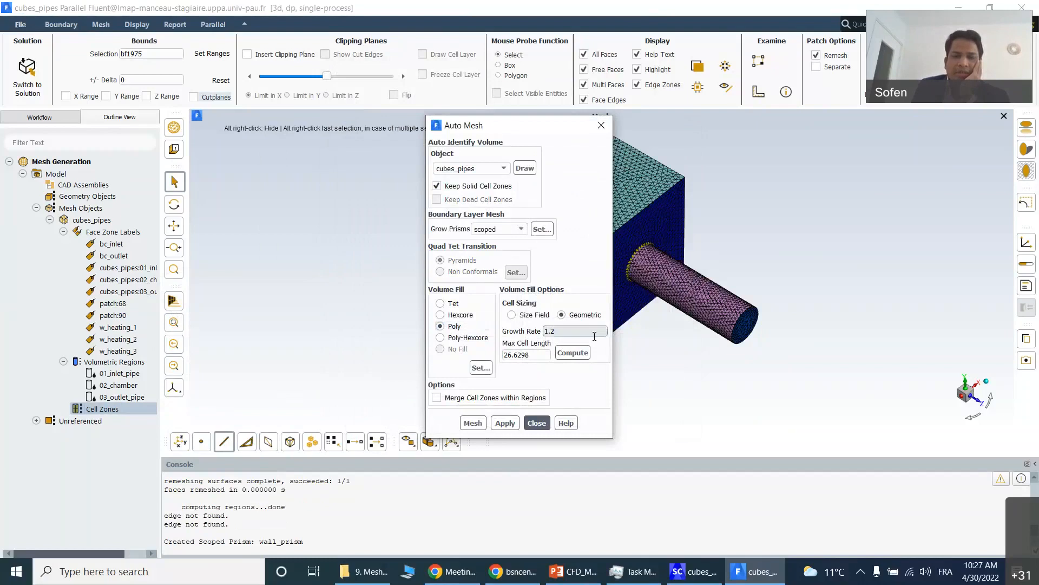
pyautogui.click(574, 353)
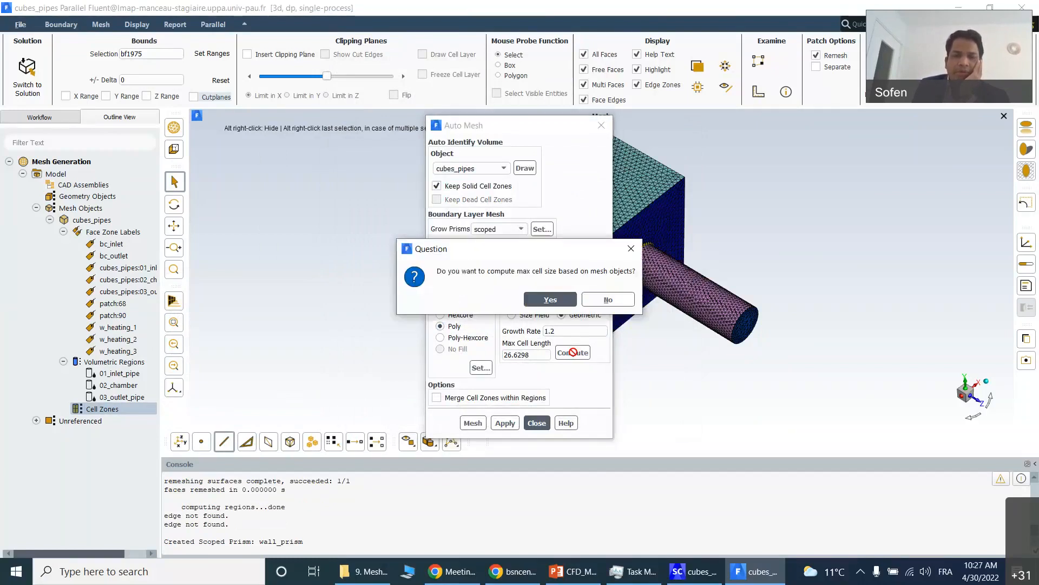
pyautogui.click(559, 300)
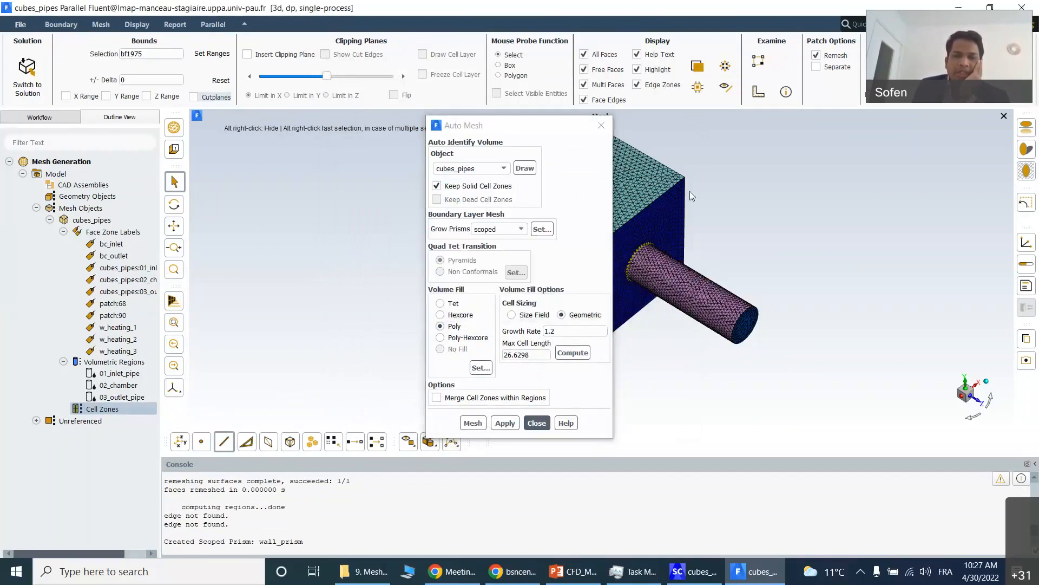
# - Enable merging of cell zones within regions, apply the Auto Mesh settings and generate the volume mesh
pyautogui.click(436, 397)
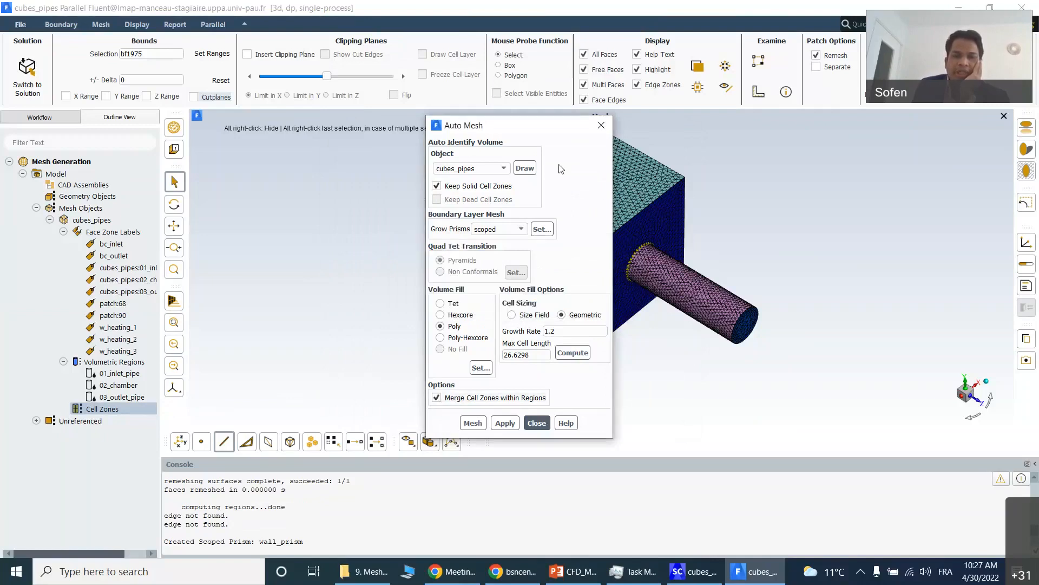
pyautogui.click(505, 423)
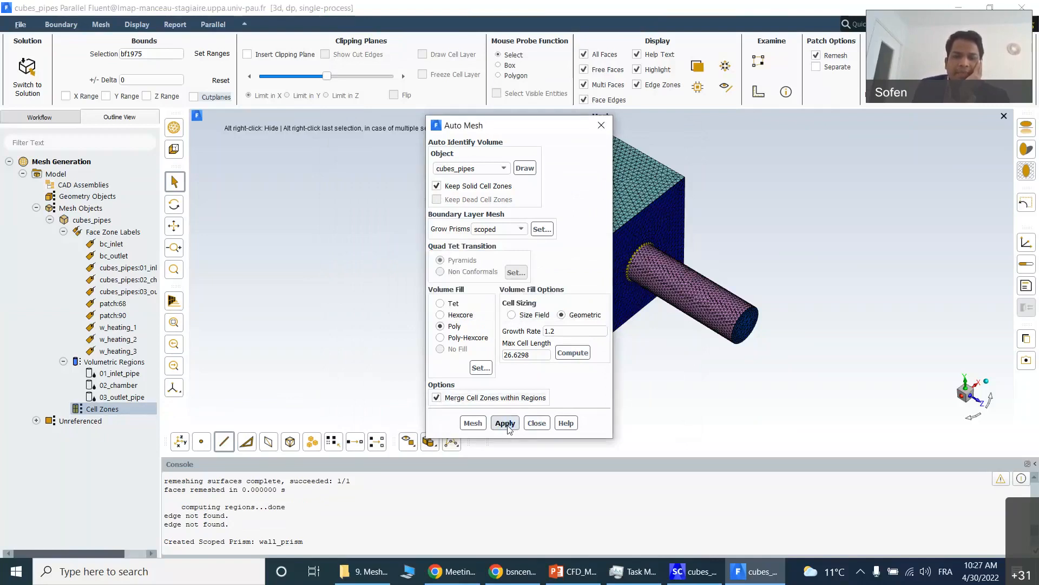
pyautogui.click(473, 425)
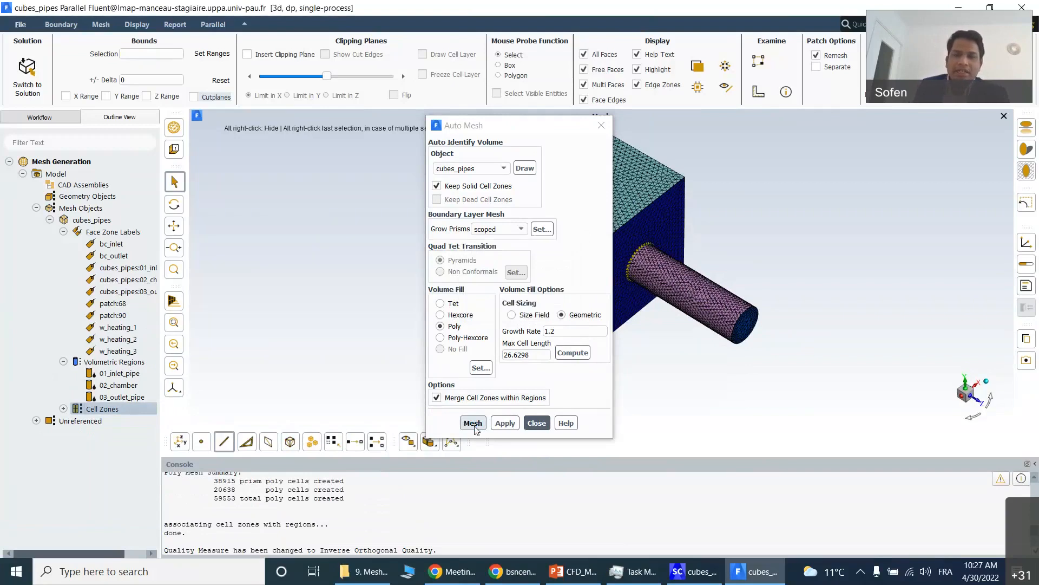
pyautogui.click(535, 427)
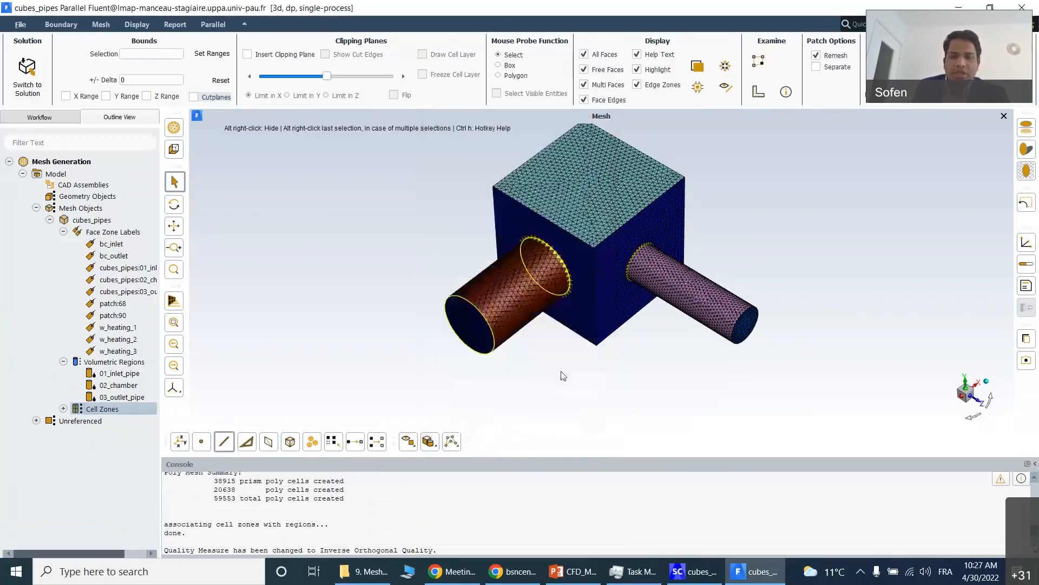
# - Draw all volumetric regions of cubes_pipes to show the generated polyhedral mesh
pyautogui.scroll(3, 582, 166)
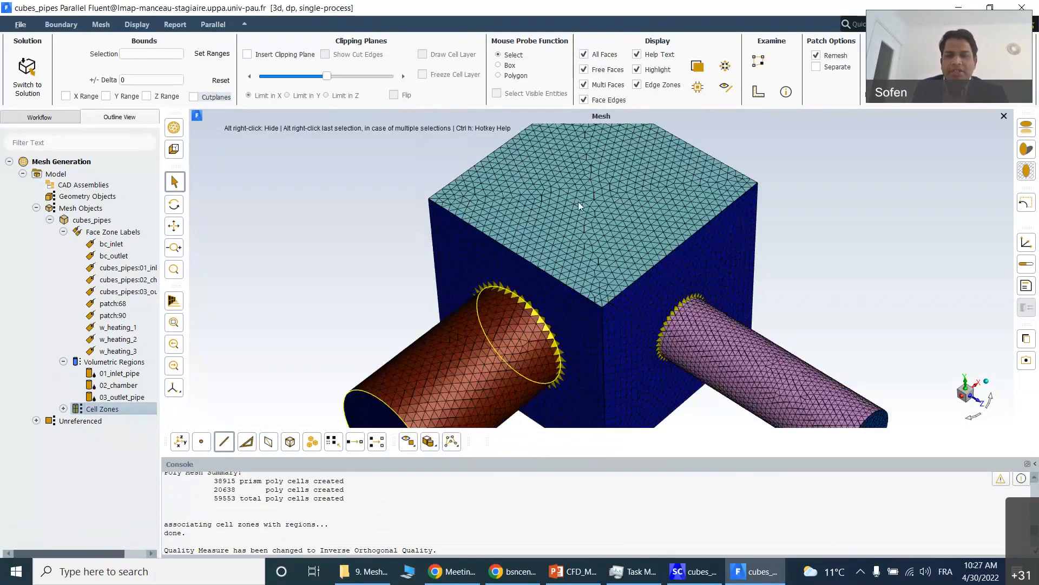
pyautogui.scroll(-2, 629, 197)
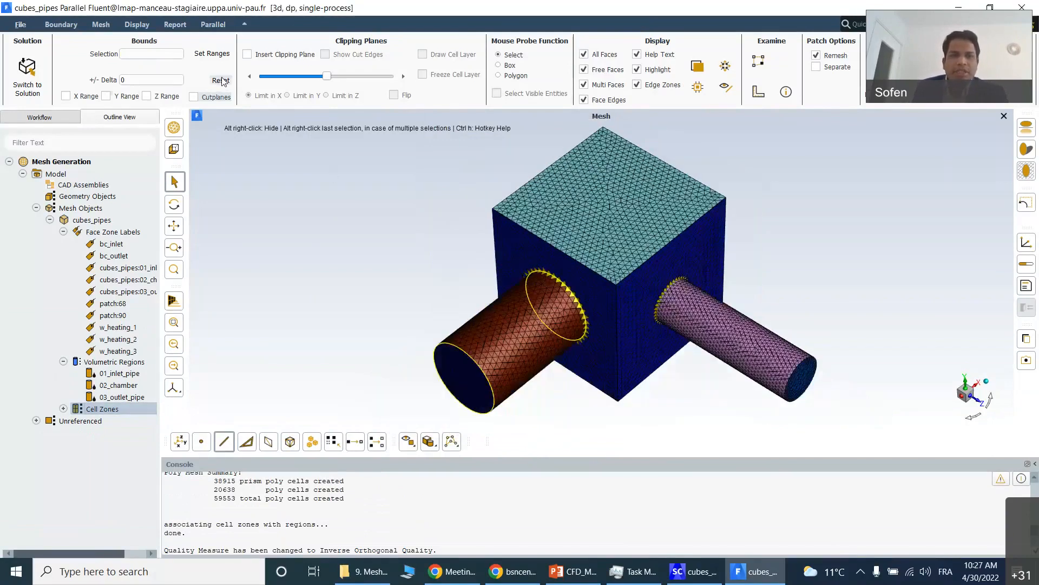
pyautogui.rightClick(121, 364)
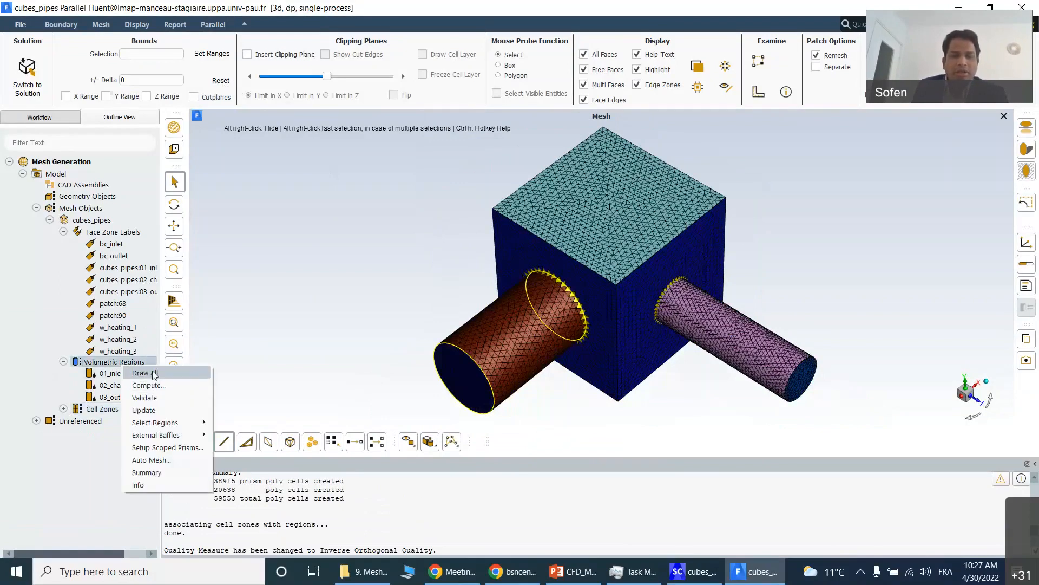
pyautogui.click(141, 373)
pyautogui.scroll(-8, 595, 260)
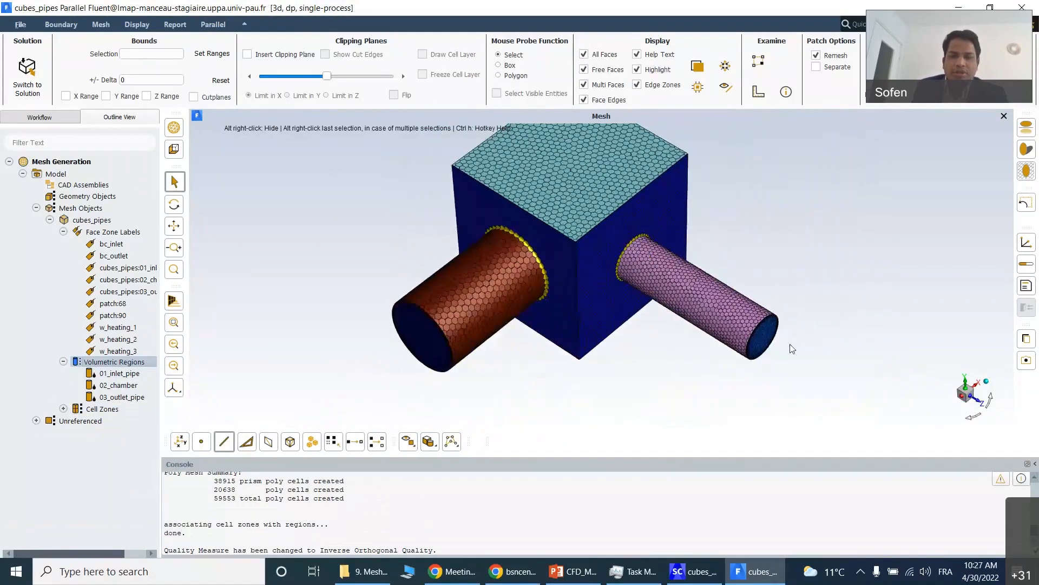
# - Examine the prism layers along the wall on the end face of the narrower pipe up close
pyautogui.moveTo(789, 348); pyautogui.dragTo(584, 255)
pyautogui.scroll(6, 585, 255)
pyautogui.scroll(2, 640, 261)
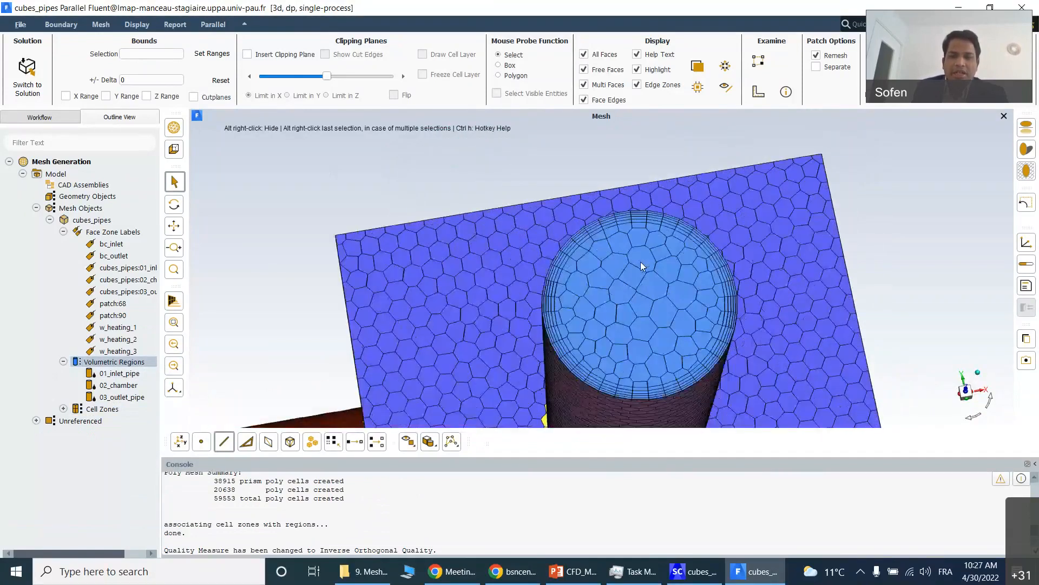
pyautogui.scroll(2, 606, 249)
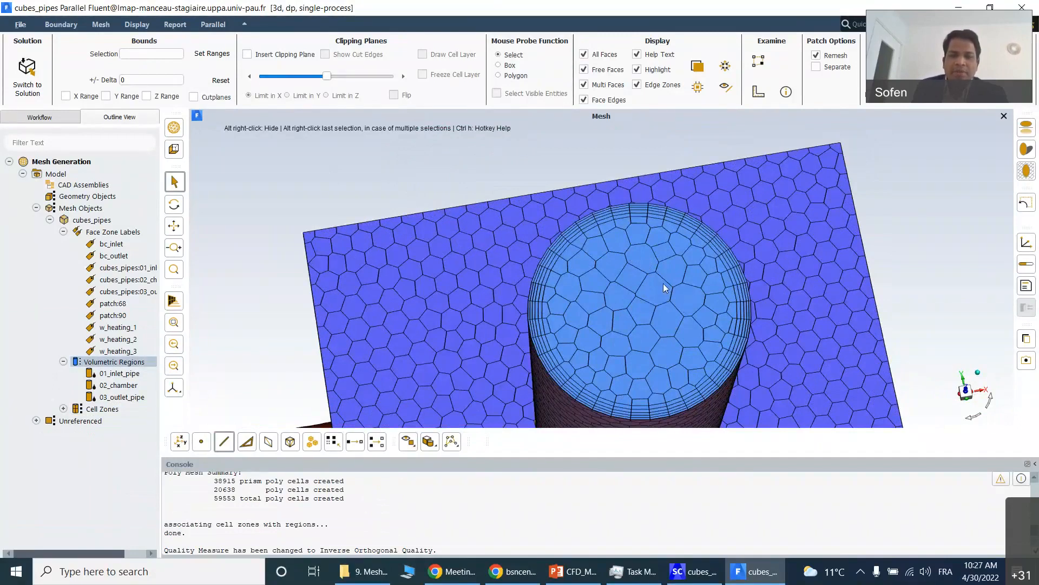
pyautogui.scroll(1, 603, 260)
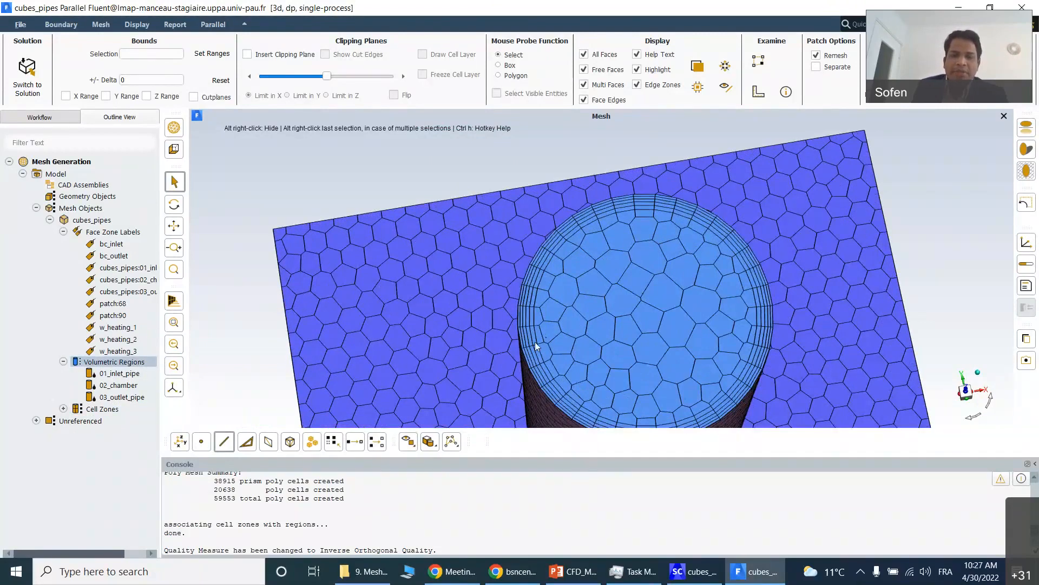
pyautogui.moveTo(648, 265); pyautogui.dragTo(717, 304)
pyautogui.scroll(4, 668, 228)
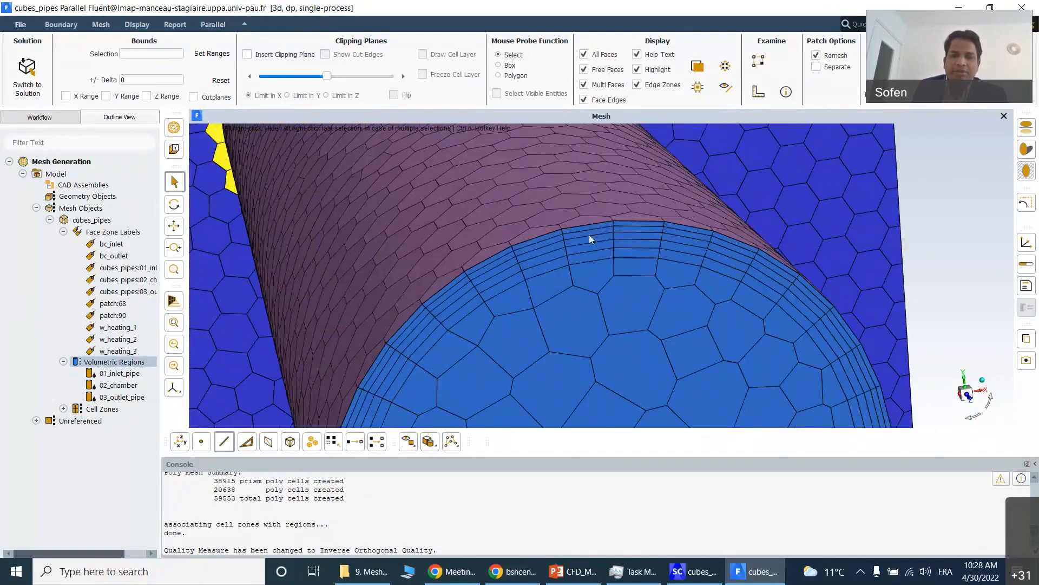
pyautogui.scroll(1, 584, 231)
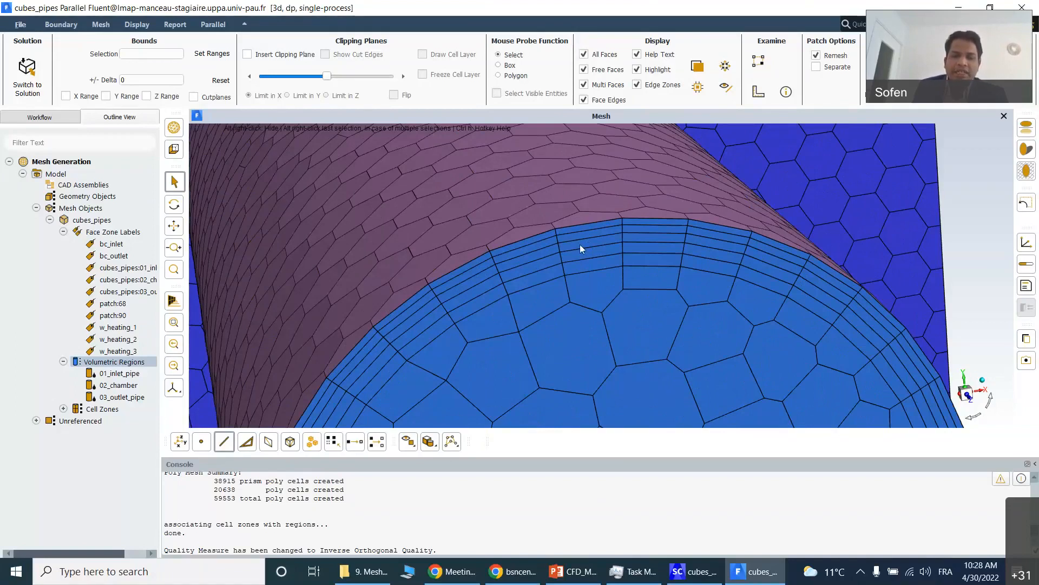
pyautogui.scroll(3, 586, 255)
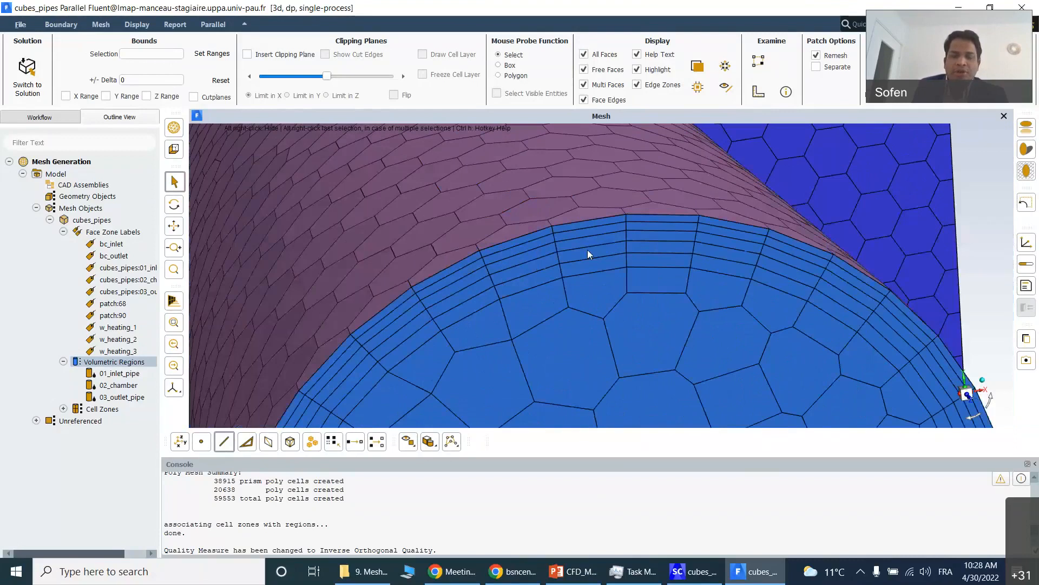
pyautogui.scroll(-5, 588, 254)
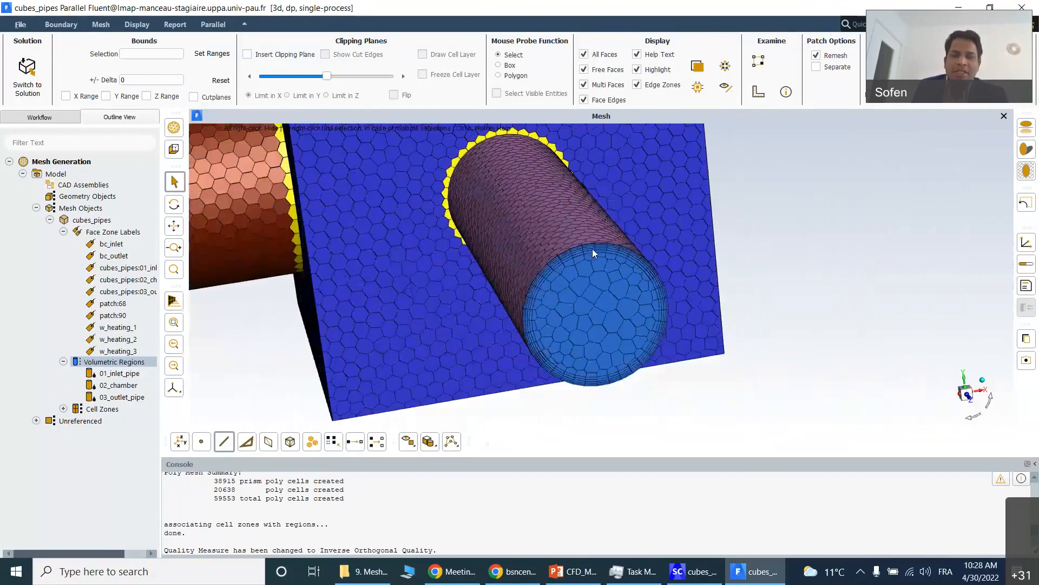
pyautogui.scroll(1, 589, 252)
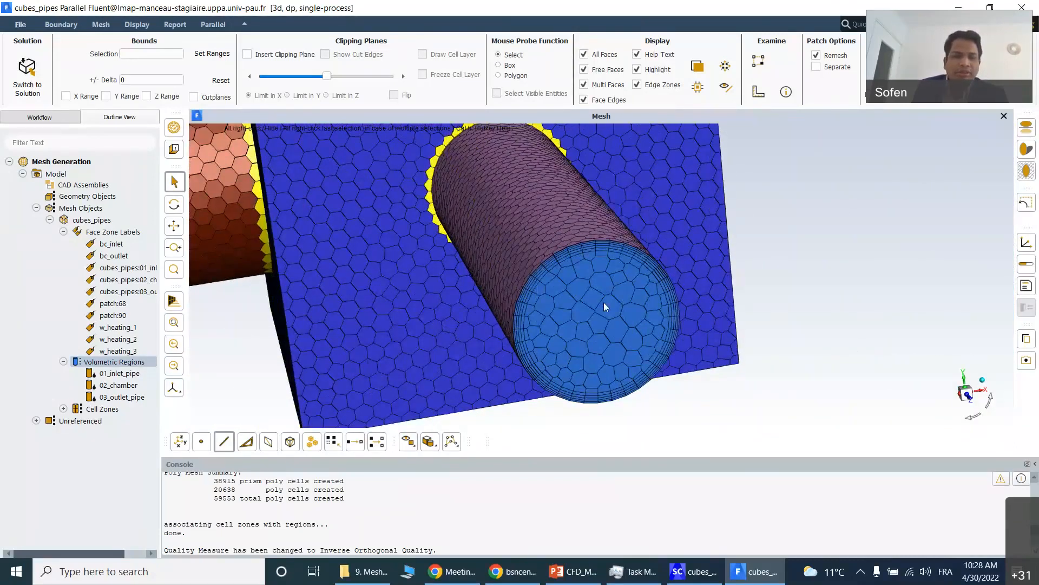
# - Insert a clipping plane limited in X through the mesh to expose the inside of the chamber
pyautogui.scroll(-6, 604, 301)
pyautogui.click(247, 54)
pyautogui.moveTo(608, 259); pyautogui.dragTo(671, 175)
pyautogui.scroll(2, 671, 170)
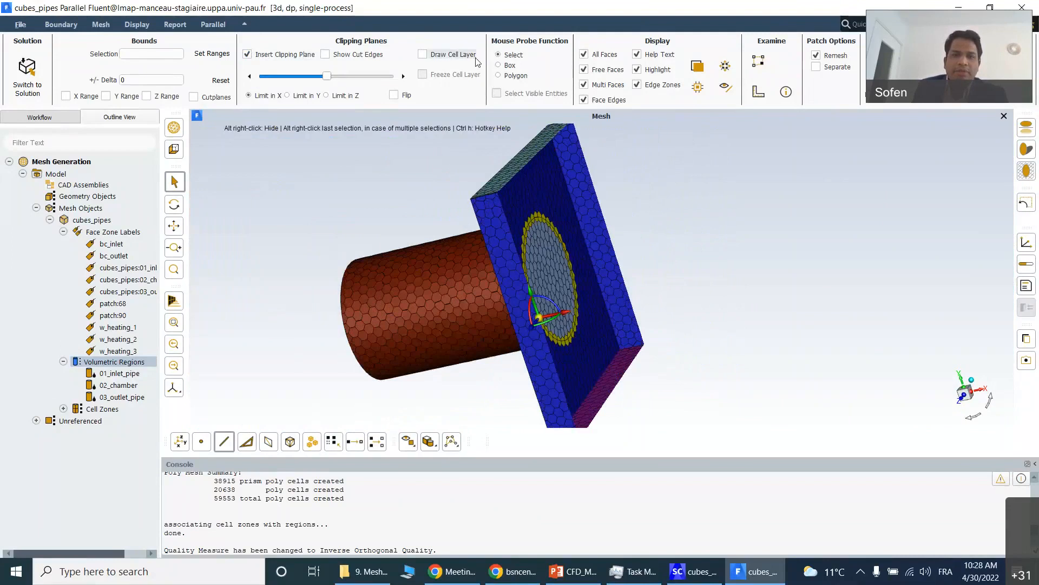
# - Draw the cell layer at the clipping plane and shift the plane farther along X through the chamber
pyautogui.click(423, 54)
pyautogui.scroll(2, 557, 170)
pyautogui.moveTo(558, 170); pyautogui.dragTo(374, 130)
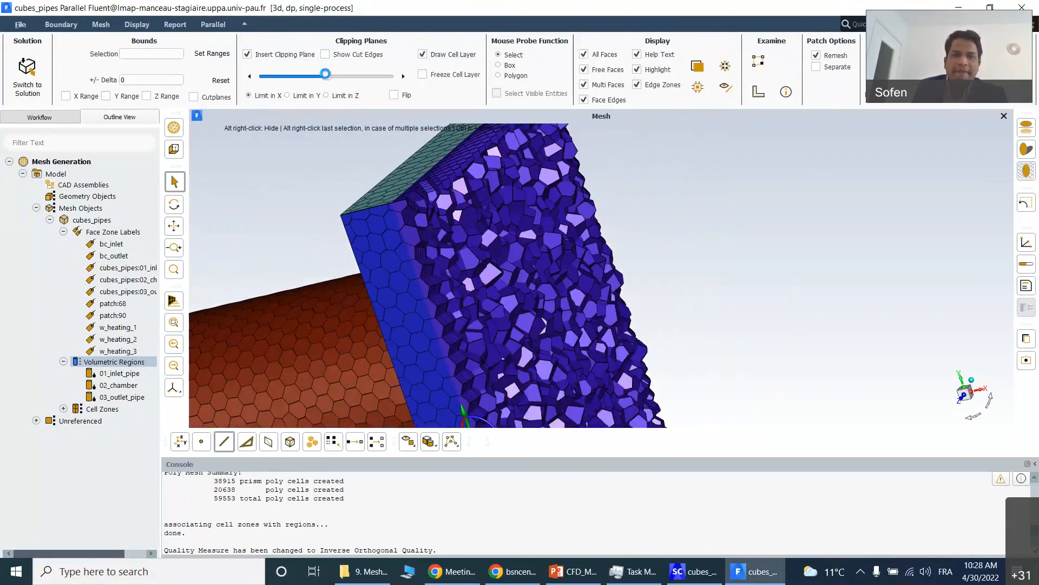
pyautogui.moveTo(325, 74); pyautogui.dragTo(342, 75)
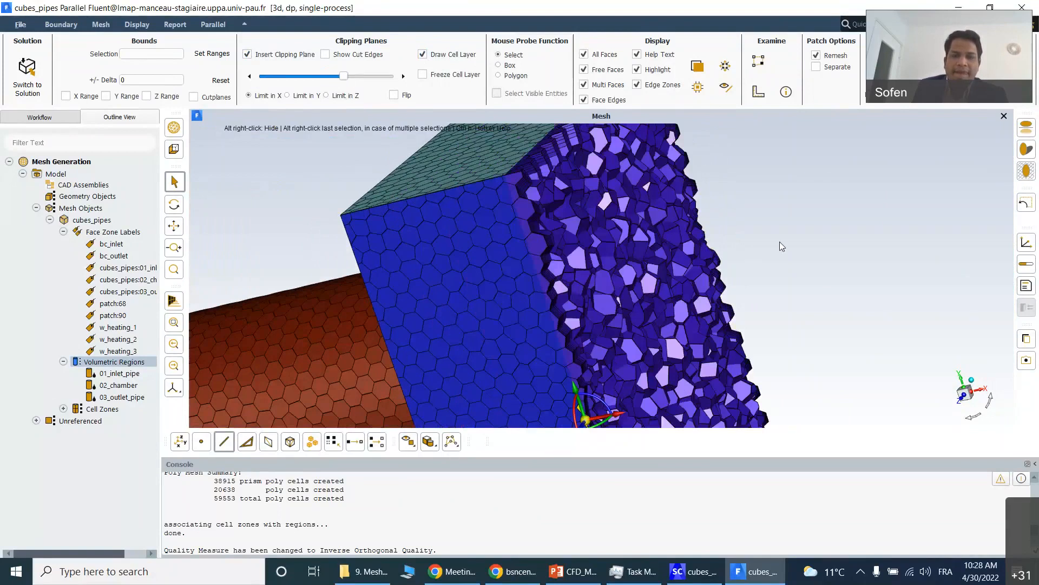
# - Examine the prism layers and polyhedral cells along the chamber wall in the cut cell layer up close
pyautogui.click(748, 255)
pyautogui.scroll(-5, 748, 256)
pyautogui.scroll(10, 758, 263)
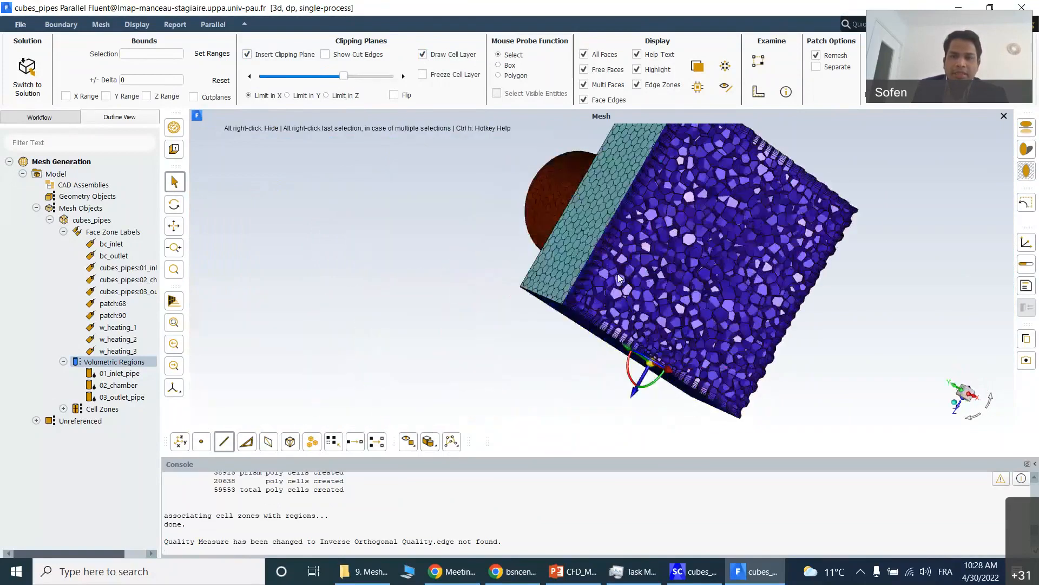
pyautogui.scroll(8, 566, 265)
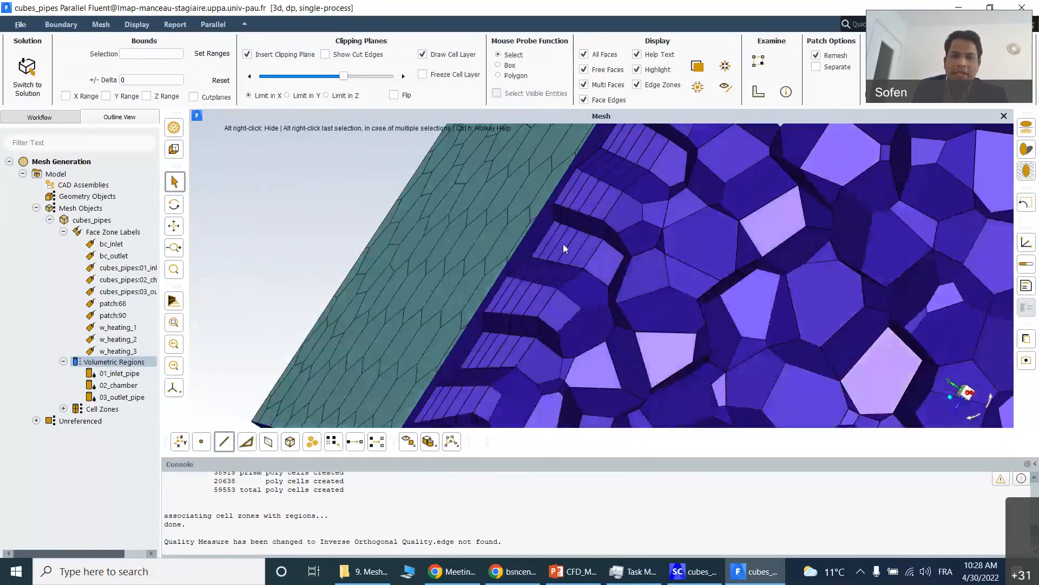
pyautogui.scroll(-3, 668, 229)
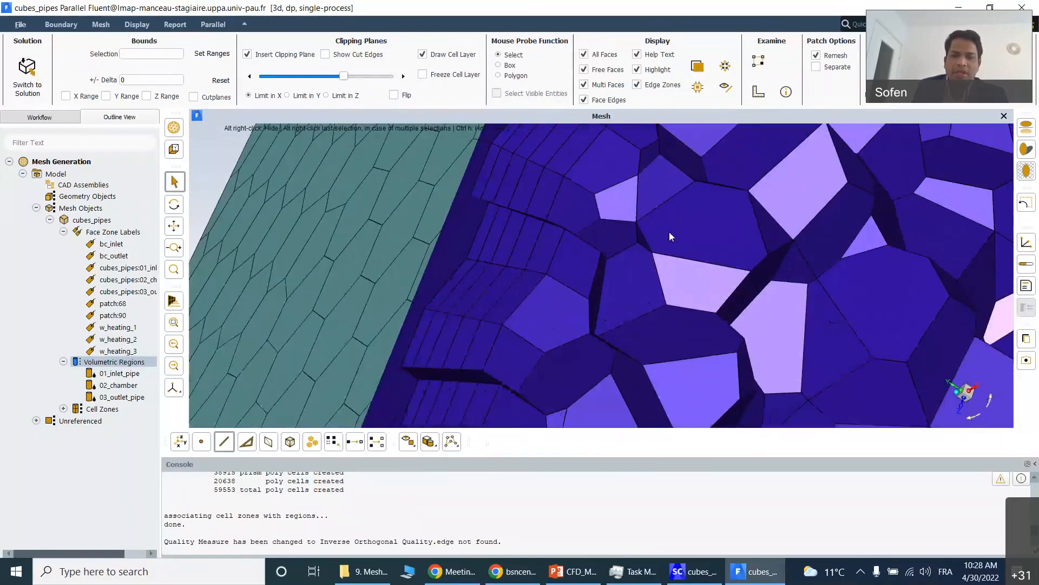
pyautogui.scroll(-10, 670, 232)
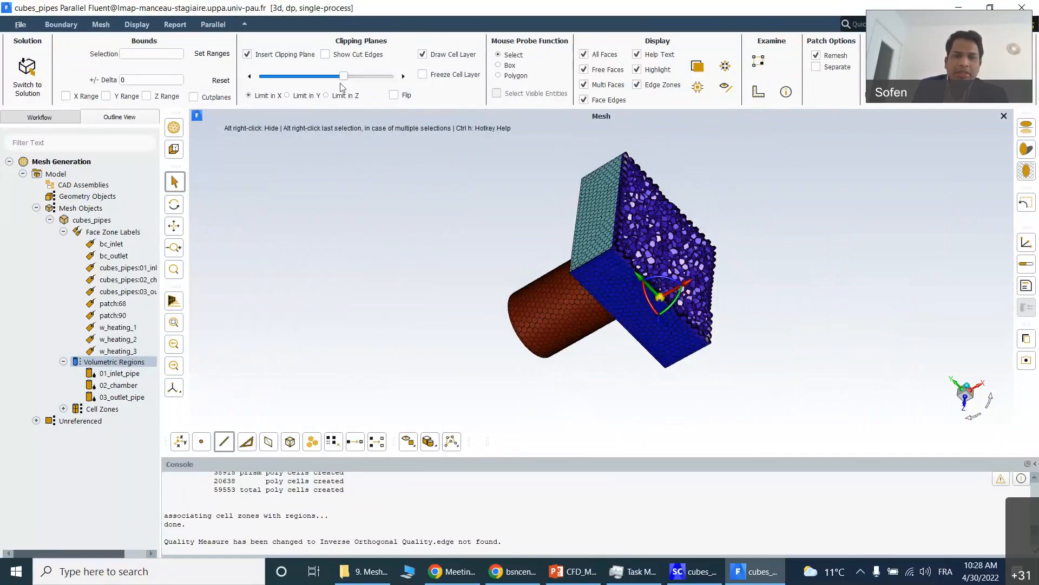
# - Shift the X clipping plane back into the wider pipe and examine the cell layer across its section
pyautogui.moveTo(343, 76); pyautogui.dragTo(313, 77)
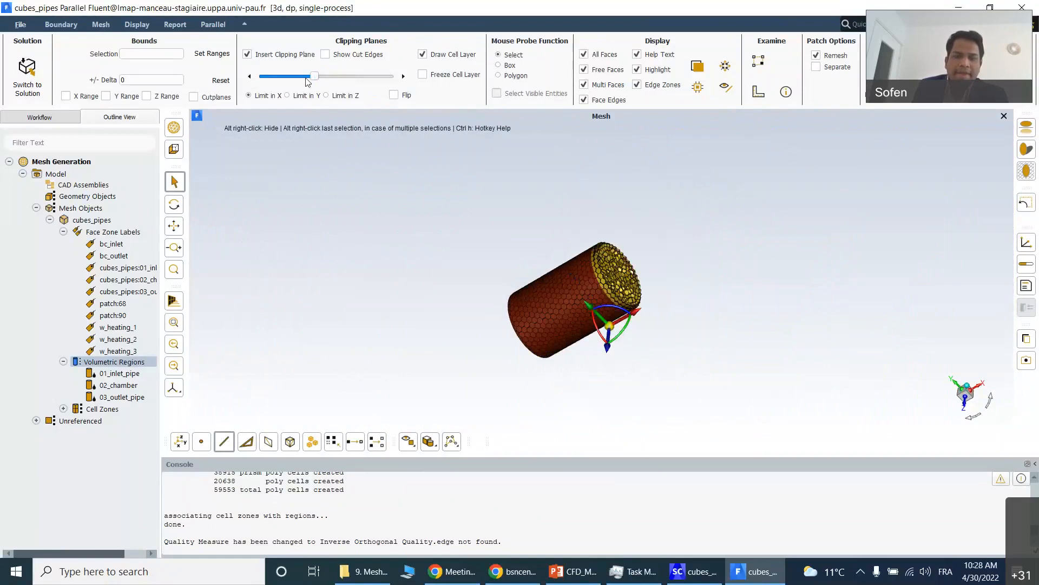
pyautogui.scroll(3, 649, 276)
pyautogui.scroll(3, 647, 222)
pyautogui.moveTo(788, 229); pyautogui.dragTo(605, 262)
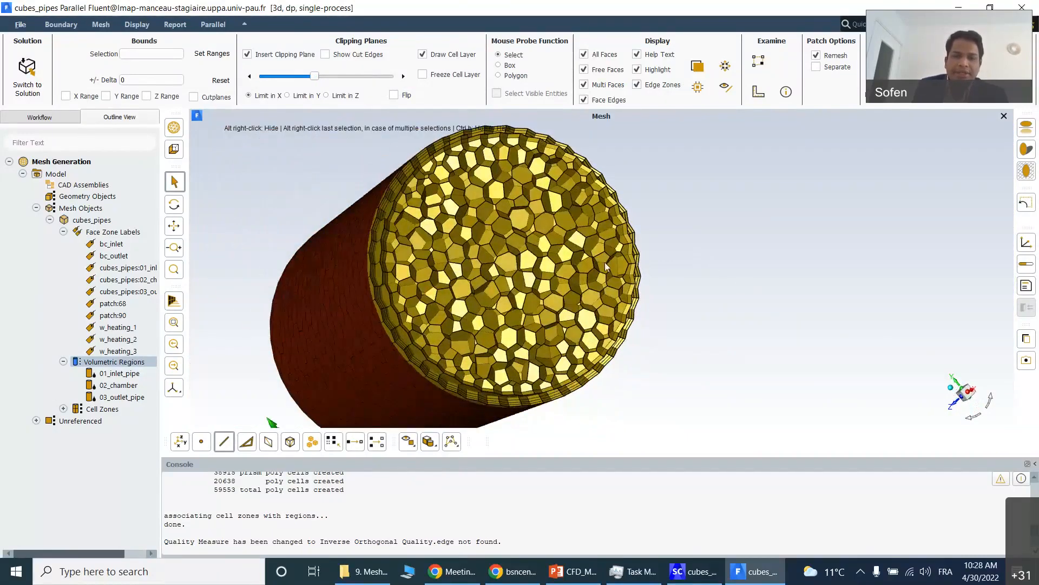
pyautogui.scroll(3, 603, 275)
pyautogui.scroll(-2, 603, 274)
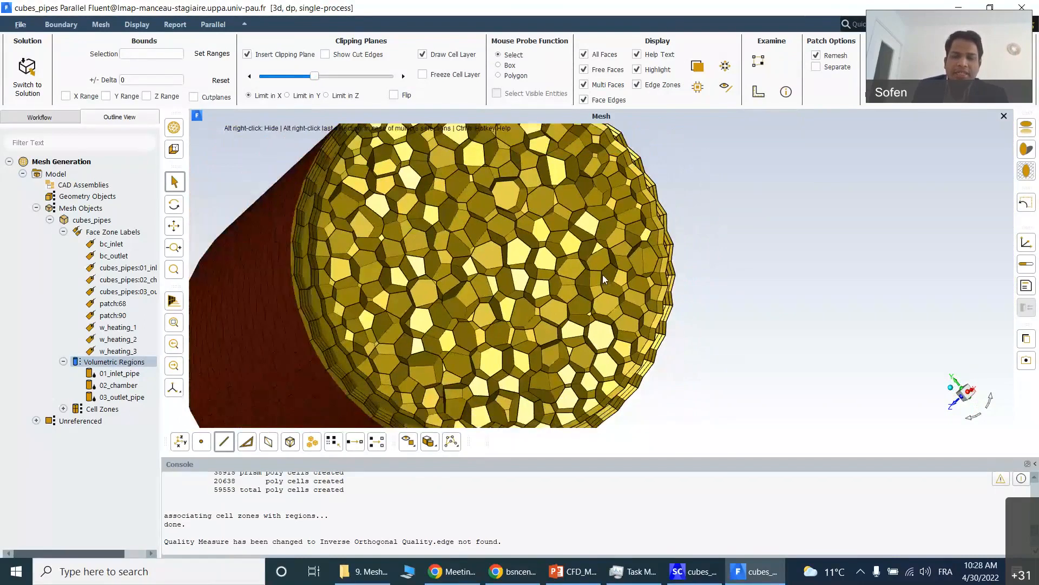
pyautogui.scroll(-3, 427, 220)
pyautogui.moveTo(427, 221); pyautogui.dragTo(910, 269)
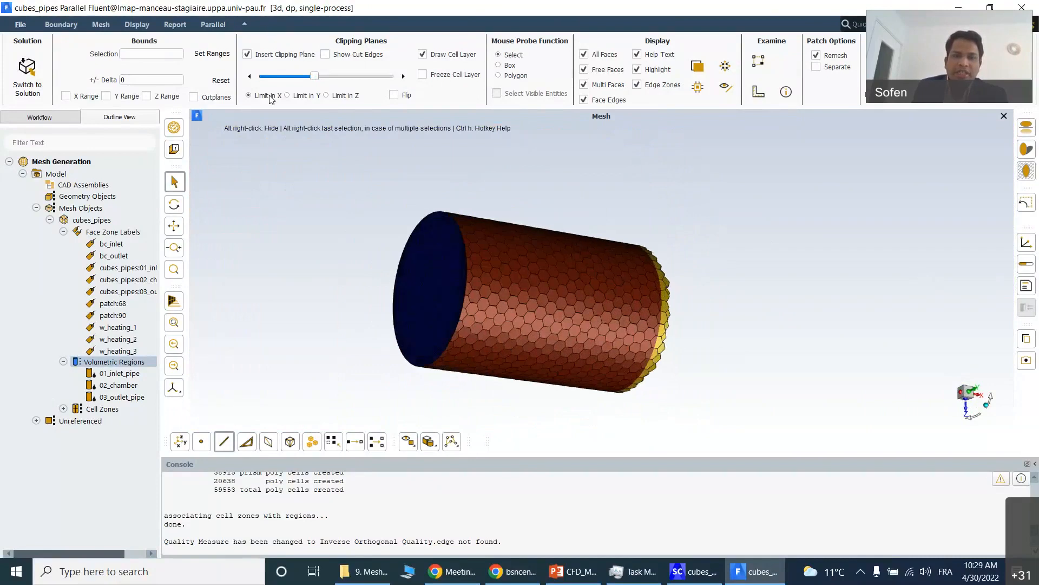
# - Limit the clipping plane in Y and examine the cells where the wider pipe meets the chamber
pyautogui.click(287, 95)
pyautogui.moveTo(742, 174); pyautogui.dragTo(738, 250)
pyautogui.scroll(5, 621, 297)
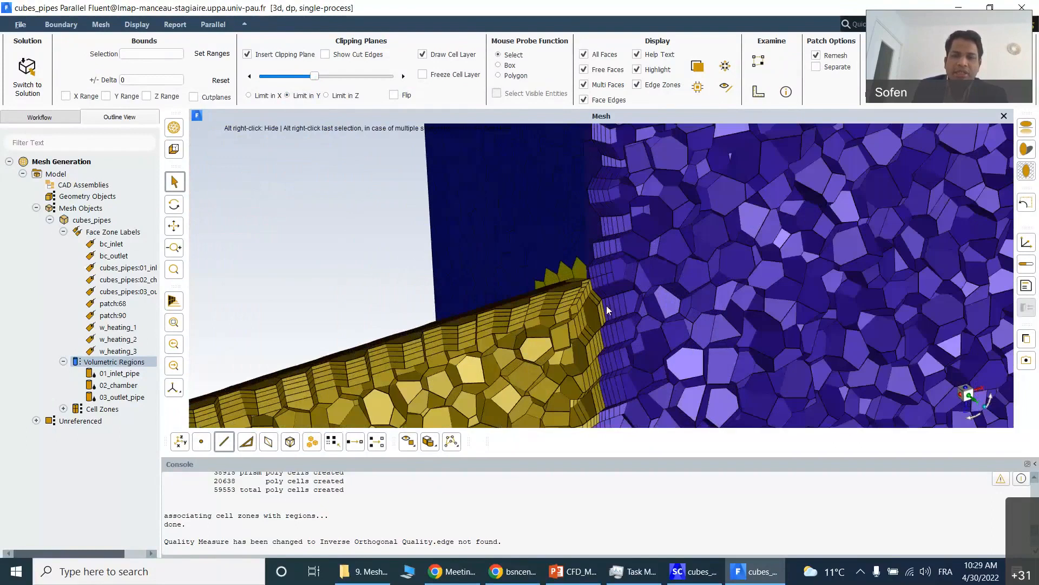
pyautogui.scroll(5, 606, 306)
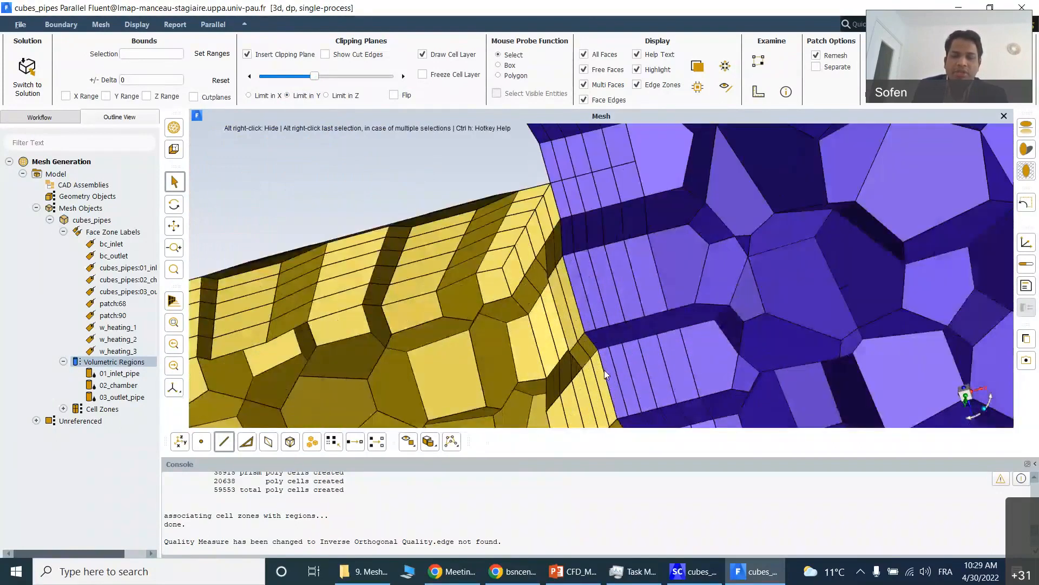
pyautogui.scroll(-8, 592, 248)
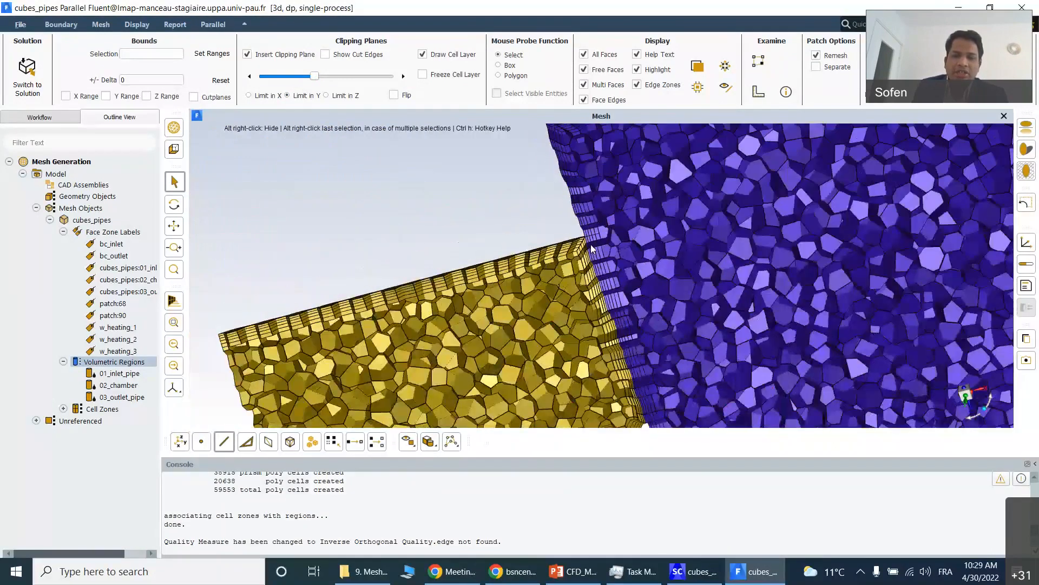
pyautogui.scroll(-3, 592, 248)
pyautogui.scroll(1, 657, 291)
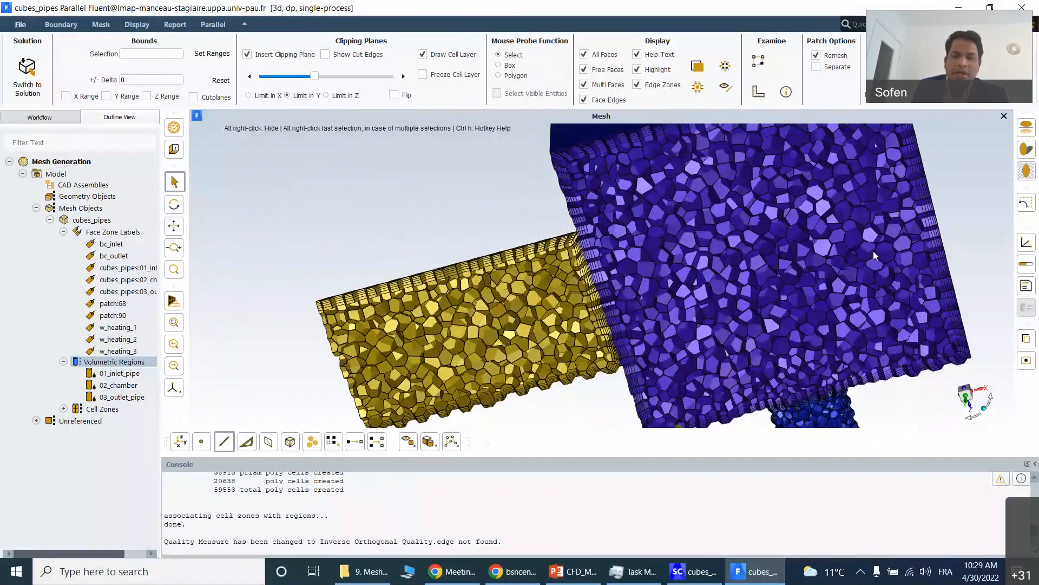
pyautogui.scroll(2, 704, 346)
pyautogui.scroll(-1, 668, 388)
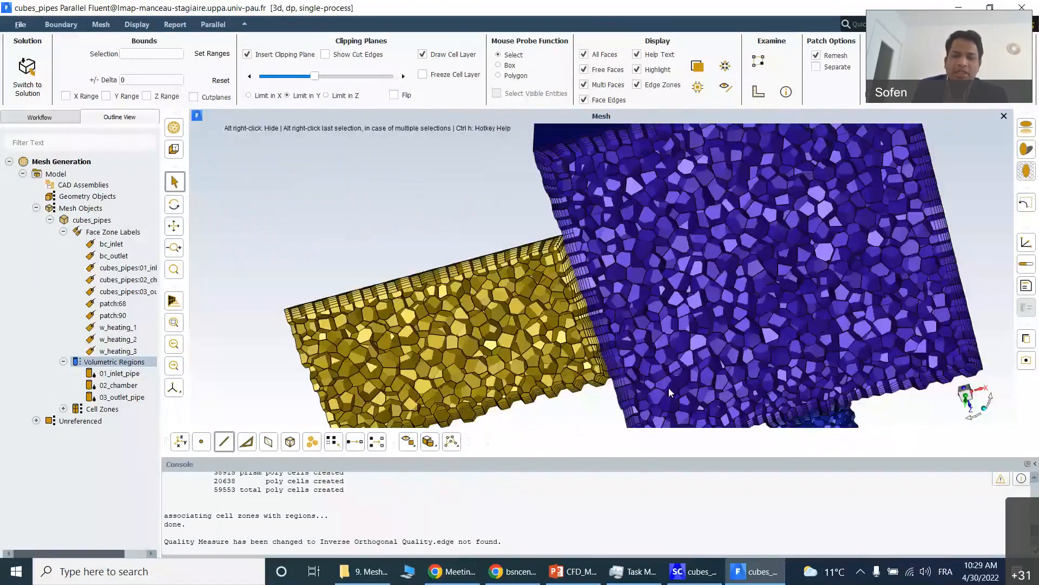
# - Check the cubes_pipes geometry in SpaceClaim, return to Fluent and examine the cells across the interface between wider pipe and chamber
pyautogui.click(694, 571)
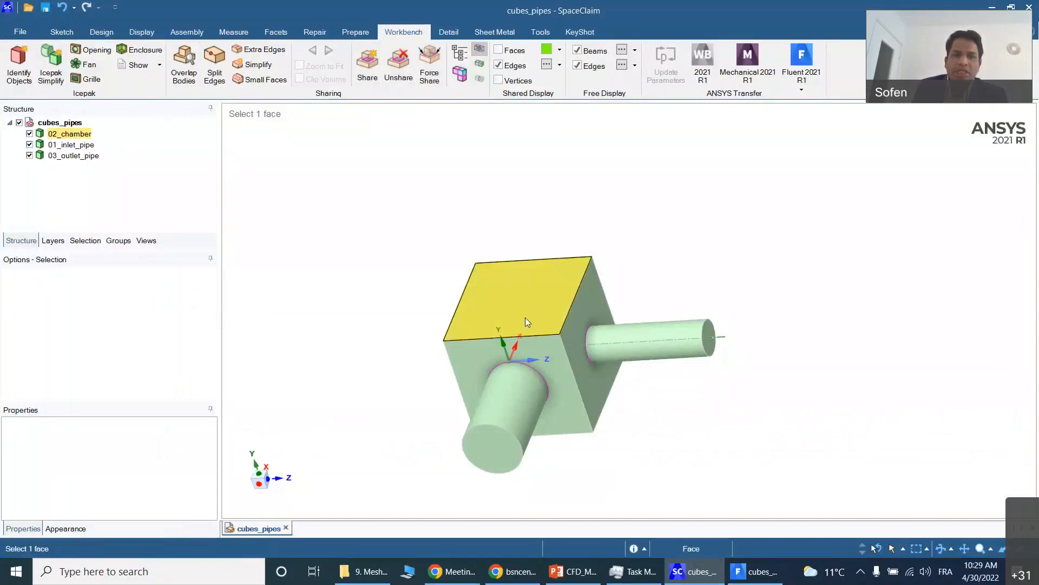
pyautogui.click(697, 571)
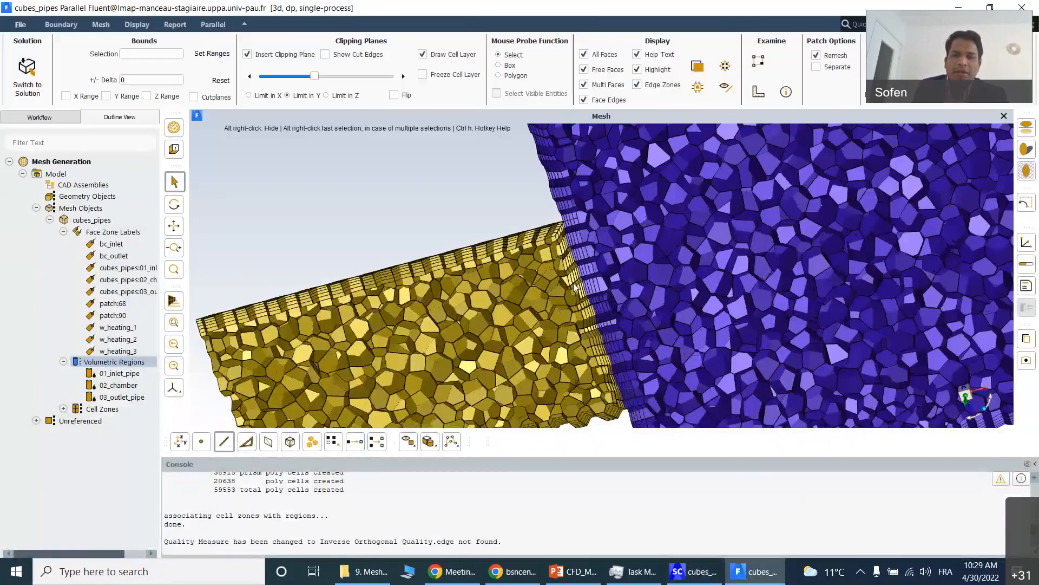
pyautogui.scroll(-3, 575, 287)
pyautogui.moveTo(771, 223); pyautogui.dragTo(895, 184)
pyautogui.scroll(4, 622, 217)
pyautogui.scroll(2, 621, 217)
pyautogui.moveTo(661, 169); pyautogui.dragTo(730, 218)
pyautogui.scroll(3, 602, 193)
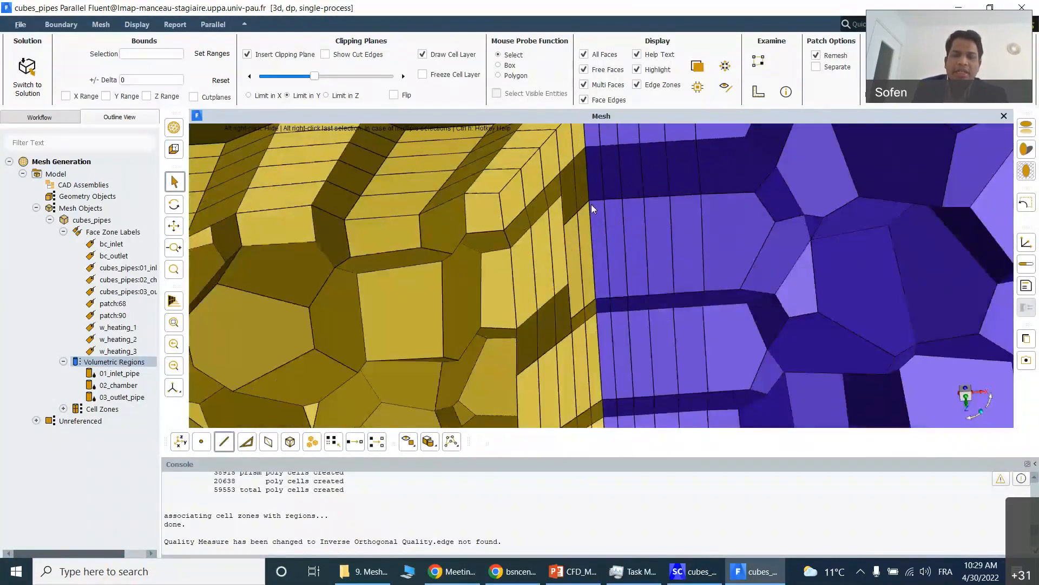
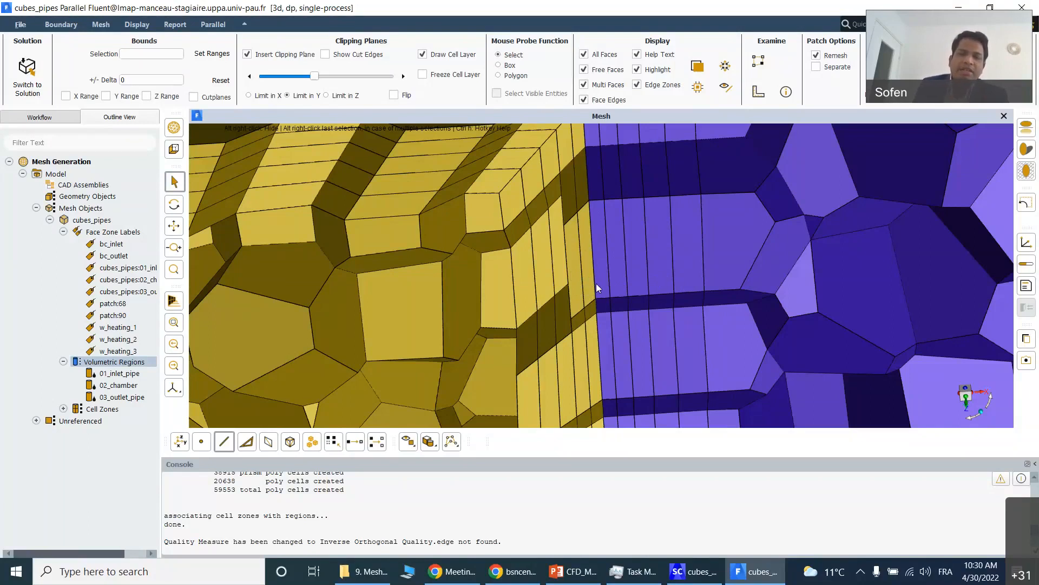
# - Inspect the prism layers at the corner between the wider pipe's wall and the chamber wall from several angles
pyautogui.scroll(-3, 647, 236)
pyautogui.moveTo(636, 232); pyautogui.dragTo(613, 325)
pyautogui.scroll(-5, 677, 275)
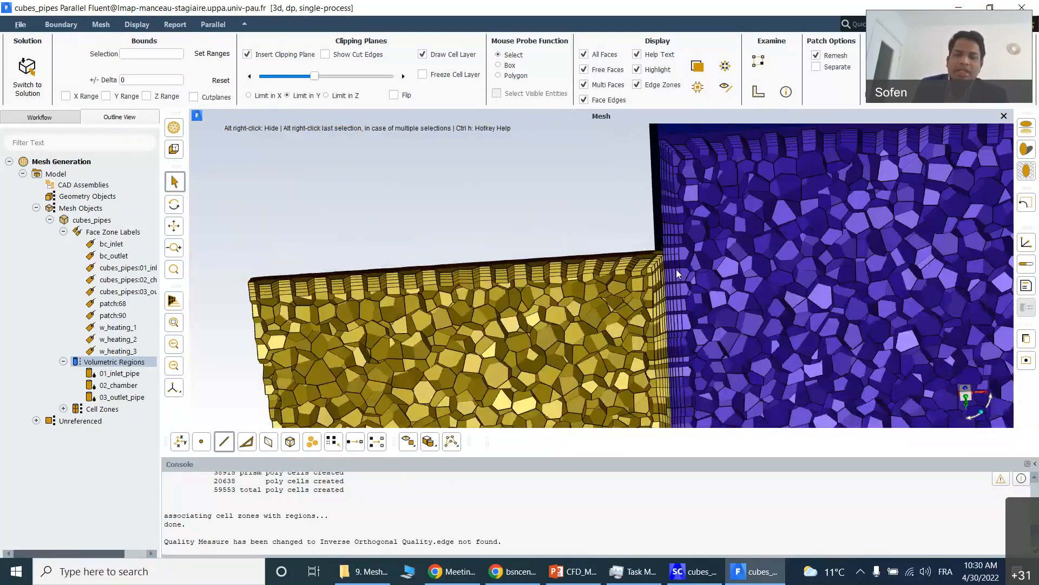
pyautogui.scroll(6, 675, 269)
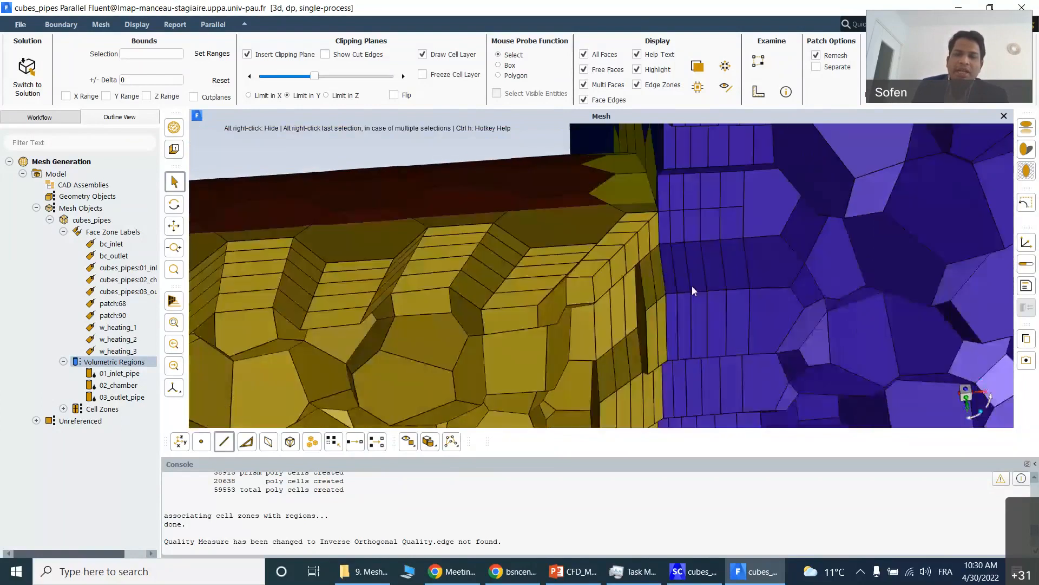
pyautogui.scroll(2, 714, 227)
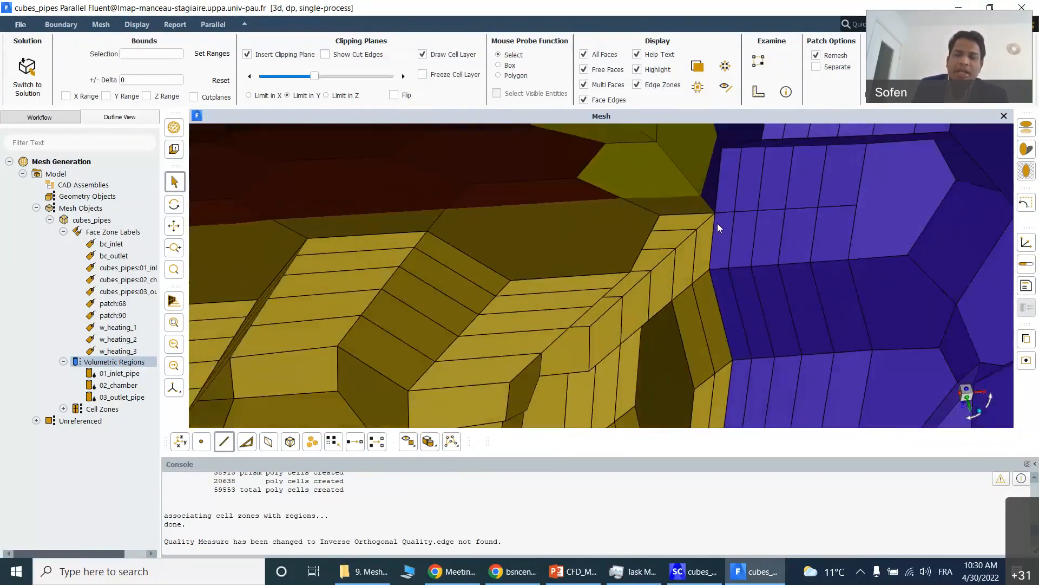
pyautogui.scroll(4, 717, 223)
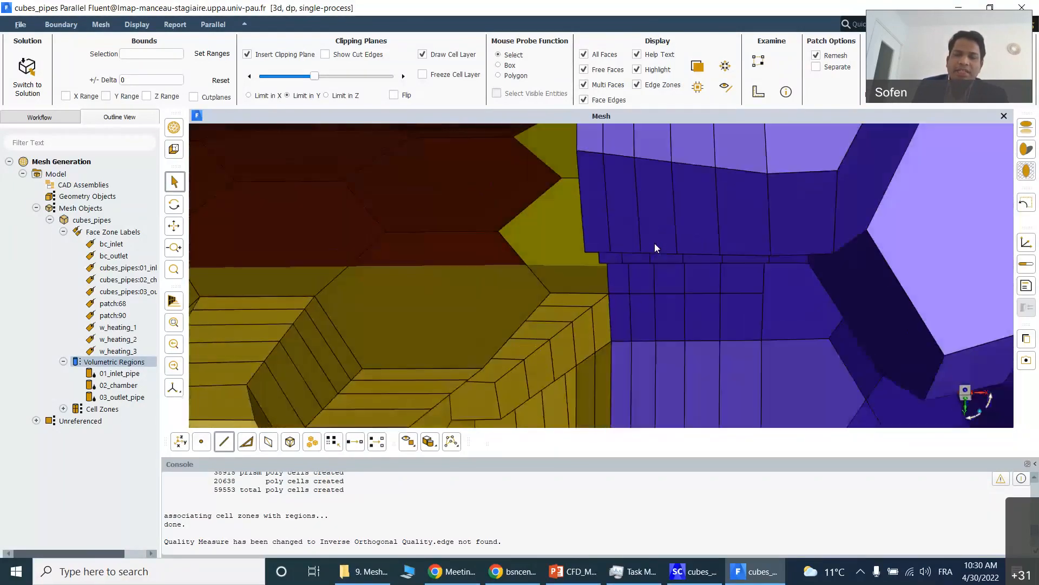
pyautogui.scroll(5, 703, 238)
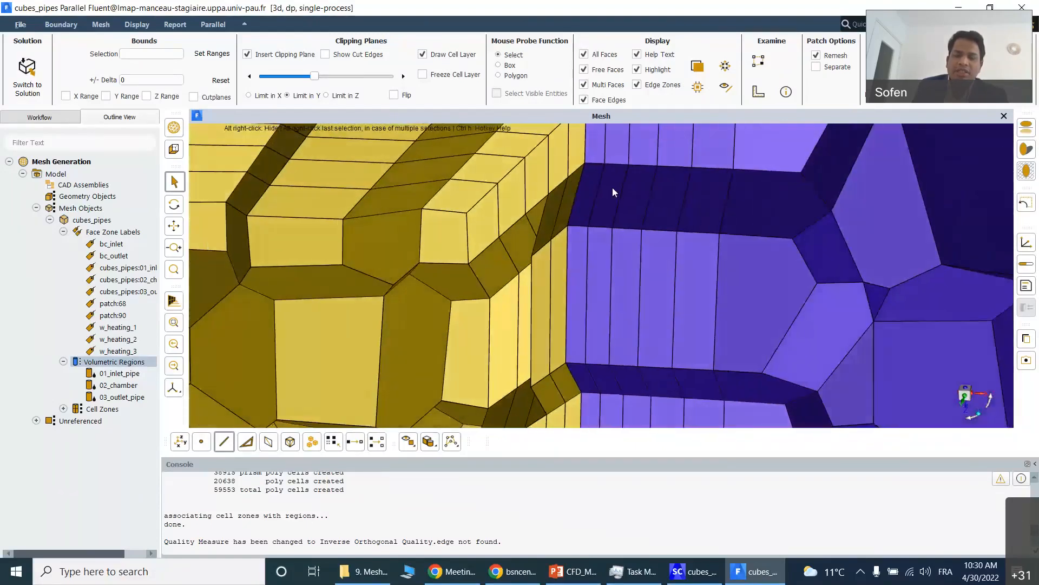
pyautogui.scroll(-4, 613, 188)
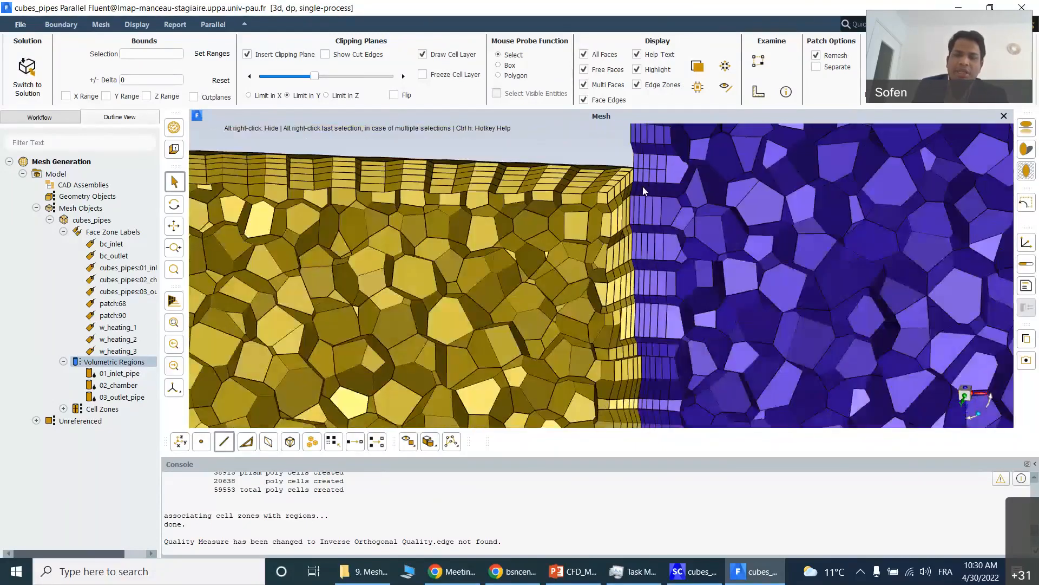
pyautogui.scroll(2, 570, 181)
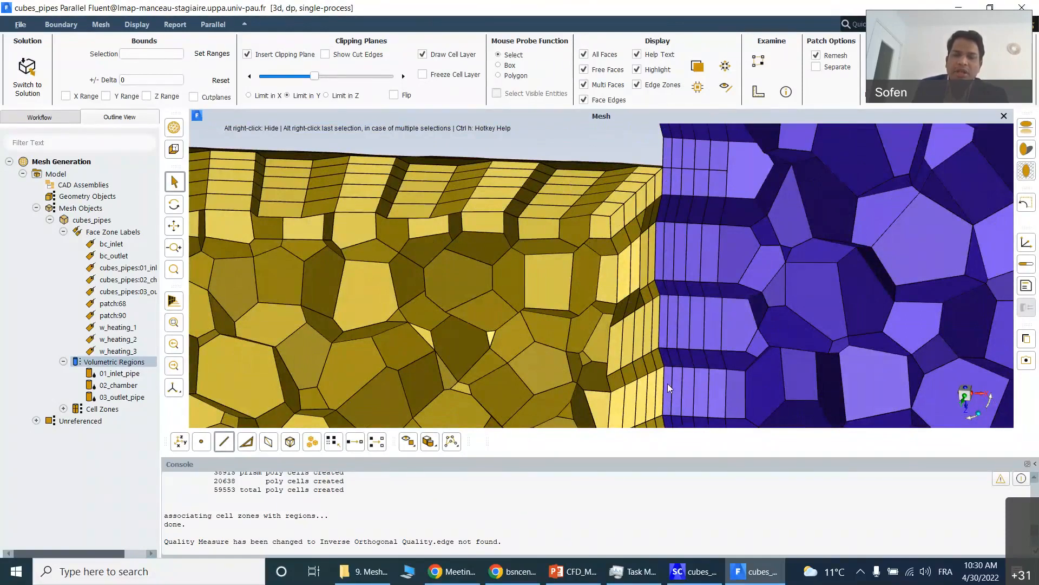
pyautogui.rightClick(115, 362)
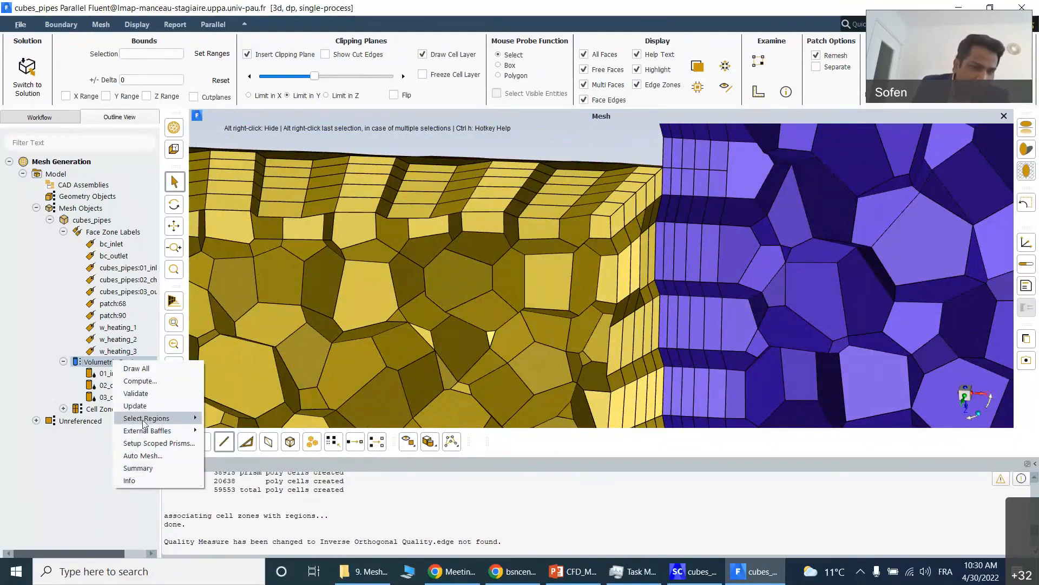
pyautogui.click(79, 488)
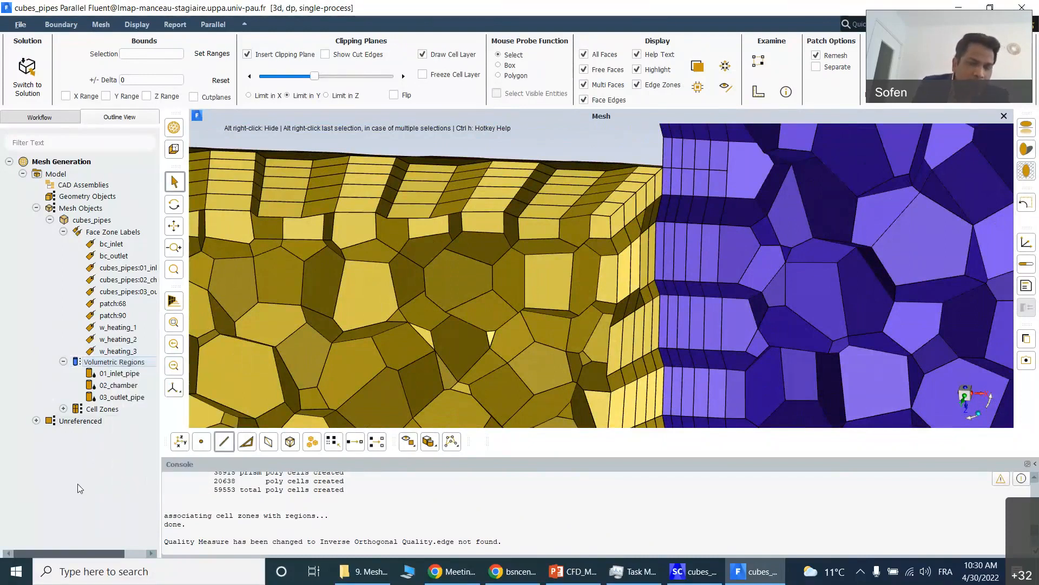
pyautogui.rightClick(117, 362)
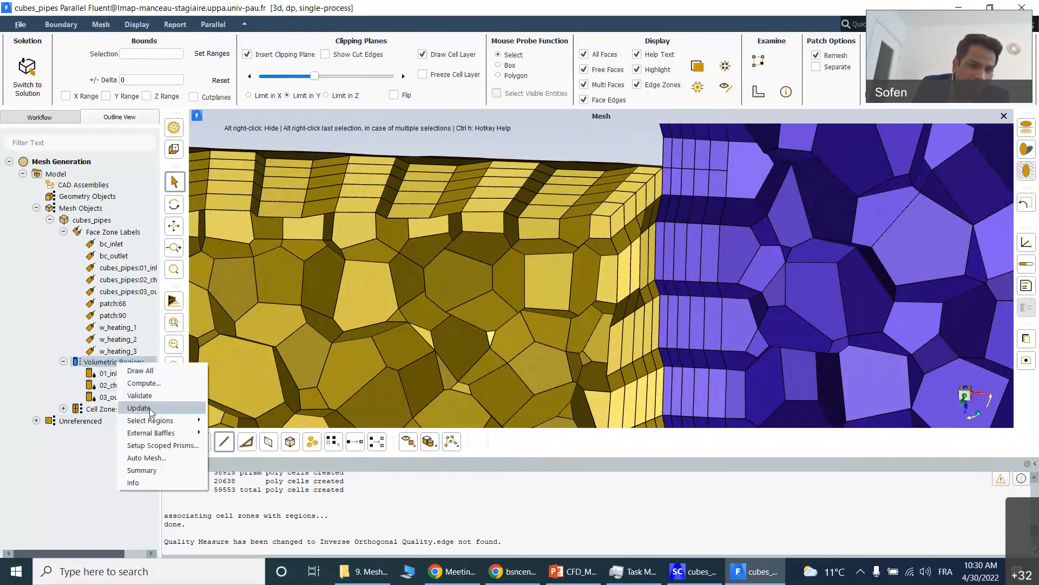
# - Delete all cell zones of cubes_pipes and restore the object face zones from the backup
pyautogui.moveTo(161, 421)
pyautogui.click(63, 409)
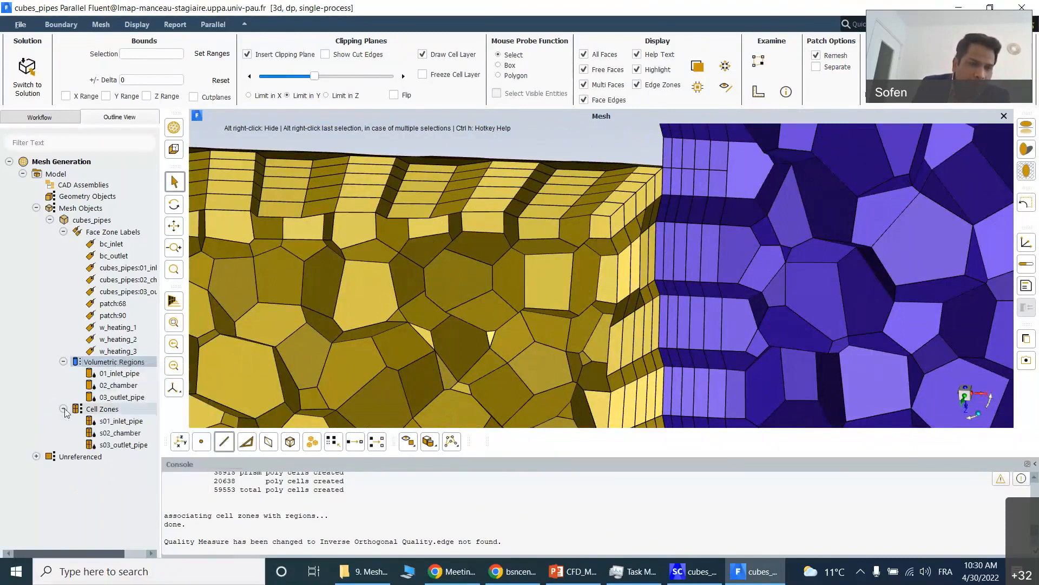
pyautogui.rightClick(121, 411)
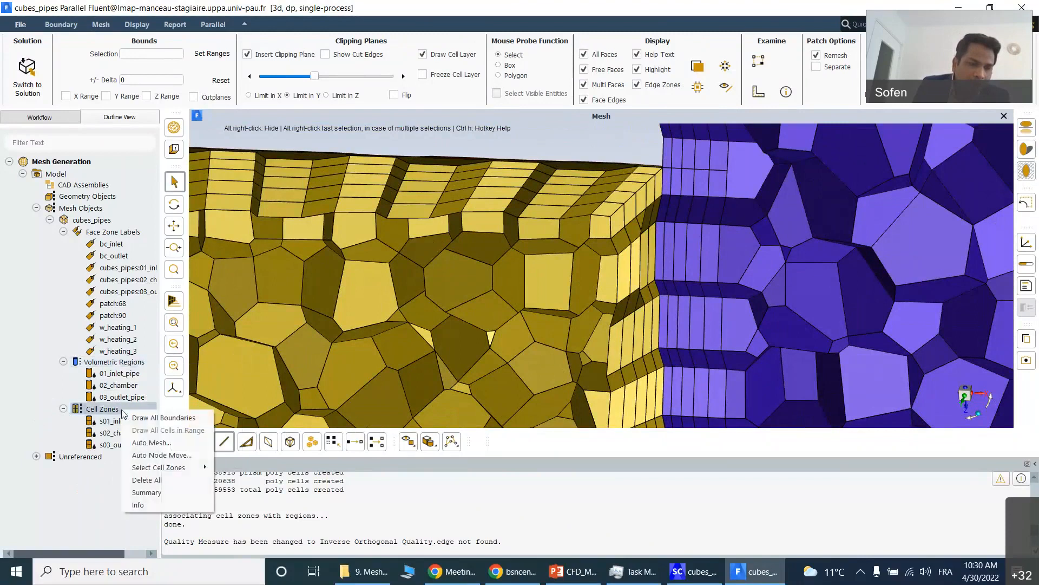
pyautogui.click(147, 480)
pyautogui.click(532, 300)
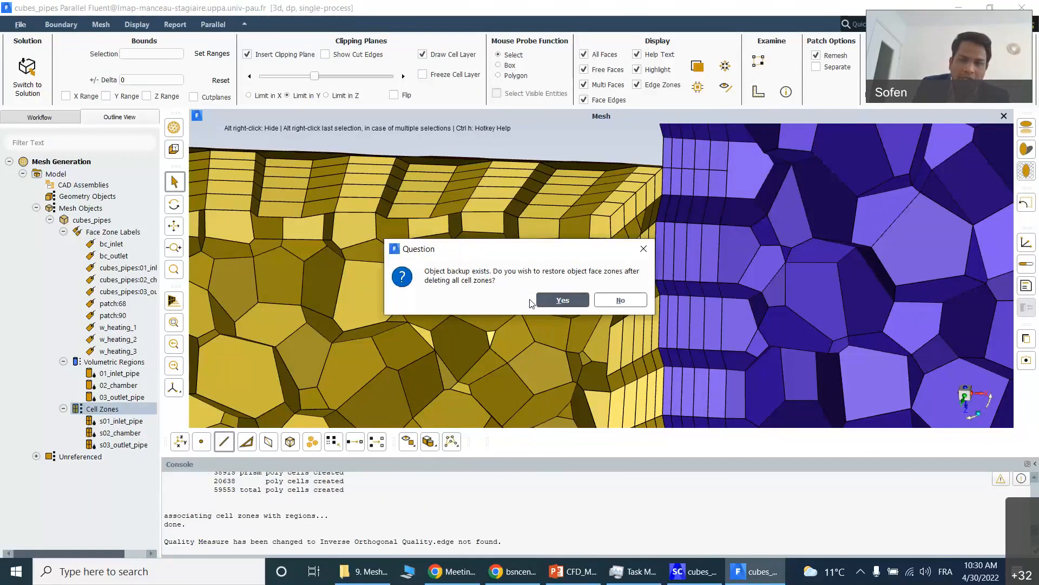
pyautogui.click(563, 301)
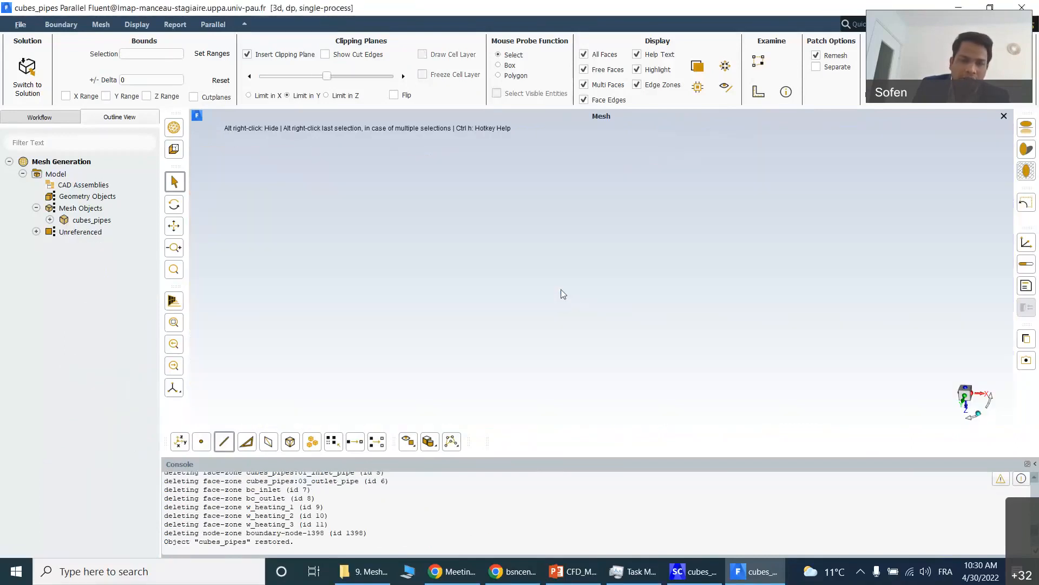
# - Open the boundary scope of the wall_prism scoped prism control from the Auto Mesh settings for cubes_pipes and enlarge the list
pyautogui.click(90, 220)
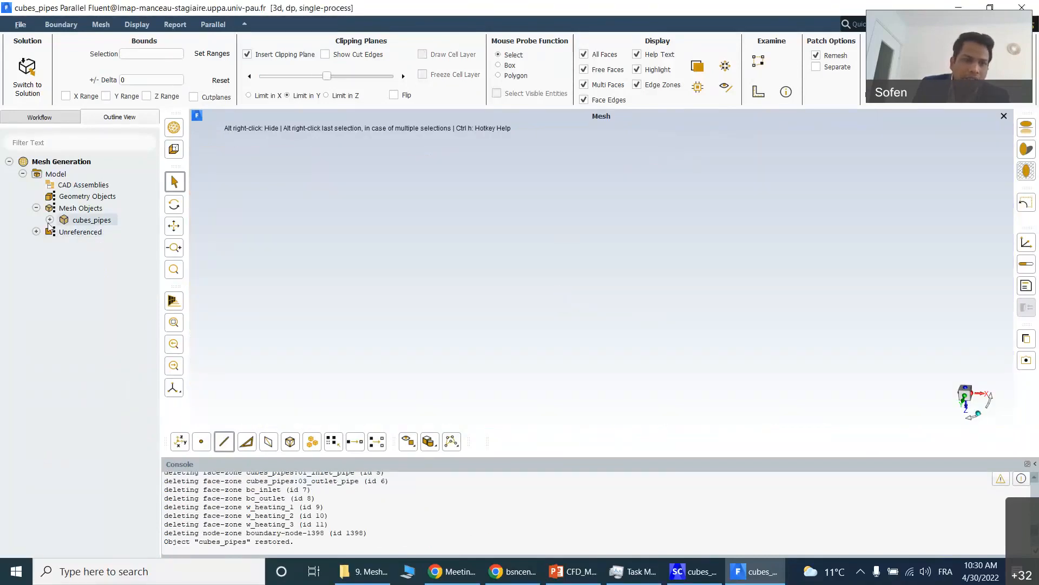
pyautogui.click(50, 219)
pyautogui.rightClick(88, 254)
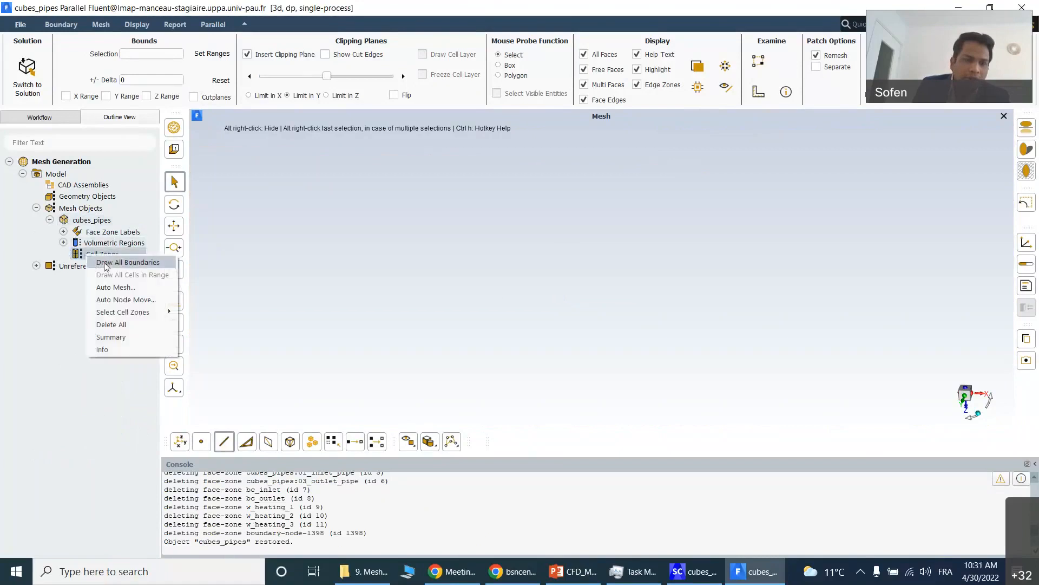
pyautogui.click(117, 287)
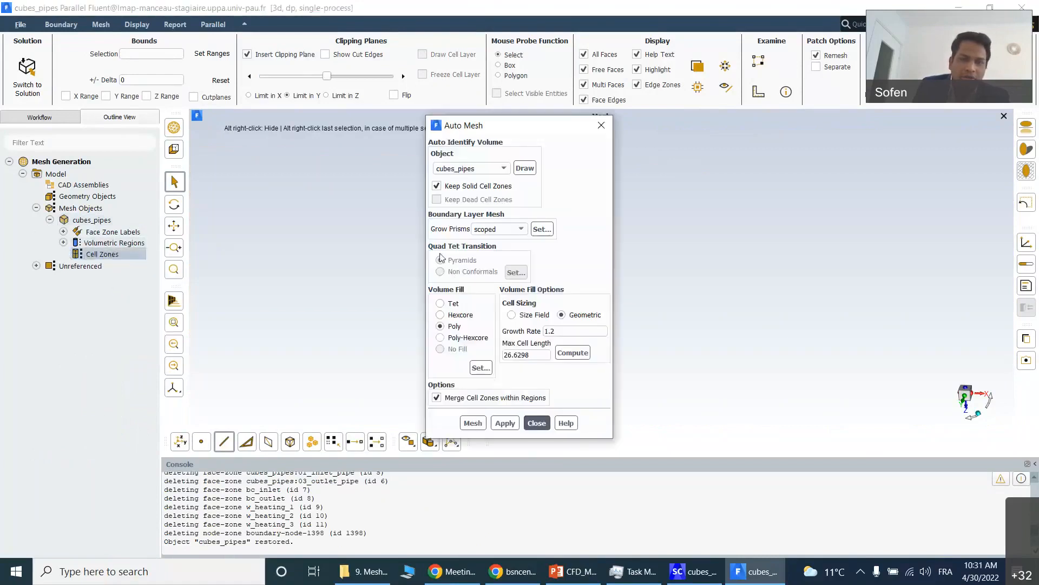
pyautogui.click(542, 229)
pyautogui.click(681, 341)
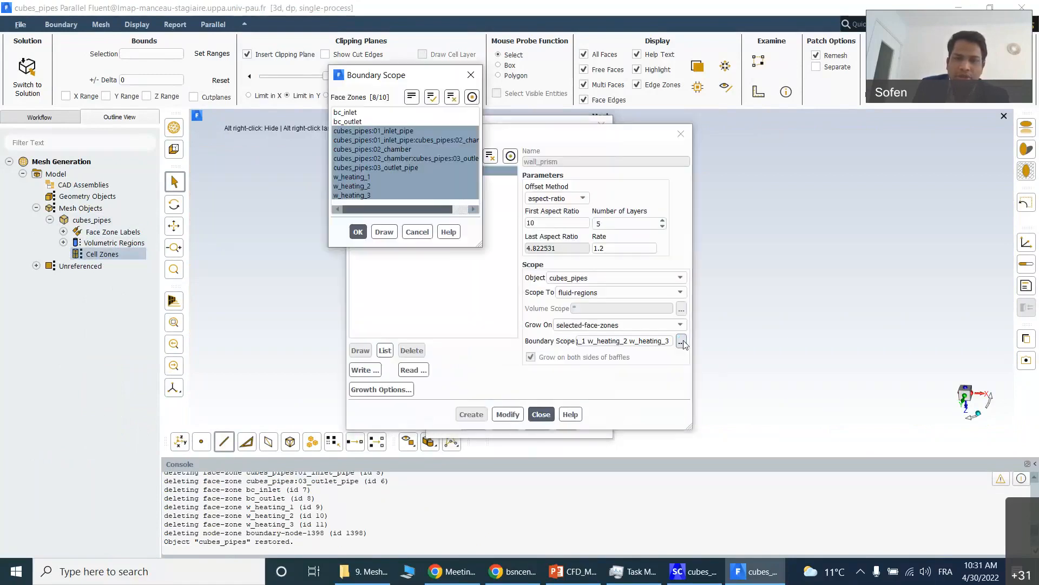
pyautogui.moveTo(479, 246); pyautogui.dragTo(615, 395)
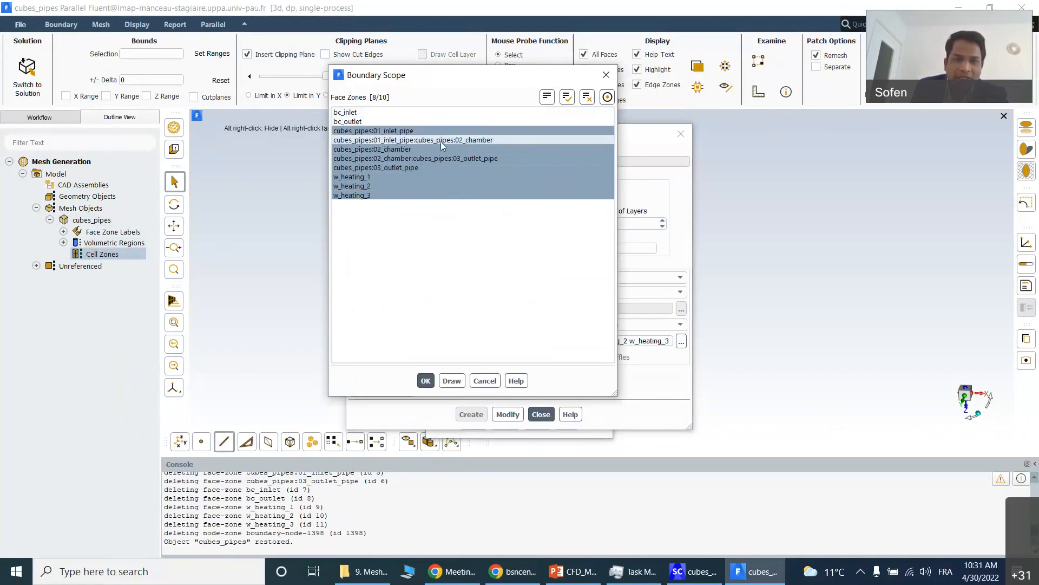
# - Restrict wall_prism's boundary scope to cubes_pipes:03_outlet_pipe, w_heating_1, w_heating_2 and w_heating_3, and modify the control
pyautogui.click(417, 169)
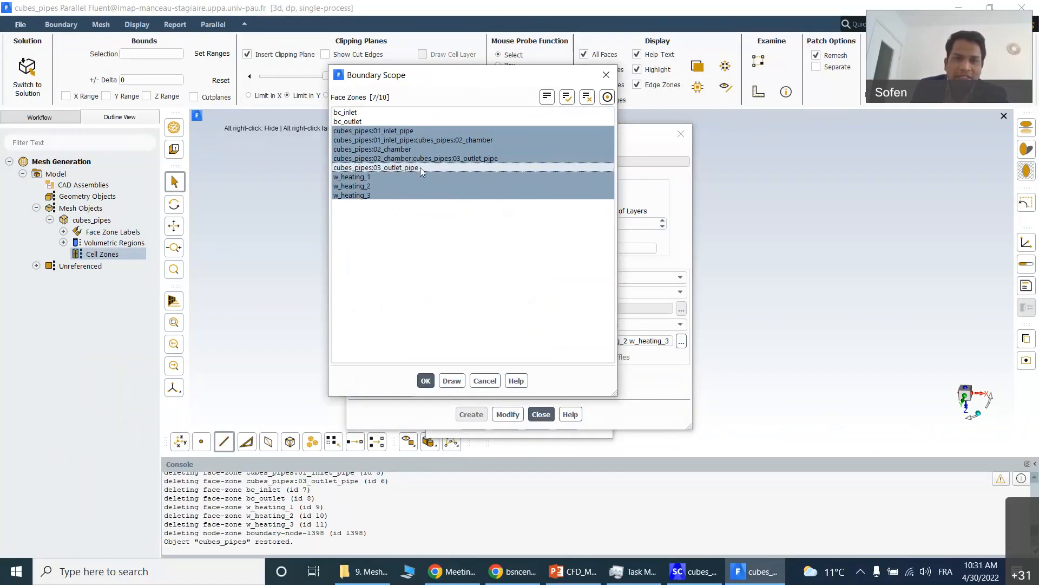
pyautogui.click(415, 132)
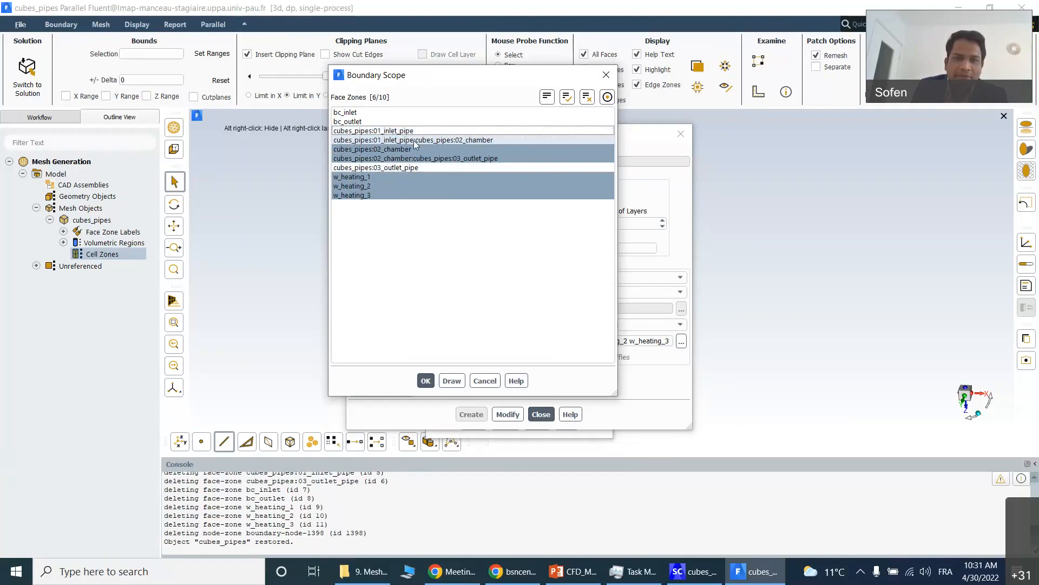
pyautogui.click(415, 140)
pyautogui.click(403, 170)
pyautogui.click(406, 160)
pyautogui.click(406, 150)
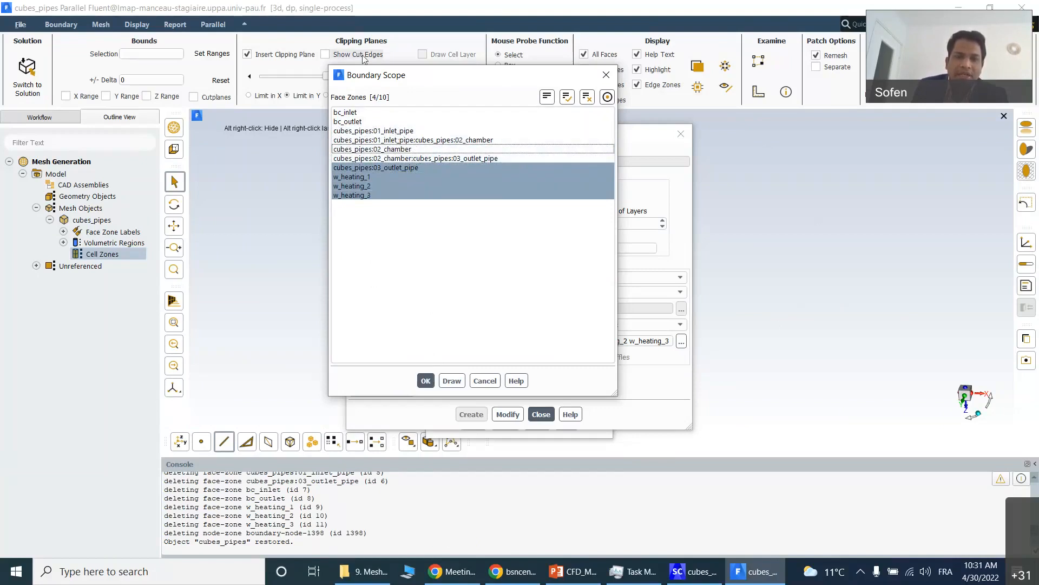
pyautogui.click(425, 381)
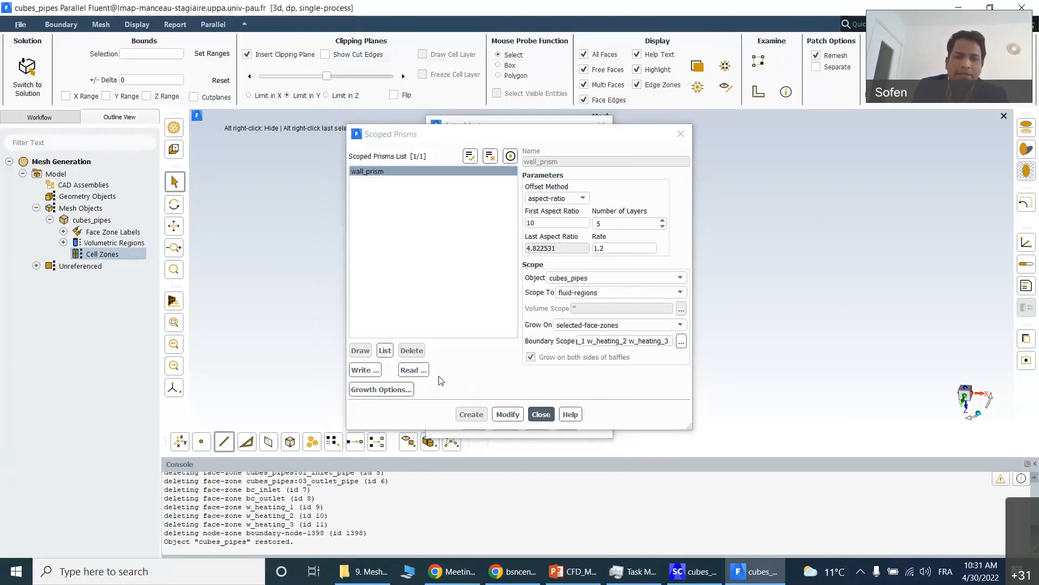
pyautogui.click(508, 414)
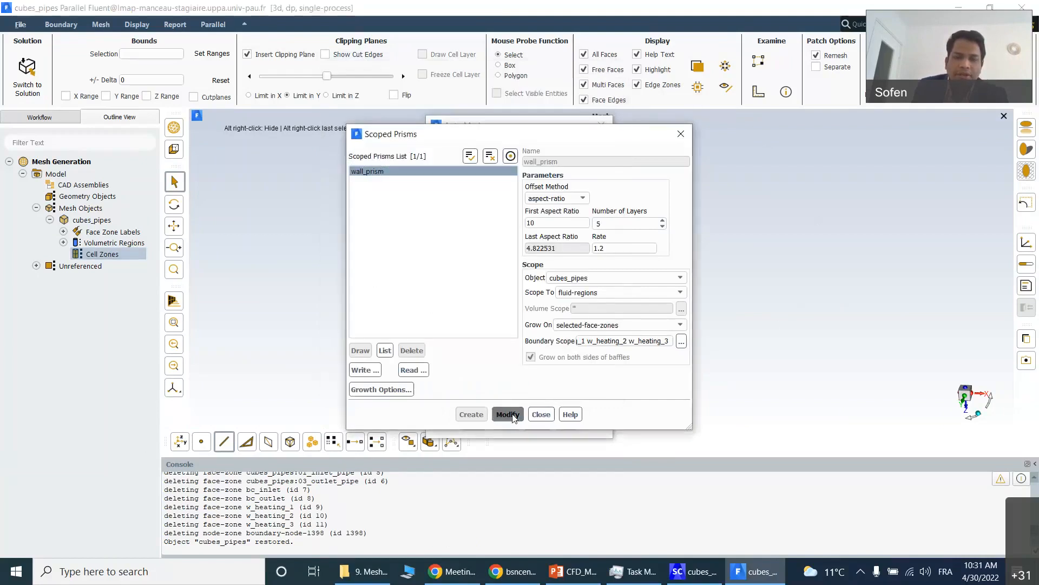
pyautogui.click(540, 415)
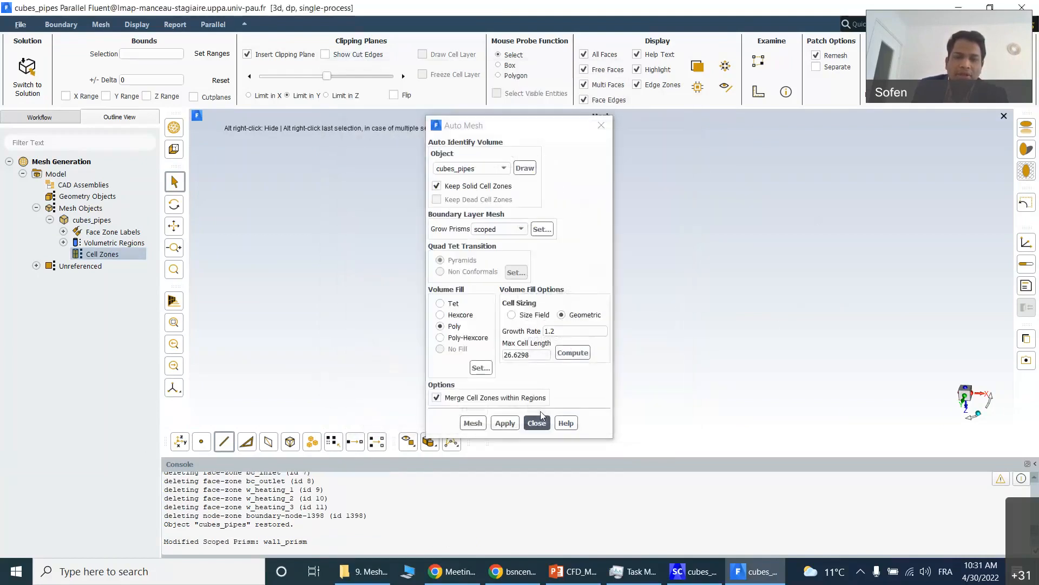
# - Apply the Auto Mesh settings and generate the Poly volume mesh of cubes_pipes with scoped prisms
pyautogui.click(506, 425)
pyautogui.click(473, 424)
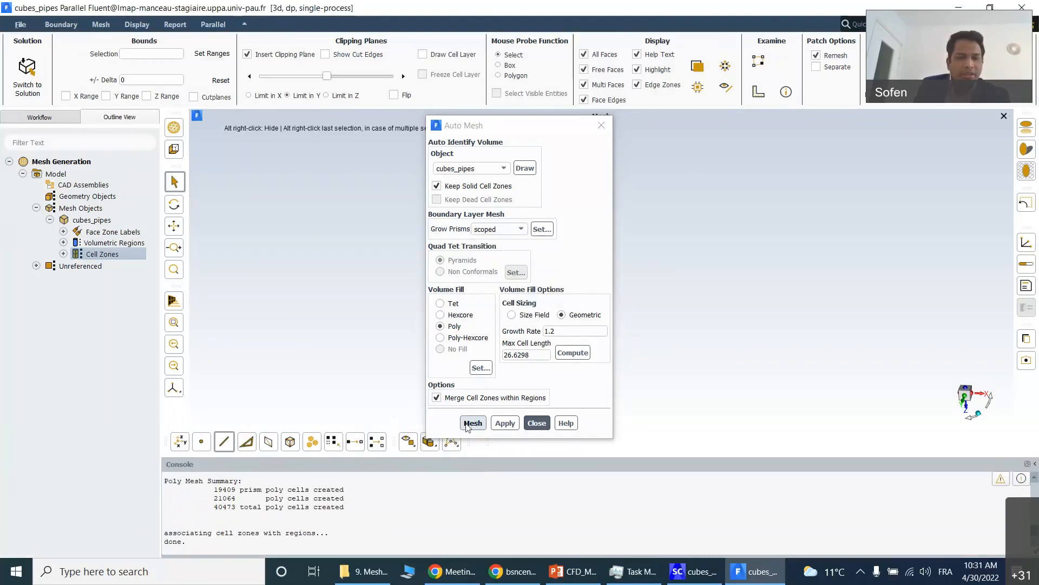
pyautogui.click(538, 424)
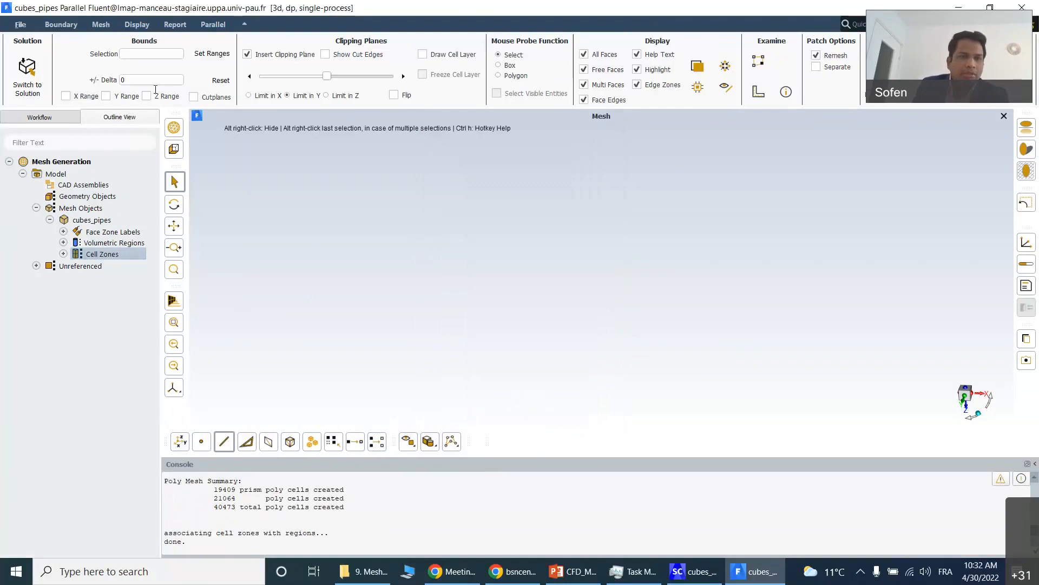
# - Draw the boundaries of all cubes_pipes cell zones and view the whole model with and without the clipping plane
pyautogui.click(63, 254)
pyautogui.rightClick(121, 257)
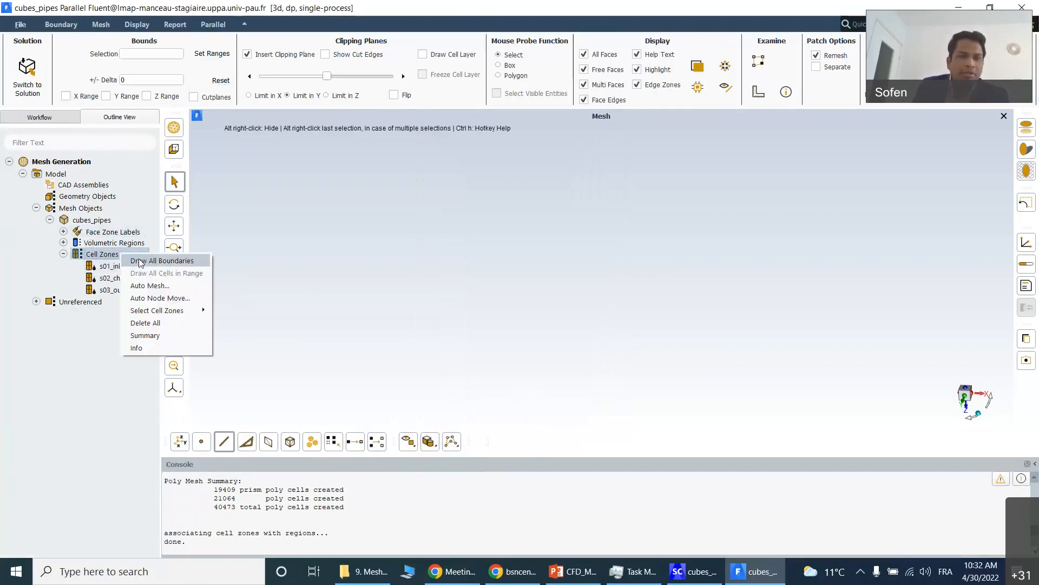
pyautogui.click(142, 261)
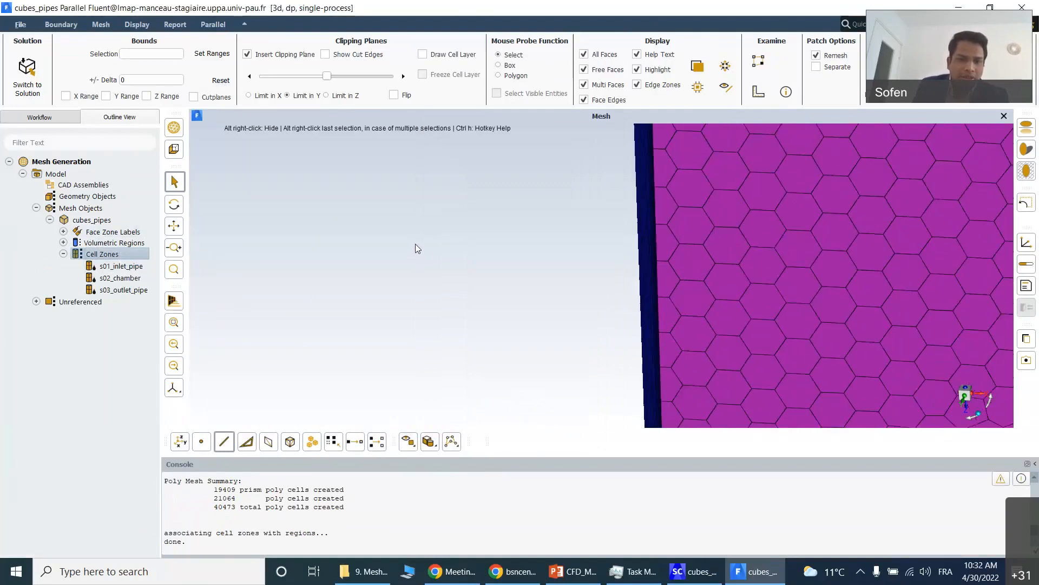
pyautogui.click(174, 322)
pyautogui.moveTo(687, 236)
pyautogui.mouseDown()
pyautogui.moveTo(560, 298)
pyautogui.moveTo(683, 237)
pyautogui.mouseUp()
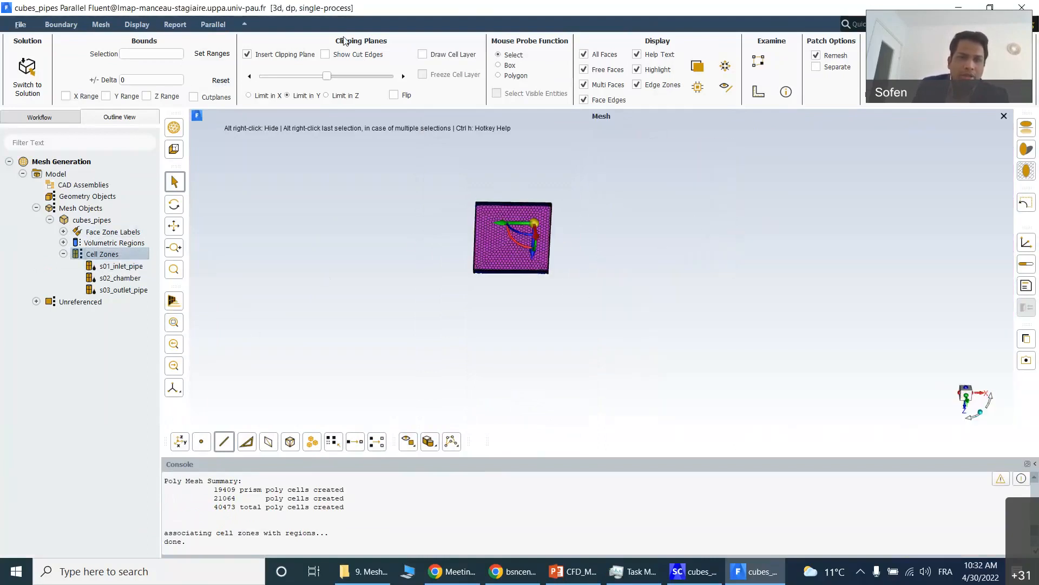
pyautogui.click(246, 55)
pyautogui.moveTo(355, 184); pyautogui.dragTo(488, 188)
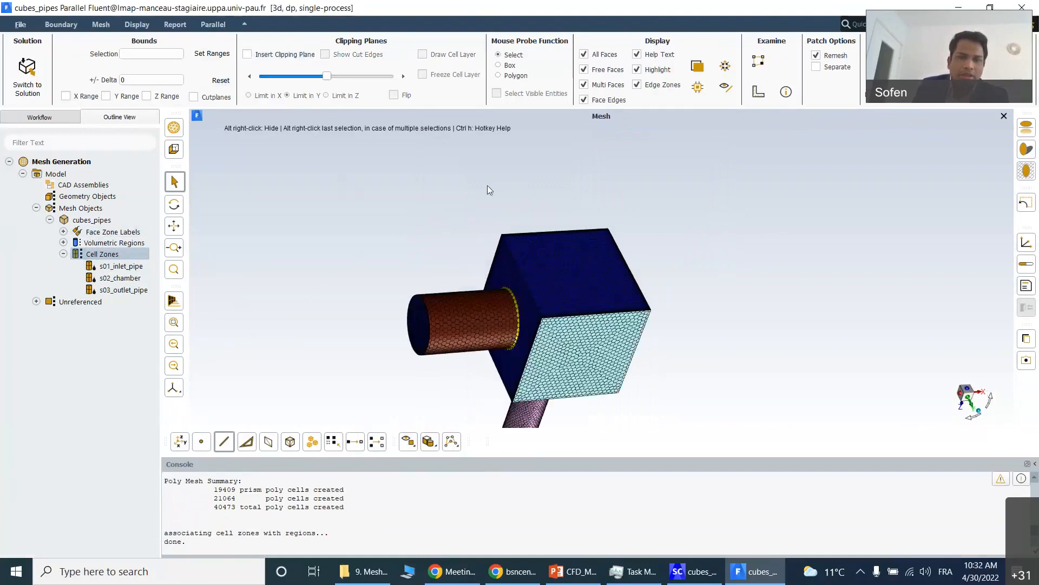
pyautogui.click(246, 55)
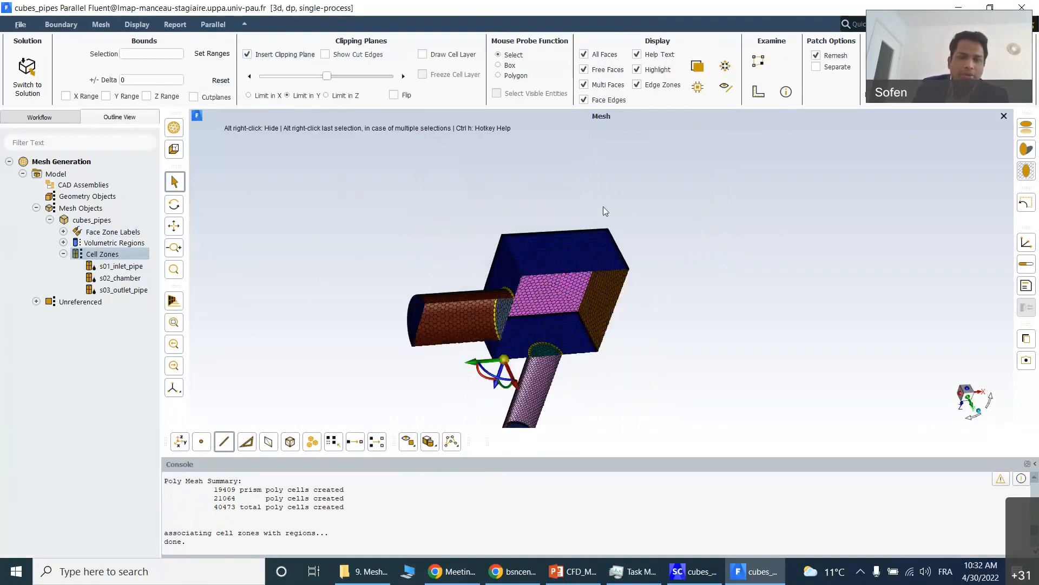
pyautogui.moveTo(717, 246); pyautogui.dragTo(580, 187, button='middle')
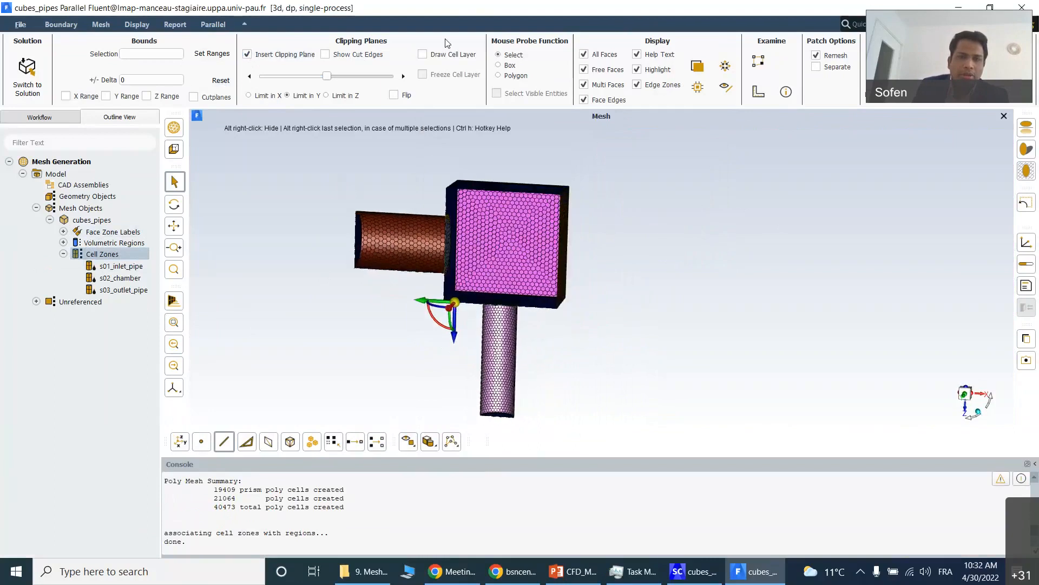
# - Draw the cell layer on the clipping plane and examine the cells along the interface between the wider pipe and the chamber
pyautogui.click(423, 54)
pyautogui.scroll(4, 438, 217)
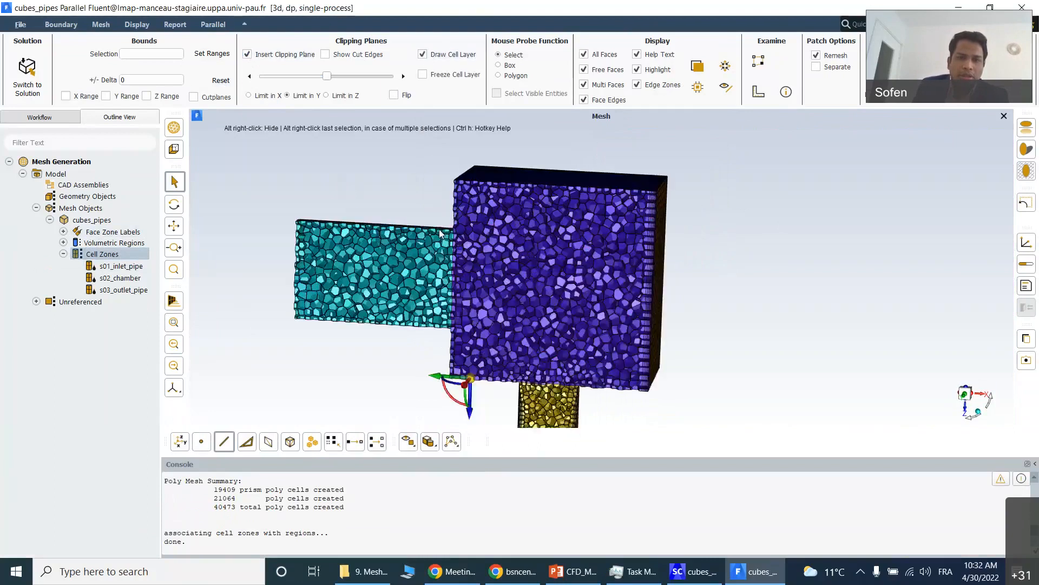
pyautogui.scroll(6, 443, 244)
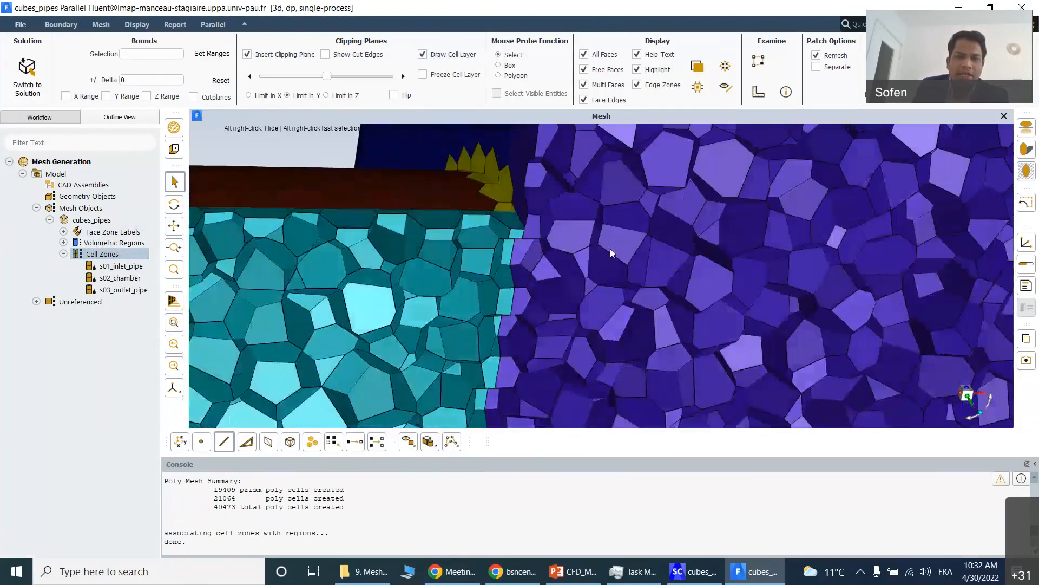
pyautogui.moveTo(637, 267); pyautogui.dragTo(512, 172, button='middle')
pyautogui.scroll(4, 603, 238)
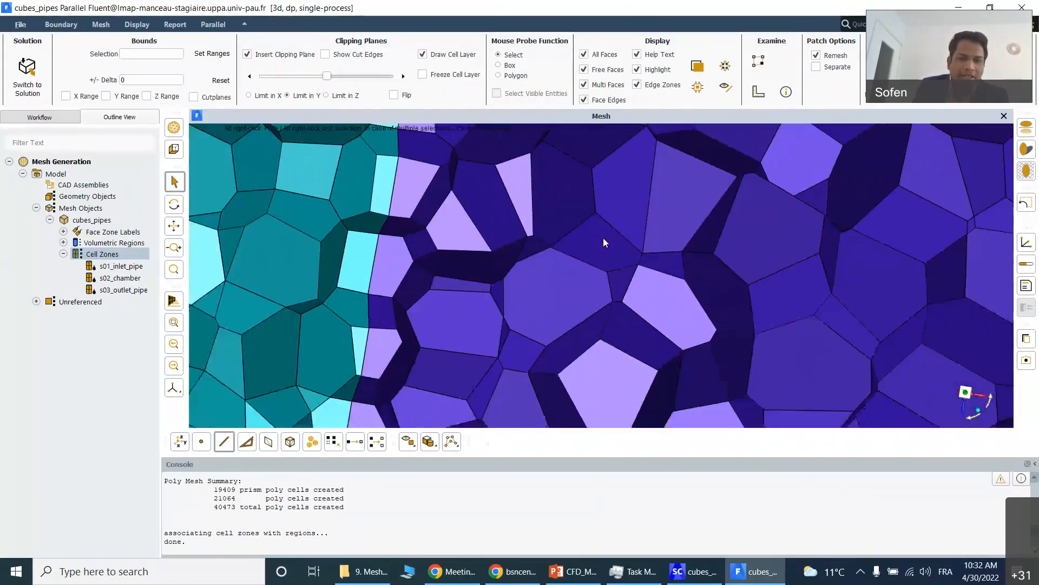
pyautogui.scroll(-4, 603, 238)
pyautogui.scroll(-3, 603, 238)
pyautogui.moveTo(468, 216); pyautogui.dragTo(416, 201, button='middle')
pyautogui.scroll(5, 553, 222)
pyautogui.moveTo(573, 213); pyautogui.dragTo(582, 265, button='middle')
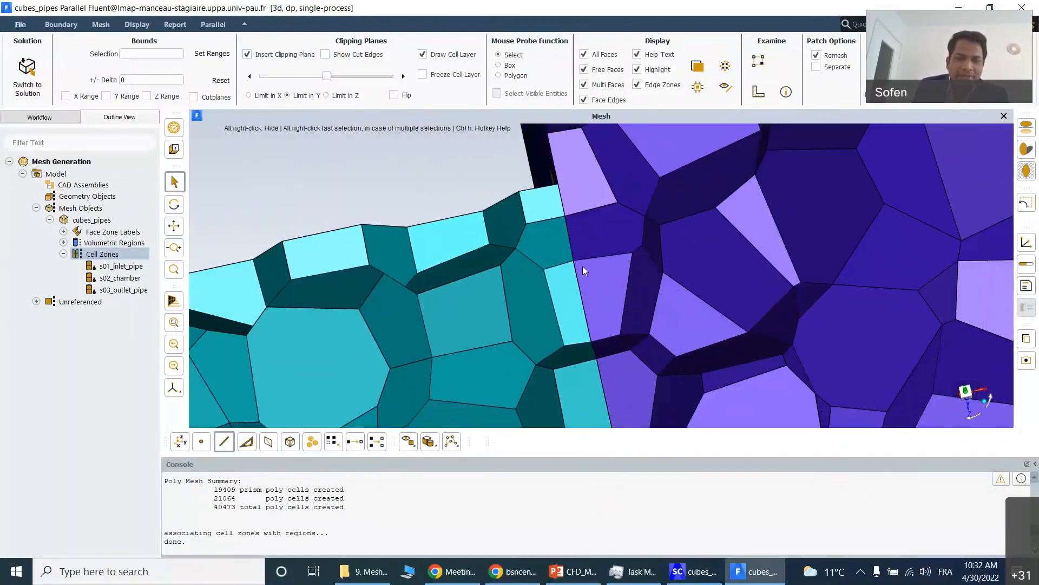
pyautogui.scroll(-4, 583, 264)
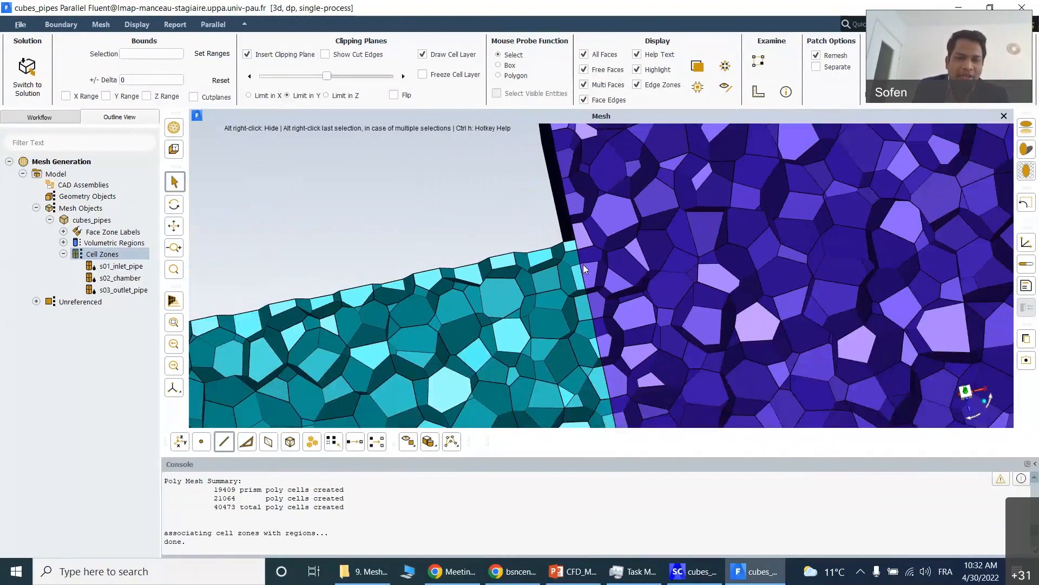
# - Delete all cell zones of cubes_pipes and restore the object face zones from the backup
pyautogui.rightClick(108, 257)
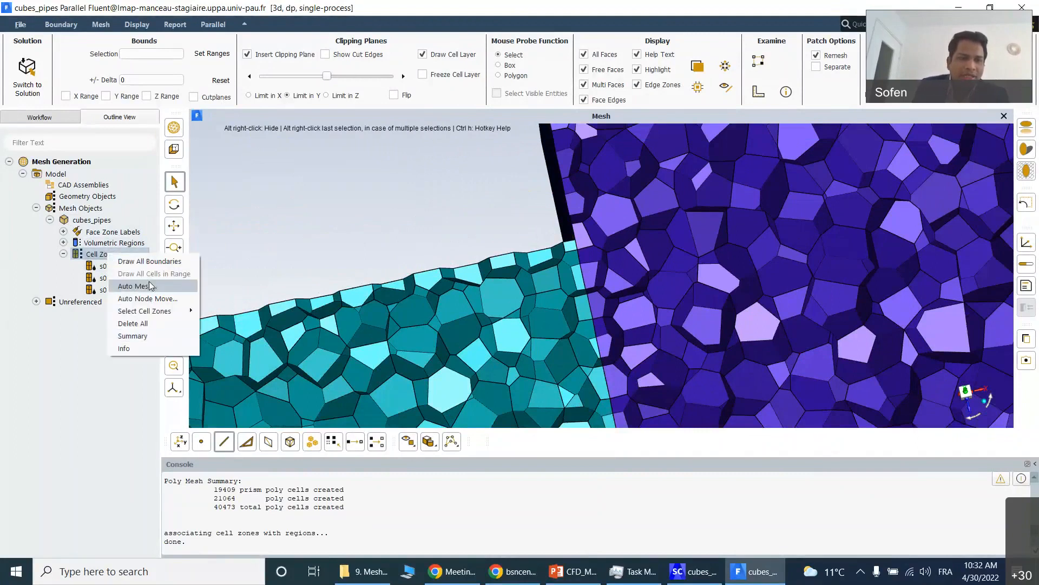
pyautogui.click(143, 323)
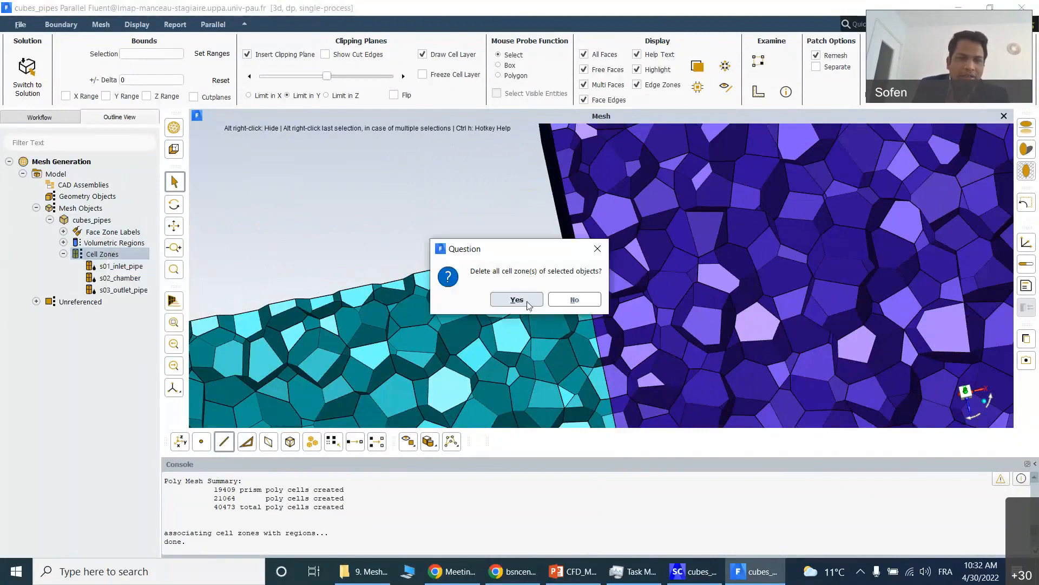
pyautogui.click(528, 304)
pyautogui.click(562, 300)
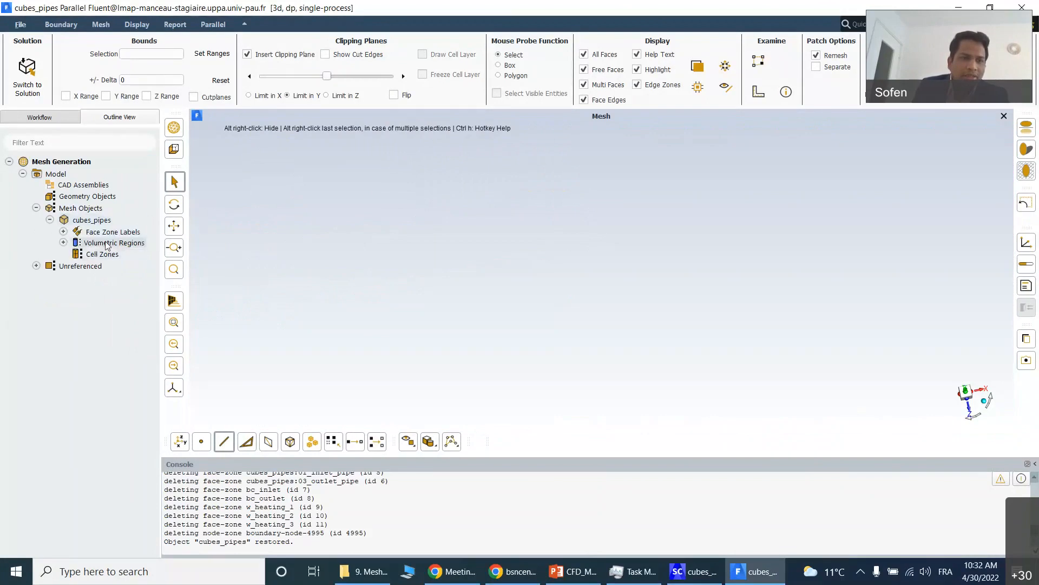
pyautogui.rightClick(107, 245)
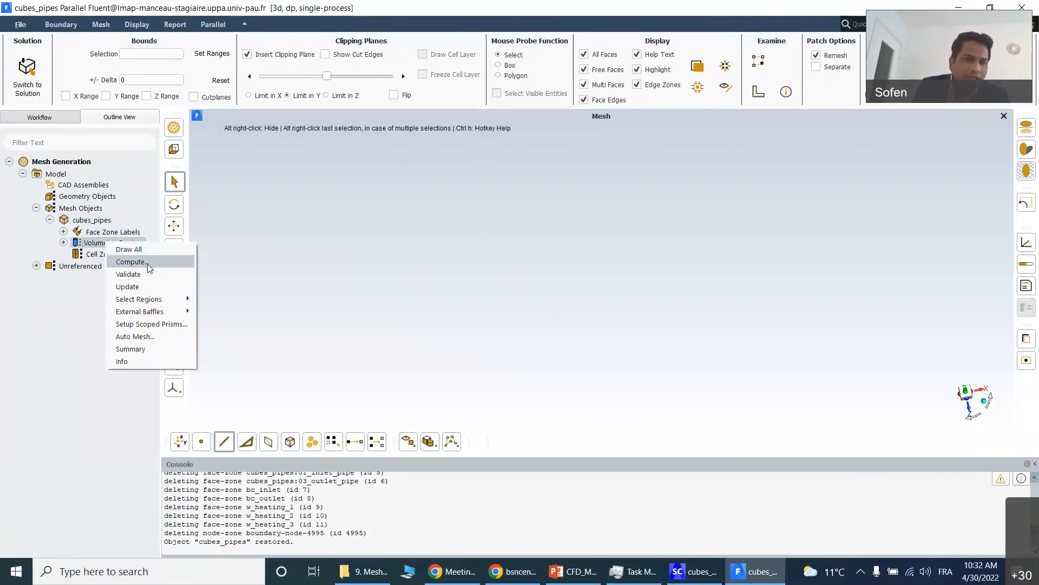
pyautogui.click(96, 255)
pyautogui.rightClick(96, 257)
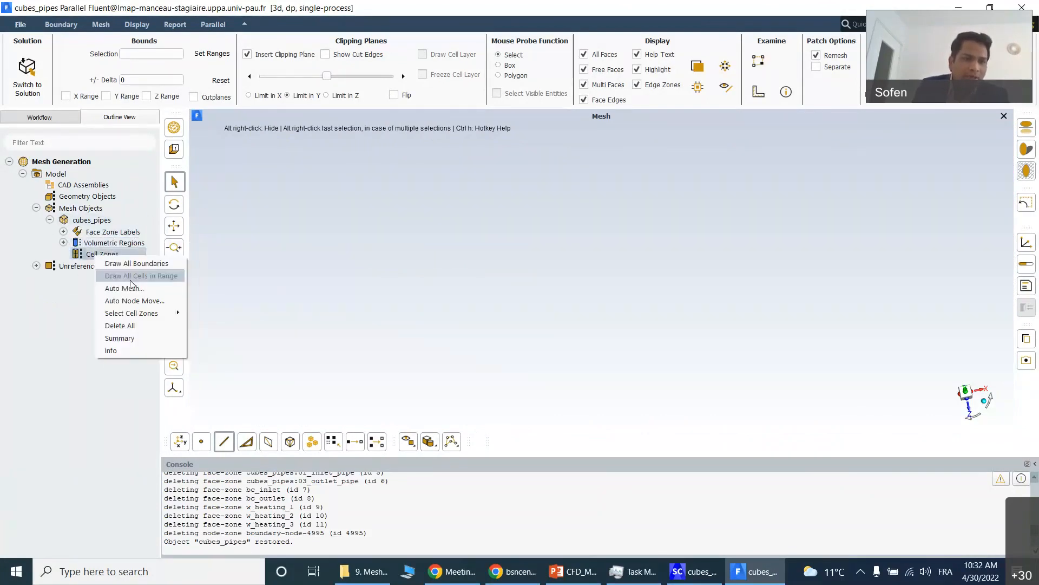
pyautogui.click(131, 300)
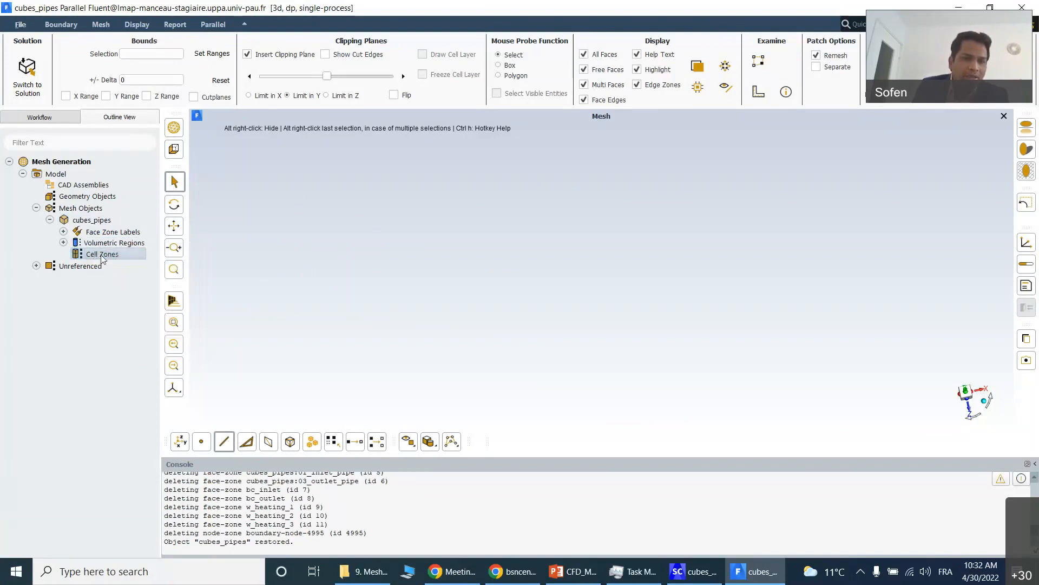
# - Reopen the scoped prism settings in Auto Mesh for cubes_pipes and open the boundary scope of wall_prism
pyautogui.rightClick(103, 256)
pyautogui.click(119, 286)
pyautogui.click(541, 228)
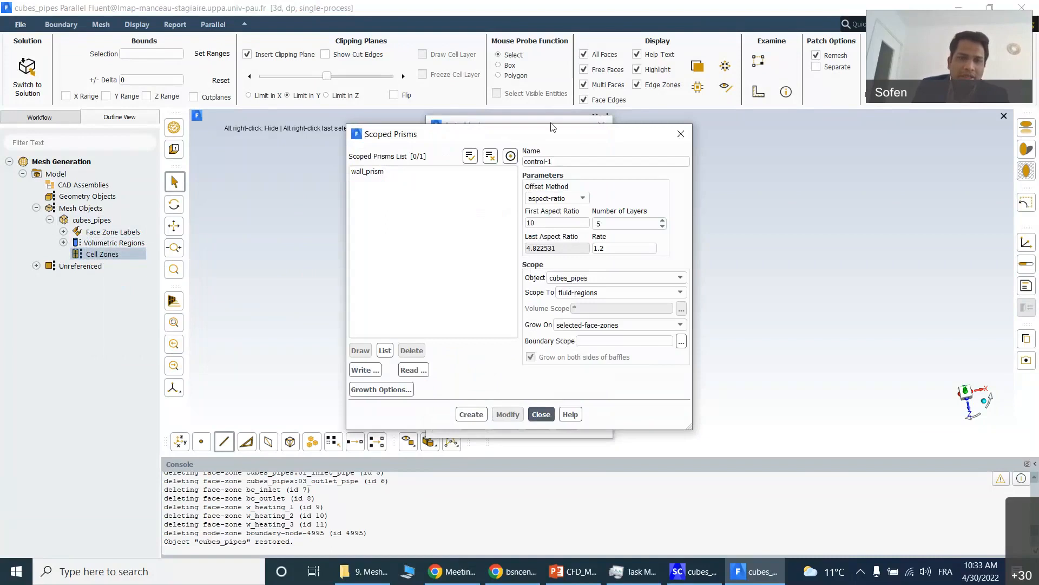
pyautogui.moveTo(550, 127); pyautogui.dragTo(306, 113)
pyautogui.click(126, 158)
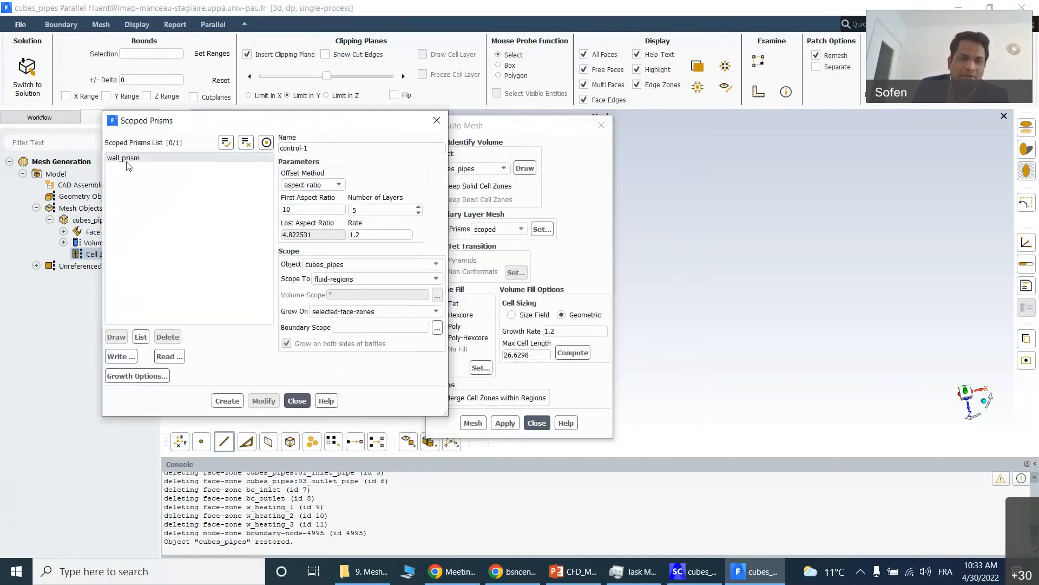
pyautogui.click(436, 327)
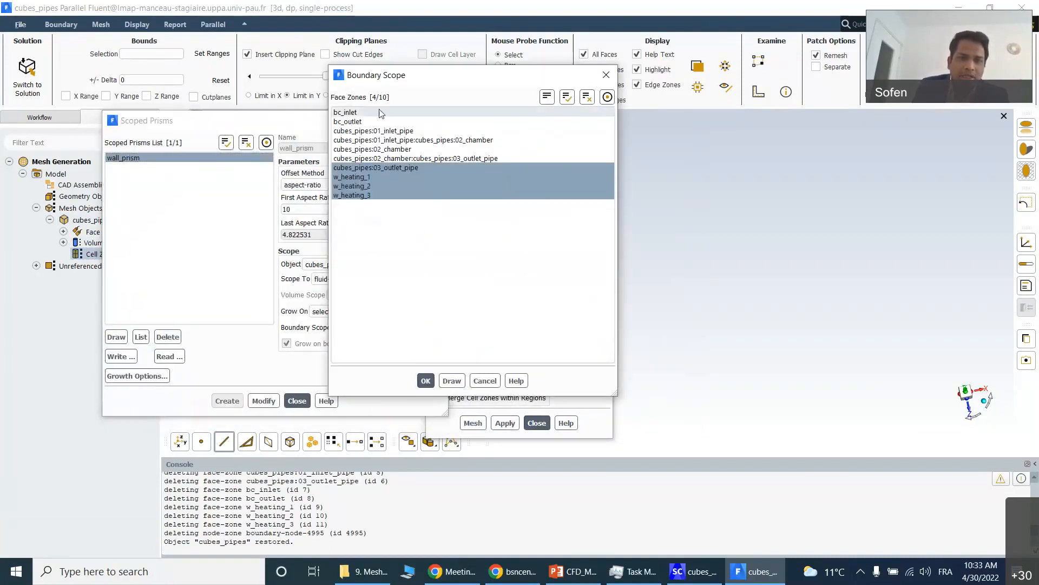
# - Clear wall_prism's boundary scope selection, select only the face zone w_heating_3 and draw it
pyautogui.click(590, 100)
pyautogui.moveTo(463, 75); pyautogui.dragTo(248, 71)
pyautogui.moveTo(516, 128); pyautogui.dragTo(616, 316)
pyautogui.moveTo(284, 71); pyautogui.dragTo(344, 64)
pyautogui.click(215, 184)
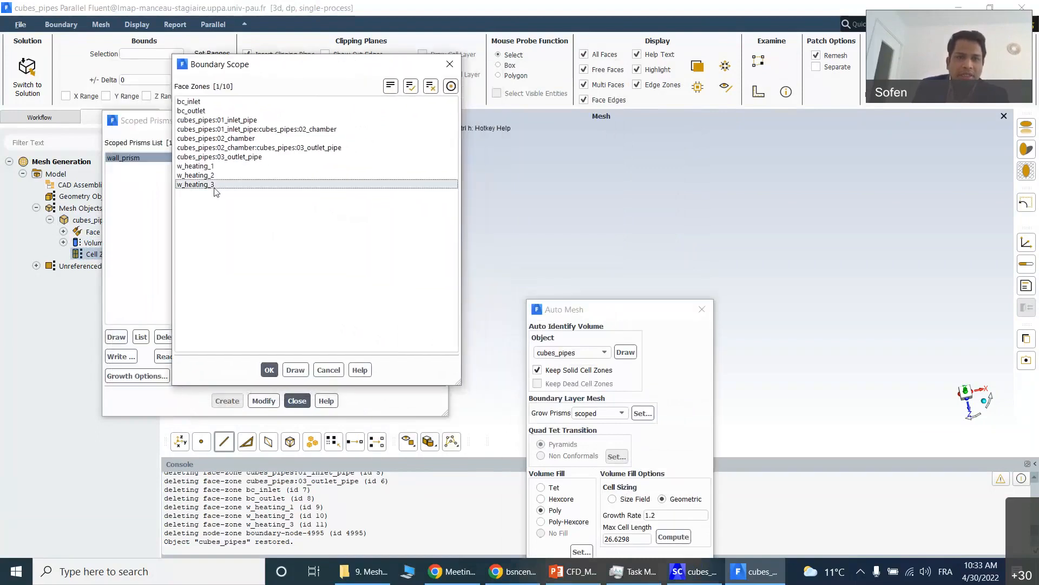
pyautogui.click(295, 370)
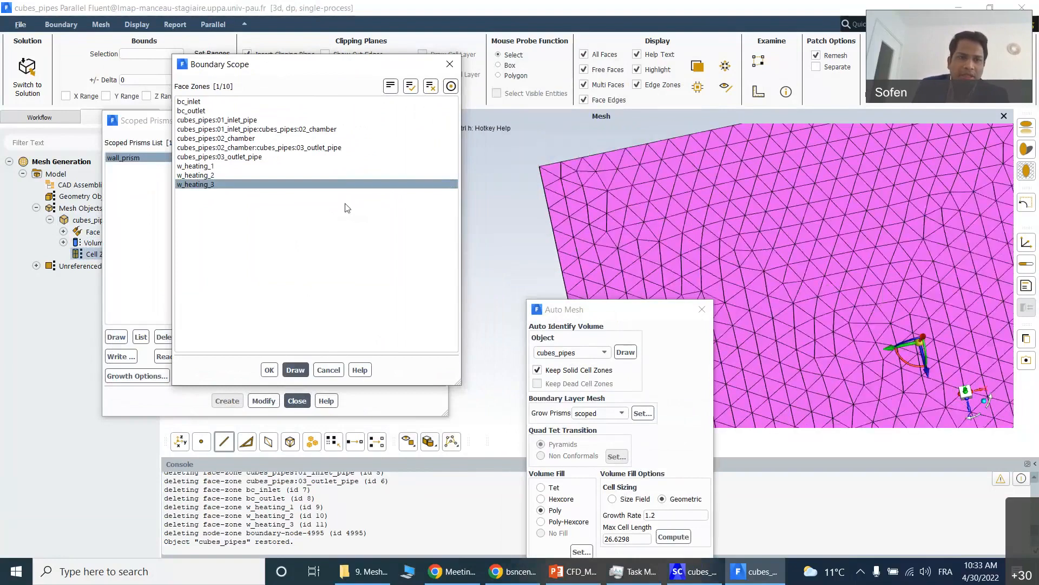
# - Add the face zones w_heating_2 and w_heating_1 to wall_prism's boundary scope and draw all three heating walls
pyautogui.click(216, 184)
pyautogui.click(208, 175)
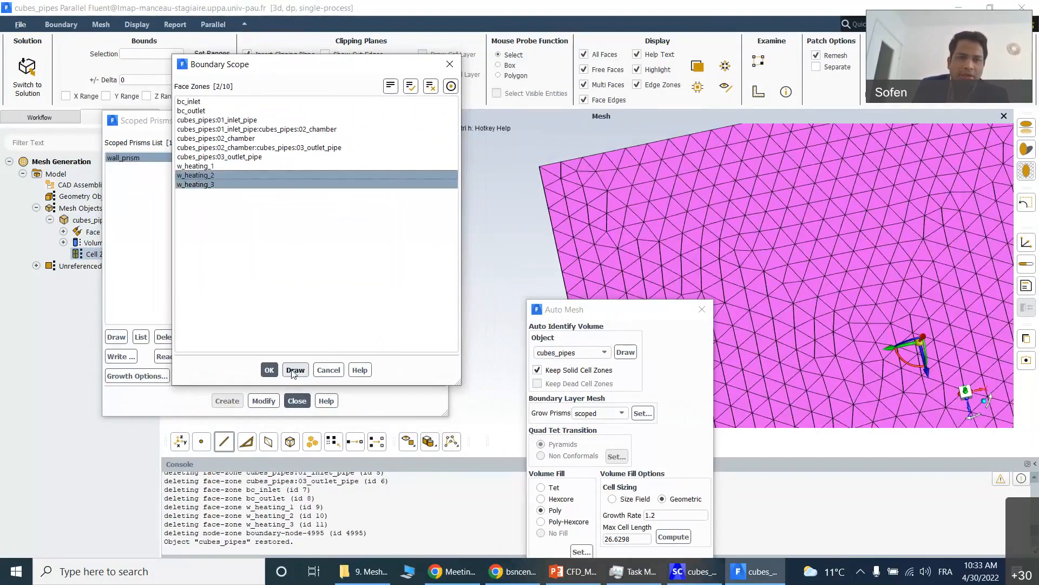
pyautogui.click(295, 370)
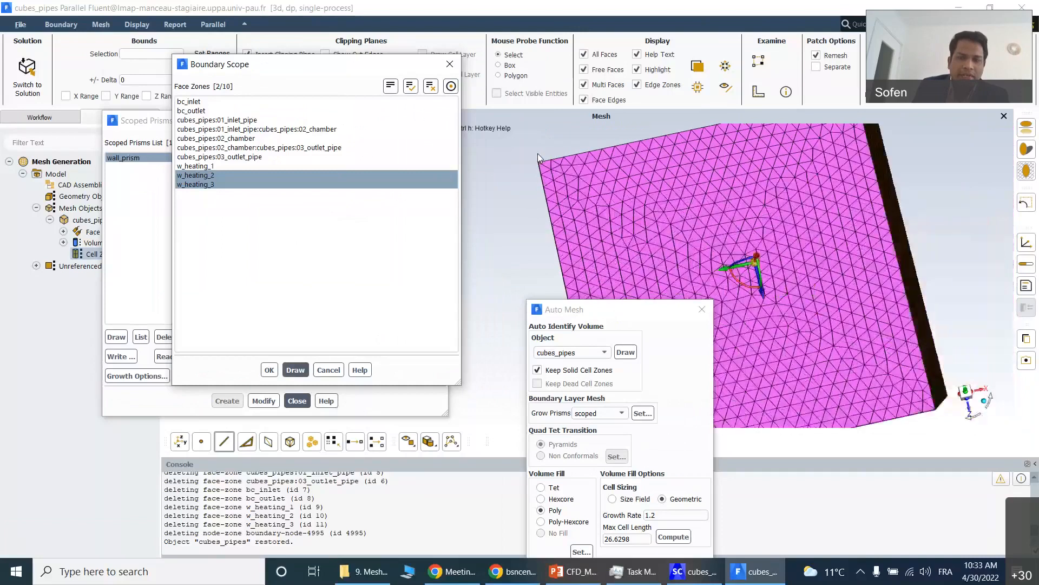
pyautogui.moveTo(843, 217); pyautogui.dragTo(837, 296)
pyautogui.moveTo(334, 70); pyautogui.dragTo(446, 109)
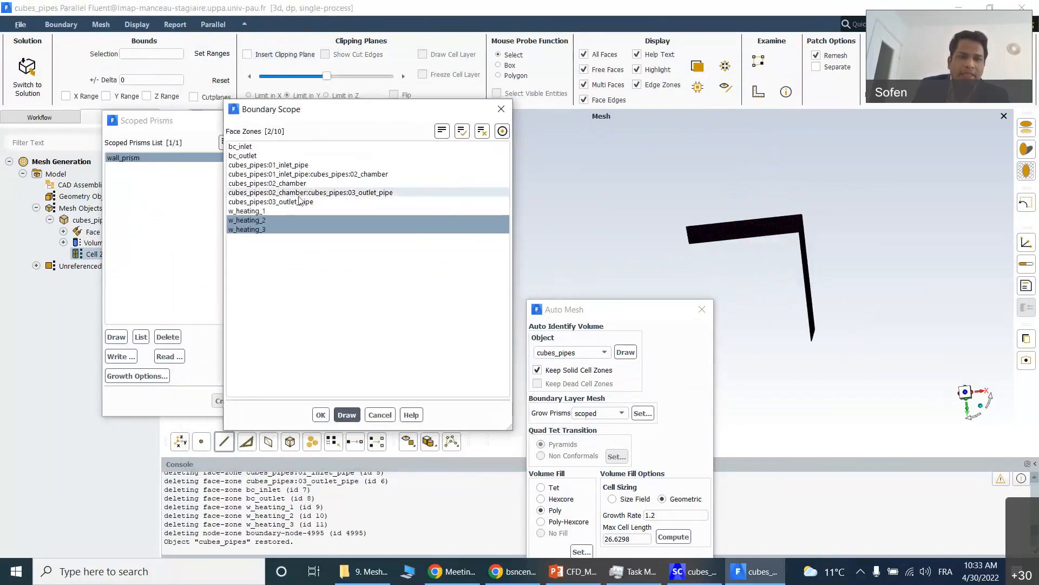
pyautogui.click(278, 211)
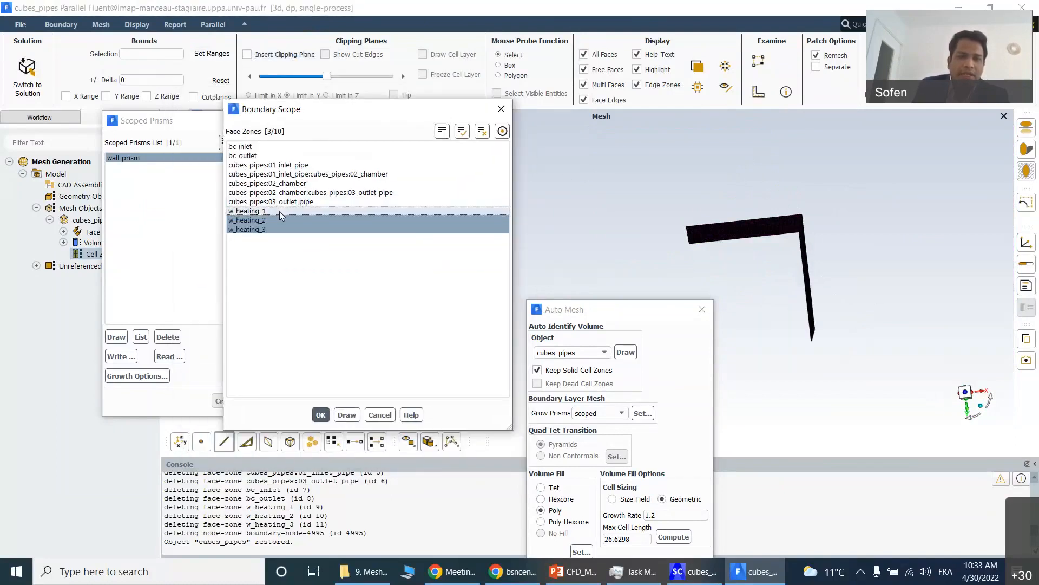
pyautogui.click(345, 416)
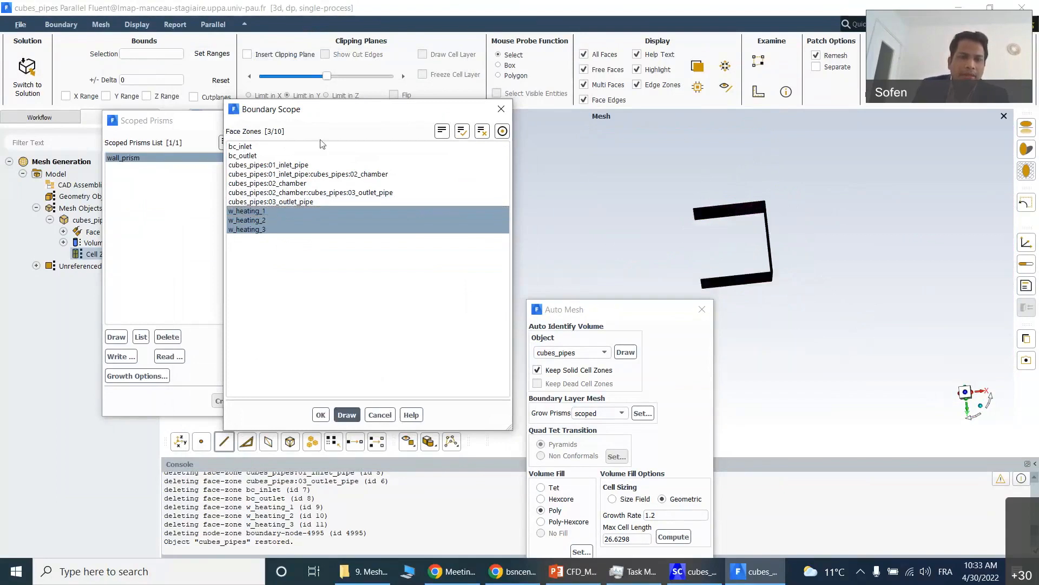
# - Add the face zone cubes_pipes:03_outlet_pipe to the boundary scope and draw it together with the heating walls
pyautogui.click(273, 202)
pyautogui.click(346, 415)
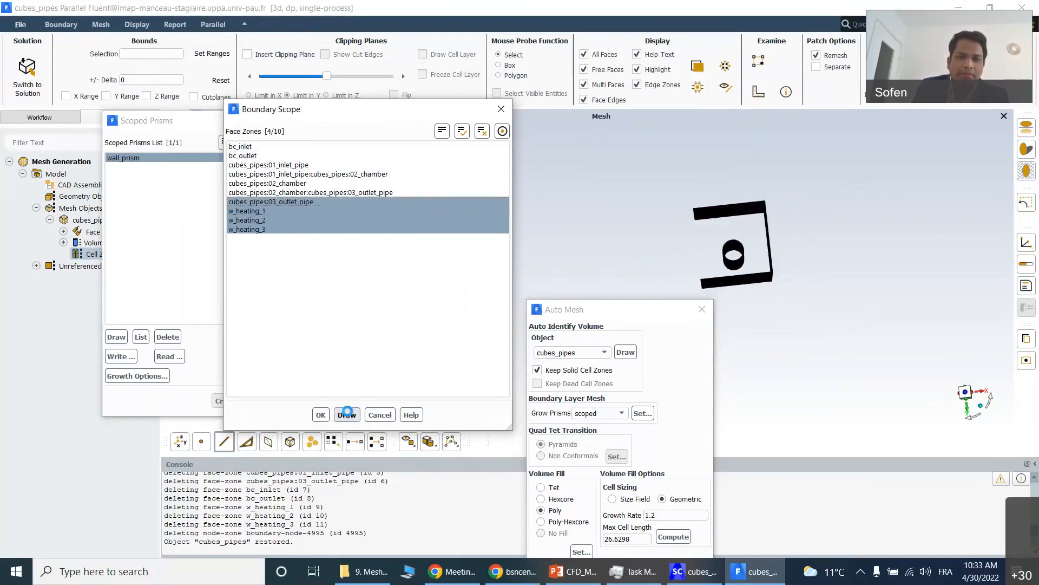
pyautogui.moveTo(898, 274); pyautogui.dragTo(911, 187)
# - Check the interface zone cubes_pipes:02_chamber:cubes_pipes:03_outlet_pipe by adding it to the scope and drawing it, and deselect it again
pyautogui.click(324, 193)
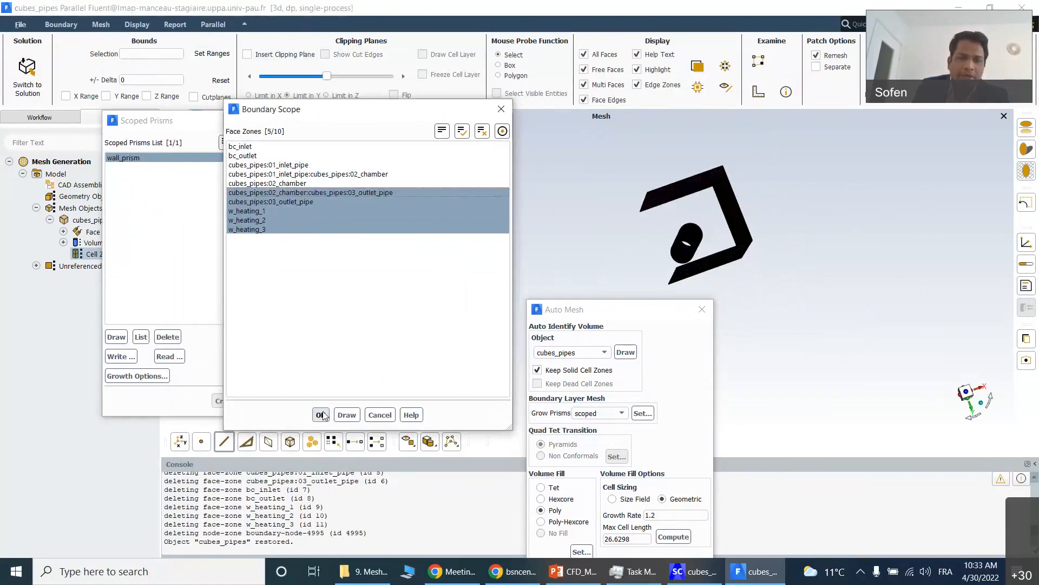
pyautogui.click(347, 415)
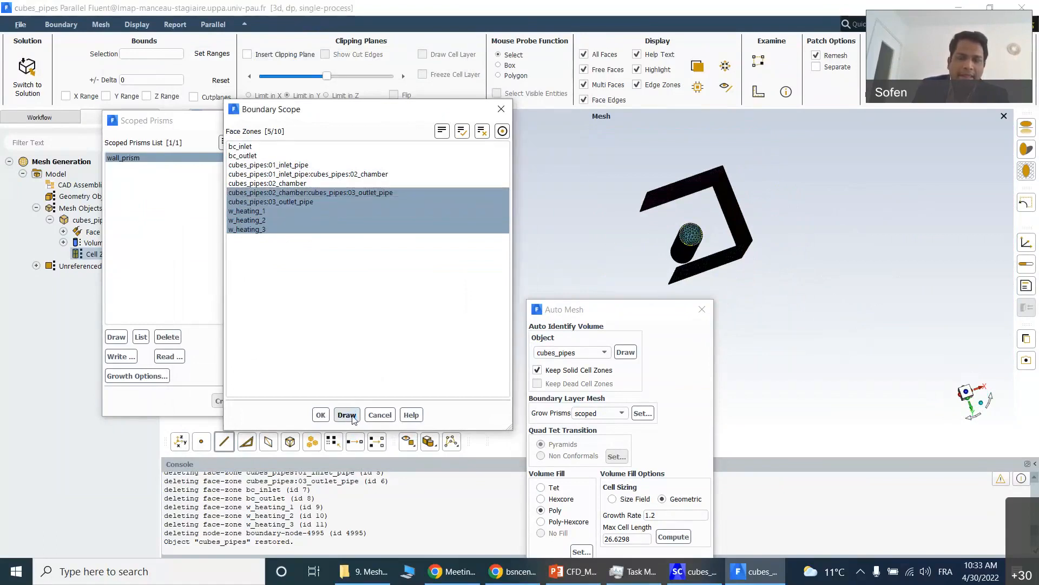
pyautogui.moveTo(831, 173); pyautogui.dragTo(778, 221)
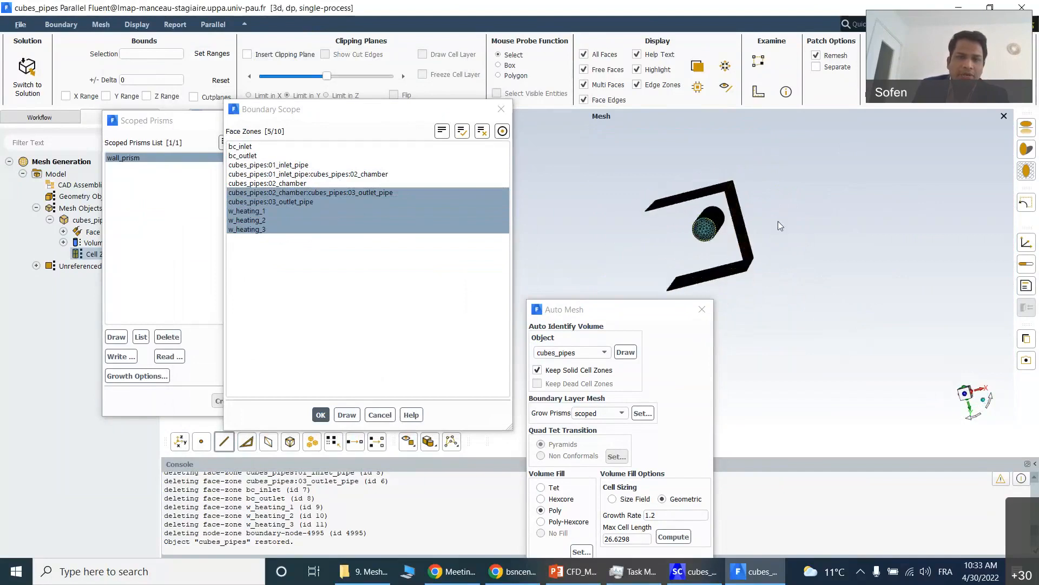
pyautogui.click(371, 192)
# - Add the face zone cubes_pipes:02_chamber to the boundary scope and draw the selected walls
pyautogui.click(306, 184)
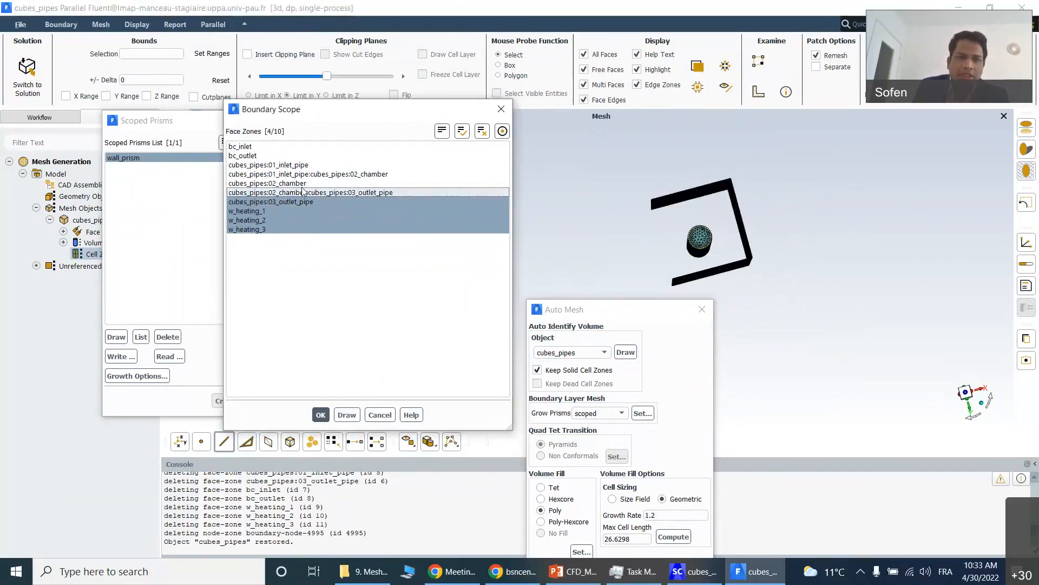
pyautogui.click(346, 415)
pyautogui.moveTo(779, 195)
pyautogui.mouseDown()
pyautogui.moveTo(816, 196)
pyautogui.moveTo(869, 252)
pyautogui.moveTo(999, 146)
pyautogui.moveTo(786, 170)
pyautogui.moveTo(814, 141)
pyautogui.moveTo(693, 185)
pyautogui.moveTo(903, 177)
pyautogui.moveTo(989, 155)
pyautogui.moveTo(732, 148)
pyautogui.moveTo(706, 185)
pyautogui.mouseUp()
pyautogui.scroll(5, 706, 173)
pyautogui.click(363, 220)
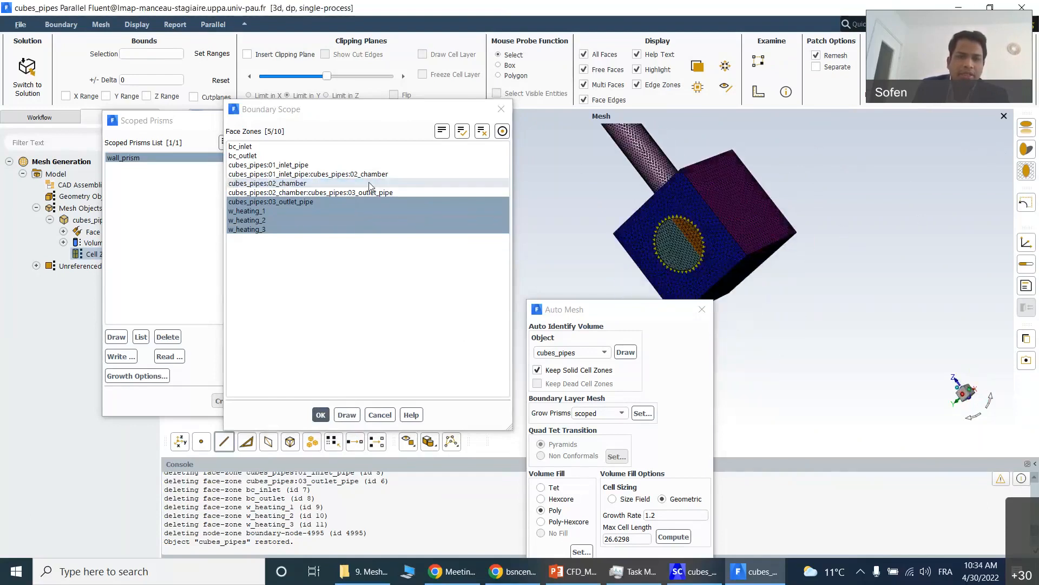
# - Check the interface zone cubes_pipes:01_inlet_pipe:cubes_pipes:02_chamber by adding it to the scope and drawing it, and deselect it again
pyautogui.click(374, 174)
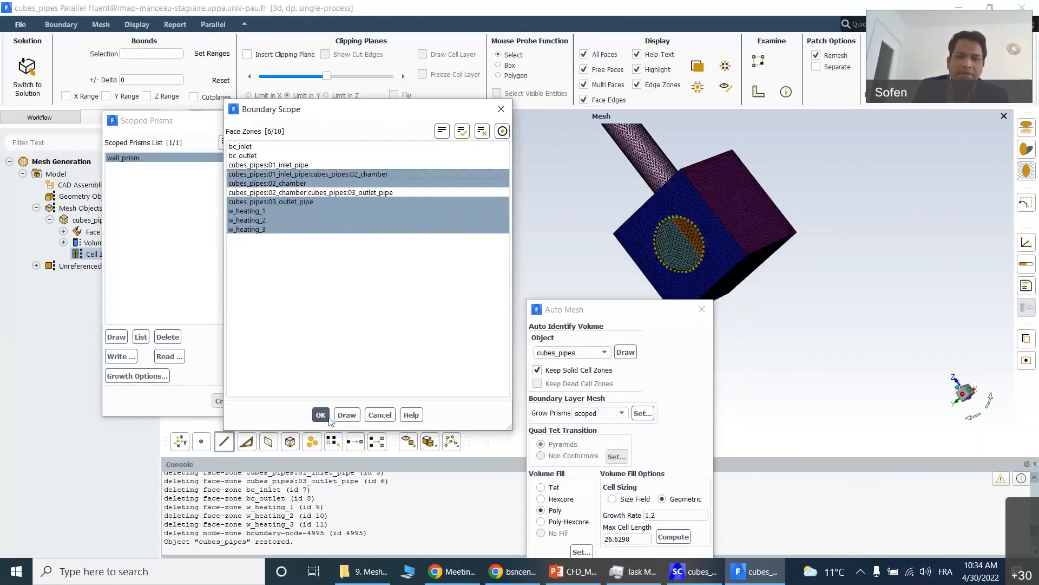
pyautogui.click(347, 416)
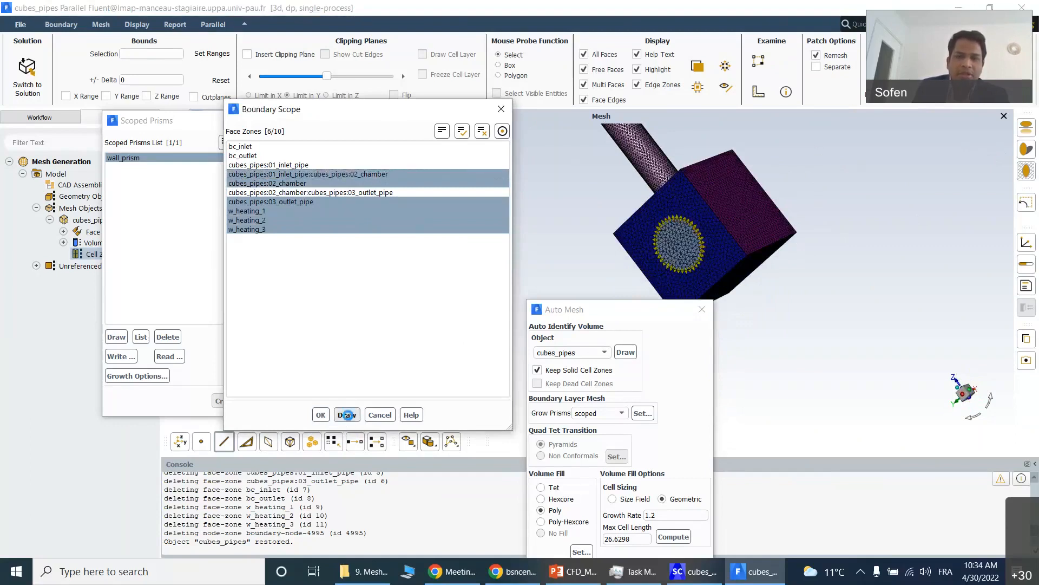
pyautogui.click(319, 176)
# - Add cubes_pipes:01_inlet_pipe to the boundary scope, draw the selected walls and save the scope to wall_prism
pyautogui.click(308, 166)
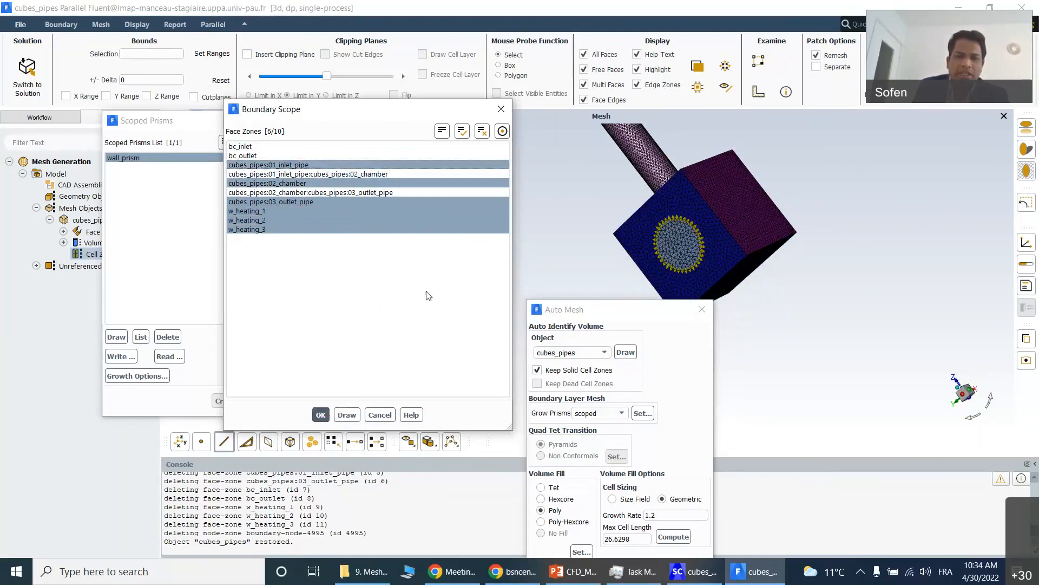
pyautogui.click(346, 415)
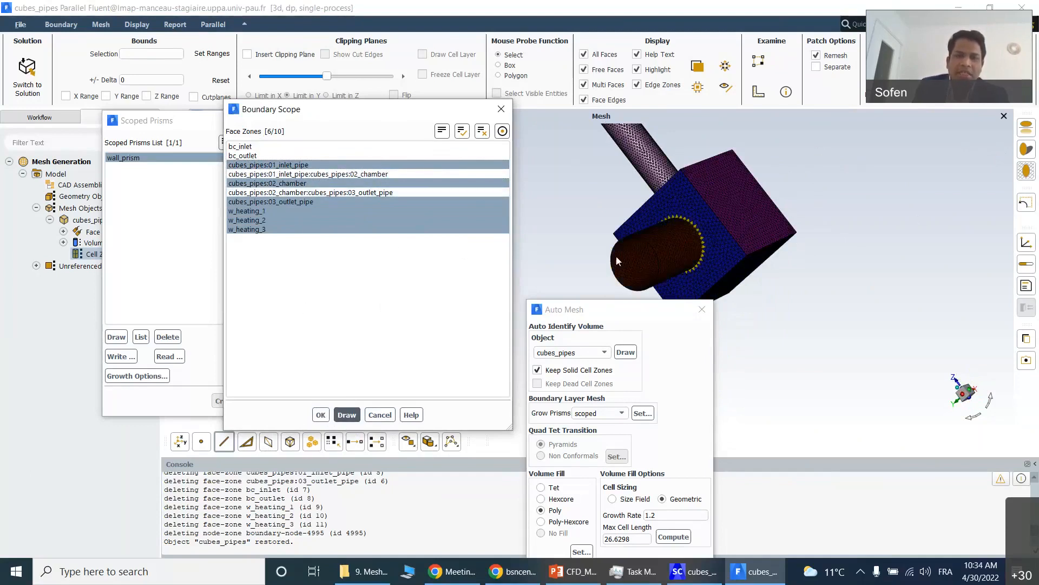
pyautogui.click(324, 416)
pyautogui.moveTo(637, 314); pyautogui.dragTo(611, 77)
pyautogui.click(265, 401)
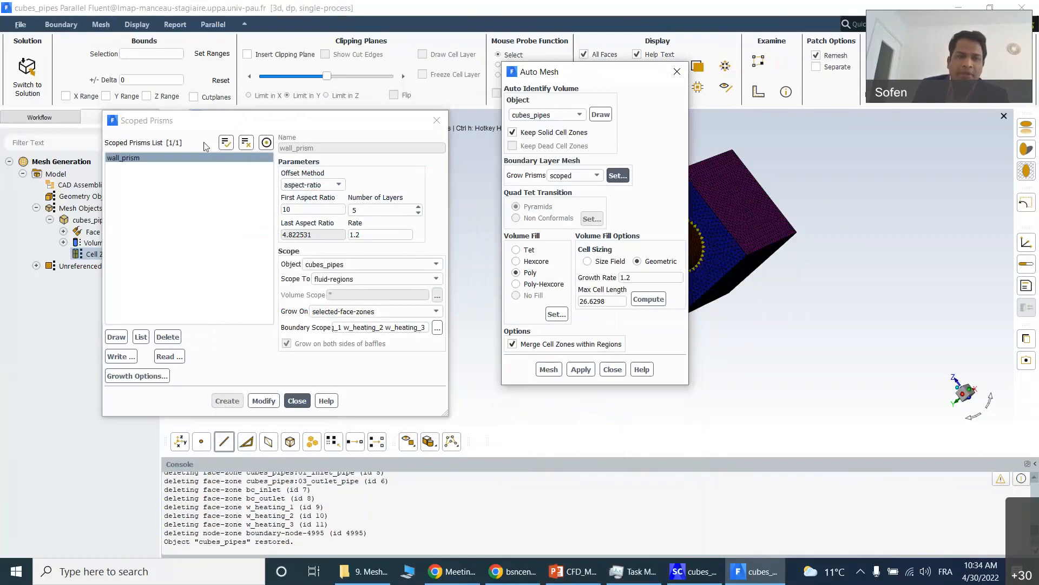
pyautogui.click(264, 401)
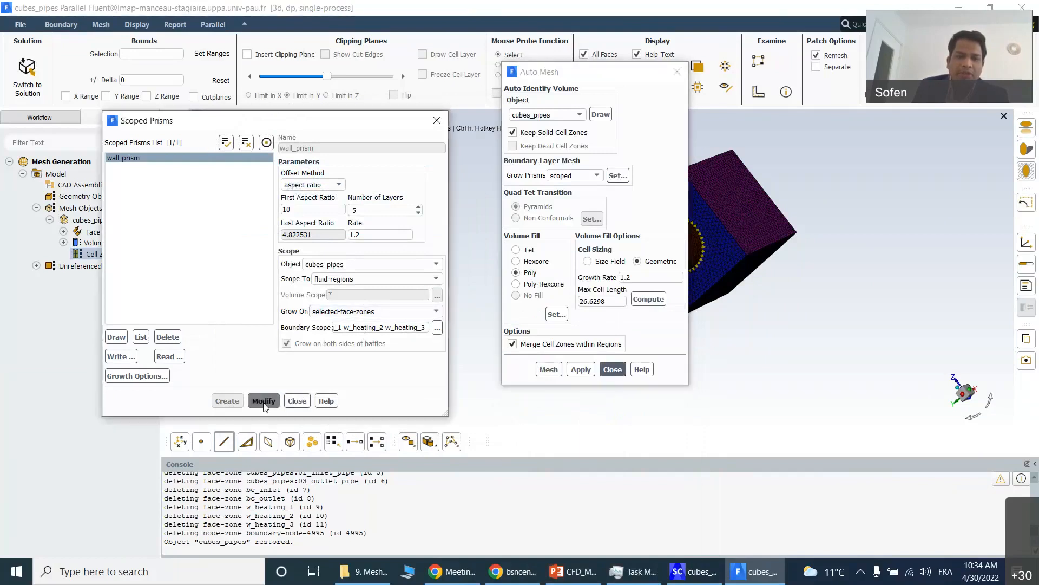
pyautogui.click(437, 327)
pyautogui.click(248, 230)
pyautogui.click(250, 220)
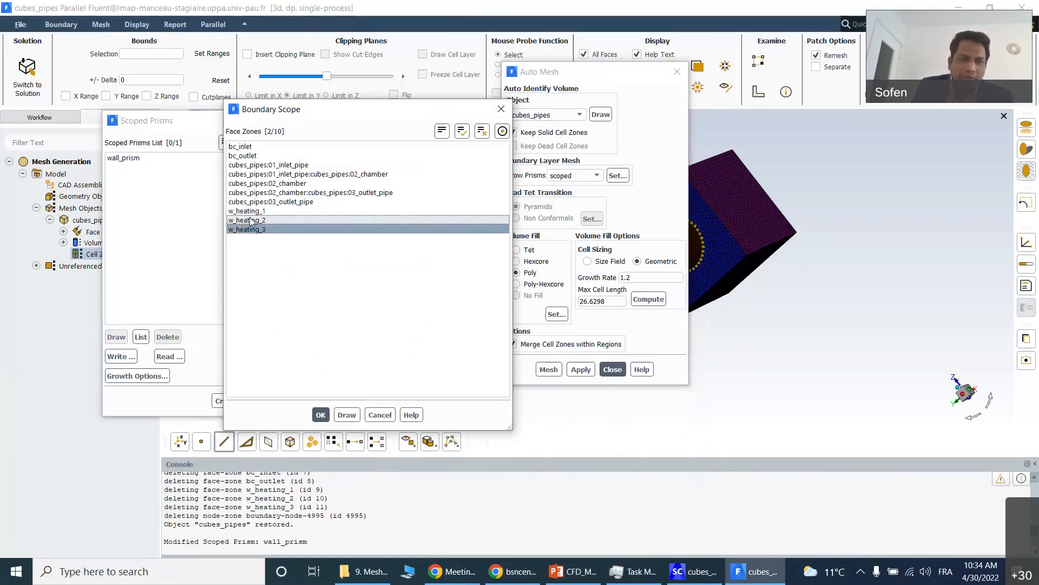
pyautogui.click(463, 131)
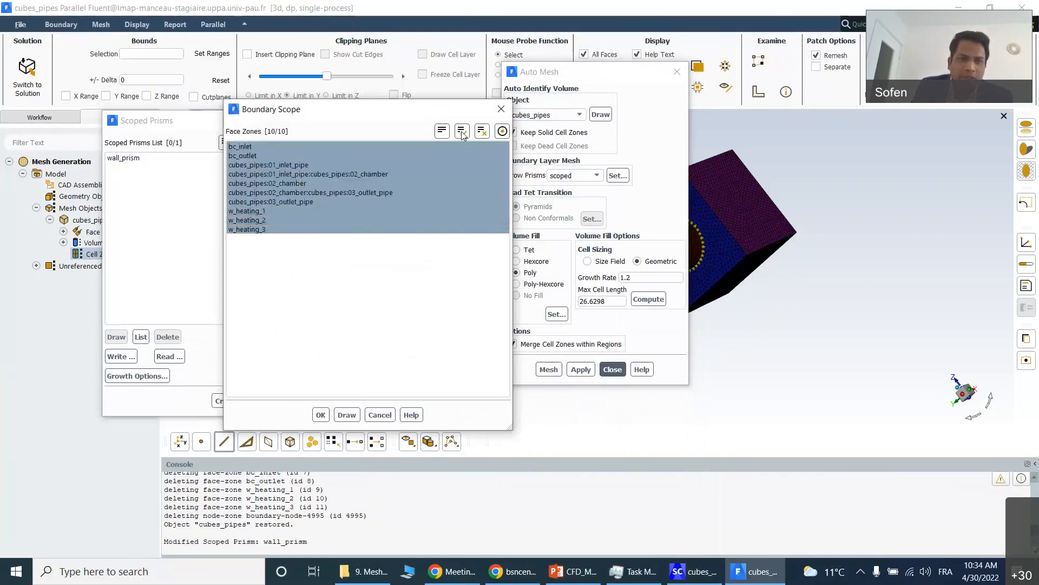
pyautogui.click(303, 185)
pyautogui.click(293, 165)
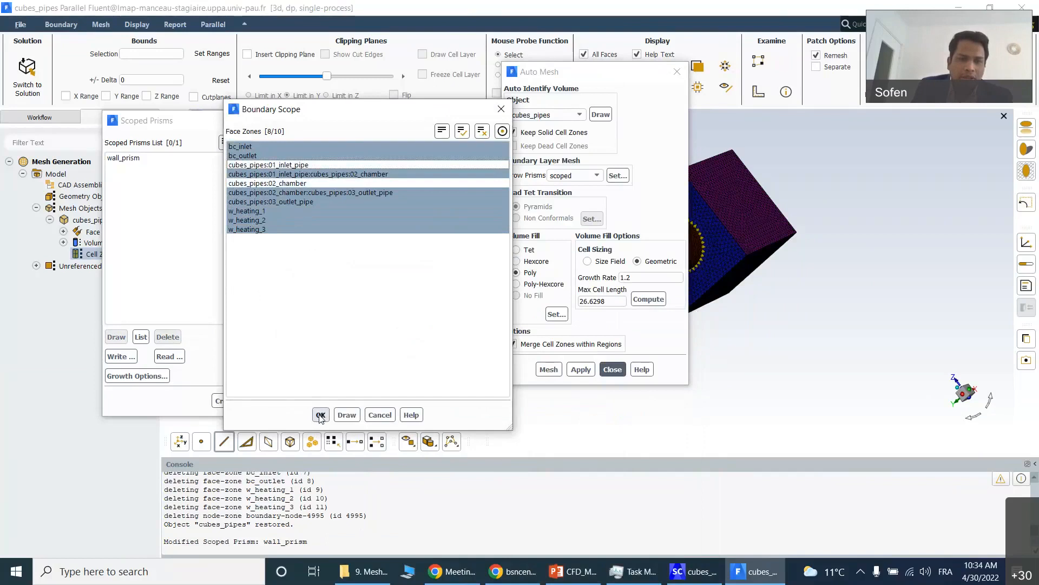
pyautogui.click(320, 414)
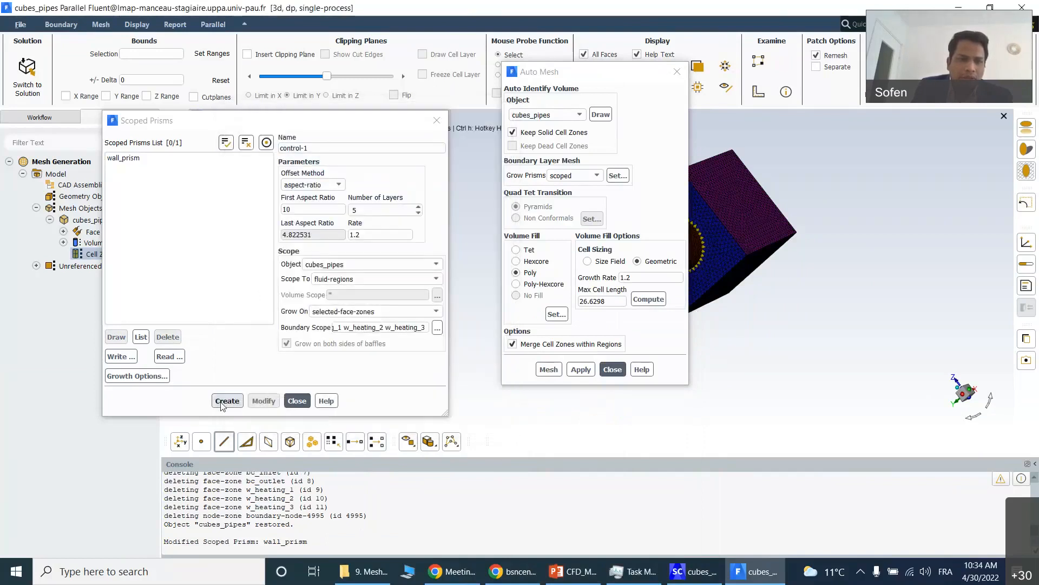
# - Draw the face zones in wall_prism's boundary scope to verify them, save wall_prism again and close the scoped prism settings
pyautogui.click(143, 158)
pyautogui.click(438, 327)
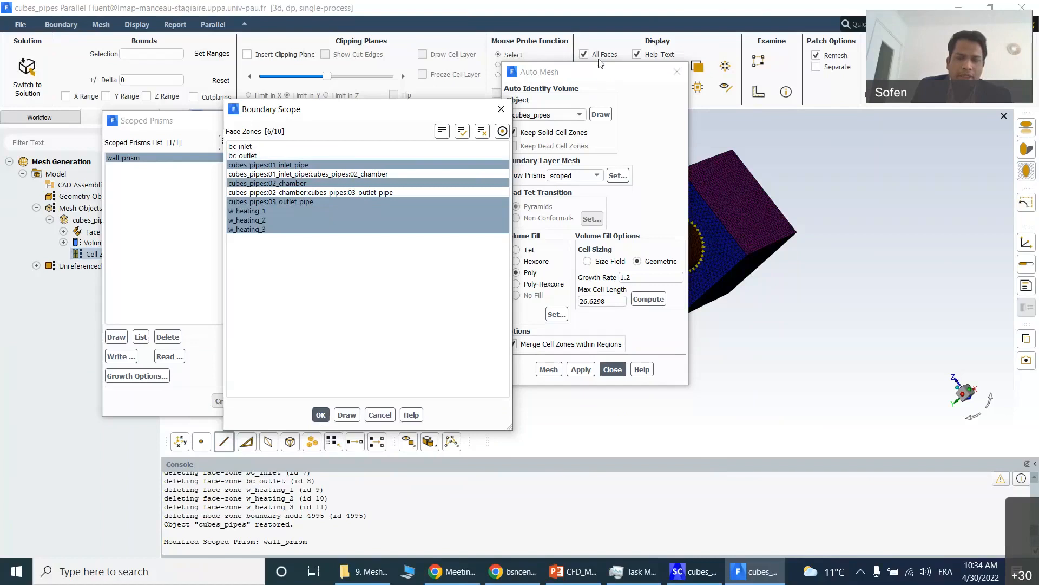
pyautogui.moveTo(588, 70); pyautogui.dragTo(868, 304)
pyautogui.click(347, 414)
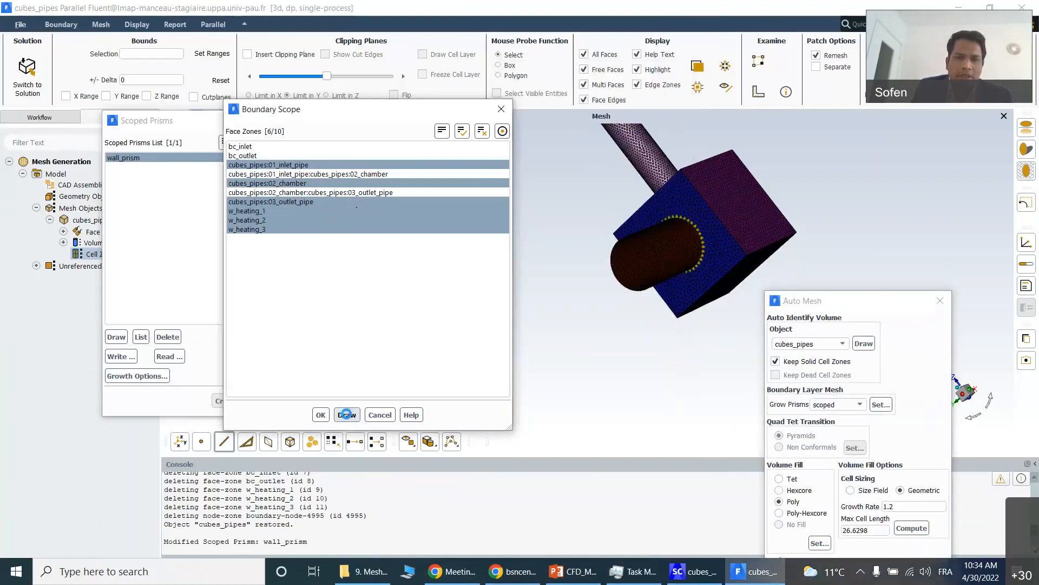
pyautogui.moveTo(636, 173); pyautogui.dragTo(827, 323)
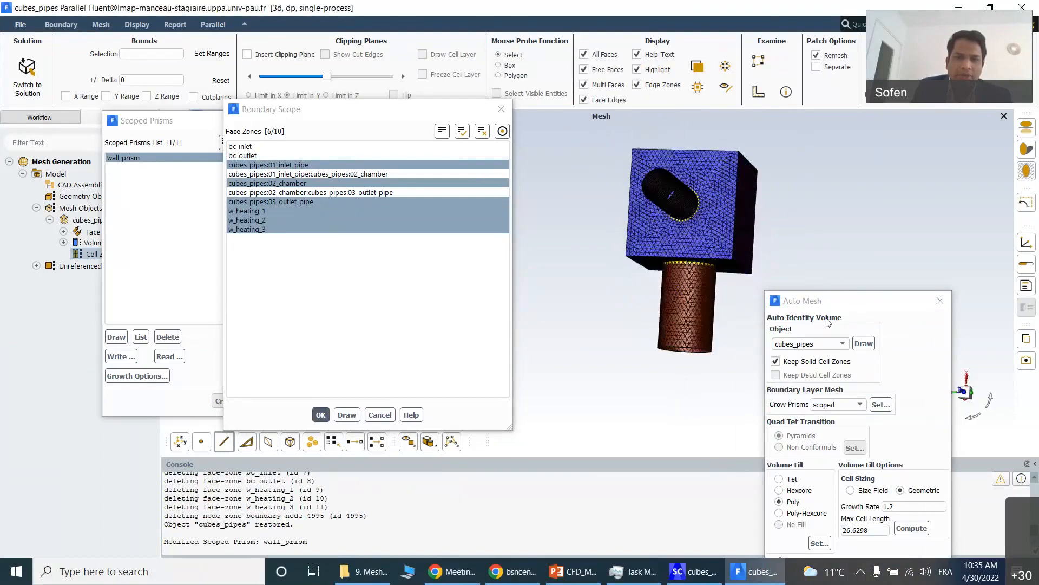
pyautogui.click(321, 416)
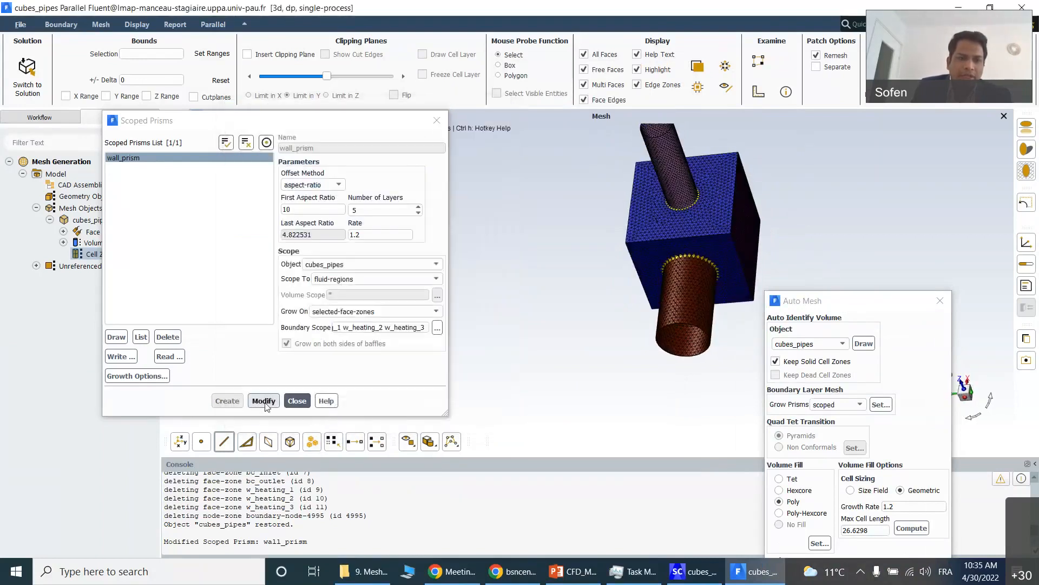
pyautogui.click(265, 402)
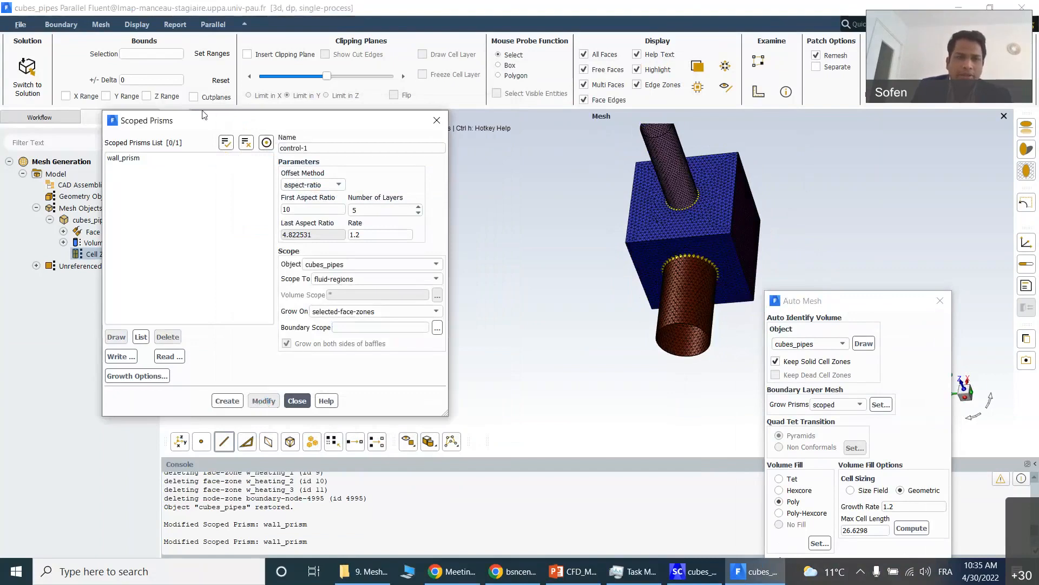
pyautogui.click(123, 158)
pyautogui.click(297, 400)
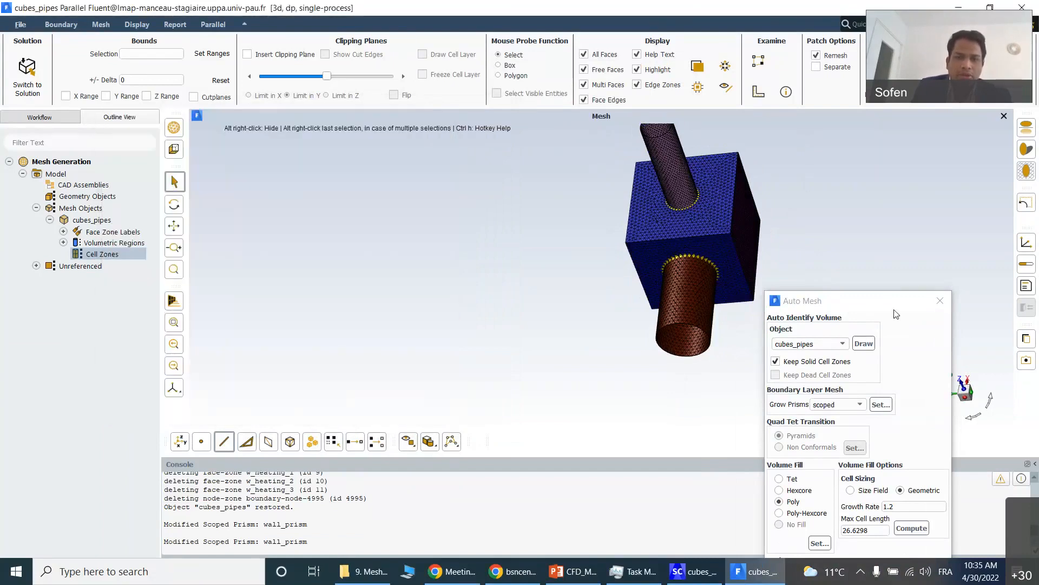
# - Apply the Auto Mesh settings and generate the poly volume mesh of cubes_pipes with scoped prisms
pyautogui.moveTo(896, 305); pyautogui.dragTo(399, 126)
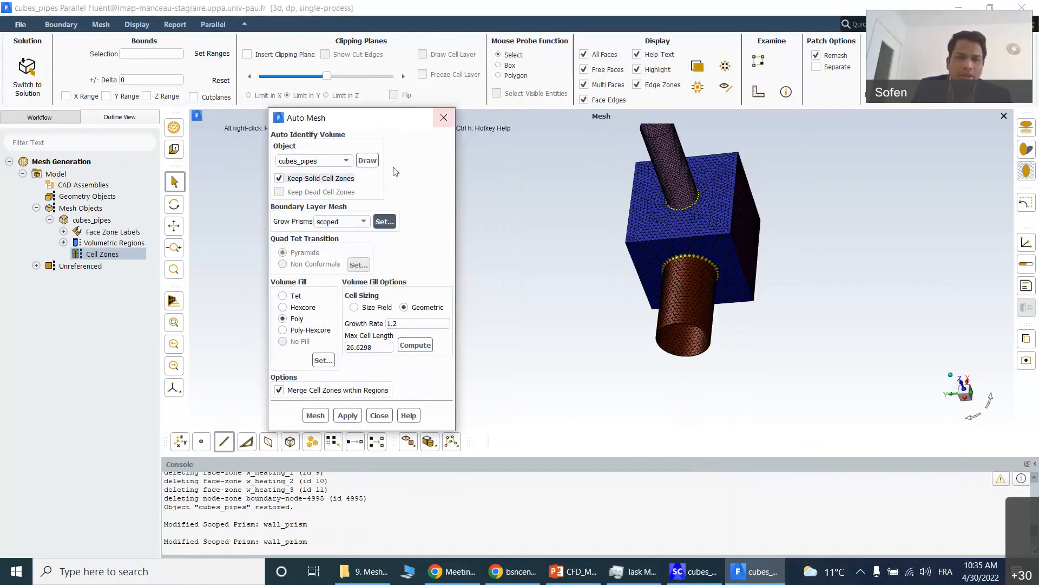
pyautogui.click(351, 415)
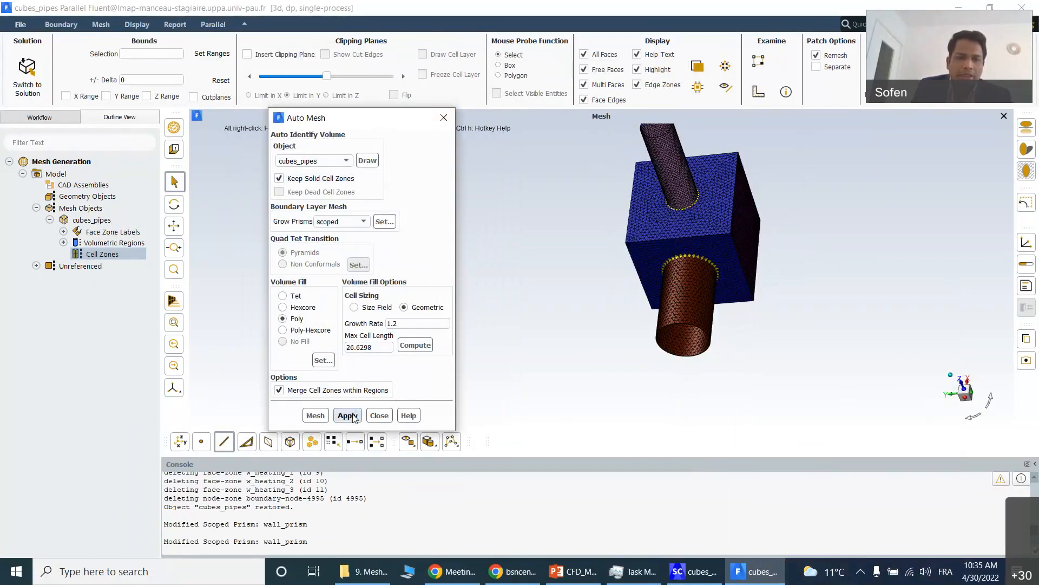
pyautogui.click(316, 415)
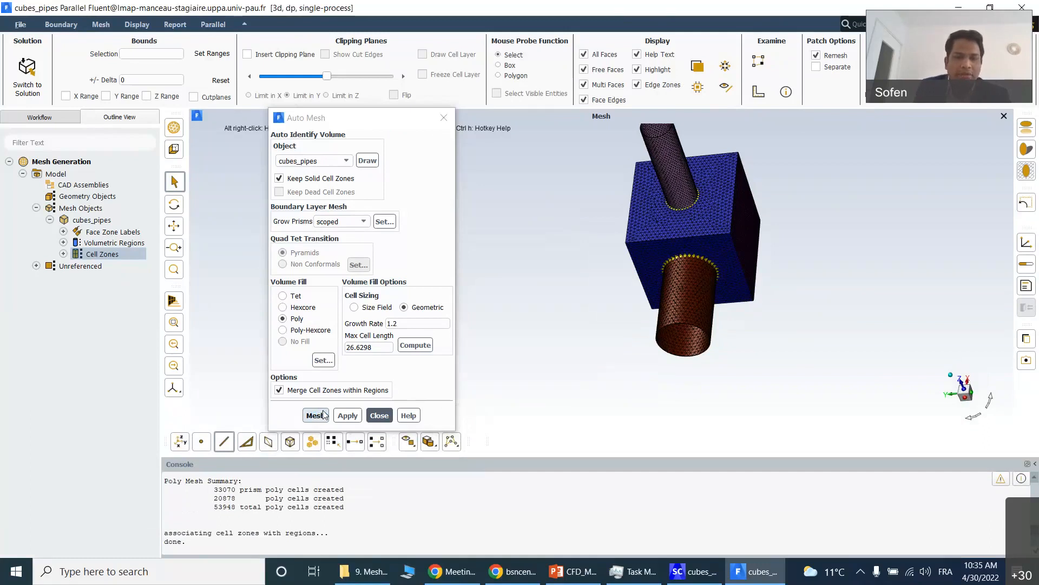
pyautogui.click(377, 415)
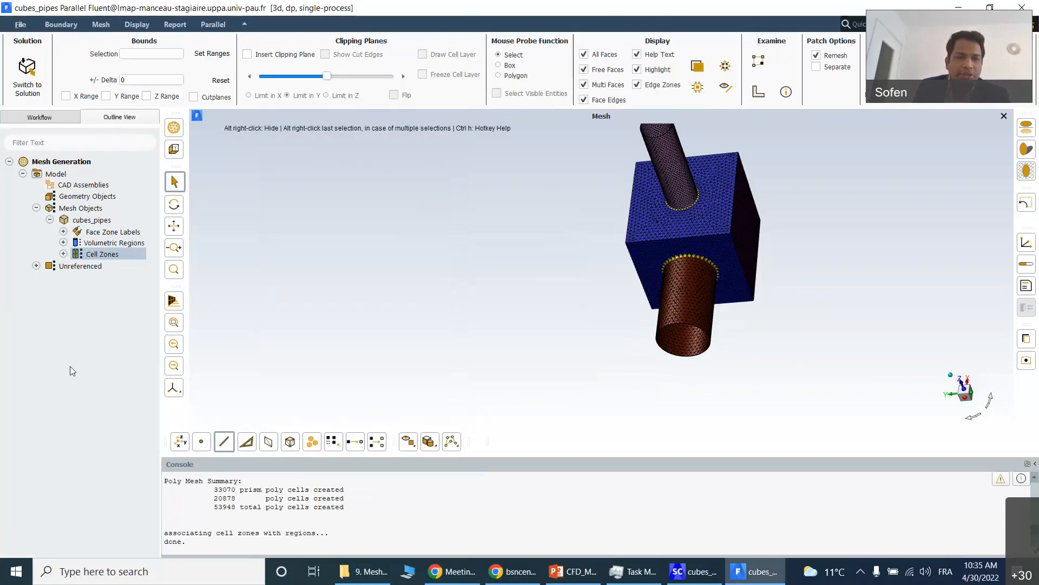
# - Expand the cell zones of cubes_pipes and print their quality and cell count summary
pyautogui.click(63, 254)
pyautogui.rightClick(108, 258)
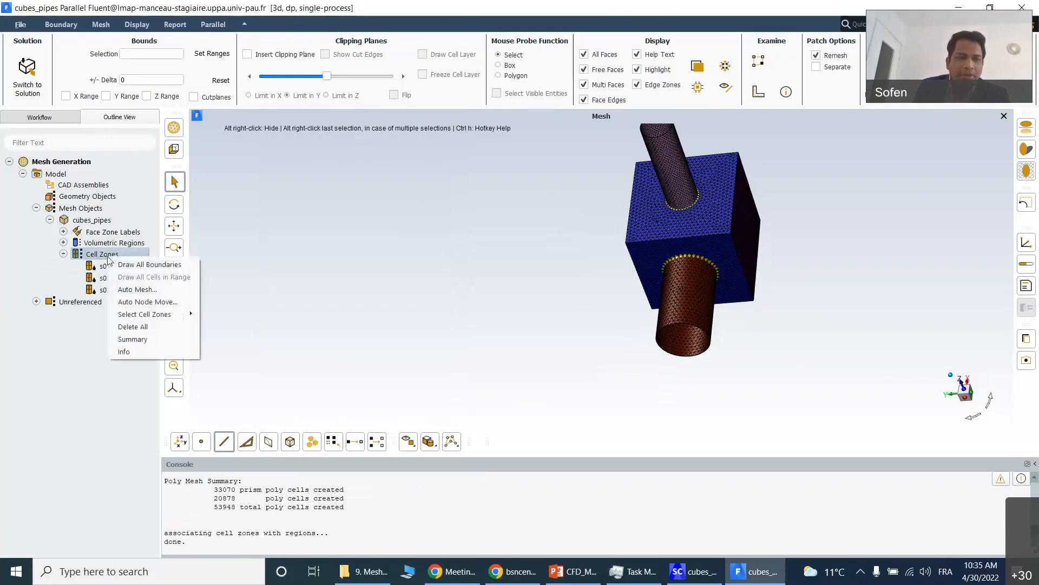
pyautogui.click(132, 339)
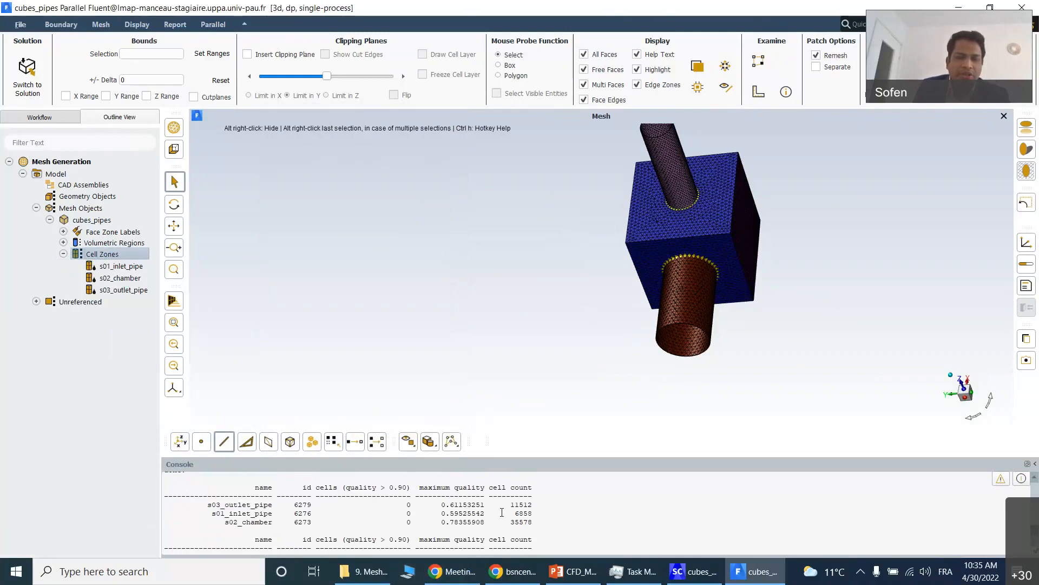
pyautogui.scroll(-1, 496, 506)
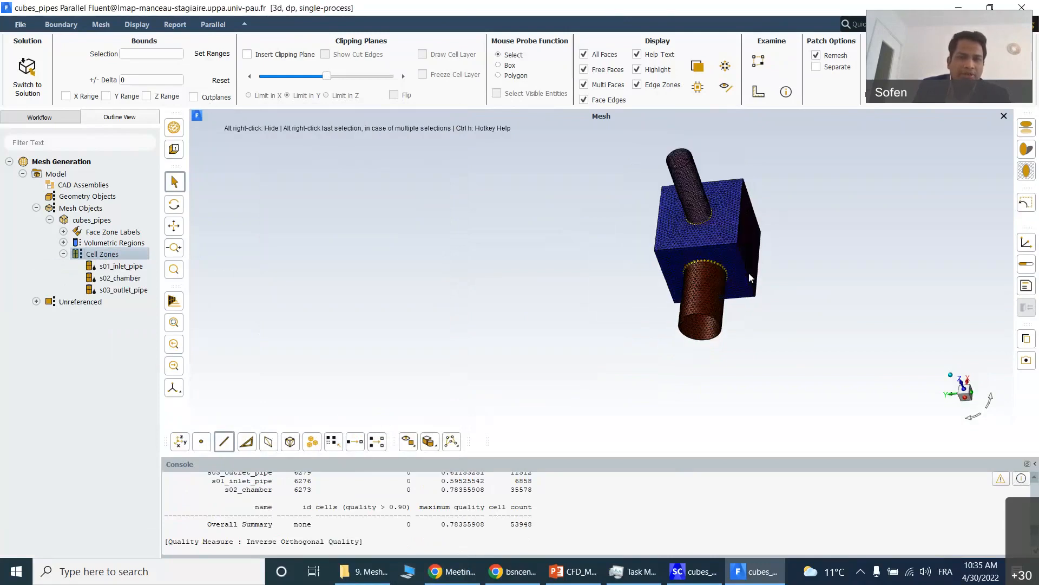
pyautogui.moveTo(852, 240); pyautogui.dragTo(561, 281)
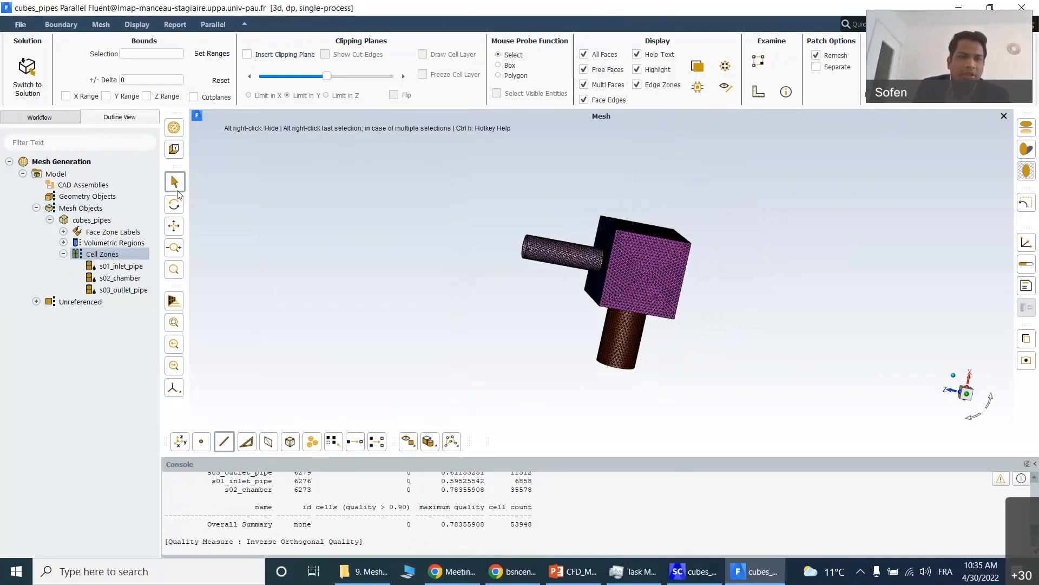
# - Draw all cell zones of cubes_pipes, insert a clipping plane through the mesh and show its cell layer
pyautogui.rightClick(101, 254)
pyautogui.click(133, 261)
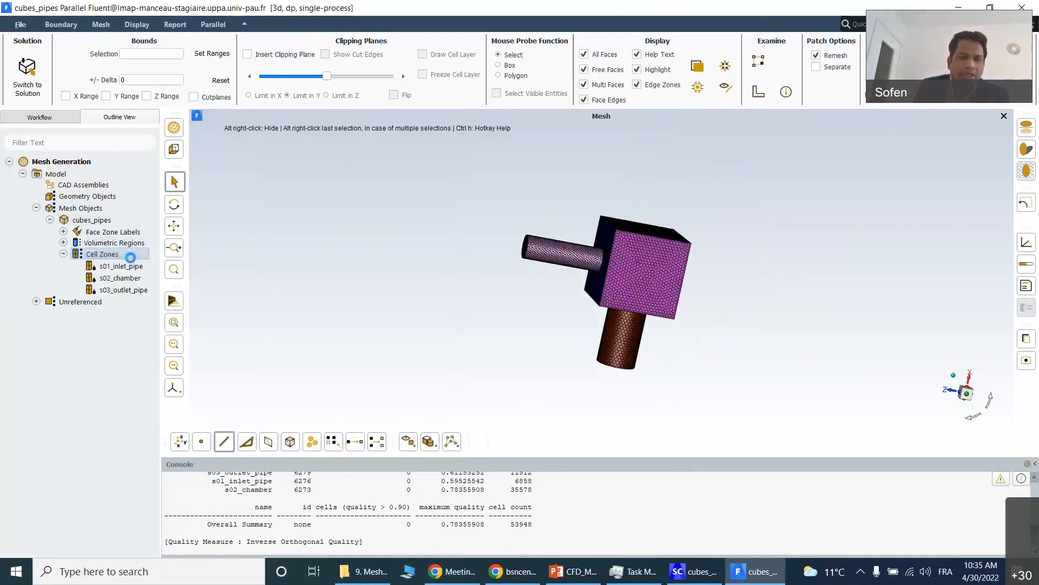
pyautogui.click(246, 55)
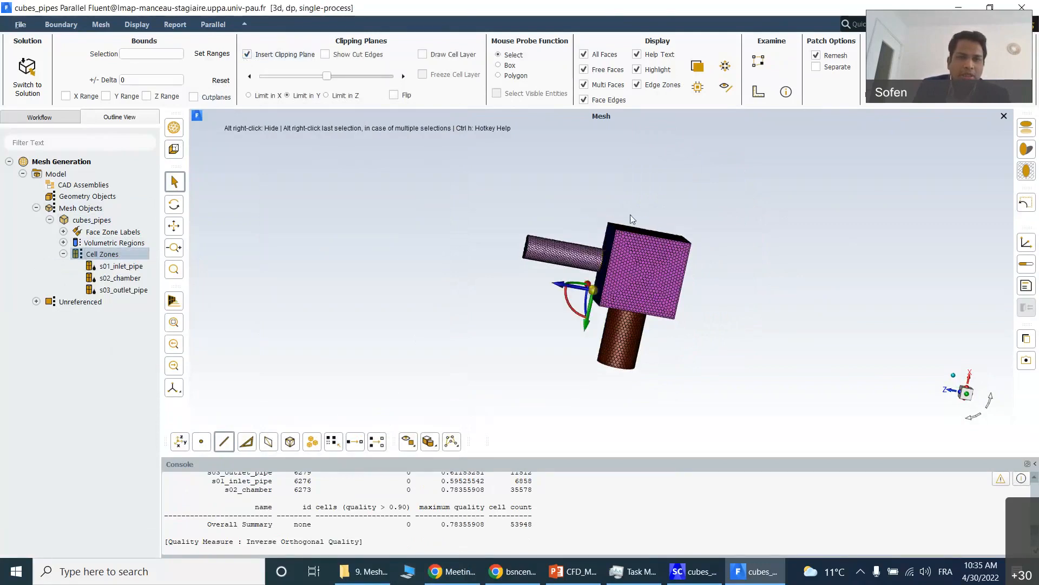
pyautogui.moveTo(579, 194); pyautogui.dragTo(592, 246)
pyautogui.scroll(8, 592, 247)
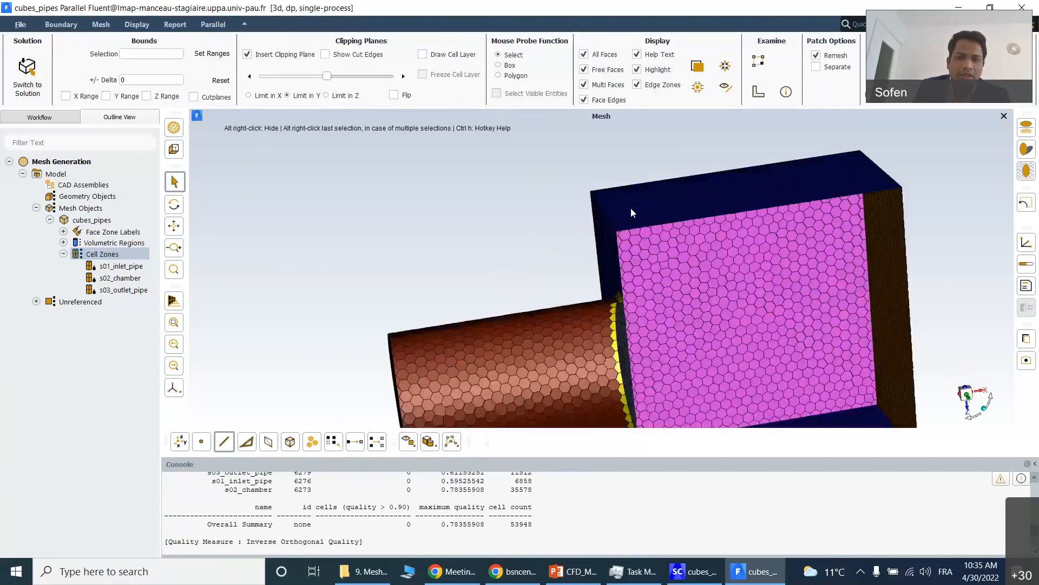
pyautogui.click(423, 55)
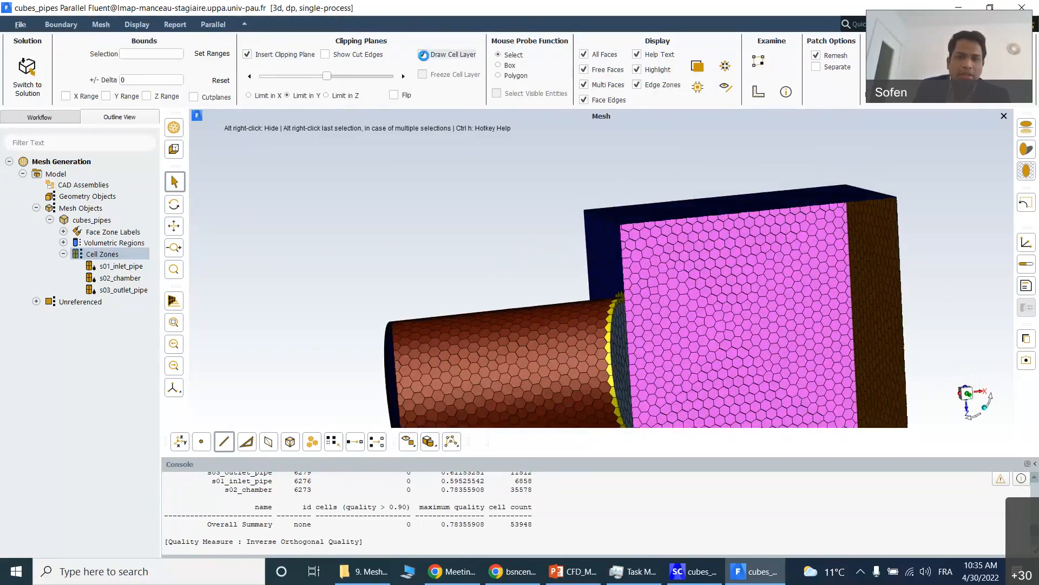
pyautogui.scroll(3, 665, 348)
pyautogui.scroll(5, 665, 348)
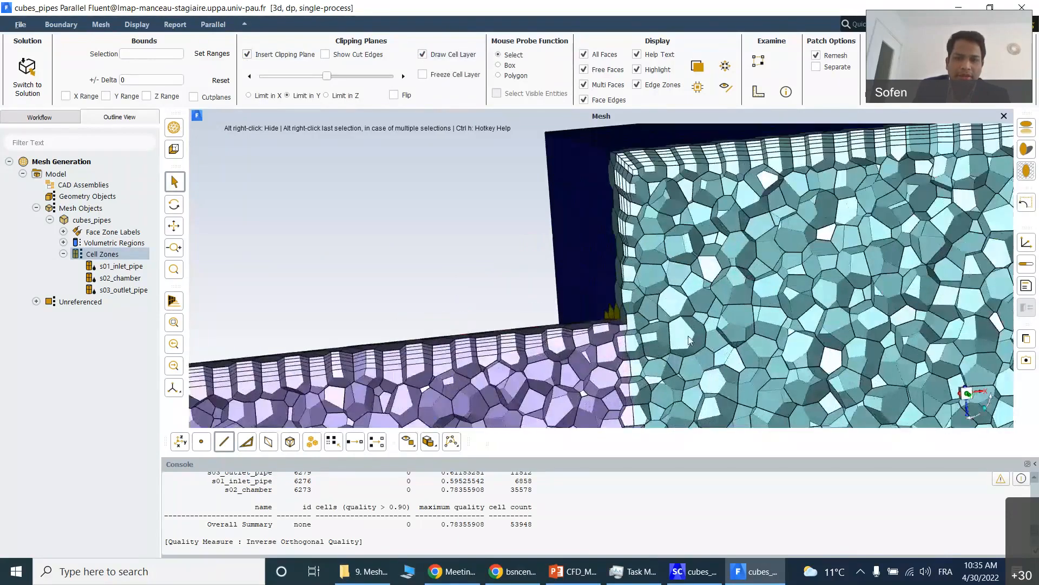
# - Examine the wall prism layers and the poly cells across the interface between the inlet pipe and the chamber
pyautogui.moveTo(638, 282); pyautogui.dragTo(581, 249)
pyautogui.scroll(3, 604, 212)
pyautogui.moveTo(604, 212); pyautogui.dragTo(600, 293)
pyautogui.scroll(-3, 599, 215)
pyautogui.scroll(5, 603, 360)
pyautogui.scroll(2, 601, 227)
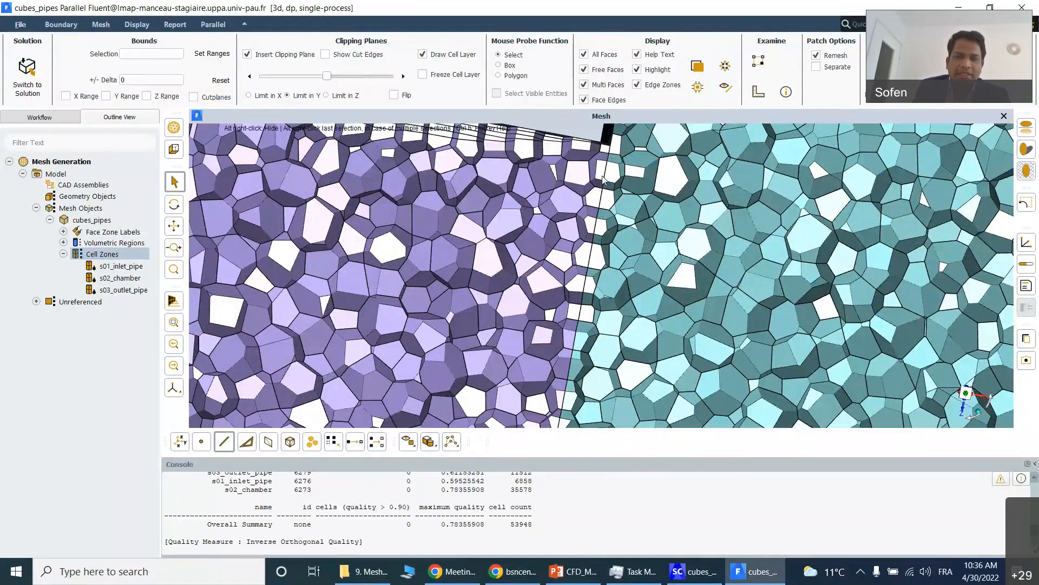
pyautogui.scroll(-3, 602, 180)
pyautogui.moveTo(602, 180); pyautogui.dragTo(564, 329)
pyautogui.scroll(3, 593, 233)
pyautogui.scroll(-4, 563, 327)
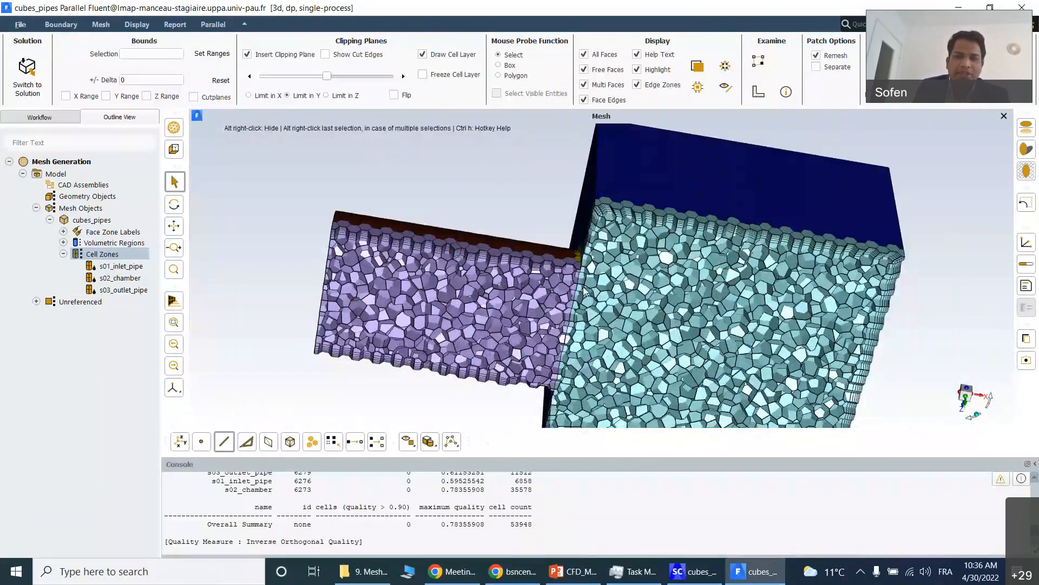
pyautogui.scroll(5, 567, 250)
pyautogui.scroll(5, 645, 288)
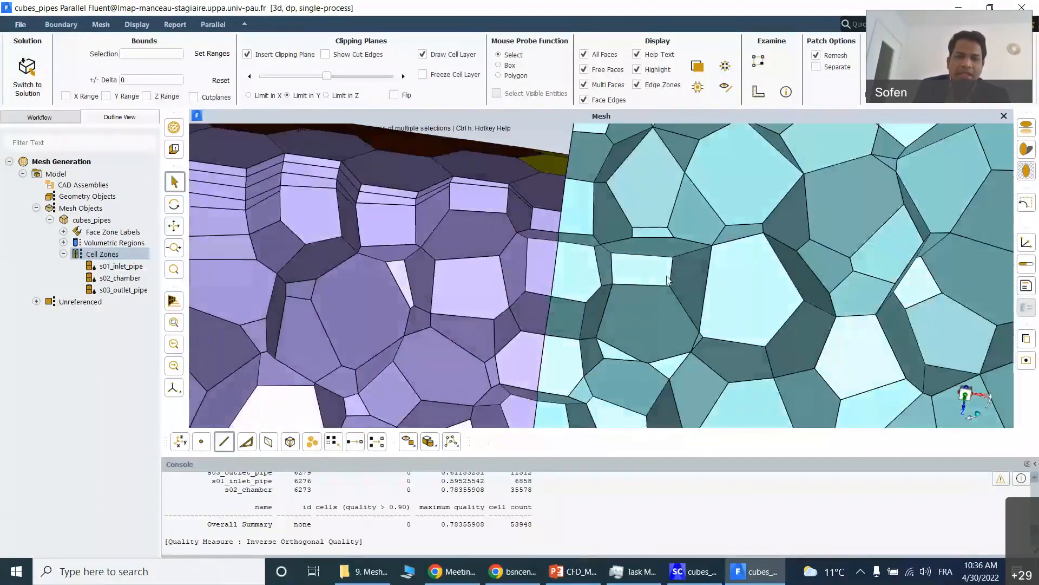
pyautogui.moveTo(668, 280); pyautogui.dragTo(680, 324)
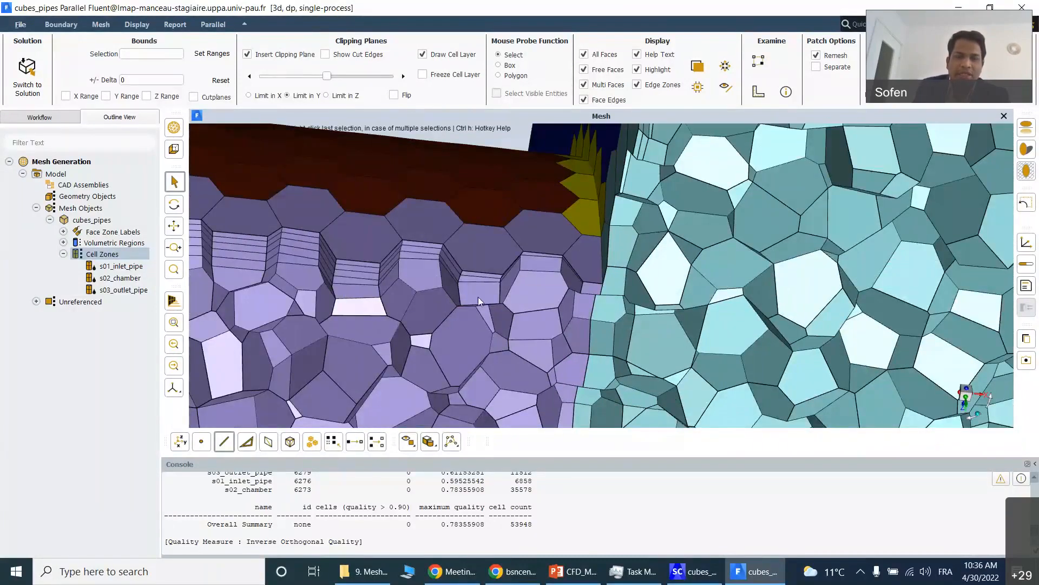
pyautogui.moveTo(526, 294); pyautogui.dragTo(323, 235)
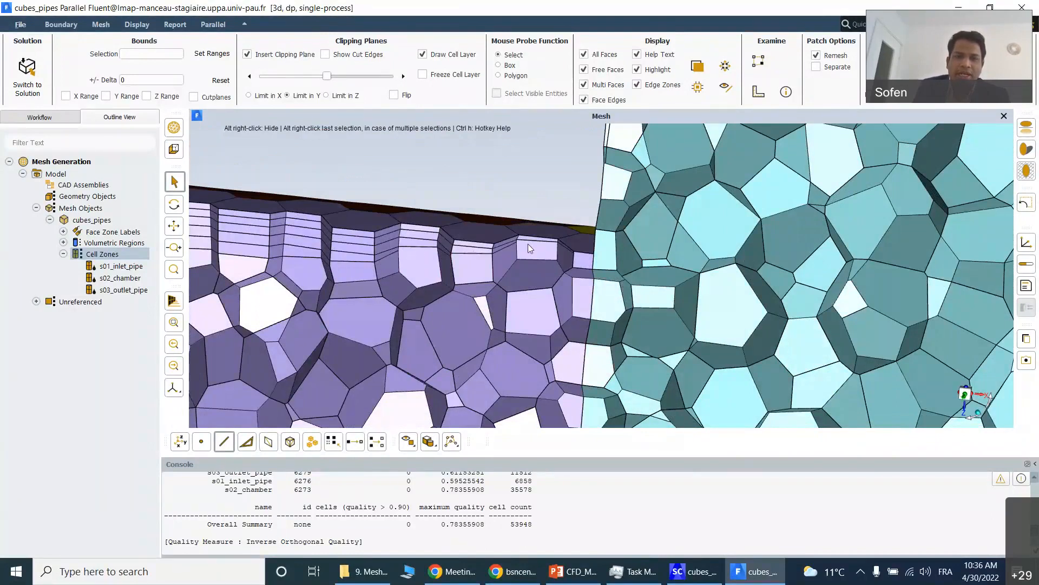
pyautogui.moveTo(603, 256); pyautogui.dragTo(629, 258)
pyautogui.scroll(-6, 629, 258)
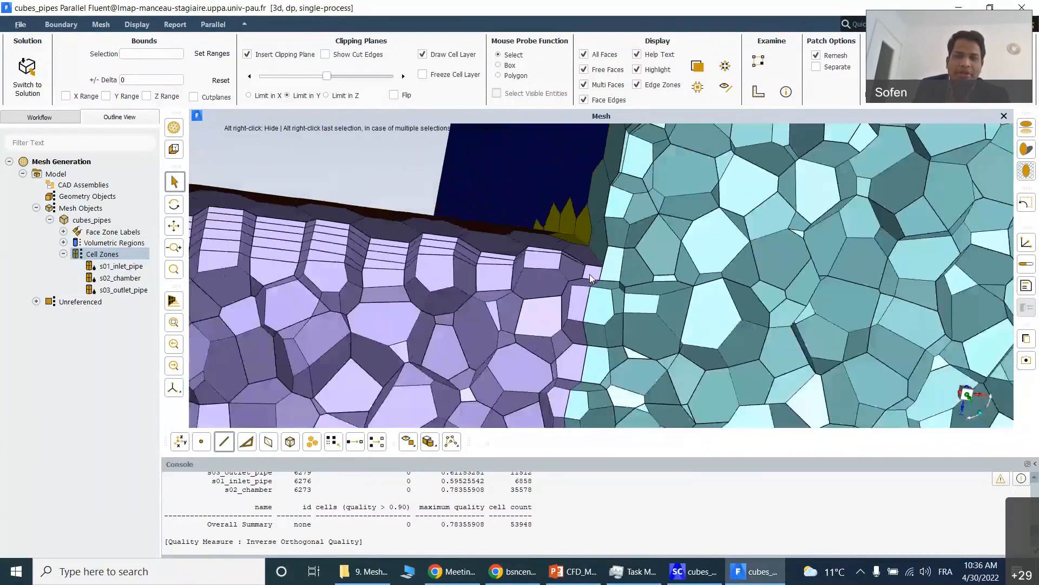
pyautogui.scroll(-2, 594, 289)
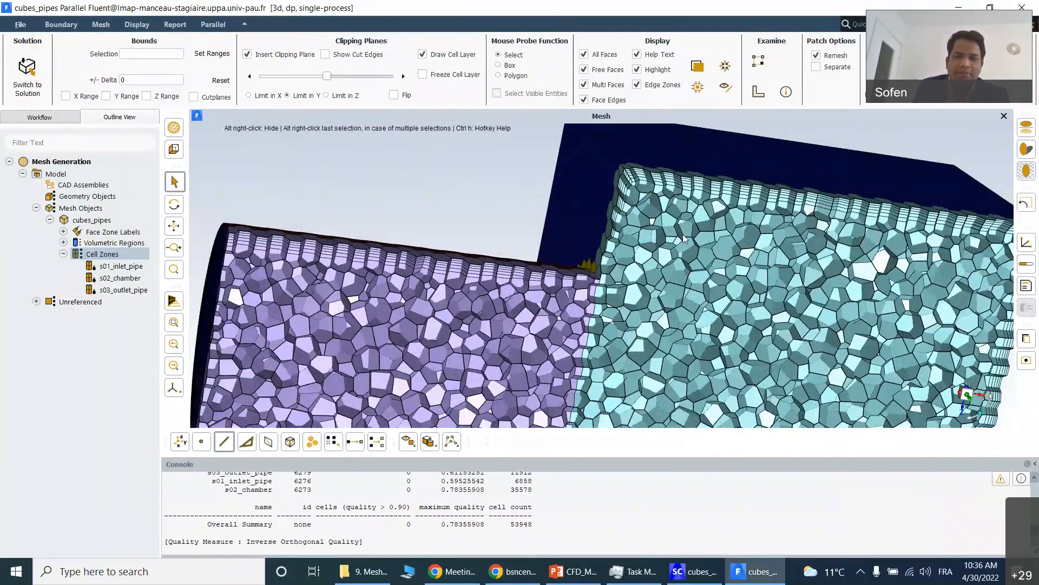
# - Inspect in side view how the pipe wall's prism layers meet the chamber wall at the inlet junction's corner
pyautogui.scroll(-2, 563, 276)
pyautogui.moveTo(563, 274); pyautogui.dragTo(702, 215)
pyautogui.scroll(5, 601, 272)
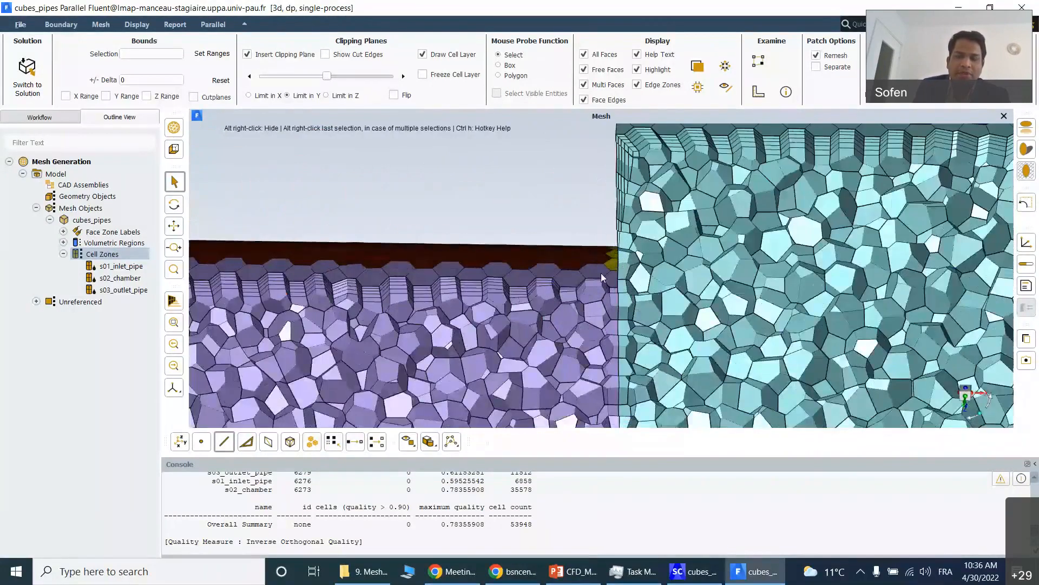
pyautogui.moveTo(625, 301); pyautogui.dragTo(658, 251)
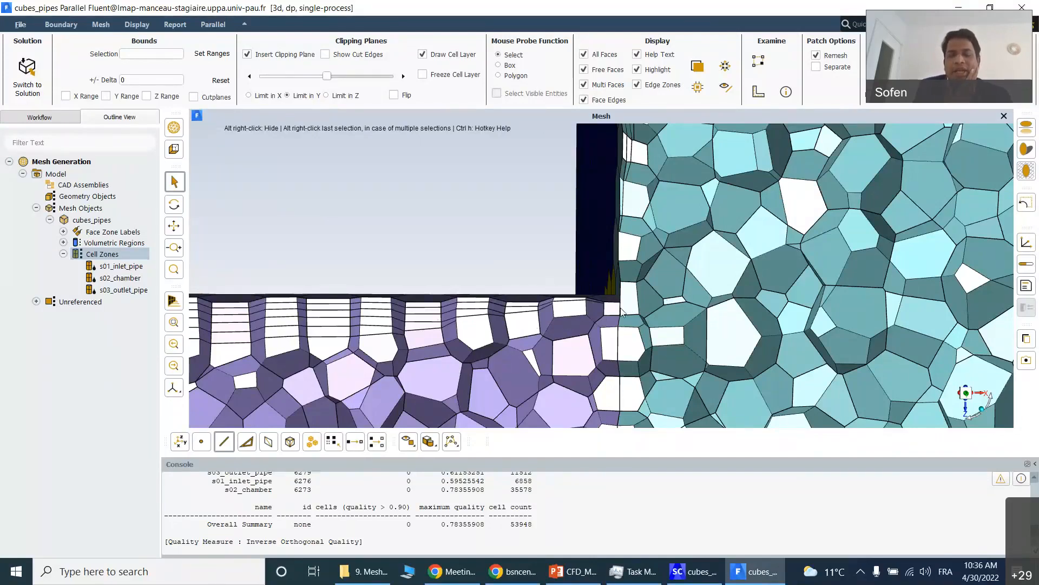
pyautogui.moveTo(660, 297); pyautogui.dragTo(598, 324)
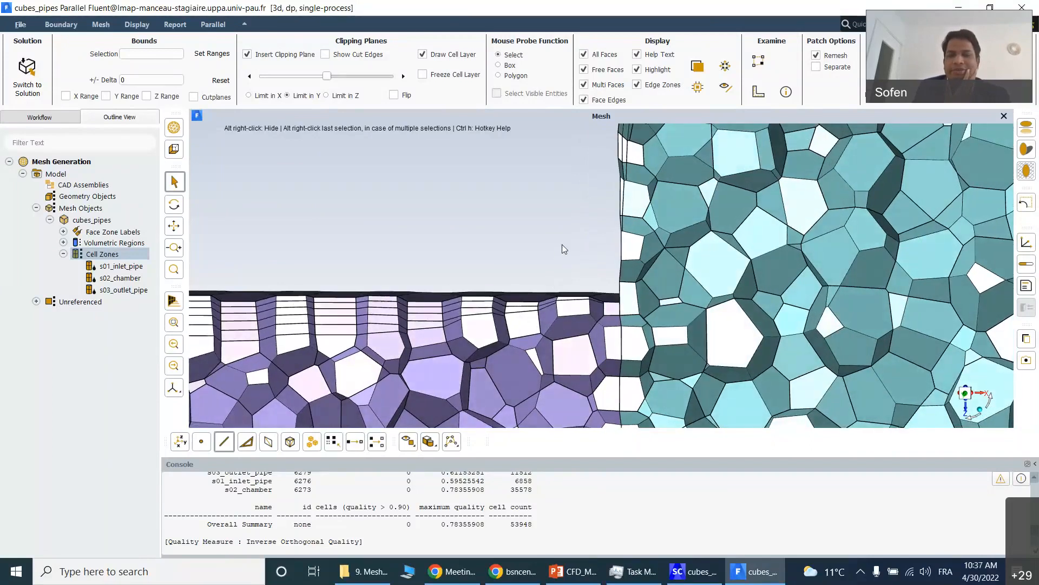
pyautogui.scroll(1, 631, 297)
pyautogui.scroll(-3, 622, 306)
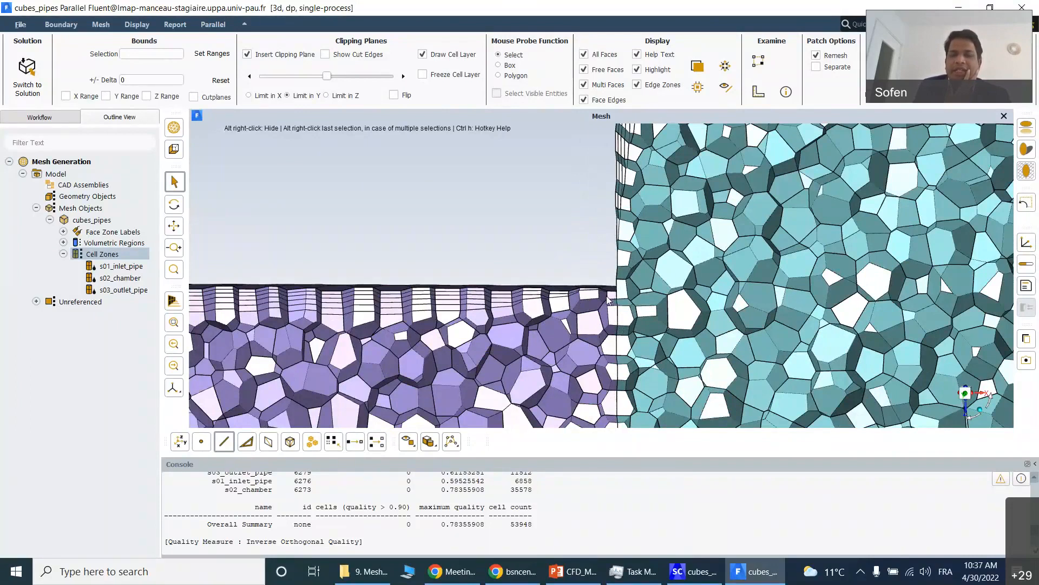
pyautogui.moveTo(598, 277)
pyautogui.mouseDown()
pyautogui.moveTo(604, 255)
pyautogui.moveTo(611, 280)
pyautogui.mouseUp()
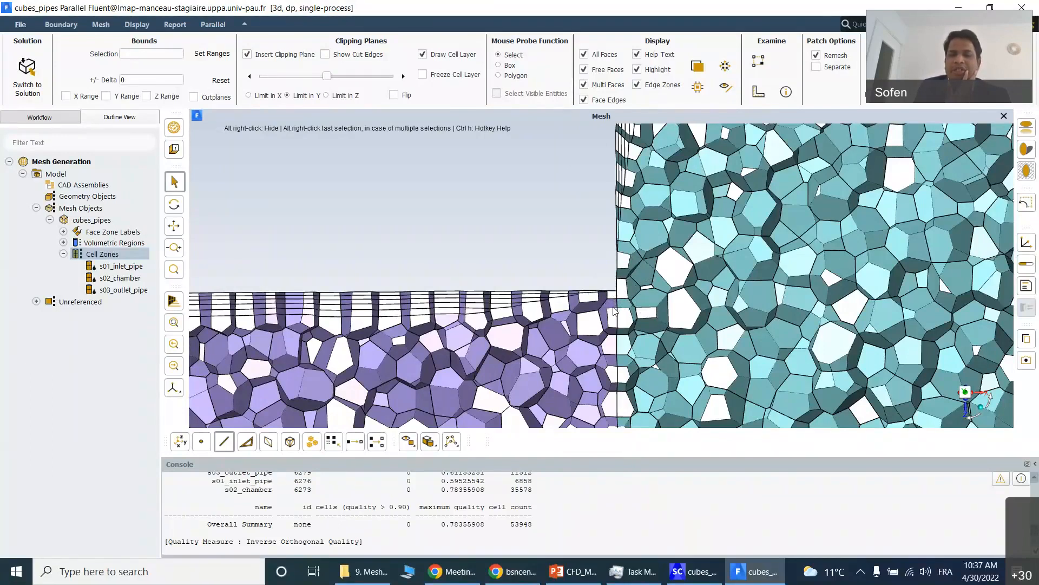
pyautogui.scroll(-1, 604, 284)
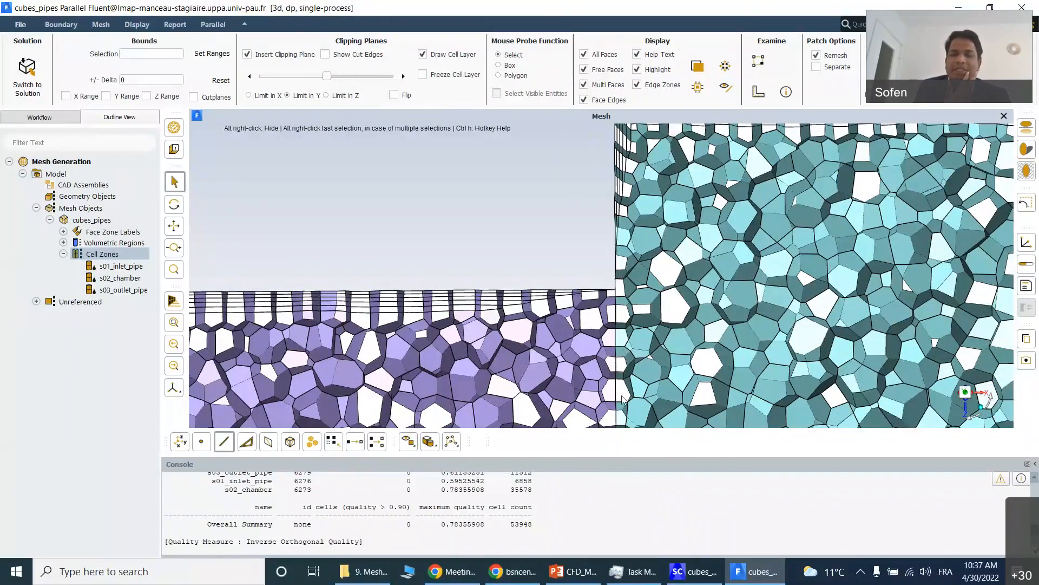
pyautogui.scroll(2, 606, 338)
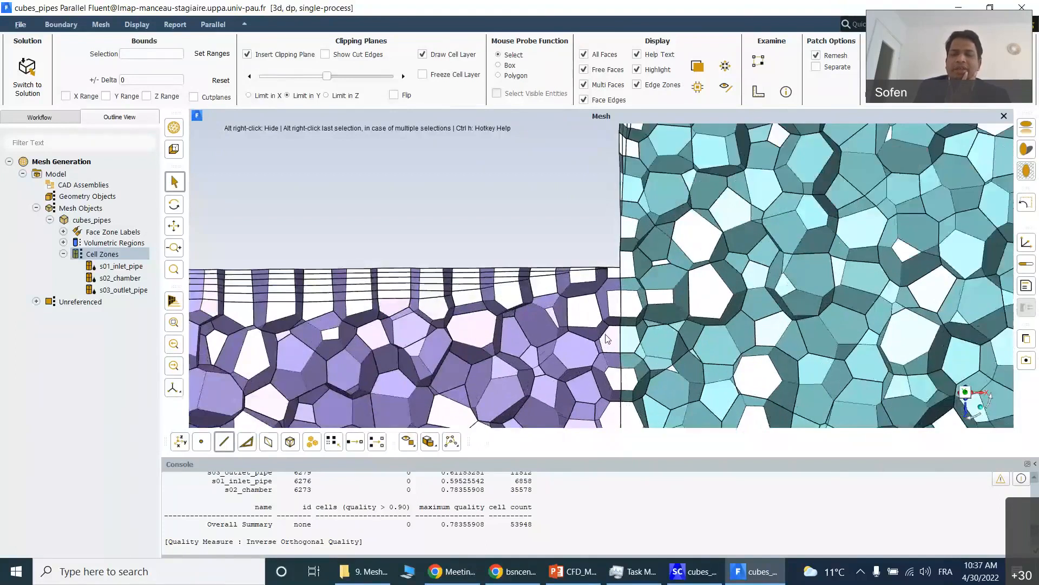
# - Check the prism layers around the chamber's outer corner and at the junction between the chamber and the outlet pipe
pyautogui.scroll(-6, 607, 339)
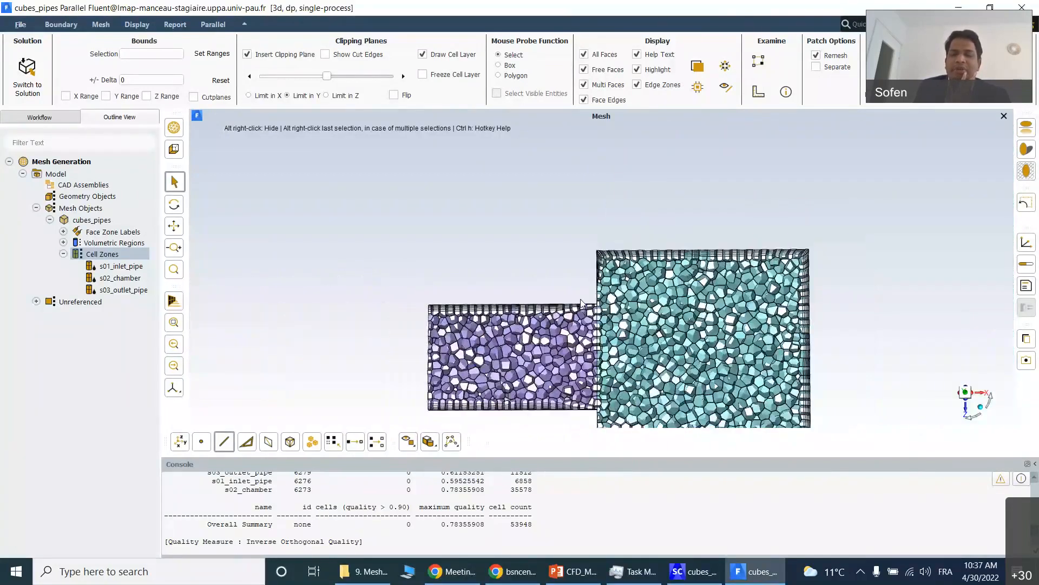
pyautogui.scroll(-2, 581, 301)
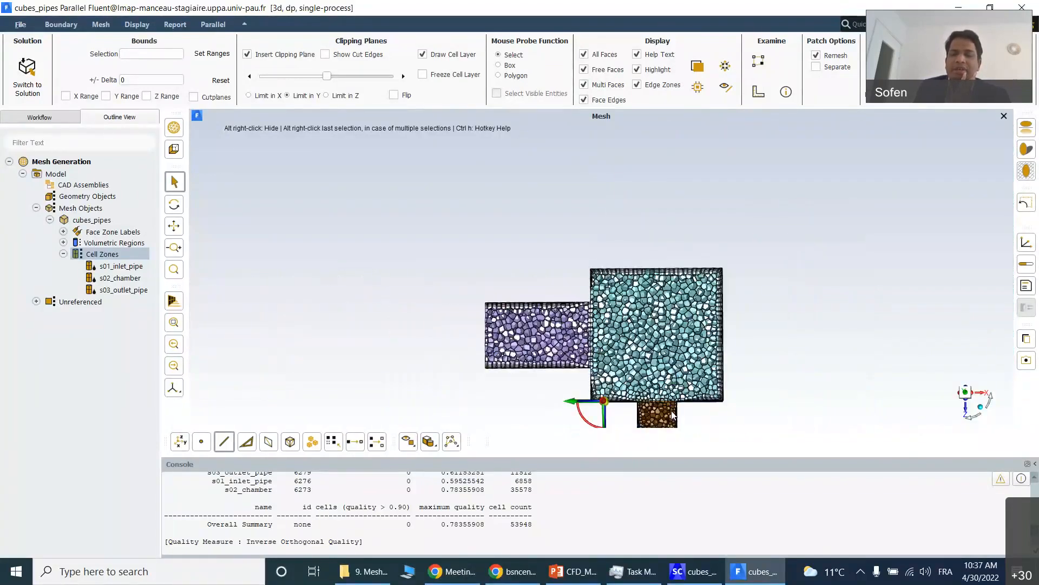
pyautogui.scroll(4, 673, 415)
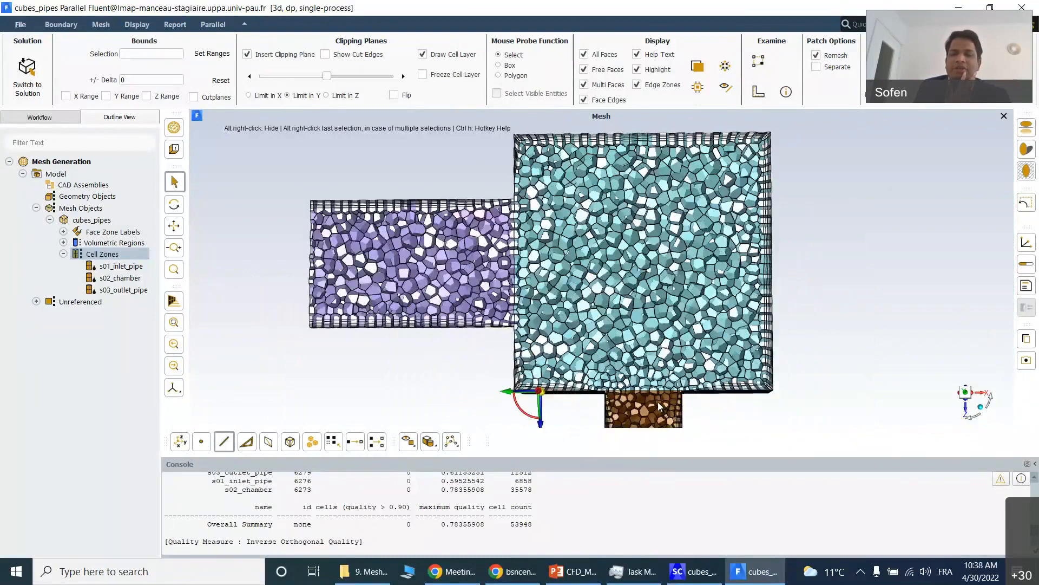
pyautogui.scroll(3, 658, 401)
pyautogui.scroll(-3, 811, 390)
pyautogui.scroll(7, 812, 175)
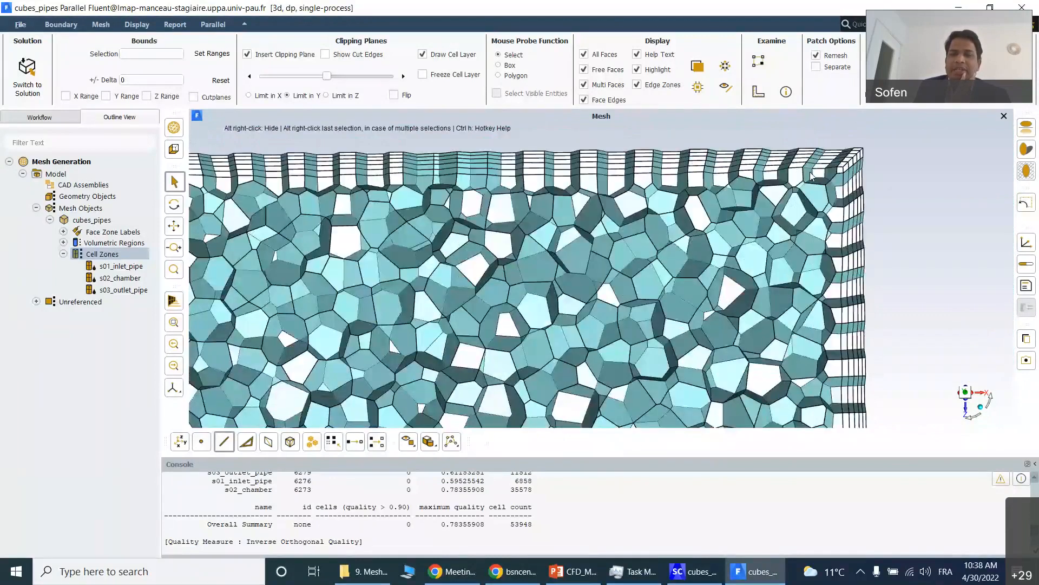
pyautogui.scroll(-4, 812, 175)
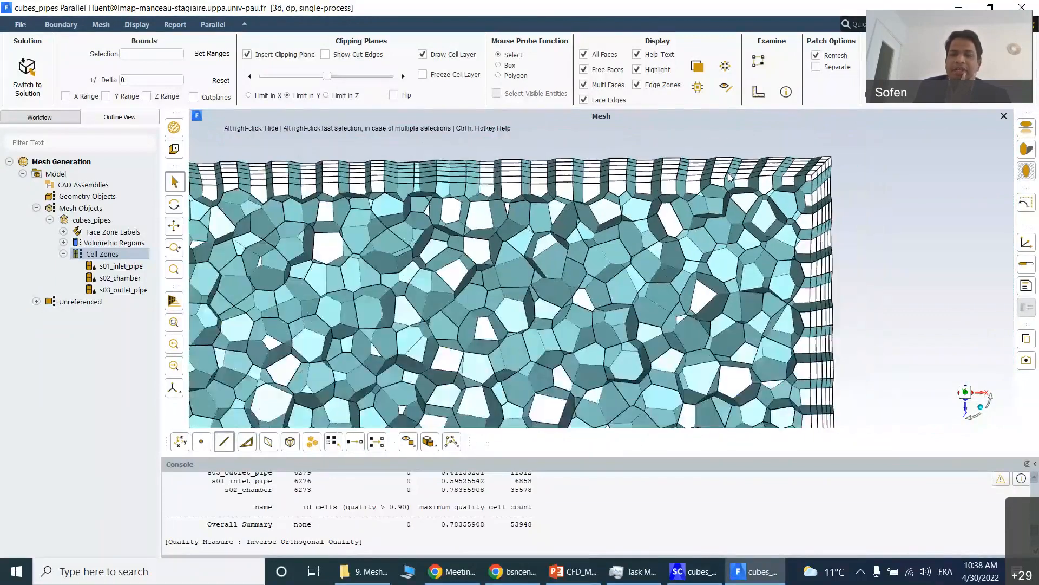
pyautogui.scroll(-5, 678, 254)
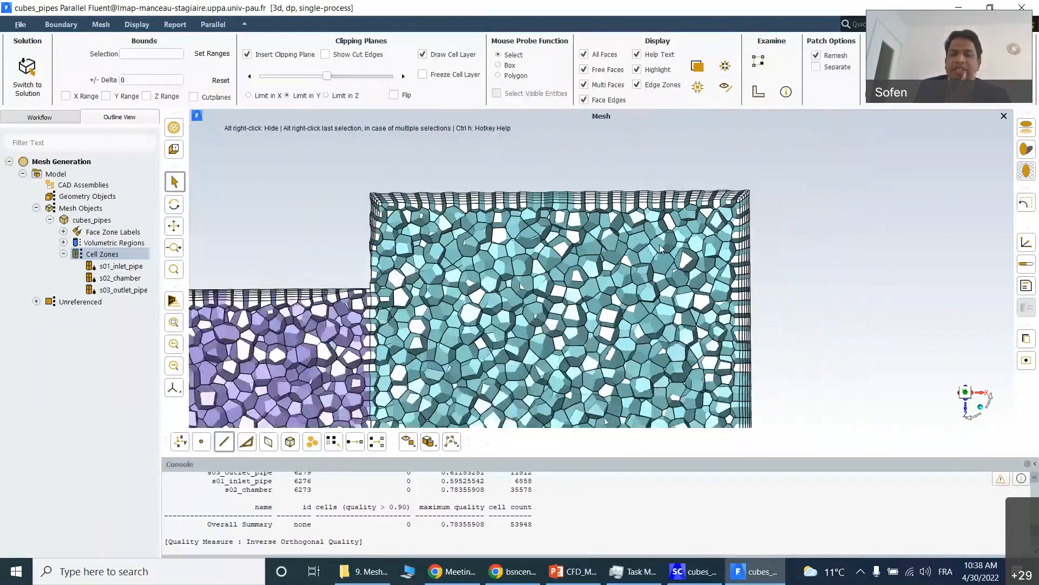
pyautogui.scroll(6, 648, 223)
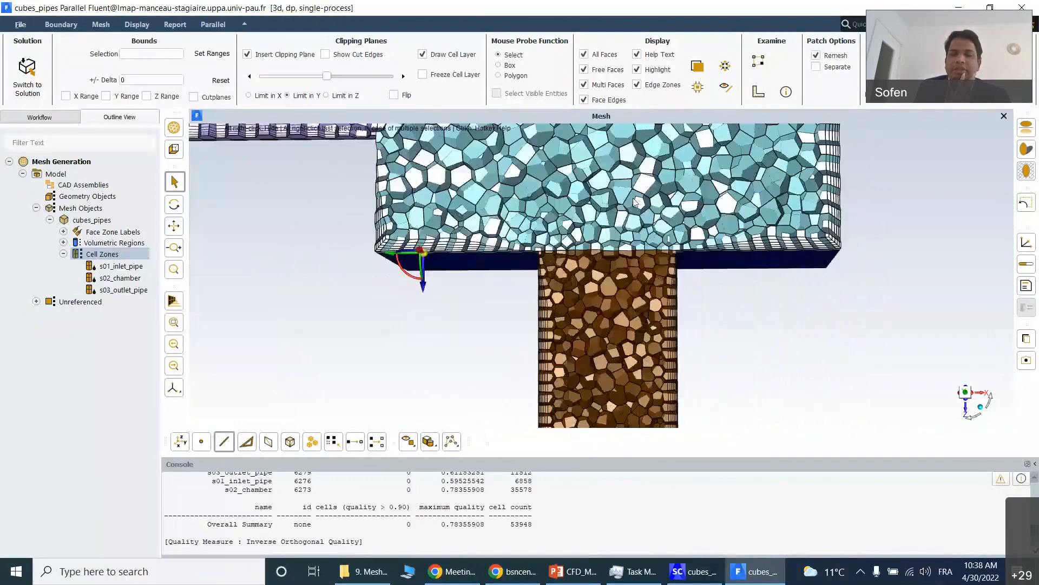
pyautogui.scroll(1, 774, 264)
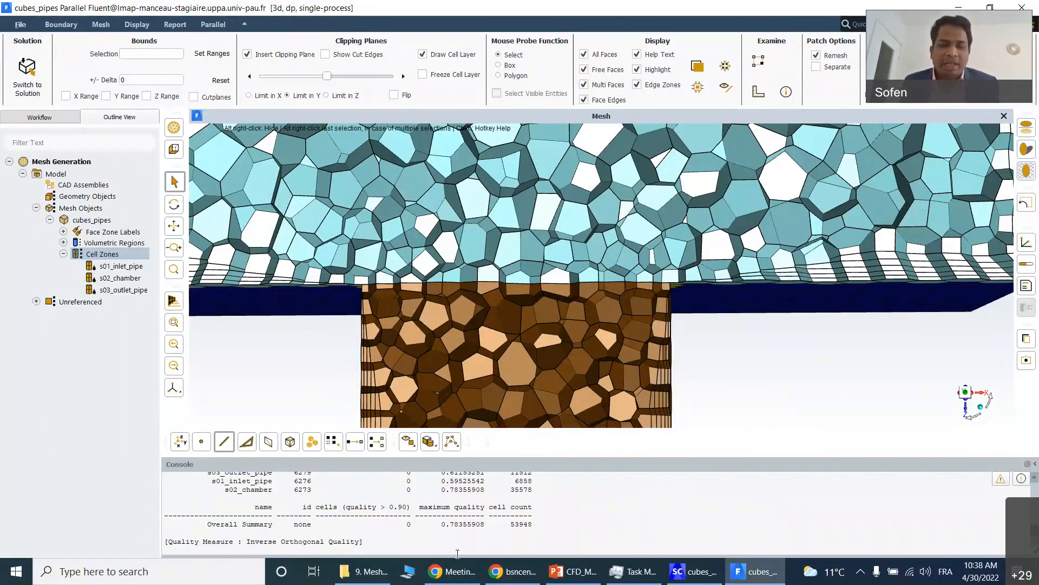
# - Switch to the Webex meeting in the browser and stop sharing the screen
pyautogui.click(426, 530)
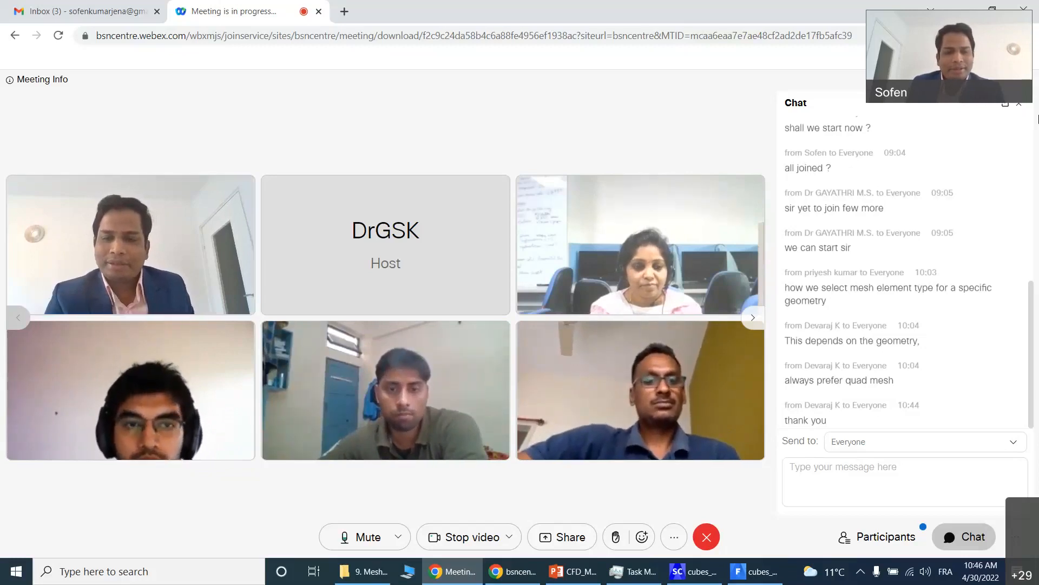
pyautogui.click(563, 536)
pyautogui.click(564, 497)
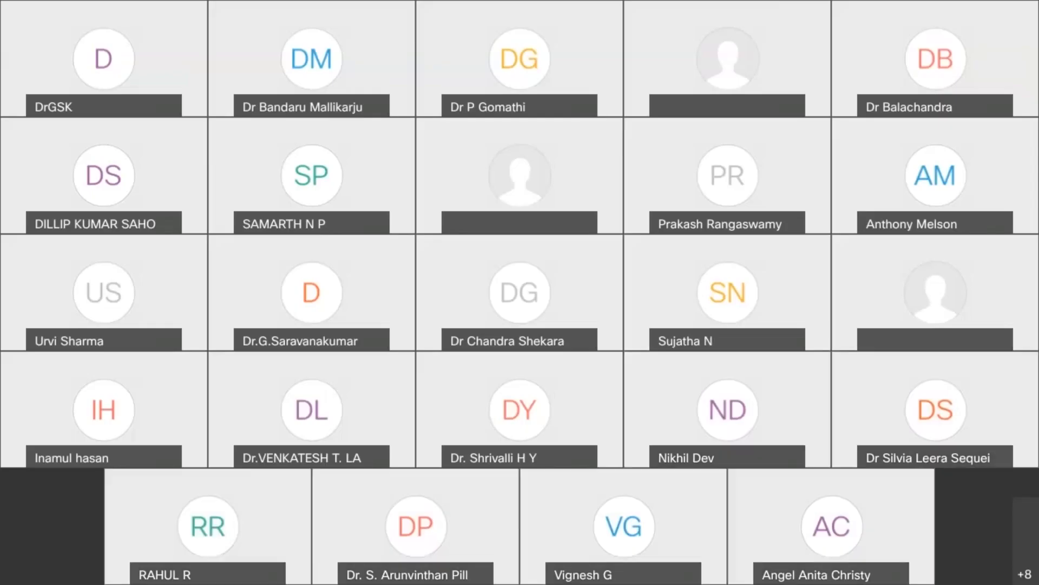